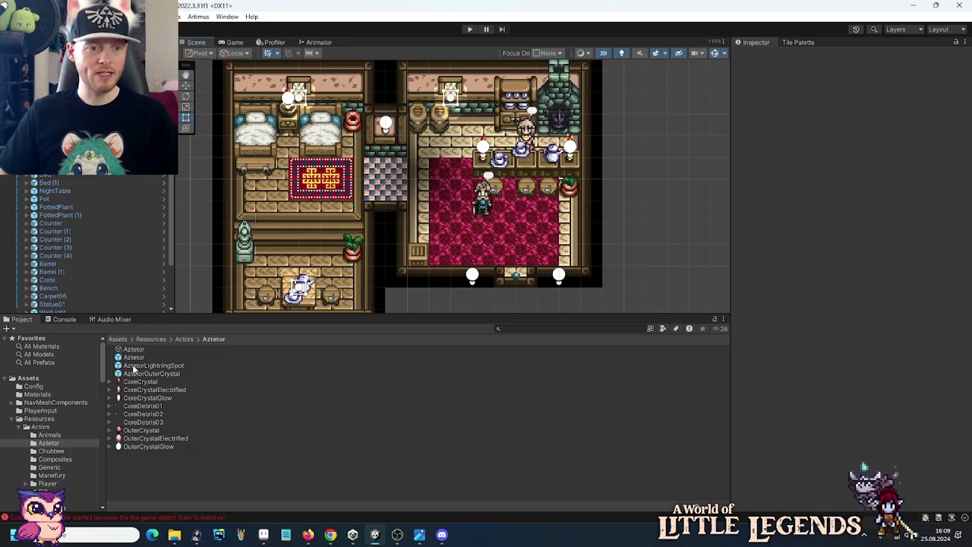
Switch to JetBrains Rider and open the Little Legends solution.
{"action": "key", "text": "super"}
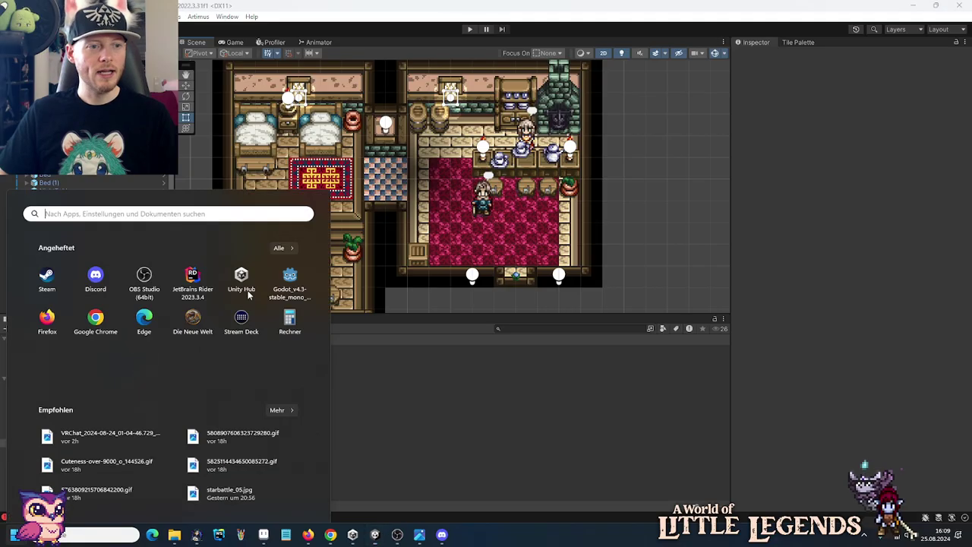
{"action": "key", "text": "super"}
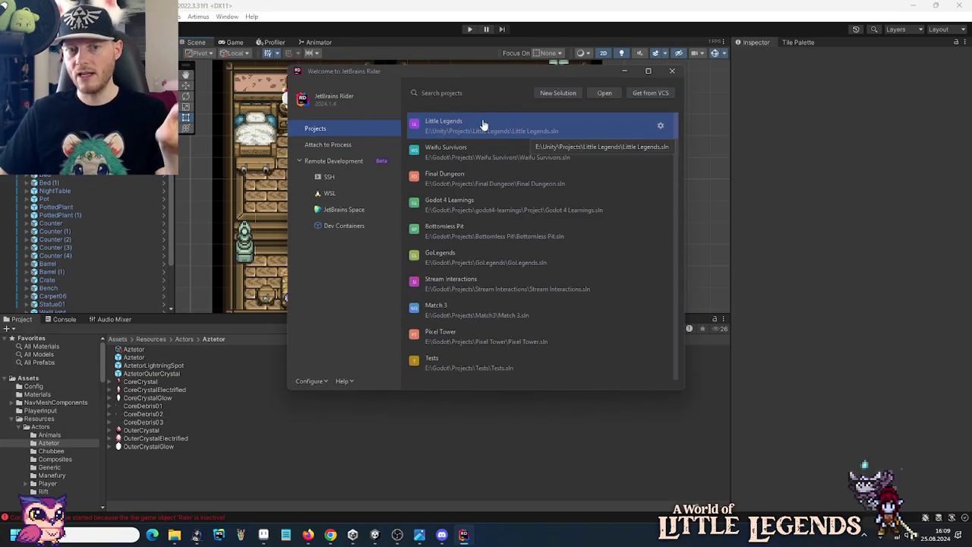
{"action": "left_click", "coordinate": [450, 122]}
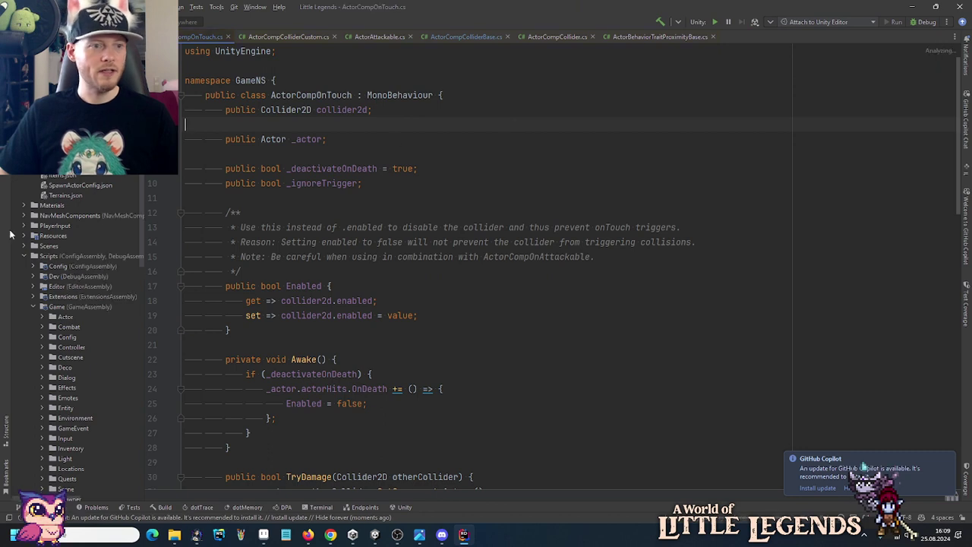
Open the StateAztetorFight.cs script from the Game/Actor/Aztetor scripts folder.
{"action": "left_click", "coordinate": [40, 316]}
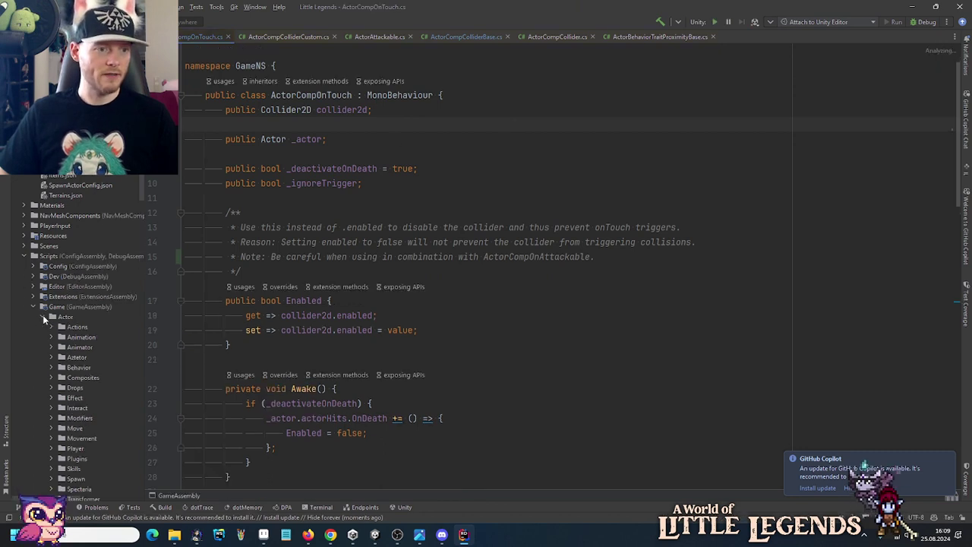
{"action": "left_click", "coordinate": [51, 356]}
{"action": "left_click", "coordinate": [114, 408]}
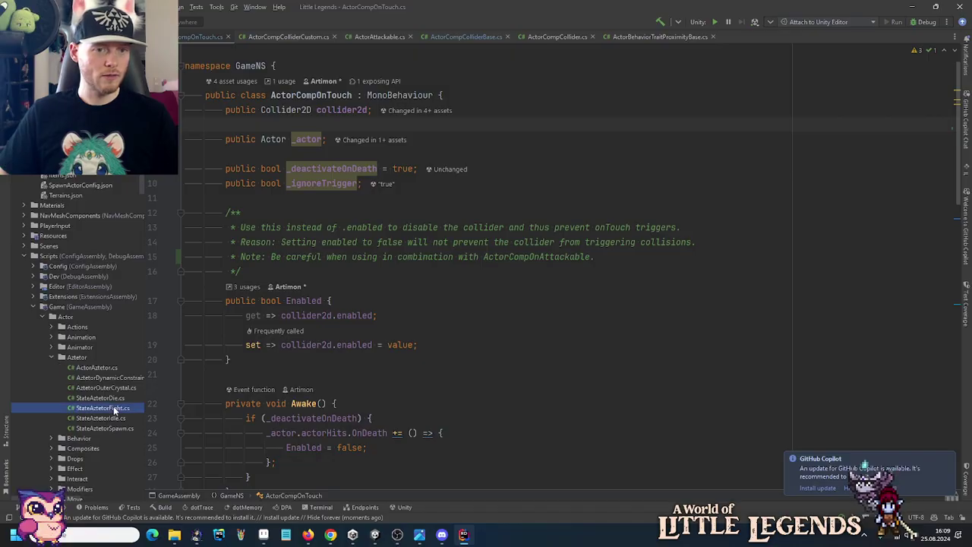
{"action": "double_click", "coordinate": [114, 408]}
Comment out the StartCoroutine(SelectMechanicRoutine) call in the OnEnter method.
{"action": "scroll", "coordinate": [448, 291], "scroll_direction": "down", "scroll_amount": 2}
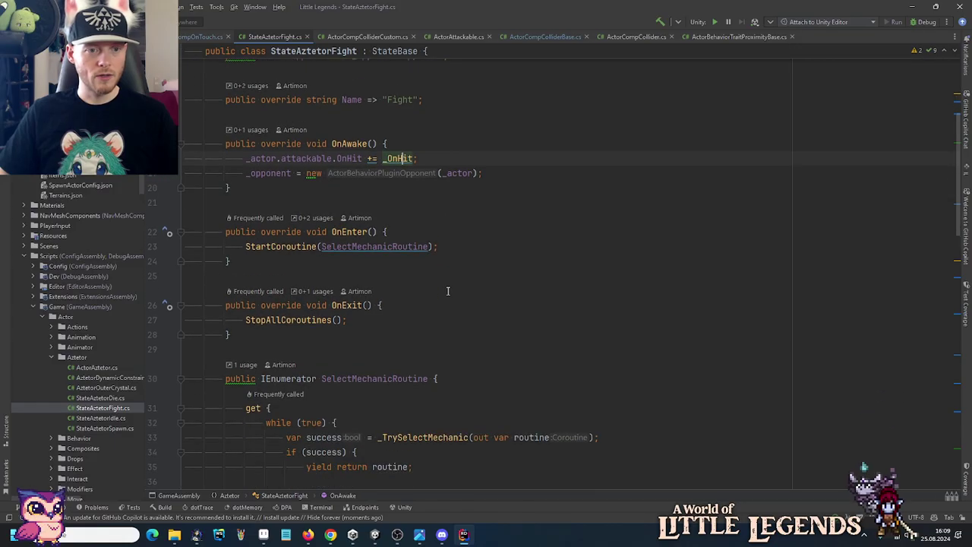
{"action": "left_click", "coordinate": [274, 242]}
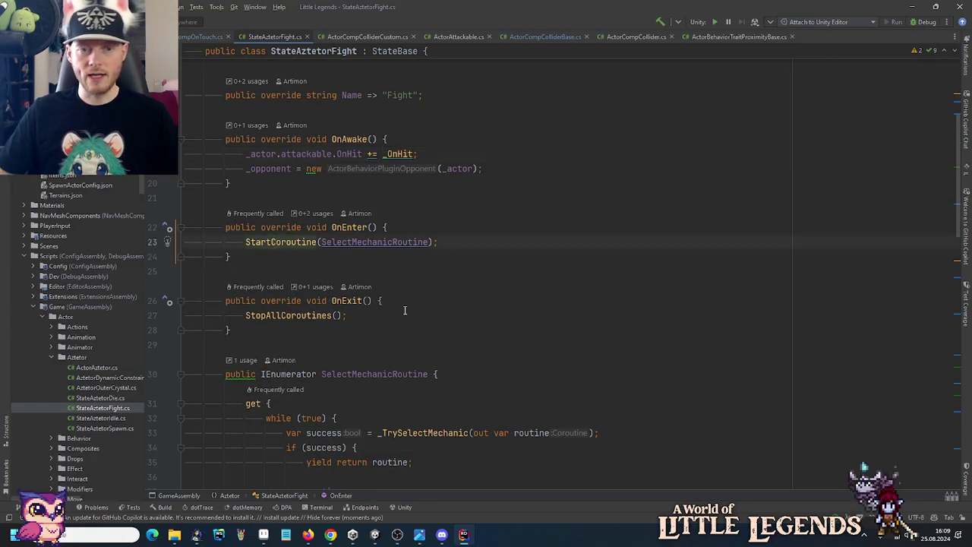
{"action": "key", "text": "ctrl+slash"}
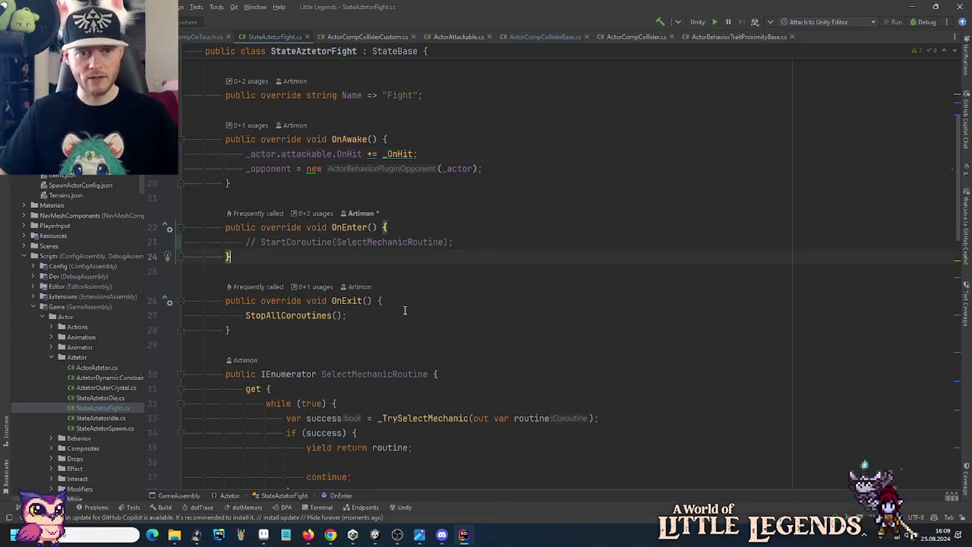
Switch back to Unity and open the Aztetor prefab for editing.
{"action": "left_click", "coordinate": [374, 535]}
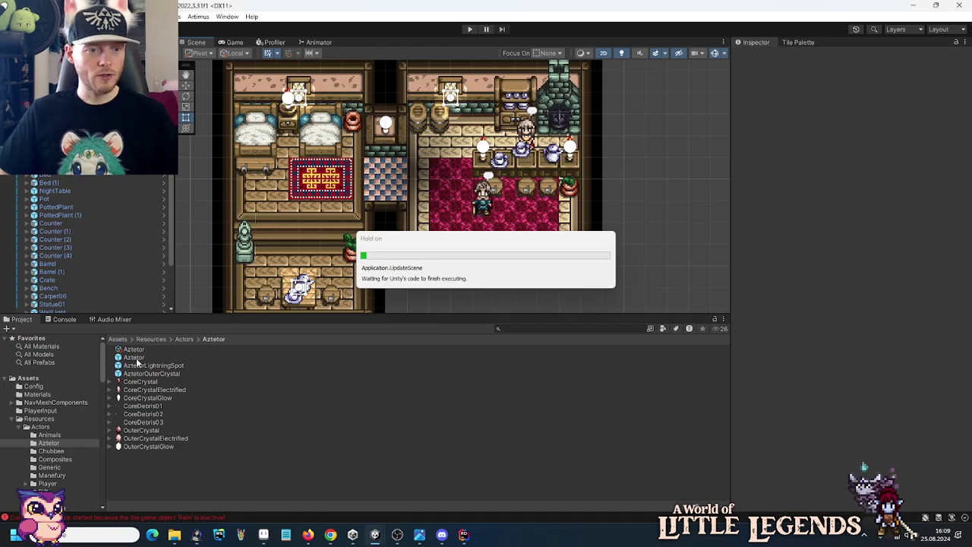
{"action": "left_click", "coordinate": [136, 358]}
{"action": "double_click", "coordinate": [137, 359]}
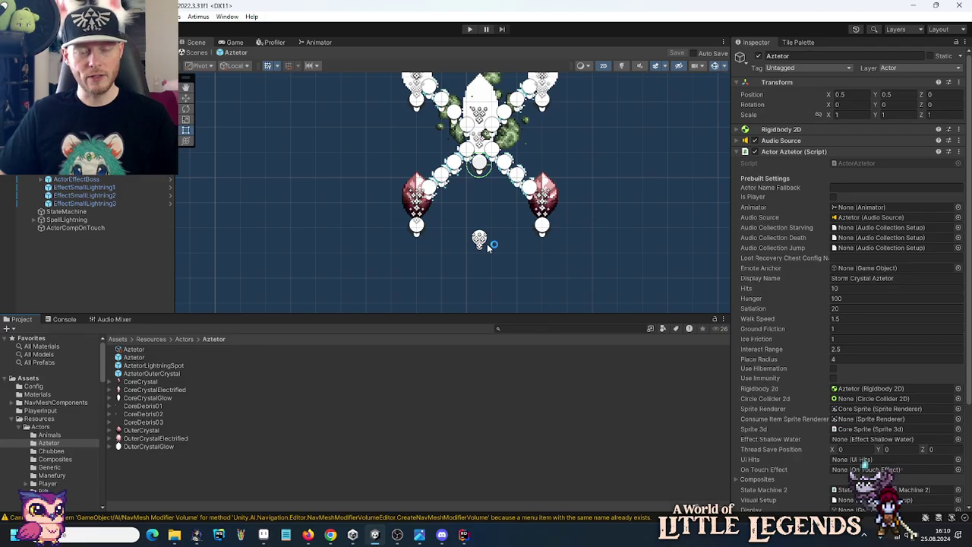
Move the SpellLightning object horizontally away from the boss to X position 6.
{"action": "left_click", "coordinate": [76, 219]}
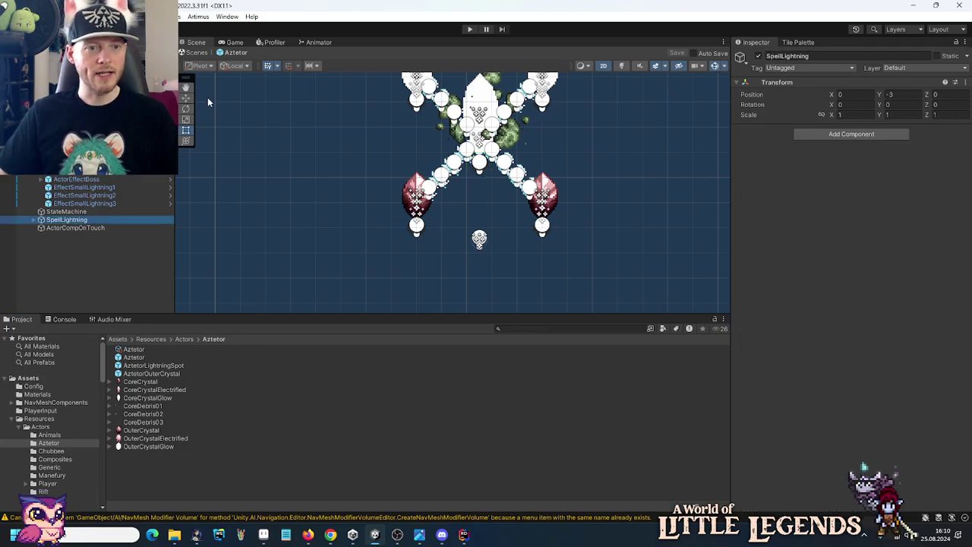
{"action": "left_click", "coordinate": [185, 98]}
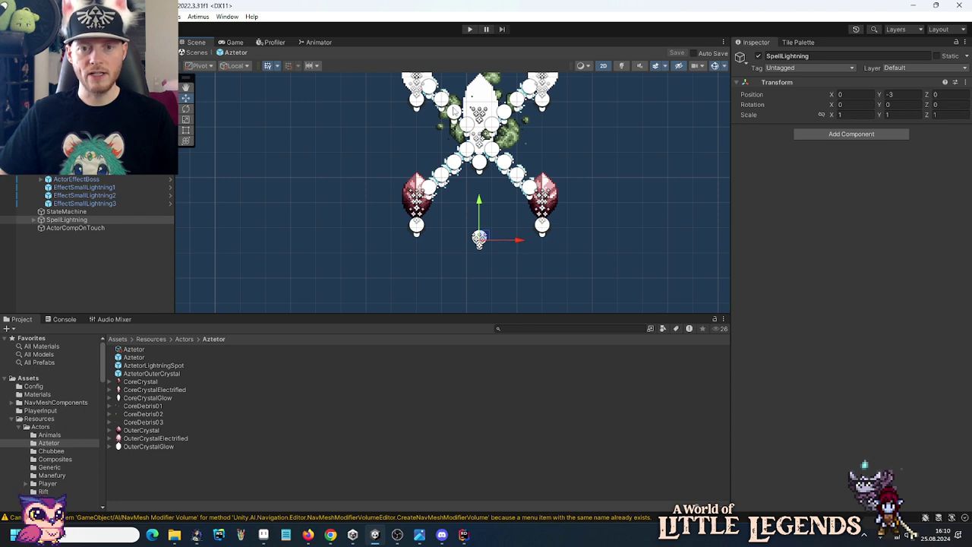
{"action": "left_click_drag", "start_coordinate": [519, 243], "coordinate": [671, 244]}
{"action": "left_click_drag", "start_coordinate": [661, 186], "coordinate": [549, 229]}
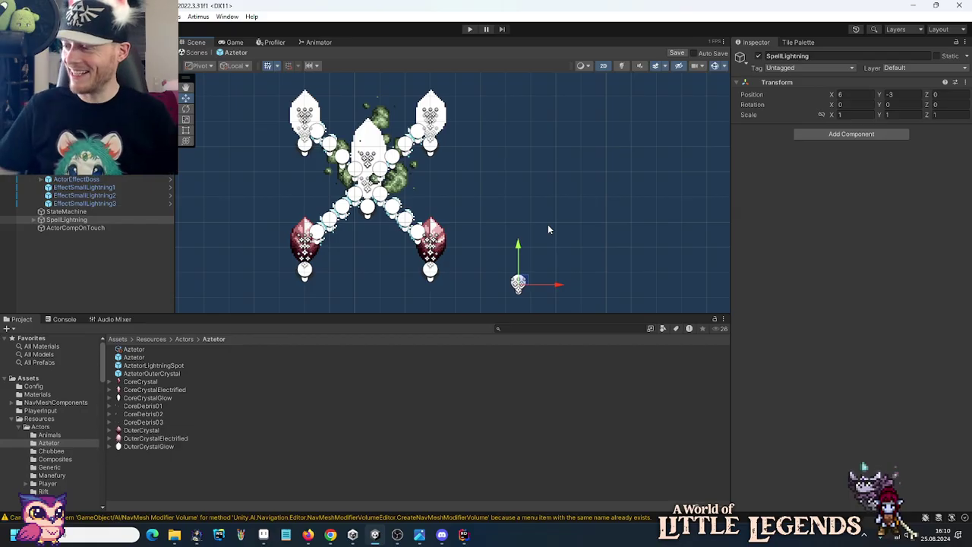
Add a Particle System as a child of the SpellLightning object.
{"action": "left_click", "coordinate": [37, 220]}
{"action": "left_click", "coordinate": [35, 220]}
{"action": "right_click", "coordinate": [54, 222]}
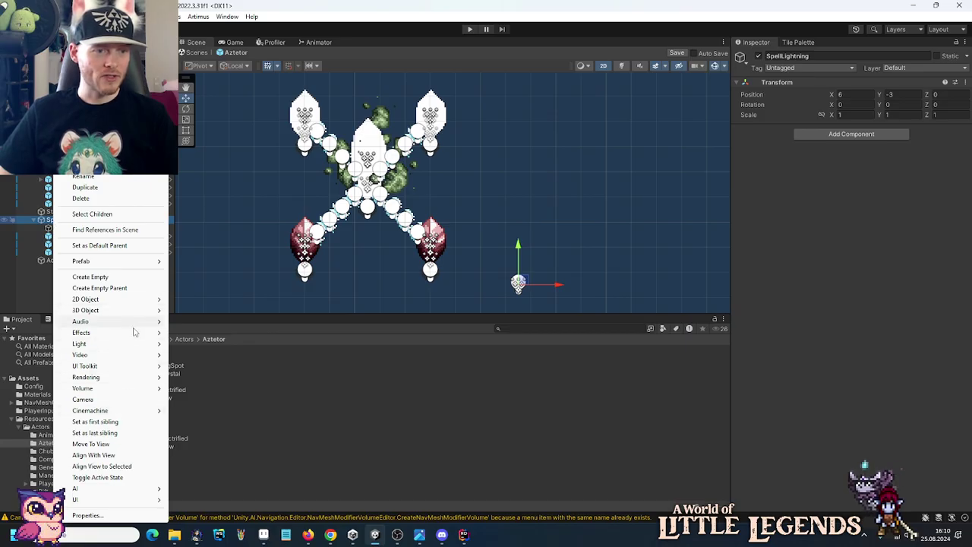
{"action": "mouse_move", "coordinate": [133, 332]}
{"action": "left_click", "coordinate": [209, 333]}
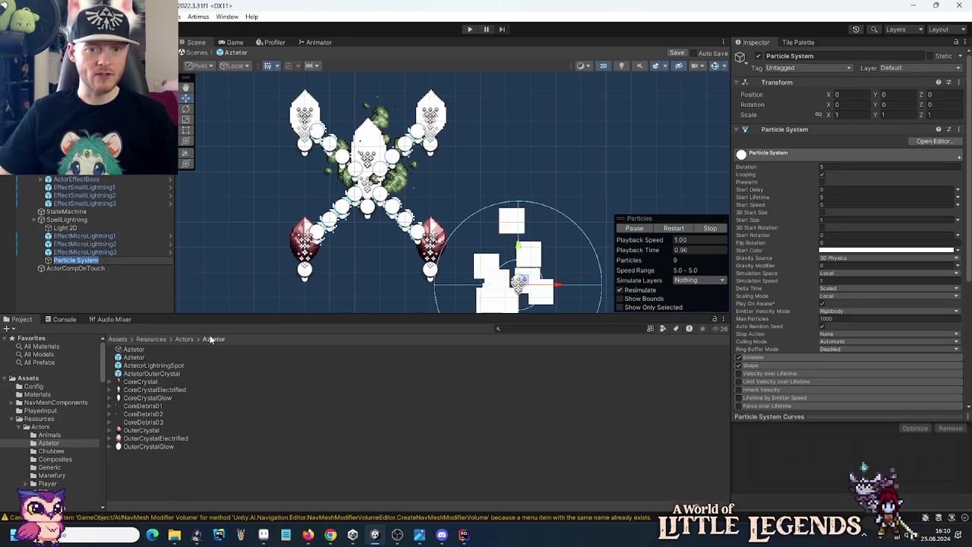
{"action": "key", "text": "f"}
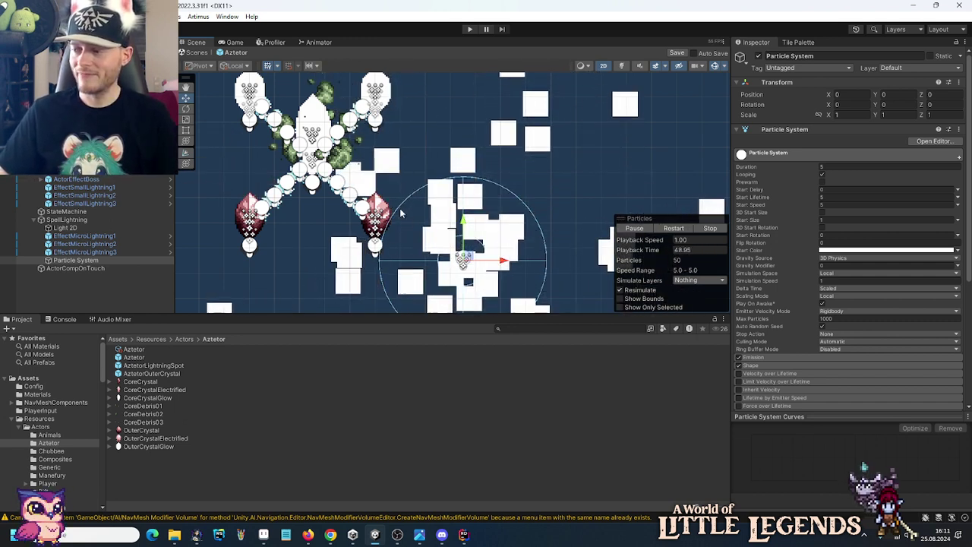
Disable the particle system's Shape module and enable Texture Sheet Animation with its mode set to Sprites.
{"action": "left_click", "coordinate": [738, 367]}
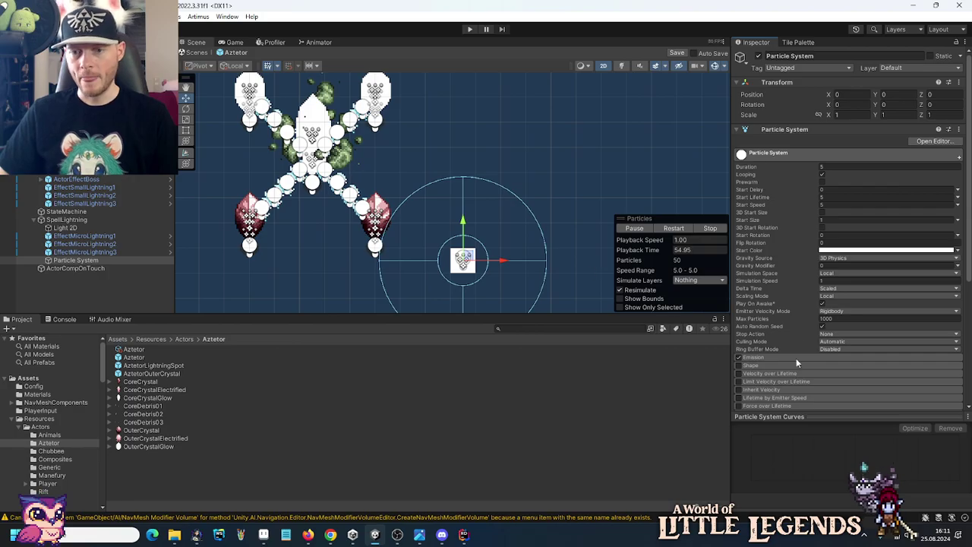
{"action": "scroll", "coordinate": [777, 353], "scroll_direction": "down", "scroll_amount": 5}
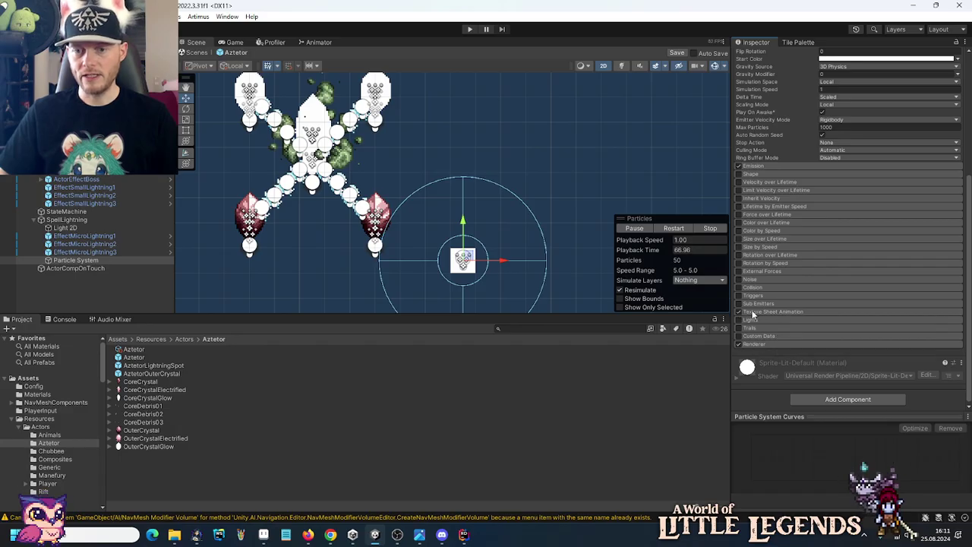
{"action": "left_click", "coordinate": [738, 312]}
{"action": "scroll", "coordinate": [802, 305], "scroll_direction": "down", "scroll_amount": 2}
{"action": "left_click", "coordinate": [955, 267]}
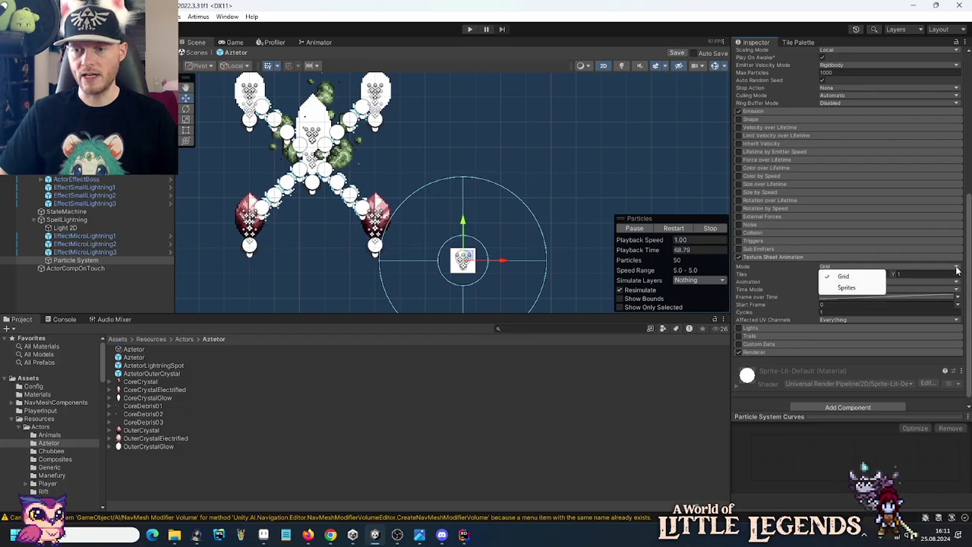
{"action": "left_click", "coordinate": [847, 287]}
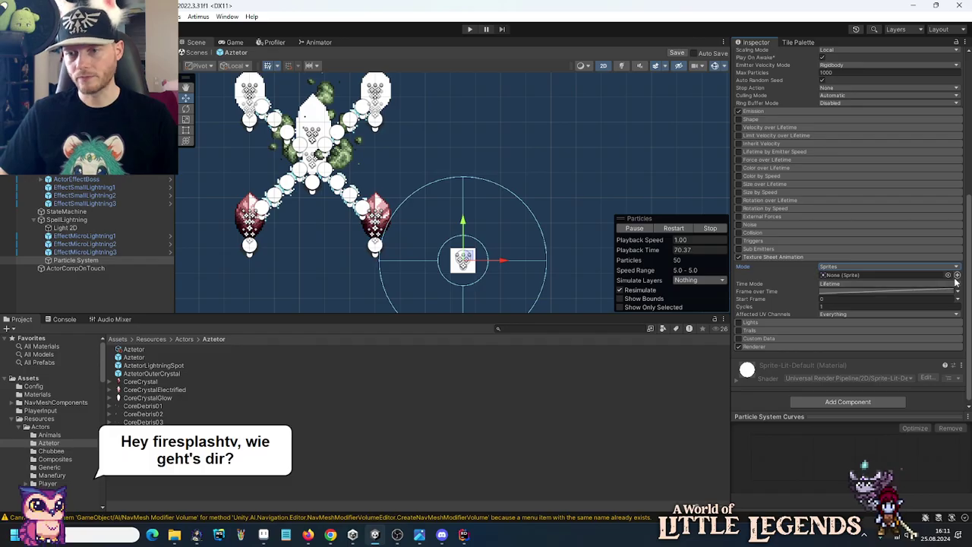
Switch to File Explorer and copy Lightning.png from the images/effects/electric folder of little-legends-sources.
{"action": "left_click", "coordinate": [174, 534]}
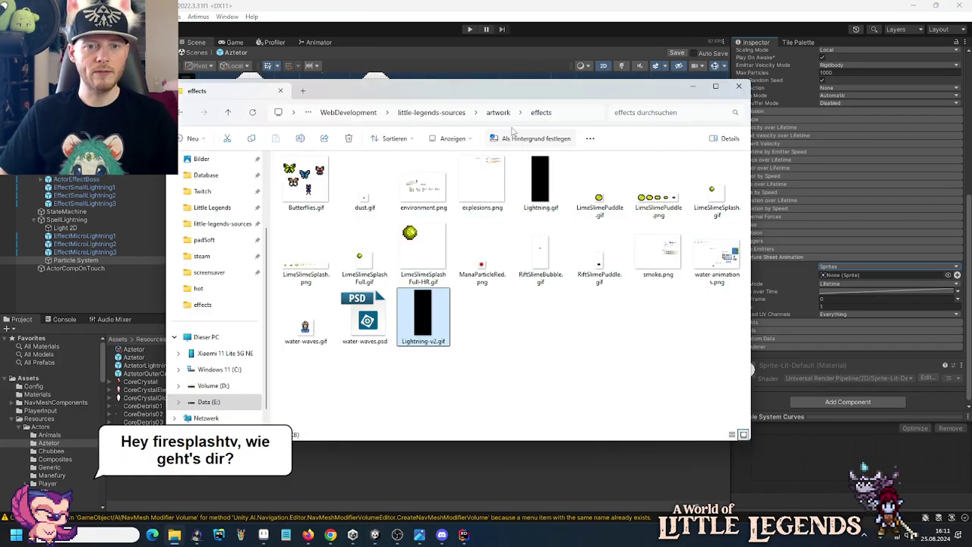
{"action": "left_click", "coordinate": [431, 111]}
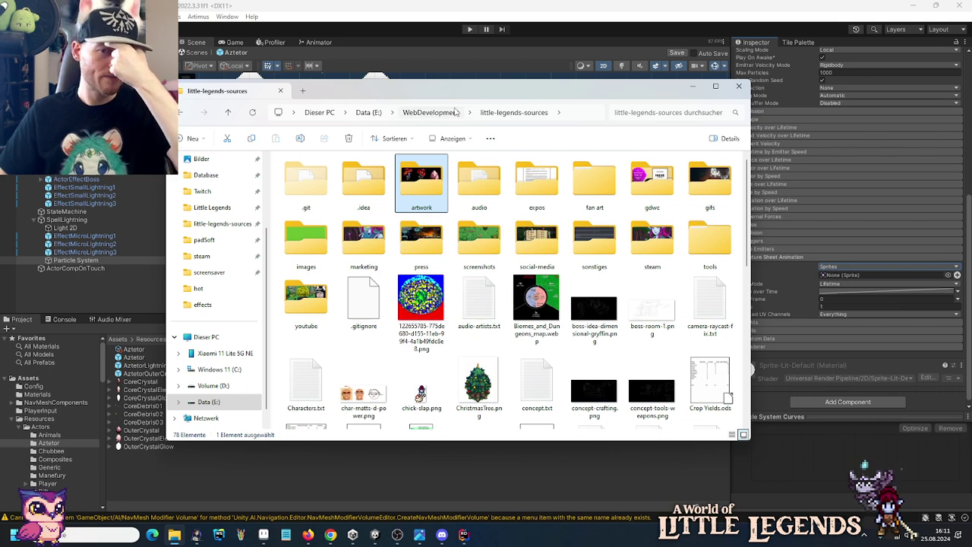
{"action": "double_click", "coordinate": [319, 254]}
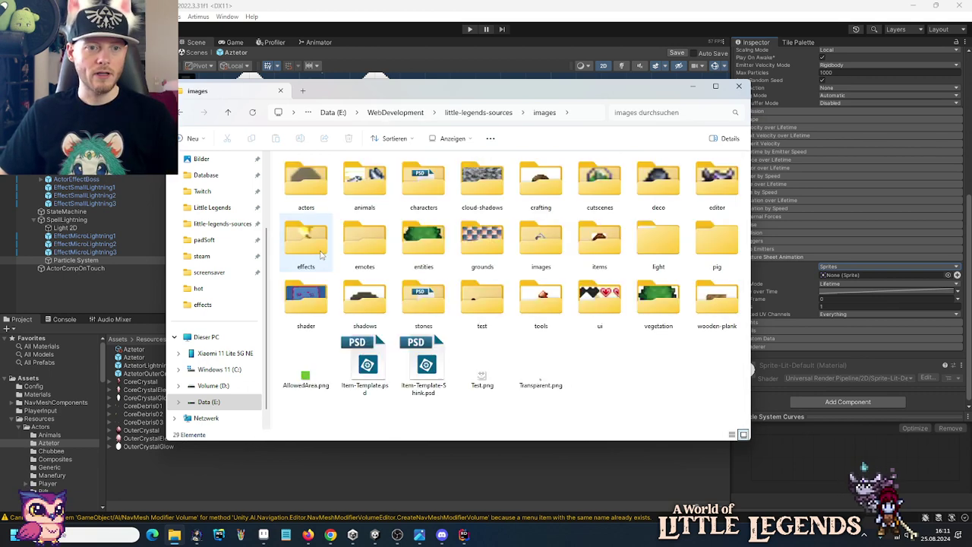
{"action": "double_click", "coordinate": [311, 245]}
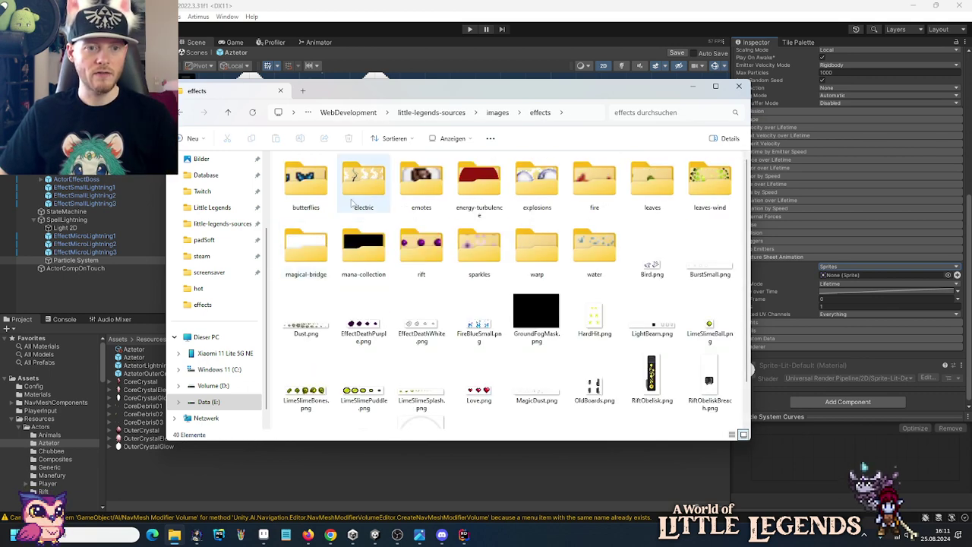
{"action": "double_click", "coordinate": [352, 201]}
{"action": "left_click", "coordinate": [308, 199]}
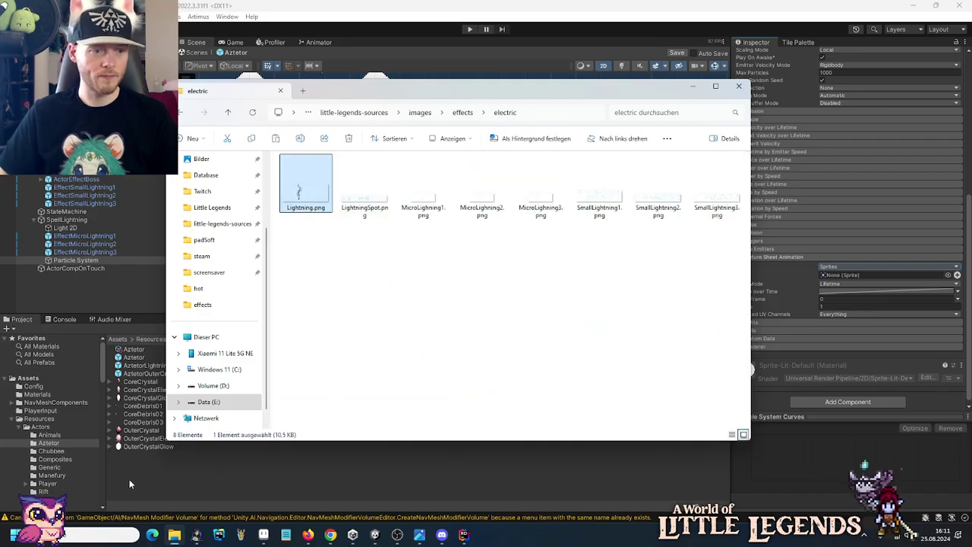
Paste Lightning.png into the Little Legends project's Assets/Resources/Effects/Electric folder and return to Unity.
{"action": "right_click", "coordinate": [174, 534]}
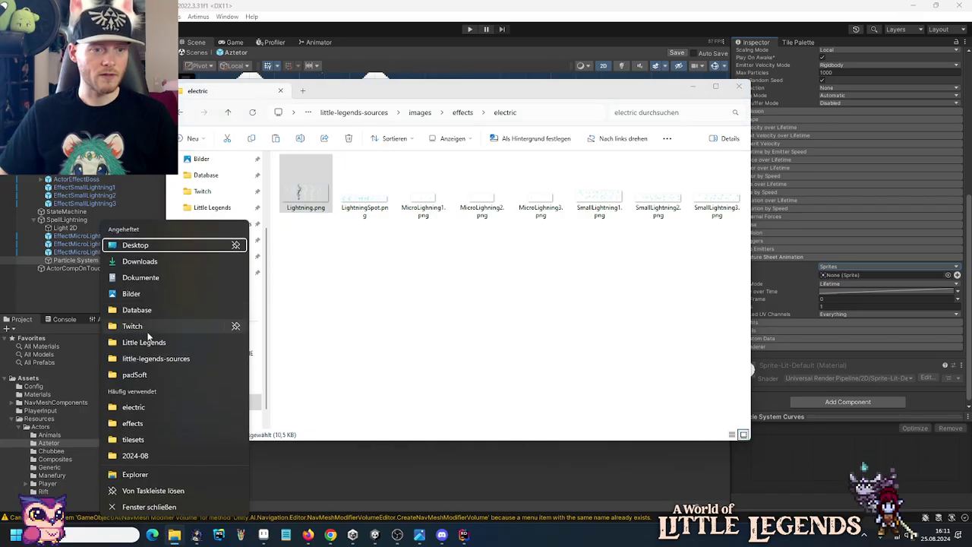
{"action": "left_click", "coordinate": [145, 342]}
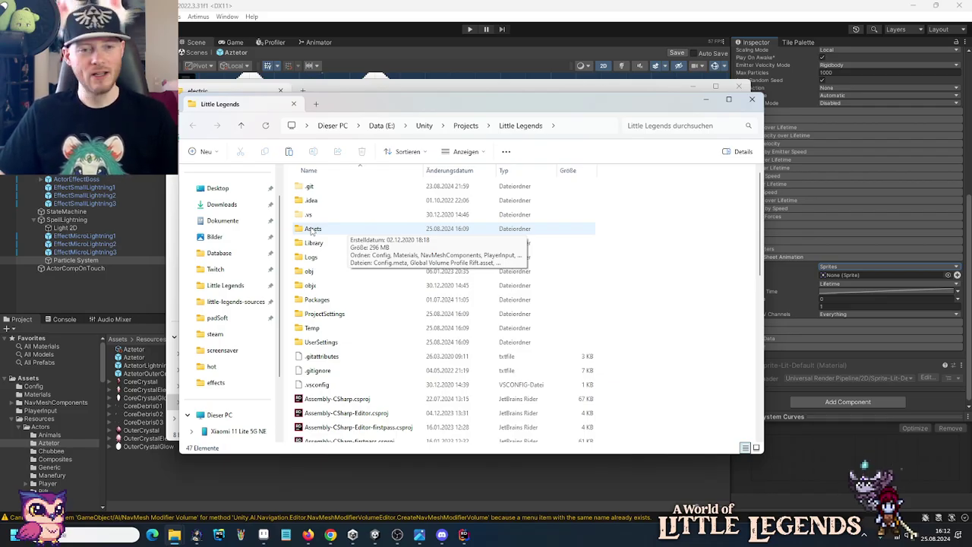
{"action": "double_click", "coordinate": [311, 230]}
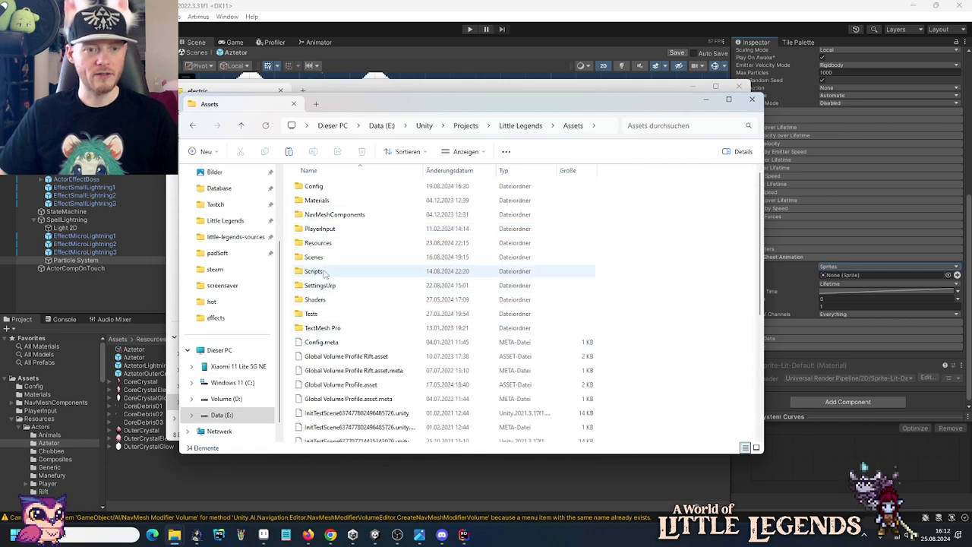
{"action": "double_click", "coordinate": [319, 243]}
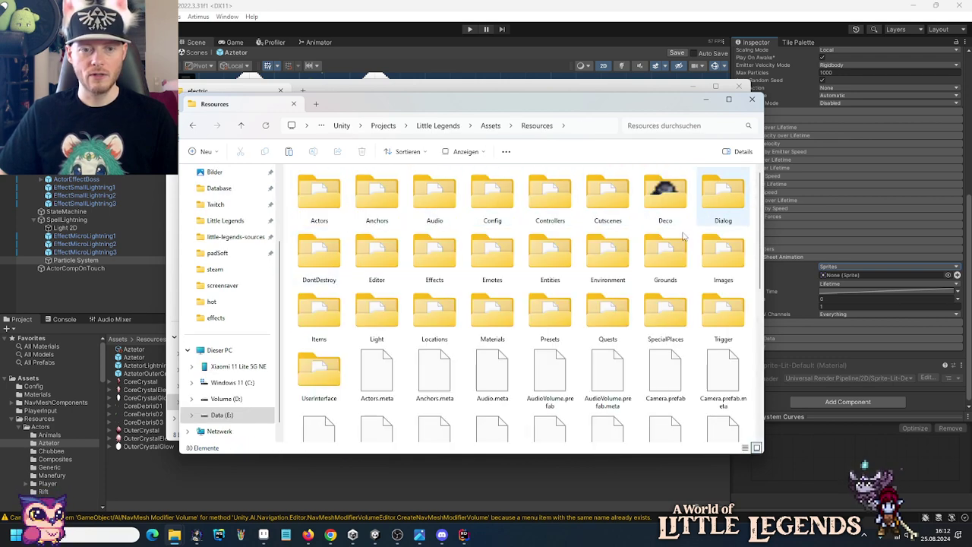
{"action": "double_click", "coordinate": [434, 258]}
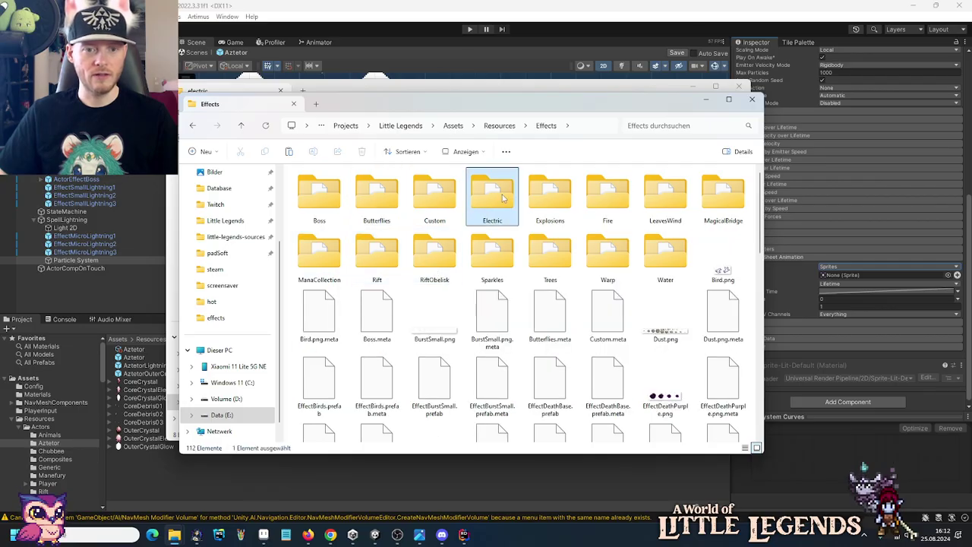
{"action": "double_click", "coordinate": [492, 198]}
{"action": "key", "text": "ctrl+v"}
{"action": "left_click", "coordinate": [472, 16]}
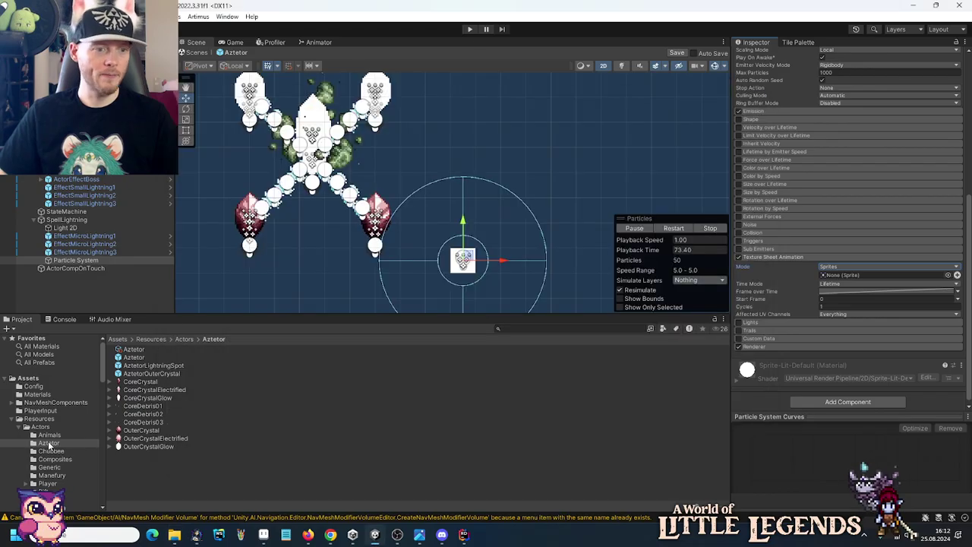
Open the Resources/Effects/Electric folder in the project assets and select the Lightning texture.
{"action": "scroll", "coordinate": [19, 430], "scroll_direction": "down", "scroll_amount": 4}
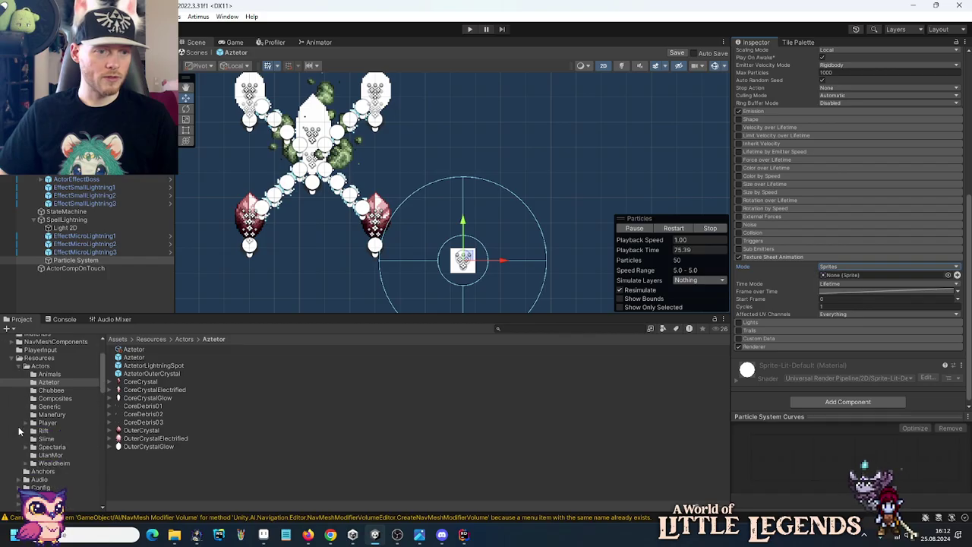
{"action": "scroll", "coordinate": [19, 430], "scroll_direction": "down", "scroll_amount": 4}
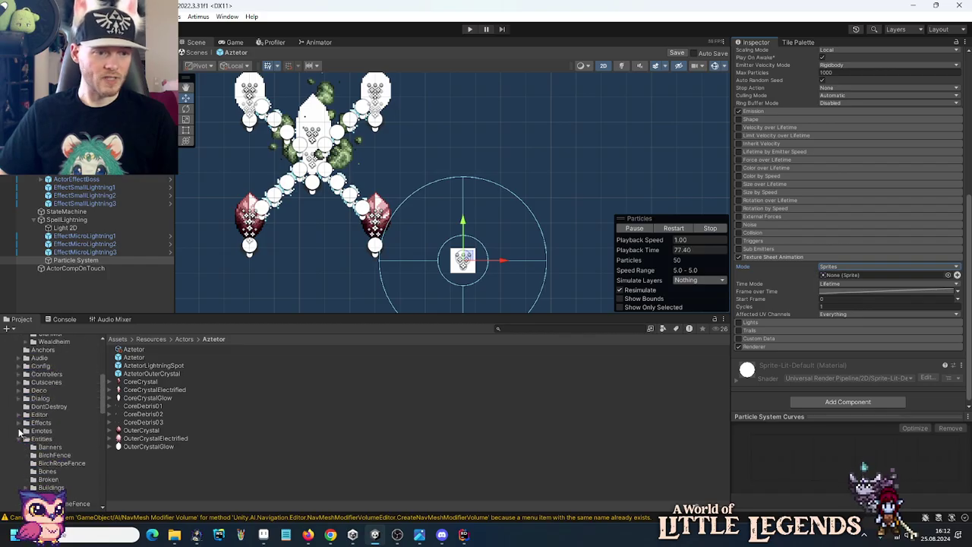
{"action": "left_click", "coordinate": [20, 423]}
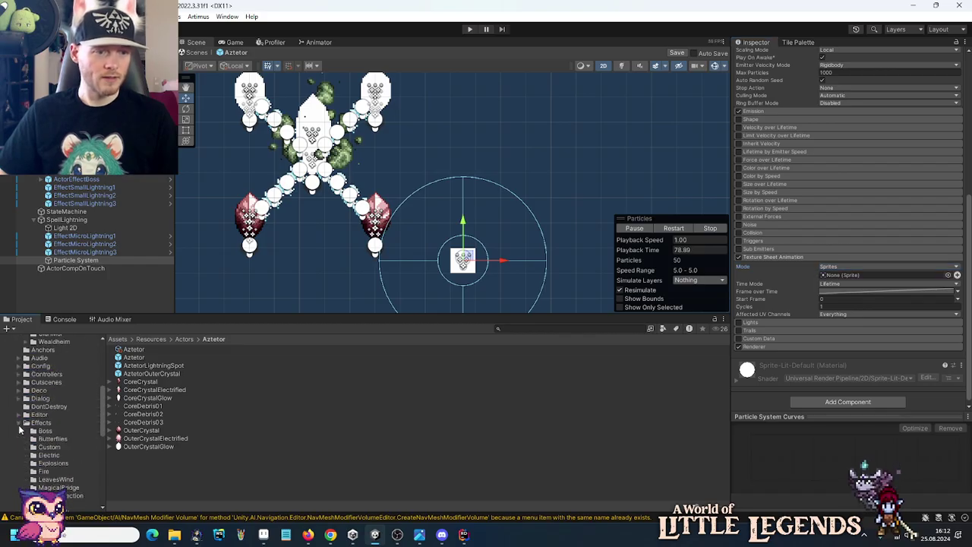
{"action": "left_click", "coordinate": [50, 455]}
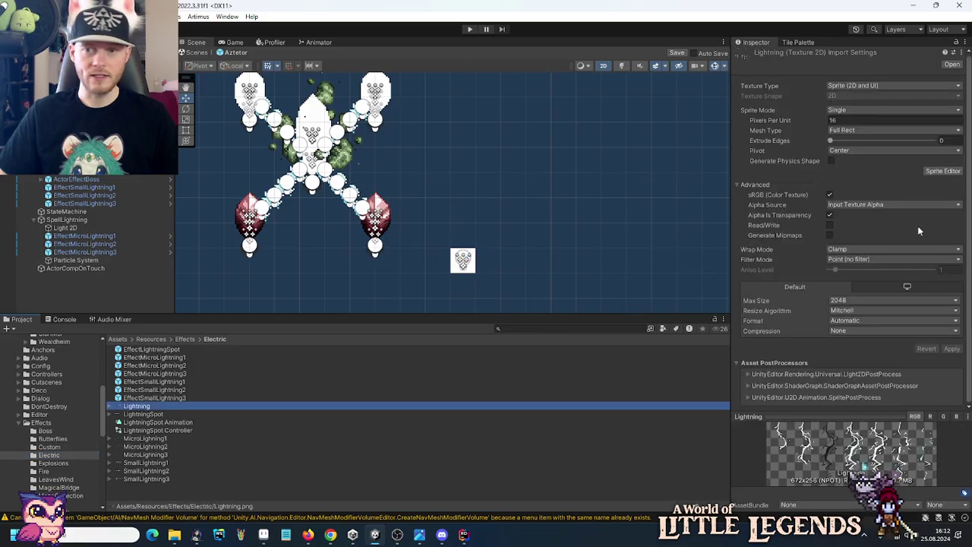
Set the Lightning texture's Sprite Mode to Multiple and open the texture in the Sprite Editor.
{"action": "left_click", "coordinate": [879, 110]}
{"action": "left_click", "coordinate": [853, 131]}
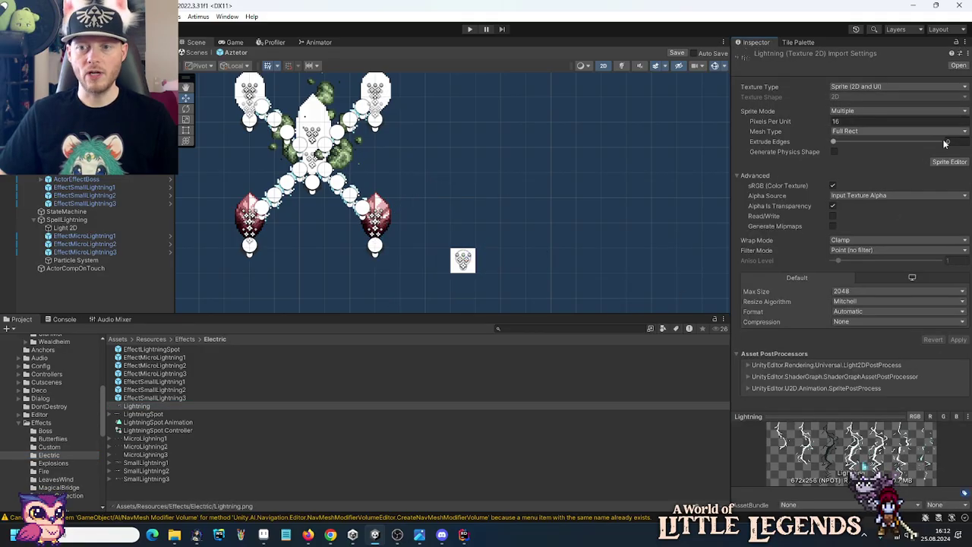
{"action": "left_click", "coordinate": [949, 162]}
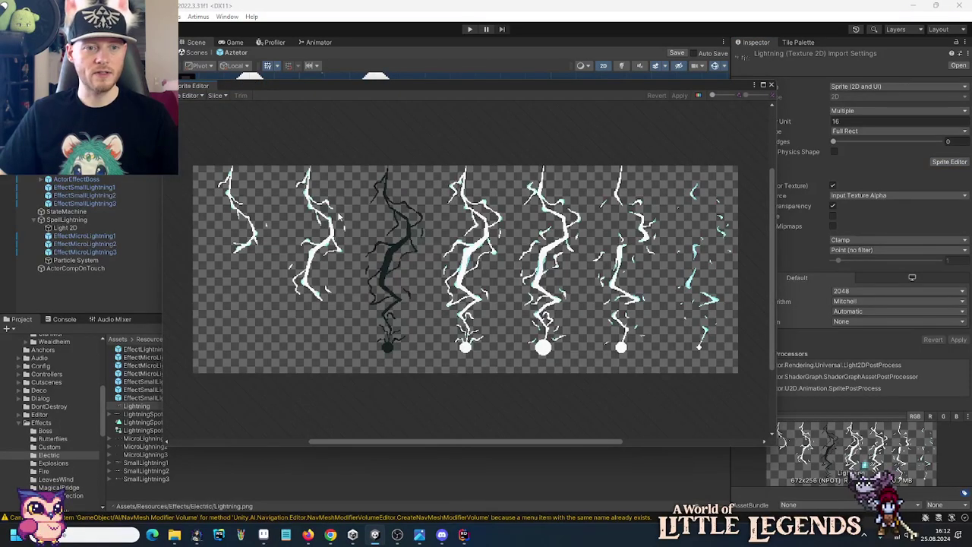
Slice the Lightning sheet with Grid By Cell Count into 7 columns and 1 row, apply it and close the Sprite Editor.
{"action": "left_click", "coordinate": [219, 95]}
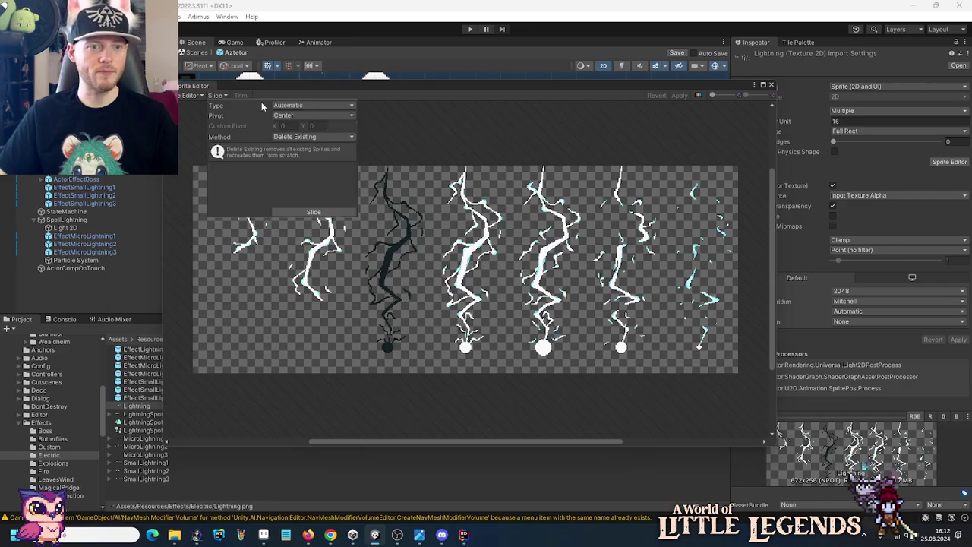
{"action": "left_click", "coordinate": [312, 105]}
{"action": "left_click", "coordinate": [304, 139]}
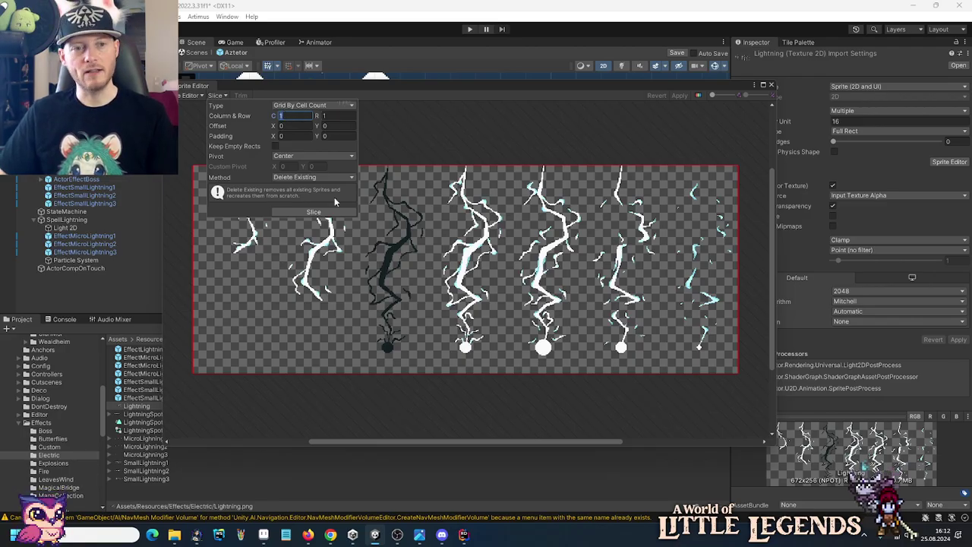
{"action": "type", "text": "7"}
{"action": "left_click", "coordinate": [314, 211]}
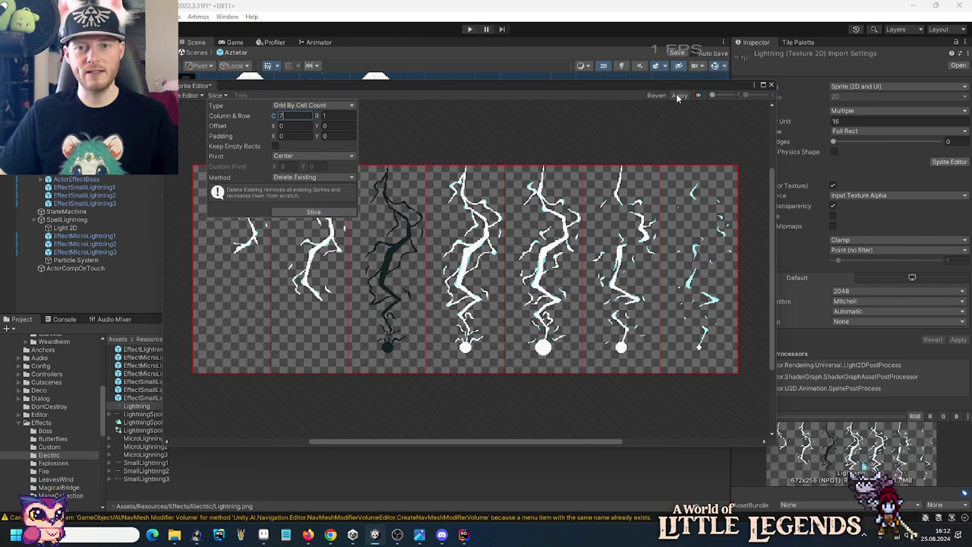
{"action": "left_click", "coordinate": [678, 95]}
{"action": "left_click", "coordinate": [771, 84]}
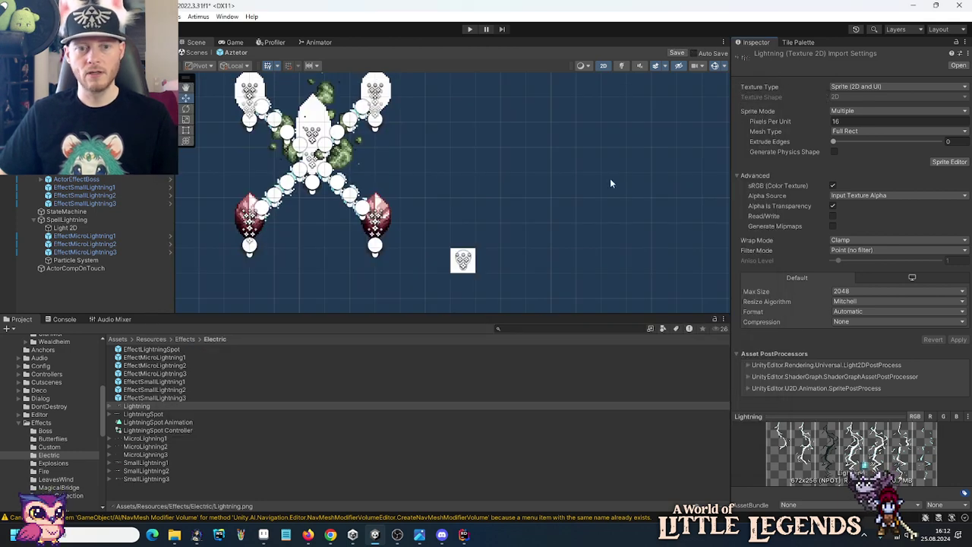
Add six more empty sprite slots to the Texture Sheet Animation of SpellLightning's Particle System.
{"action": "left_click", "coordinate": [70, 261]}
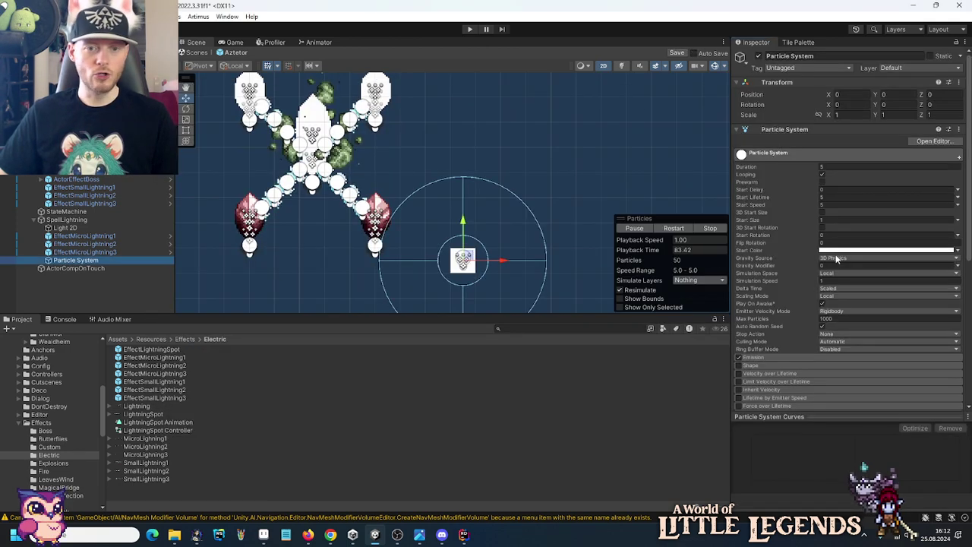
{"action": "scroll", "coordinate": [816, 256], "scroll_direction": "down", "scroll_amount": 2}
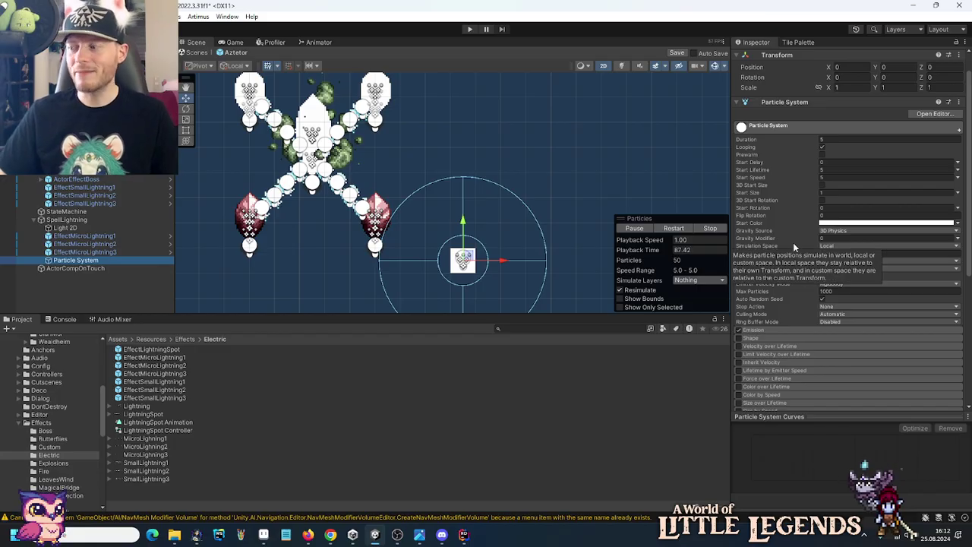
{"action": "scroll", "coordinate": [793, 242], "scroll_direction": "down", "scroll_amount": 2}
{"action": "scroll", "coordinate": [792, 243], "scroll_direction": "down", "scroll_amount": 2}
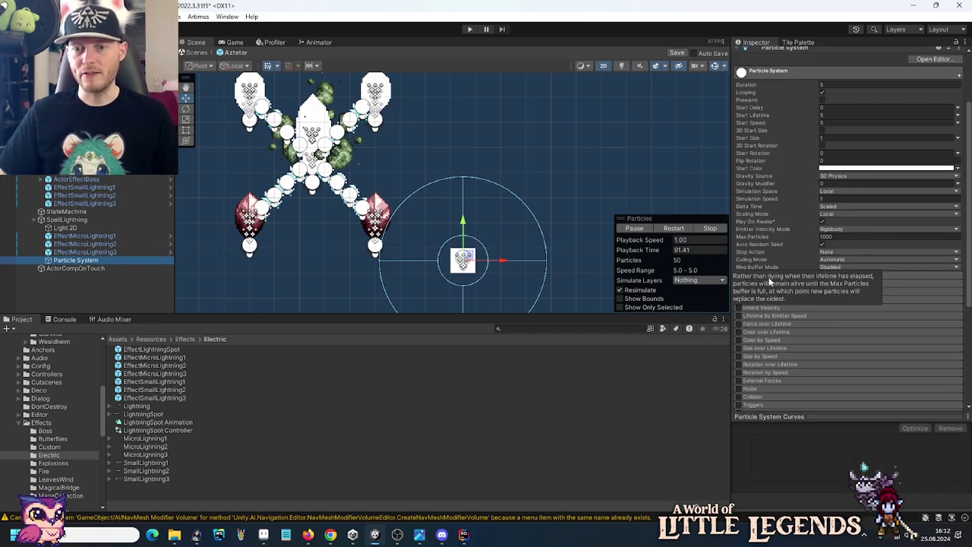
{"action": "scroll", "coordinate": [760, 220], "scroll_direction": "down", "scroll_amount": 8}
{"action": "scroll", "coordinate": [773, 332], "scroll_direction": "down", "scroll_amount": 2}
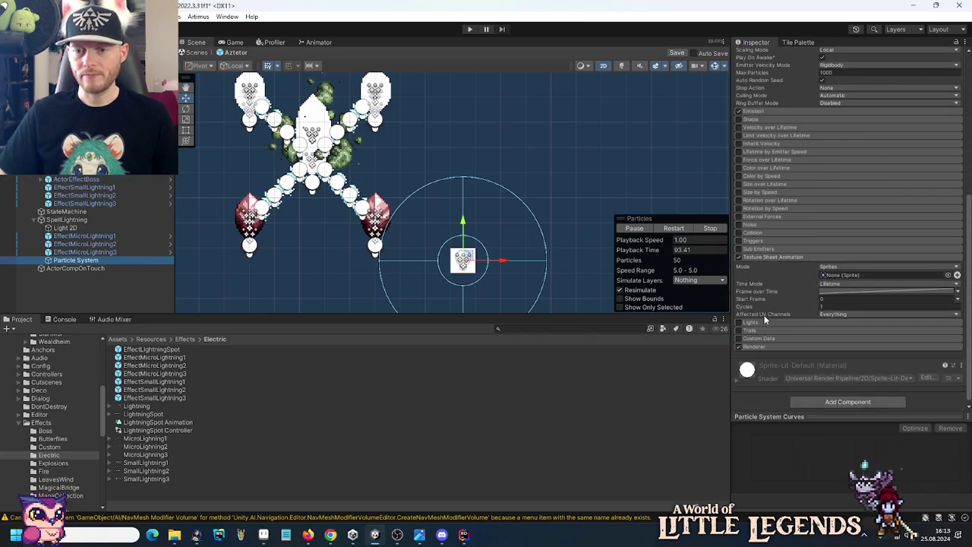
{"action": "left_click", "coordinate": [957, 271]}
{"action": "left_click", "coordinate": [957, 271]}
{"action": "left_click", "coordinate": [957, 271]}
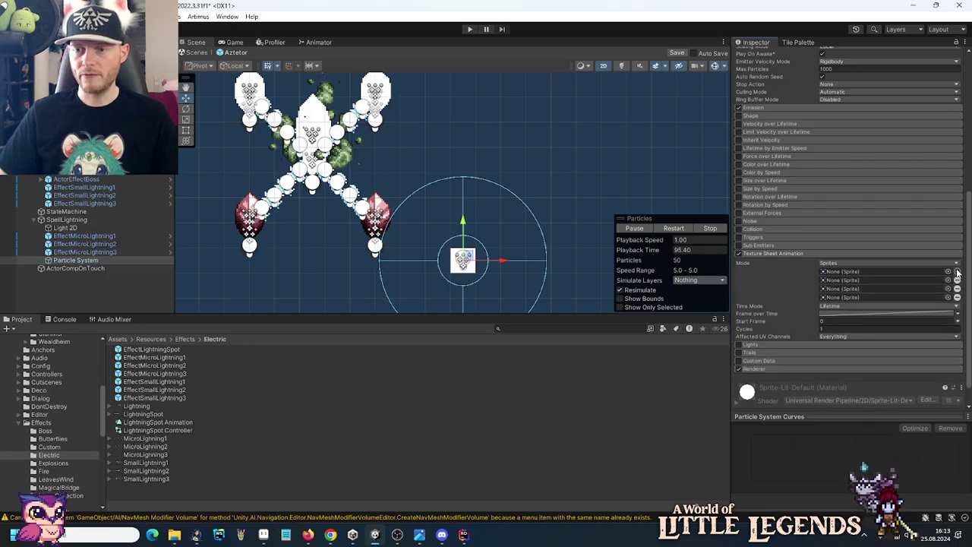
{"action": "left_click", "coordinate": [957, 271]}
{"action": "left_click", "coordinate": [957, 271]}
{"action": "left_click", "coordinate": [956, 272]}
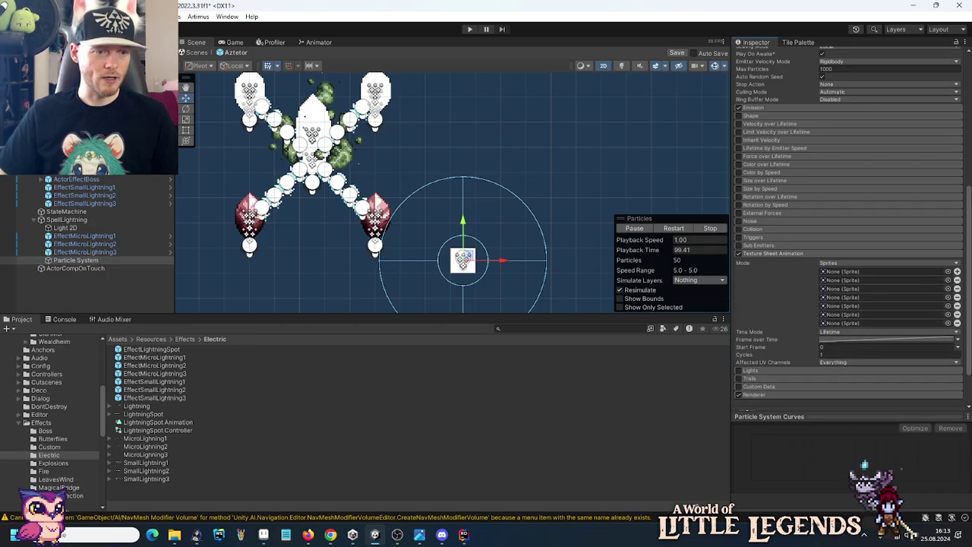
Expand the Lightning texture and assign Lightning_0, Lightning_1 and Lightning_2 to the first three sprite slots.
{"action": "left_click", "coordinate": [110, 406]}
{"action": "left_click_drag", "start_coordinate": [144, 414], "coordinate": [843, 271]}
{"action": "left_click_drag", "start_coordinate": [146, 422], "coordinate": [843, 280]}
{"action": "left_click_drag", "start_coordinate": [160, 430], "coordinate": [842, 289]}
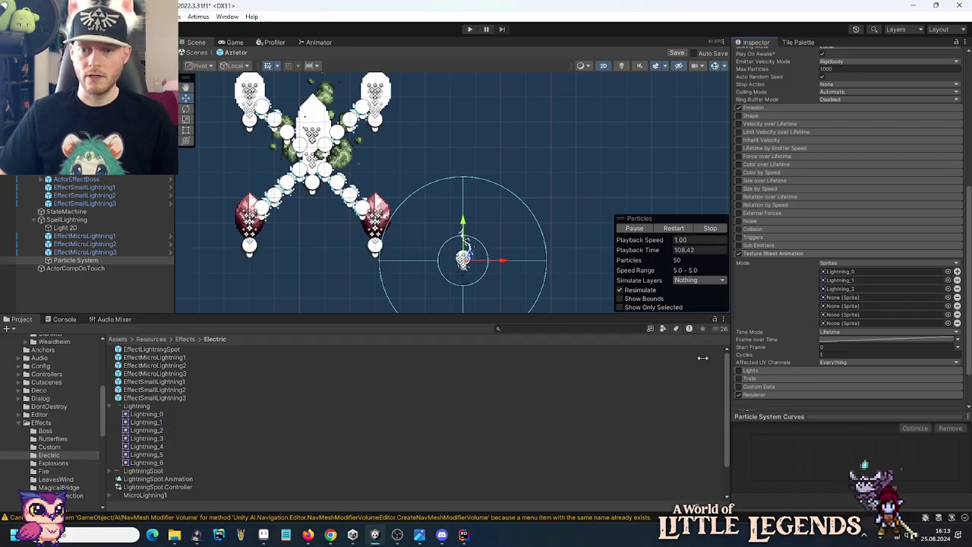
Reselect the Particle System and assign Lightning_3 through Lightning_6 to the remaining four sprite slots.
{"action": "left_click", "coordinate": [149, 448]}
{"action": "left_click", "coordinate": [76, 259]}
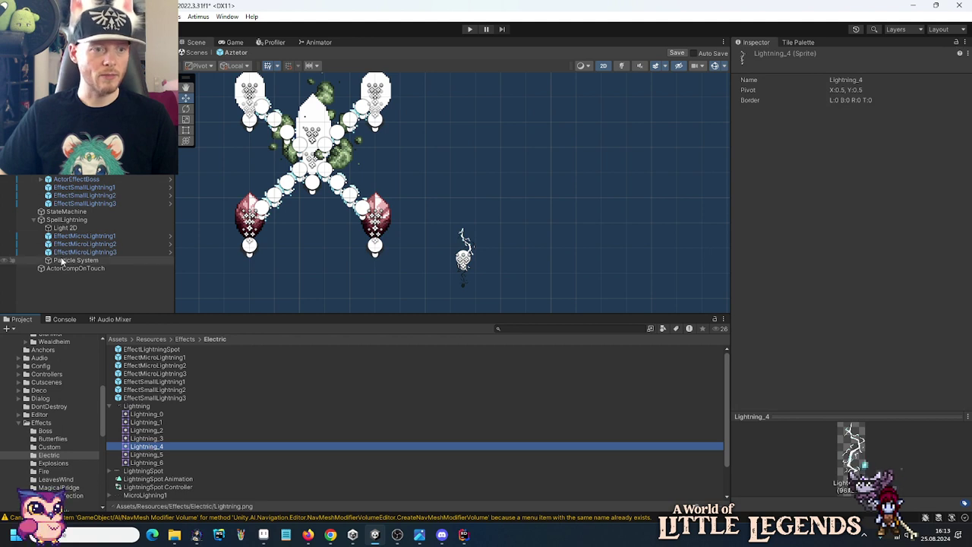
{"action": "scroll", "coordinate": [791, 334], "scroll_direction": "down", "scroll_amount": 10}
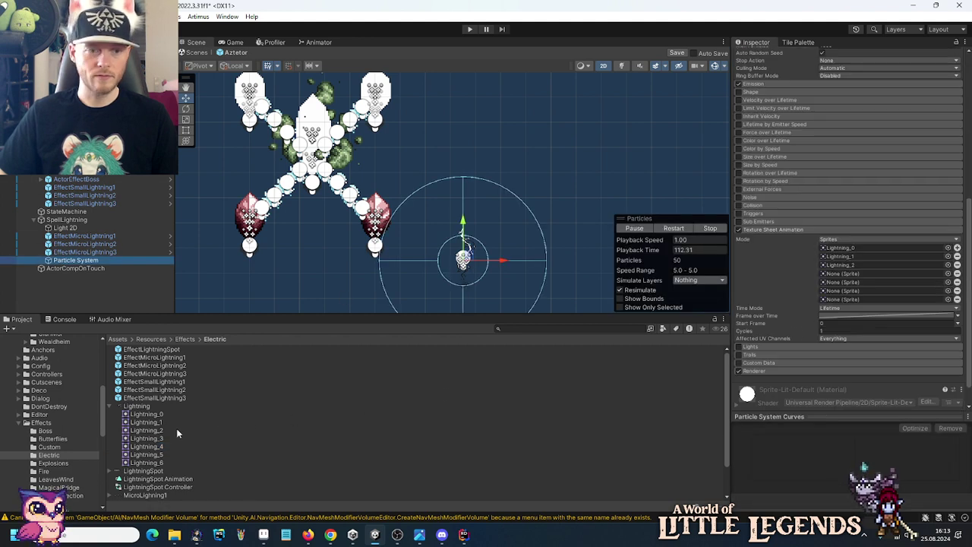
{"action": "left_click_drag", "start_coordinate": [141, 439], "coordinate": [843, 275]}
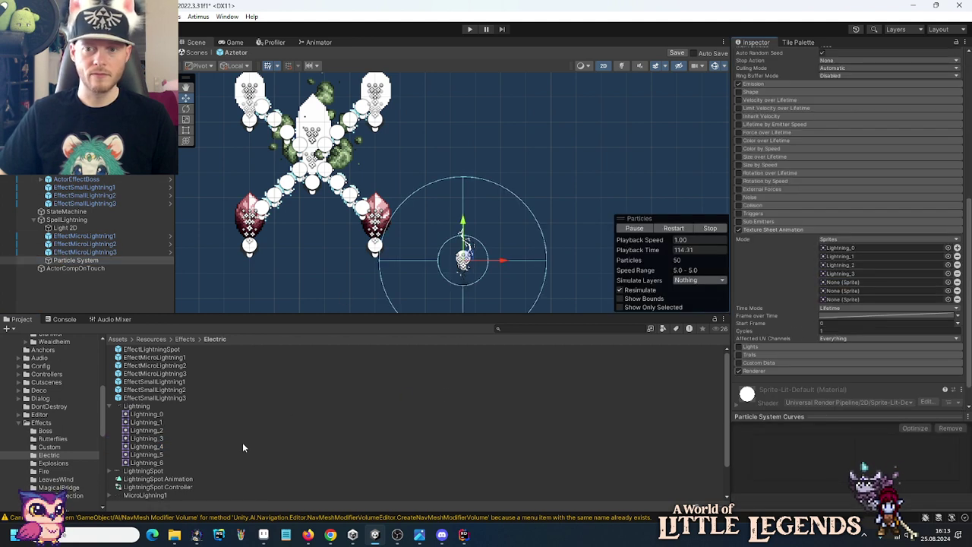
{"action": "left_click_drag", "start_coordinate": [146, 448], "coordinate": [843, 283]}
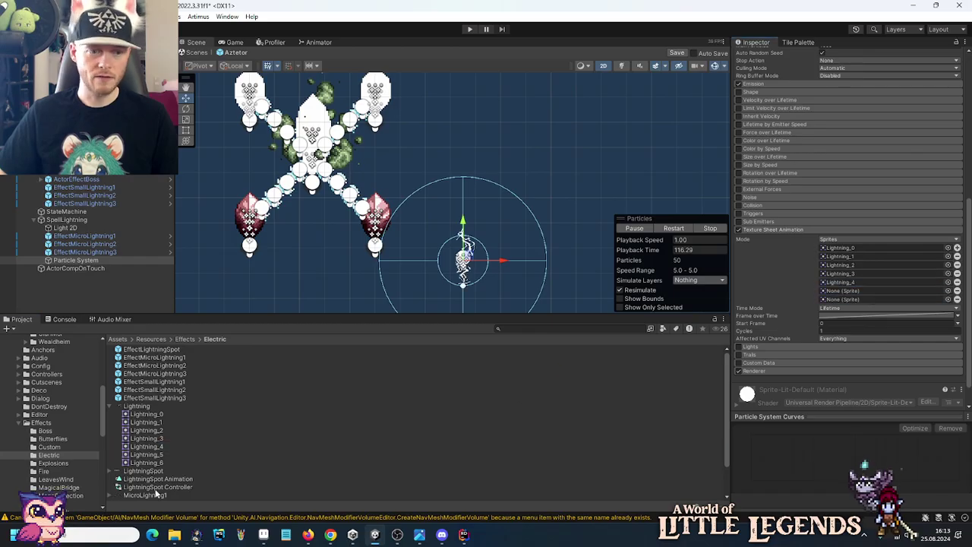
{"action": "left_click_drag", "start_coordinate": [148, 456], "coordinate": [842, 291]}
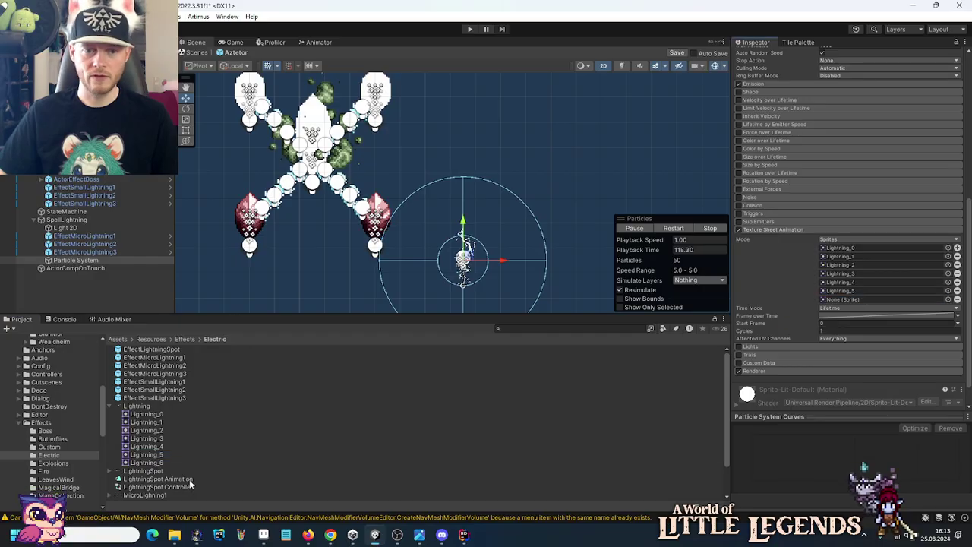
{"action": "left_click_drag", "start_coordinate": [146, 465], "coordinate": [820, 296]}
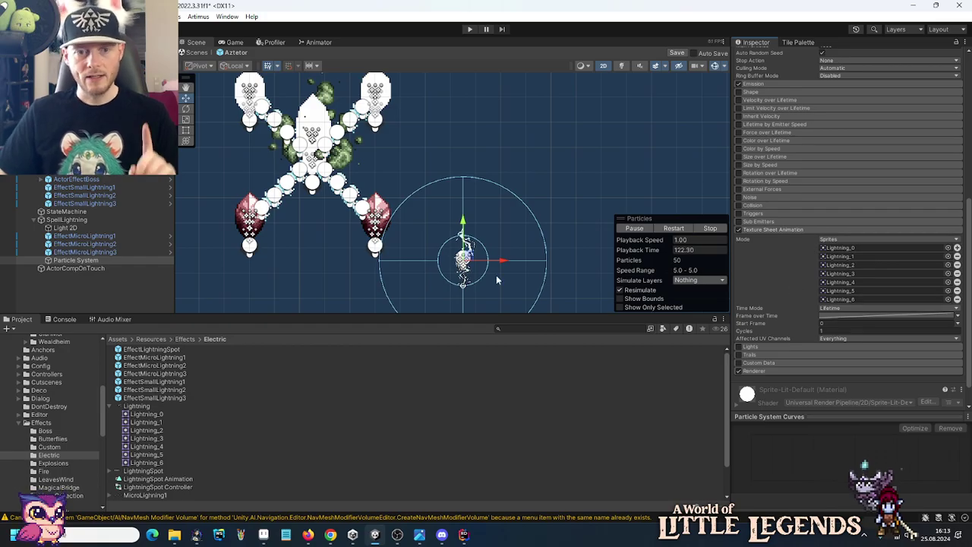
Switch to Aseprite and measure a 96 by 16 pixel strip along the top of the lightning-v2.gif frame with a marquee selection.
{"action": "scroll", "coordinate": [469, 265], "scroll_direction": "up", "scroll_amount": 2}
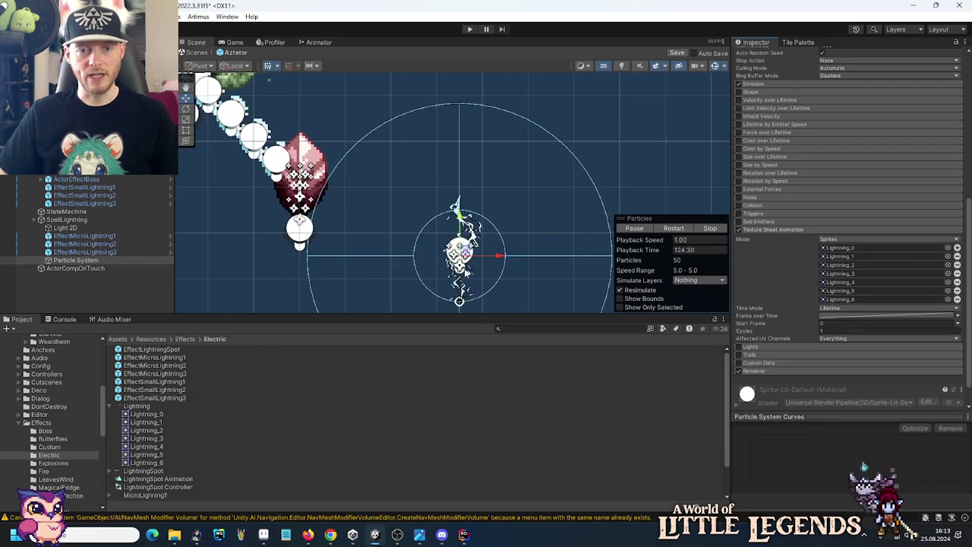
{"action": "key", "text": "alt+Tab"}
{"action": "key", "text": "alt+Tab"}
{"action": "key", "text": "alt+Tab"}
{"action": "key", "text": "alt+Tab"}
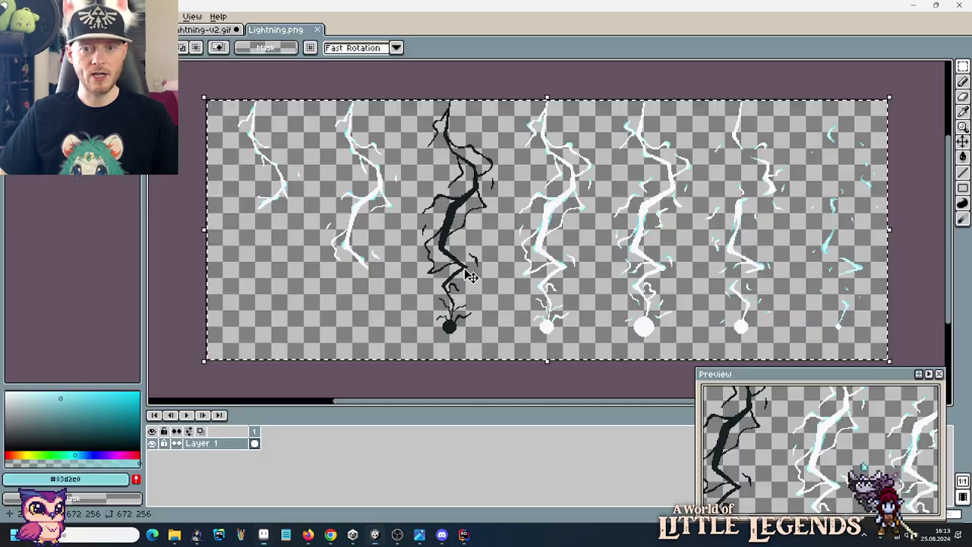
{"action": "left_click", "coordinate": [206, 32]}
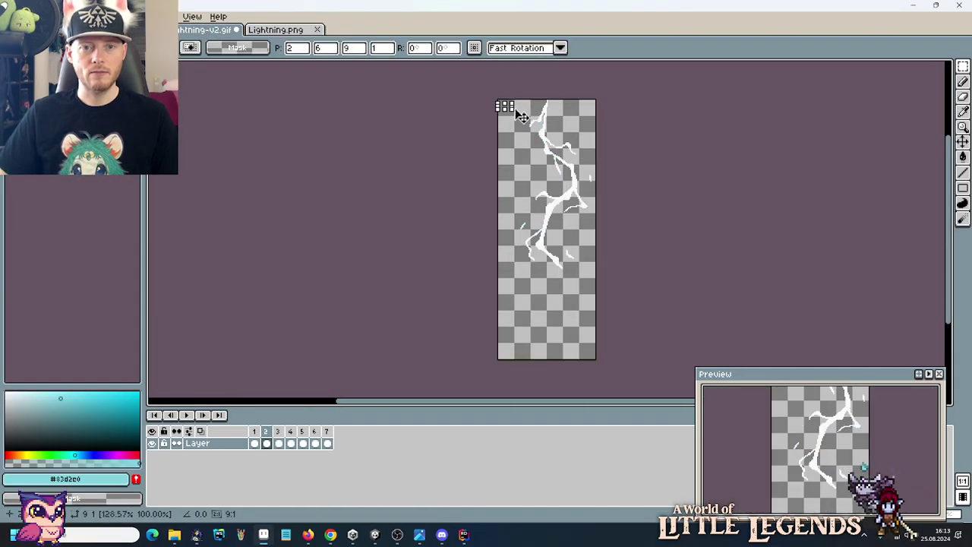
{"action": "left_click_drag", "start_coordinate": [495, 98], "coordinate": [599, 118]}
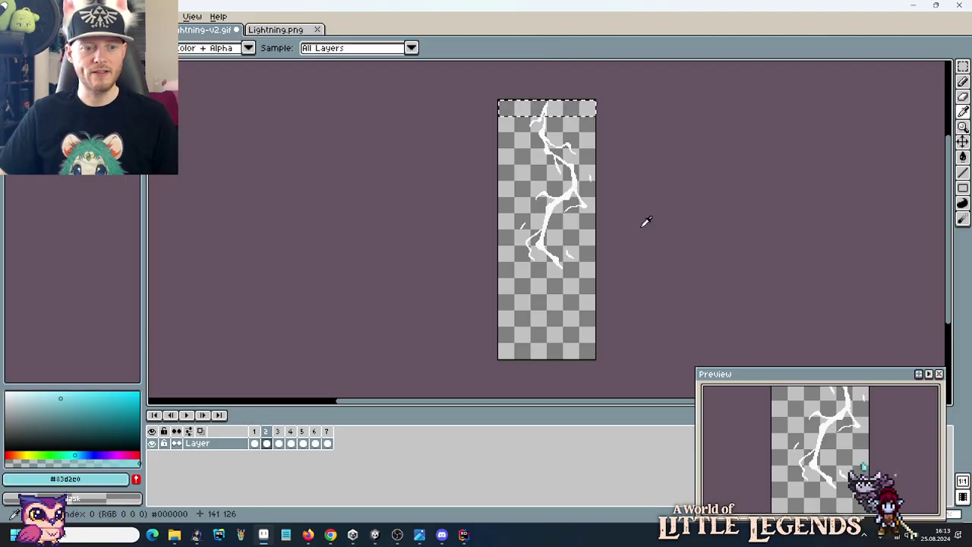
Return to Unity and set the Particle System's Start Size to 6.
{"action": "key", "text": "alt+Tab"}
{"action": "scroll", "coordinate": [911, 255], "scroll_direction": "up", "scroll_amount": 5}
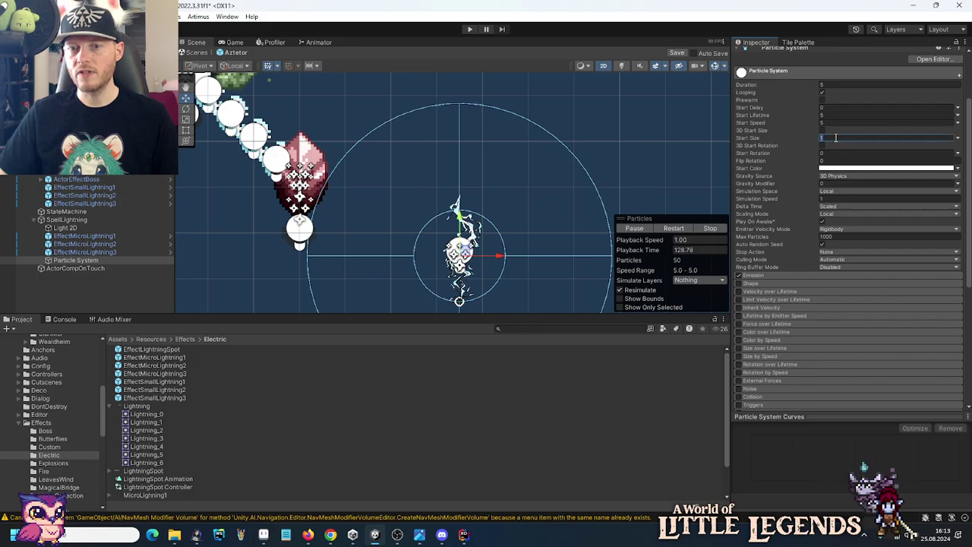
{"action": "type", "text": "8"}
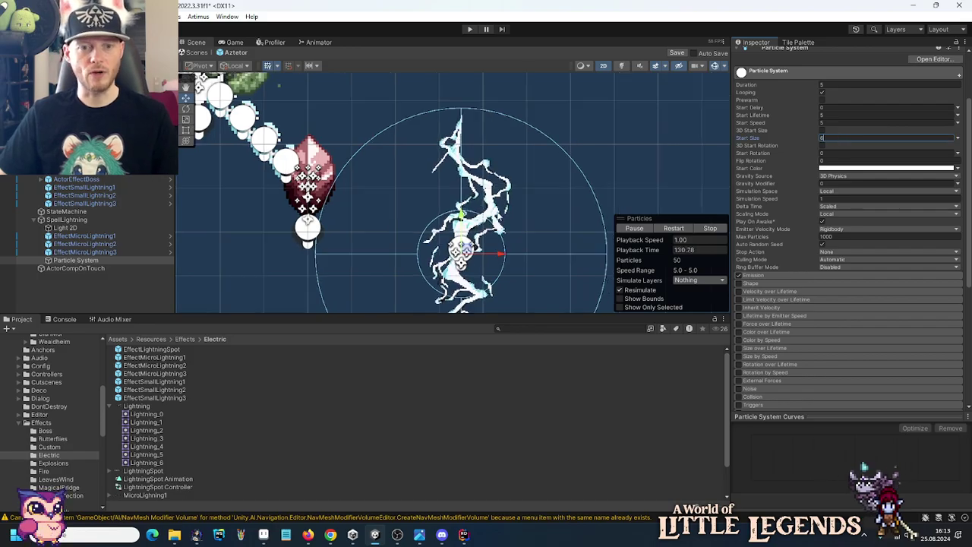
{"action": "key", "text": "Return"}
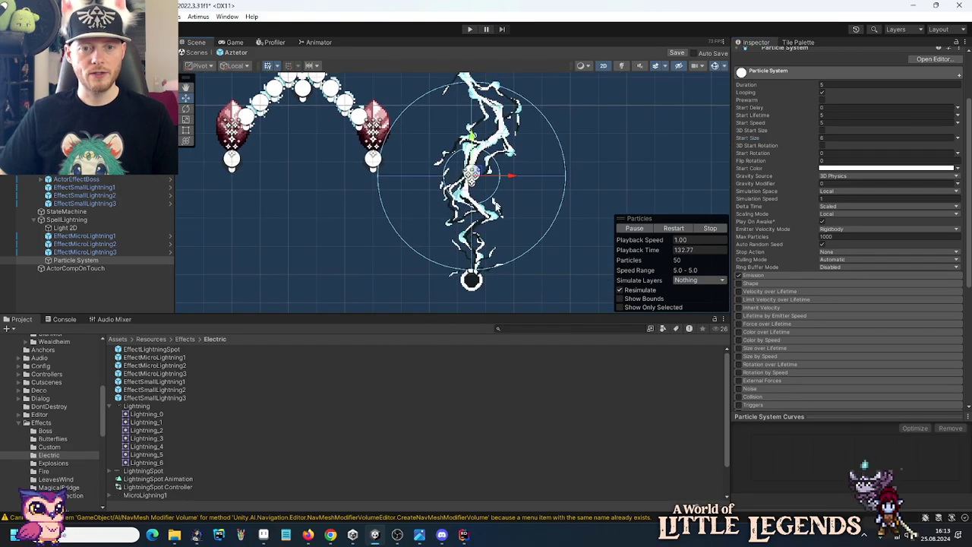
Move the Particle System straight up in the scene to a Y position of 4.
{"action": "scroll", "coordinate": [801, 205], "scroll_direction": "up", "scroll_amount": 2}
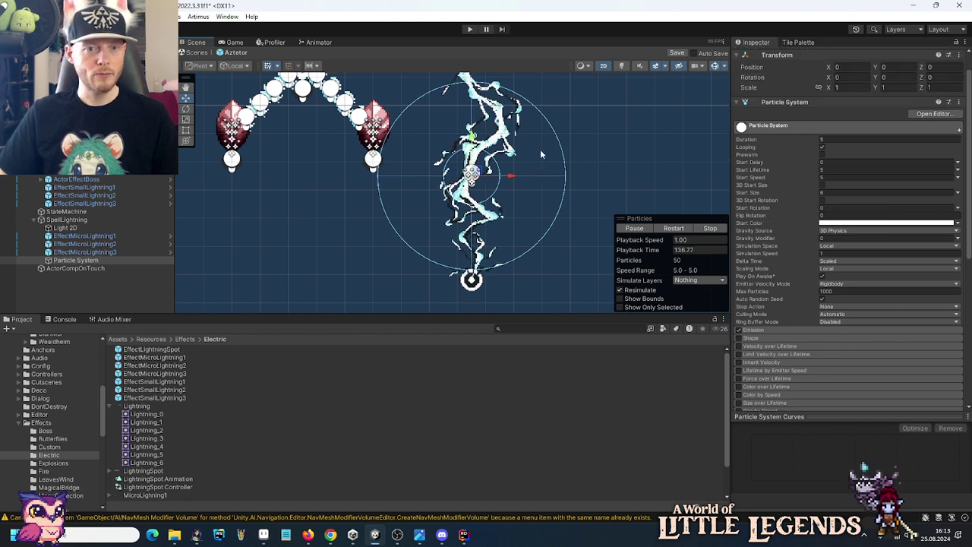
{"action": "left_click_drag", "start_coordinate": [538, 171], "coordinate": [535, 200]}
{"action": "left_click_drag", "start_coordinate": [475, 309], "coordinate": [472, 288]}
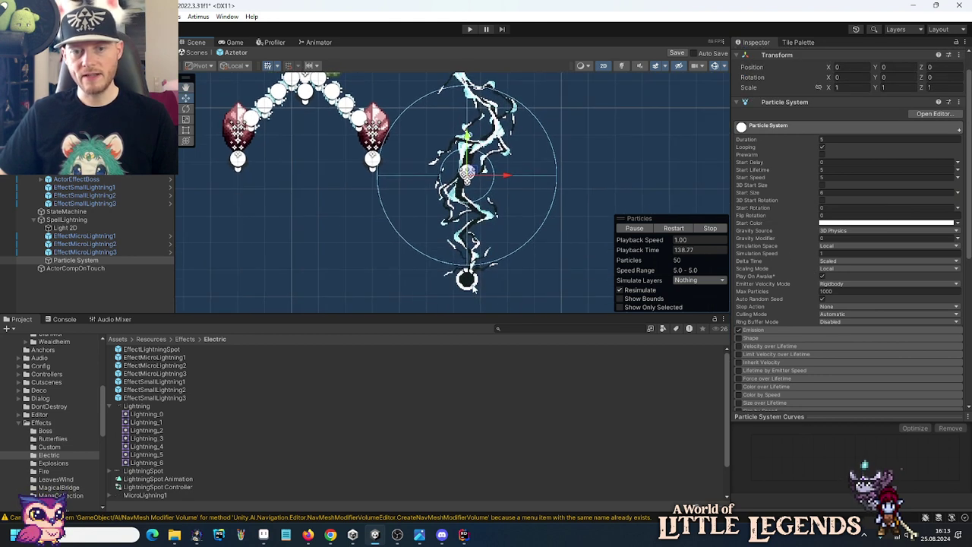
{"action": "left_click_drag", "start_coordinate": [467, 137], "coordinate": [479, 36]}
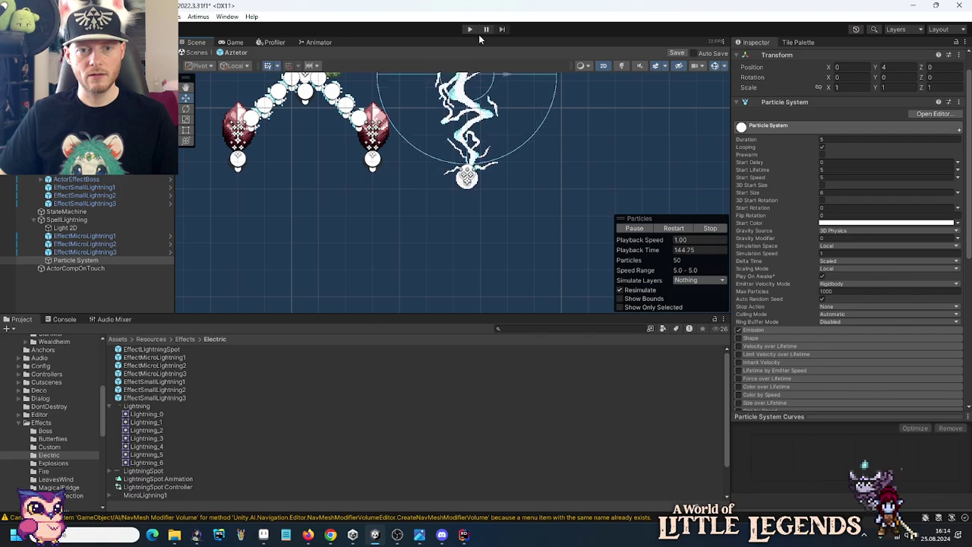
{"action": "key", "text": "f"}
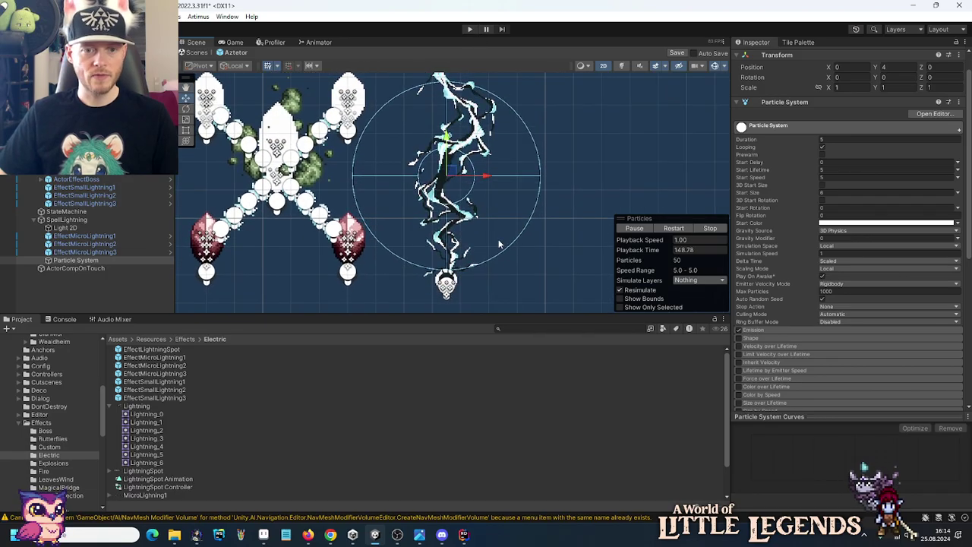
Switch to Aseprite and inspect frames 7 and 5 of the lightning-v2.gif animation.
{"action": "key", "text": "alt+Tab"}
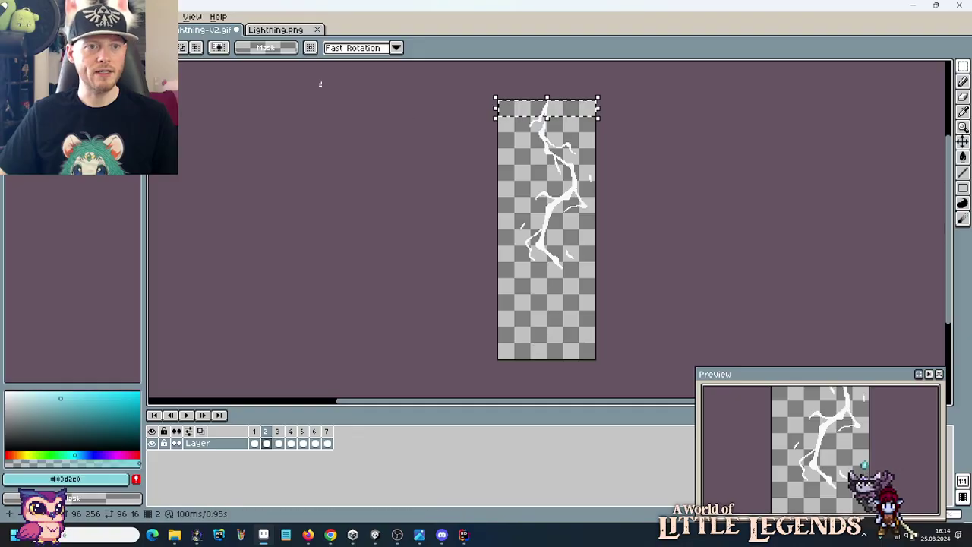
{"action": "left_click", "coordinate": [327, 433]}
{"action": "left_click", "coordinate": [302, 433]}
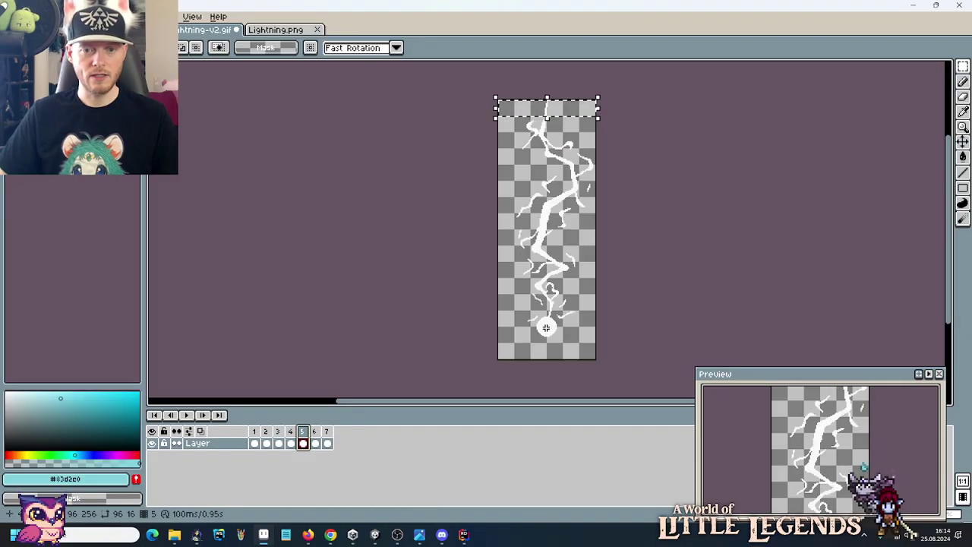
Return to Unity and set the Particle System's Start Lifetime to 1 and its Emission Rate over Time to 1.
{"action": "key", "text": "alt+Tab"}
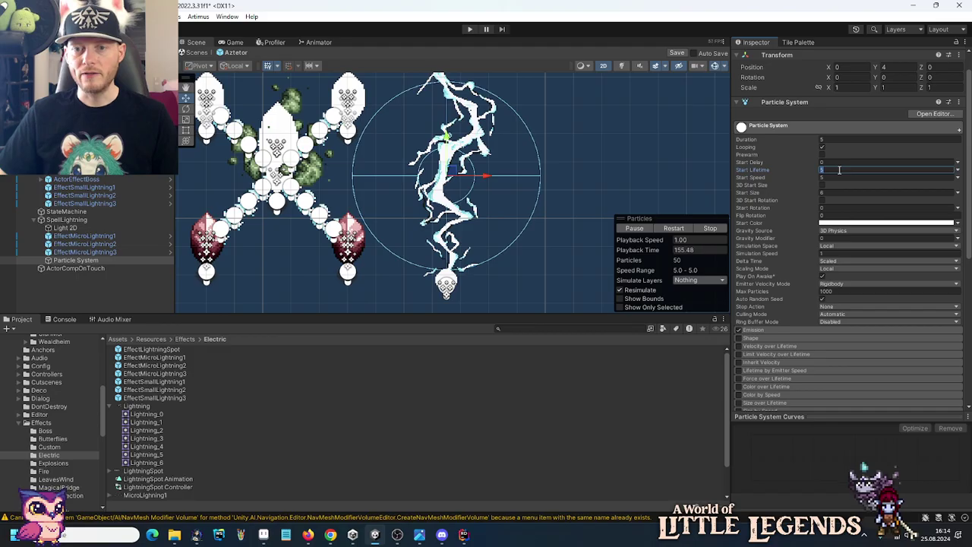
{"action": "left_click", "coordinate": [782, 329]}
{"action": "left_click", "coordinate": [840, 340]}
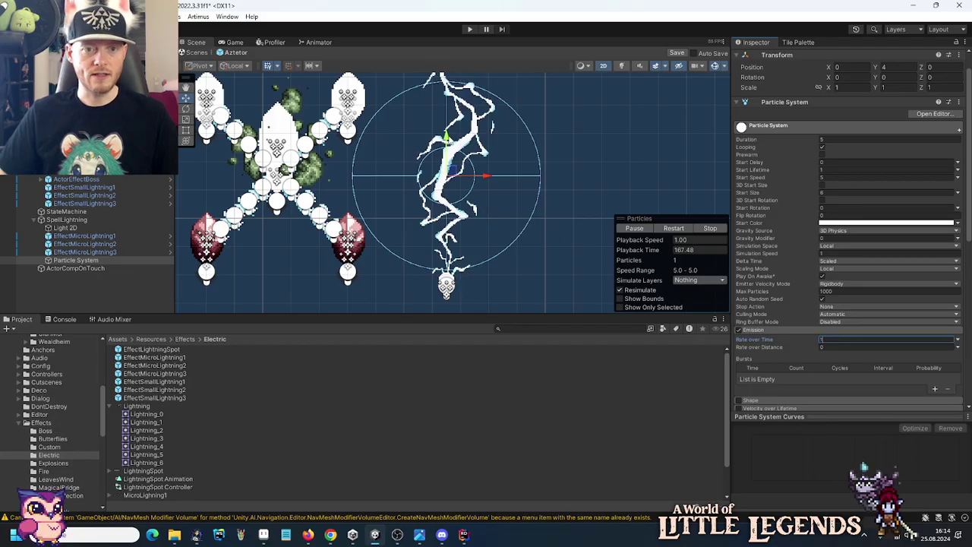
{"action": "key", "text": "Return"}
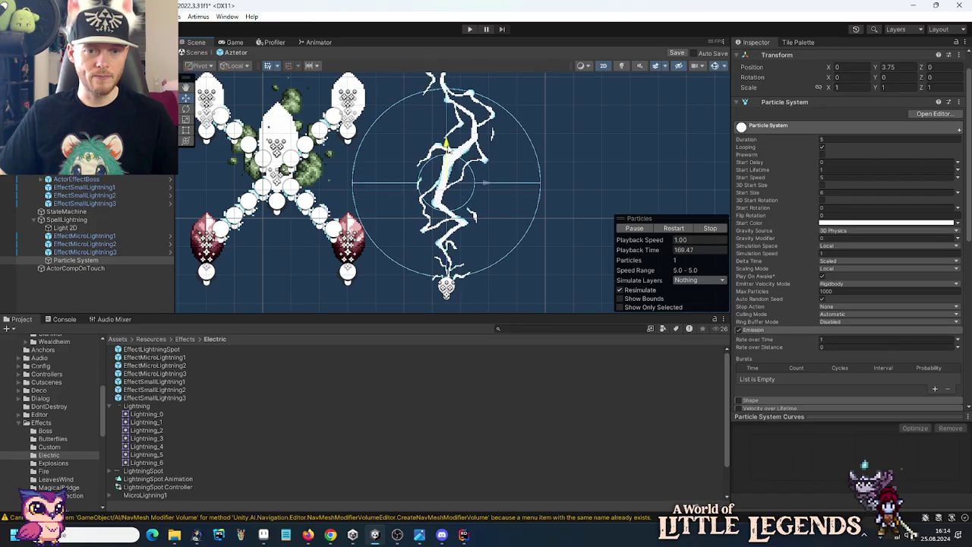
Lower the Particle System slightly in the scene to a Y position of 3.75.
{"action": "left_click_drag", "start_coordinate": [447, 144], "coordinate": [447, 151]}
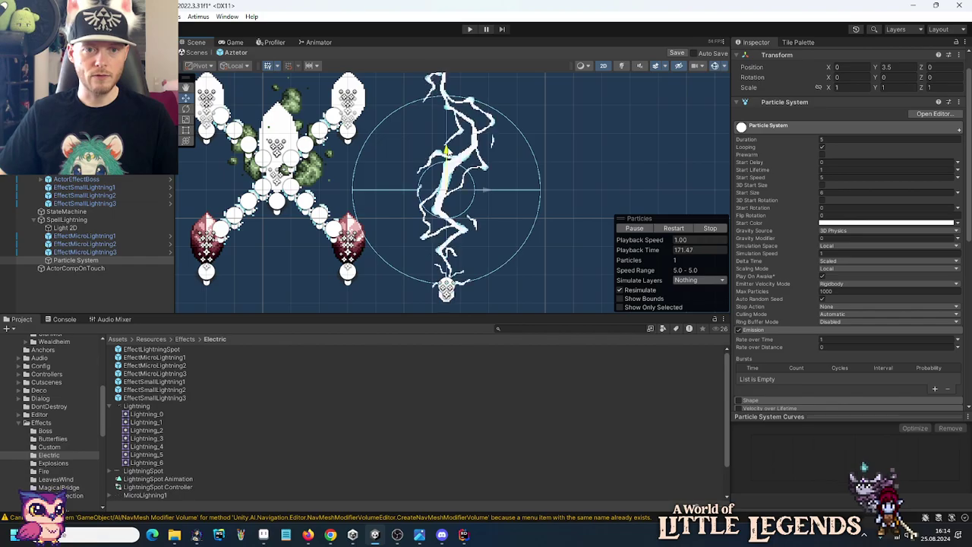
Switch to Aseprite and measure frame 5 of lightning-v2.gif with grid-aligned selections, ending with a 16 × 128 px strip up from the bottom-right corner.
{"action": "key", "text": "alt+Tab"}
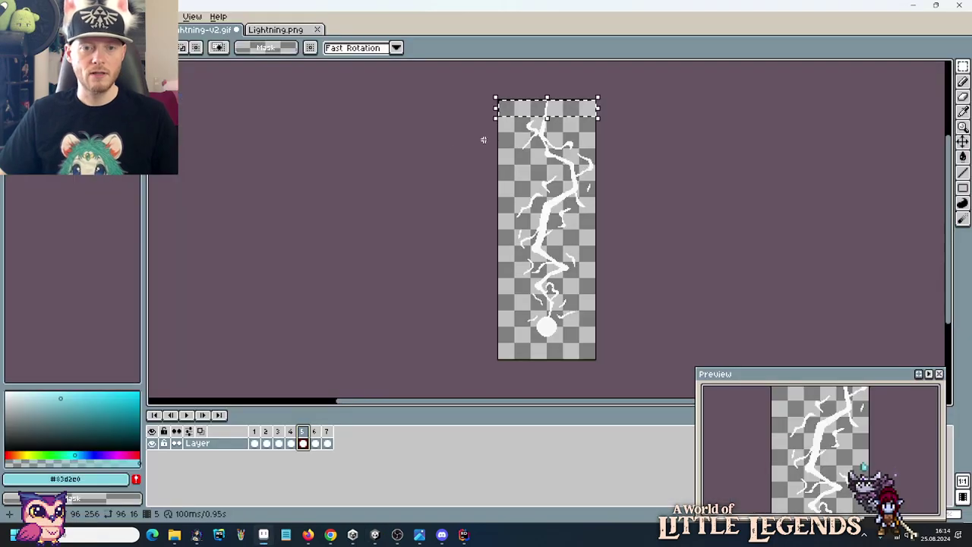
{"action": "left_click_drag", "start_coordinate": [561, 101], "coordinate": [544, 323]}
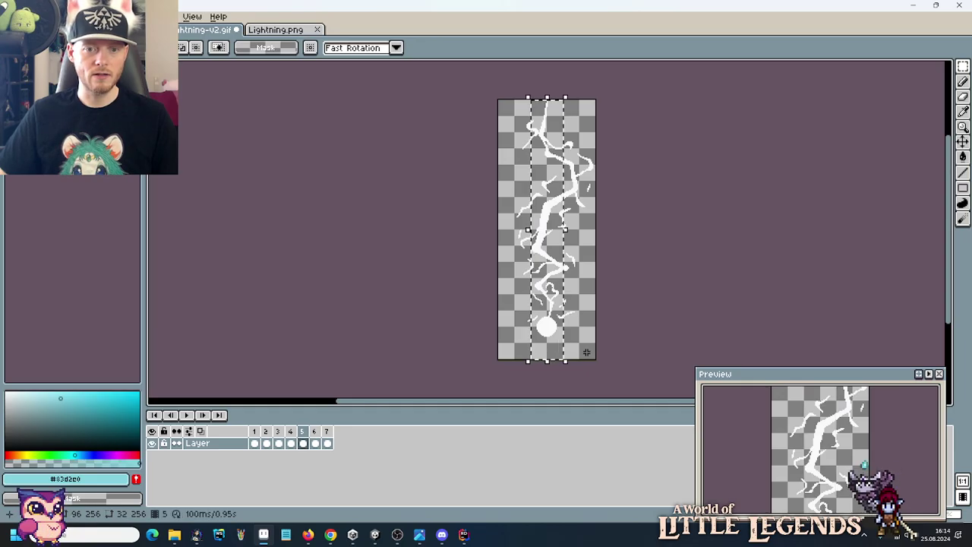
{"action": "left_click_drag", "start_coordinate": [595, 359], "coordinate": [585, 332]}
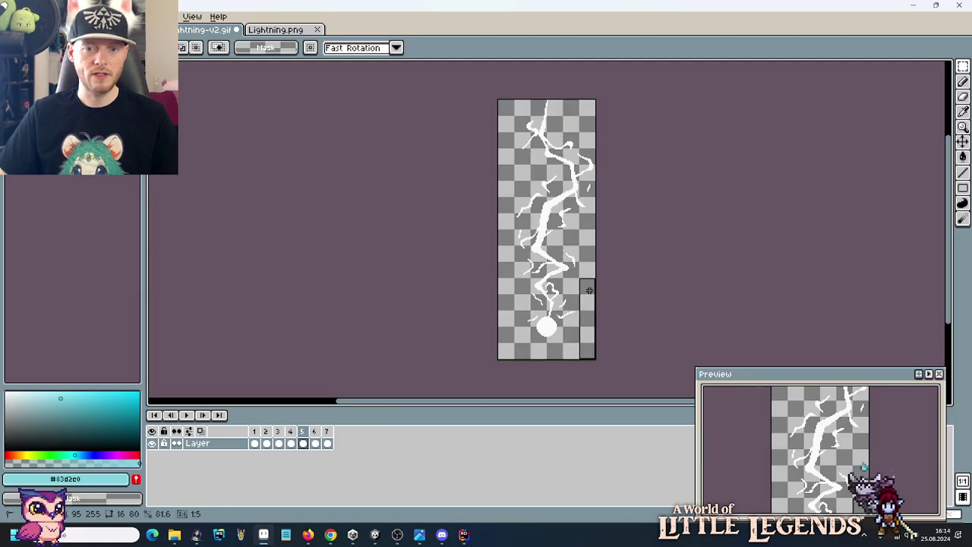
{"action": "left_click_drag", "start_coordinate": [589, 273], "coordinate": [589, 209]}
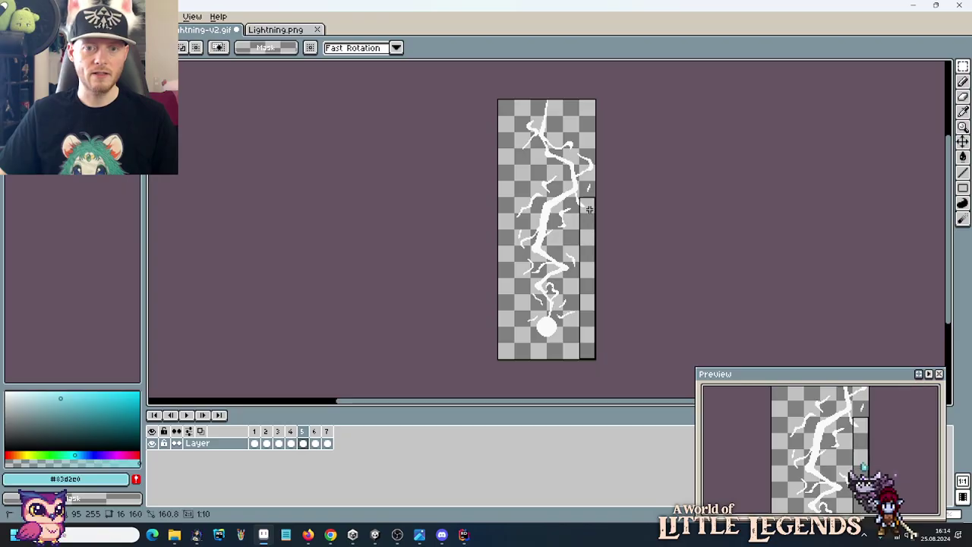
{"action": "left_click_drag", "start_coordinate": [589, 168], "coordinate": [585, 331]}
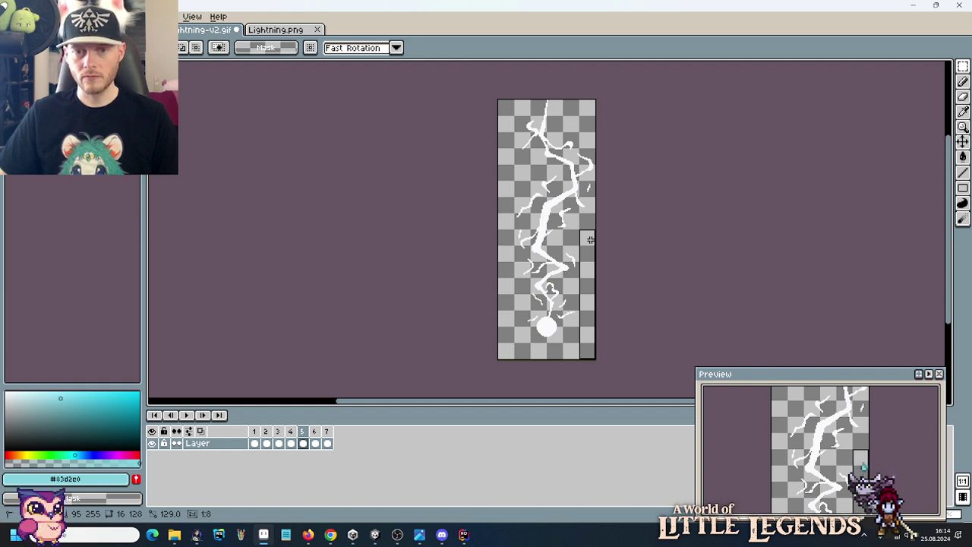
{"action": "left_click_drag", "start_coordinate": [591, 240], "coordinate": [590, 240]}
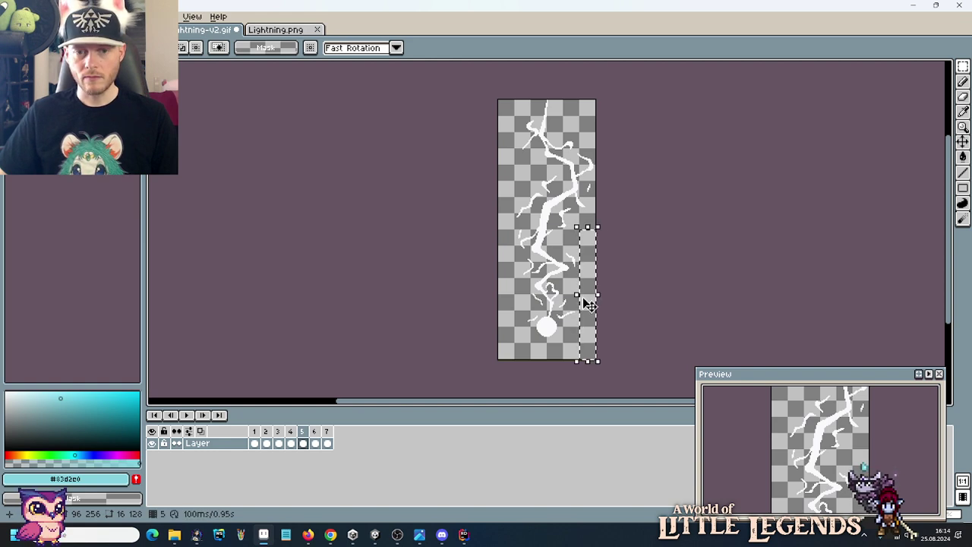
Return to Unity and examine how the lightning particle lines up with the spell's light and micro-lightning point in the scene.
{"action": "key", "text": "alt+Tab"}
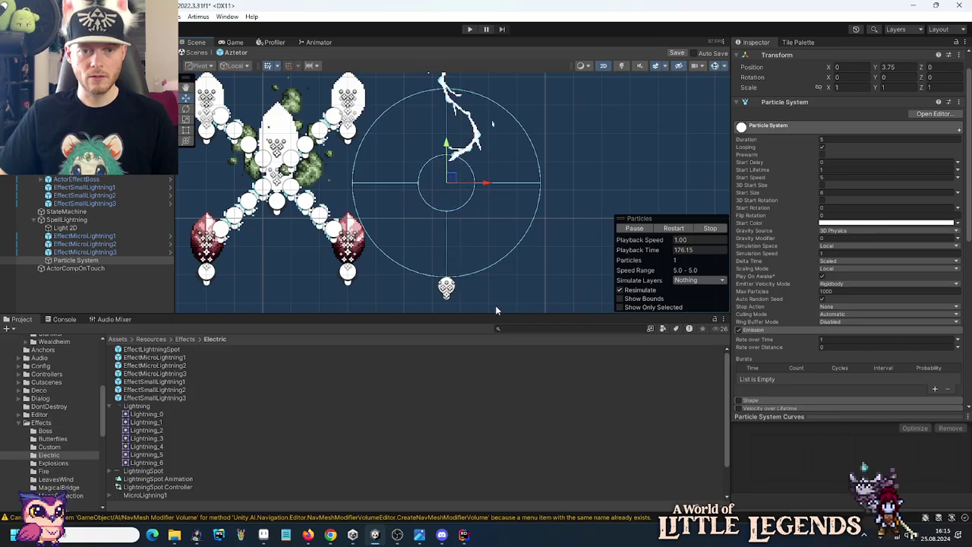
{"action": "scroll", "coordinate": [447, 292], "scroll_direction": "up", "scroll_amount": 5}
{"action": "scroll", "coordinate": [447, 298], "scroll_direction": "down", "scroll_amount": 6}
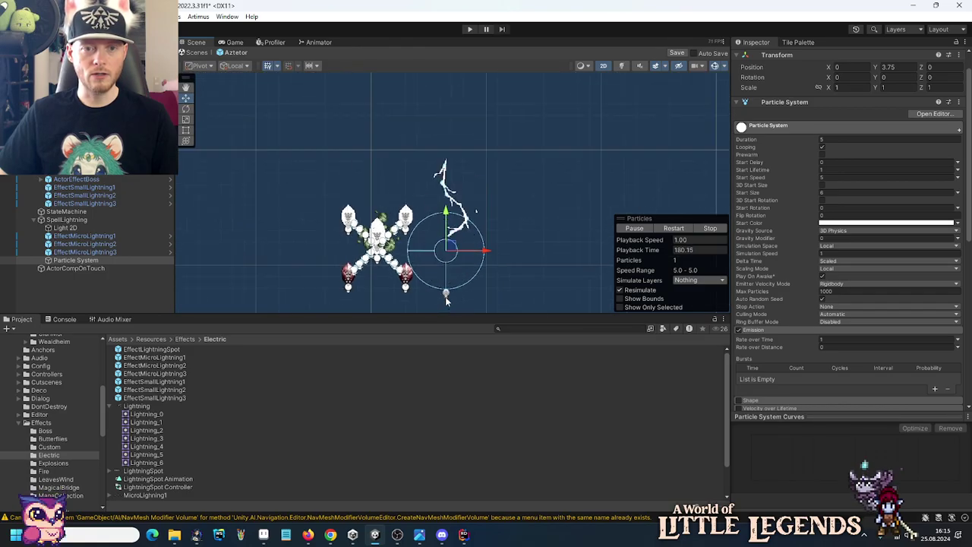
{"action": "scroll", "coordinate": [447, 298], "scroll_direction": "up", "scroll_amount": 5}
{"action": "scroll", "coordinate": [447, 298], "scroll_direction": "up", "scroll_amount": 3}
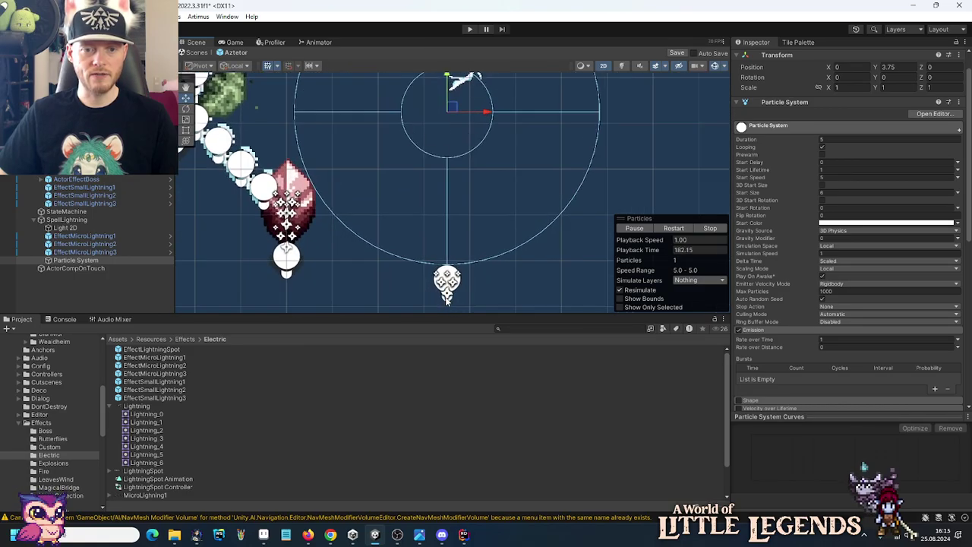
{"action": "scroll", "coordinate": [447, 298], "scroll_direction": "down", "scroll_amount": 2}
{"action": "scroll", "coordinate": [447, 299], "scroll_direction": "up", "scroll_amount": 3}
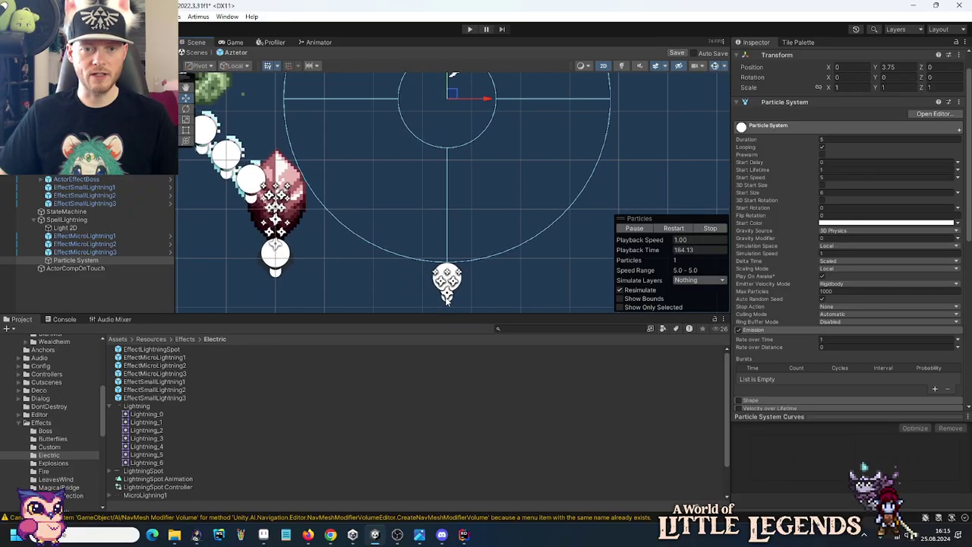
{"action": "scroll", "coordinate": [447, 299], "scroll_direction": "down", "scroll_amount": 3}
{"action": "scroll", "coordinate": [447, 299], "scroll_direction": "down", "scroll_amount": 5}
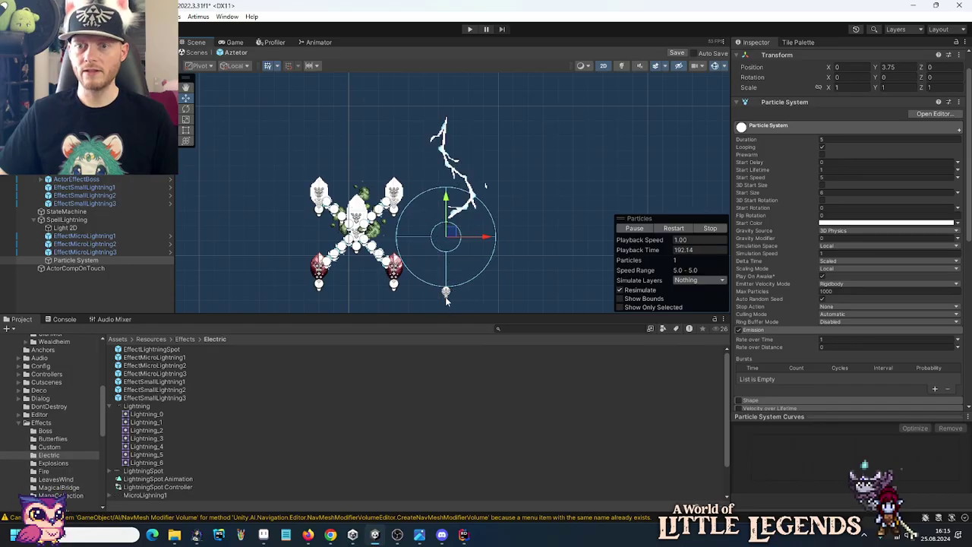
{"action": "scroll", "coordinate": [447, 309], "scroll_direction": "down", "scroll_amount": 1}
{"action": "scroll", "coordinate": [447, 308], "scroll_direction": "down", "scroll_amount": 1}
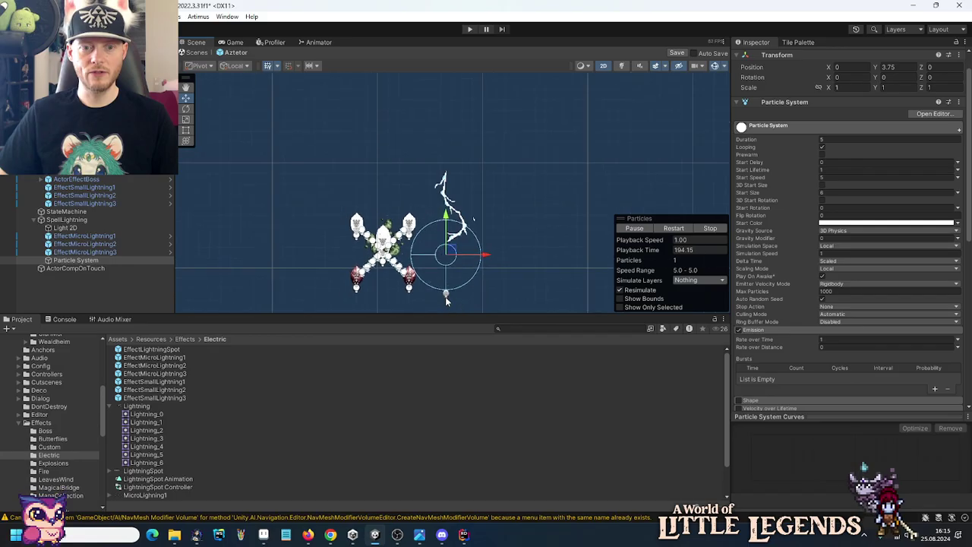
{"action": "scroll", "coordinate": [446, 308], "scroll_direction": "up", "scroll_amount": 2}
{"action": "scroll", "coordinate": [447, 306], "scroll_direction": "up", "scroll_amount": 4}
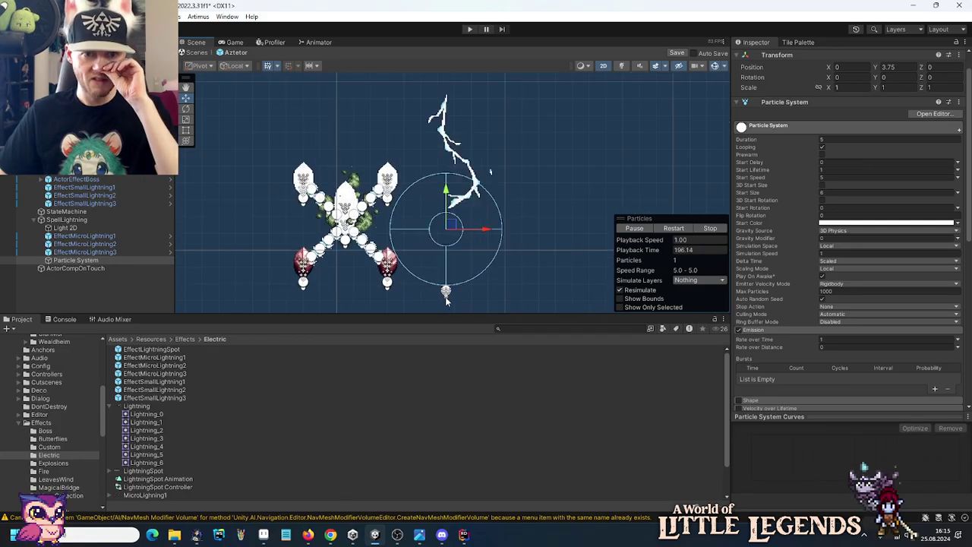
{"action": "scroll", "coordinate": [446, 301], "scroll_direction": "up", "scroll_amount": 2}
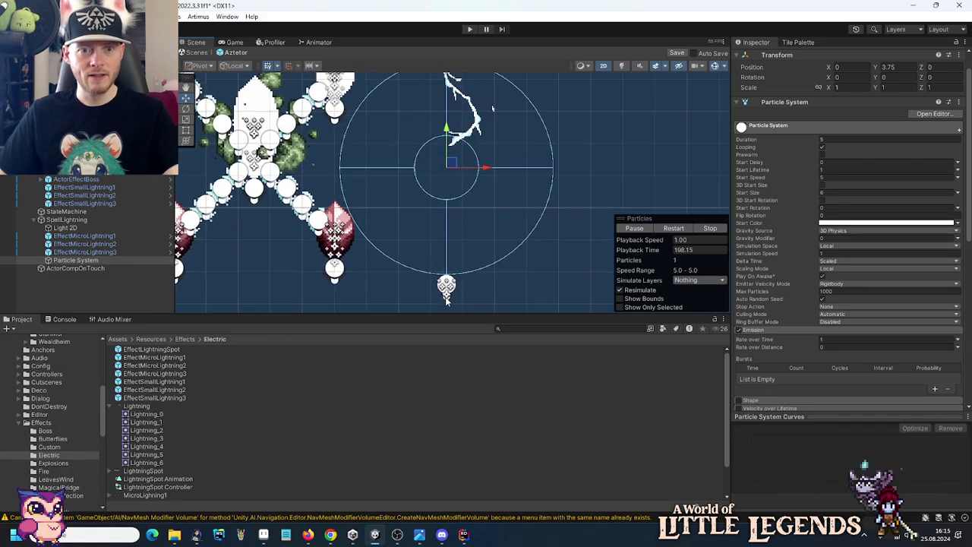
{"action": "scroll", "coordinate": [446, 301], "scroll_direction": "down", "scroll_amount": 1}
{"action": "scroll", "coordinate": [446, 299], "scroll_direction": "down", "scroll_amount": 6}
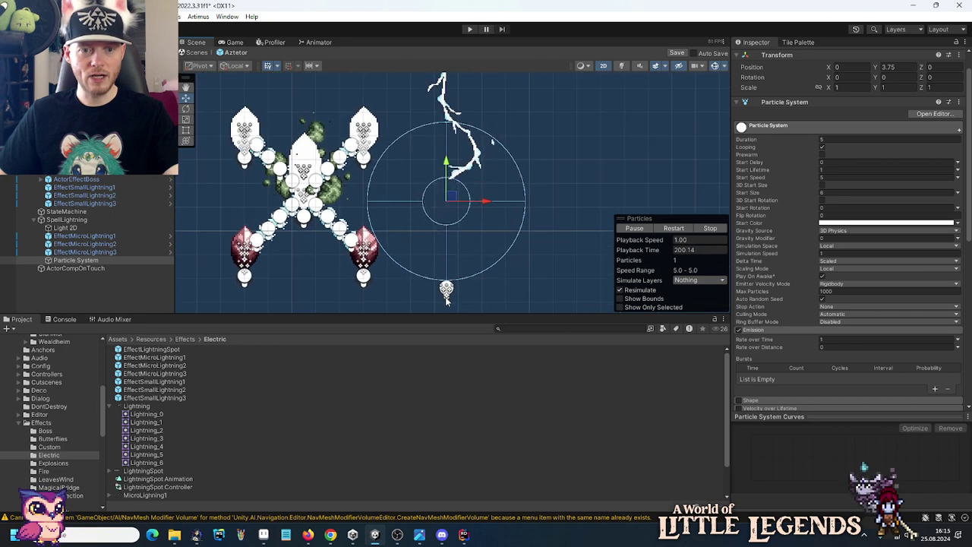
{"action": "left_click_drag", "start_coordinate": [473, 294], "coordinate": [477, 237]}
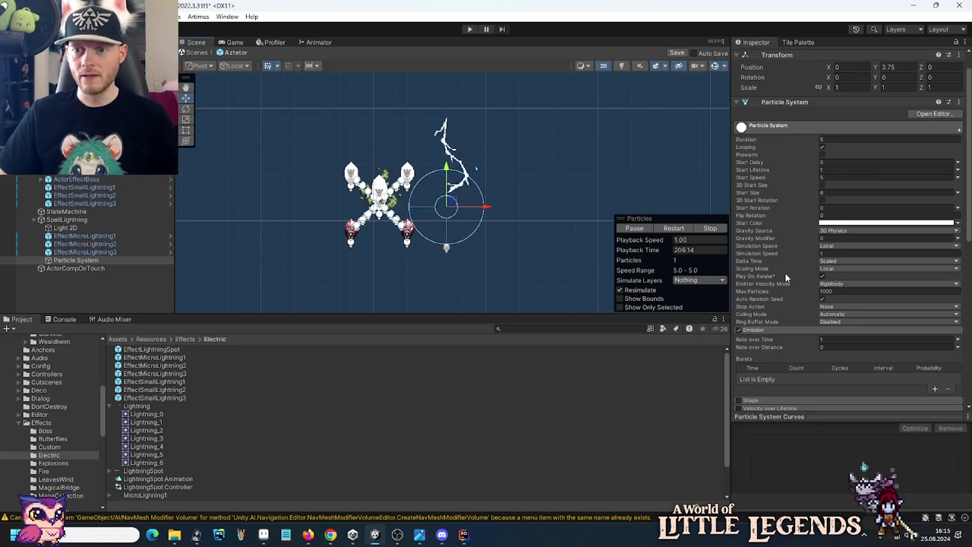
Review the Particle System's modules down to Texture Sheet Animation, and move the system further up above the spell's impact point.
{"action": "scroll", "coordinate": [781, 277], "scroll_direction": "down", "scroll_amount": 2}
{"action": "scroll", "coordinate": [780, 277], "scroll_direction": "down", "scroll_amount": 5}
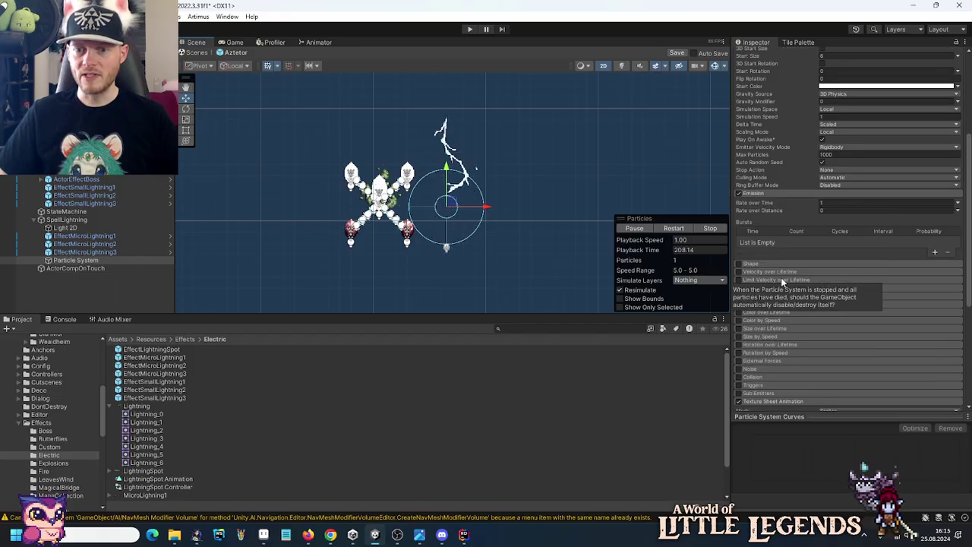
{"action": "scroll", "coordinate": [795, 338], "scroll_direction": "down", "scroll_amount": 5}
{"action": "scroll", "coordinate": [797, 343], "scroll_direction": "down", "scroll_amount": 5}
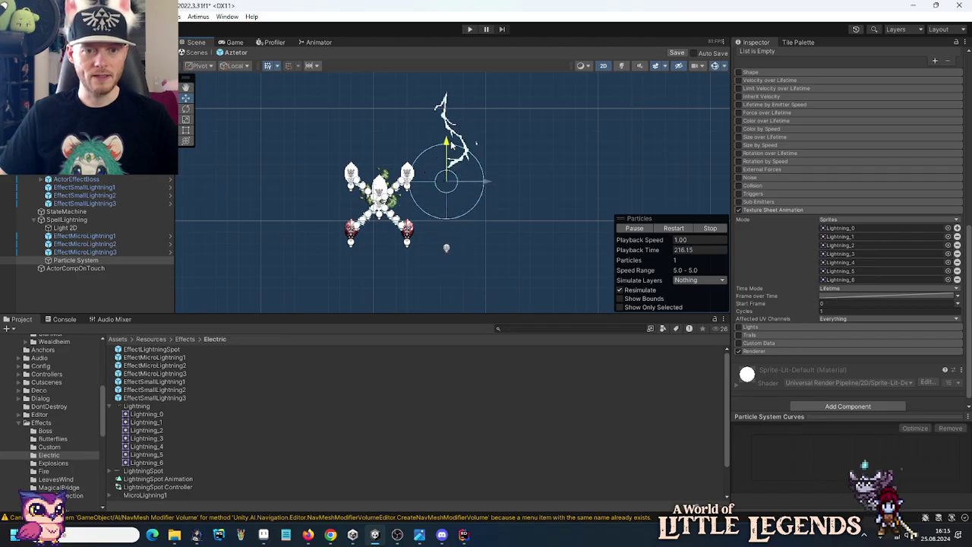
{"action": "scroll", "coordinate": [450, 243], "scroll_direction": "up", "scroll_amount": 5}
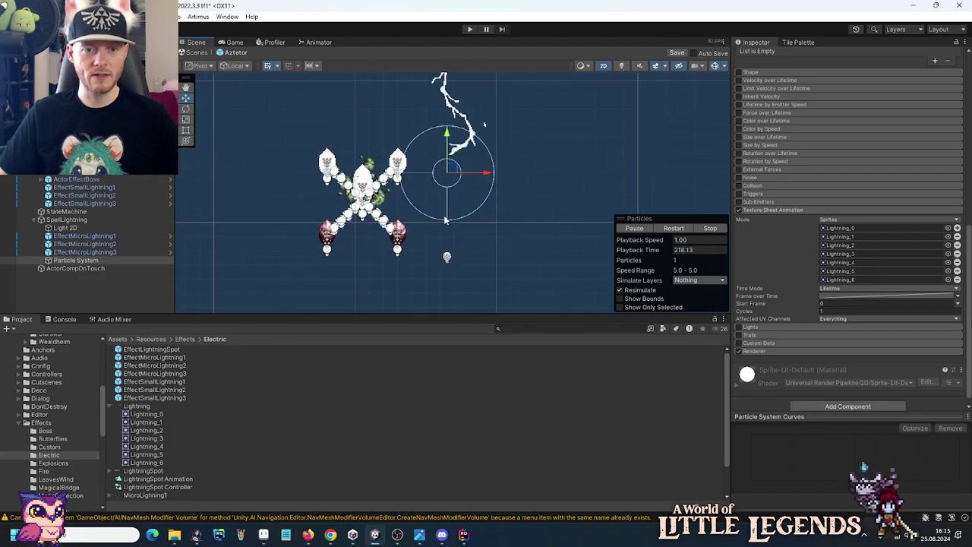
{"action": "scroll", "coordinate": [448, 197], "scroll_direction": "up", "scroll_amount": 3}
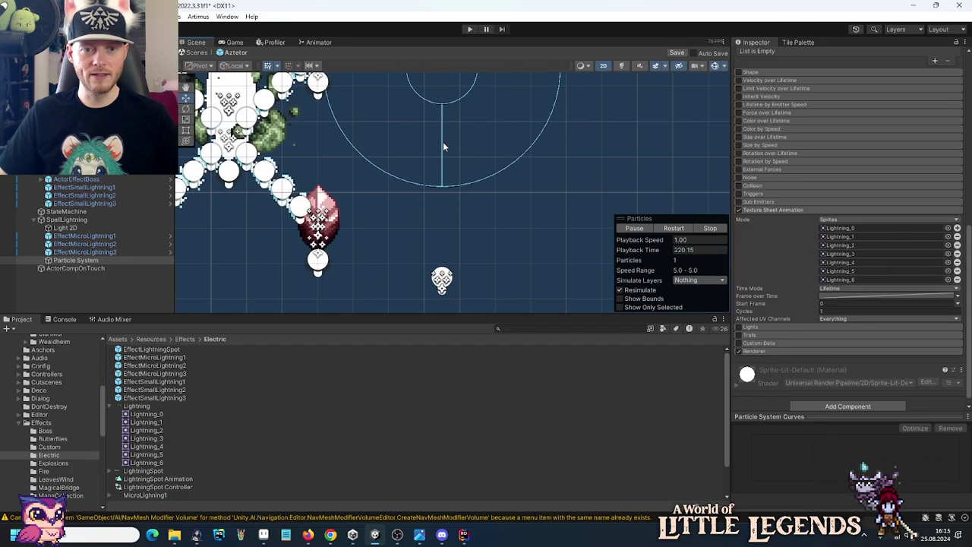
{"action": "scroll", "coordinate": [442, 167], "scroll_direction": "down", "scroll_amount": 3}
{"action": "scroll", "coordinate": [441, 177], "scroll_direction": "down", "scroll_amount": 5}
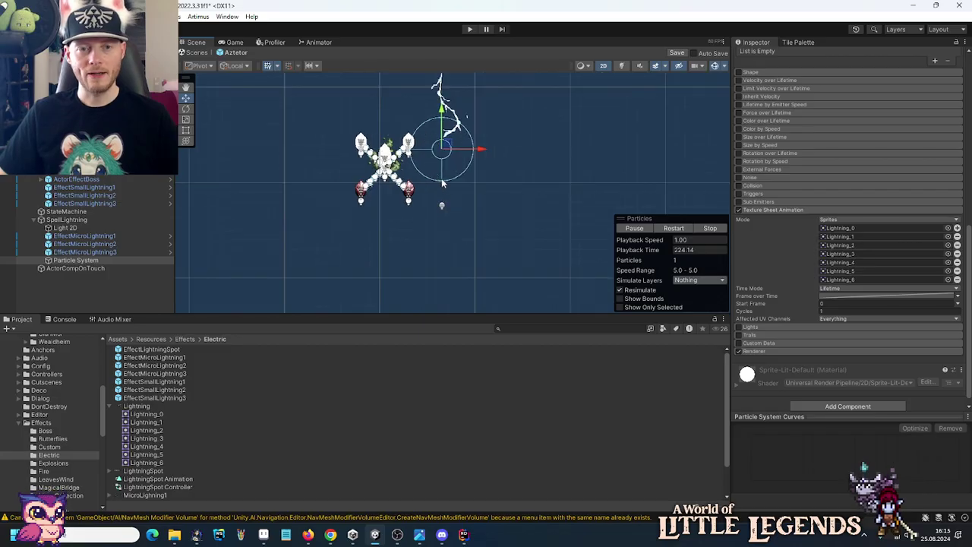
{"action": "scroll", "coordinate": [441, 178], "scroll_direction": "down", "scroll_amount": 2}
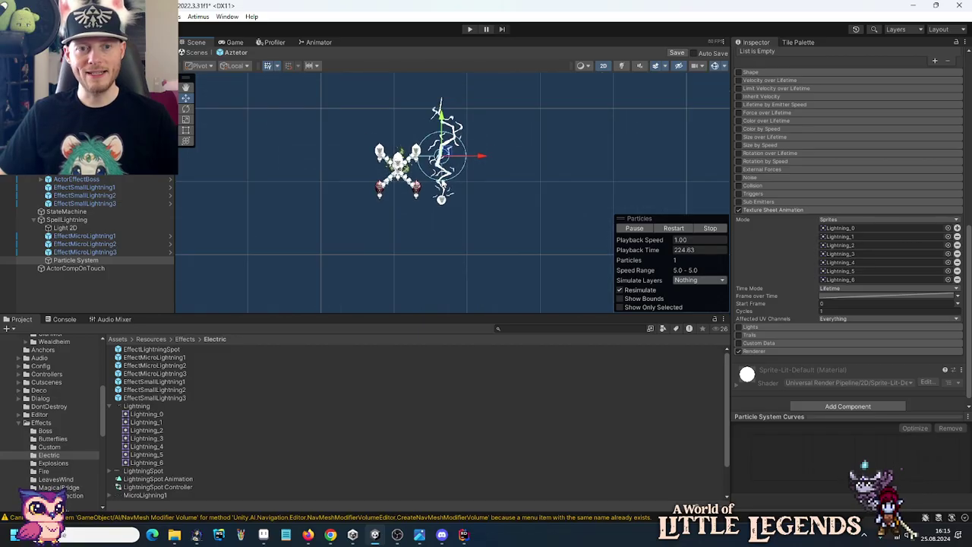
Open the Lightning texture from the Electric folder in the Sprite Editor, showing the impact balls up close.
{"action": "left_click", "coordinate": [182, 406]}
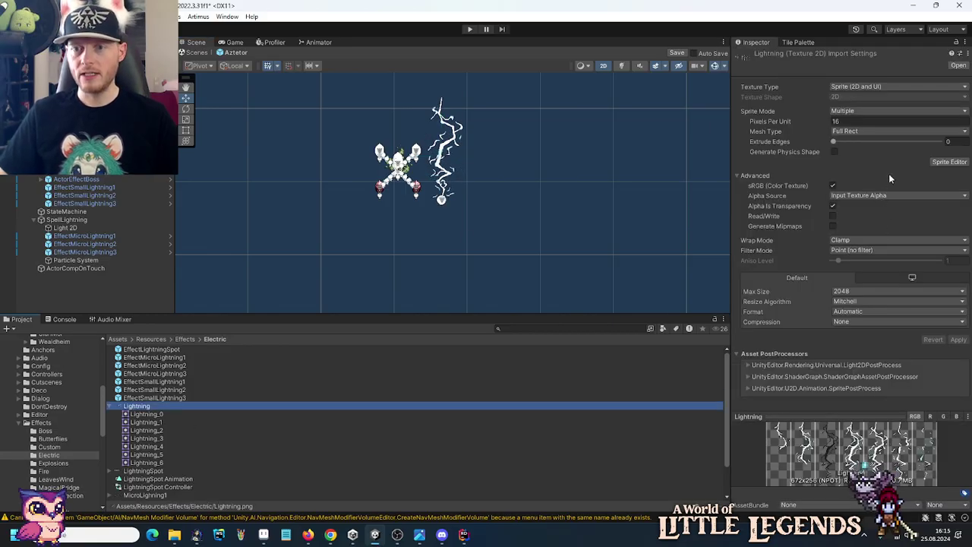
{"action": "left_click", "coordinate": [948, 162]}
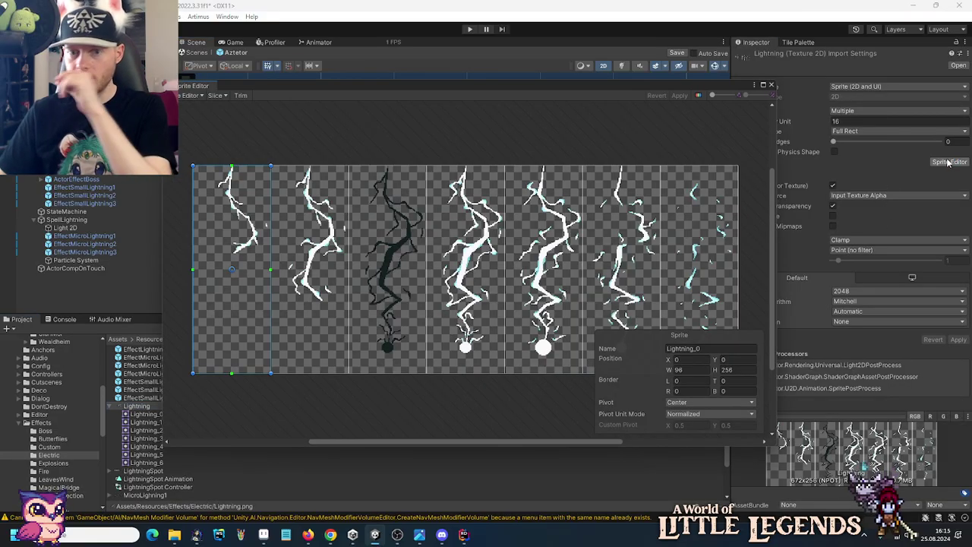
{"action": "scroll", "coordinate": [511, 360], "scroll_direction": "up", "scroll_amount": 4}
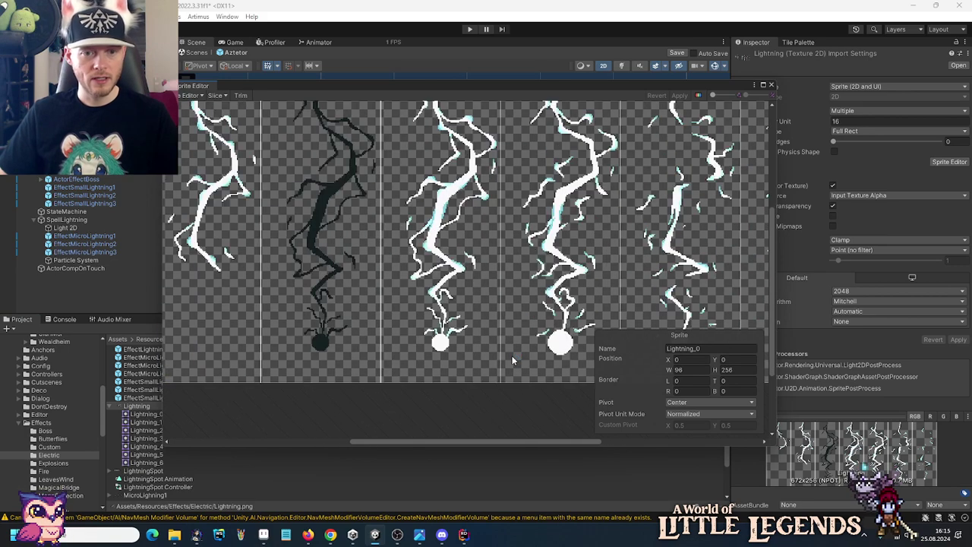
Switch to Aseprite and check how high the impact ball sits above the canvas's bottom edge in frame 5.
{"action": "key", "text": "alt+Tab"}
{"action": "scroll", "coordinate": [537, 347], "scroll_direction": "up", "scroll_amount": 2}
{"action": "scroll", "coordinate": [537, 347], "scroll_direction": "up", "scroll_amount": 2}
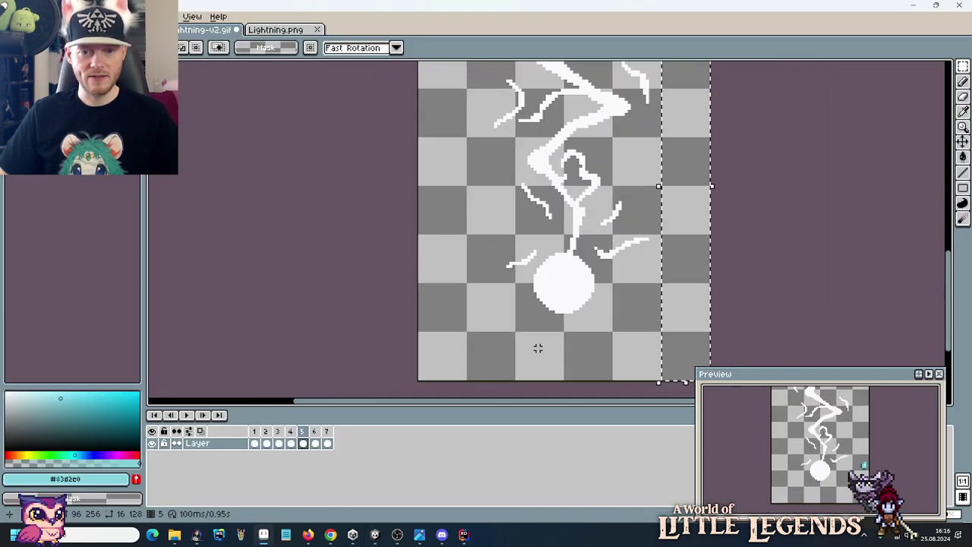
{"action": "left_click_drag", "start_coordinate": [445, 311], "coordinate": [552, 360]}
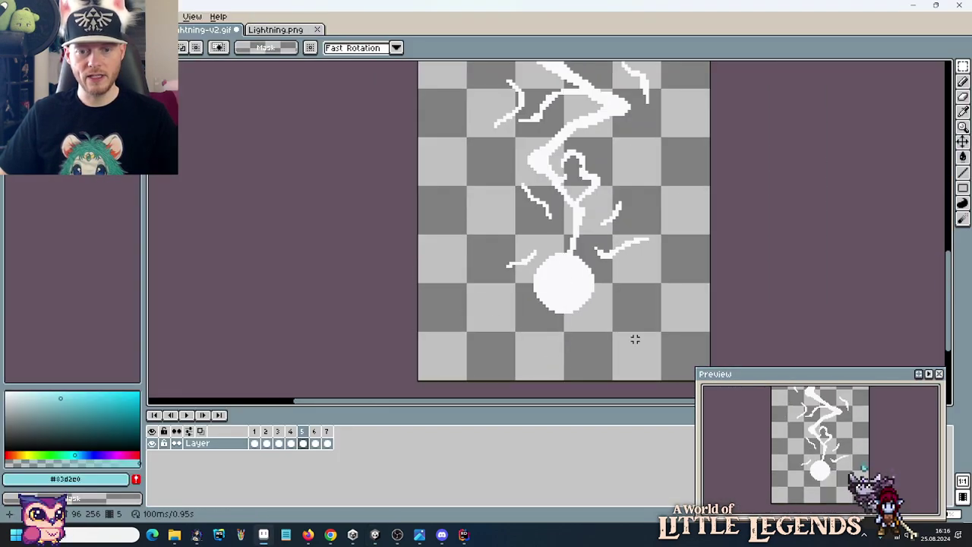
{"action": "scroll", "coordinate": [633, 339], "scroll_direction": "down", "scroll_amount": 4}
{"action": "scroll", "coordinate": [636, 339], "scroll_direction": "up", "scroll_amount": 3}
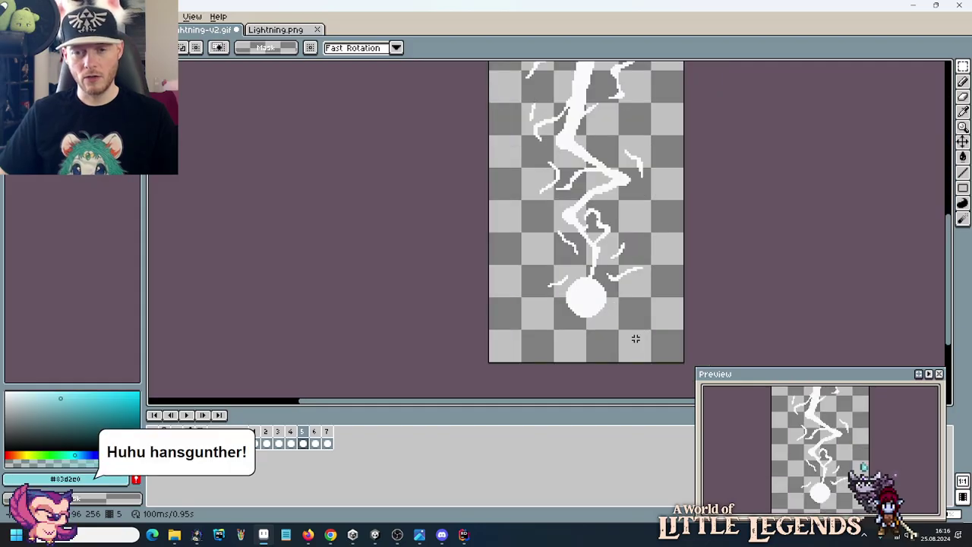
{"action": "scroll", "coordinate": [635, 339], "scroll_direction": "down", "scroll_amount": 2}
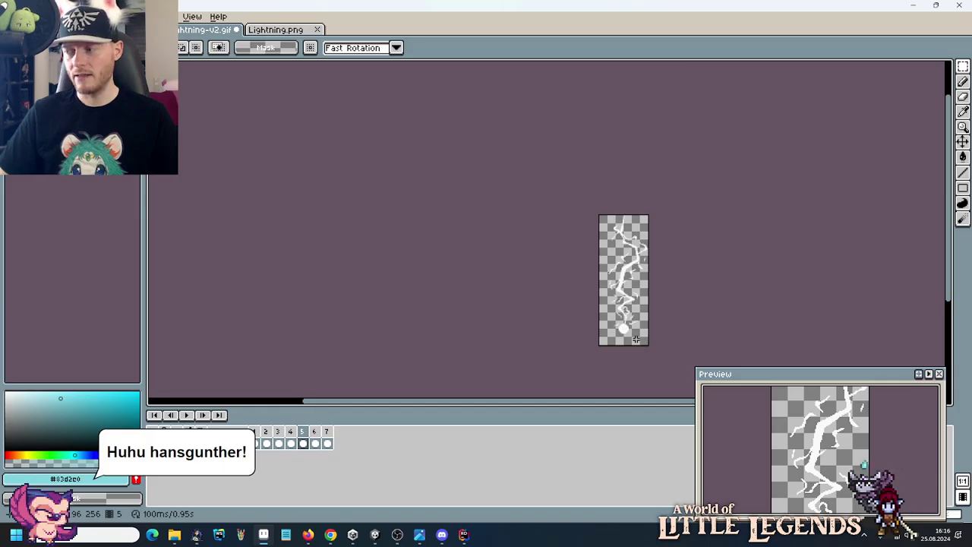
Return to Unity and re-slice the Lightning sheet with a Custom pivot of X 0.5 and Y 1/8.
{"action": "key", "text": "alt+Tab"}
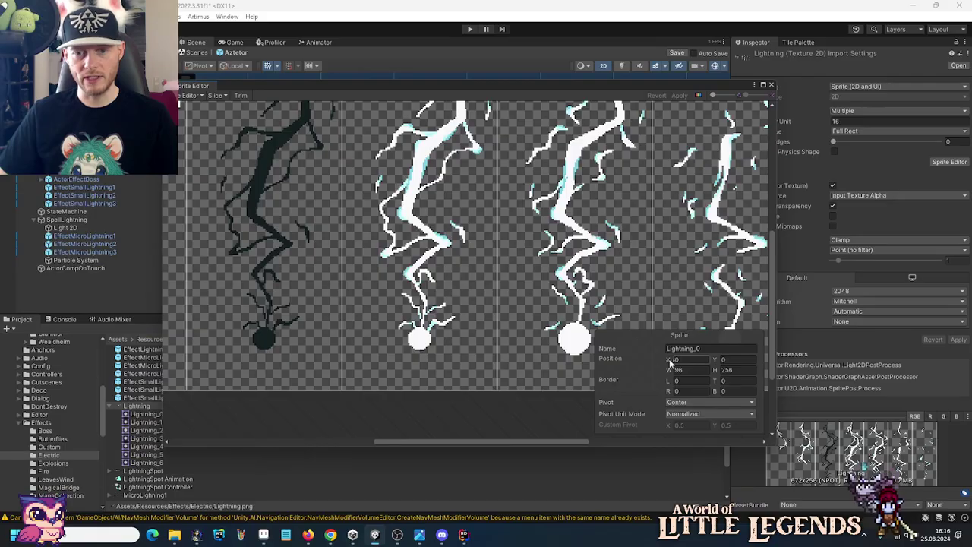
{"action": "left_click", "coordinate": [215, 95]}
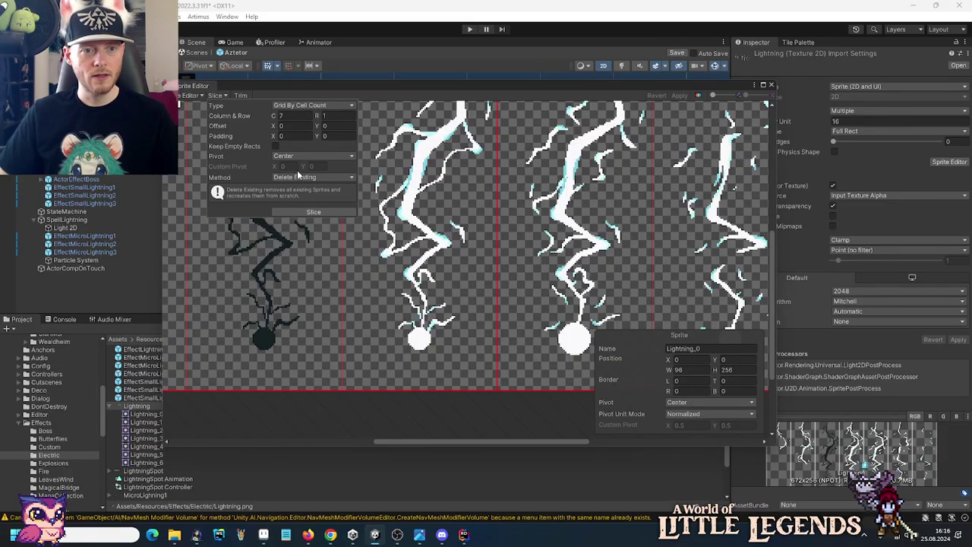
{"action": "left_click", "coordinate": [286, 156]}
{"action": "left_click", "coordinate": [304, 268]}
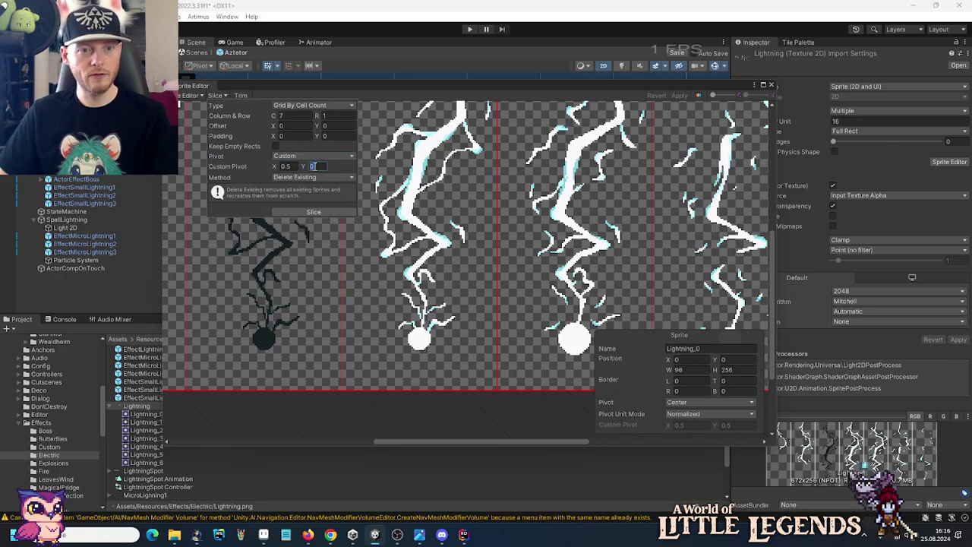
{"action": "type", "text": "1/8"}
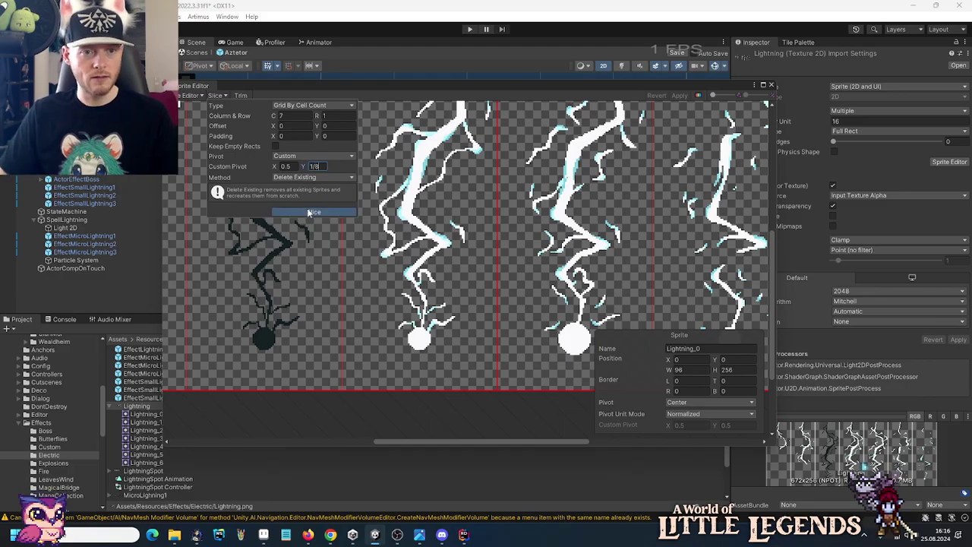
{"action": "left_click", "coordinate": [309, 213]}
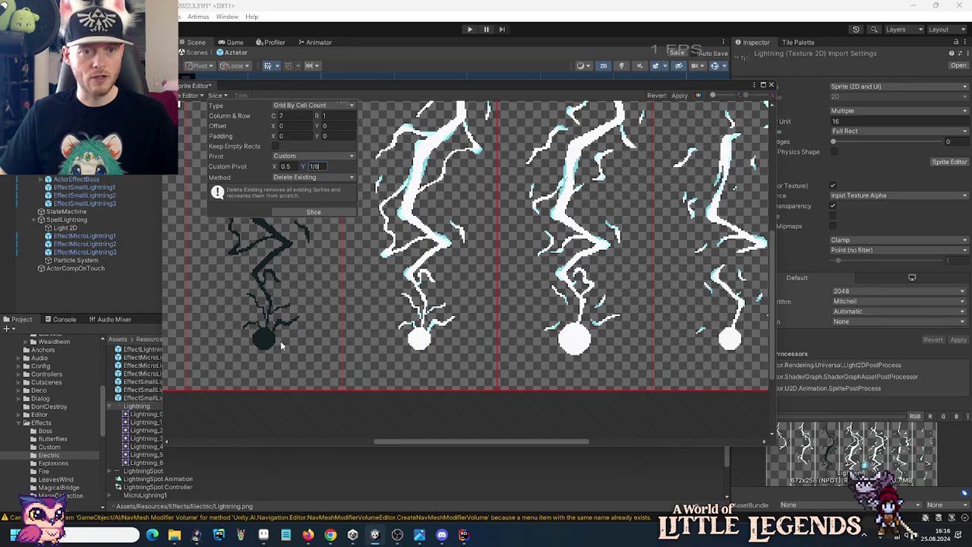
Slice the Lightning sheet with the entered settings, check the pivots of individual sprites against the impact balls, and close the Sprite Editor.
{"action": "left_click", "coordinate": [311, 212]}
{"action": "scroll", "coordinate": [590, 331], "scroll_direction": "up", "scroll_amount": 3}
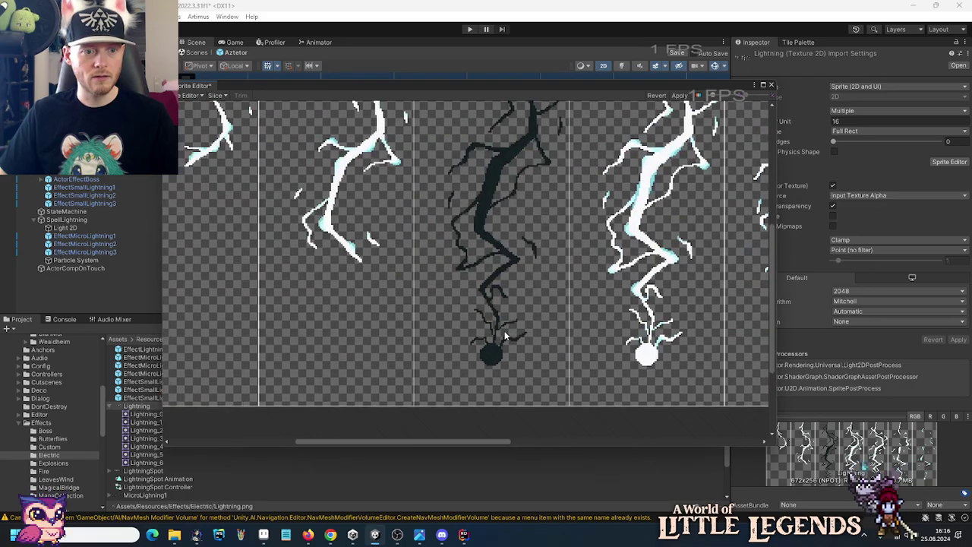
{"action": "left_click", "coordinate": [495, 332]}
{"action": "scroll", "coordinate": [559, 273], "scroll_direction": "right", "scroll_amount": 2}
{"action": "scroll", "coordinate": [330, 300], "scroll_direction": "right", "scroll_amount": 2}
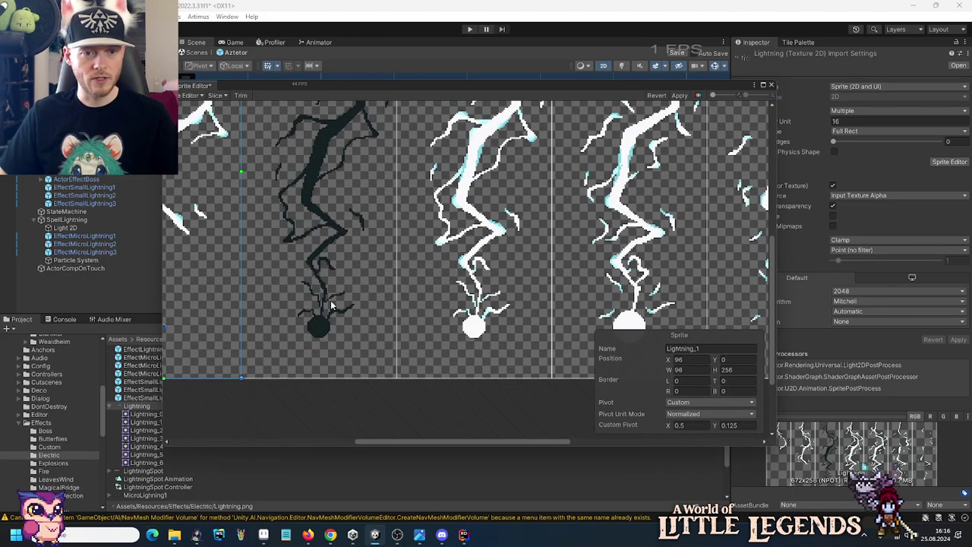
{"action": "left_click", "coordinate": [526, 322]}
{"action": "scroll", "coordinate": [403, 321], "scroll_direction": "right", "scroll_amount": 1}
{"action": "left_click", "coordinate": [505, 333]}
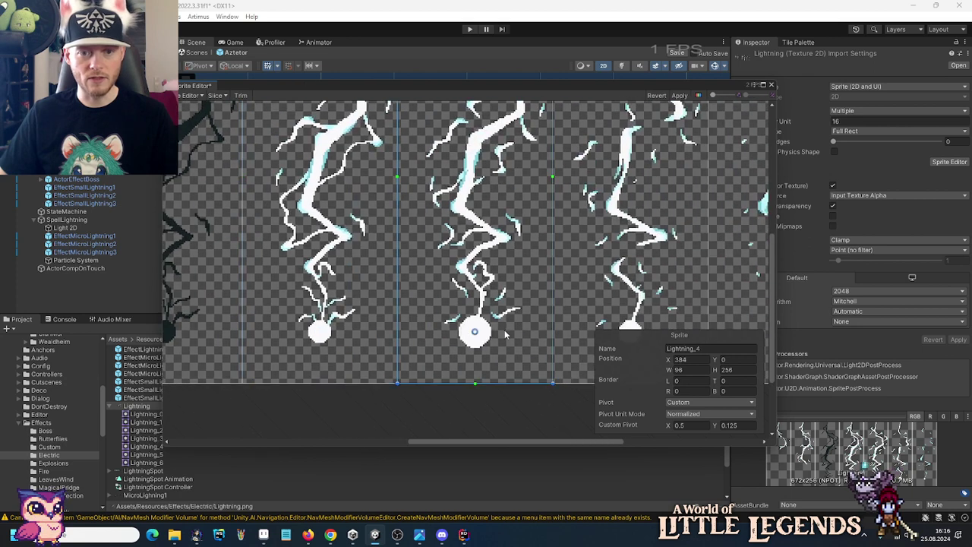
{"action": "left_click", "coordinate": [770, 85]}
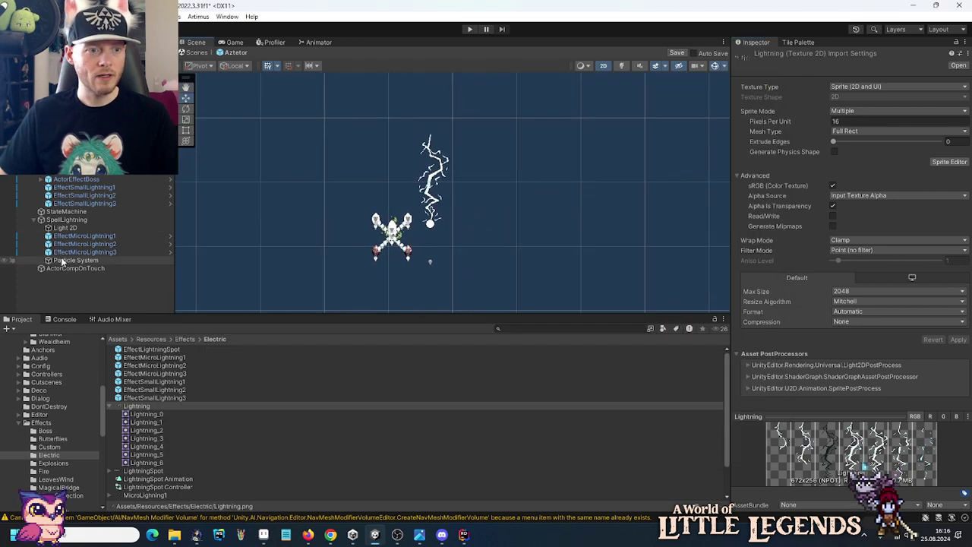
Move the Particle System down to Position Y 0 and inspect how the lightning lines up with the spell's impact point.
{"action": "left_click", "coordinate": [62, 260]}
{"action": "scroll", "coordinate": [438, 228], "scroll_direction": "up", "scroll_amount": 3}
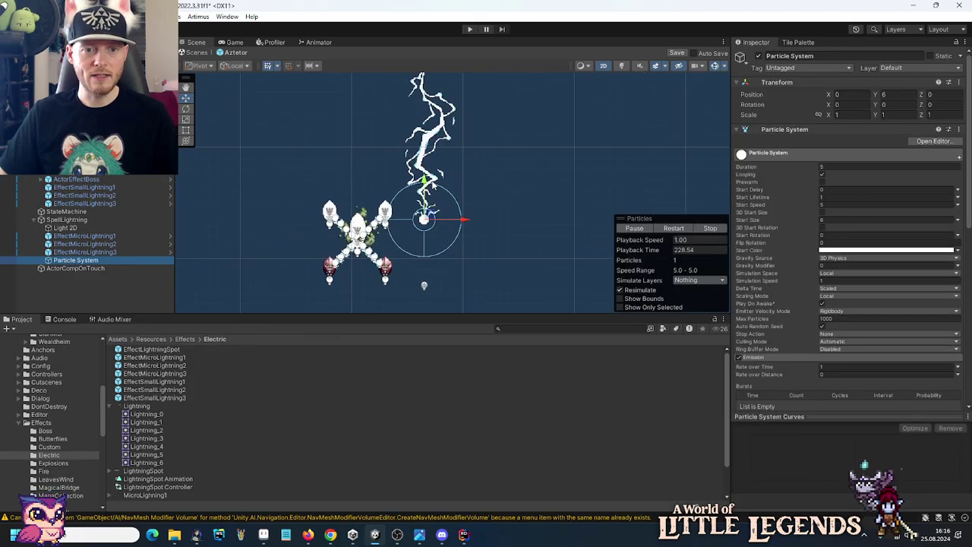
{"action": "left_click_drag", "start_coordinate": [435, 184], "coordinate": [435, 250]}
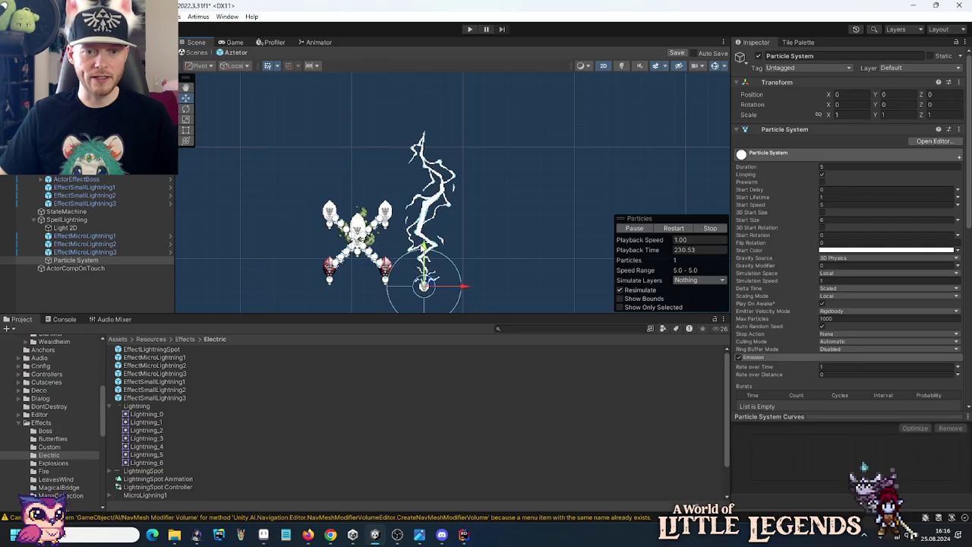
{"action": "scroll", "coordinate": [402, 271], "scroll_direction": "up", "scroll_amount": 6}
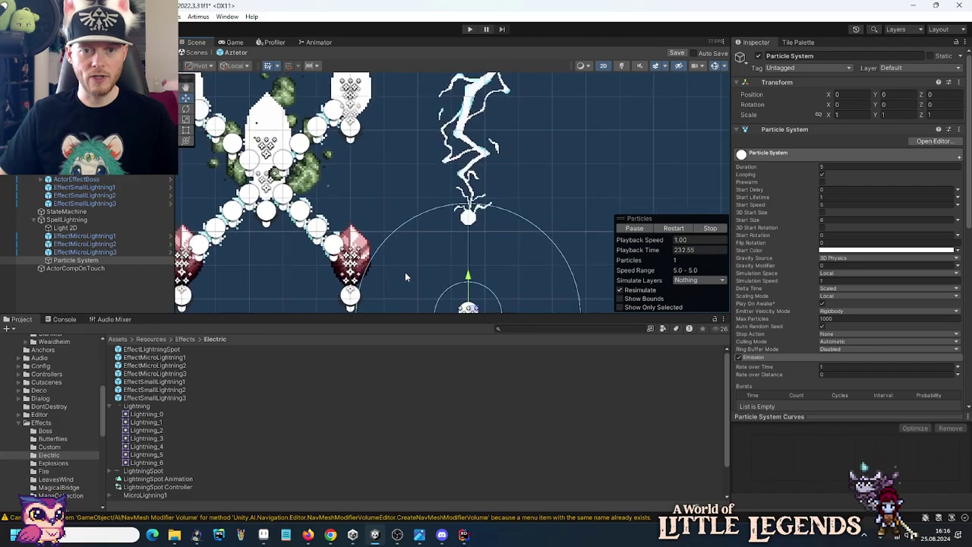
{"action": "scroll", "coordinate": [405, 272], "scroll_direction": "down", "scroll_amount": 2}
{"action": "key", "text": "f"}
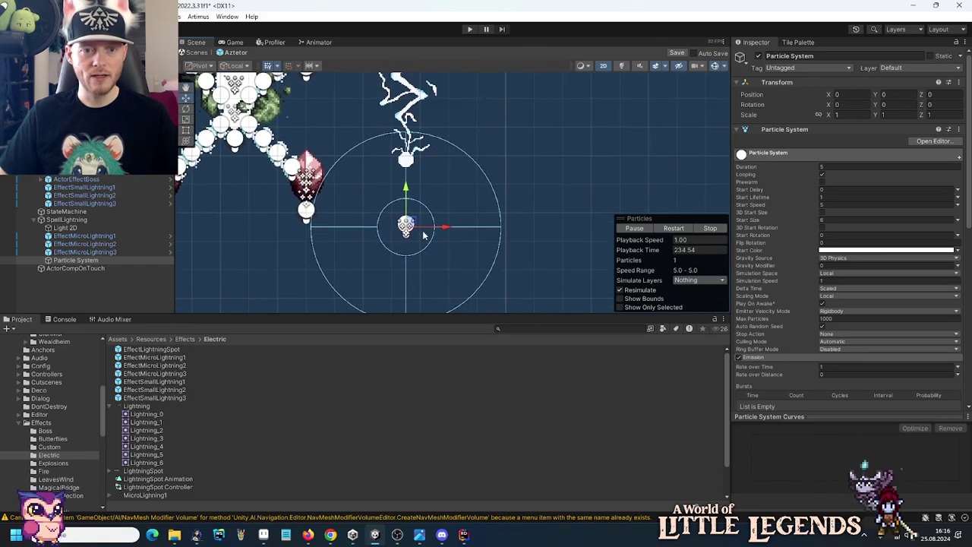
{"action": "scroll", "coordinate": [441, 244], "scroll_direction": "down", "scroll_amount": 5}
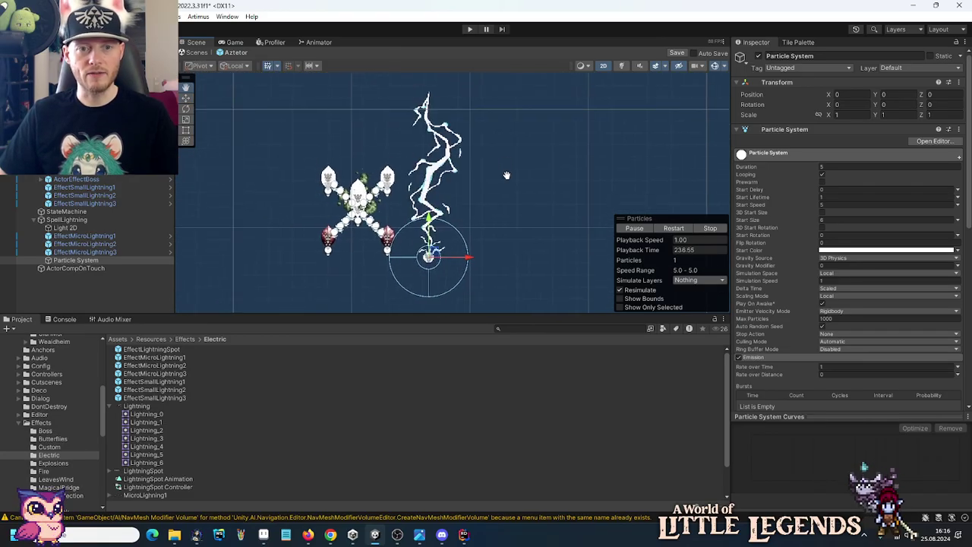
{"action": "left_click_drag", "start_coordinate": [507, 175], "coordinate": [509, 192]}
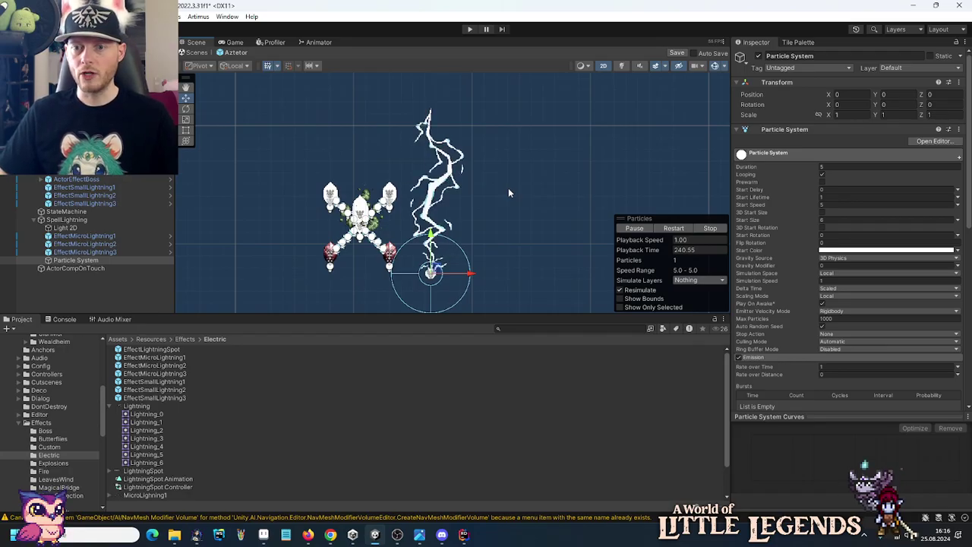
Set the Particle System's Start Lifetime to 0.7 and change its Renderer material to Sprite-Unlit-Default.
{"action": "left_click", "coordinate": [833, 196]}
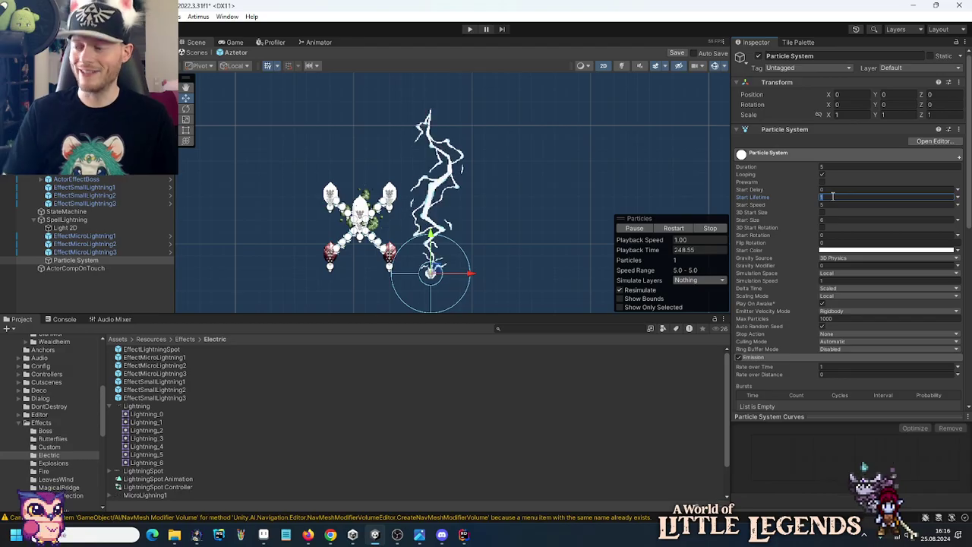
{"action": "type", "text": "0.7"}
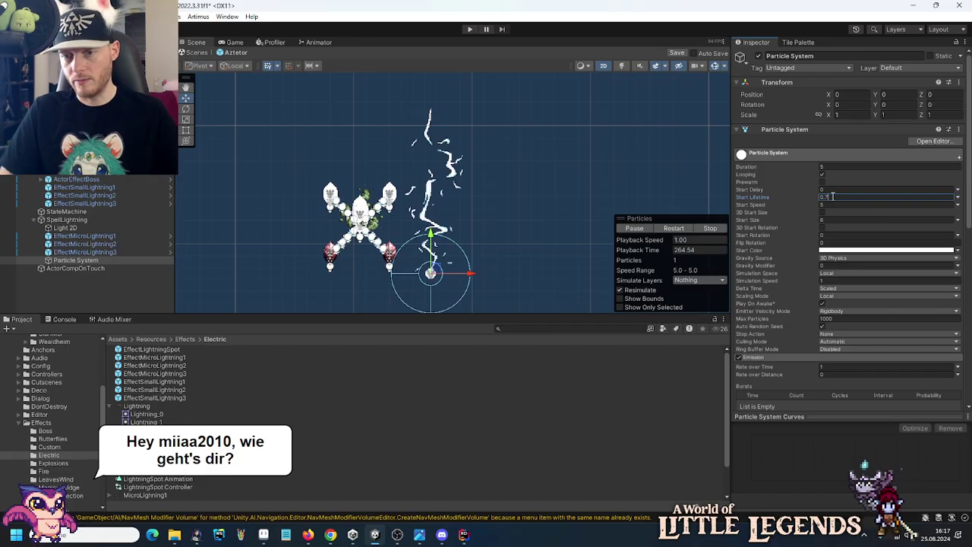
{"action": "scroll", "coordinate": [783, 278], "scroll_direction": "down", "scroll_amount": 3}
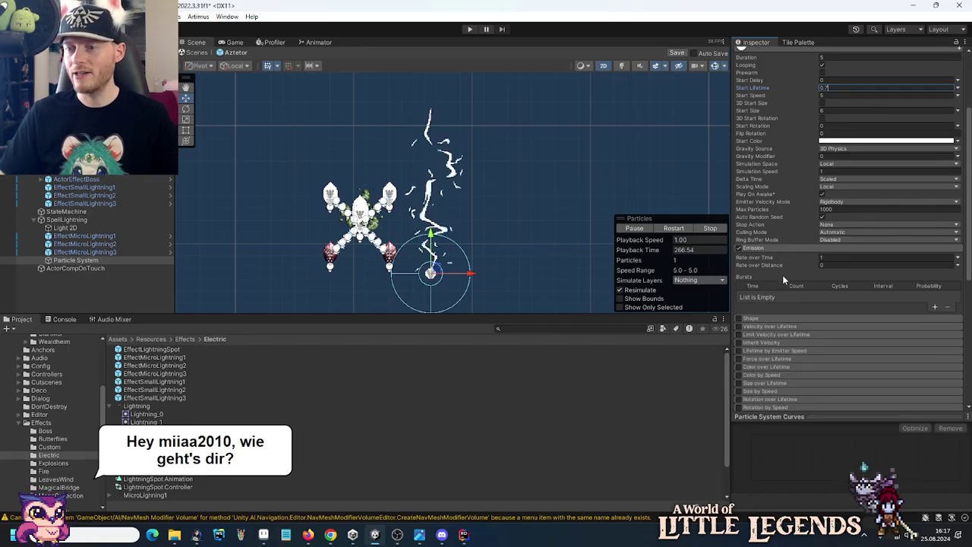
{"action": "scroll", "coordinate": [782, 278], "scroll_direction": "down", "scroll_amount": 7}
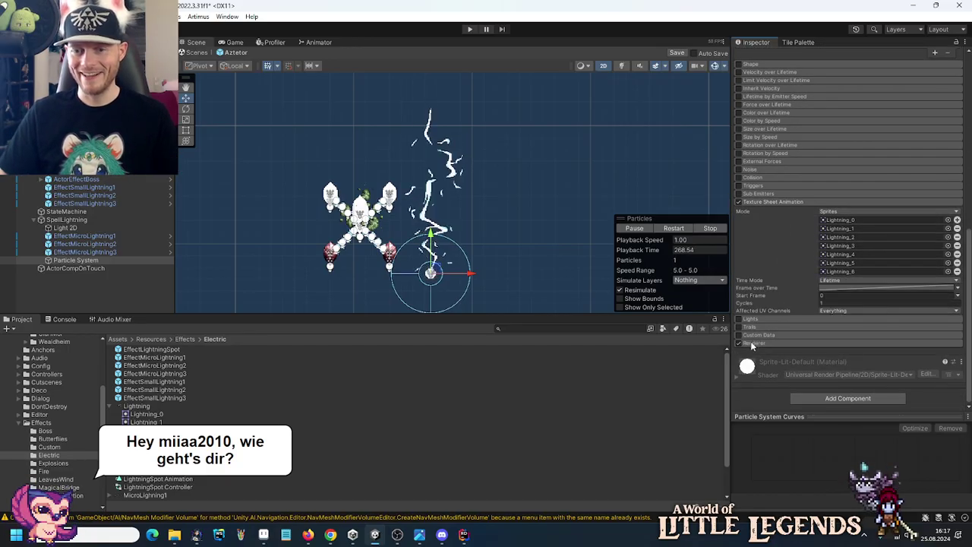
{"action": "left_click", "coordinate": [752, 344]}
{"action": "scroll", "coordinate": [796, 303], "scroll_direction": "down", "scroll_amount": 5}
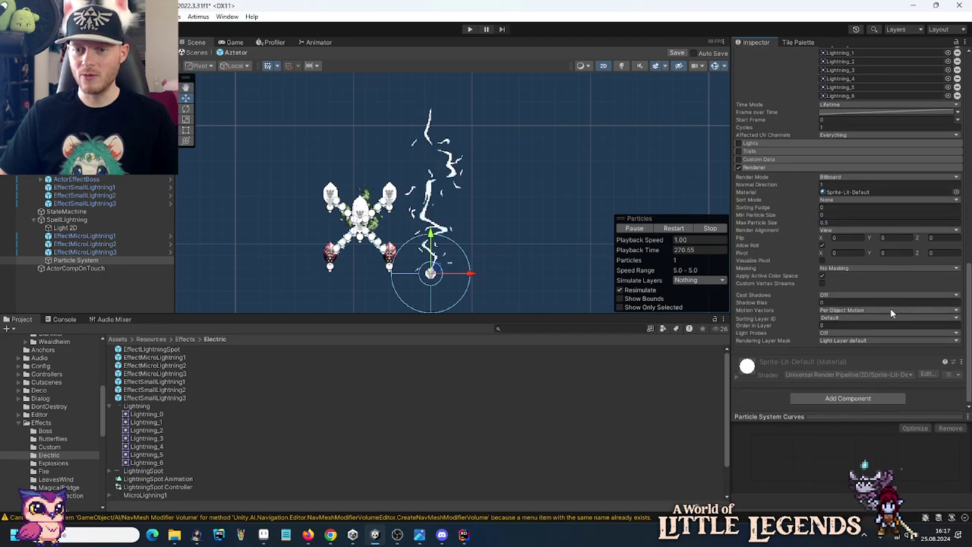
{"action": "left_click", "coordinate": [955, 192]}
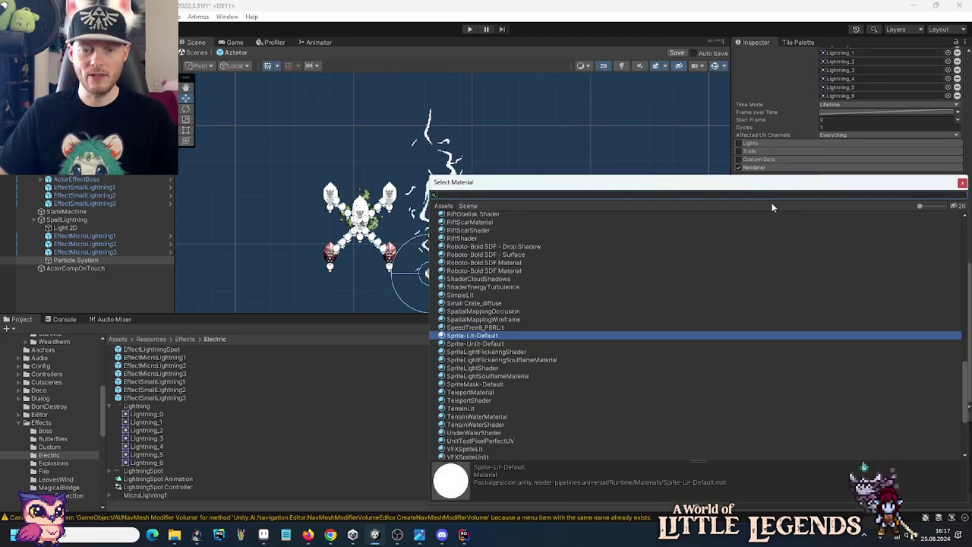
{"action": "type", "text": "unlit"}
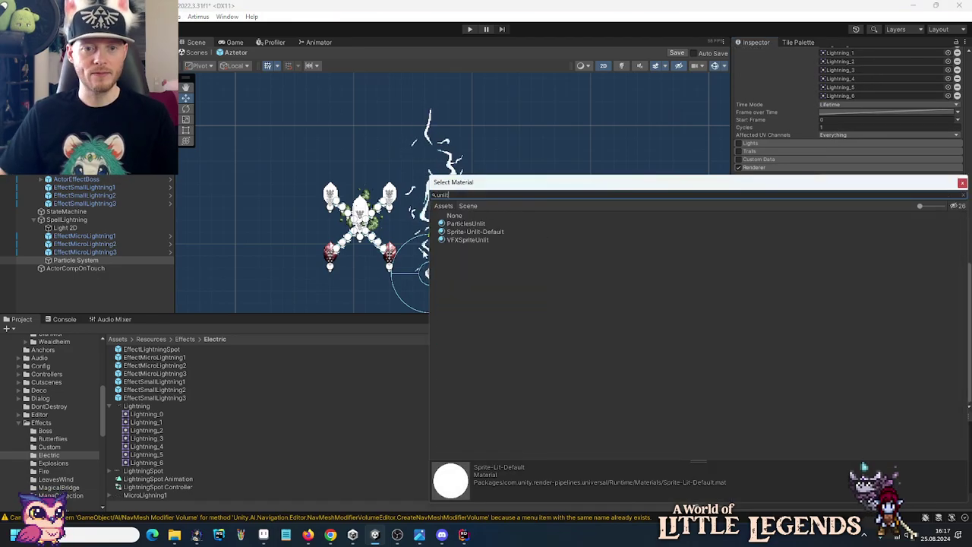
{"action": "double_click", "coordinate": [460, 232]}
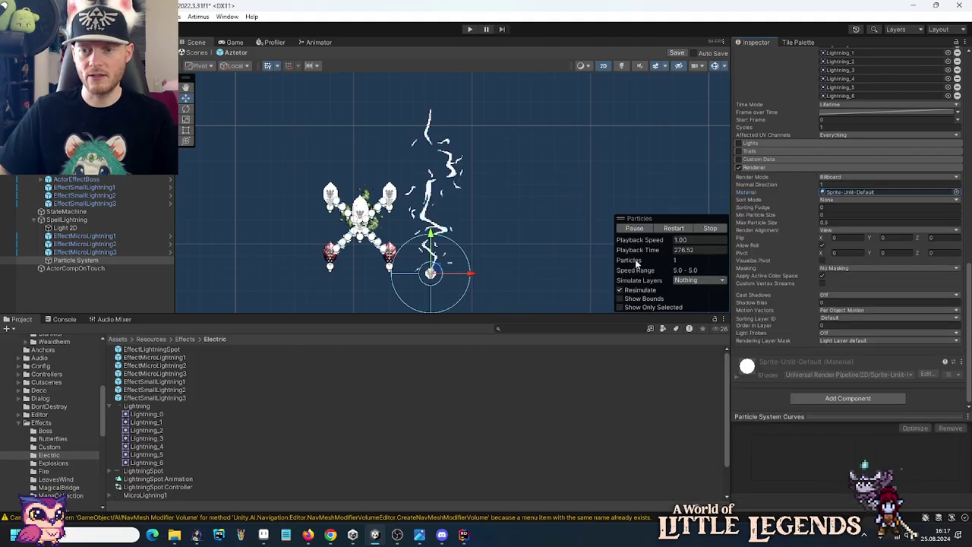
{"action": "scroll", "coordinate": [770, 290], "scroll_direction": "up", "scroll_amount": 7}
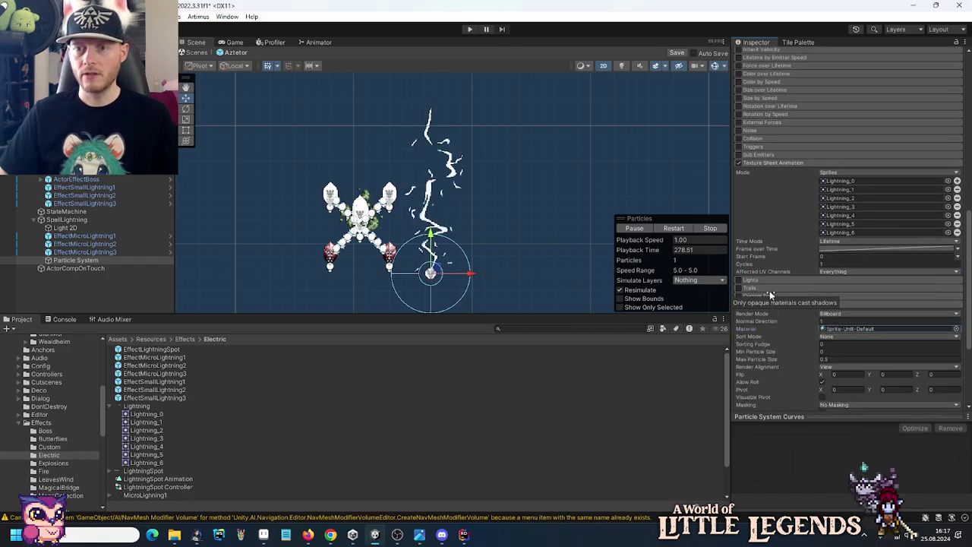
{"action": "scroll", "coordinate": [770, 290], "scroll_direction": "up", "scroll_amount": 4}
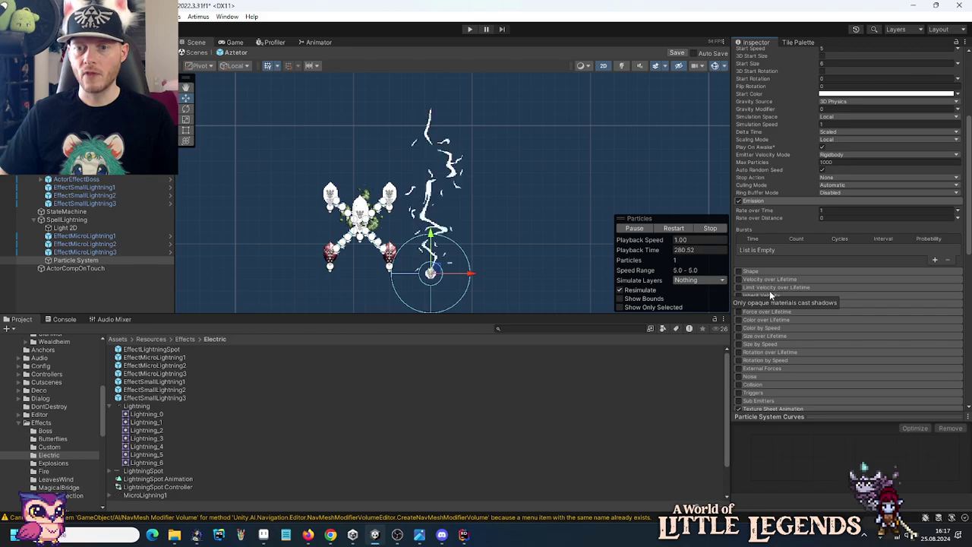
{"action": "scroll", "coordinate": [769, 290], "scroll_direction": "up", "scroll_amount": 2}
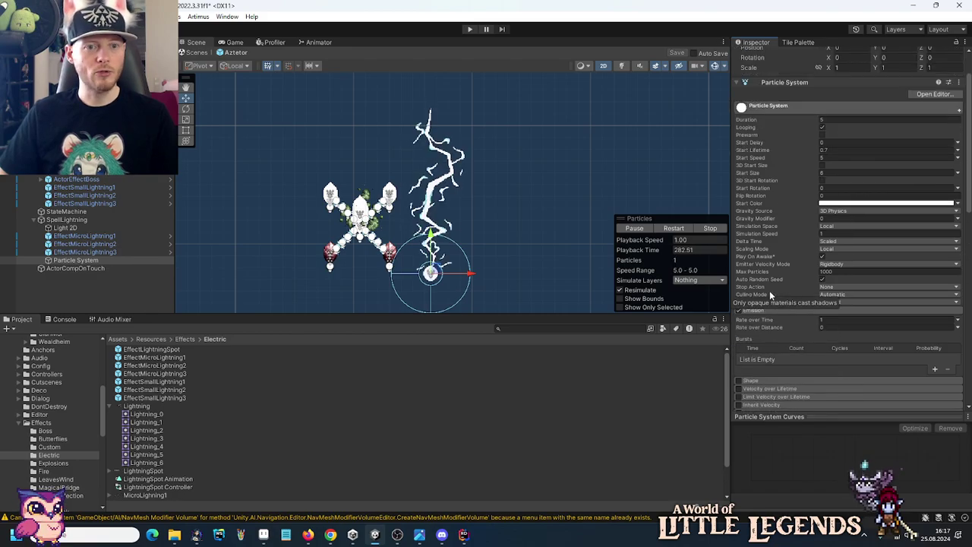
Run the game in Play mode, load a saved game and continue into the world.
{"action": "left_click", "coordinate": [467, 30]}
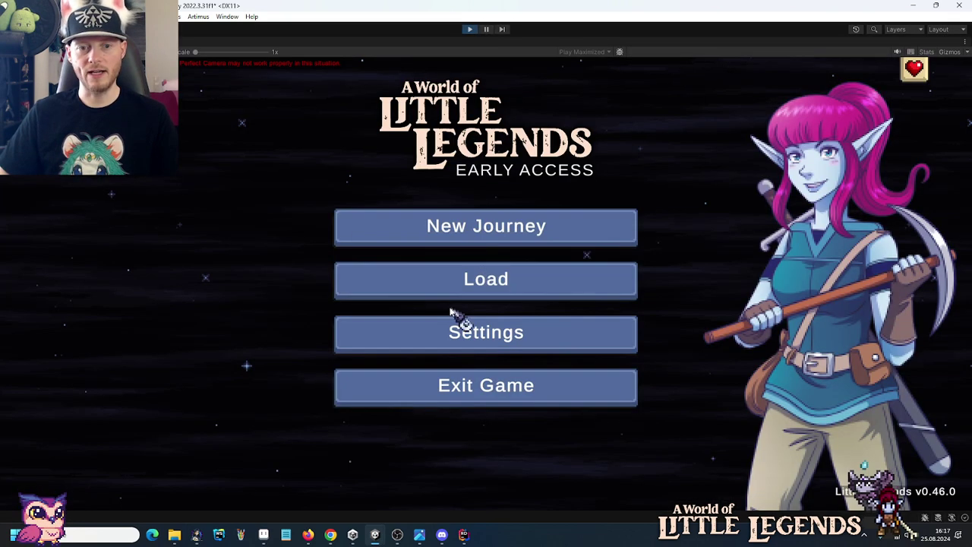
{"action": "left_click", "coordinate": [450, 293]}
{"action": "left_click", "coordinate": [382, 260]}
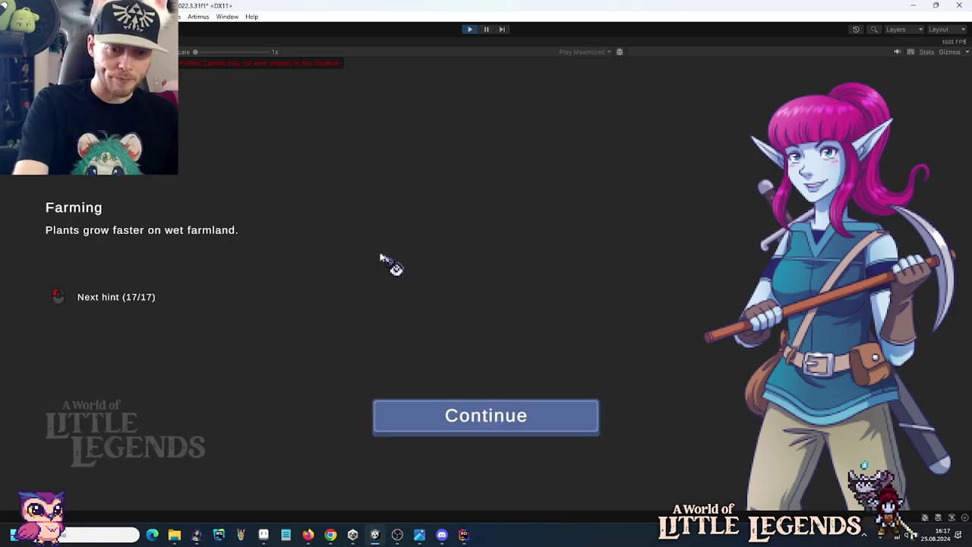
{"action": "left_click", "coordinate": [420, 406]}
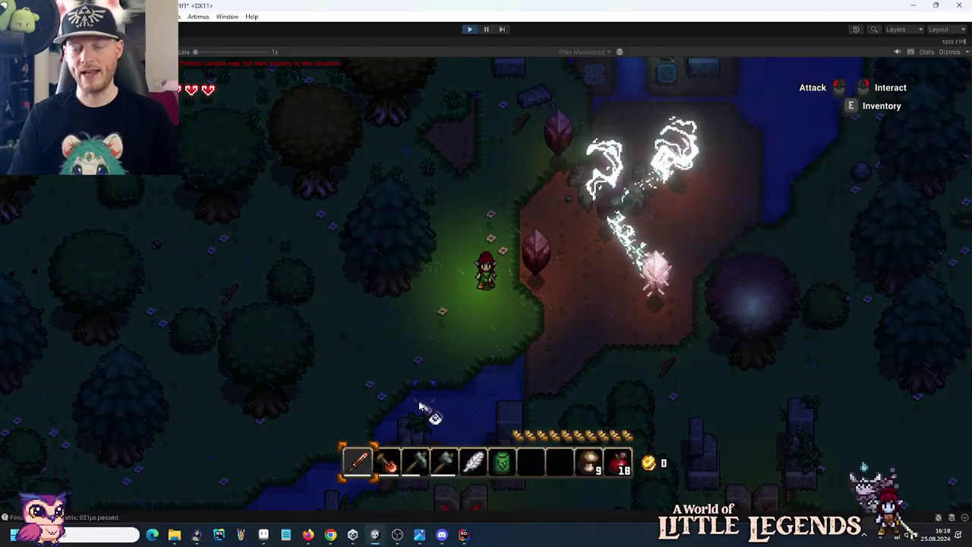
Select the axe, fell the apple tree beside the crystal boss, and walk up alongside the boss area to watch the lightning strike.
{"action": "scroll", "coordinate": [425, 410], "scroll_direction": "down", "scroll_amount": 3}
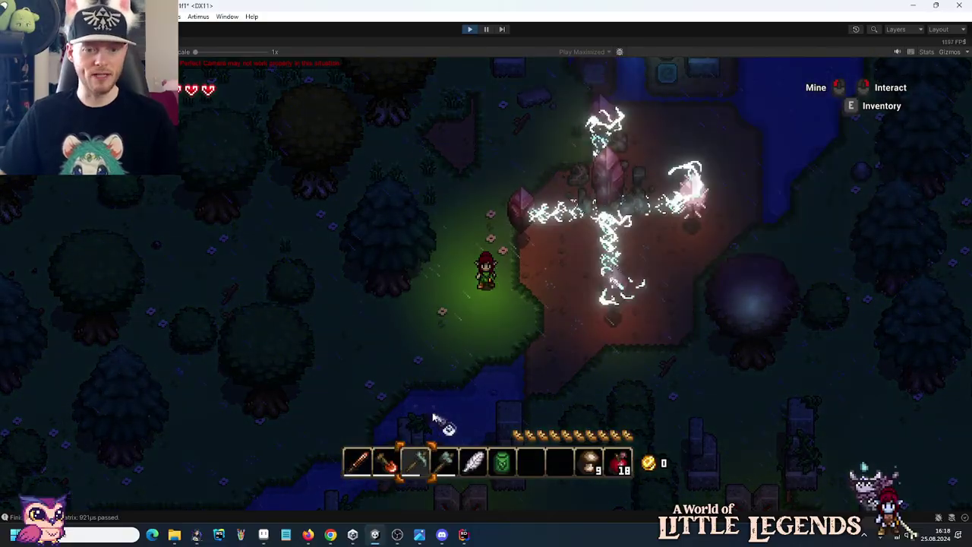
{"action": "key", "text": "d"}
{"action": "key", "text": "s"}
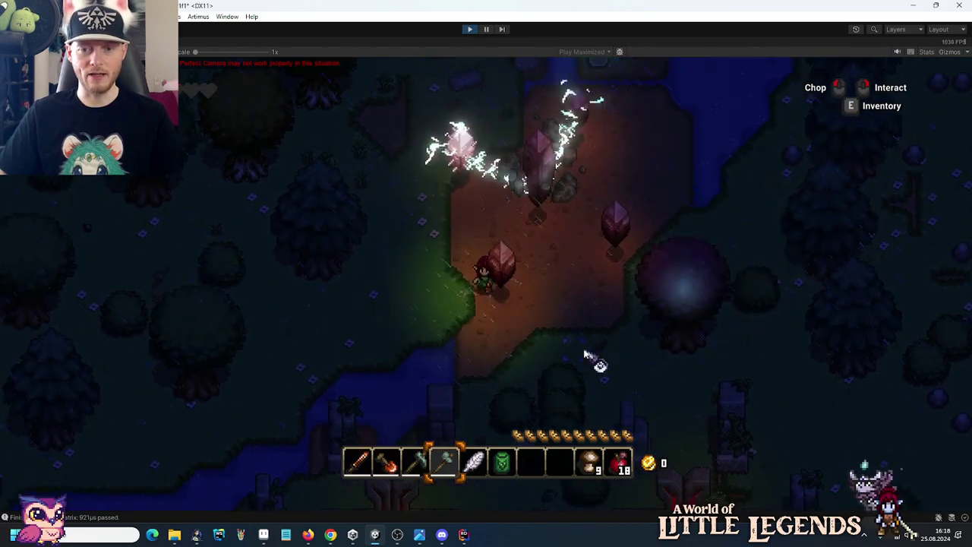
{"action": "key", "text": "d"}
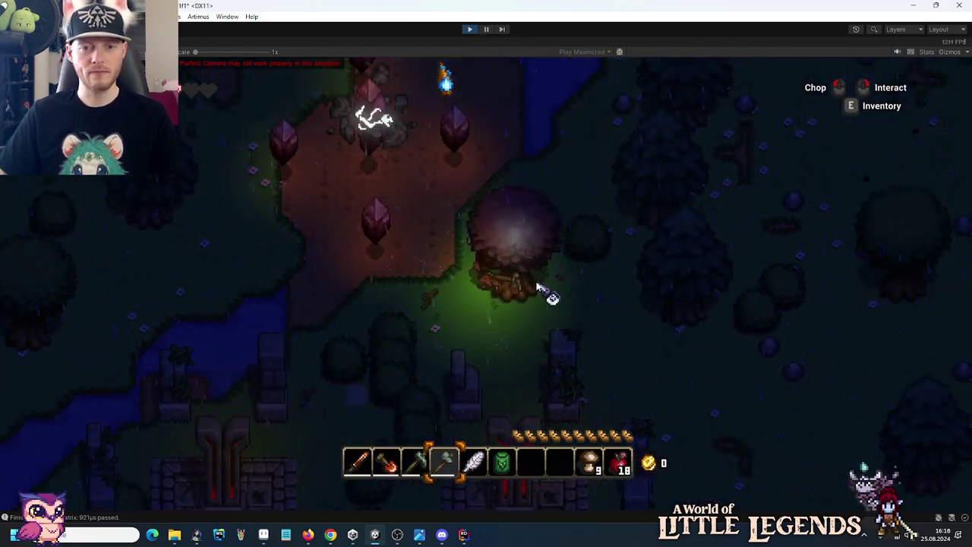
{"action": "key", "text": "d"}
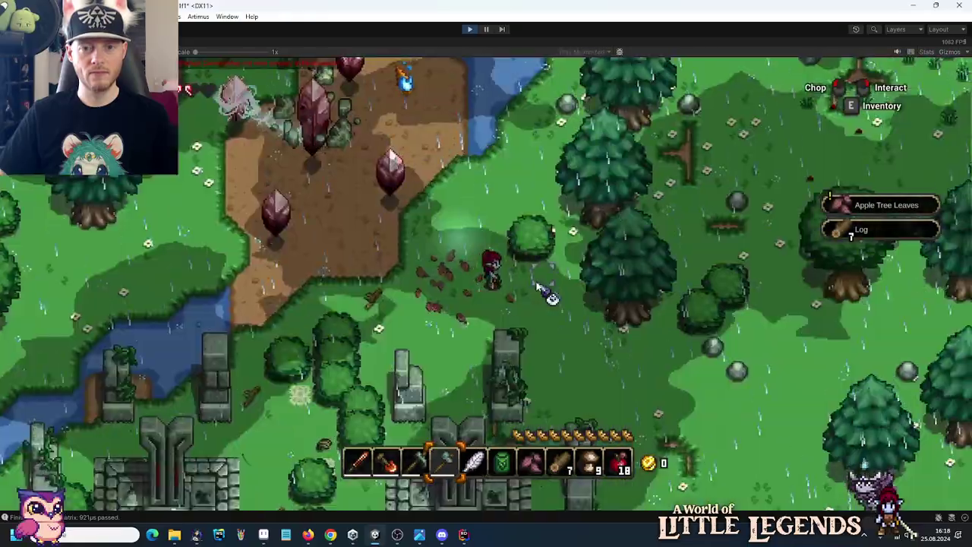
{"action": "key", "text": "w"}
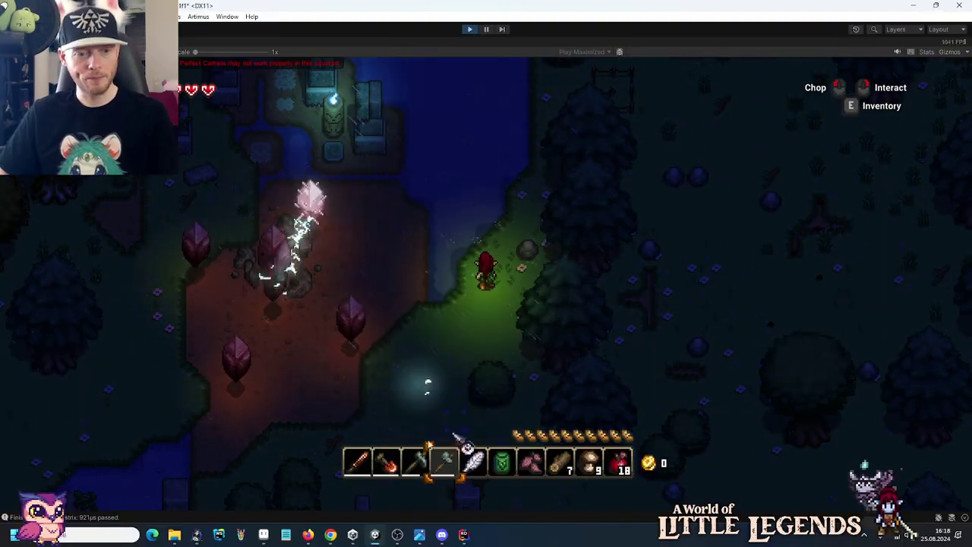
Switch to Paint, paste a screenshot of the running game showing the dark lightning frame, and return to Unity.
{"action": "left_click", "coordinate": [242, 535]}
{"action": "key", "text": "ctrl+v"}
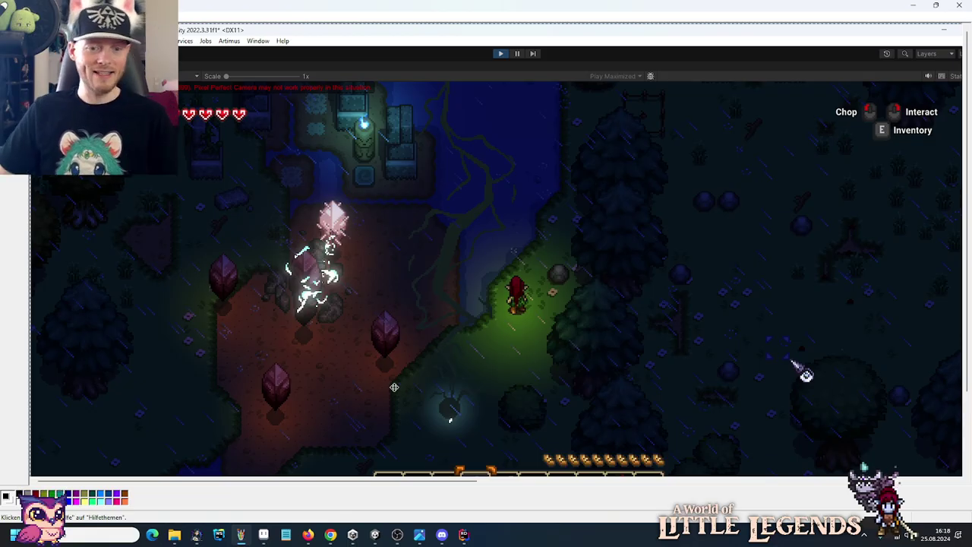
{"action": "left_click", "coordinate": [374, 535]}
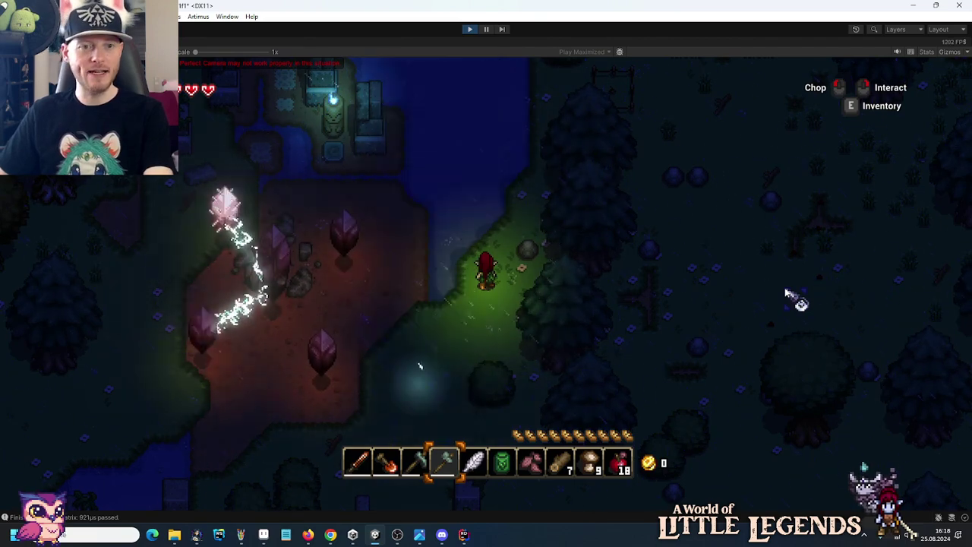
Open a new Paint window, paste a screenshot of the bright lightning strike, and examine the bolt's upper end up close.
{"action": "right_click", "coordinate": [241, 534]}
{"action": "left_click", "coordinate": [232, 472]}
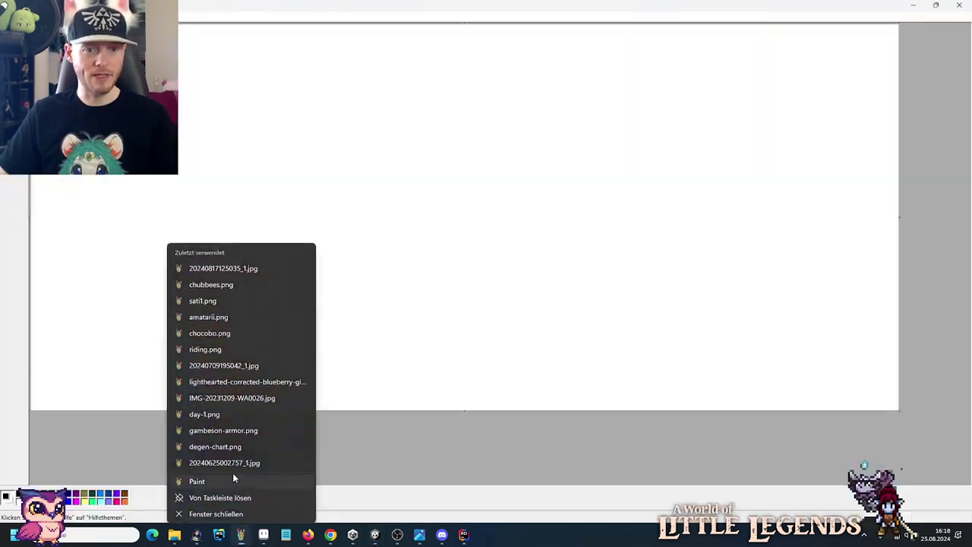
{"action": "key", "text": "ctrl+v"}
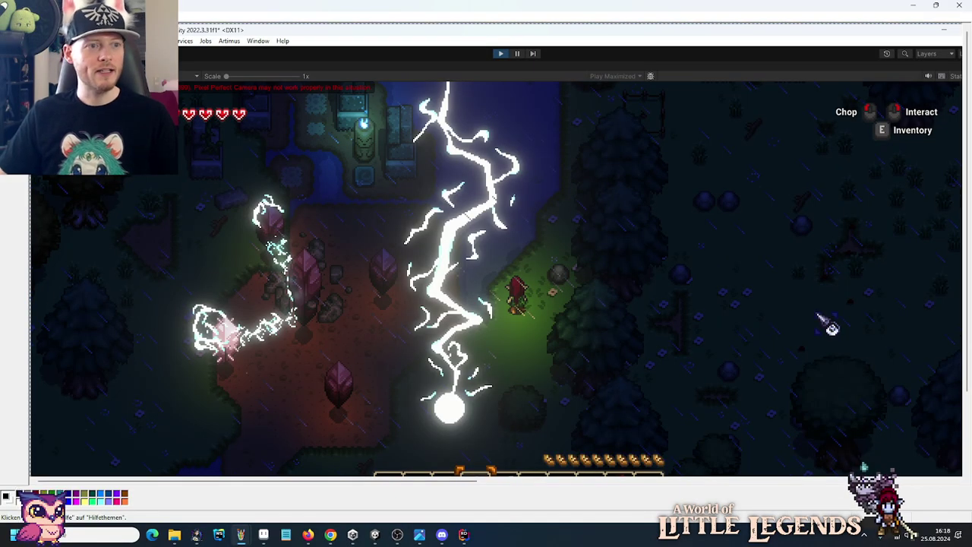
{"action": "left_click", "coordinate": [447, 115]}
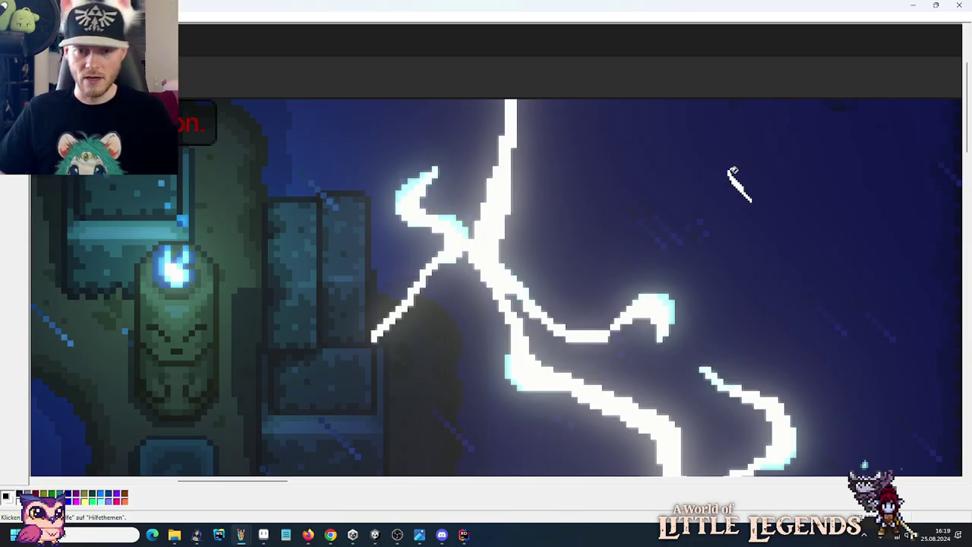
{"action": "left_click", "coordinate": [885, 171]}
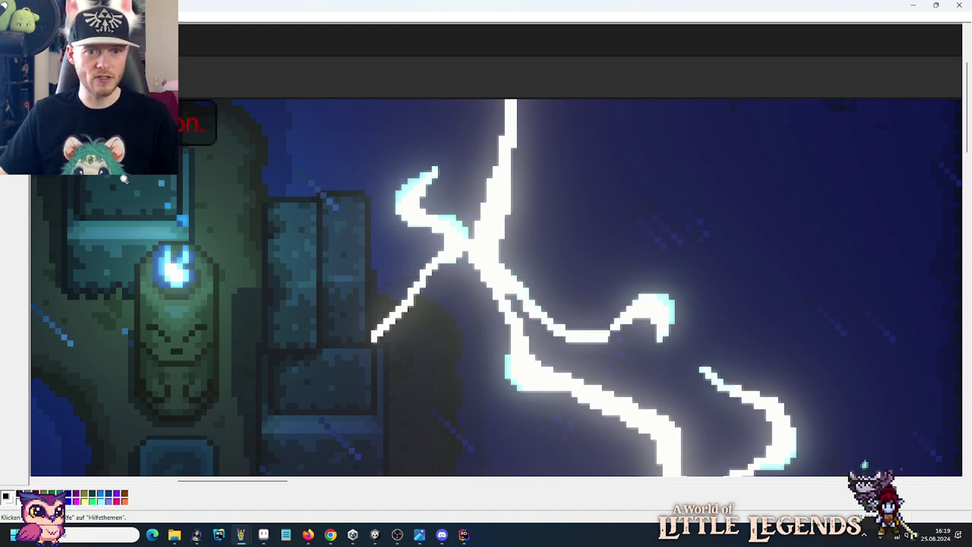
Examine the zoomed lightning screenshot in Paint from another part of the image, then return to the running game in Unity.
{"action": "key", "text": "ctrl+Page_Up"}
{"action": "left_click_drag", "start_coordinate": [224, 482], "coordinate": [76, 481]}
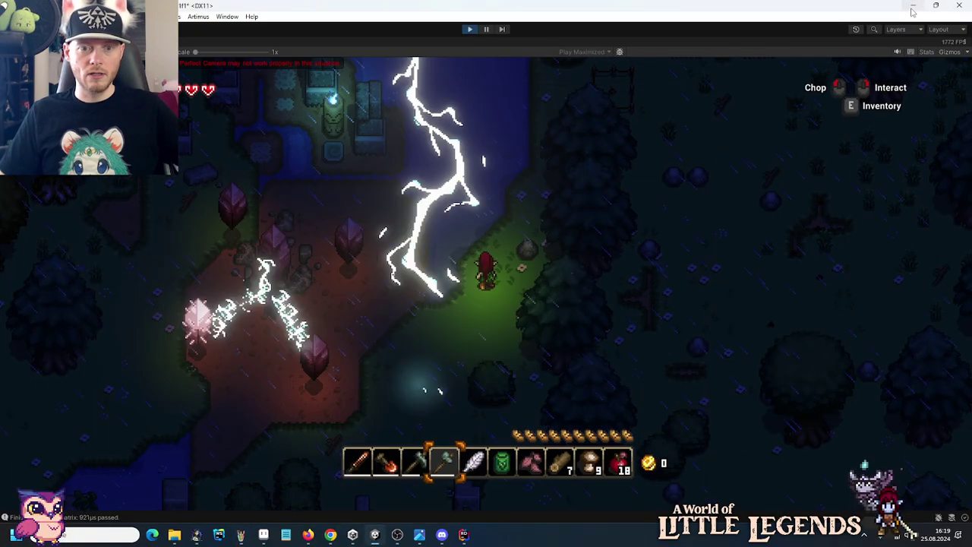
{"action": "left_click", "coordinate": [913, 11]}
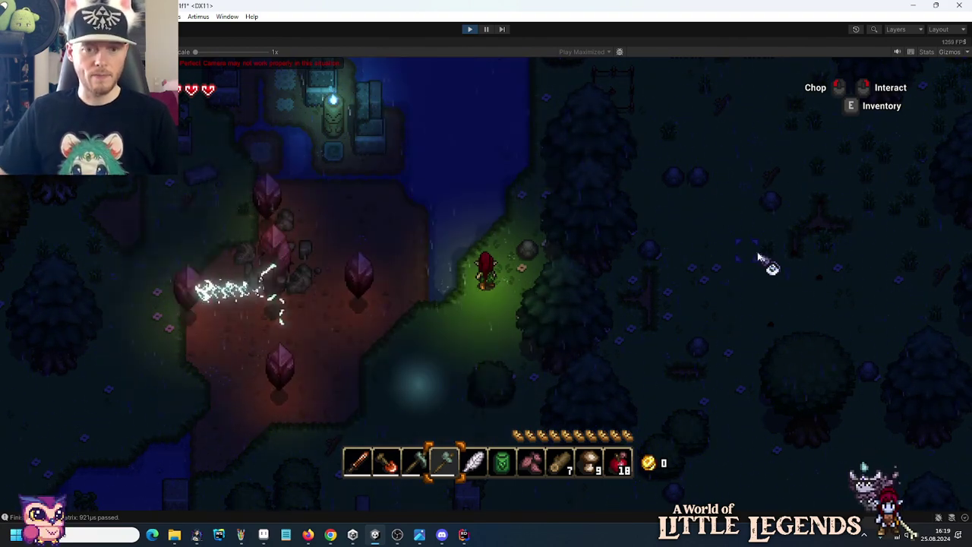
Walk the character to the water's edge and back down around the boss arena to watch the lightning strike.
{"action": "key", "text": "w"}
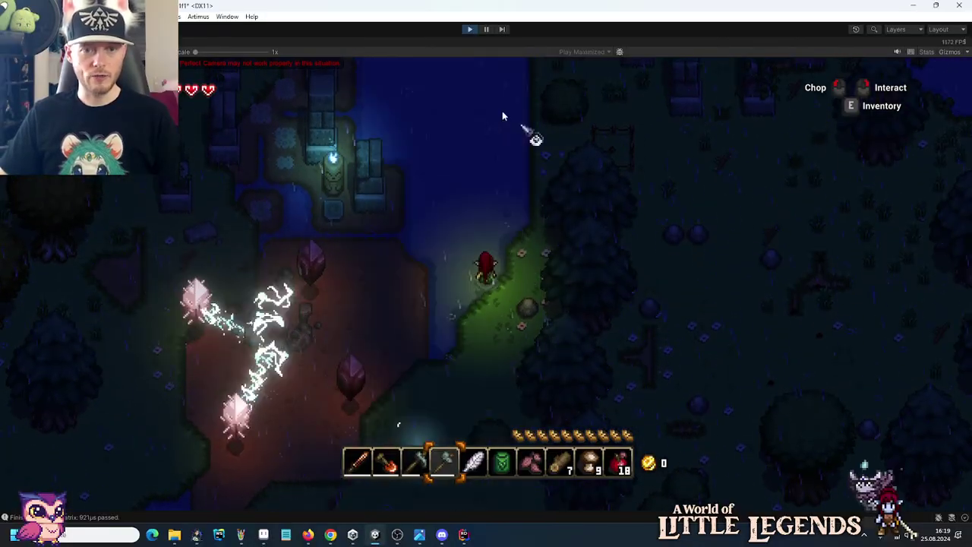
{"action": "key", "text": "s"}
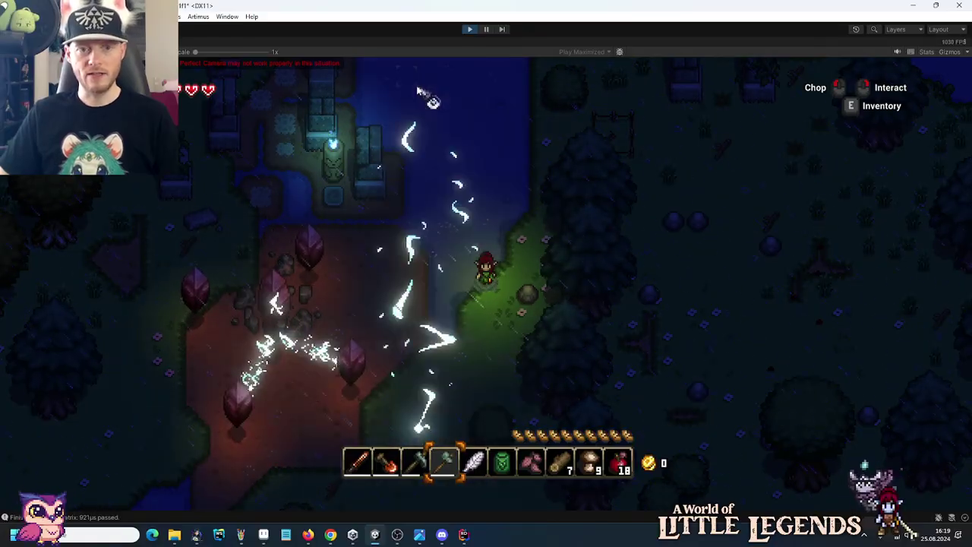
{"action": "key", "text": "s"}
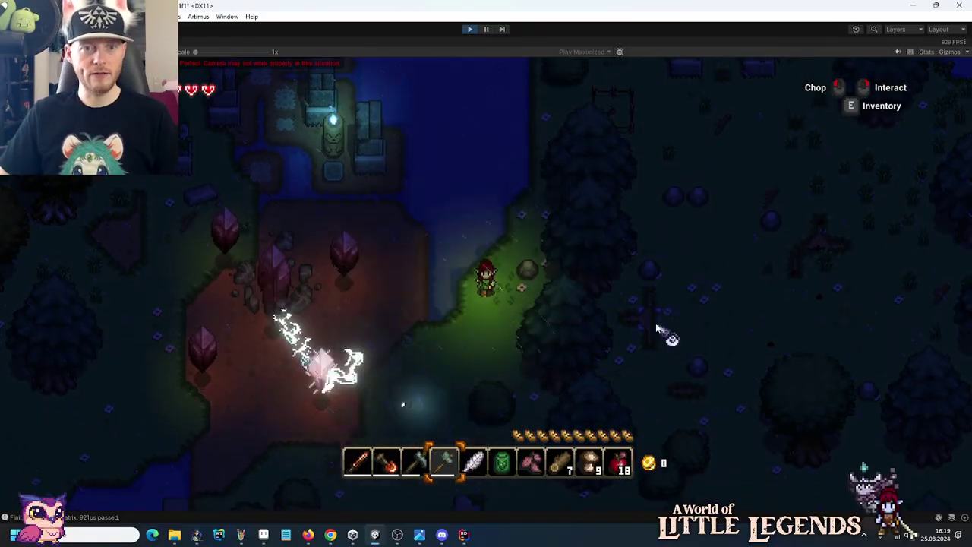
{"action": "key", "text": "s"}
{"action": "key", "text": "a"}
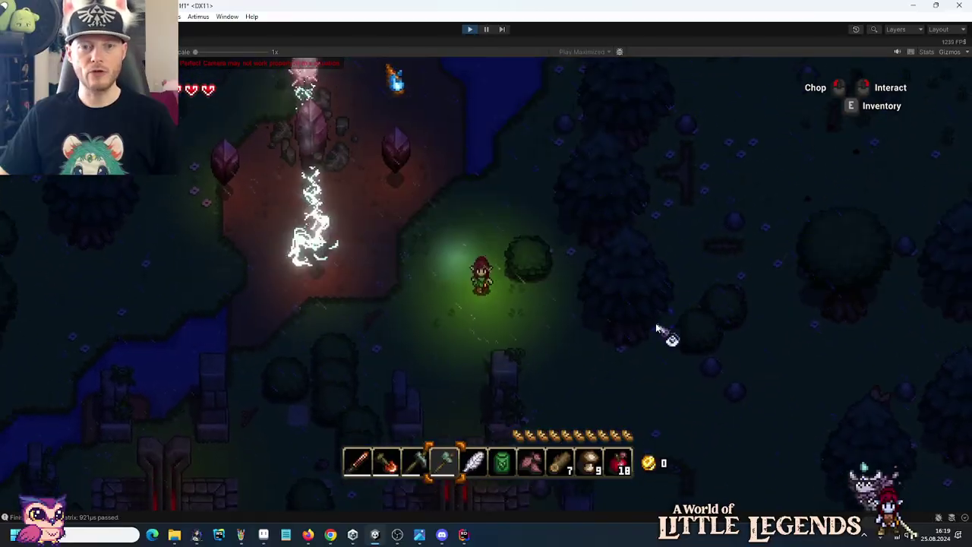
{"action": "key", "text": "a"}
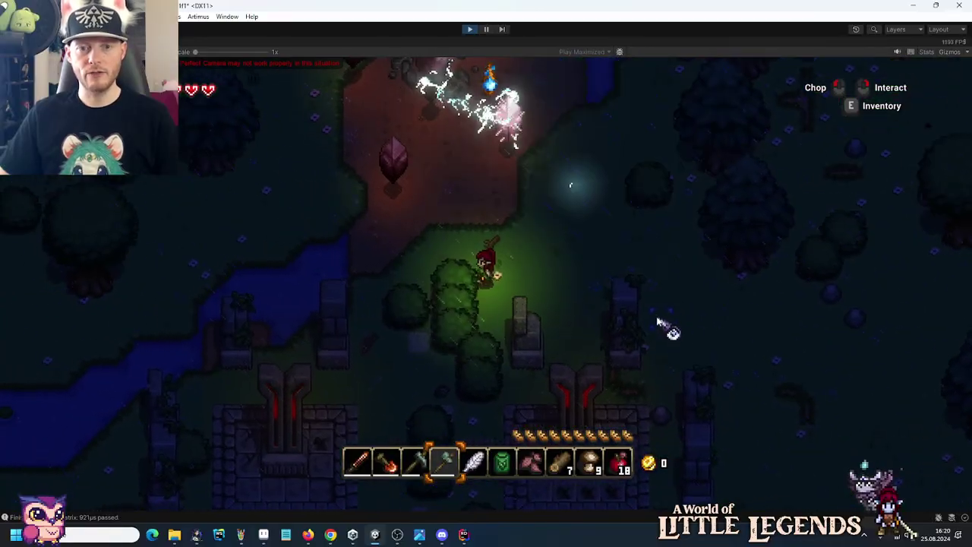
{"action": "key", "text": "a"}
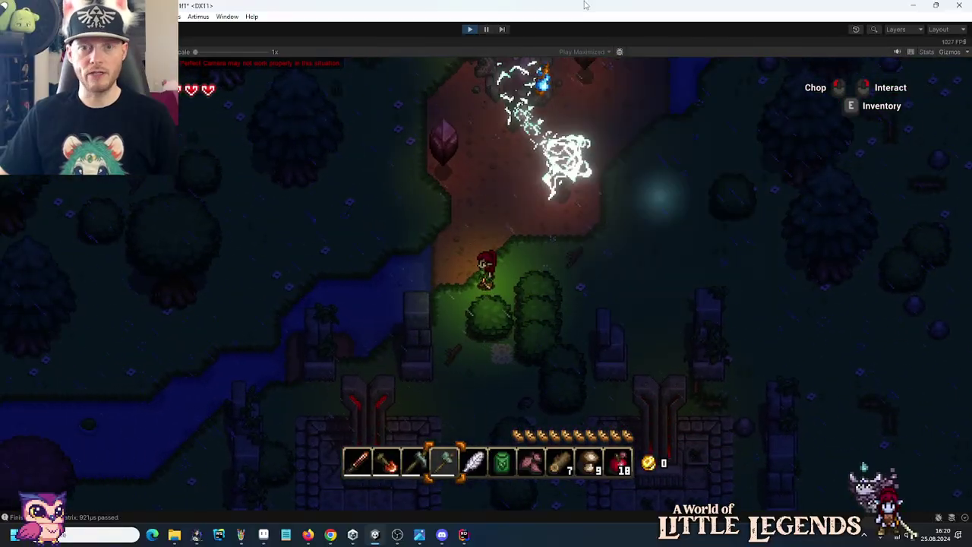
Observe the strike in a smaller Unity window while walking around the boss, then maximize the window and stop Play mode.
{"action": "left_click_drag", "start_coordinate": [585, 8], "coordinate": [582, 23]}
{"action": "key", "text": "d"}
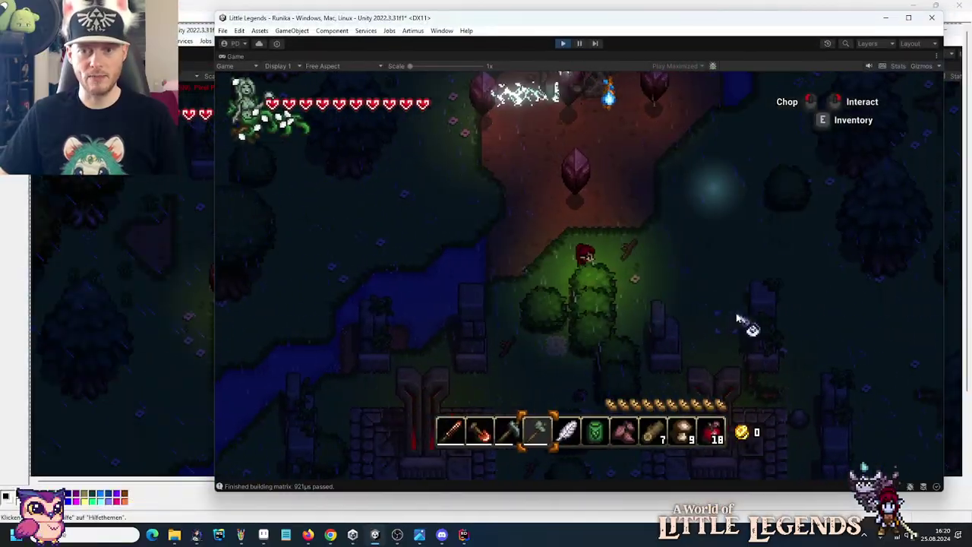
{"action": "key", "text": "d"}
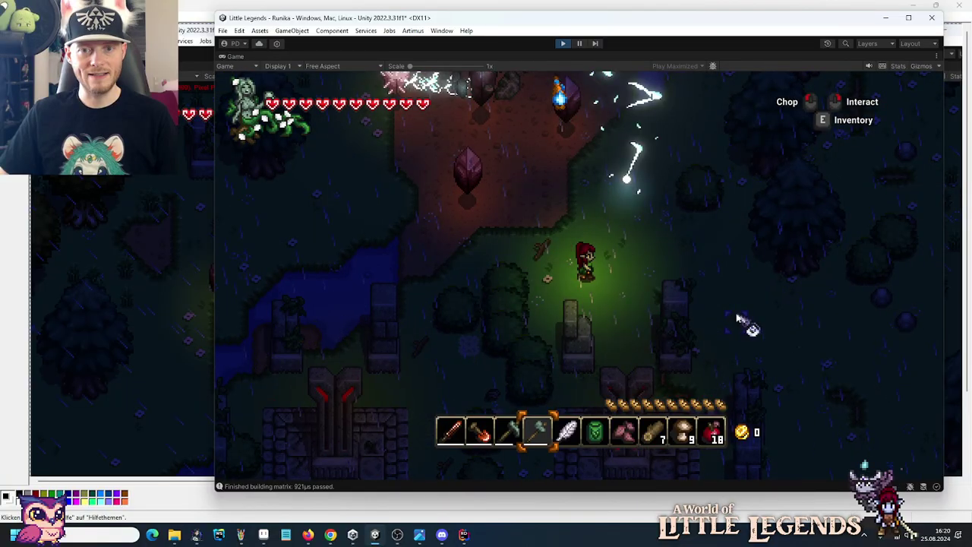
{"action": "key", "text": "w"}
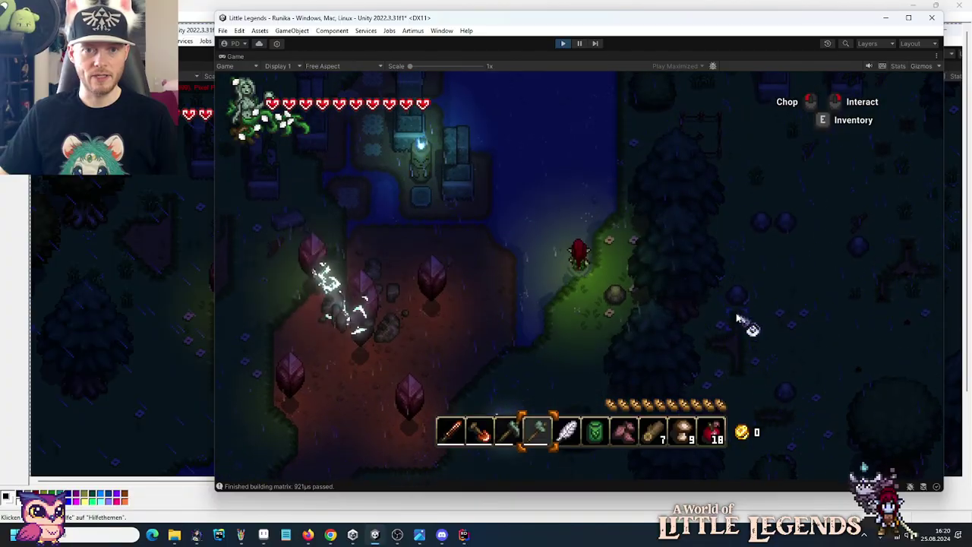
{"action": "key", "text": "s"}
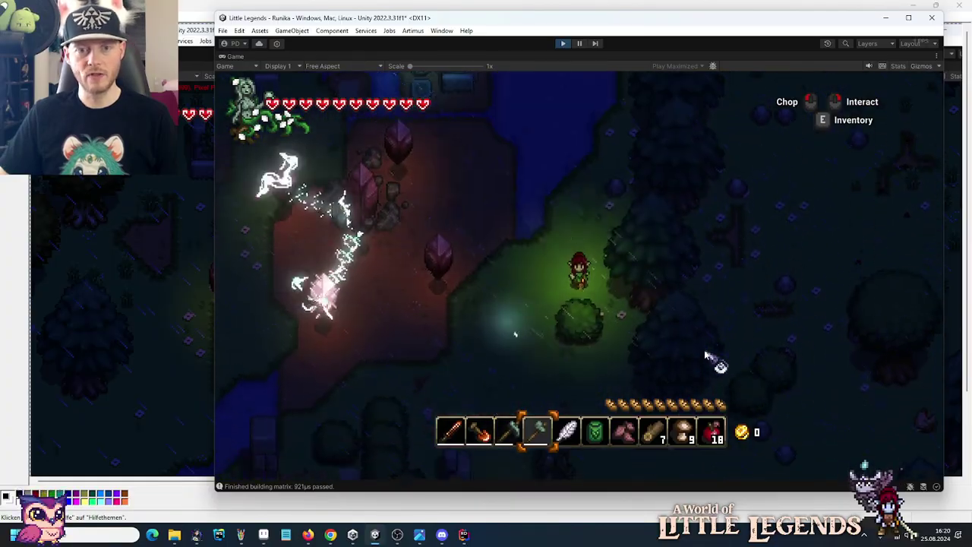
{"action": "key", "text": "a"}
{"action": "key", "text": "a"}
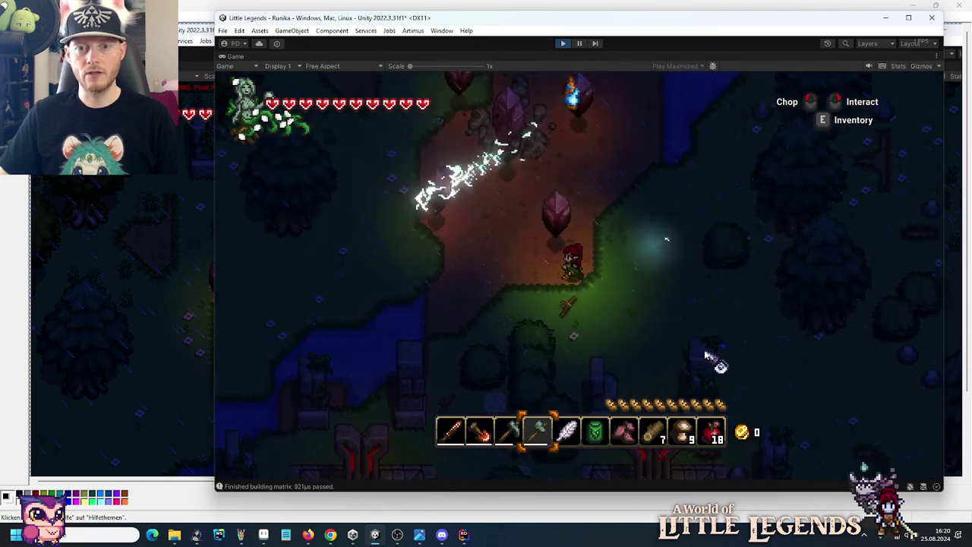
{"action": "key", "text": "d"}
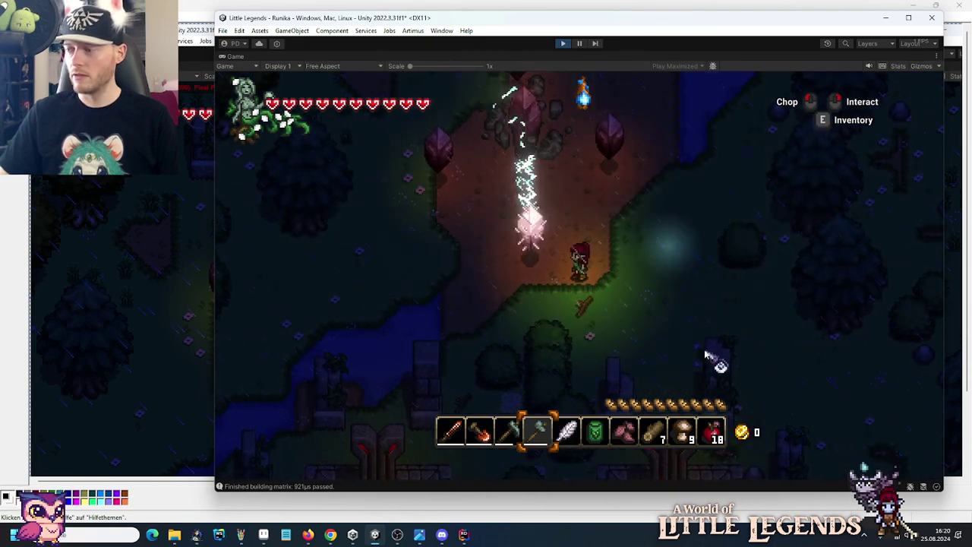
{"action": "key", "text": "d"}
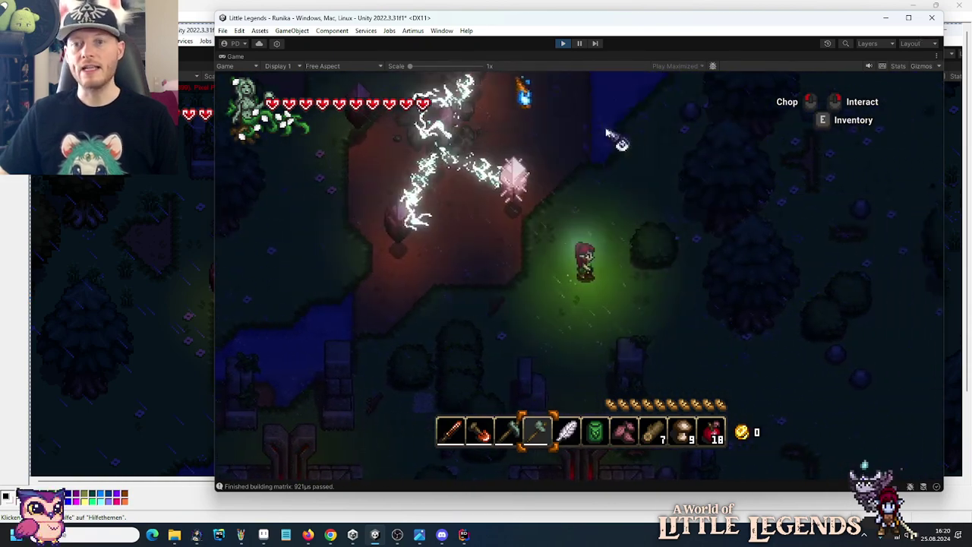
{"action": "double_click", "coordinate": [487, 17]}
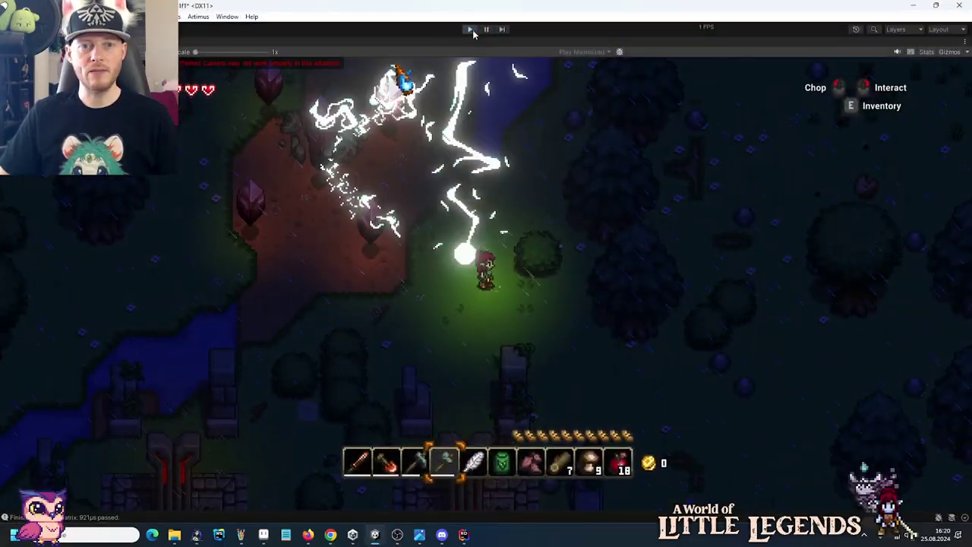
{"action": "left_click", "coordinate": [471, 29]}
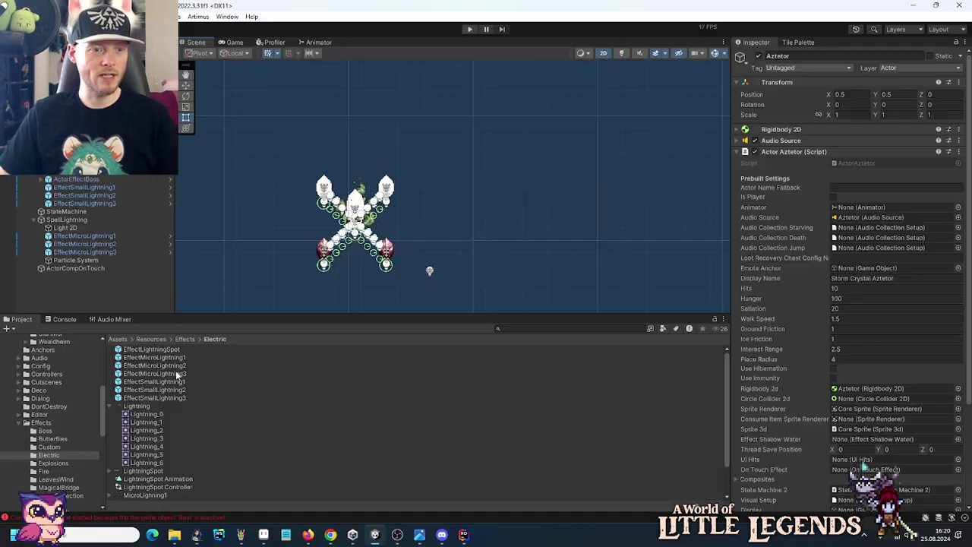
Set the renderer's Flip X to 0.5 on the SpellLightning particle system, then briefly start and stop Play mode.
{"action": "left_click", "coordinate": [78, 259]}
{"action": "scroll", "coordinate": [815, 361], "scroll_direction": "down", "scroll_amount": 5}
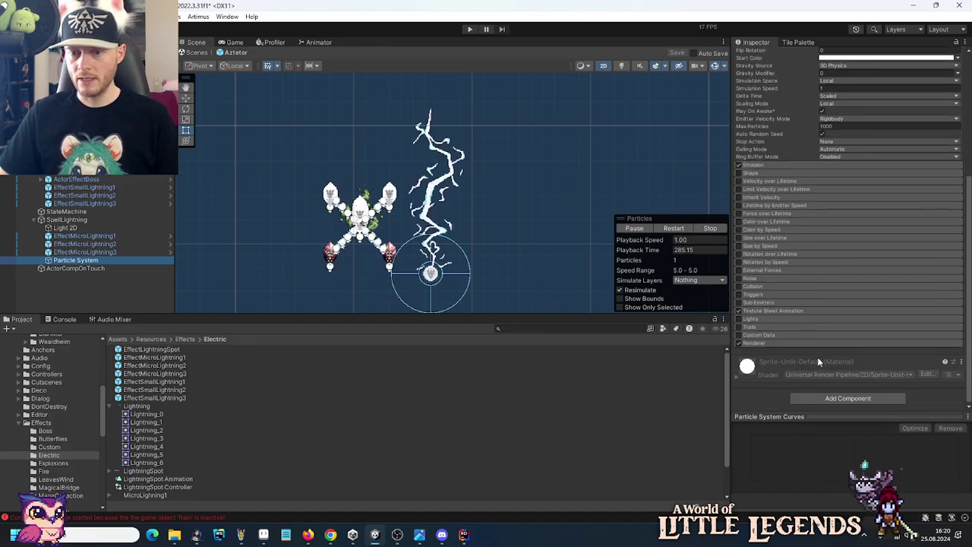
{"action": "left_click", "coordinate": [753, 342]}
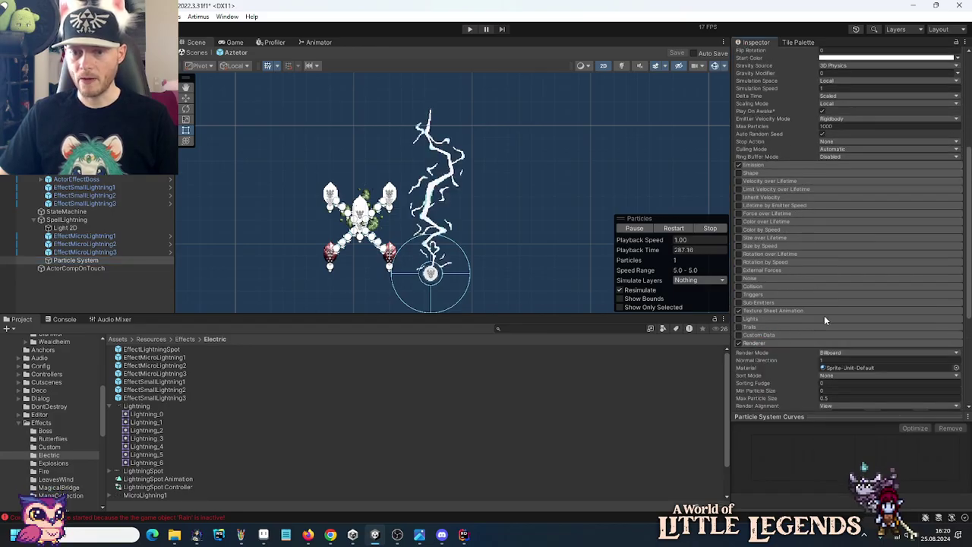
{"action": "scroll", "coordinate": [824, 315], "scroll_direction": "down", "scroll_amount": 3}
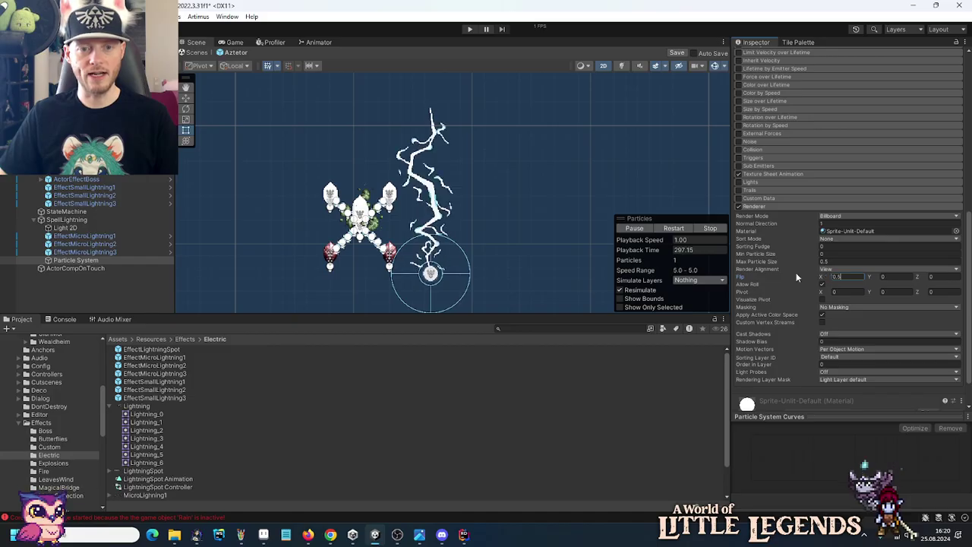
{"action": "left_click", "coordinate": [469, 29]}
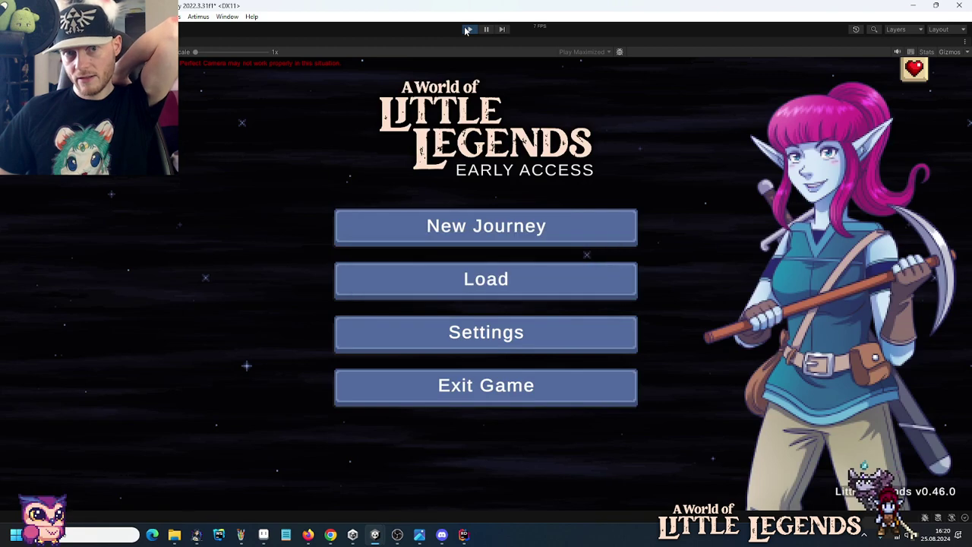
{"action": "left_click", "coordinate": [465, 29]}
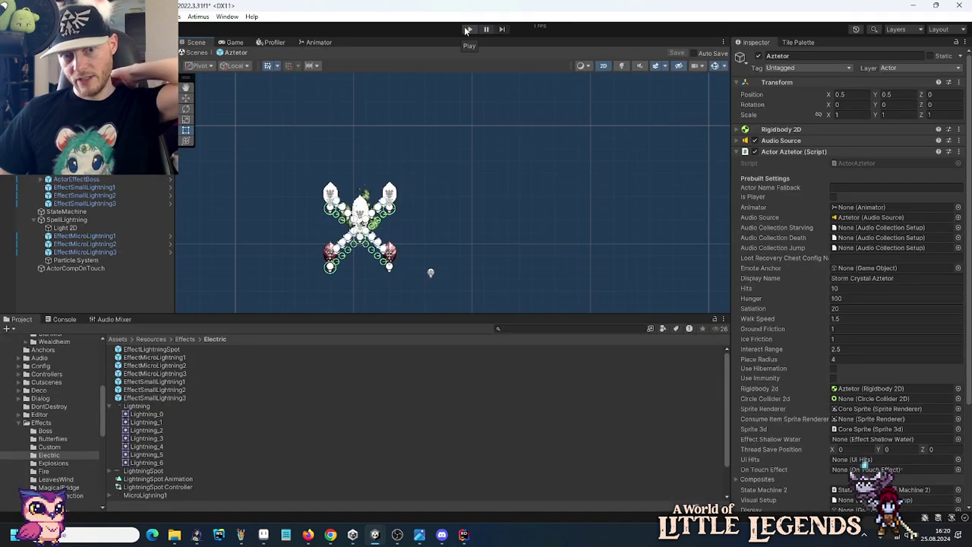
Enable Prewarm on the SpellLightning particle system.
{"action": "left_click", "coordinate": [85, 261]}
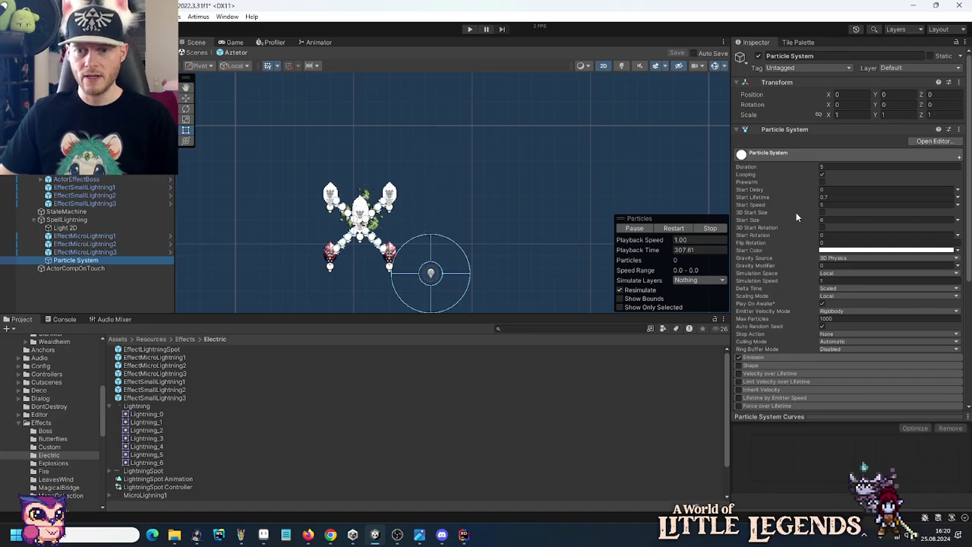
{"action": "mouse_move", "coordinate": [779, 313]}
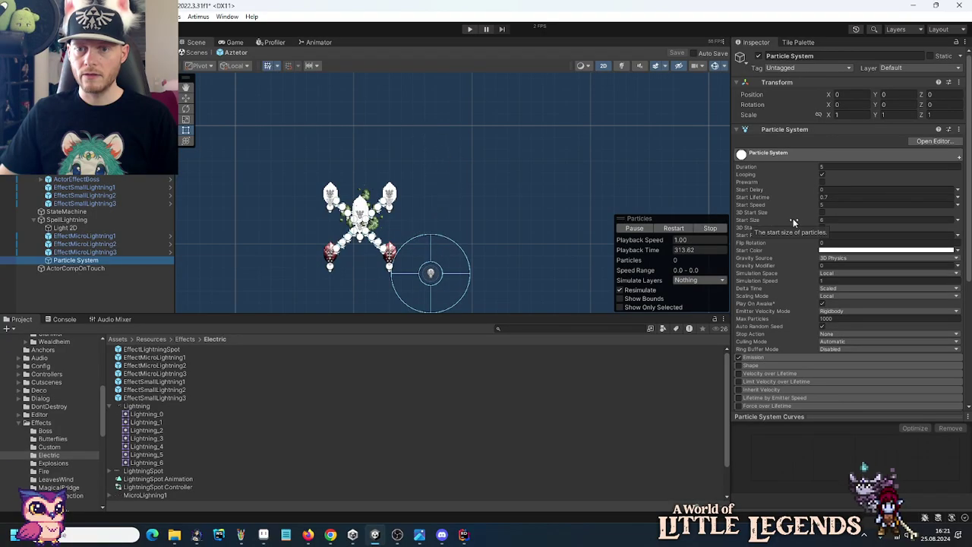
{"action": "left_click", "coordinate": [821, 182]}
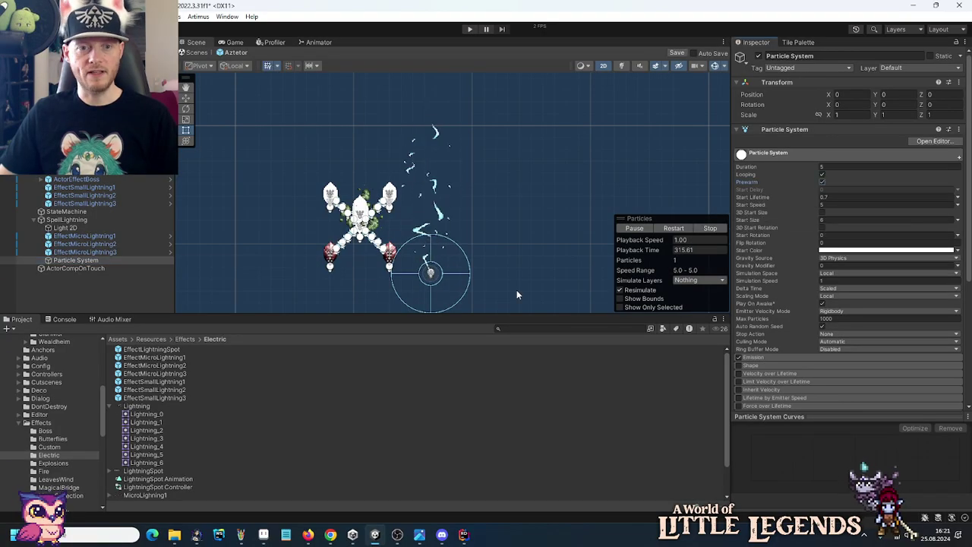
Duplicate SpellLightning twice, placing one copy at X -3, Y -7 below the boss and the other to the boss's left.
{"action": "left_click", "coordinate": [65, 220]}
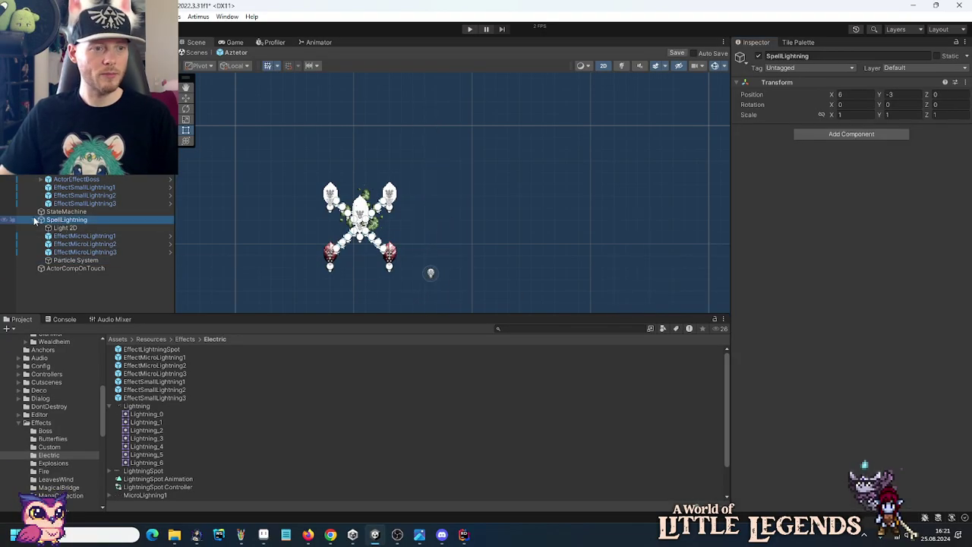
{"action": "left_click", "coordinate": [41, 219]}
{"action": "left_click_drag", "start_coordinate": [299, 213], "coordinate": [431, 168]}
{"action": "key", "text": "ctrl+d"}
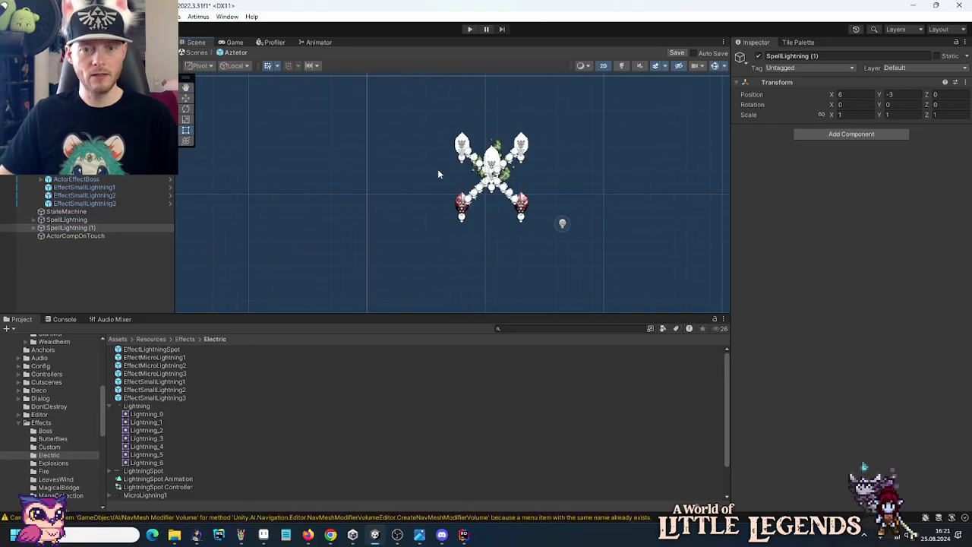
{"action": "left_click_drag", "start_coordinate": [569, 221], "coordinate": [416, 169]}
{"action": "key", "text": "ctrl+d"}
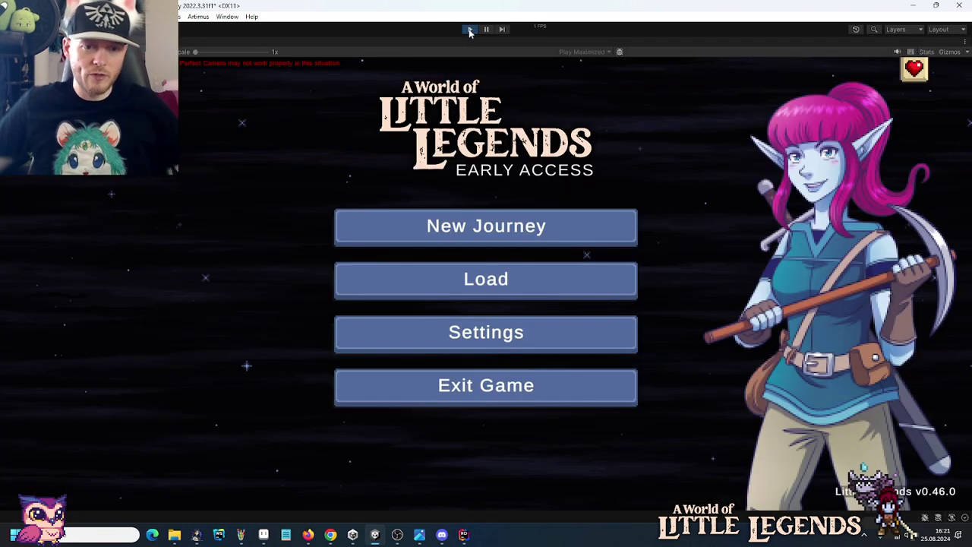
Start the game in Play mode, load the Mana Collectors save and continue into the world.
{"action": "left_click", "coordinate": [520, 293]}
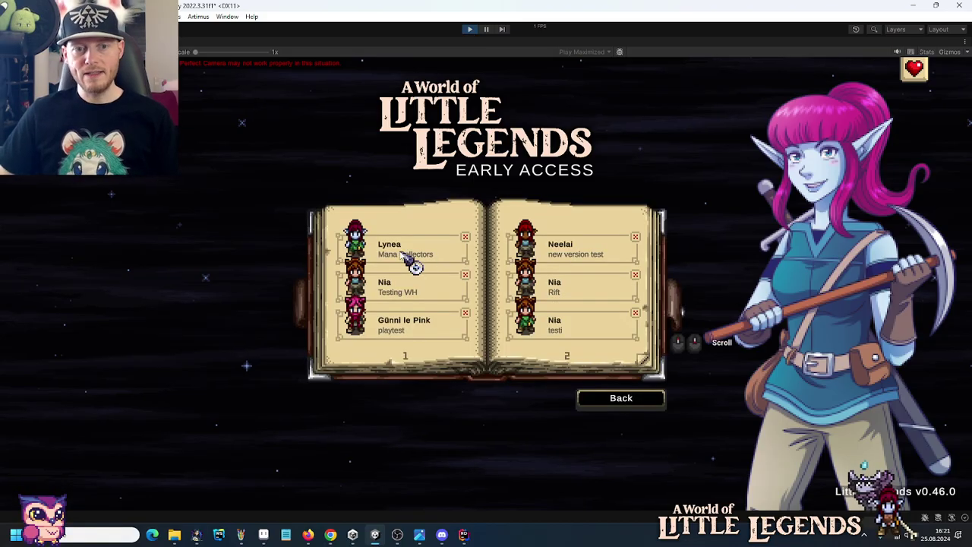
{"action": "left_click", "coordinate": [410, 248]}
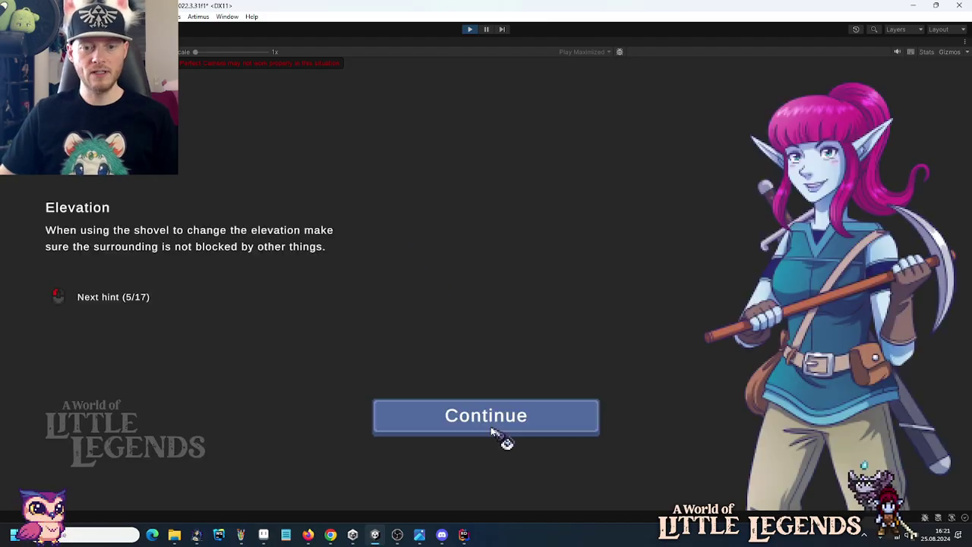
{"action": "left_click", "coordinate": [490, 419]}
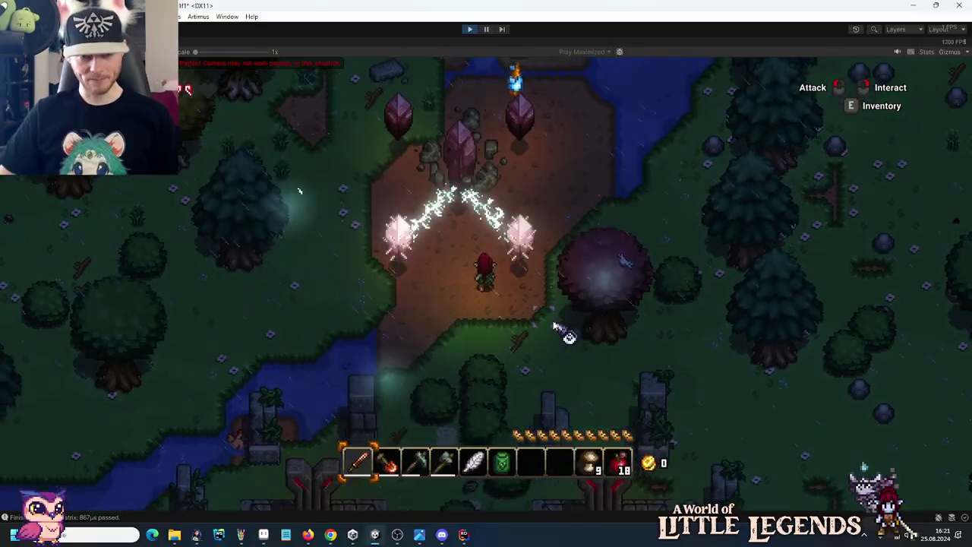
Walk up past the crystal boss to watch the multiple lightning strikes, then stop Play mode.
{"action": "key", "text": "s"}
{"action": "key", "text": "w"}
{"action": "key", "text": "d"}
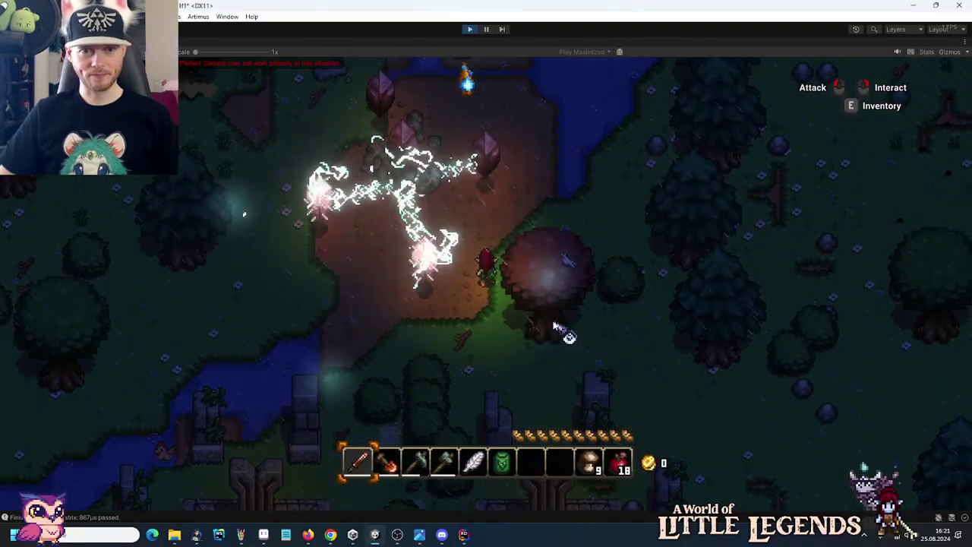
{"action": "key", "text": "w"}
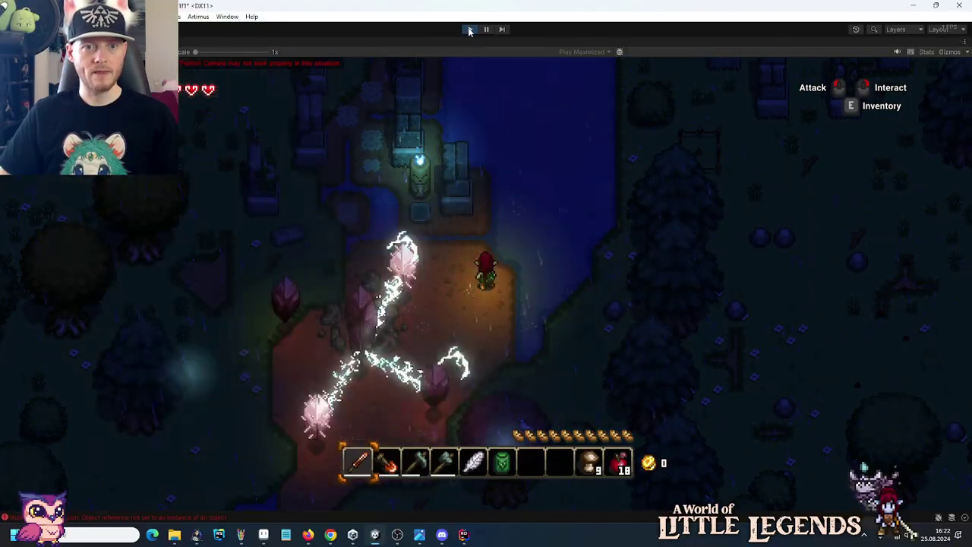
{"action": "left_click", "coordinate": [469, 29]}
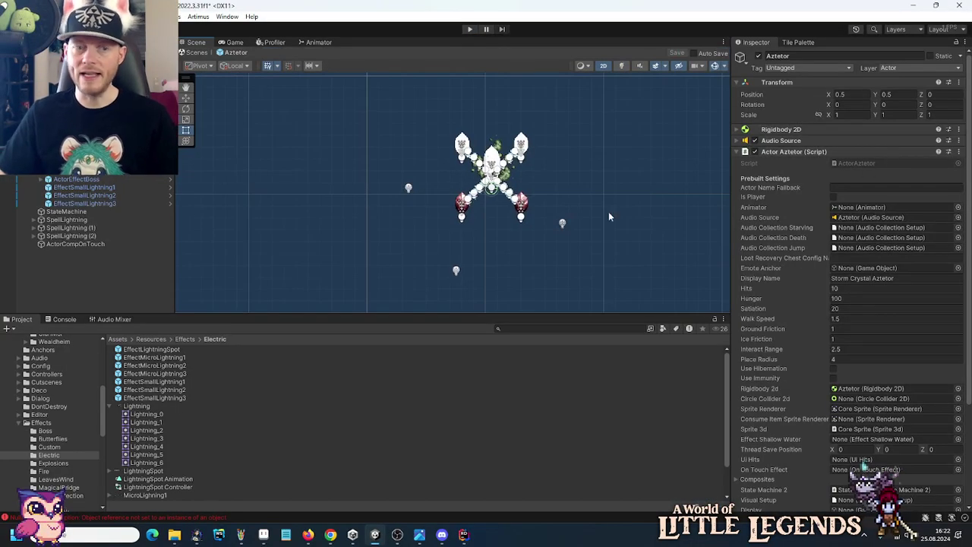
Turn off Prewarm on the SpellLightning (1) particle system and set its Start Delay to about 0.382.
{"action": "left_click", "coordinate": [58, 221]}
{"action": "left_click", "coordinate": [61, 227]}
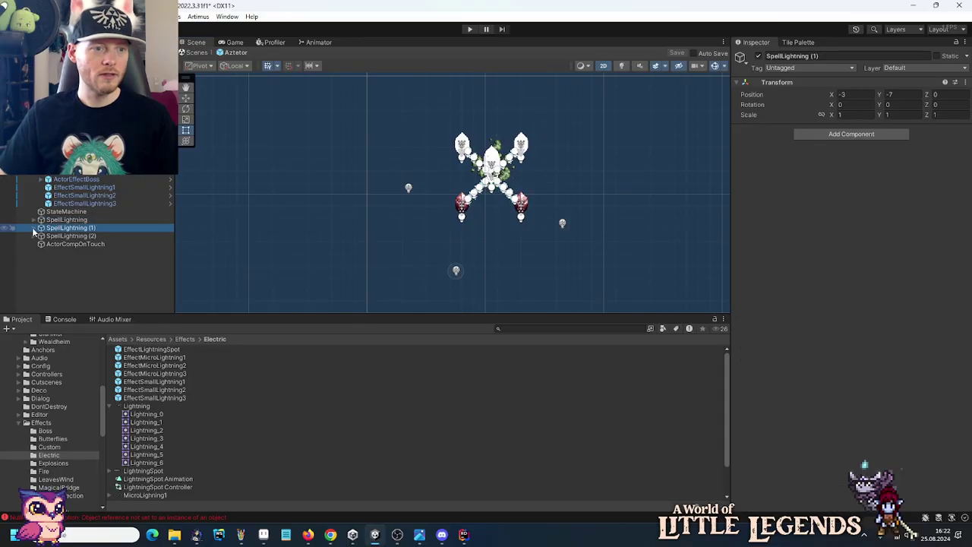
{"action": "left_click", "coordinate": [35, 228]}
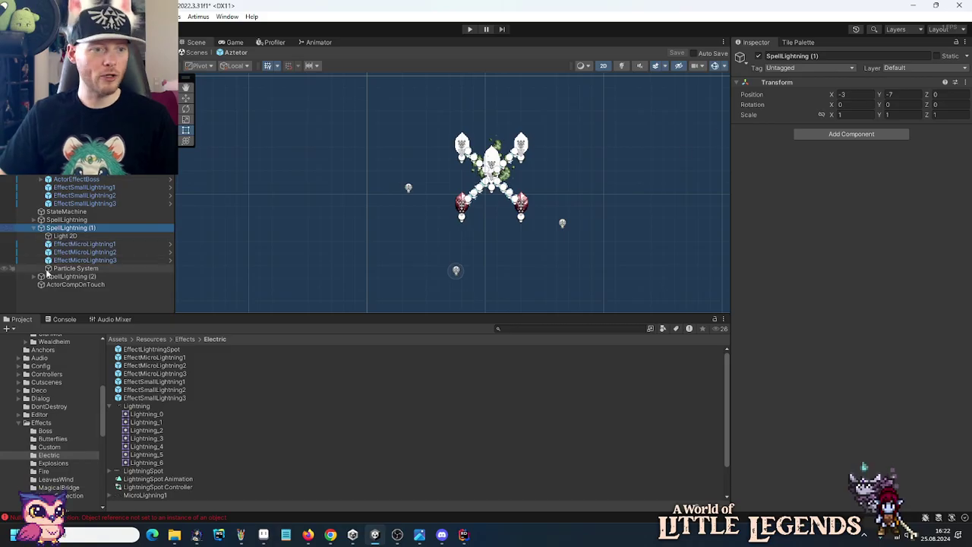
{"action": "left_click", "coordinate": [76, 268]}
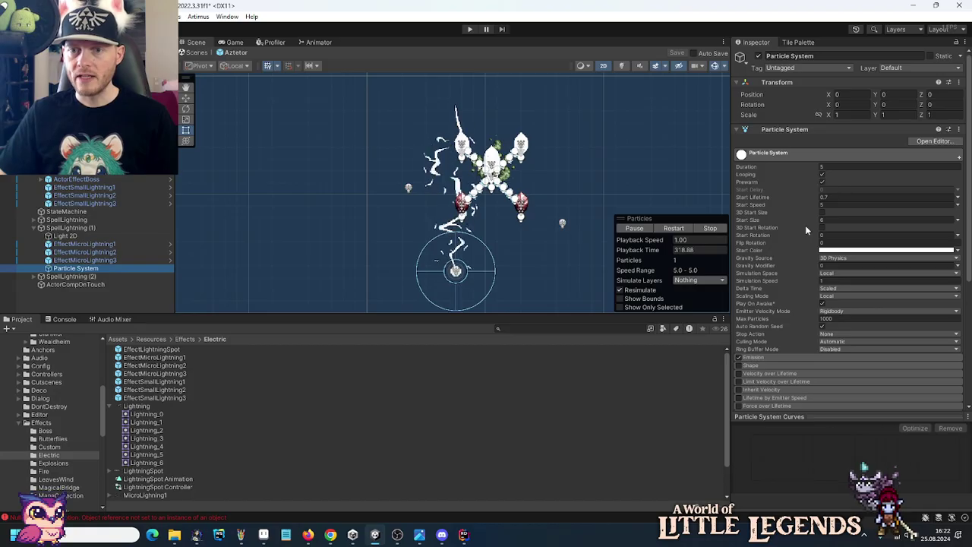
{"action": "left_click", "coordinate": [830, 189]}
{"action": "type", "text": "0.1"}
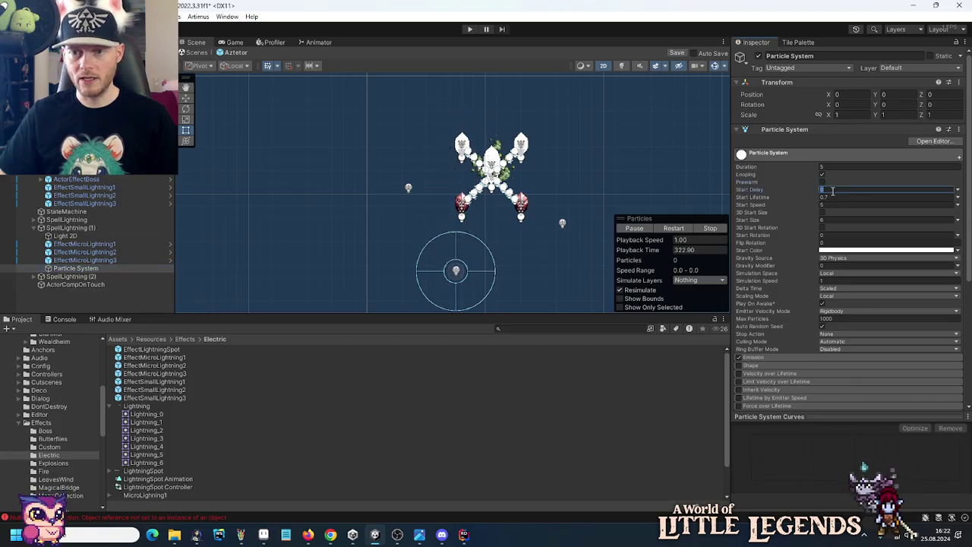
{"action": "type", "text": "52652424"}
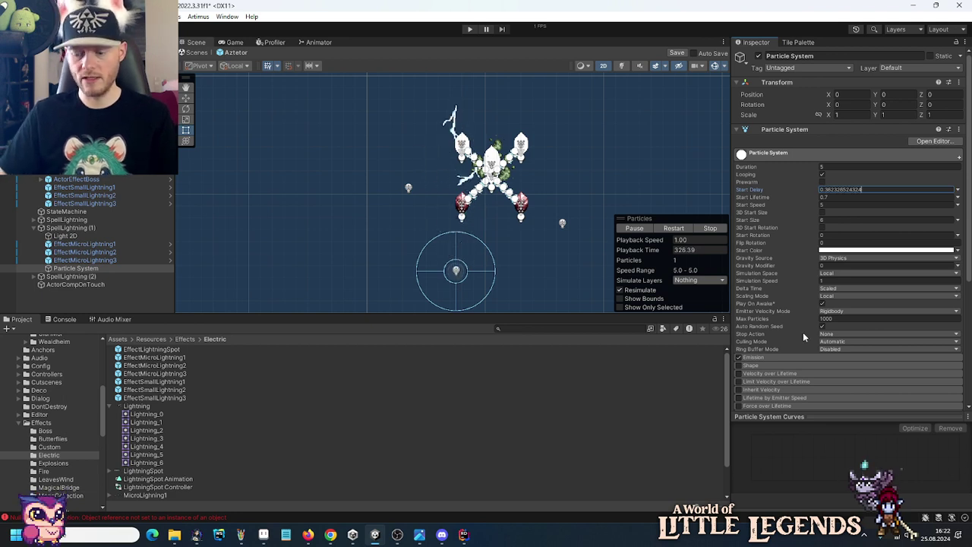
{"action": "key", "text": "Return"}
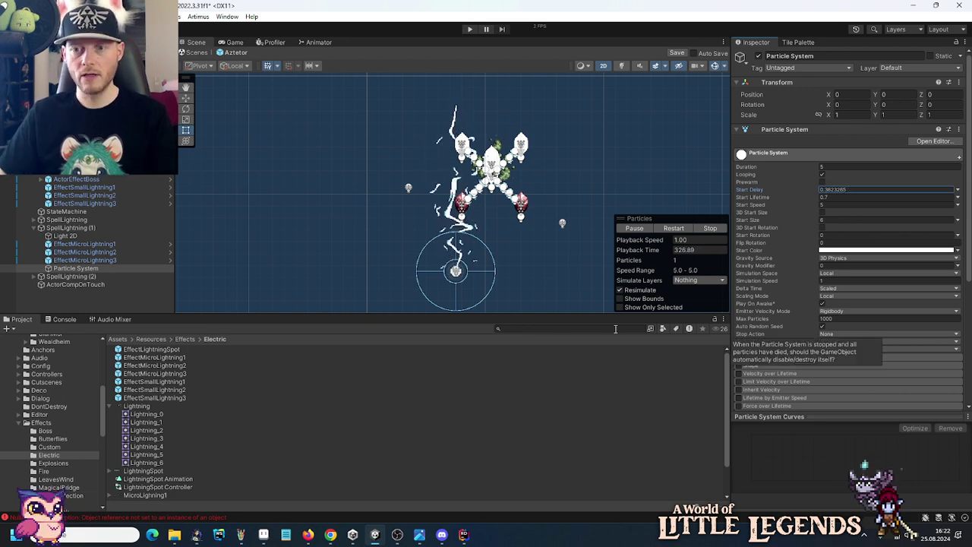
Turn off Prewarm on the SpellLightning (2) particle system and set its Start Delay to about 0.833.
{"action": "left_click", "coordinate": [39, 277]}
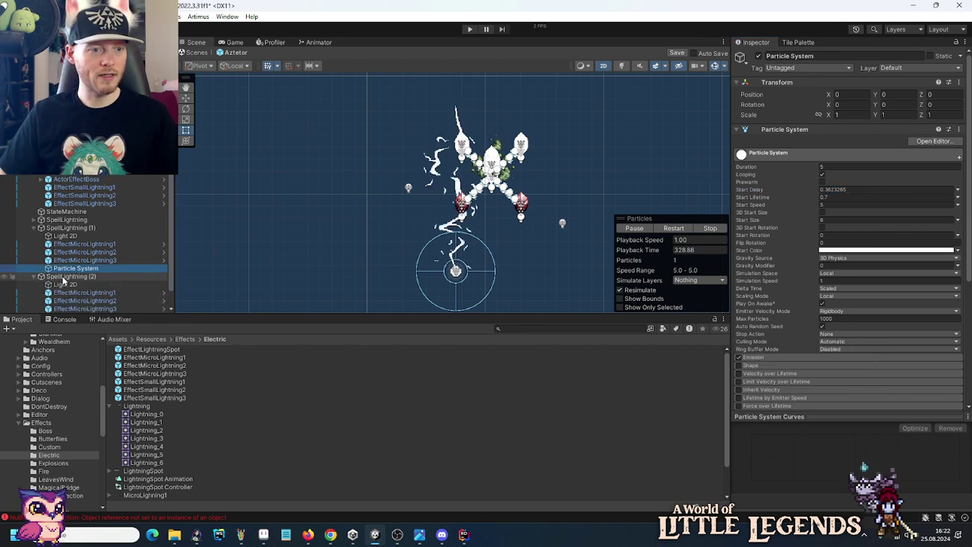
{"action": "left_click", "coordinate": [66, 277]}
{"action": "scroll", "coordinate": [57, 295], "scroll_direction": "down", "scroll_amount": 1}
{"action": "left_click", "coordinate": [57, 301]}
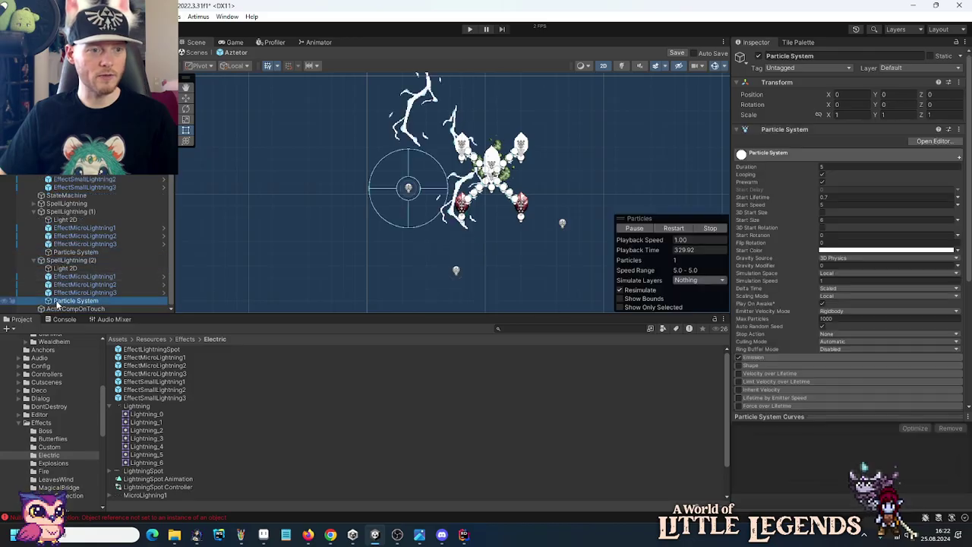
{"action": "left_click", "coordinate": [841, 190]}
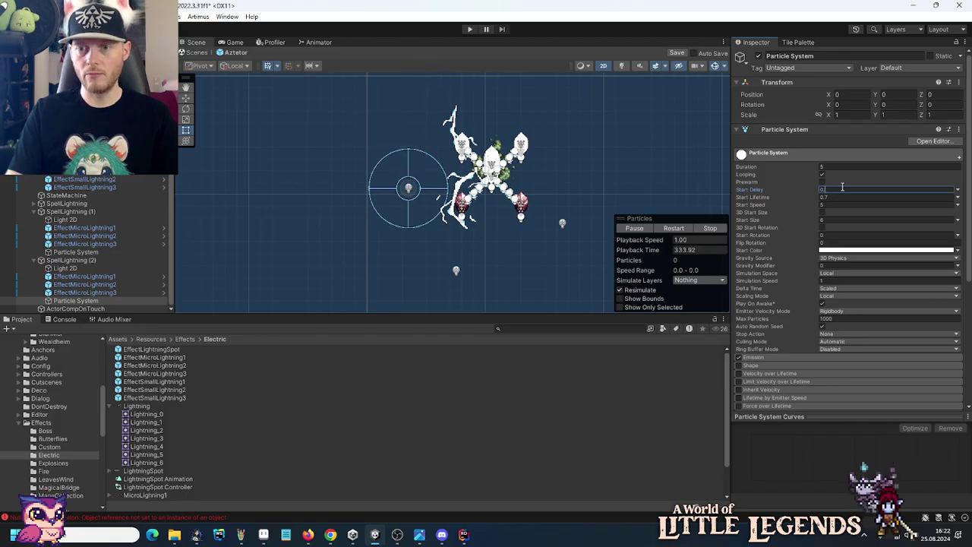
{"action": "type", "text": "326345324"}
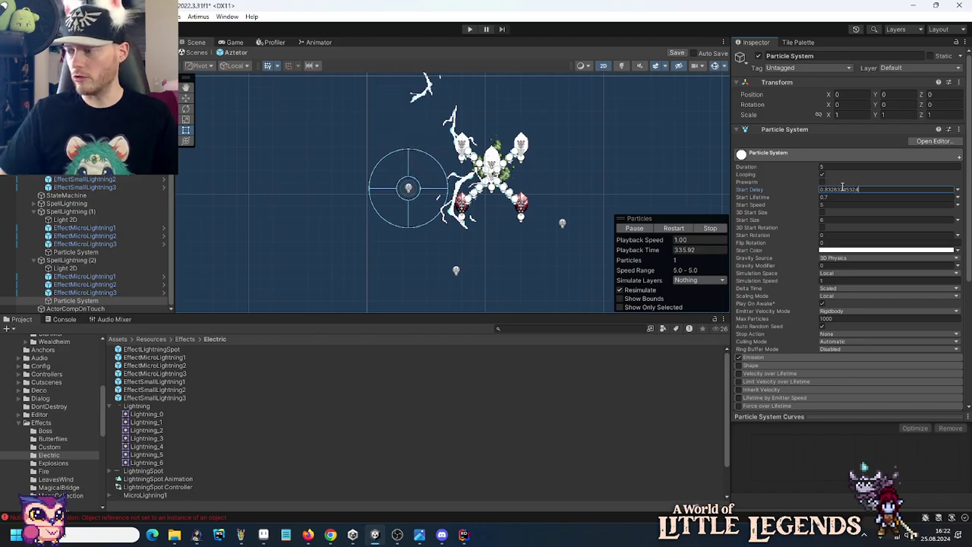
{"action": "key", "text": "Return"}
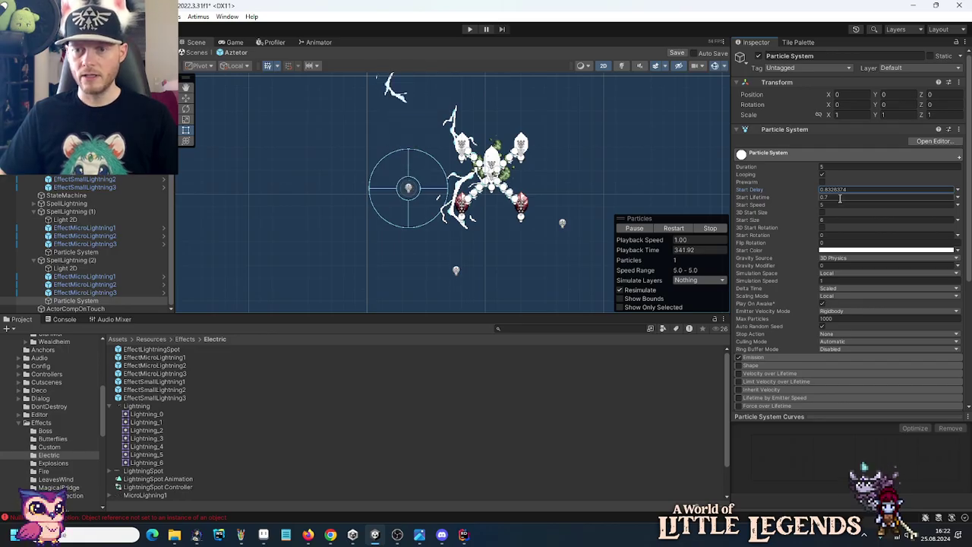
Set the emission Rate over Time of the SpellLightning (2) particle system to about 1.13.
{"action": "left_click", "coordinate": [760, 357]}
{"action": "left_click", "coordinate": [841, 365]}
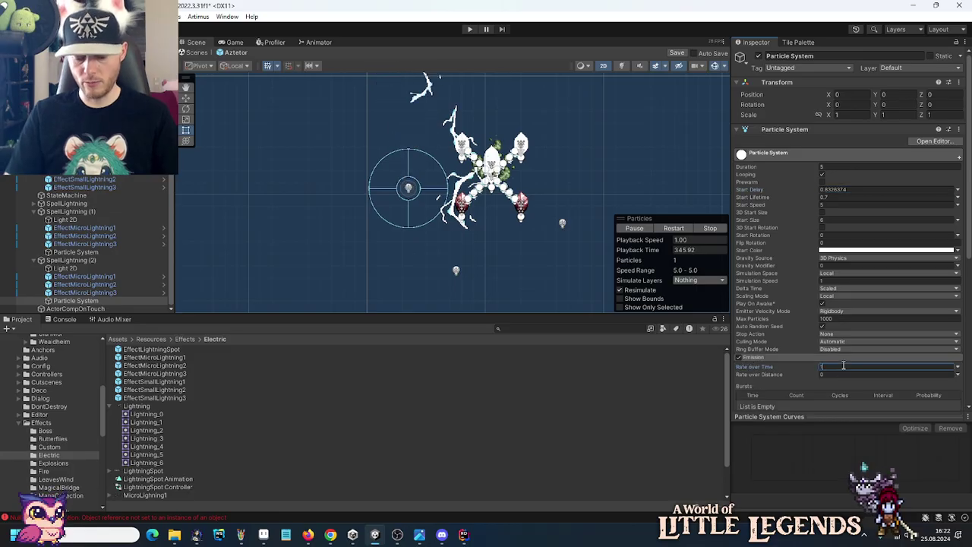
{"action": "type", "text": ".1267453745"}
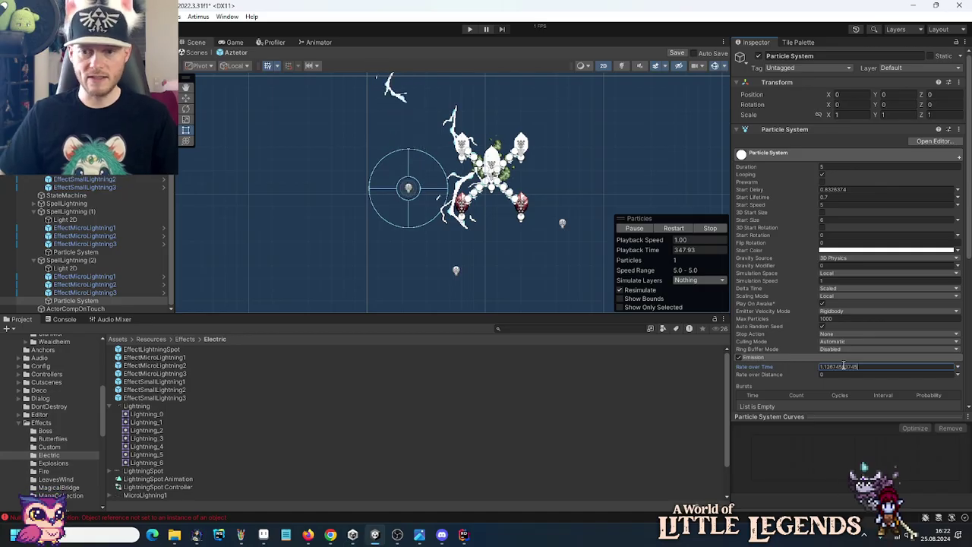
Set the emission Rate over Time of the SpellLightning (1) particle system to 0.9843432.
{"action": "left_click", "coordinate": [76, 252]}
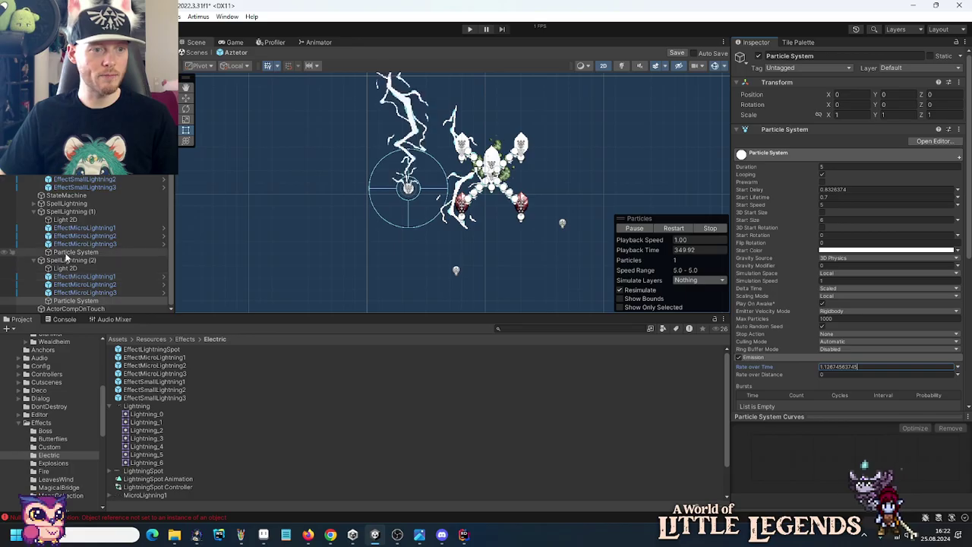
{"action": "left_click", "coordinate": [754, 357]}
{"action": "left_click", "coordinate": [843, 367]}
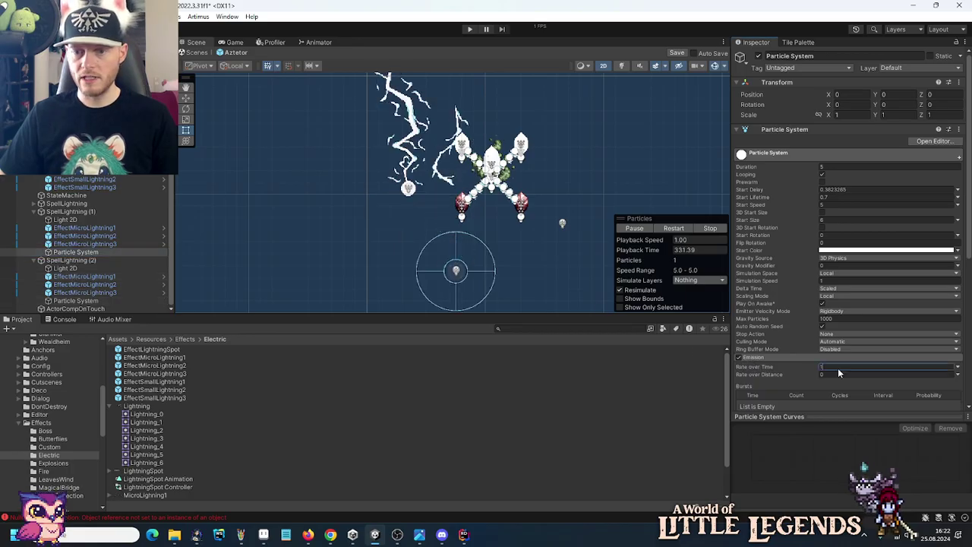
{"action": "type", "text": "0.0"}
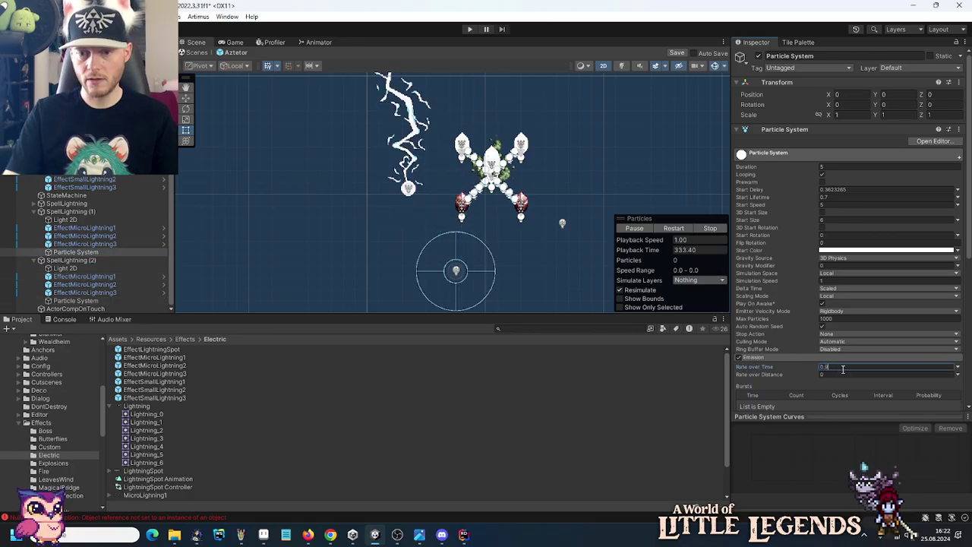
{"action": "type", "text": "843432"}
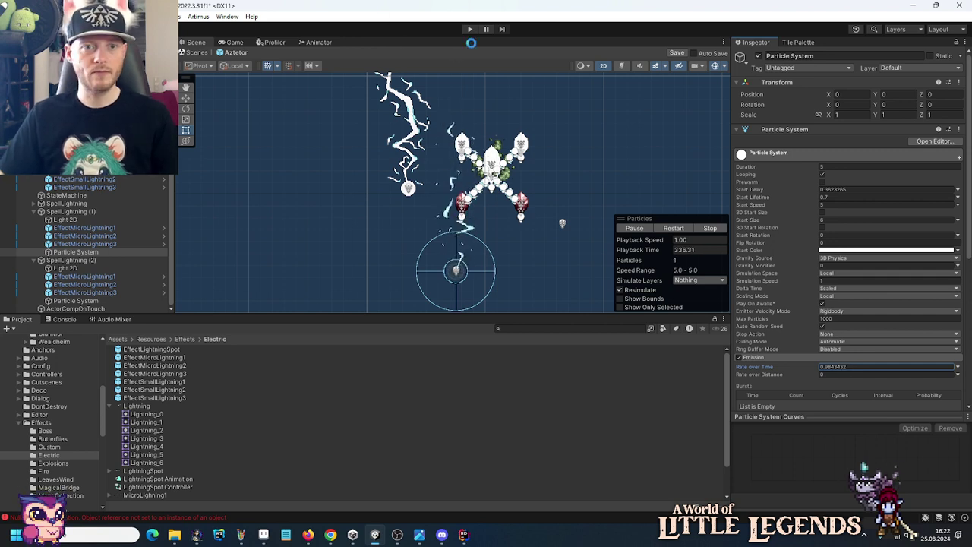
Run the game in Play mode, load the Mana Collectors save and continue into the world.
{"action": "left_click", "coordinate": [470, 29]}
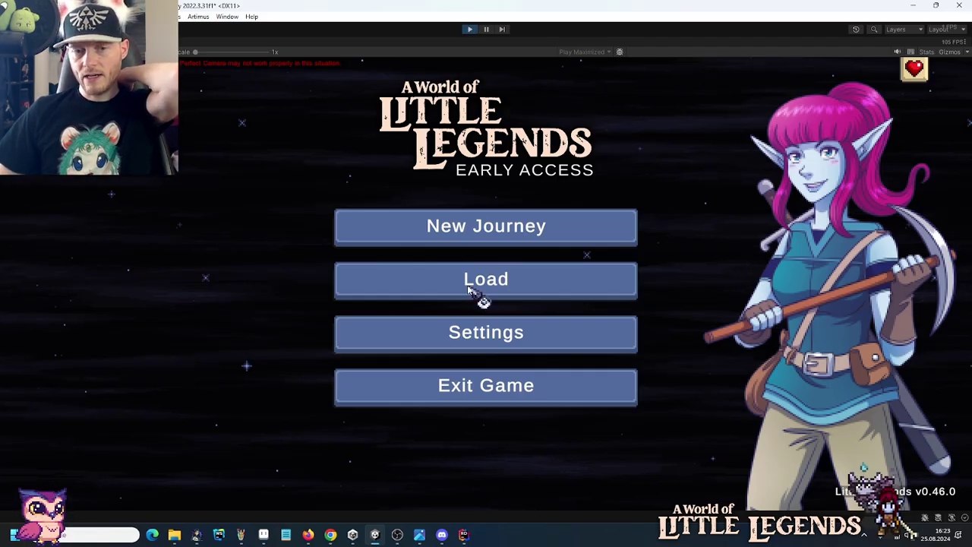
{"action": "left_click", "coordinate": [433, 283]}
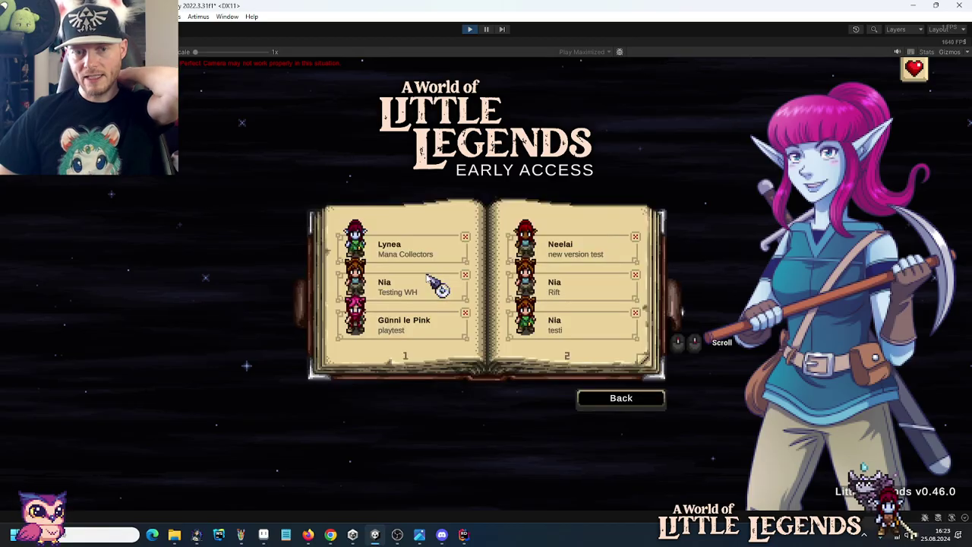
{"action": "left_click", "coordinate": [407, 256]}
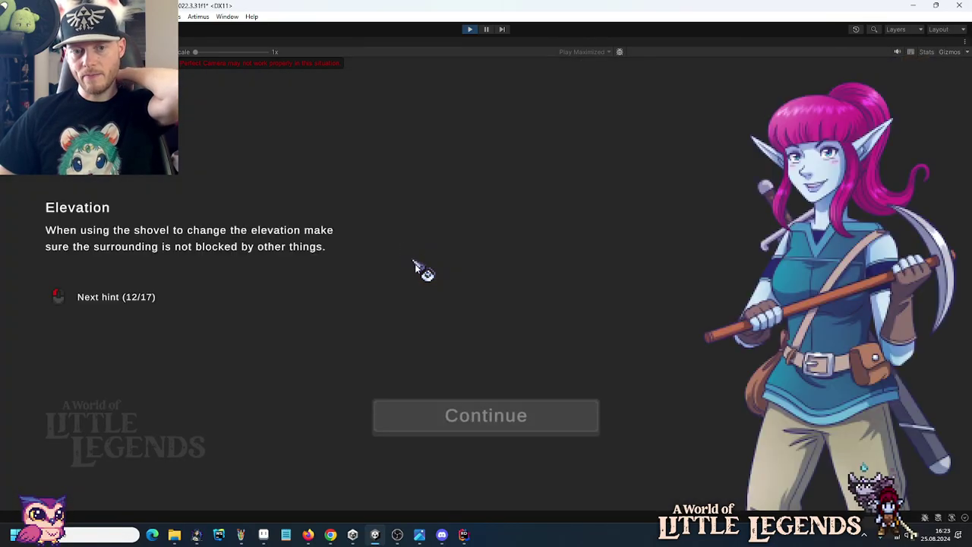
{"action": "left_click", "coordinate": [486, 420]}
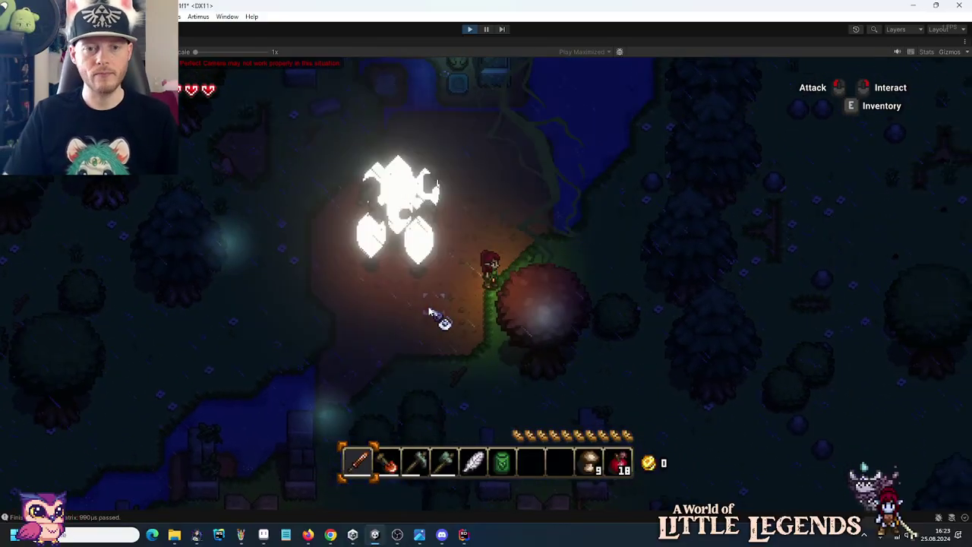
Walk up and down beside the crystal boss to check the timing of the lightning strikes.
{"action": "key", "text": "w"}
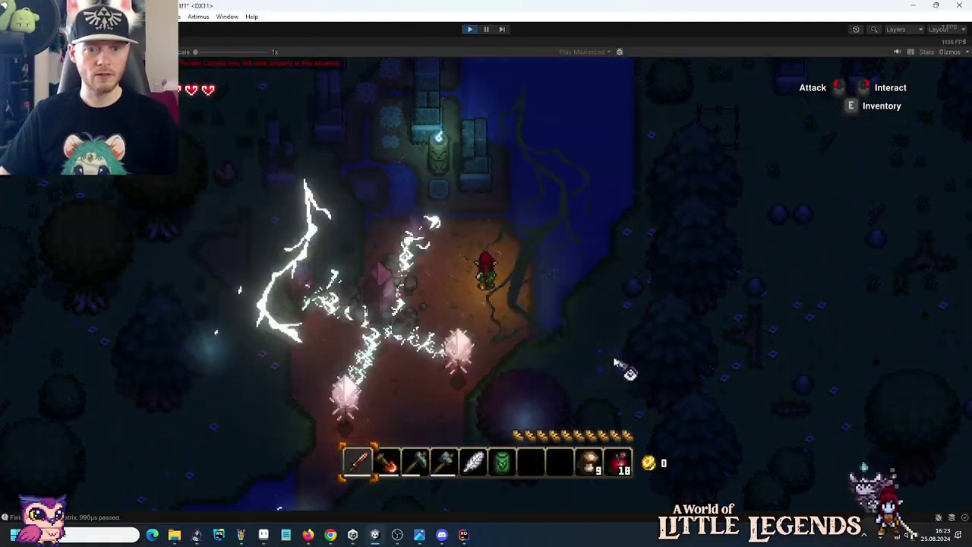
{"action": "key", "text": "s"}
{"action": "key", "text": "s"}
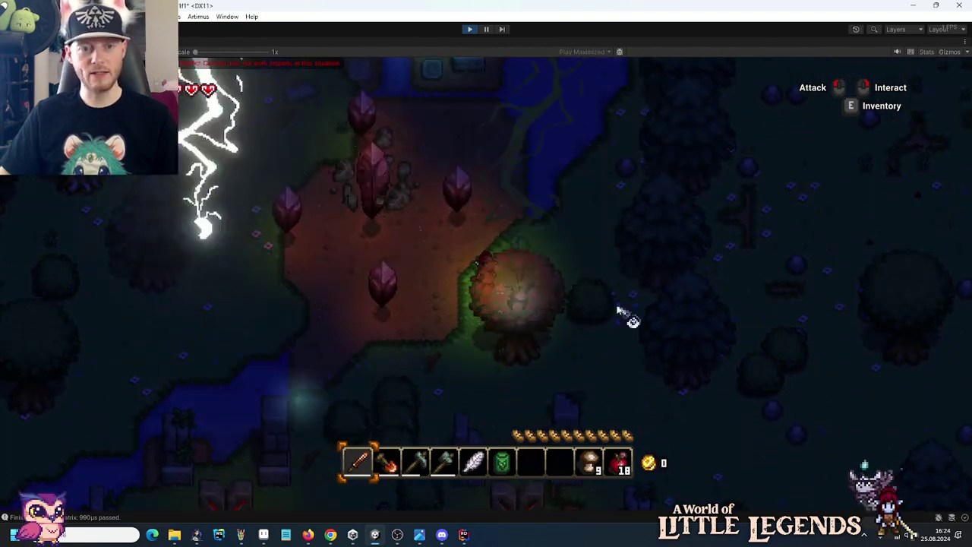
{"action": "key", "text": "w"}
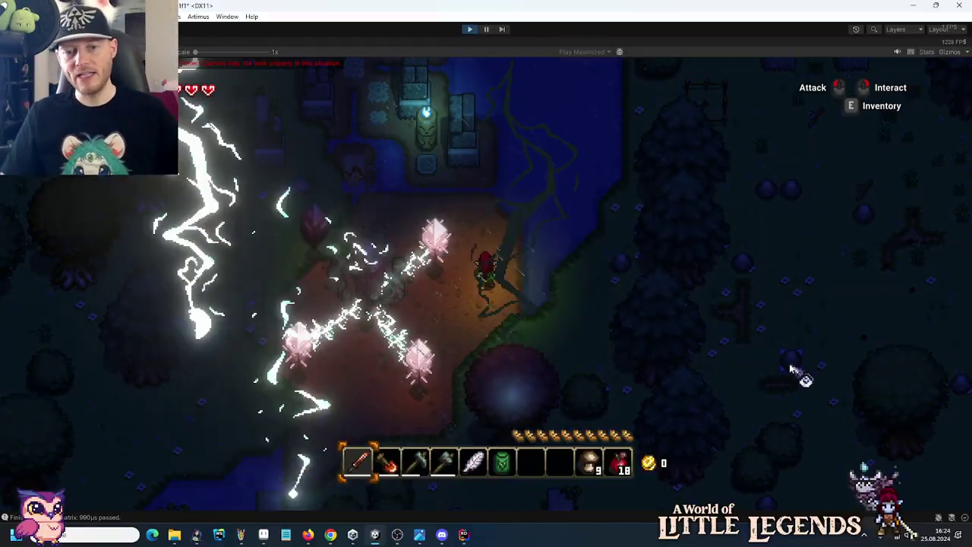
Chop down the apple tree beside the boss arena with the axe and re-equip the sword near the boss.
{"action": "scroll", "coordinate": [741, 343], "scroll_direction": "down", "scroll_amount": 3}
{"action": "key", "text": "s"}
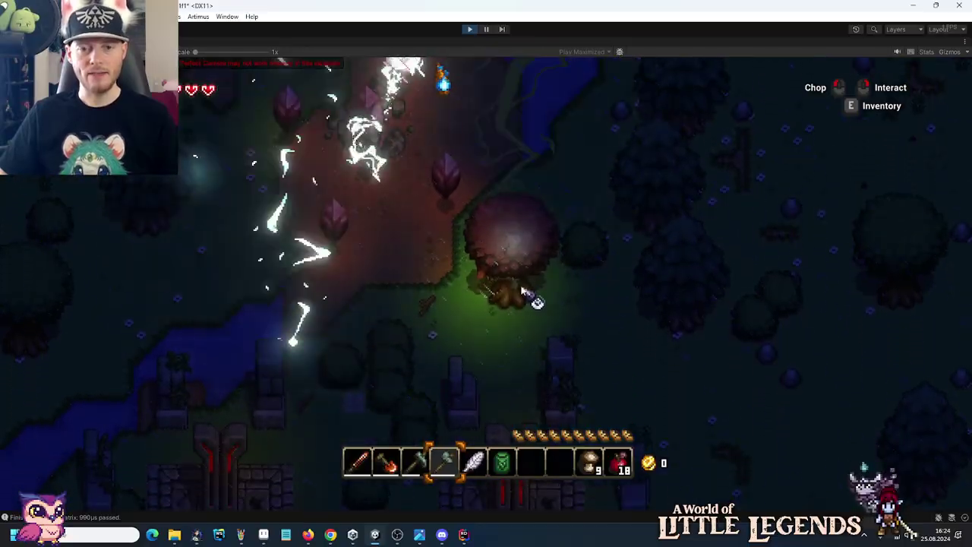
{"action": "left_click", "coordinate": [529, 296]}
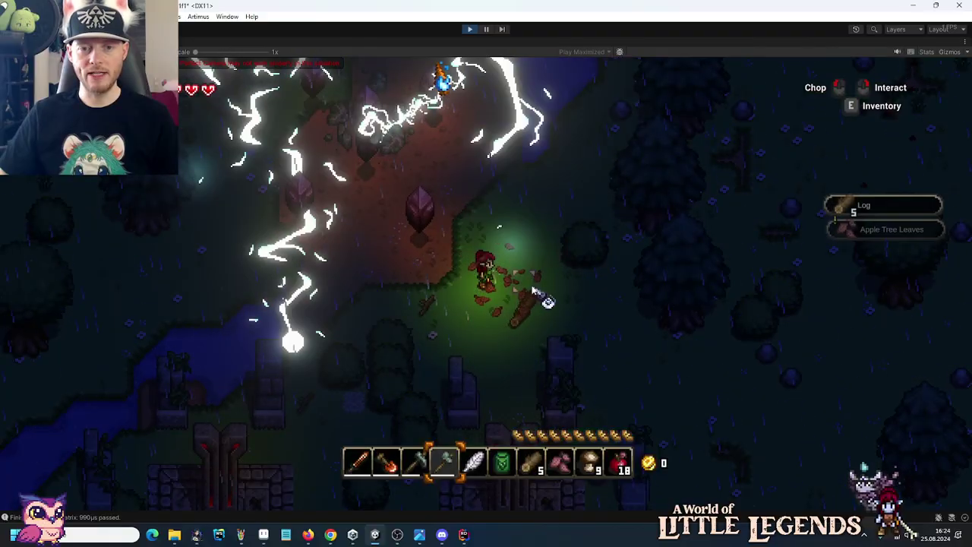
{"action": "key", "text": "w"}
{"action": "key", "text": "a"}
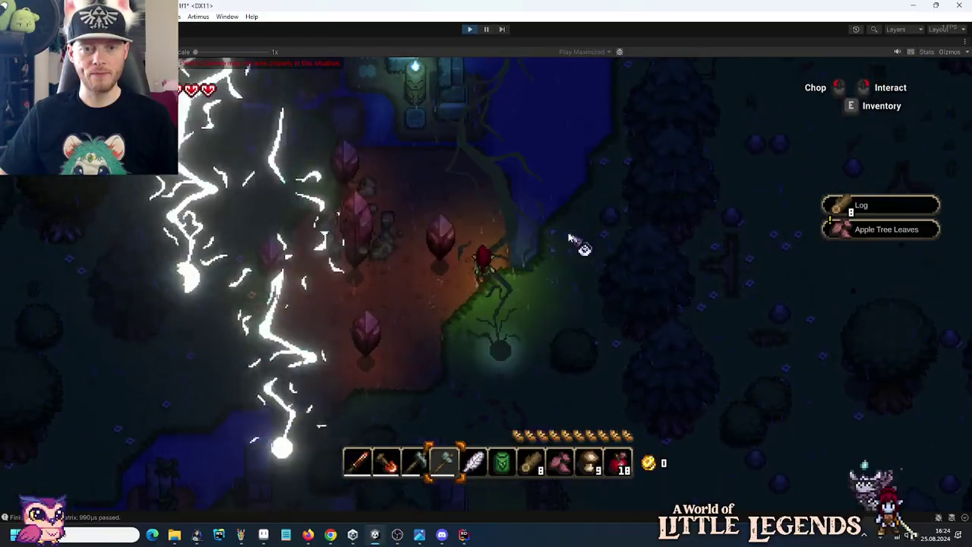
{"action": "scroll", "coordinate": [571, 239], "scroll_direction": "up", "scroll_amount": 1}
{"action": "scroll", "coordinate": [571, 240], "scroll_direction": "up", "scroll_amount": 2}
Move around the area where the tree stood to examine all three lightning strike spots around the boss.
{"action": "key", "text": "s"}
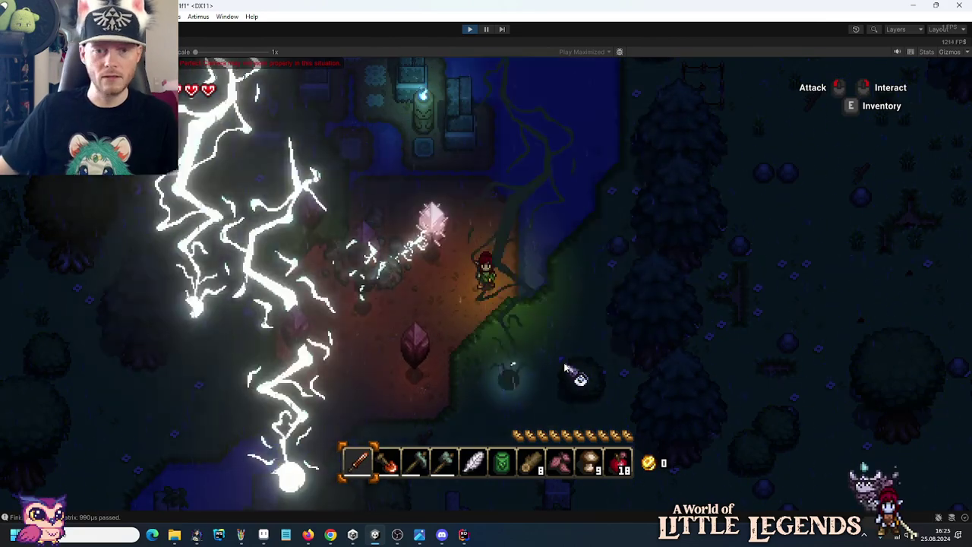
{"action": "key", "text": "d"}
{"action": "key", "text": "s"}
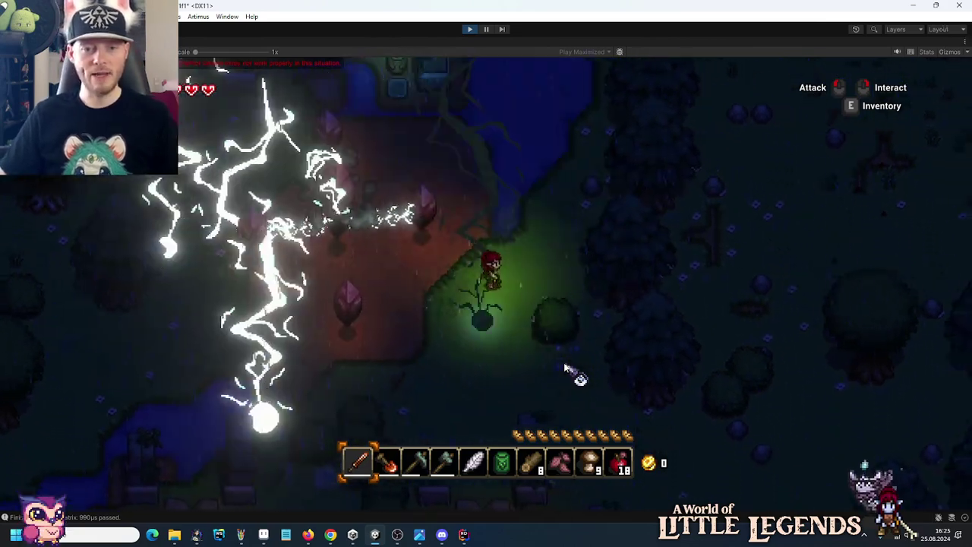
{"action": "key", "text": "d"}
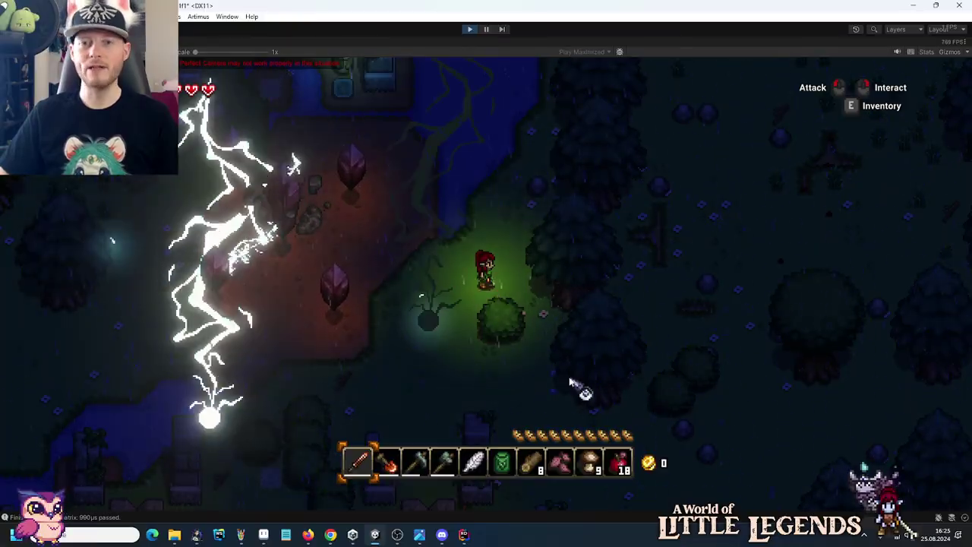
{"action": "key", "text": "w"}
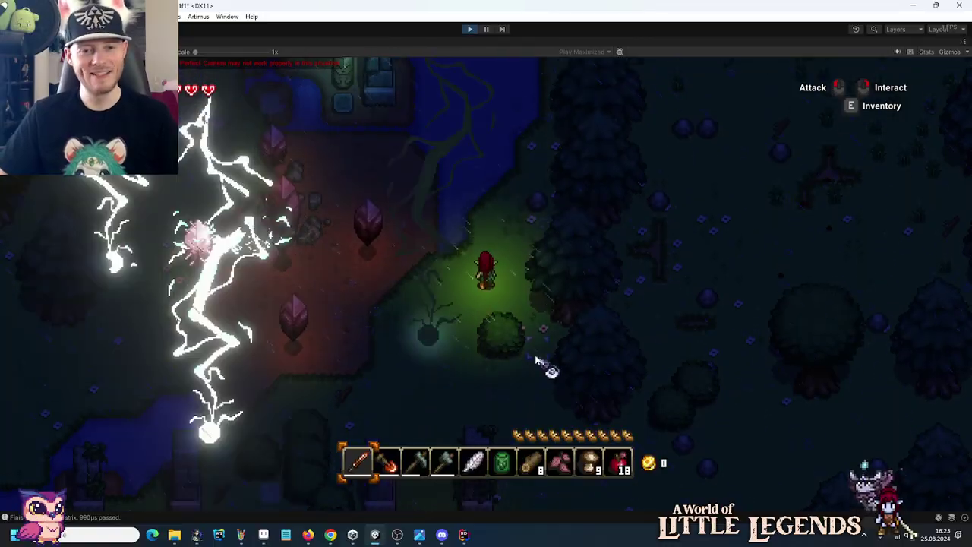
{"action": "key", "text": "a"}
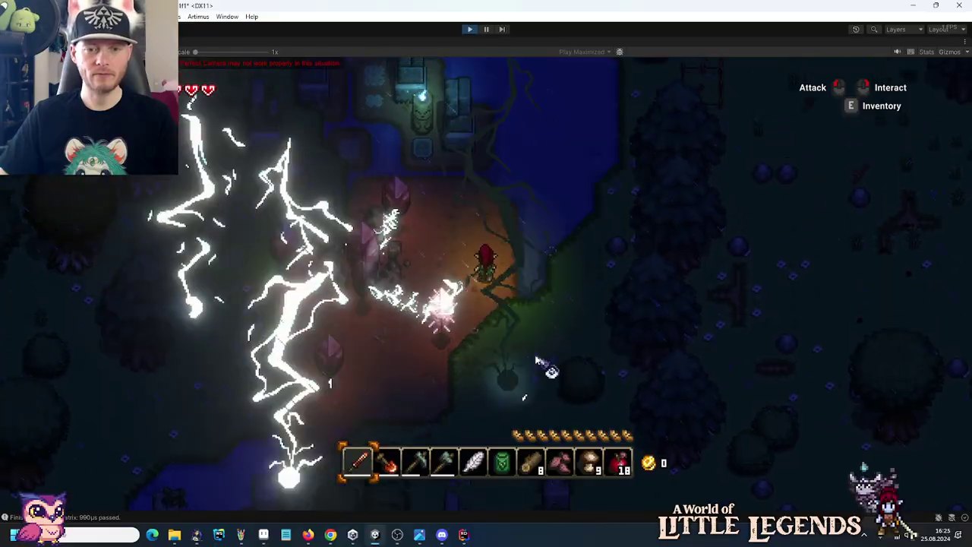
{"action": "key", "text": "s"}
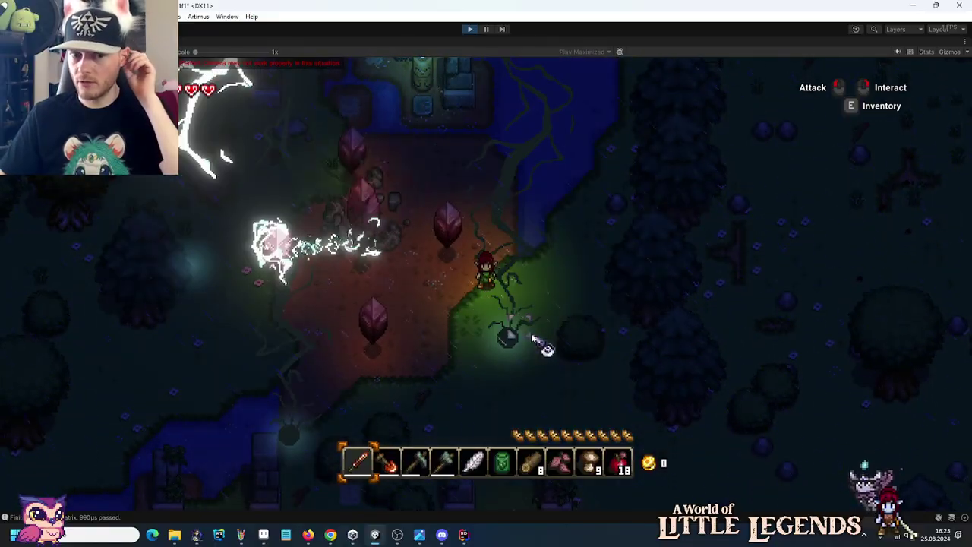
{"action": "key", "text": "w"}
{"action": "key", "text": "d"}
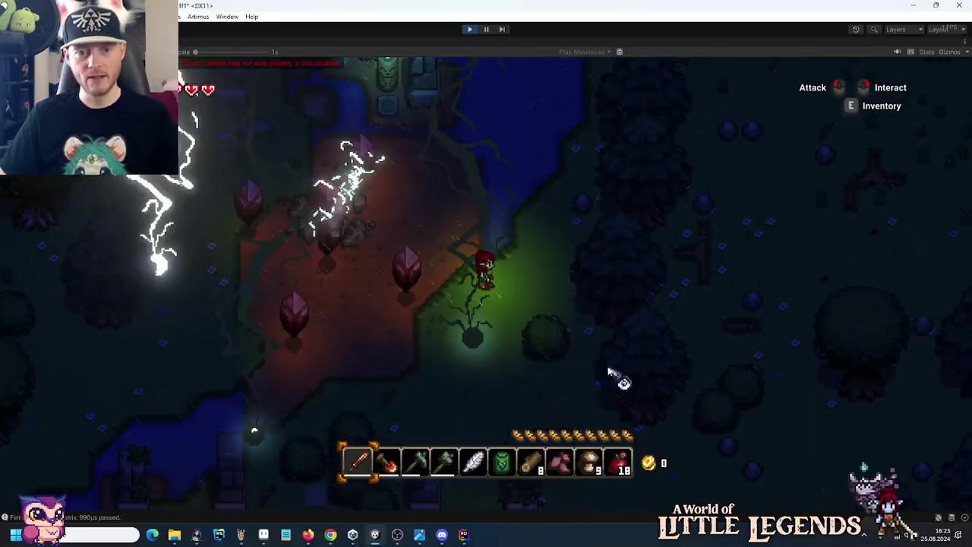
{"action": "key", "text": "w"}
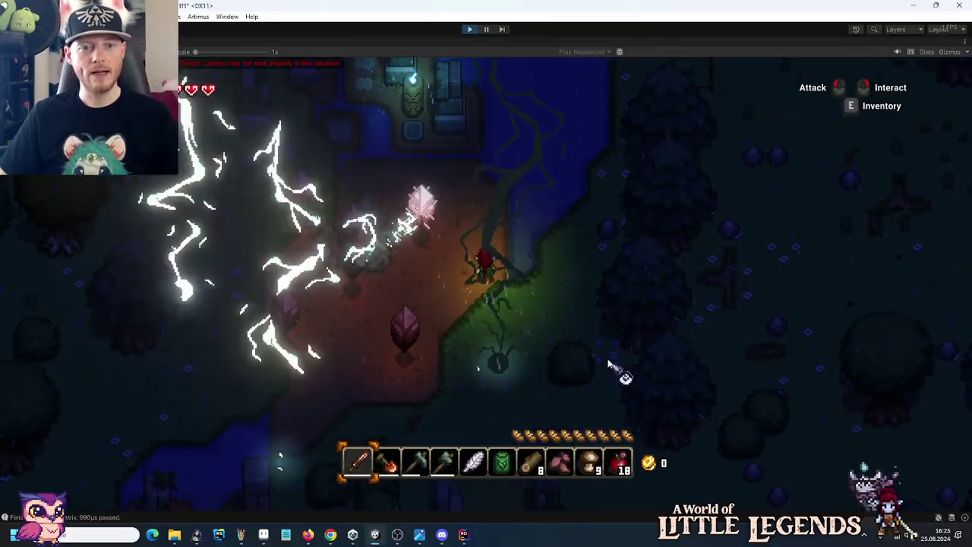
Walk up and down along the boss arena's edge to examine the lightning strikes' timing and positions.
{"action": "key", "text": "s"}
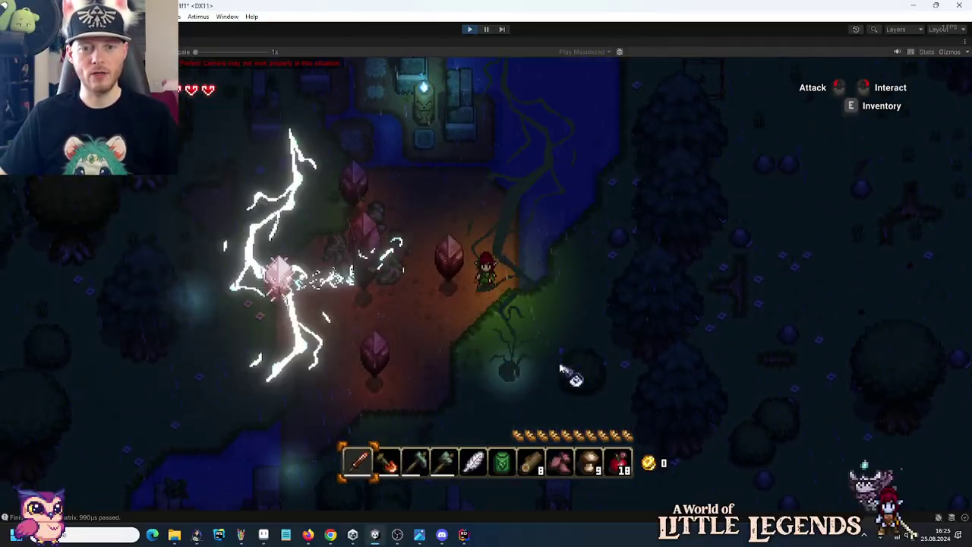
{"action": "key", "text": "s"}
{"action": "key", "text": "d"}
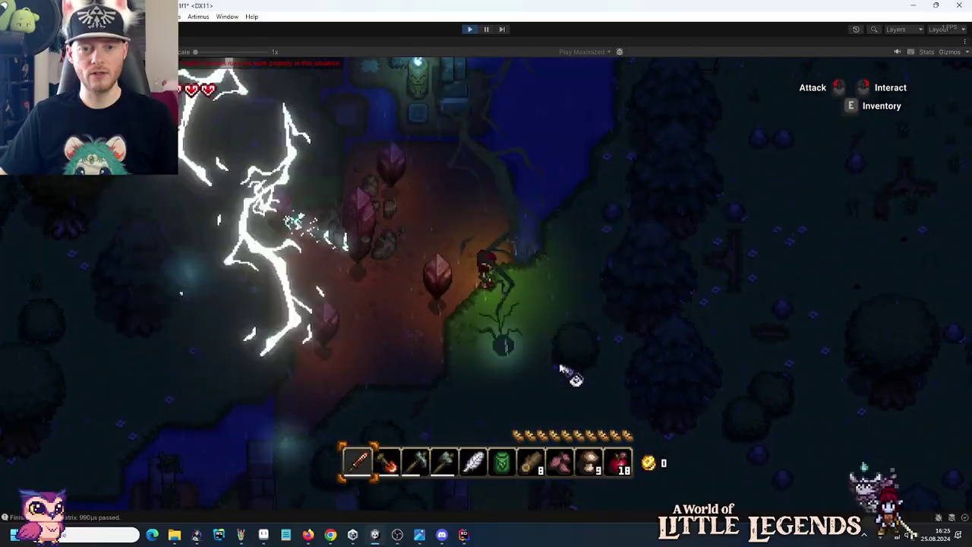
{"action": "key", "text": "w"}
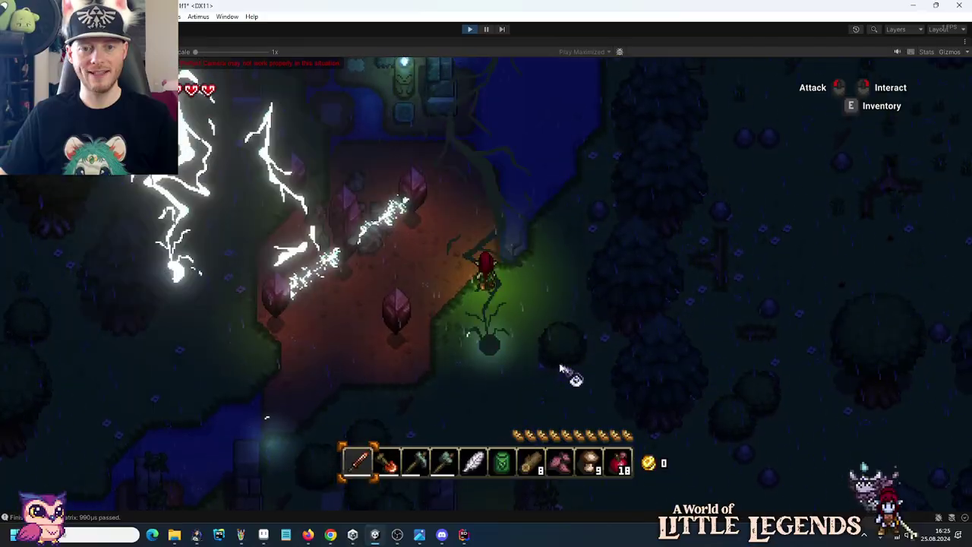
{"action": "key", "text": "w"}
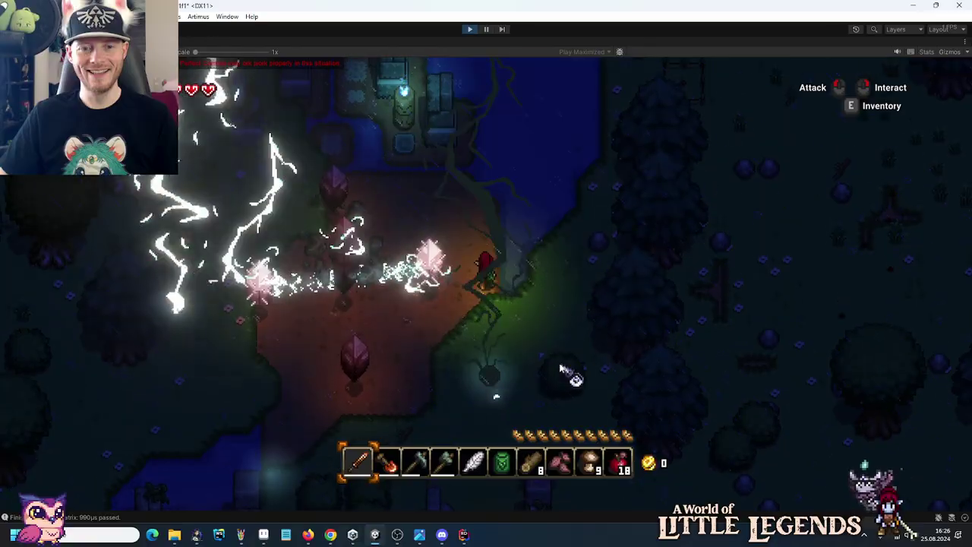
{"action": "key", "text": "s"}
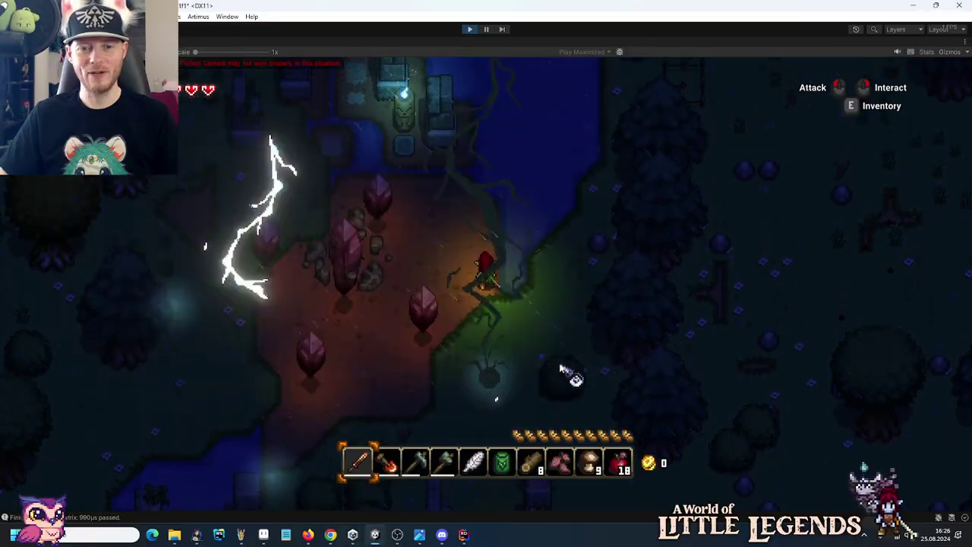
{"action": "key", "text": "w"}
{"action": "key", "text": "w"}
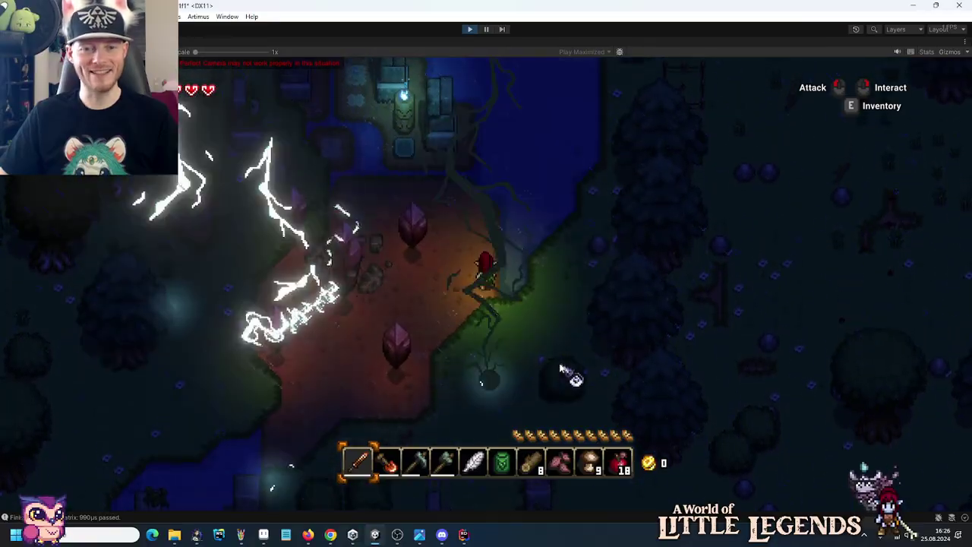
{"action": "key", "text": "a"}
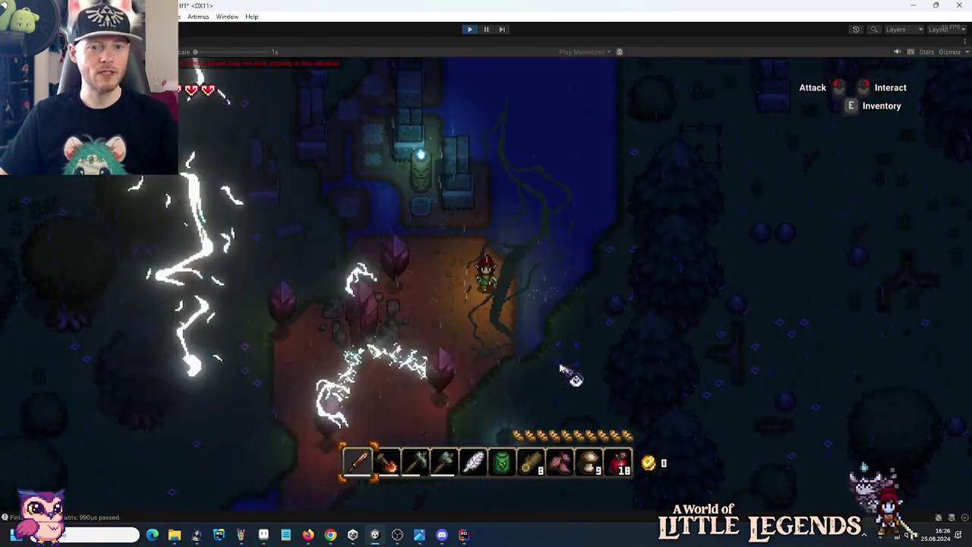
{"action": "key", "text": "s"}
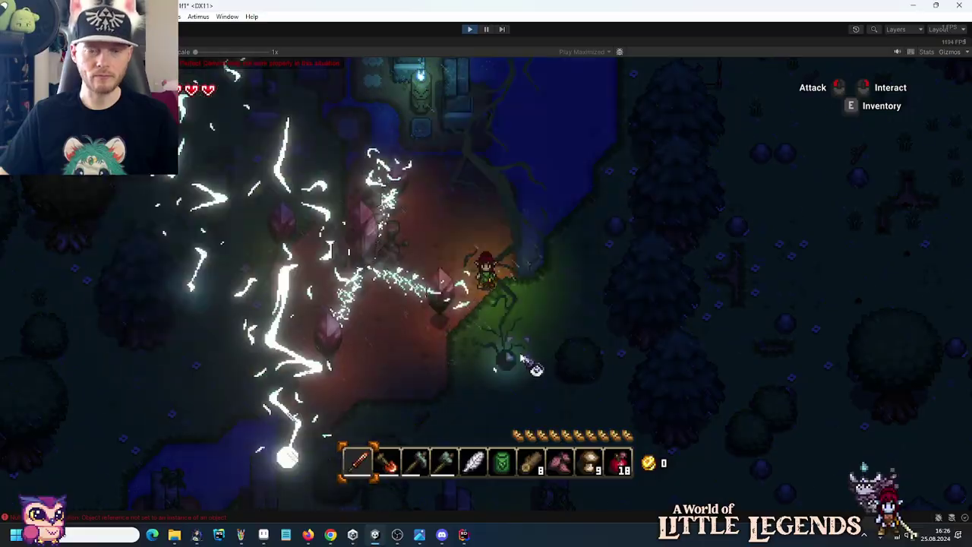
{"action": "key", "text": "w"}
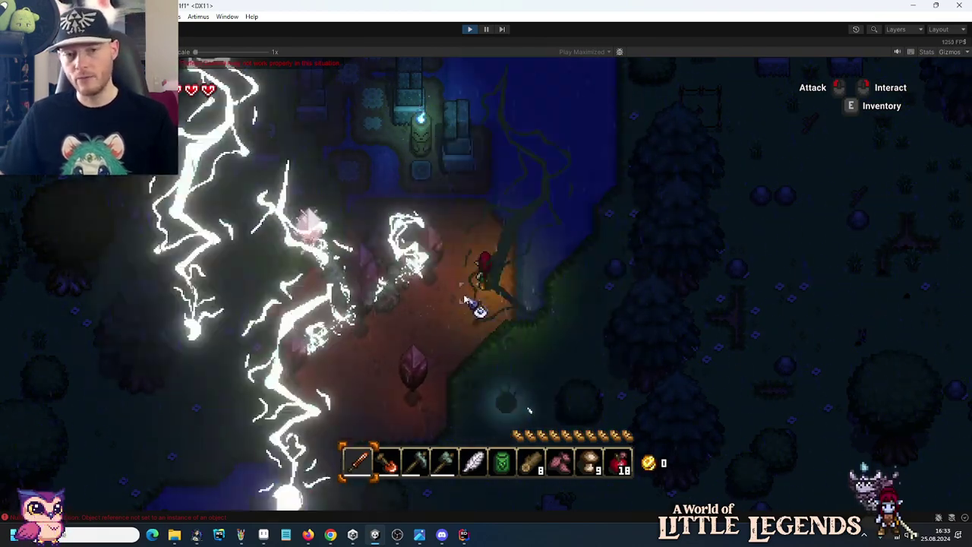
Move in close to the circling crystals and back again to observe the lightning strikes around the boss.
{"action": "key", "text": "s"}
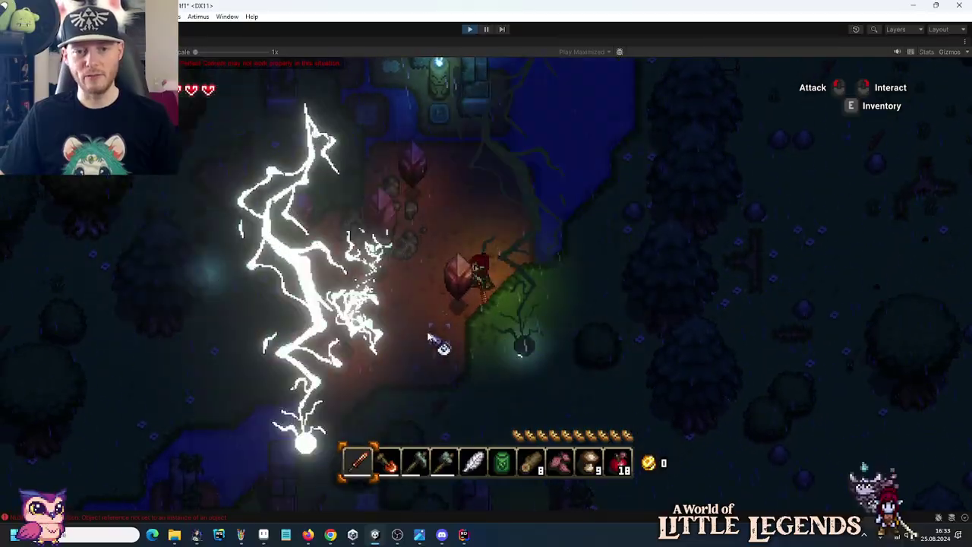
{"action": "key", "text": "s"}
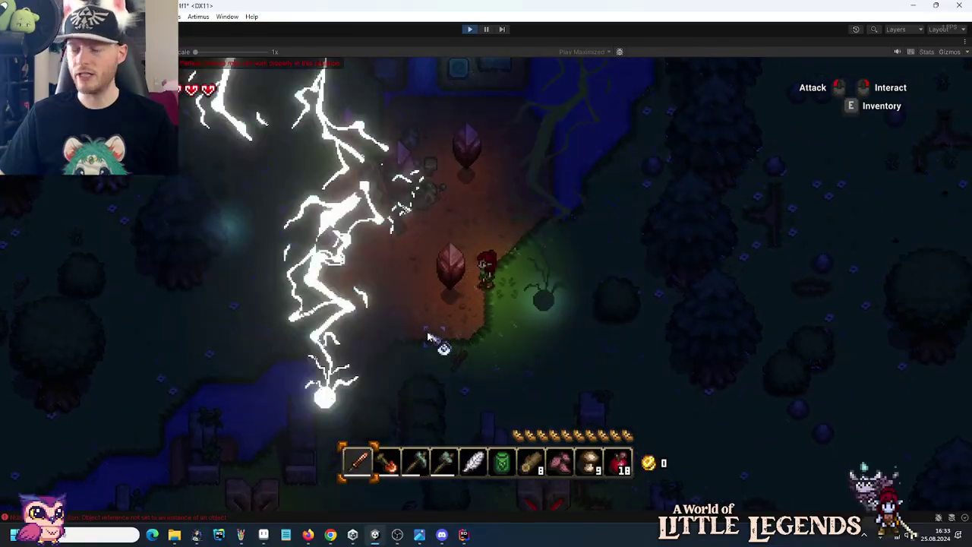
{"action": "key", "text": "w"}
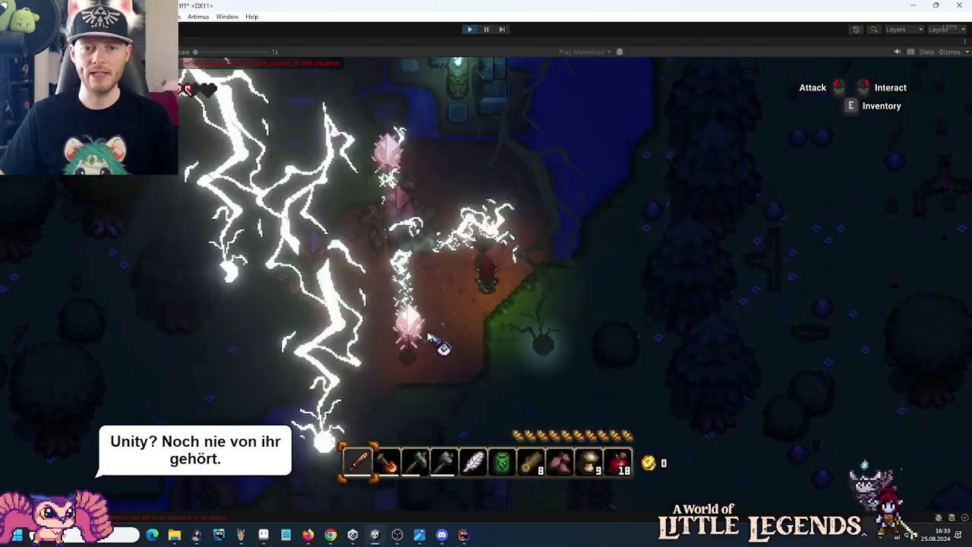
{"action": "key", "text": "d"}
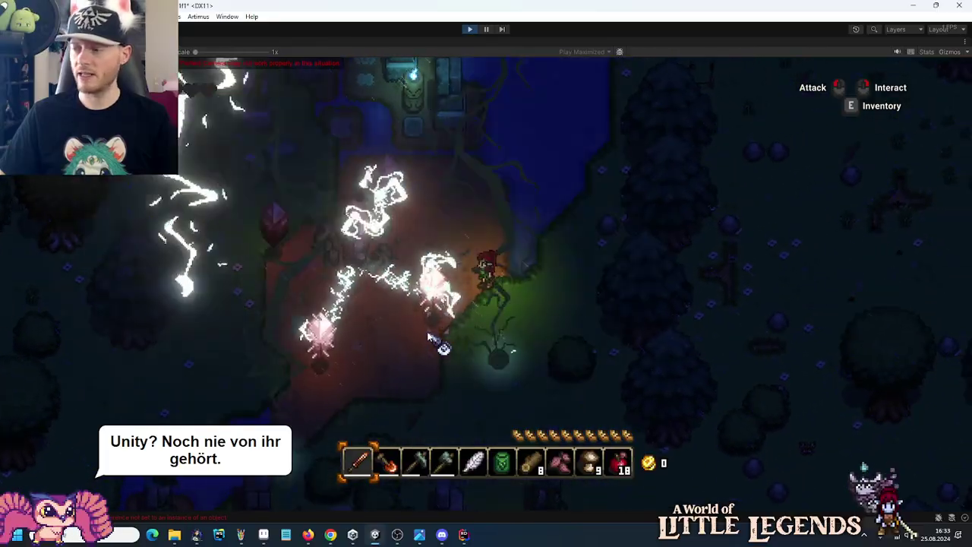
{"action": "key", "text": "w"}
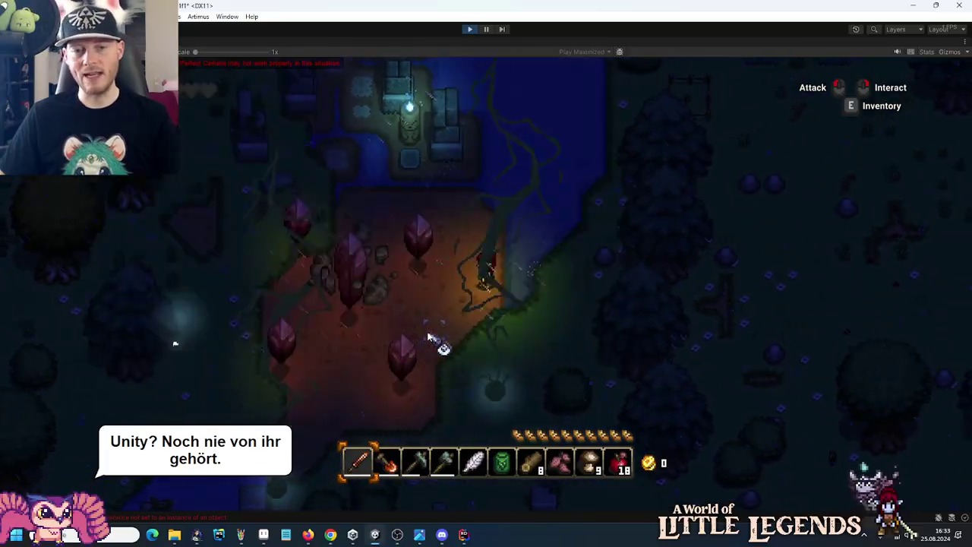
{"action": "key", "text": "a"}
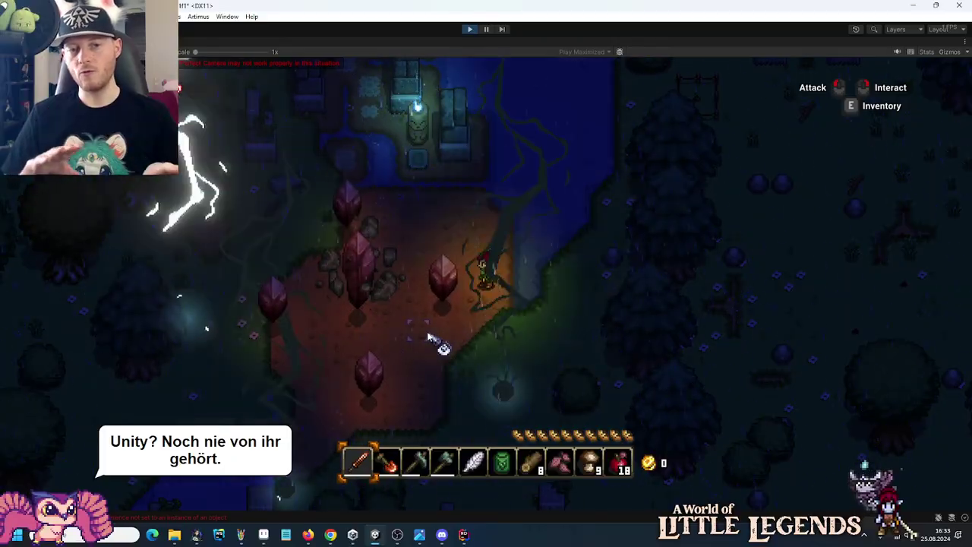
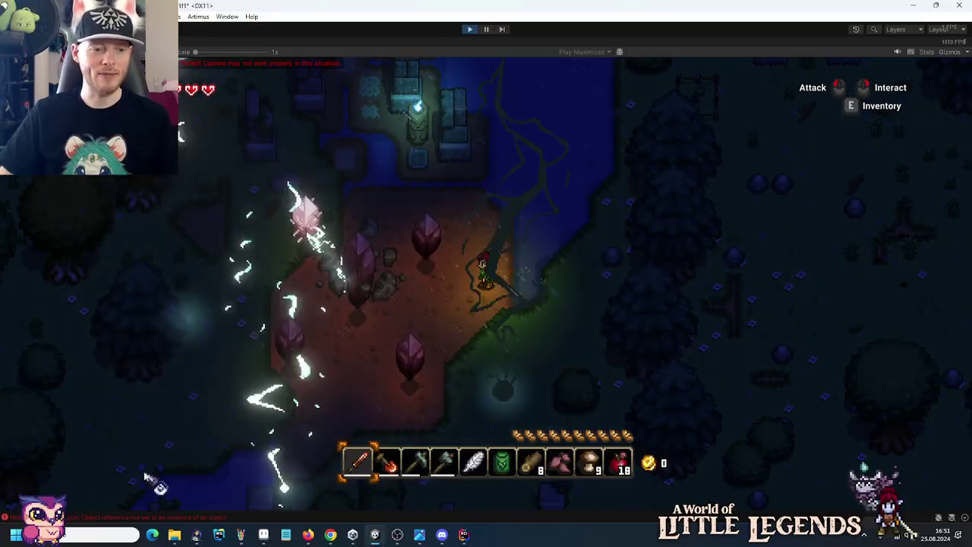
Review the logged errors in the Console and exit Play mode.
{"action": "left_click", "coordinate": [152, 517]}
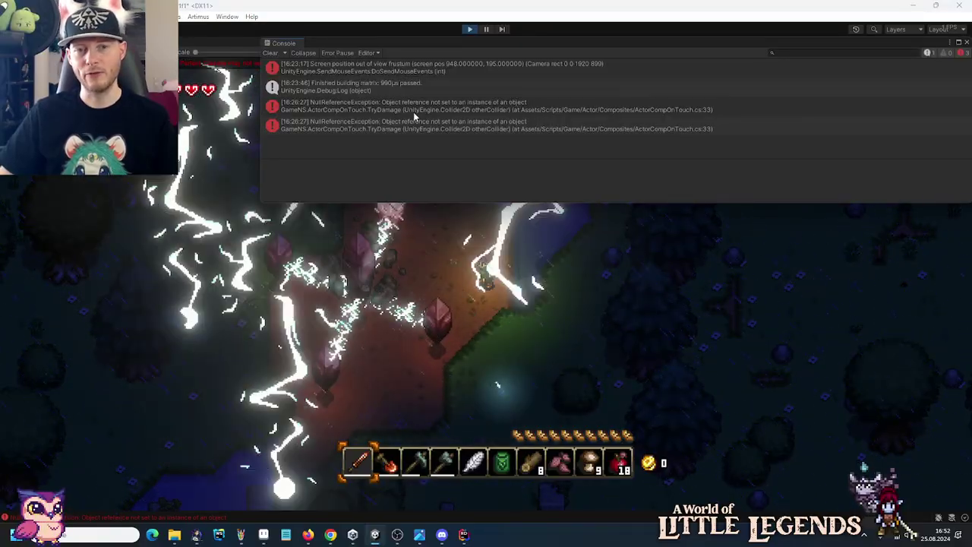
{"action": "left_click", "coordinate": [403, 336]}
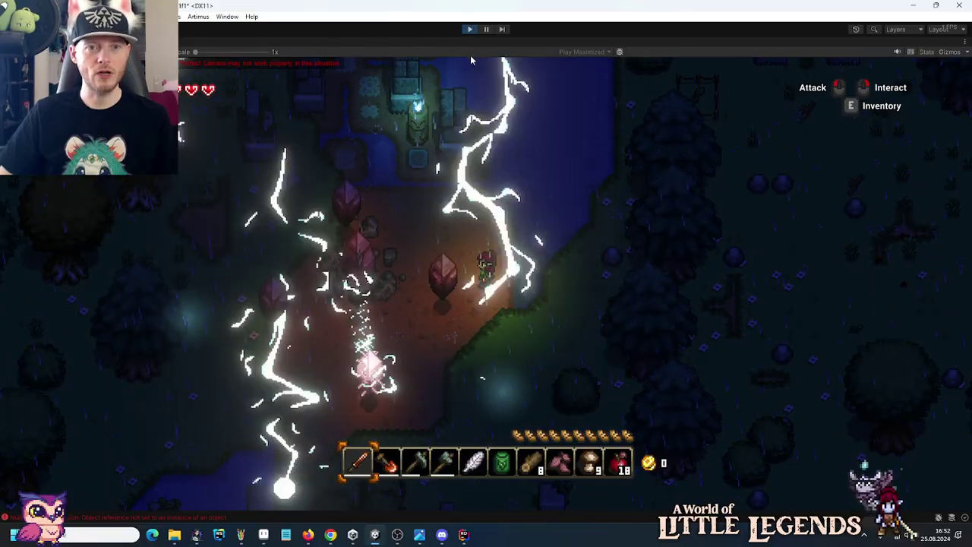
{"action": "left_click", "coordinate": [470, 29]}
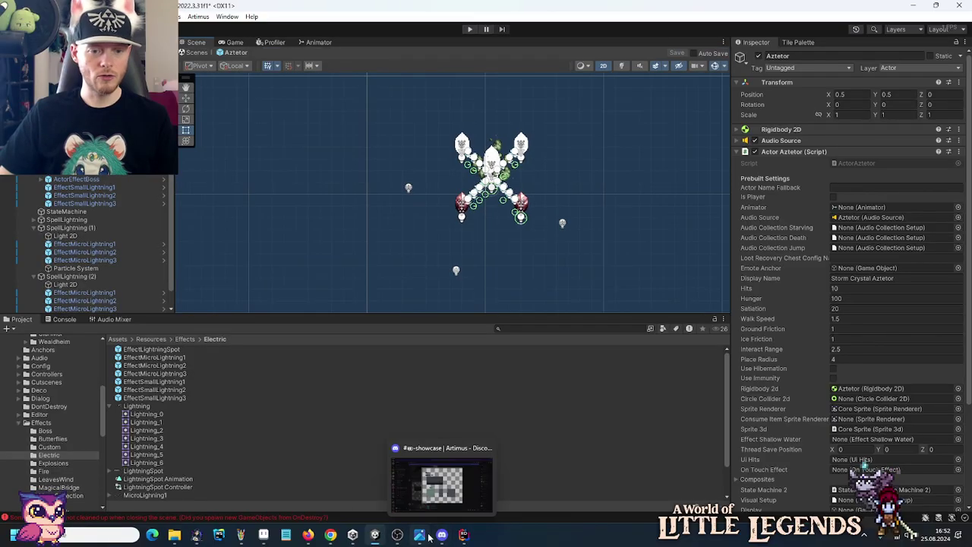
Close the Lightning.gif viewer and switch to Discord to examine the newest barrier picture in the showcase channel at full size.
{"action": "left_click", "coordinate": [420, 534]}
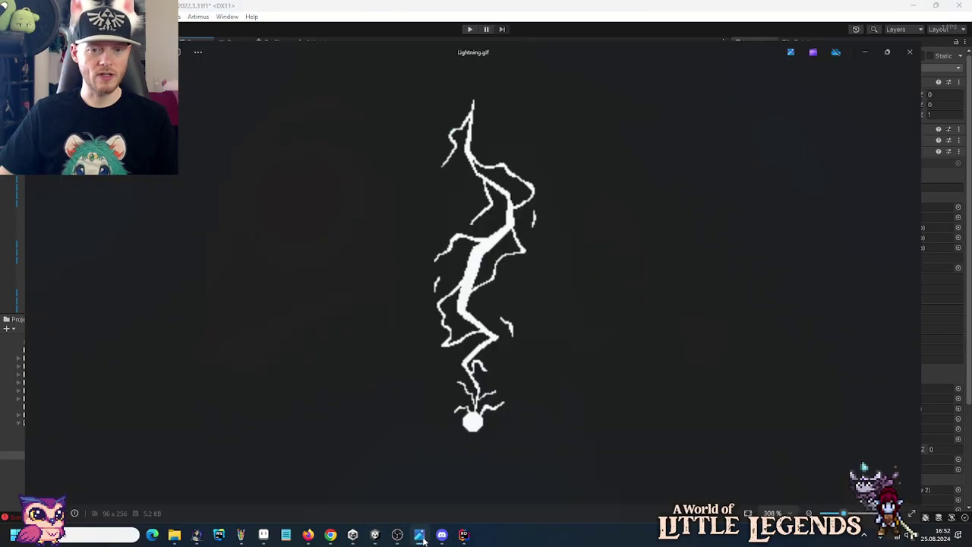
{"action": "left_click", "coordinate": [910, 51]}
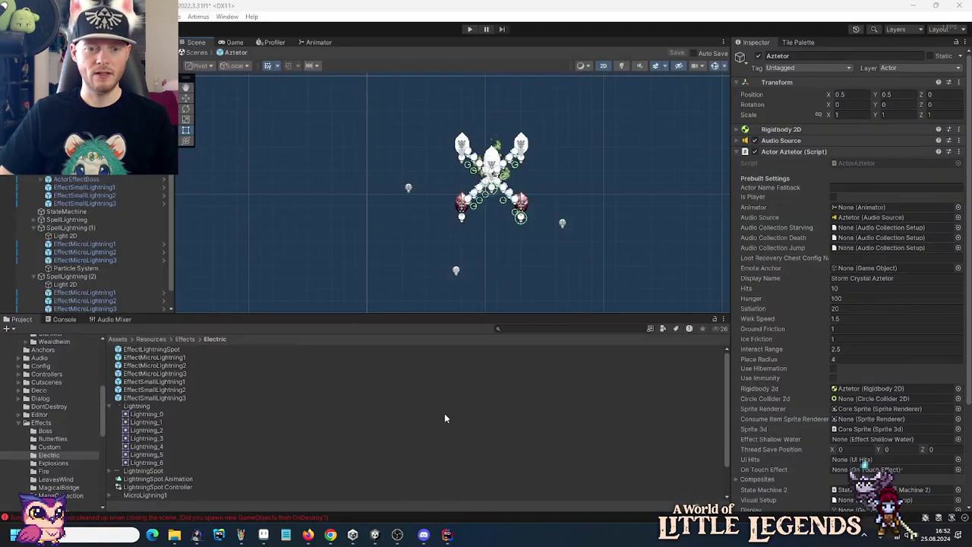
{"action": "left_click", "coordinate": [419, 534]}
{"action": "left_click", "coordinate": [807, 330]}
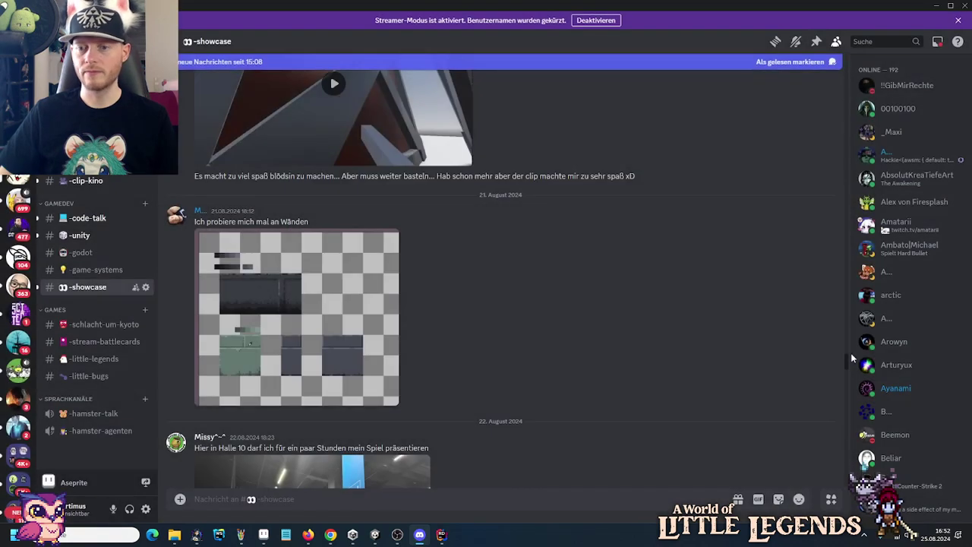
{"action": "scroll", "coordinate": [597, 451], "scroll_direction": "down", "scroll_amount": 10}
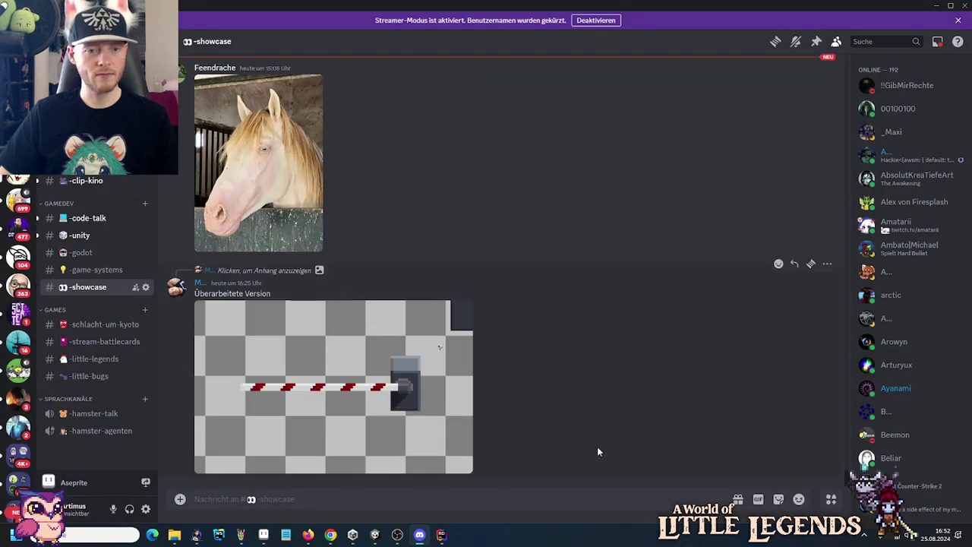
{"action": "left_click", "coordinate": [280, 410]}
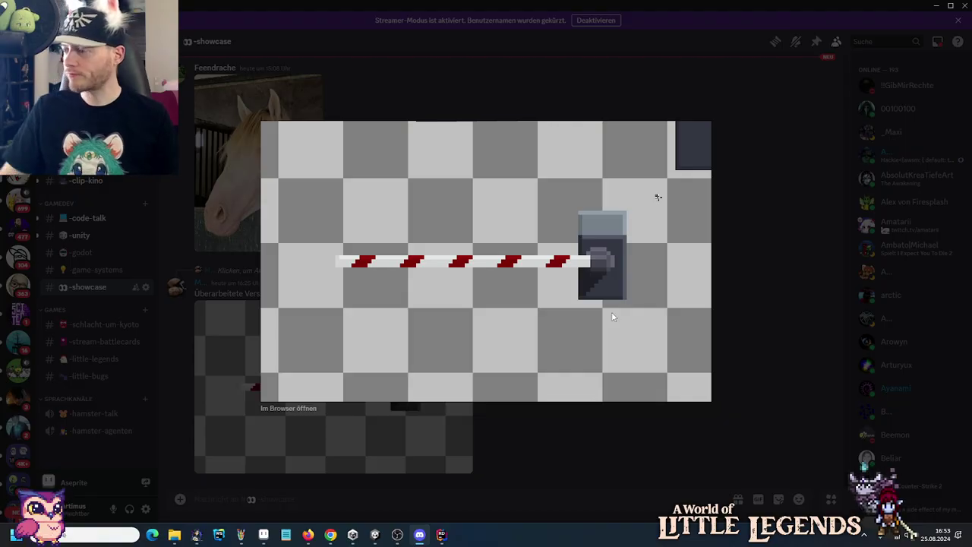
{"action": "left_click", "coordinate": [488, 491]}
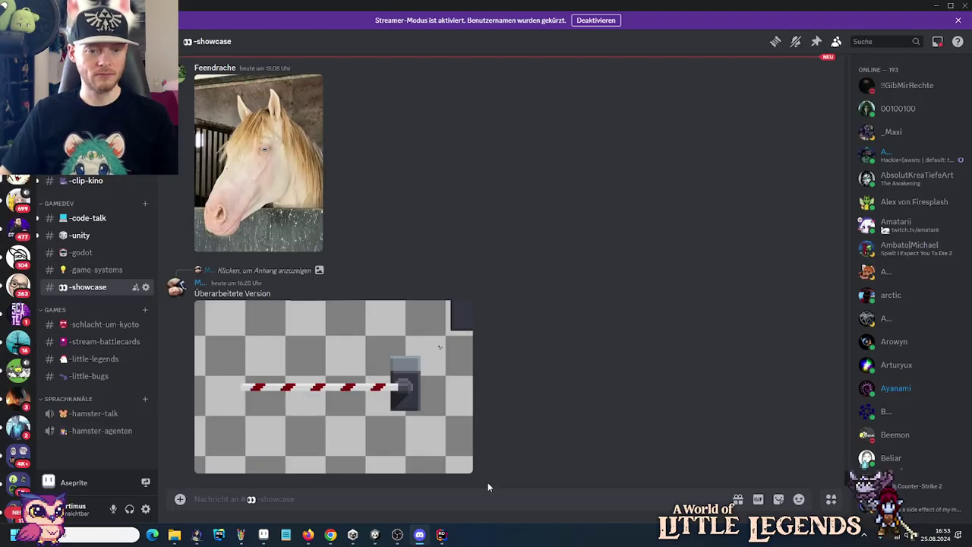
Switch to Aseprite to view frames 2 and 3 of Lightning-v2.gif and deselect the lightning frames in aztetor.png.
{"action": "left_click", "coordinate": [264, 535]}
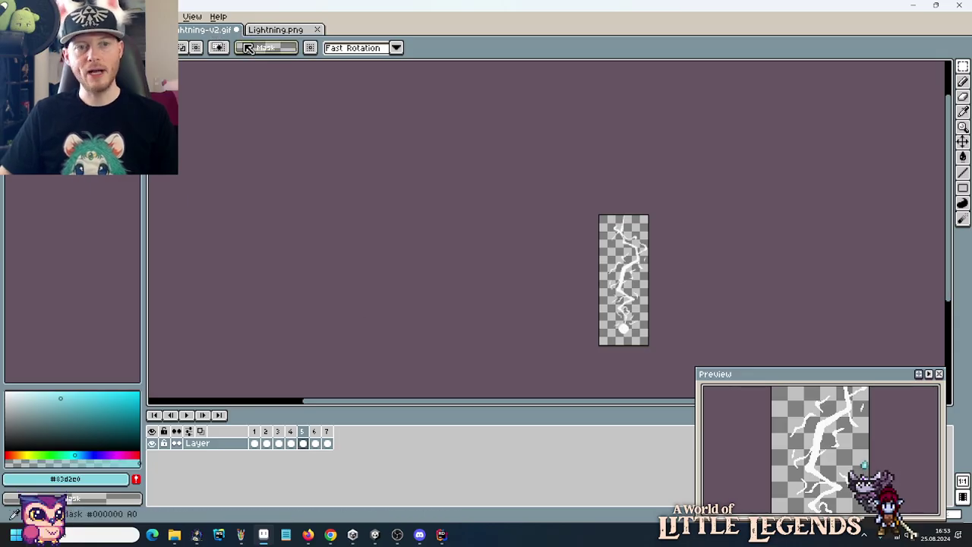
{"action": "key", "text": "ctrl+s"}
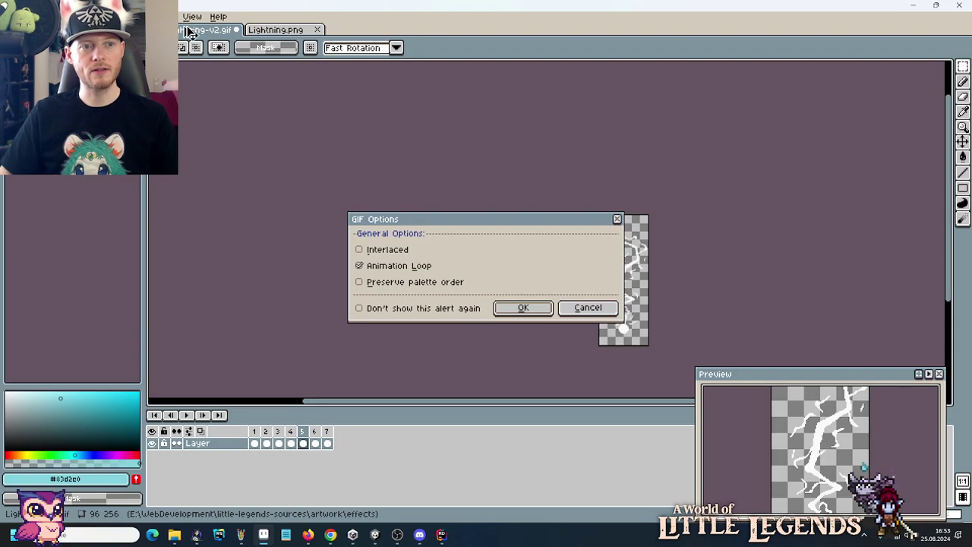
{"action": "left_click", "coordinate": [584, 305]}
{"action": "left_click", "coordinate": [266, 440]}
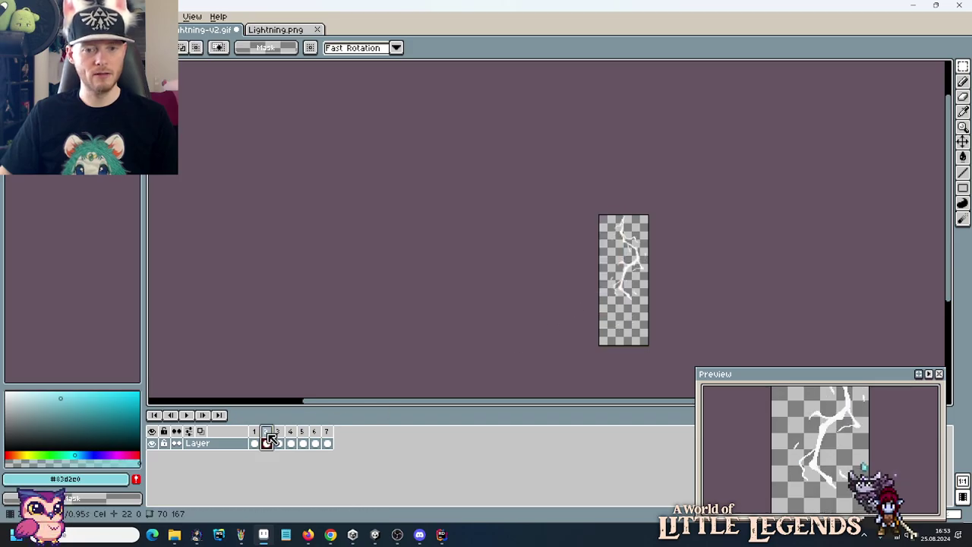
{"action": "left_click", "coordinate": [280, 440]}
{"action": "left_click", "coordinate": [265, 441]}
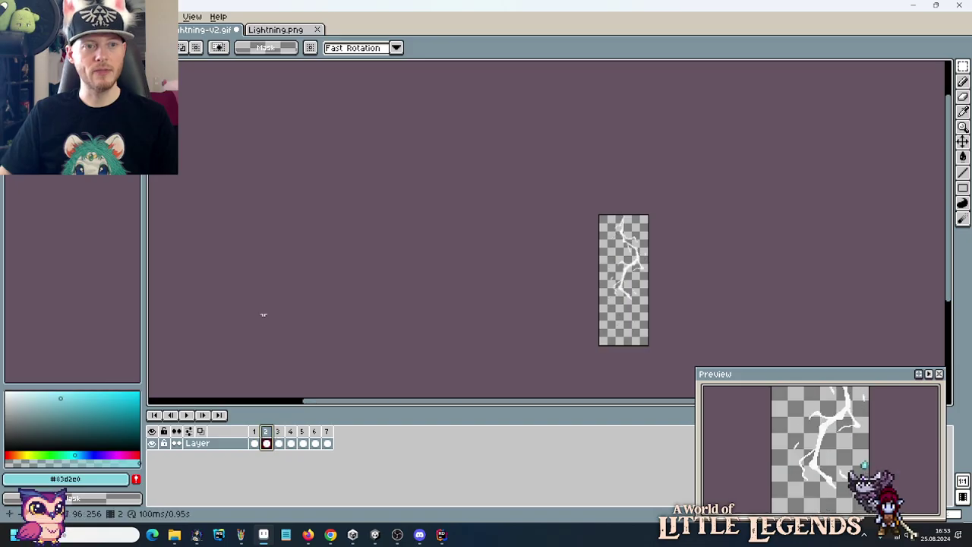
{"action": "left_click", "coordinate": [275, 29]}
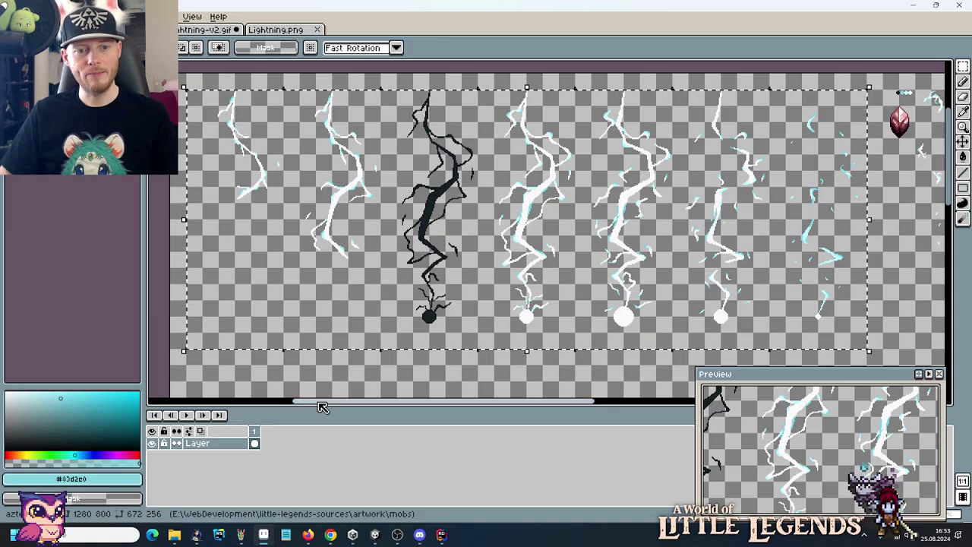
{"action": "left_click", "coordinate": [315, 369]}
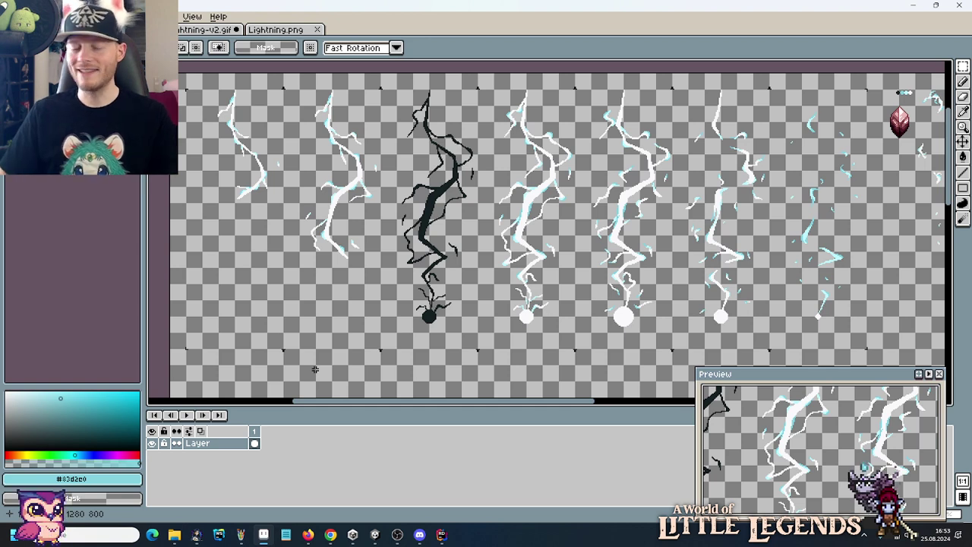
{"action": "left_click", "coordinate": [419, 534]}
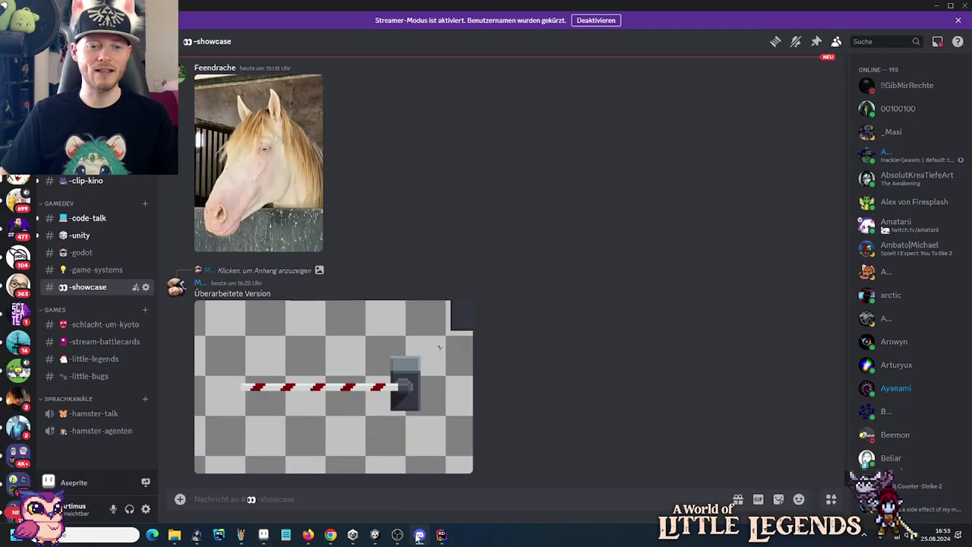
{"action": "left_click", "coordinate": [419, 535]}
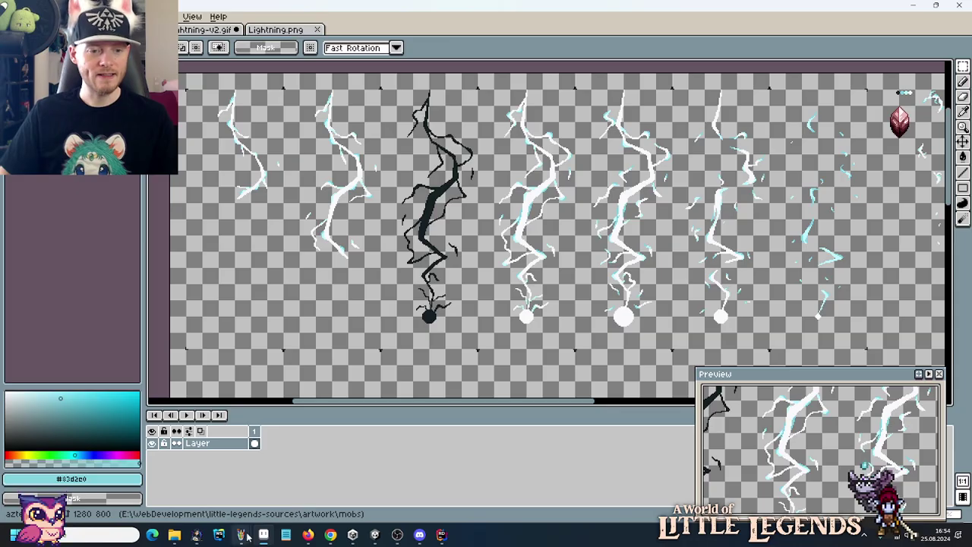
{"action": "mouse_move", "coordinate": [242, 536]}
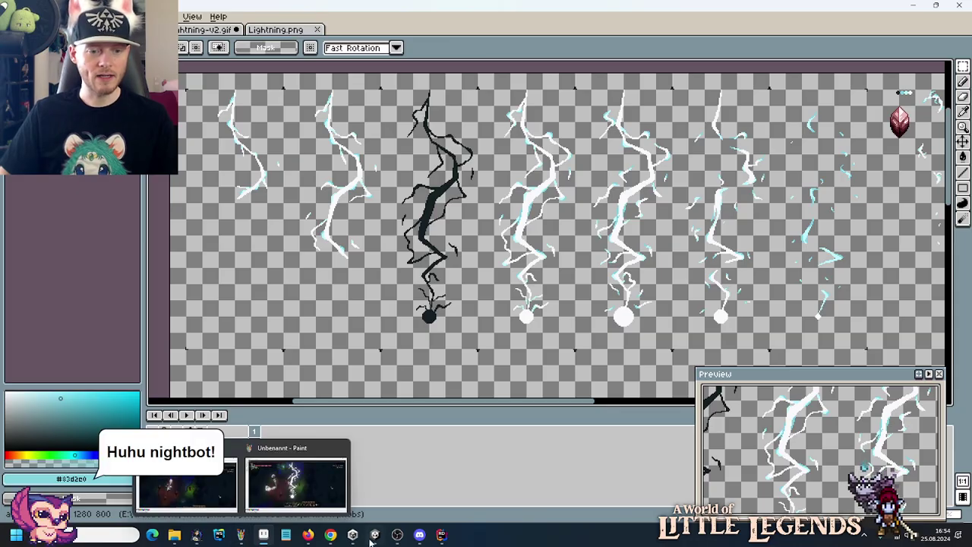
{"action": "mouse_move", "coordinate": [377, 537]}
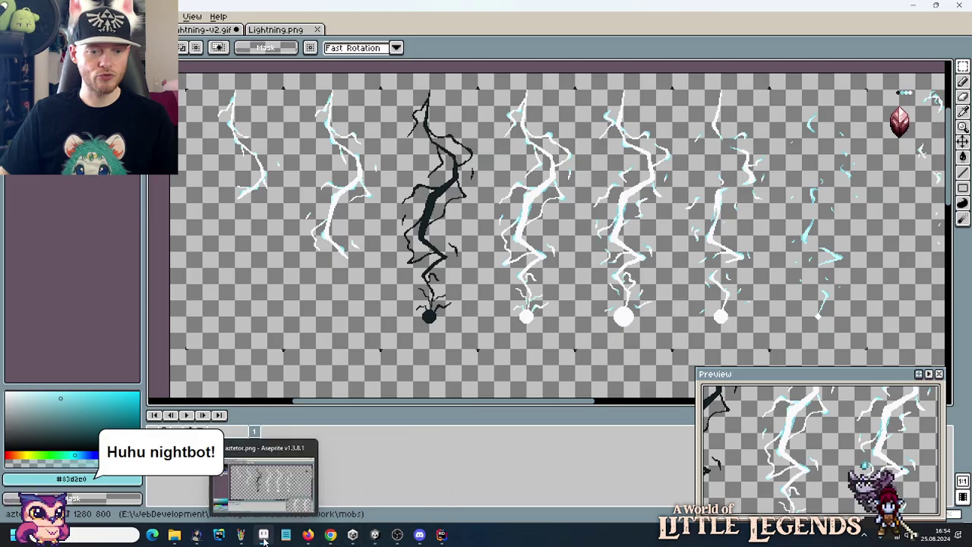
Switch to Discord and examine the revised barrier picture in the showcase channel at full size.
{"action": "left_click", "coordinate": [419, 534]}
{"action": "left_click", "coordinate": [431, 362]}
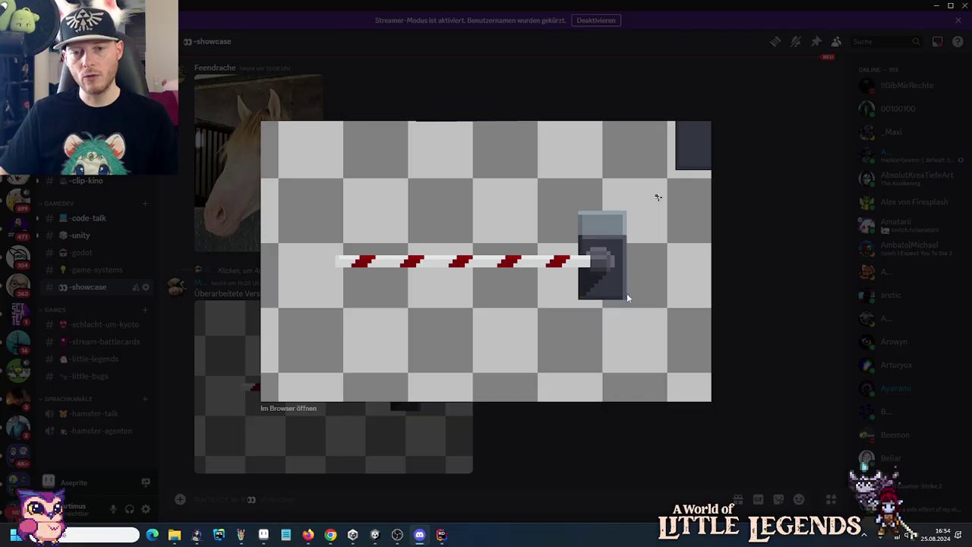
{"action": "left_click", "coordinate": [540, 460]}
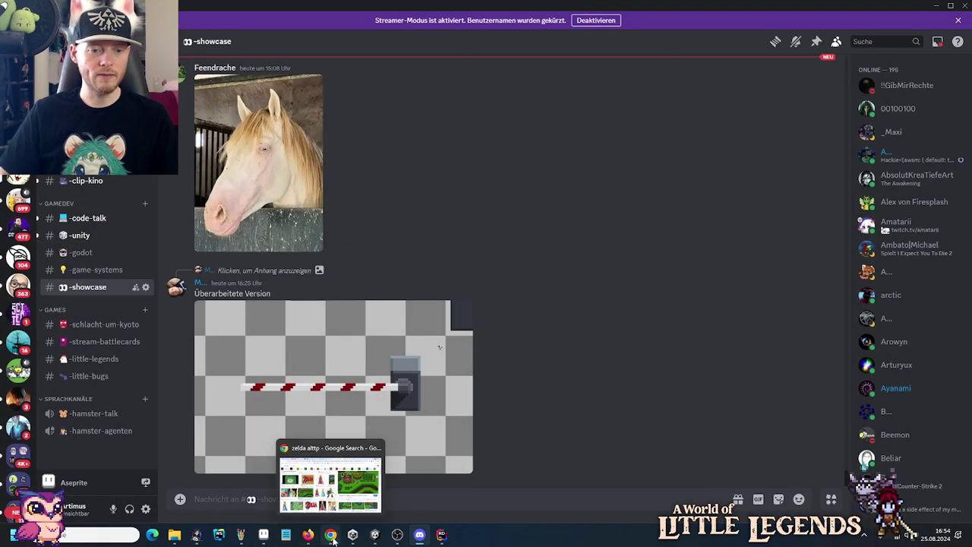
Switch to Chrome, search for "geometrical object shading" in a new tab and show the image results.
{"action": "left_click", "coordinate": [331, 538]}
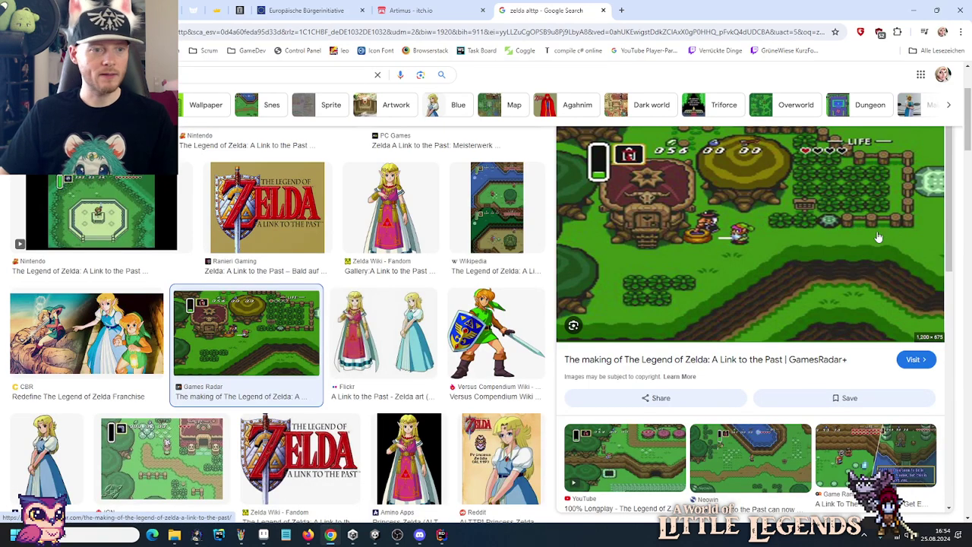
{"action": "left_click", "coordinate": [621, 9]}
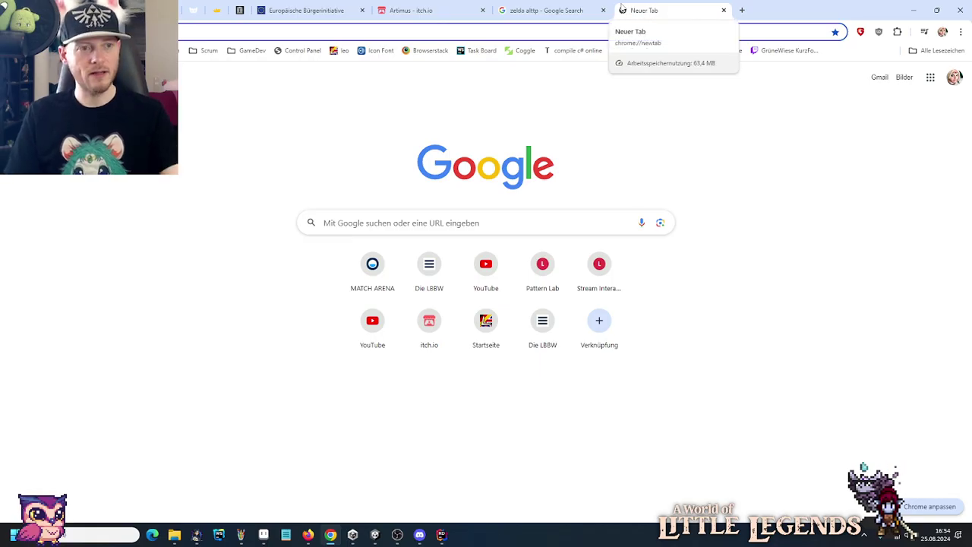
{"action": "type", "text": "geometrical"}
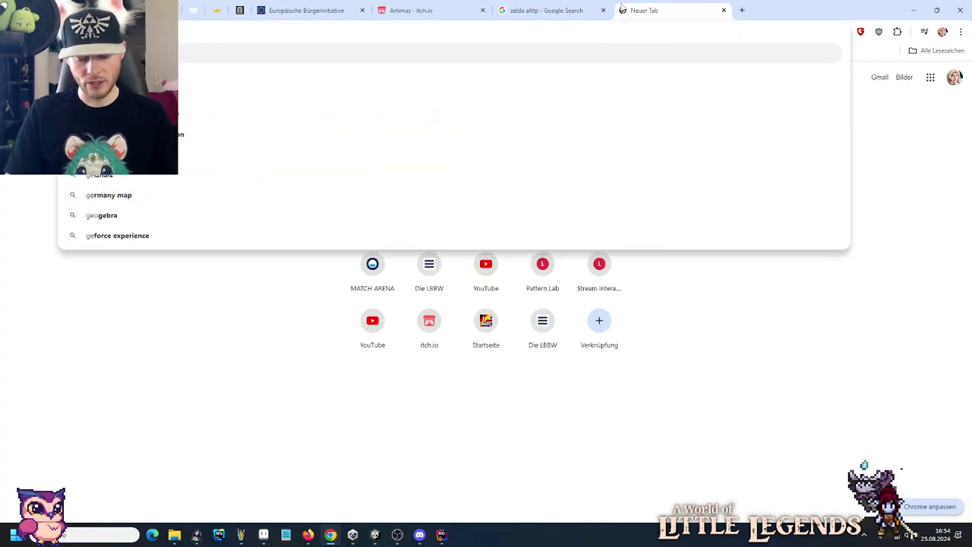
{"action": "type", "text": " object shading"}
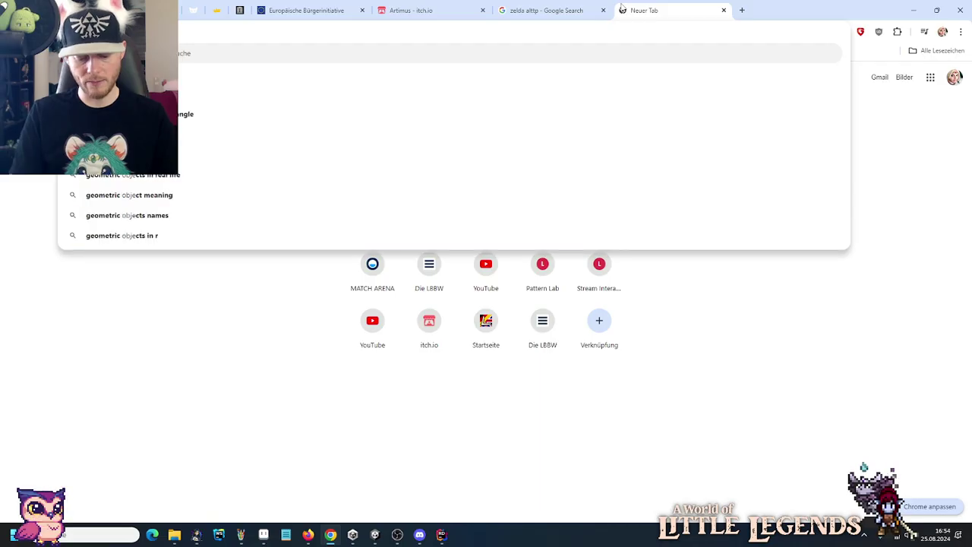
{"action": "key", "text": "Return"}
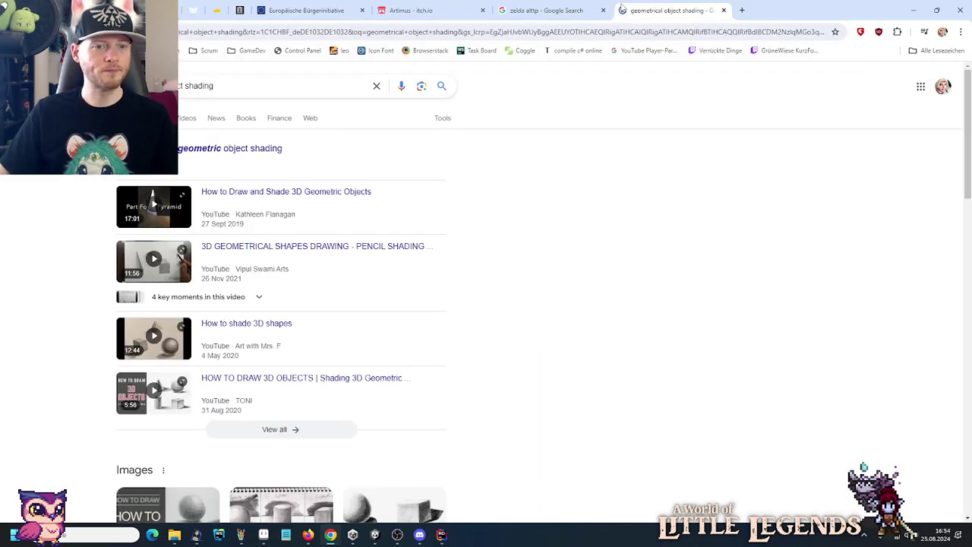
{"action": "left_click", "coordinate": [395, 505]}
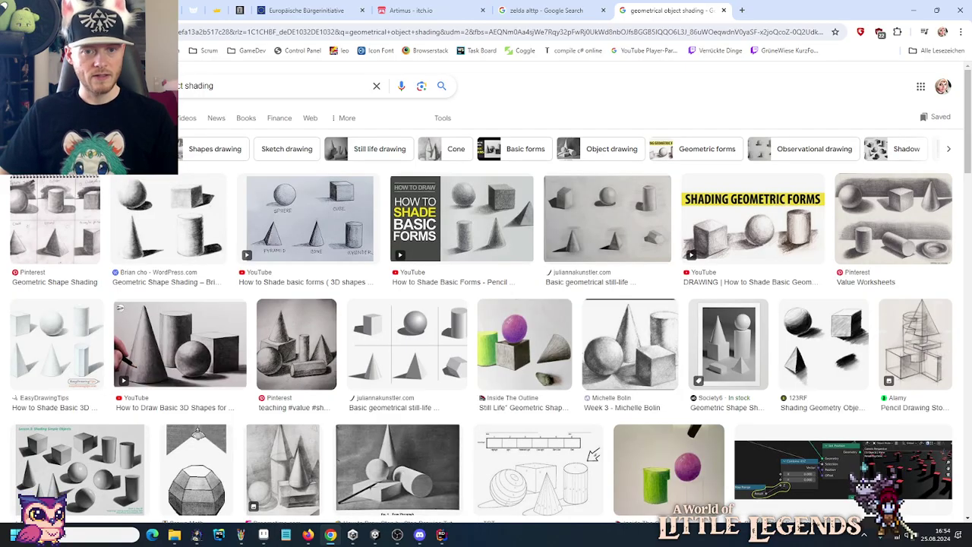
Preview the "How to Draw Basic 3D Shapes for Beginners" and "Geometric Shape Shading" images to compare their cast shadows.
{"action": "left_click", "coordinate": [521, 204]}
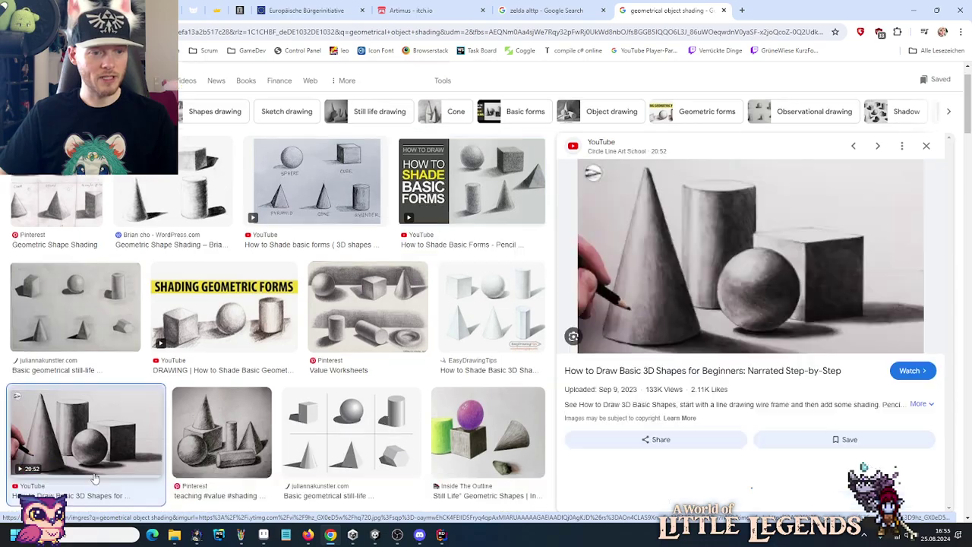
{"action": "left_click", "coordinate": [83, 470]}
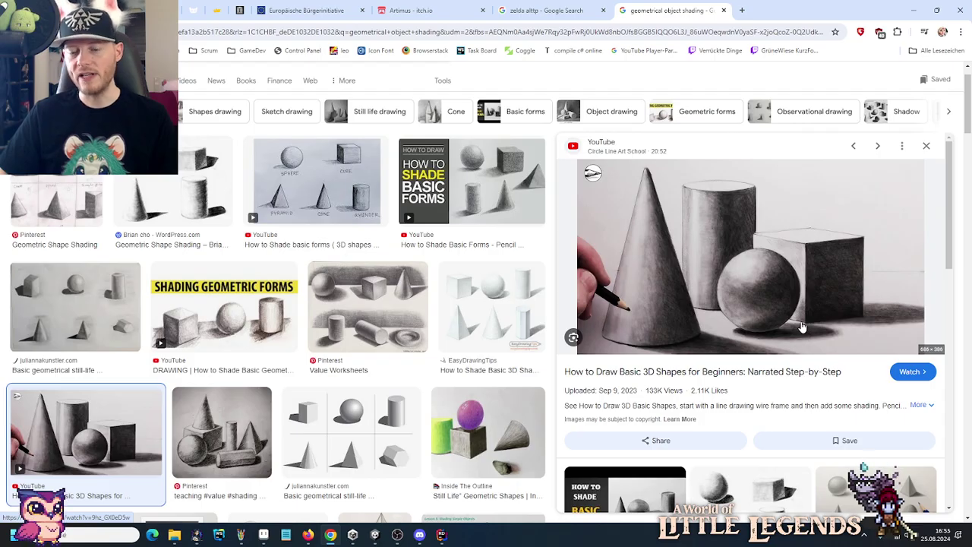
{"action": "left_click", "coordinate": [778, 494]}
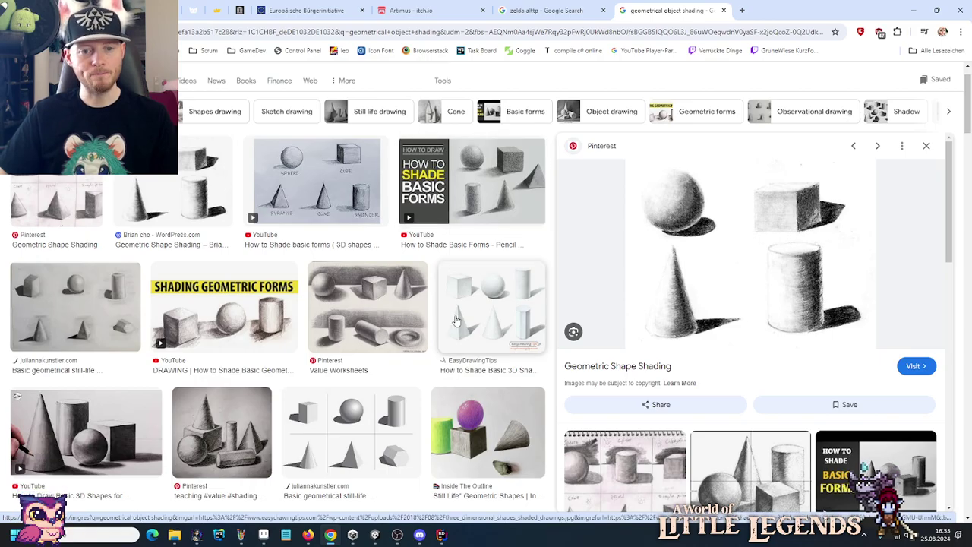
Preview the "Geometric Shape Shading Art Print" and, further down the results, the kiransha pencil drawing of shaded basic shapes.
{"action": "scroll", "coordinate": [502, 312], "scroll_direction": "down", "scroll_amount": 3}
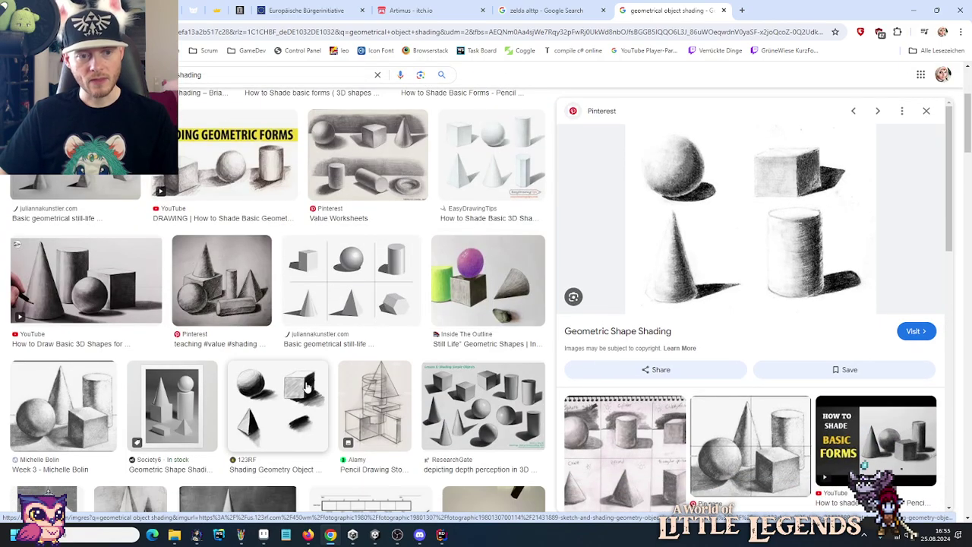
{"action": "left_click", "coordinate": [173, 406]}
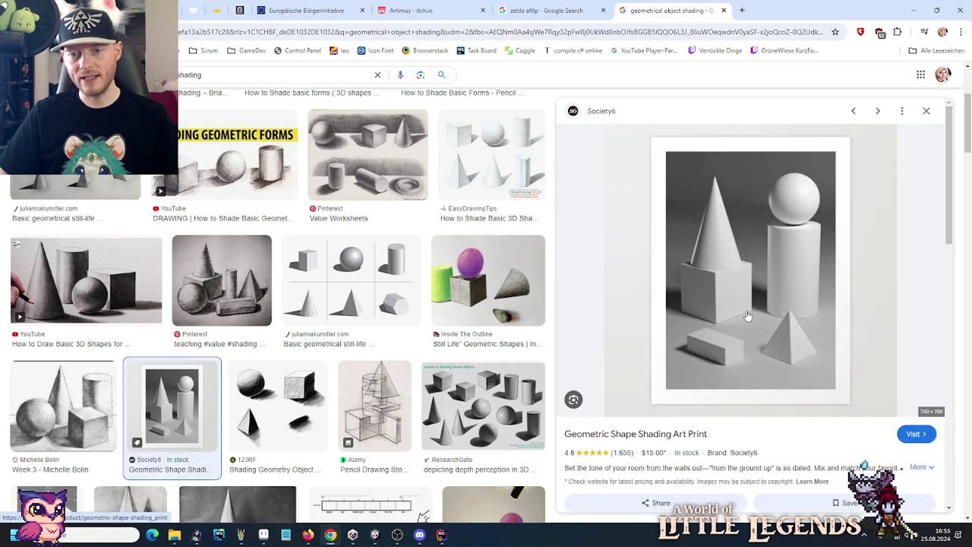
{"action": "scroll", "coordinate": [304, 341], "scroll_direction": "down", "scroll_amount": 2}
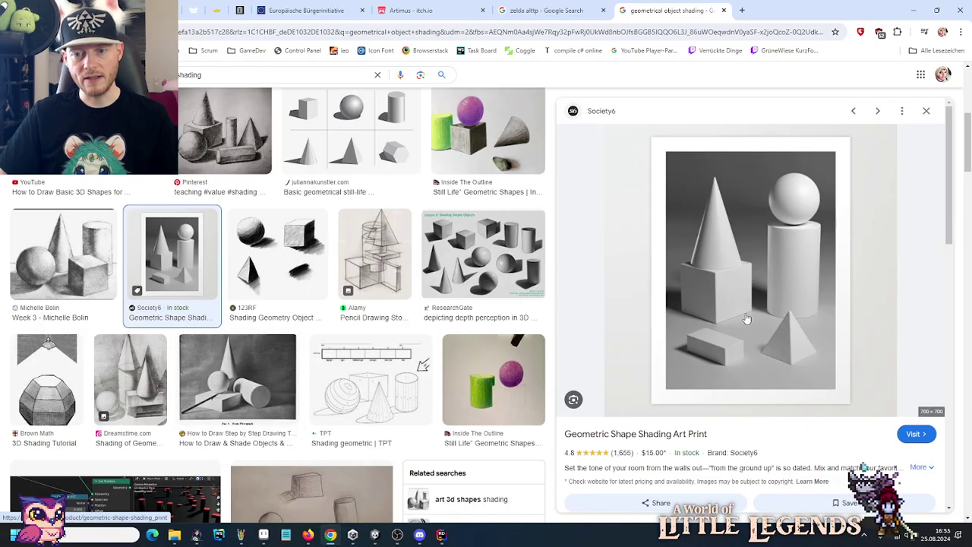
{"action": "scroll", "coordinate": [372, 326], "scroll_direction": "down", "scroll_amount": 2}
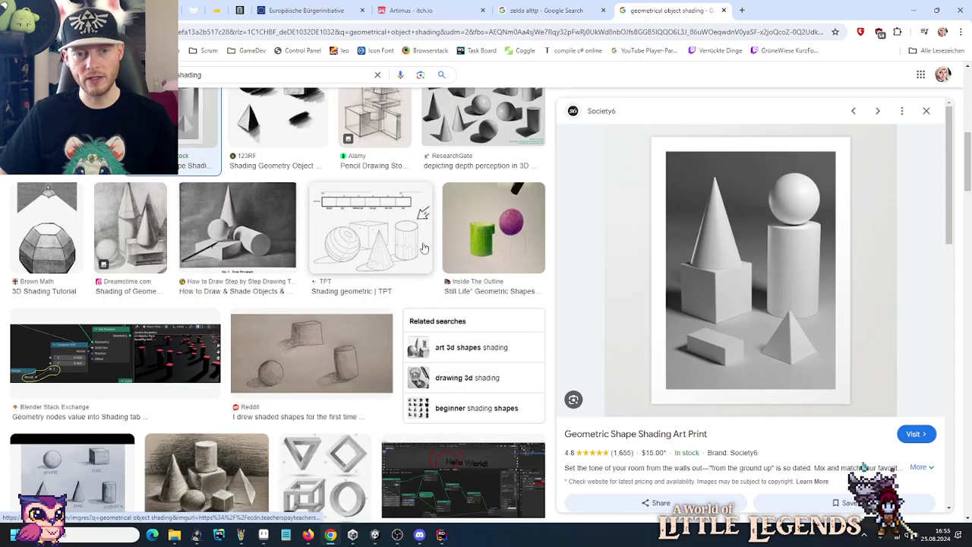
{"action": "scroll", "coordinate": [400, 249], "scroll_direction": "down", "scroll_amount": 1}
{"action": "scroll", "coordinate": [397, 249], "scroll_direction": "down", "scroll_amount": 3}
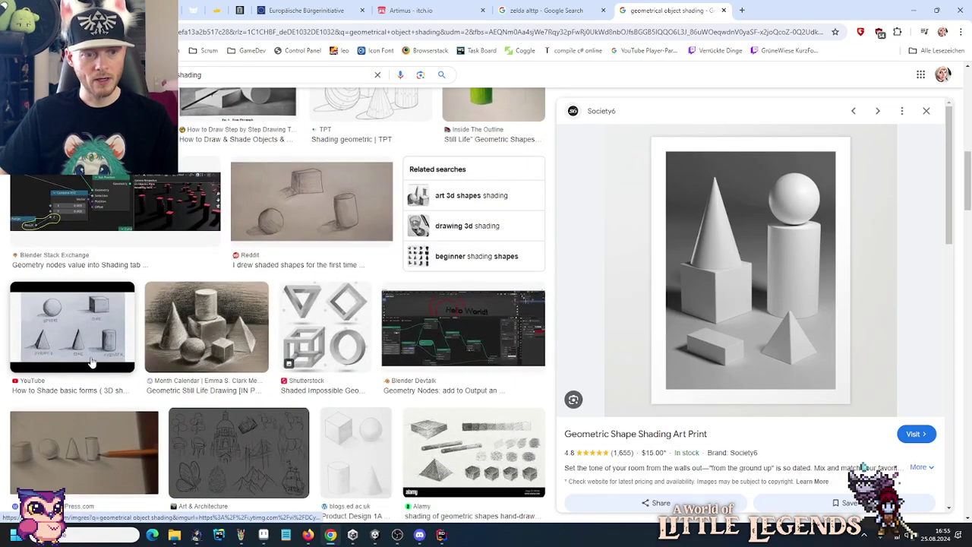
{"action": "left_click", "coordinate": [86, 427]}
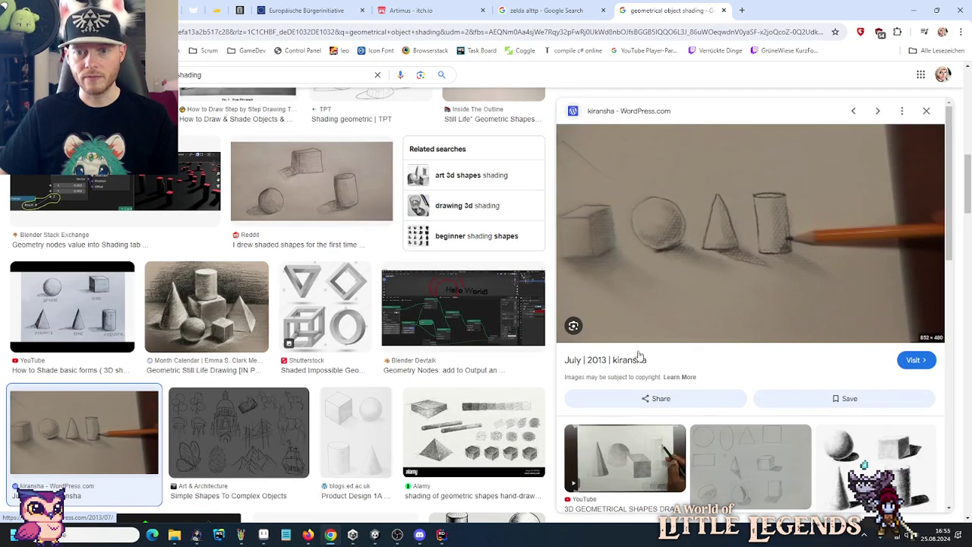
Open a blank Paint drawing, sketch a large box standing on a horizontal ground line and darken its right base corner.
{"action": "right_click", "coordinate": [241, 534]}
{"action": "left_click", "coordinate": [228, 474]}
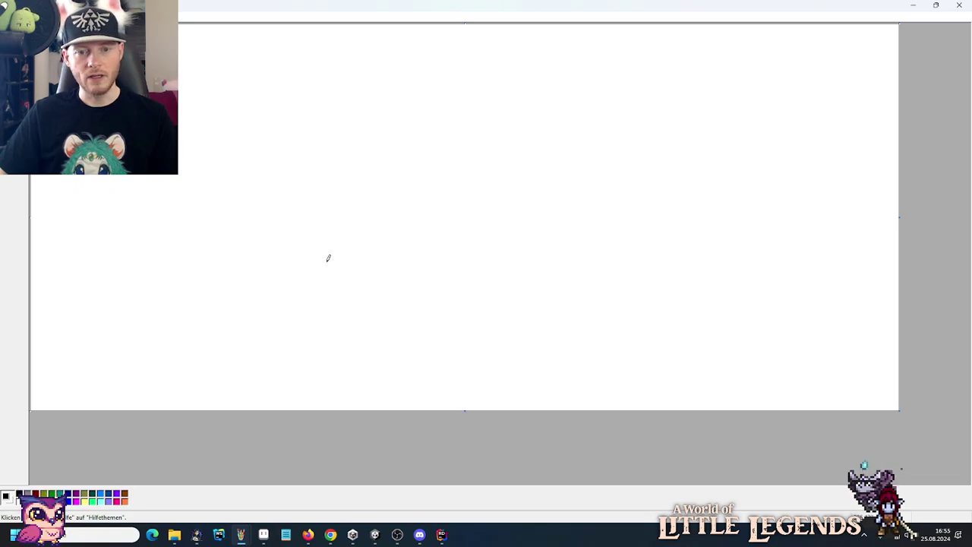
{"action": "left_click_drag", "start_coordinate": [260, 251], "coordinate": [857, 254]}
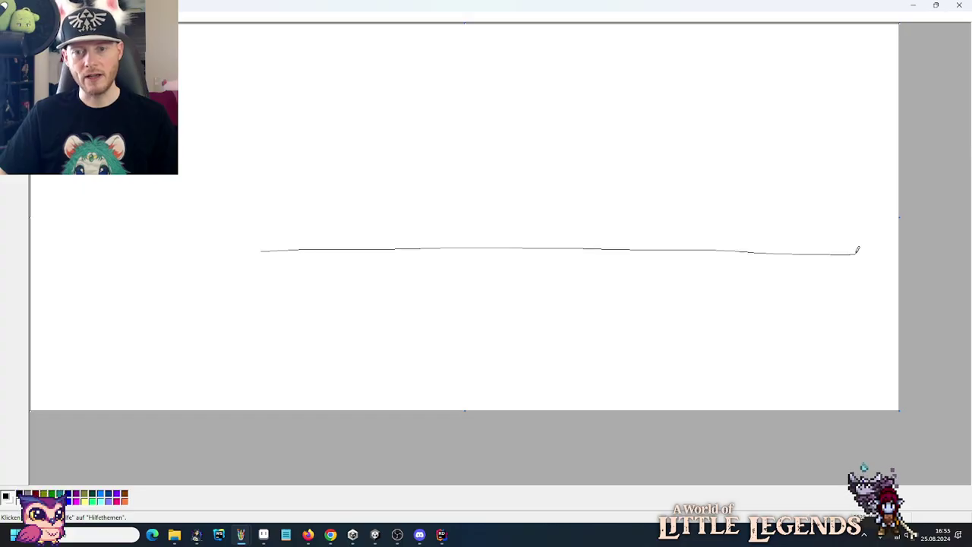
{"action": "left_click_drag", "start_coordinate": [381, 104], "coordinate": [393, 248]}
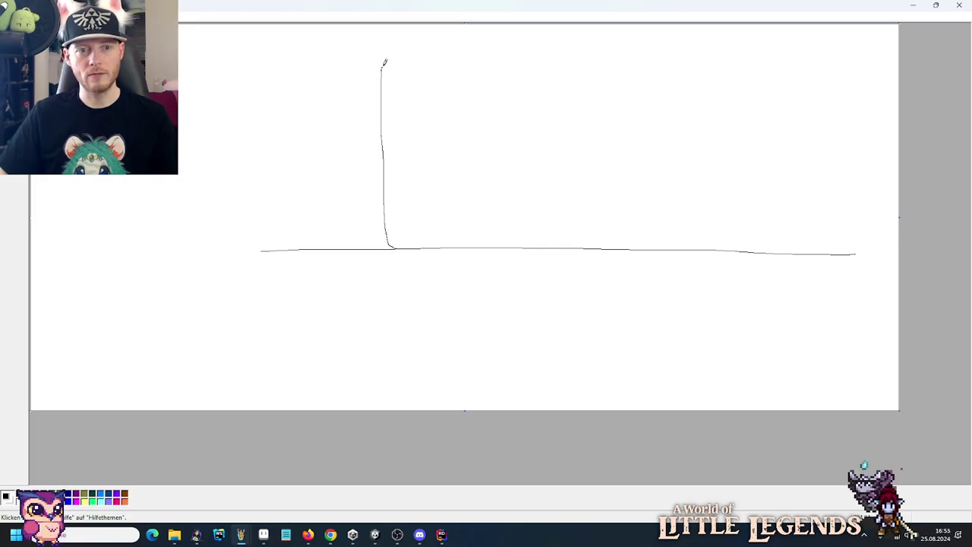
{"action": "mouse_move", "coordinate": [382, 66]}
{"action": "left_mouse_down"}
{"action": "mouse_move", "coordinate": [608, 70]}
{"action": "mouse_move", "coordinate": [625, 83]}
{"action": "mouse_move", "coordinate": [622, 240]}
{"action": "left_mouse_up"}
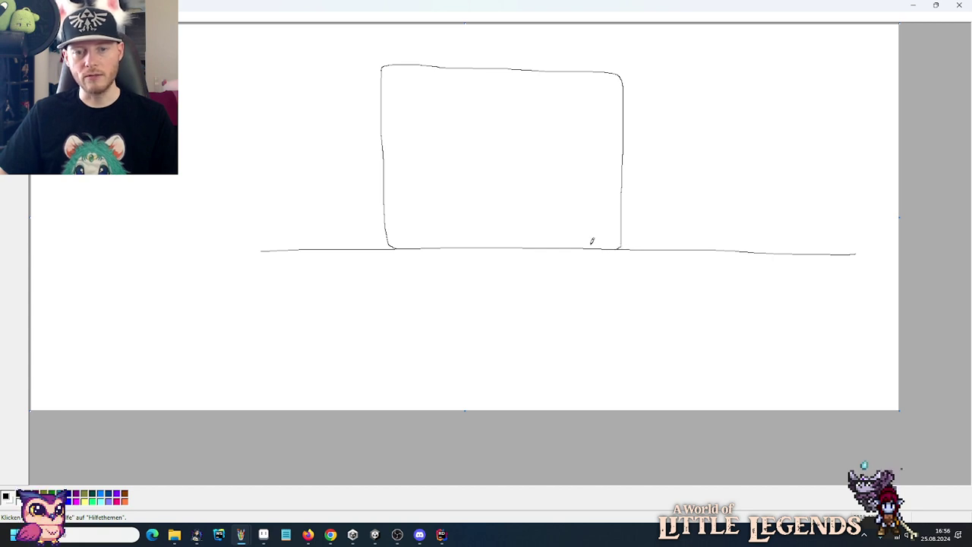
{"action": "key", "text": "ctrl+Page_Down"}
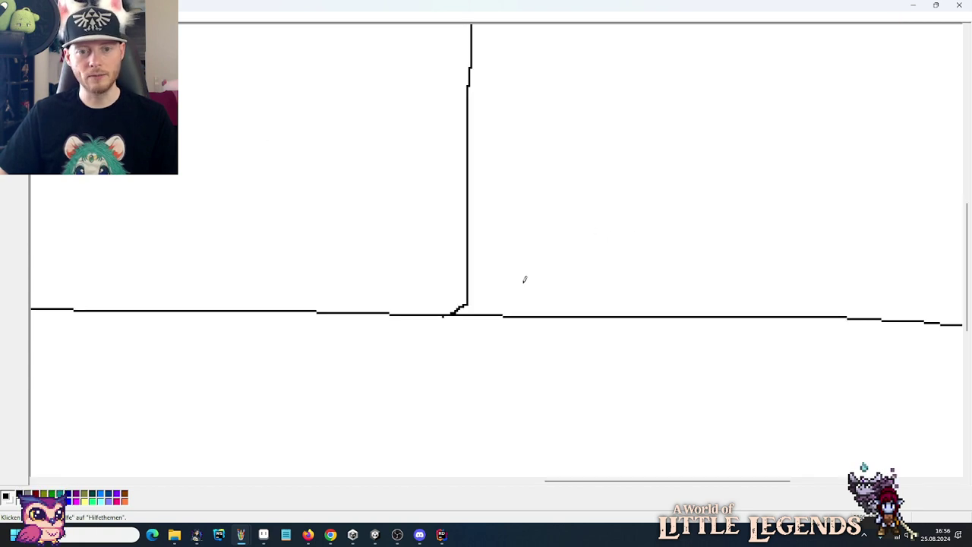
{"action": "left_click_drag", "start_coordinate": [455, 311], "coordinate": [455, 309]}
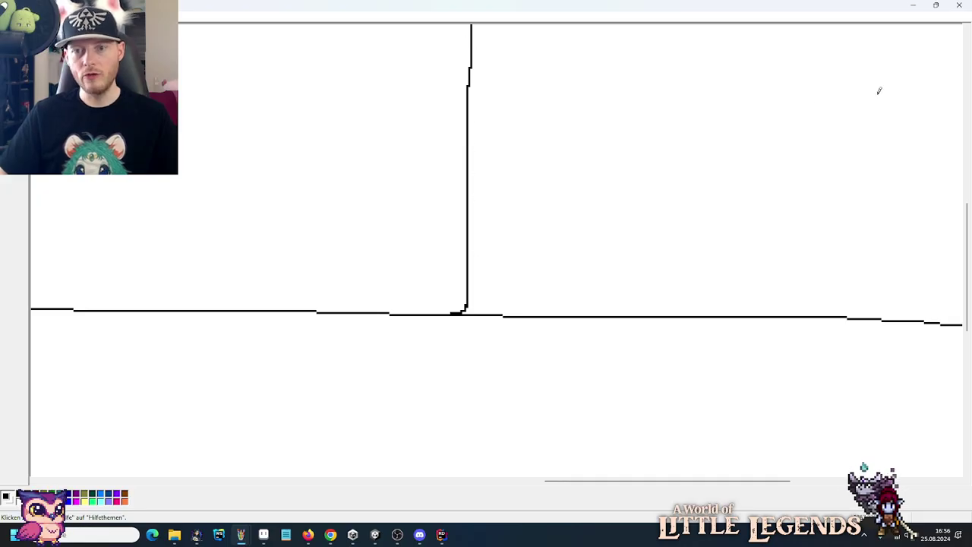
Draw two trial light rays towards the right side of the box, undoing each stroke.
{"action": "left_click_drag", "start_coordinate": [595, 36], "coordinate": [493, 136]}
{"action": "key", "text": "ctrl+z"}
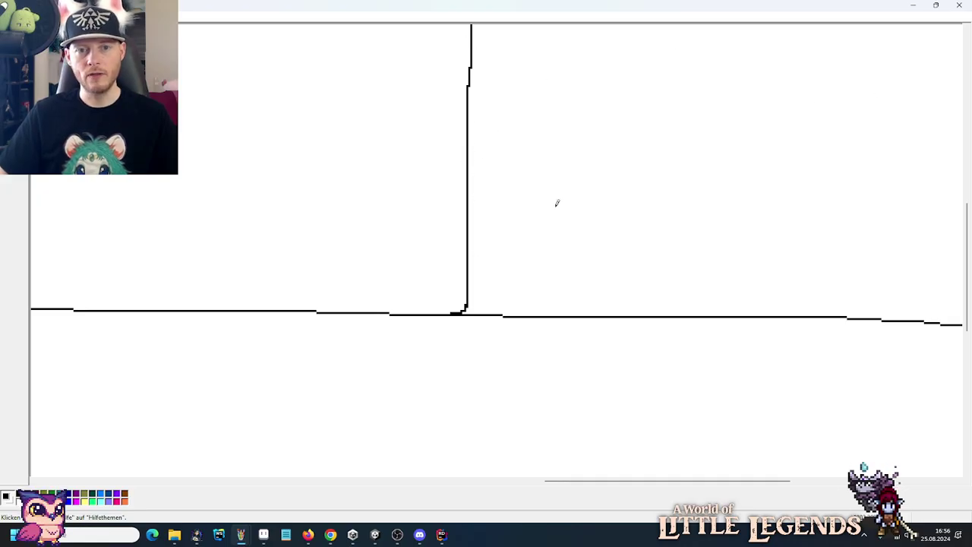
{"action": "mouse_move", "coordinate": [831, 167]}
{"action": "left_mouse_down"}
{"action": "mouse_move", "coordinate": [722, 306]}
{"action": "mouse_move", "coordinate": [491, 158]}
{"action": "left_mouse_up"}
{"action": "key", "text": "ctrl+z"}
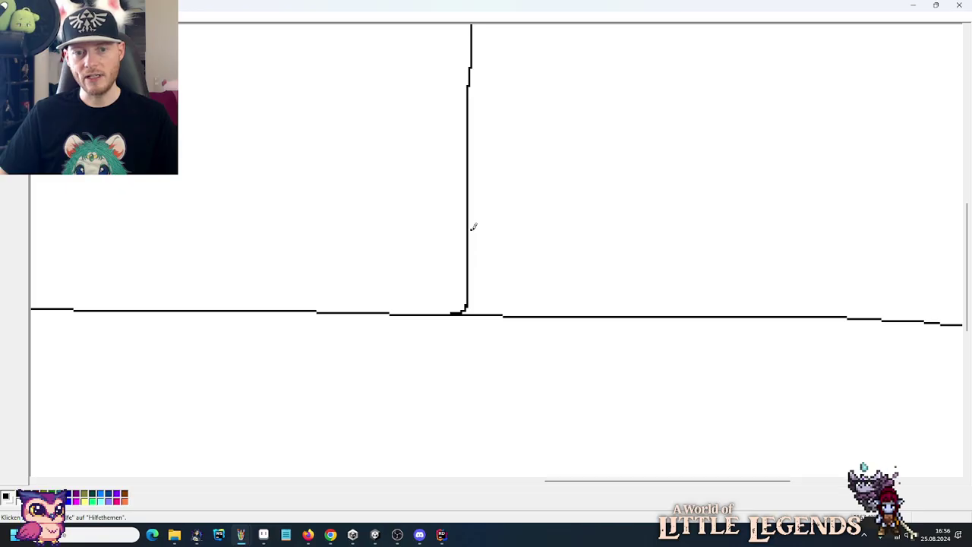
Try several small L-shaped strokes marking the shadowed corner between the box's right side and the ground, undoing each one.
{"action": "mouse_move", "coordinate": [472, 226]}
{"action": "left_mouse_down"}
{"action": "mouse_move", "coordinate": [476, 305]}
{"action": "mouse_move", "coordinate": [571, 301]}
{"action": "left_mouse_up"}
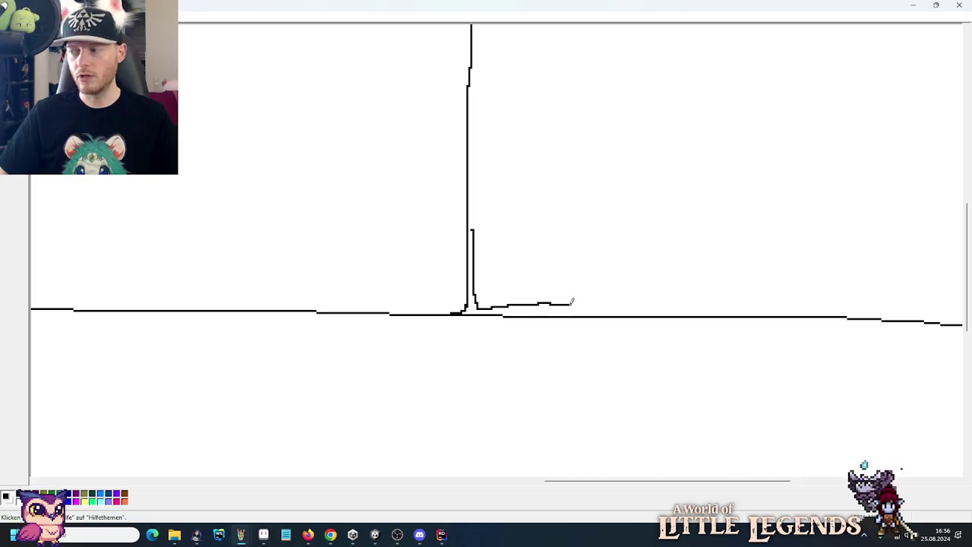
{"action": "key", "text": "ctrl+z"}
{"action": "mouse_move", "coordinate": [476, 256]}
{"action": "left_mouse_down"}
{"action": "mouse_move", "coordinate": [476, 303]}
{"action": "mouse_move", "coordinate": [540, 305]}
{"action": "left_mouse_up"}
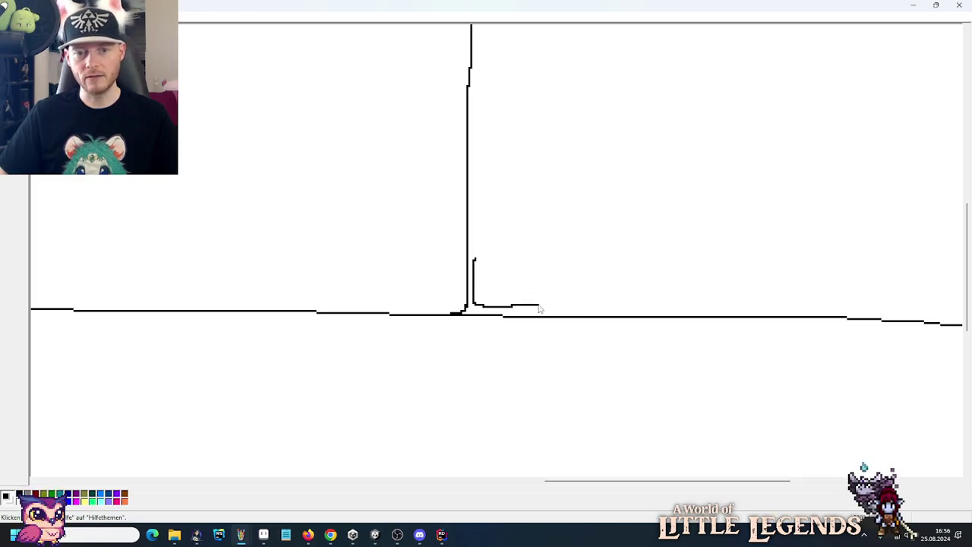
{"action": "key", "text": "ctrl+z"}
{"action": "mouse_move", "coordinate": [477, 257]}
{"action": "left_mouse_down"}
{"action": "mouse_move", "coordinate": [476, 308]}
{"action": "mouse_move", "coordinate": [510, 303]}
{"action": "left_mouse_up"}
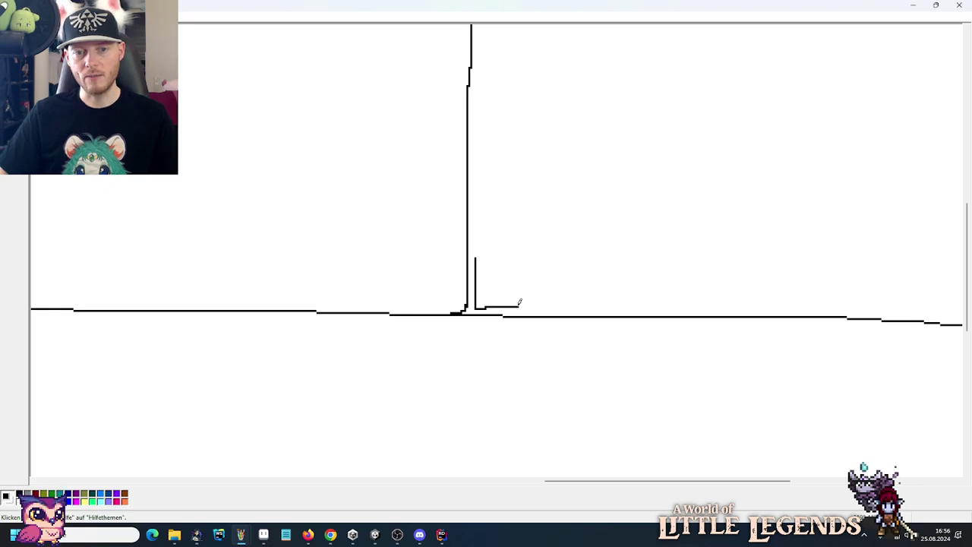
{"action": "key", "text": "ctrl+z"}
{"action": "mouse_move", "coordinate": [476, 255]}
{"action": "left_mouse_down"}
{"action": "mouse_move", "coordinate": [477, 304]}
{"action": "mouse_move", "coordinate": [539, 306]}
{"action": "left_mouse_up"}
{"action": "key", "text": "ctrl+z"}
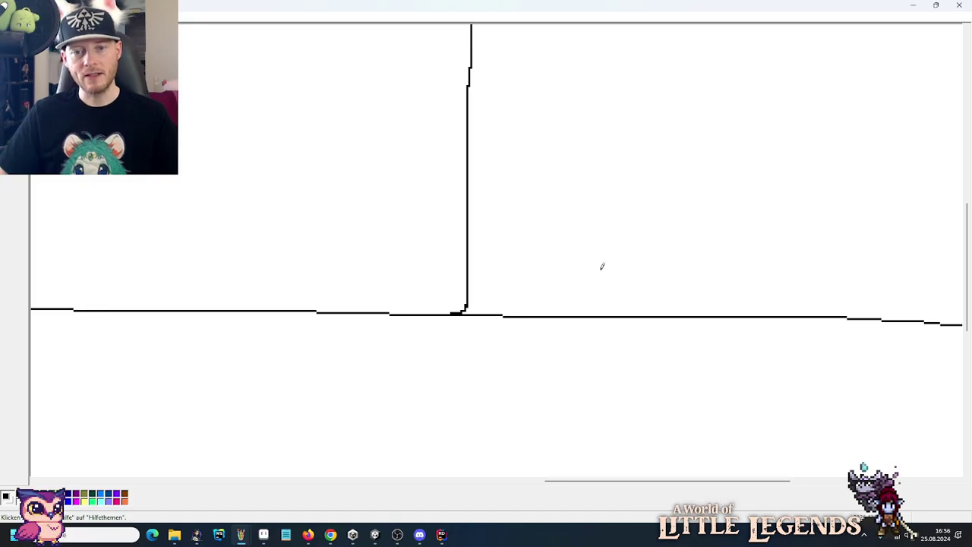
Demonstrate light rays bouncing off the ground onto the box's right side with several freehand strokes, undoing each one.
{"action": "mouse_move", "coordinate": [898, 91]}
{"action": "left_mouse_down"}
{"action": "mouse_move", "coordinate": [789, 263]}
{"action": "mouse_move", "coordinate": [541, 152]}
{"action": "mouse_move", "coordinate": [483, 88]}
{"action": "left_mouse_up"}
{"action": "key", "text": "ctrl+z"}
{"action": "mouse_move", "coordinate": [834, 111]}
{"action": "left_mouse_down"}
{"action": "mouse_move", "coordinate": [803, 169]}
{"action": "mouse_move", "coordinate": [477, 104]}
{"action": "left_mouse_up"}
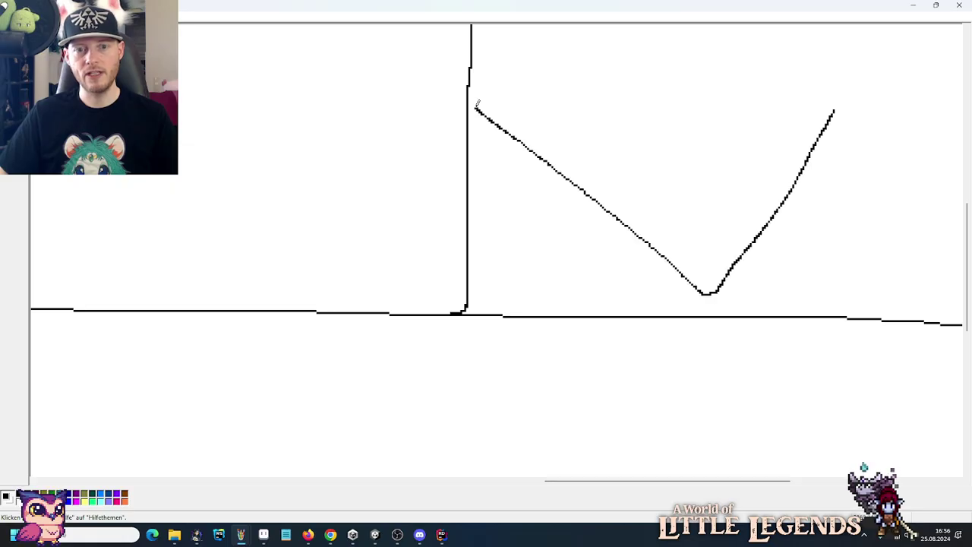
{"action": "key", "text": "ctrl+z"}
{"action": "mouse_move", "coordinate": [771, 82]}
{"action": "left_mouse_down"}
{"action": "mouse_move", "coordinate": [588, 281]}
{"action": "mouse_move", "coordinate": [571, 271]}
{"action": "mouse_move", "coordinate": [488, 89]}
{"action": "left_mouse_up"}
{"action": "key", "text": "ctrl+z"}
{"action": "mouse_move", "coordinate": [688, 93]}
{"action": "left_mouse_down"}
{"action": "mouse_move", "coordinate": [490, 265]}
{"action": "mouse_move", "coordinate": [480, 109]}
{"action": "left_mouse_up"}
{"action": "key", "text": "ctrl+z"}
{"action": "mouse_move", "coordinate": [902, 188]}
{"action": "left_mouse_down"}
{"action": "mouse_move", "coordinate": [511, 302]}
{"action": "mouse_move", "coordinate": [497, 293]}
{"action": "mouse_move", "coordinate": [464, 145]}
{"action": "mouse_move", "coordinate": [464, 92]}
{"action": "left_mouse_up"}
{"action": "key", "text": "ctrl+z"}
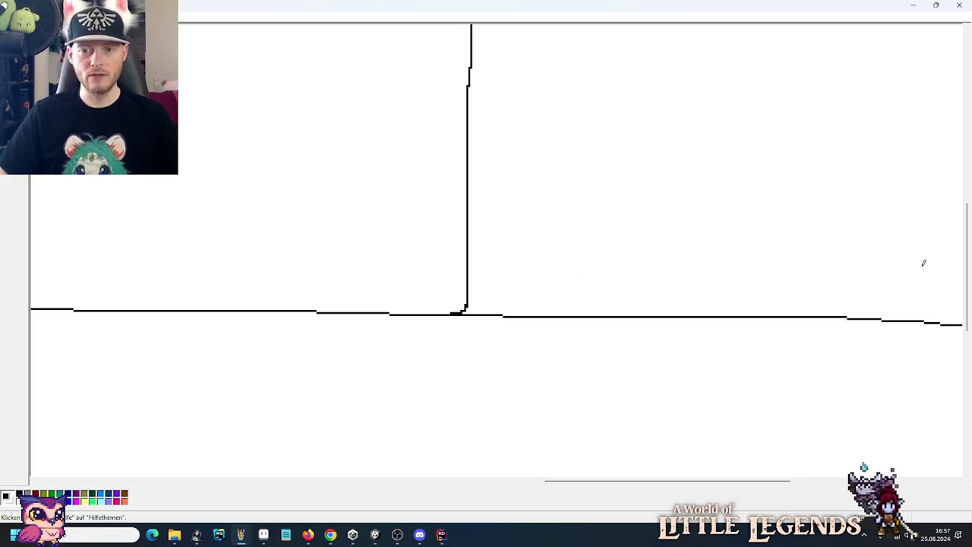
{"action": "mouse_move", "coordinate": [923, 262]}
{"action": "left_mouse_down"}
{"action": "mouse_move", "coordinate": [803, 288]}
{"action": "mouse_move", "coordinate": [438, 306]}
{"action": "left_mouse_up"}
{"action": "key", "text": "ctrl+z"}
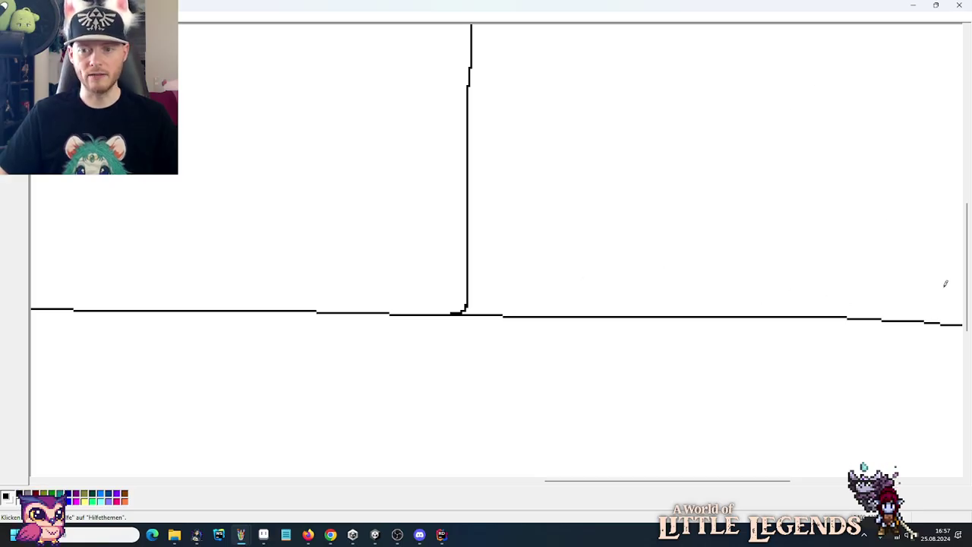
{"action": "mouse_move", "coordinate": [945, 283]}
{"action": "left_mouse_down"}
{"action": "mouse_move", "coordinate": [693, 311]}
{"action": "mouse_move", "coordinate": [481, 306]}
{"action": "left_mouse_up"}
{"action": "key", "text": "ctrl+z"}
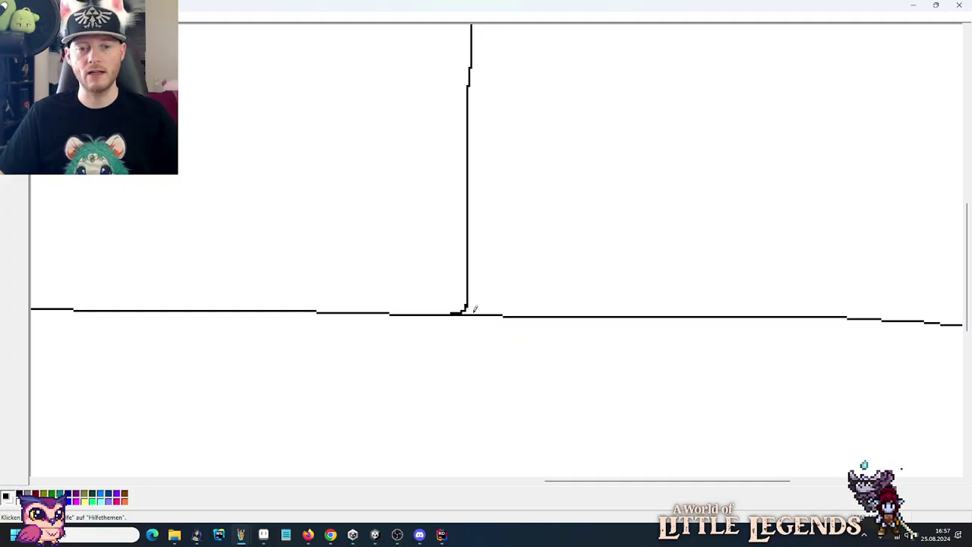
Close the Paint sketch without saving and look further down the geometric shading image results in Chrome.
{"action": "left_click", "coordinate": [961, 4]}
{"action": "left_click", "coordinate": [487, 288]}
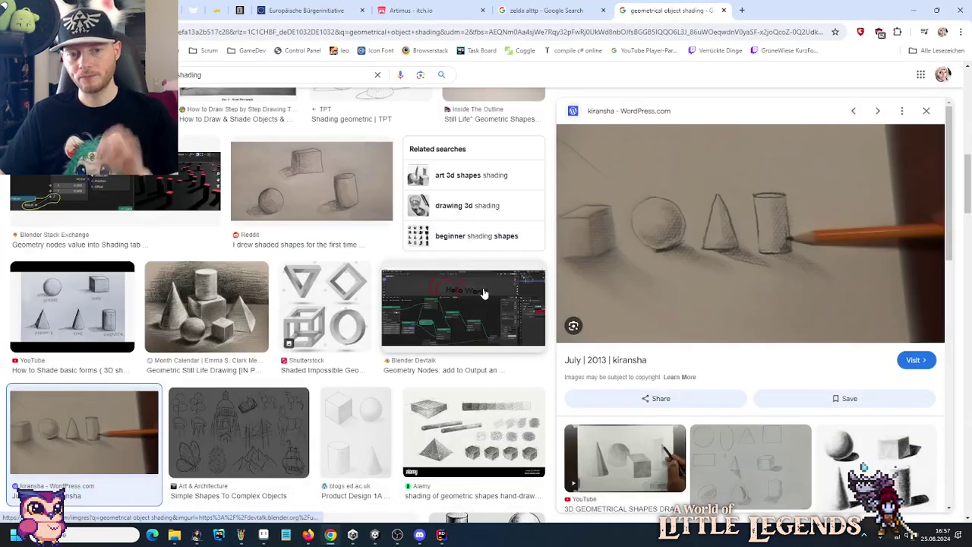
{"action": "scroll", "coordinate": [483, 292], "scroll_direction": "down", "scroll_amount": 4}
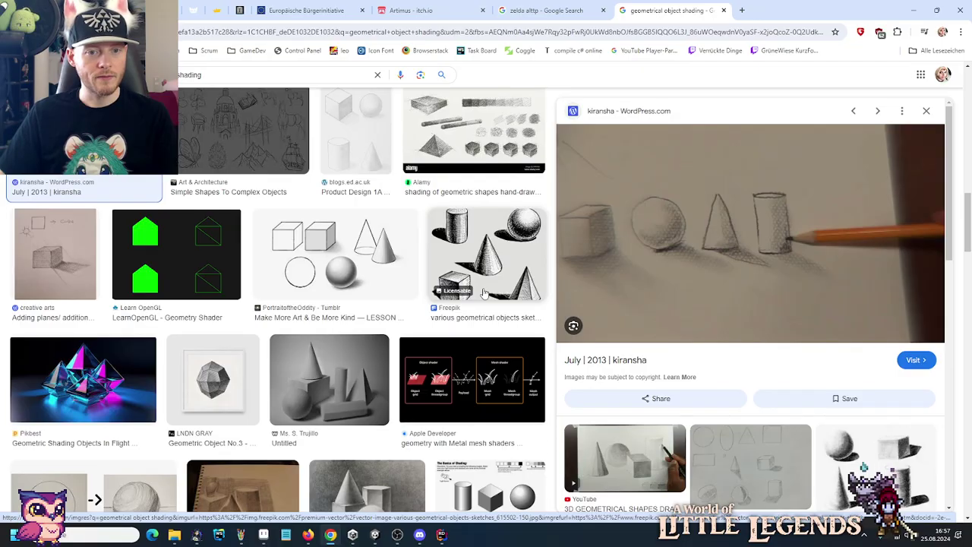
Examine the Dreamstime and Pinterest drawings of shaded geometric solids for light and shadow, and close the geometric shading results tab.
{"action": "scroll", "coordinate": [256, 241], "scroll_direction": "down", "scroll_amount": 3}
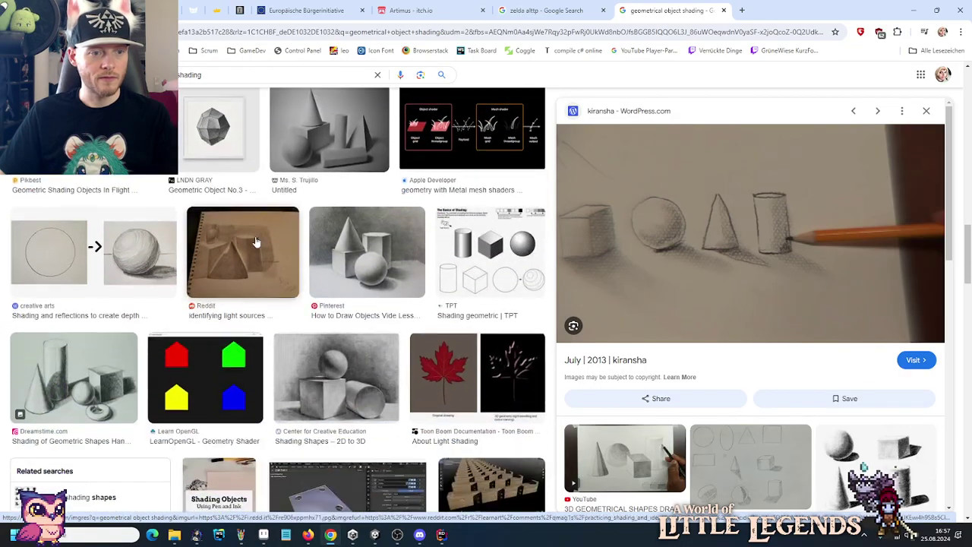
{"action": "left_click", "coordinate": [74, 377]}
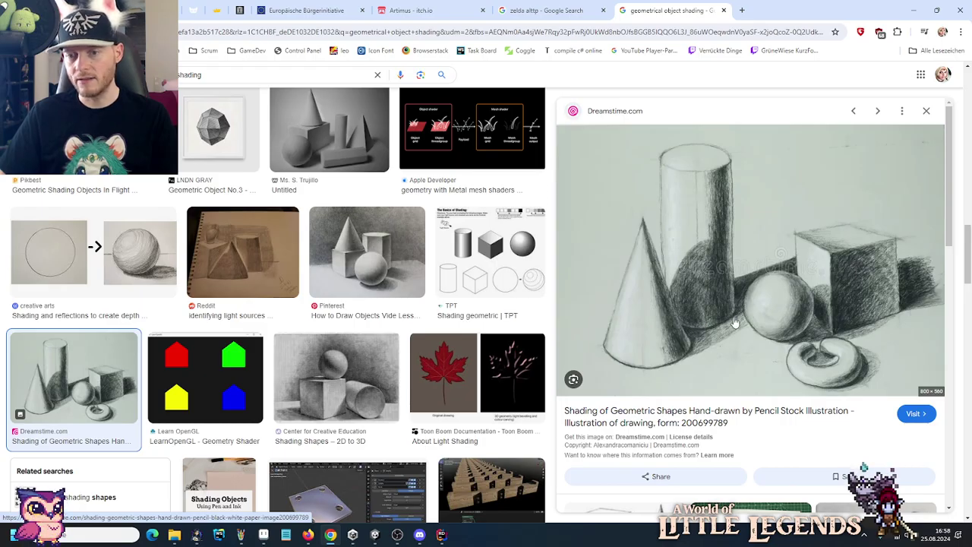
{"action": "left_click", "coordinate": [370, 275]}
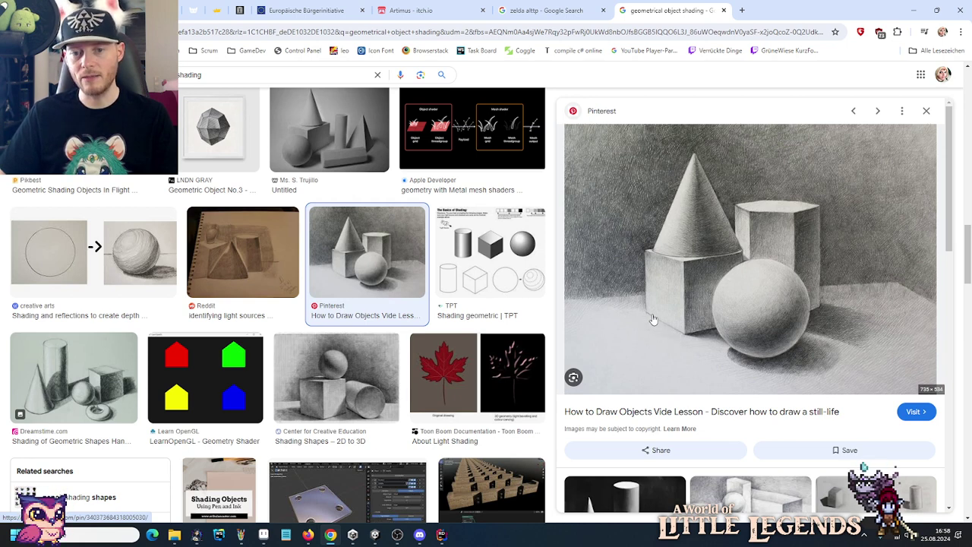
{"action": "scroll", "coordinate": [670, 336], "scroll_direction": "down", "scroll_amount": 2}
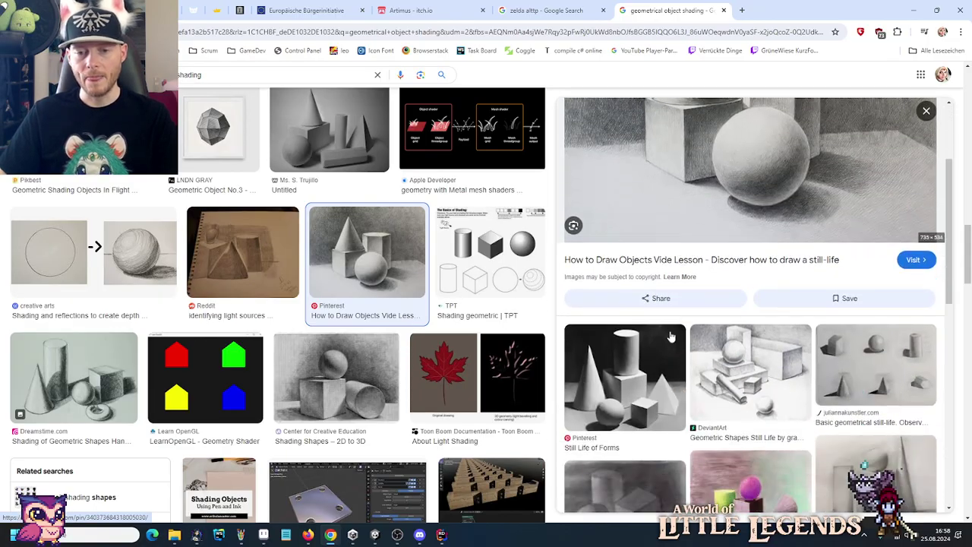
{"action": "left_click", "coordinate": [671, 336]}
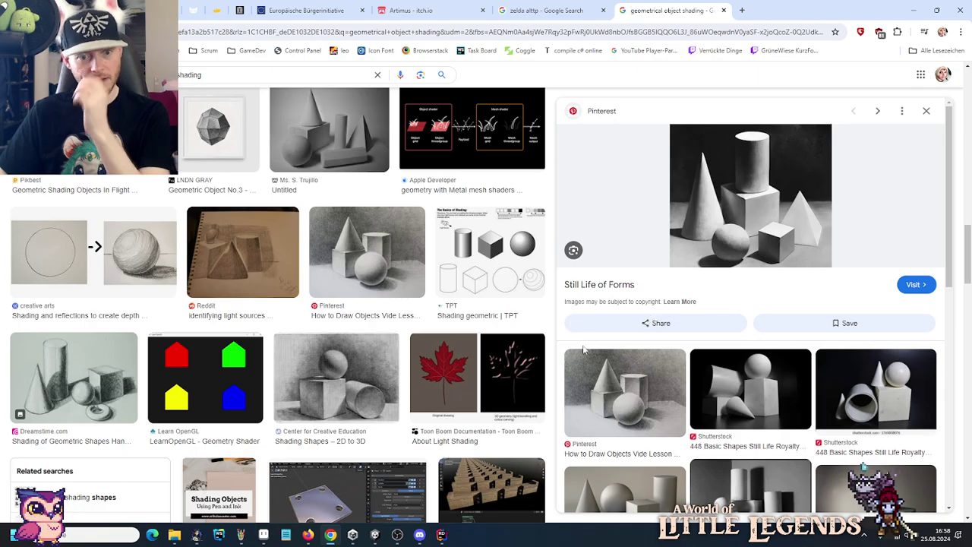
{"action": "scroll", "coordinate": [395, 356], "scroll_direction": "down", "scroll_amount": 6}
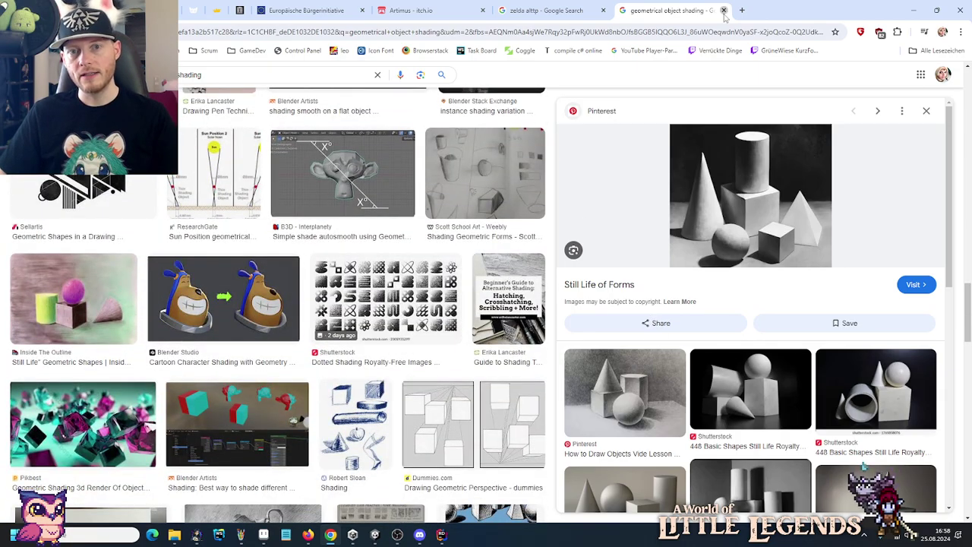
{"action": "key", "text": "ctrl+w"}
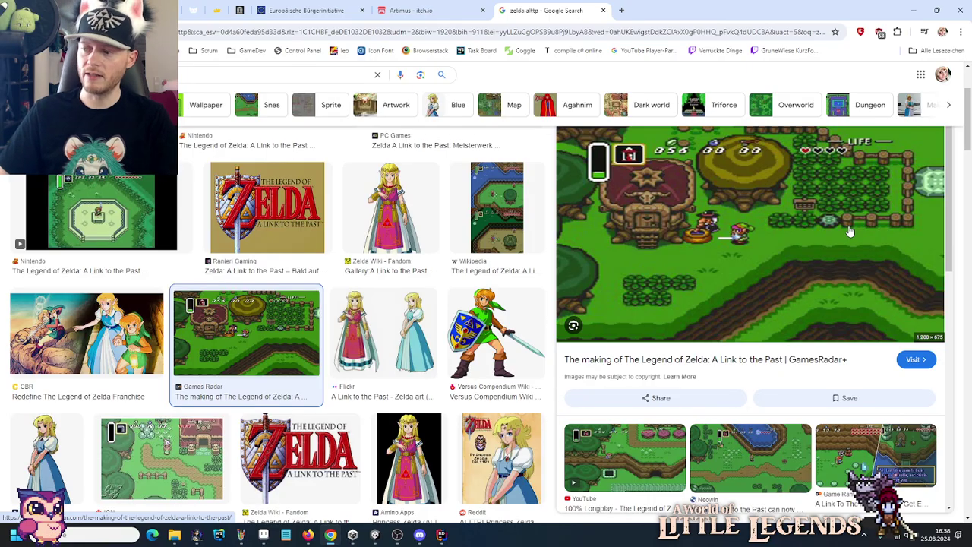
Switch to Discord and copy the newest barrier parts image from the showcase channel.
{"action": "left_click", "coordinate": [419, 535]}
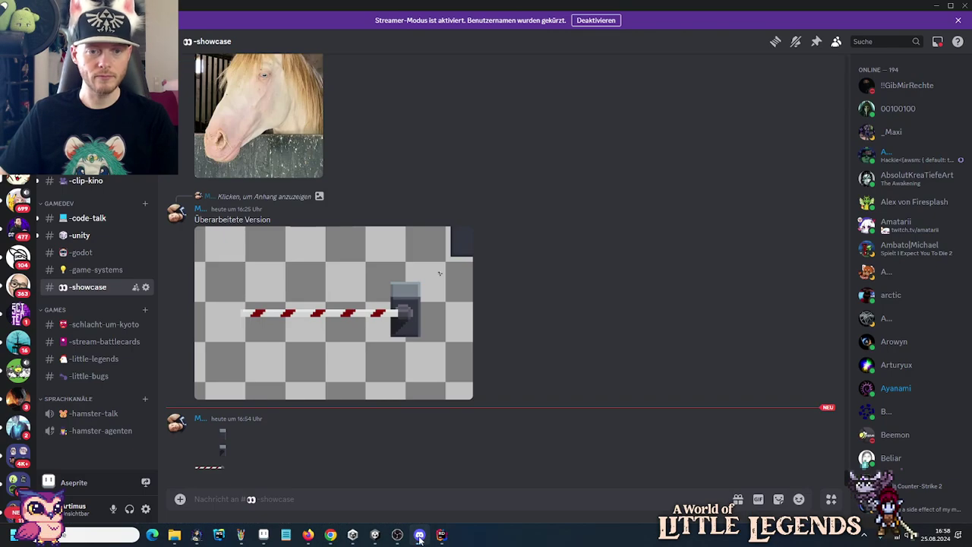
{"action": "left_click", "coordinate": [224, 449]}
{"action": "right_click", "coordinate": [481, 256]}
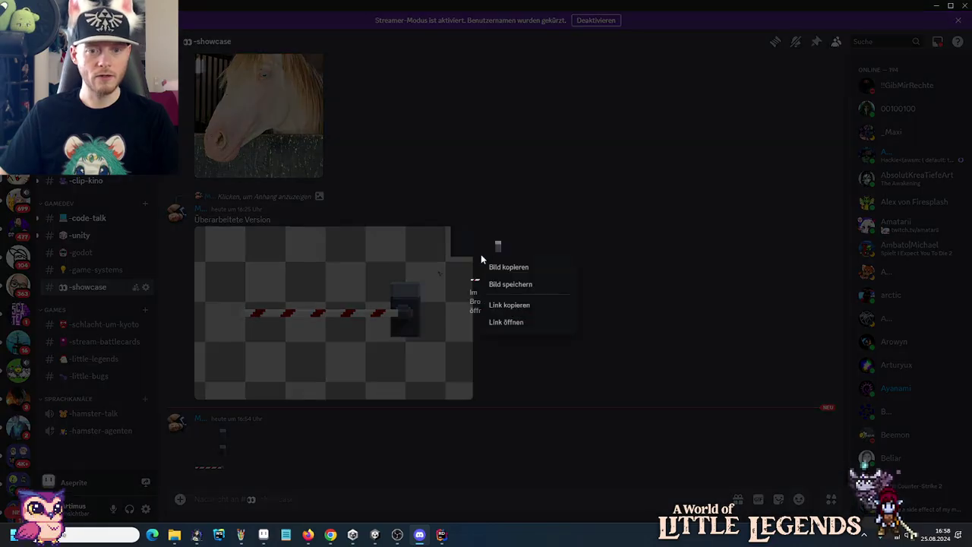
{"action": "left_click", "coordinate": [526, 267]}
Switch to Aseprite, paste the barrier parts image into the lightning canvas and place it in an empty area.
{"action": "left_click", "coordinate": [263, 534]}
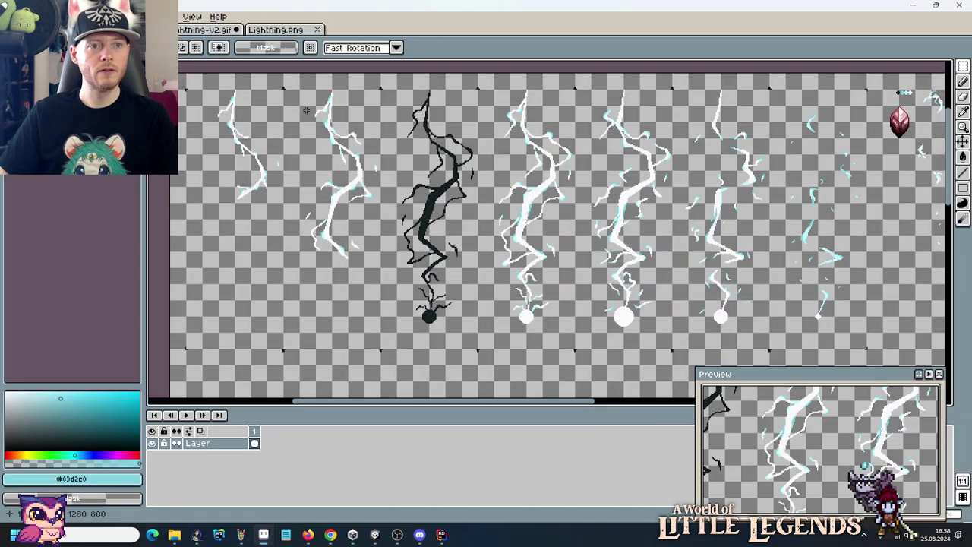
{"action": "scroll", "coordinate": [325, 251], "scroll_direction": "up", "scroll_amount": 2}
{"action": "left_click_drag", "start_coordinate": [325, 251], "coordinate": [195, 213]}
{"action": "key", "text": "ctrl+v"}
{"action": "left_click_drag", "start_coordinate": [528, 243], "coordinate": [692, 243]}
{"action": "scroll", "coordinate": [741, 245], "scroll_direction": "up", "scroll_amount": 3}
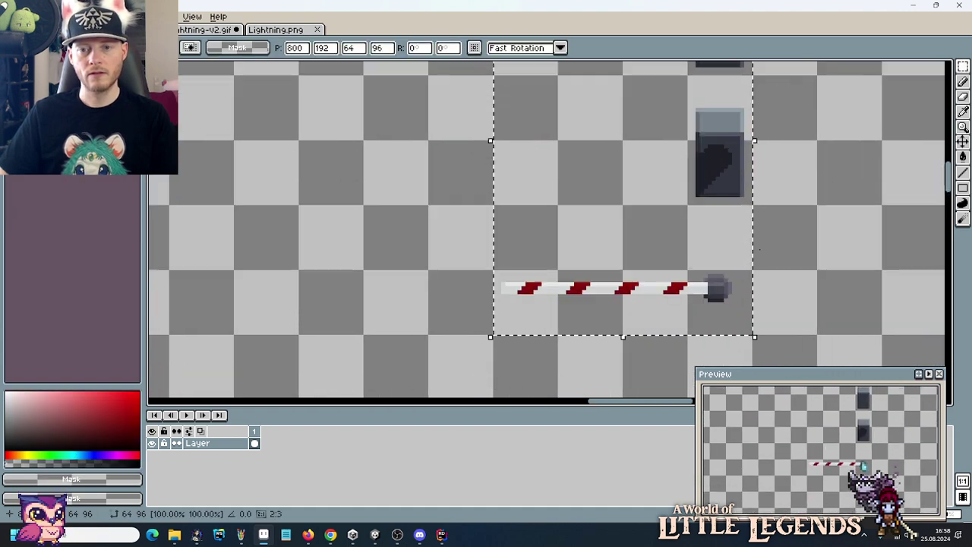
{"action": "key", "text": "Return"}
Try a short pencil stroke in #505666 at the left end of the lower post's front top edge, and undo it.
{"action": "left_click_drag", "start_coordinate": [795, 220], "coordinate": [700, 266]}
{"action": "scroll", "coordinate": [620, 215], "scroll_direction": "up", "scroll_amount": 1}
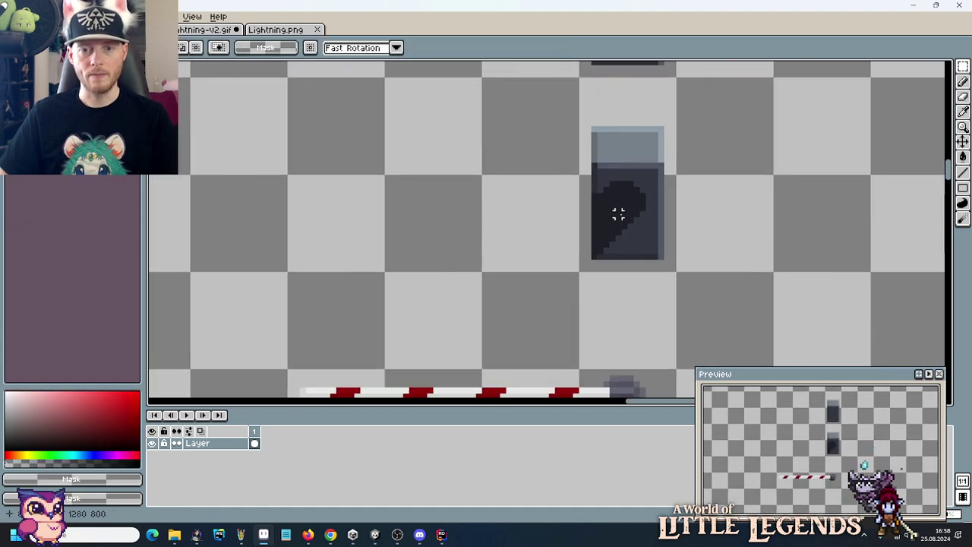
{"action": "scroll", "coordinate": [620, 215], "scroll_direction": "down", "scroll_amount": 3}
{"action": "scroll", "coordinate": [619, 214], "scroll_direction": "up", "scroll_amount": 4}
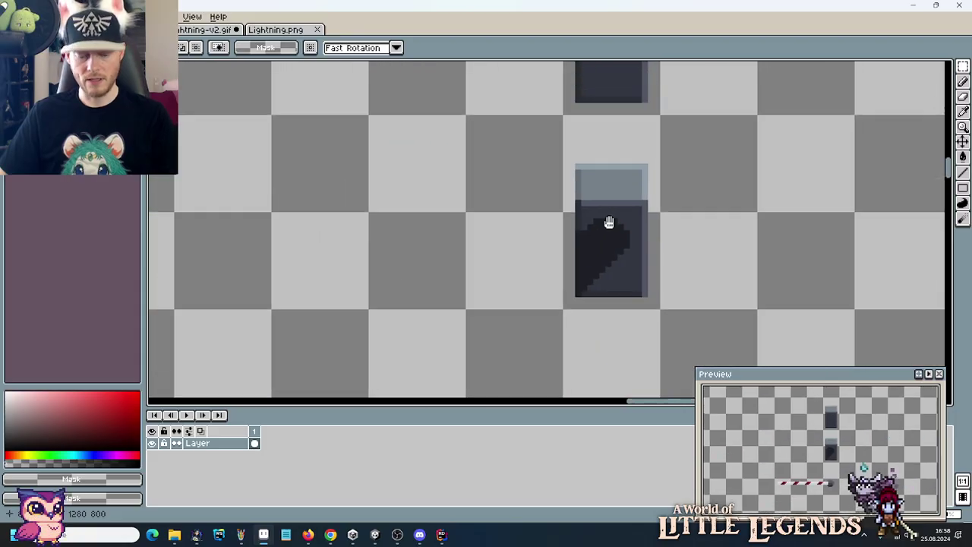
{"action": "scroll", "coordinate": [591, 235], "scroll_direction": "up", "scroll_amount": 1}
{"action": "key", "text": "b"}
{"action": "left_click", "coordinate": [543, 220], "text": "alt"}
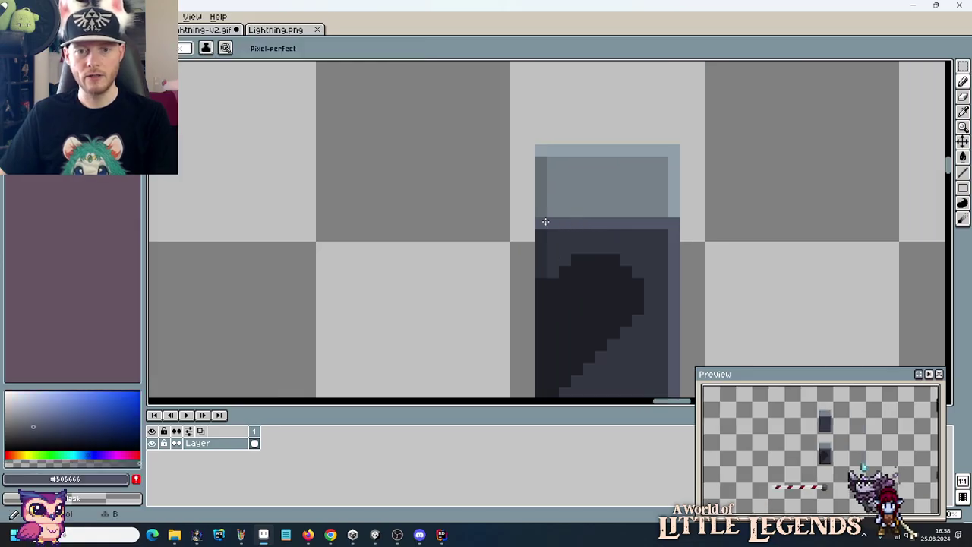
{"action": "mouse_move", "coordinate": [544, 221]}
{"action": "left_mouse_down"}
{"action": "mouse_move", "coordinate": [542, 163]}
{"action": "mouse_move", "coordinate": [537, 215]}
{"action": "left_mouse_up"}
{"action": "key", "text": "ctrl+z"}
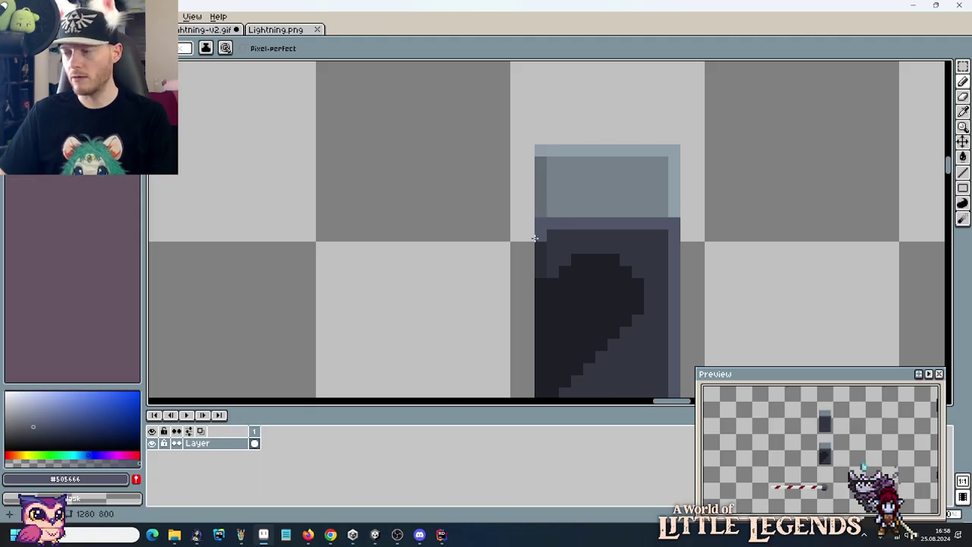
Darken the bottom edge of the lower post with the shadow colour #1e2026 sampled from its front face.
{"action": "key", "text": "alt"}
{"action": "scroll", "coordinate": [547, 244], "scroll_direction": "down", "scroll_amount": 2}
{"action": "scroll", "coordinate": [547, 243], "scroll_direction": "up", "scroll_amount": 1}
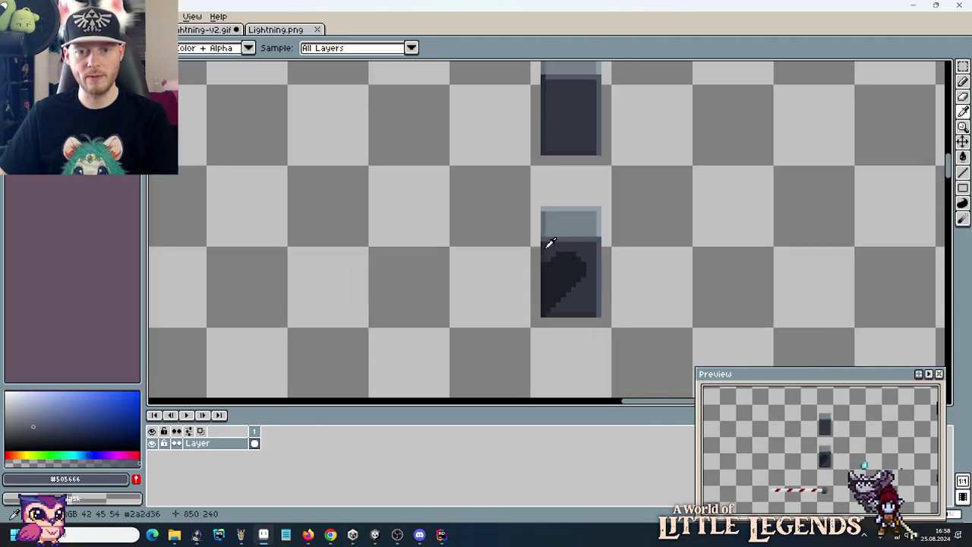
{"action": "scroll", "coordinate": [610, 316], "scroll_direction": "up", "scroll_amount": 2}
{"action": "left_click", "coordinate": [554, 298], "text": "alt"}
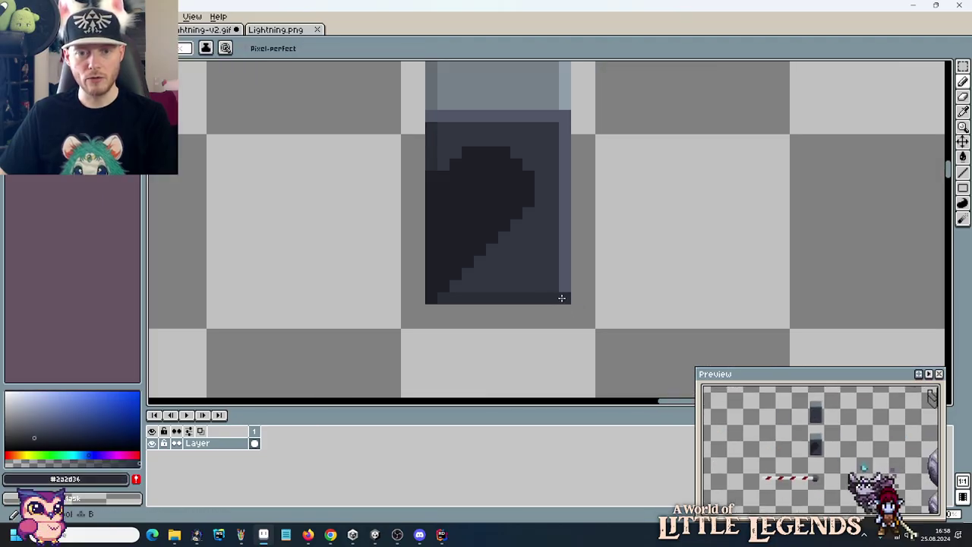
{"action": "scroll", "coordinate": [627, 326], "scroll_direction": "down", "scroll_amount": 2}
{"action": "scroll", "coordinate": [629, 325], "scroll_direction": "up", "scroll_amount": 2}
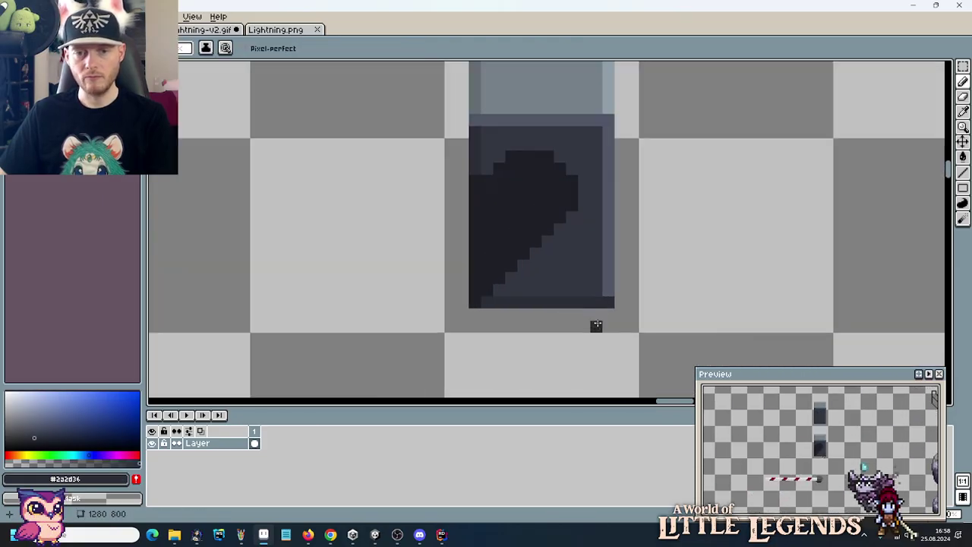
{"action": "left_click", "coordinate": [486, 275], "text": "alt"}
{"action": "left_click_drag", "start_coordinate": [603, 303], "coordinate": [503, 301]}
{"action": "scroll", "coordinate": [629, 325], "scroll_direction": "down", "scroll_amount": 2}
{"action": "scroll", "coordinate": [628, 324], "scroll_direction": "down", "scroll_amount": 1}
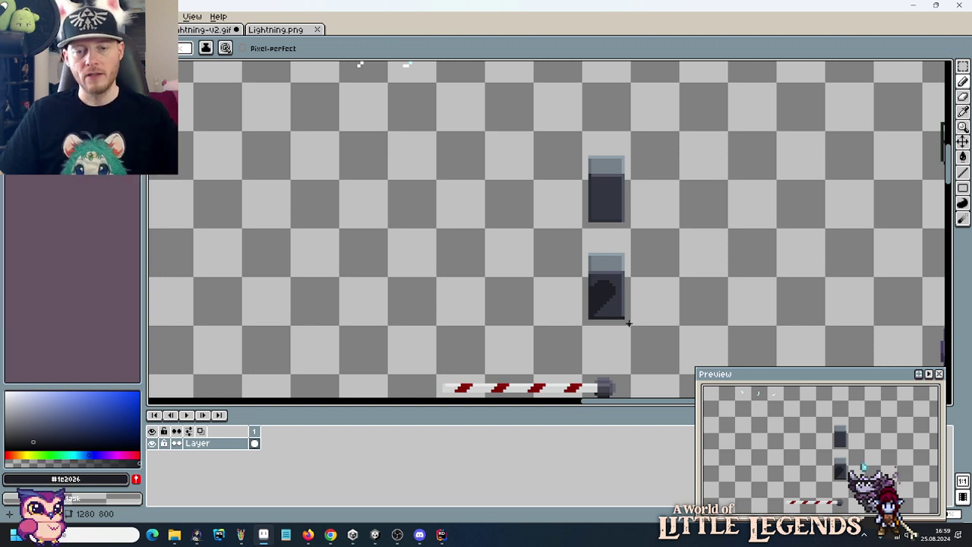
Duplicate the red-and-white barrier arm with its pivot and place the copy on the front of the lower post.
{"action": "scroll", "coordinate": [628, 324], "scroll_direction": "up", "scroll_amount": 2}
{"action": "scroll", "coordinate": [598, 182], "scroll_direction": "up", "scroll_amount": 5}
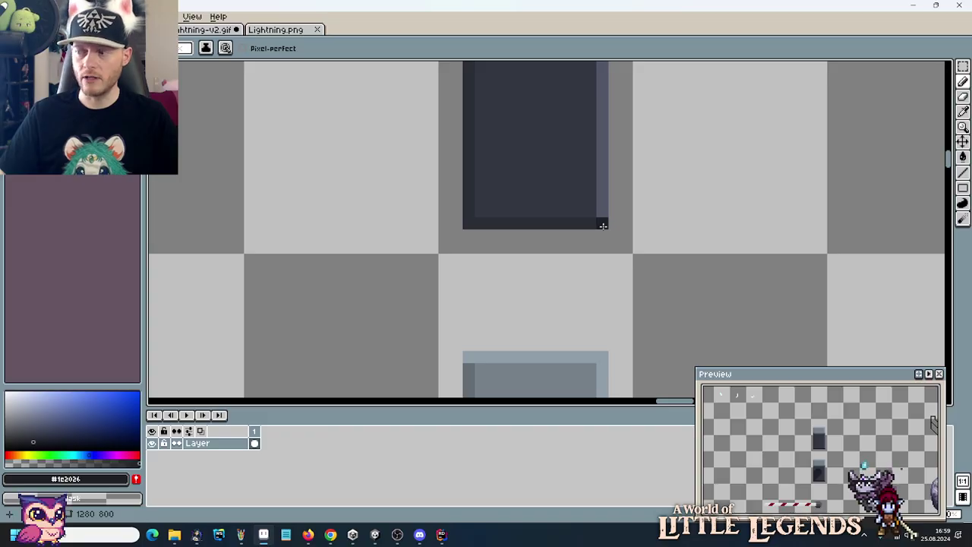
{"action": "scroll", "coordinate": [596, 230], "scroll_direction": "down", "scroll_amount": 3}
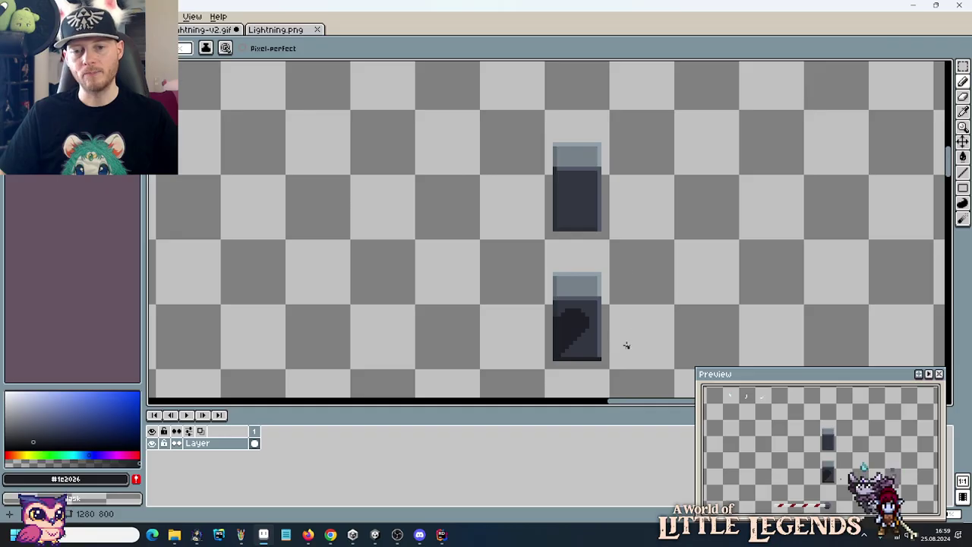
{"action": "left_click_drag", "start_coordinate": [626, 345], "coordinate": [623, 278]}
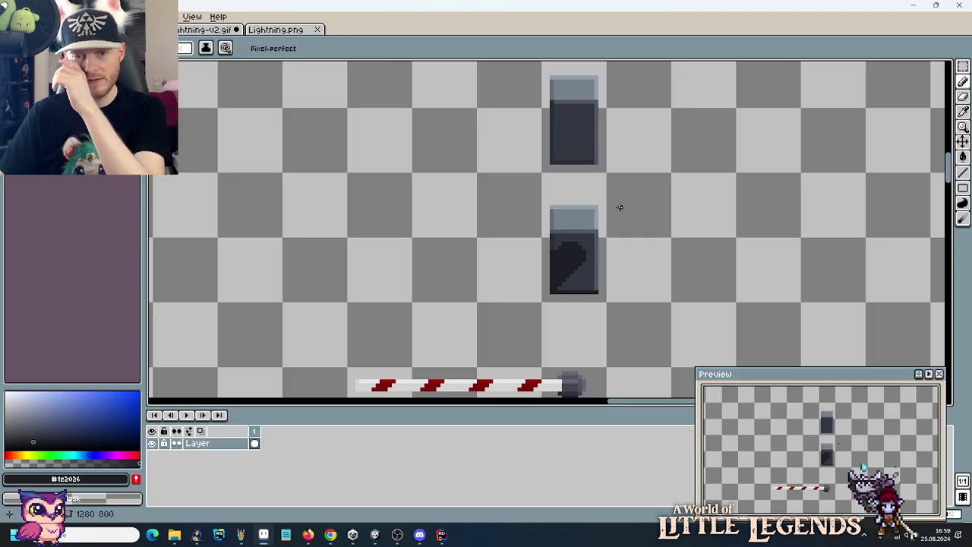
{"action": "scroll", "coordinate": [607, 149], "scroll_direction": "up", "scroll_amount": 1}
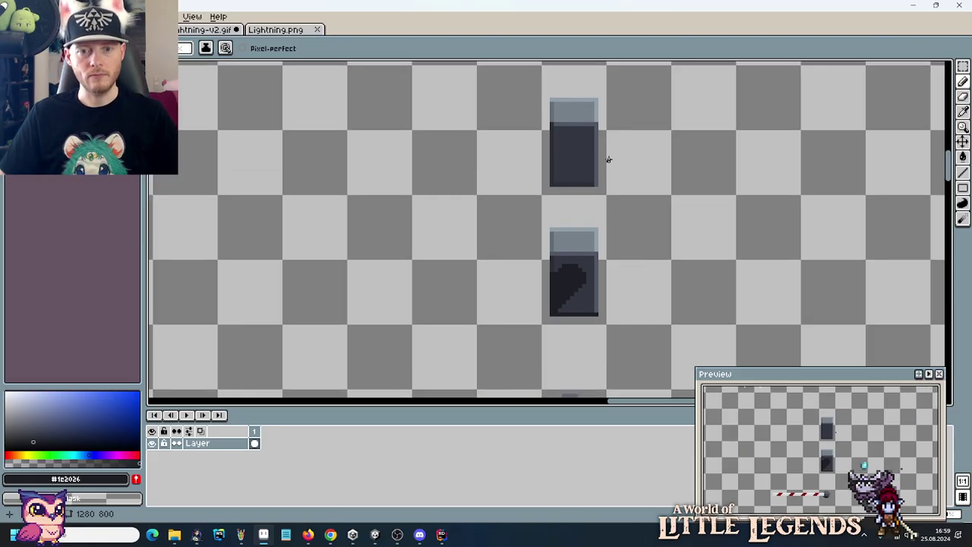
{"action": "scroll", "coordinate": [608, 168], "scroll_direction": "down", "scroll_amount": 1}
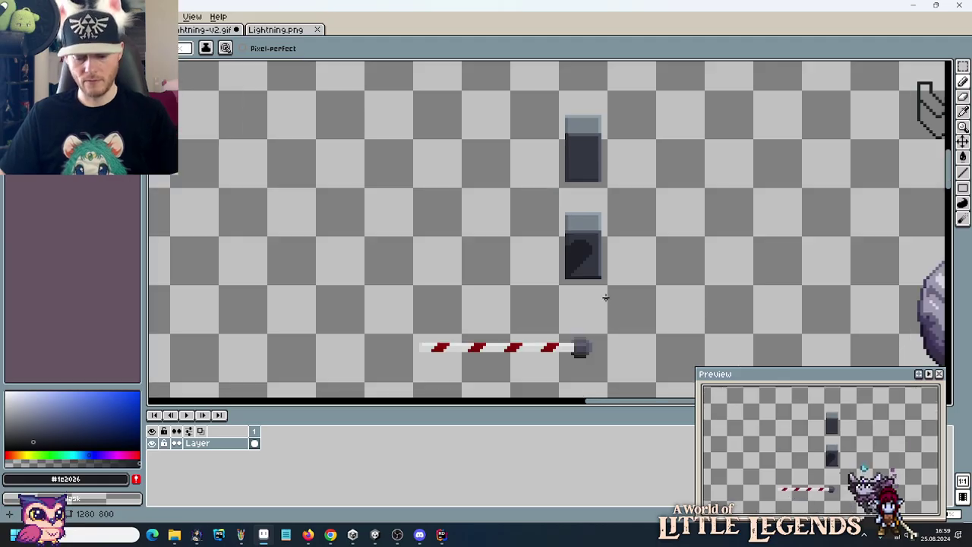
{"action": "key", "text": "m"}
{"action": "left_click_drag", "start_coordinate": [580, 349], "coordinate": [453, 358]}
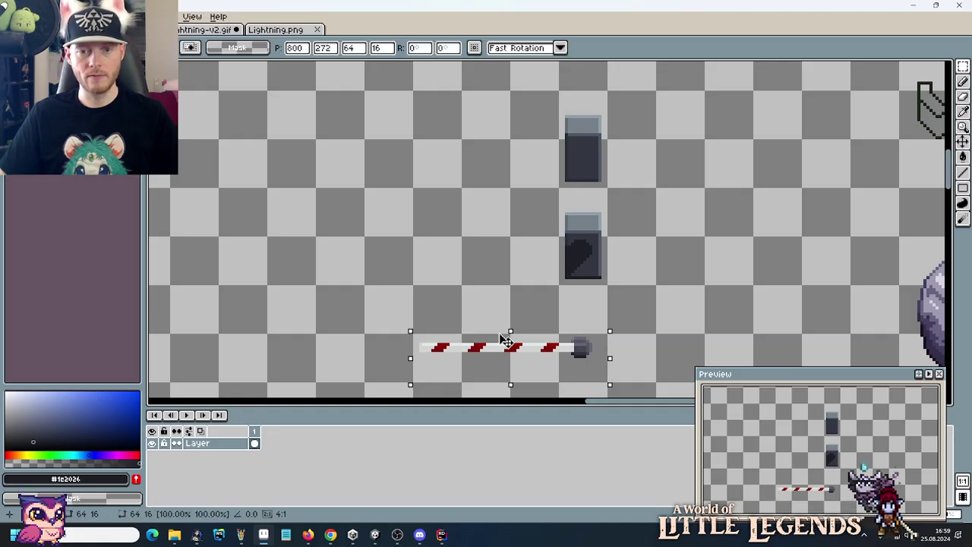
{"action": "left_click_drag", "start_coordinate": [503, 340], "coordinate": [503, 243]}
{"action": "left_click", "coordinate": [634, 306]}
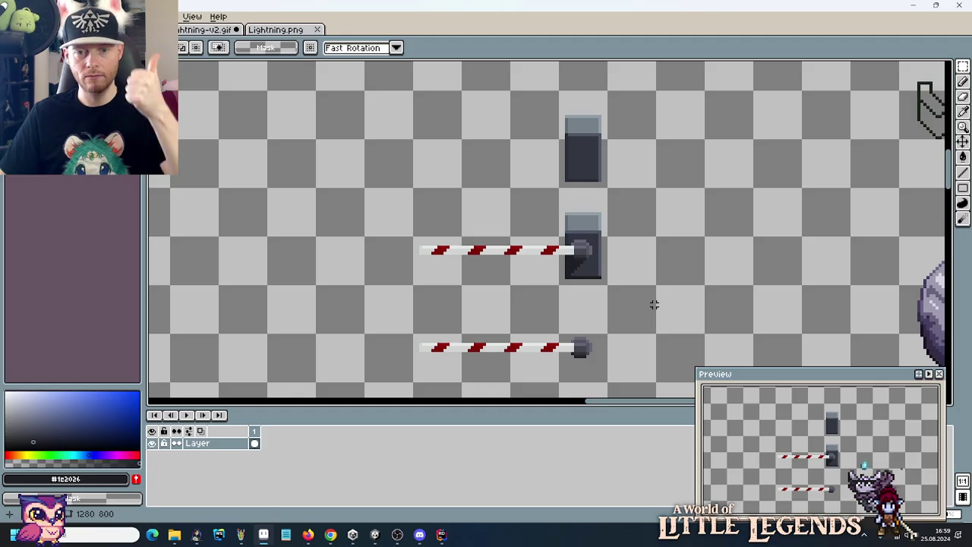
Examine the mounted arm's round pivot and the diagonal shadow it casts across the lower post's front.
{"action": "scroll", "coordinate": [569, 263], "scroll_direction": "up", "scroll_amount": 5}
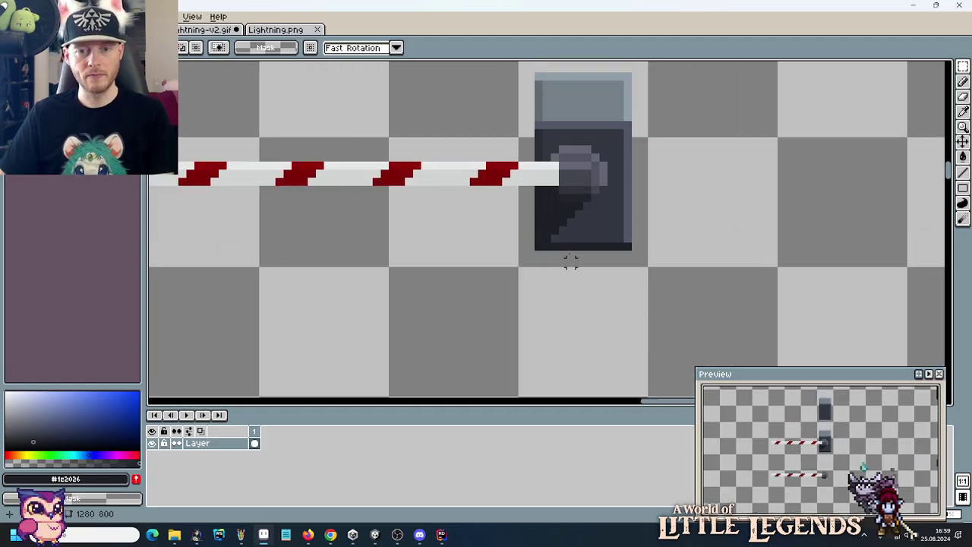
{"action": "key", "text": "b"}
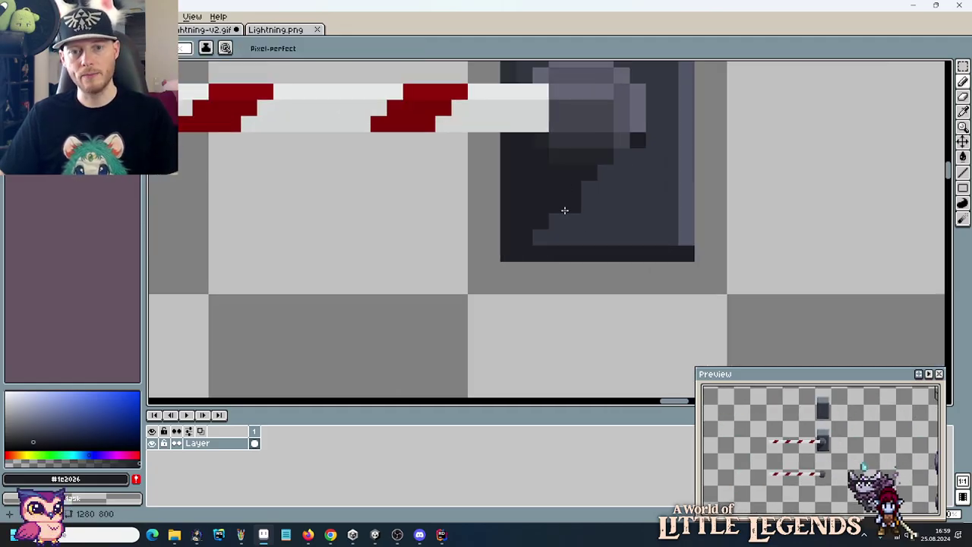
{"action": "scroll", "coordinate": [706, 303], "scroll_direction": "down", "scroll_amount": 4}
{"action": "scroll", "coordinate": [704, 304], "scroll_direction": "down", "scroll_amount": 1}
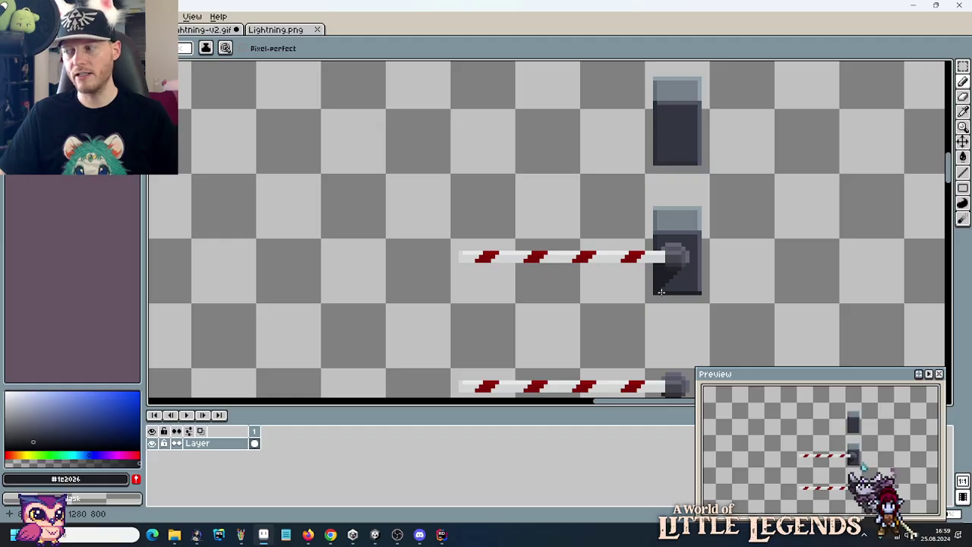
{"action": "scroll", "coordinate": [660, 291], "scroll_direction": "up", "scroll_amount": 3}
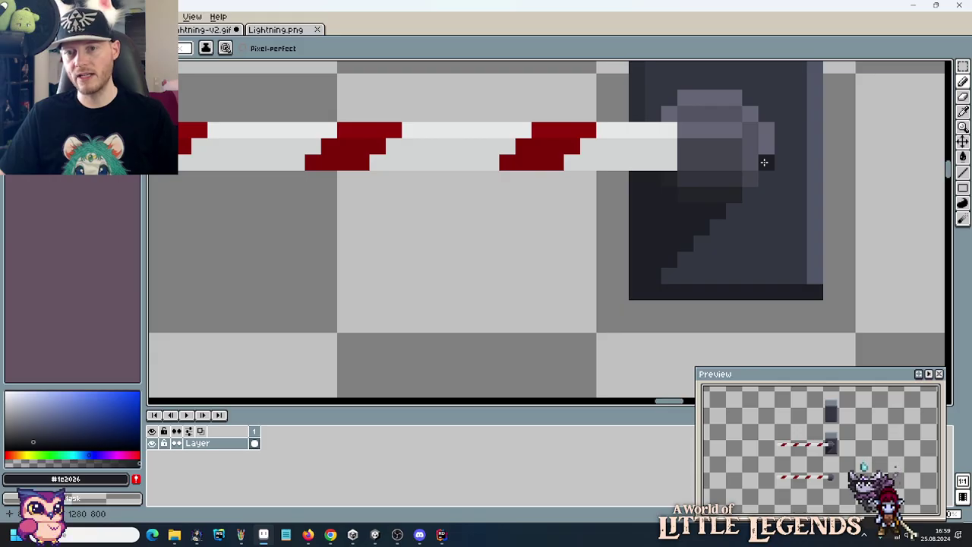
{"action": "mouse_move", "coordinate": [761, 165]}
{"action": "left_mouse_down"}
{"action": "mouse_move", "coordinate": [716, 210]}
{"action": "mouse_move", "coordinate": [771, 179]}
{"action": "mouse_move", "coordinate": [666, 278]}
{"action": "left_mouse_up"}
{"action": "scroll", "coordinate": [733, 321], "scroll_direction": "down", "scroll_amount": 3}
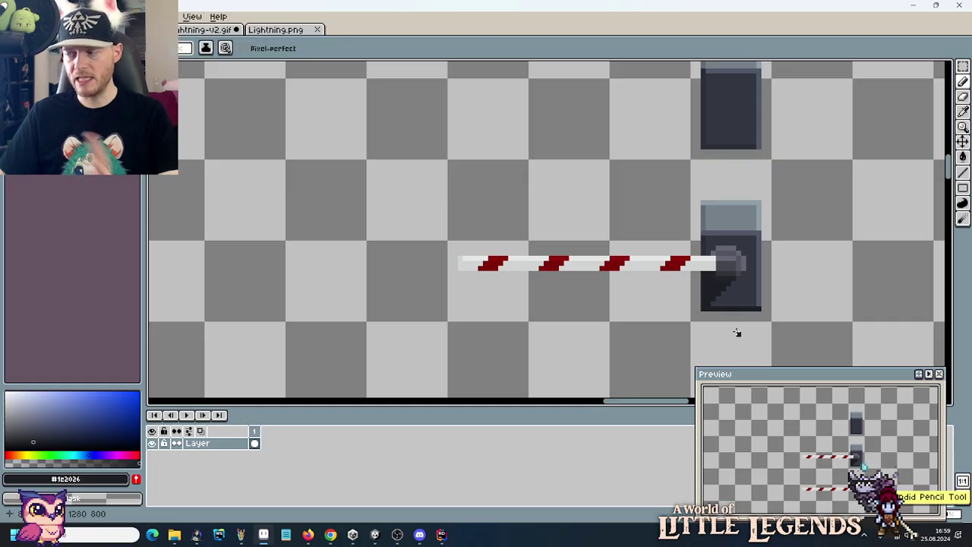
{"action": "key", "text": "m"}
{"action": "scroll", "coordinate": [738, 332], "scroll_direction": "down", "scroll_amount": 3}
{"action": "left_click_drag", "start_coordinate": [736, 329], "coordinate": [653, 270]}
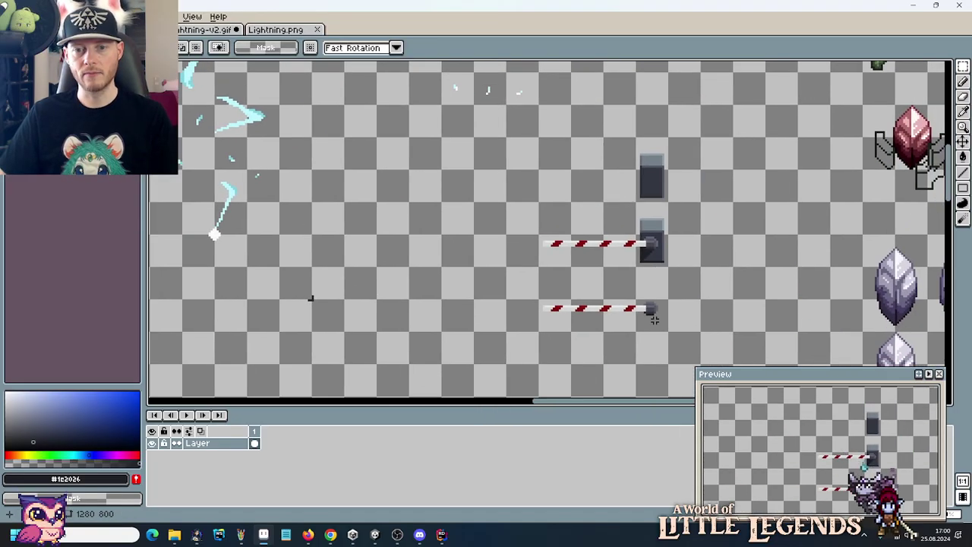
{"action": "scroll", "coordinate": [653, 319], "scroll_direction": "up", "scroll_amount": 2}
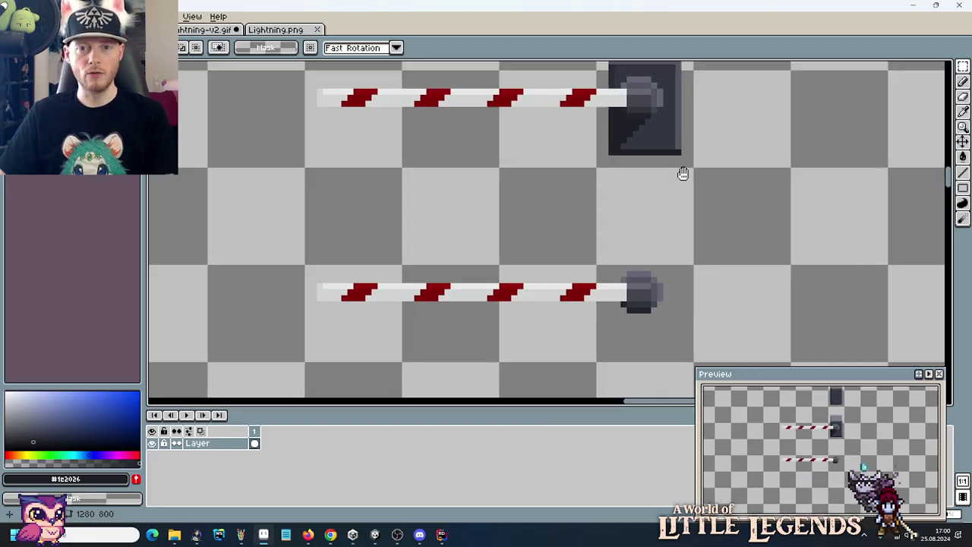
Roughen the lower post's front face with irregular weathering specks in the shadow colours #232429 and #1e2026 sampled from that face.
{"action": "scroll", "coordinate": [661, 271], "scroll_direction": "up", "scroll_amount": 2}
{"action": "key", "text": "i"}
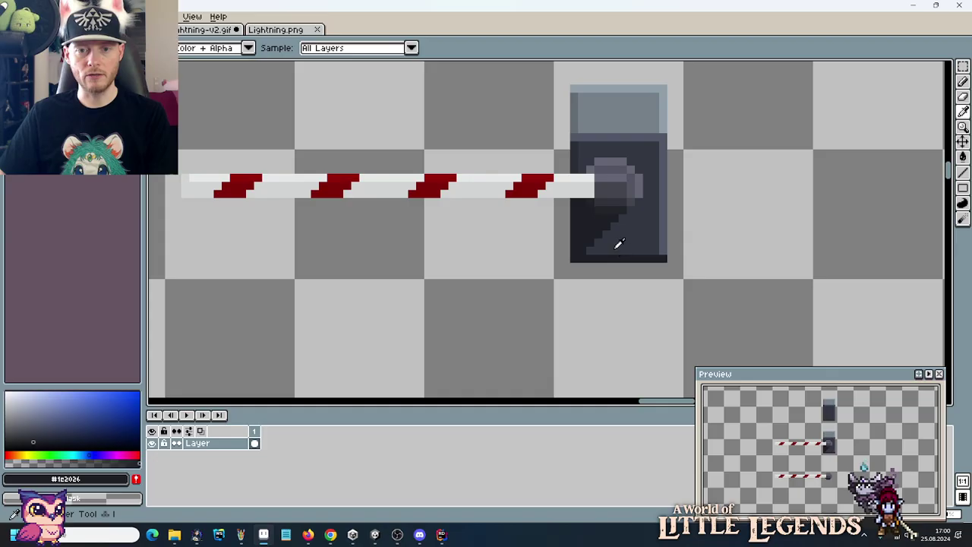
{"action": "left_click", "coordinate": [605, 205]}
{"action": "key", "text": "b"}
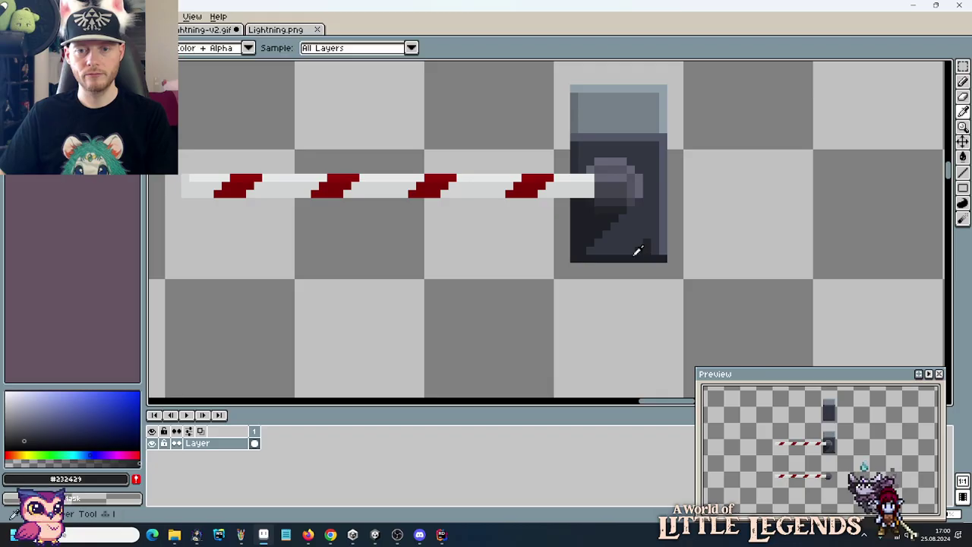
{"action": "left_click", "coordinate": [628, 252], "text": "alt"}
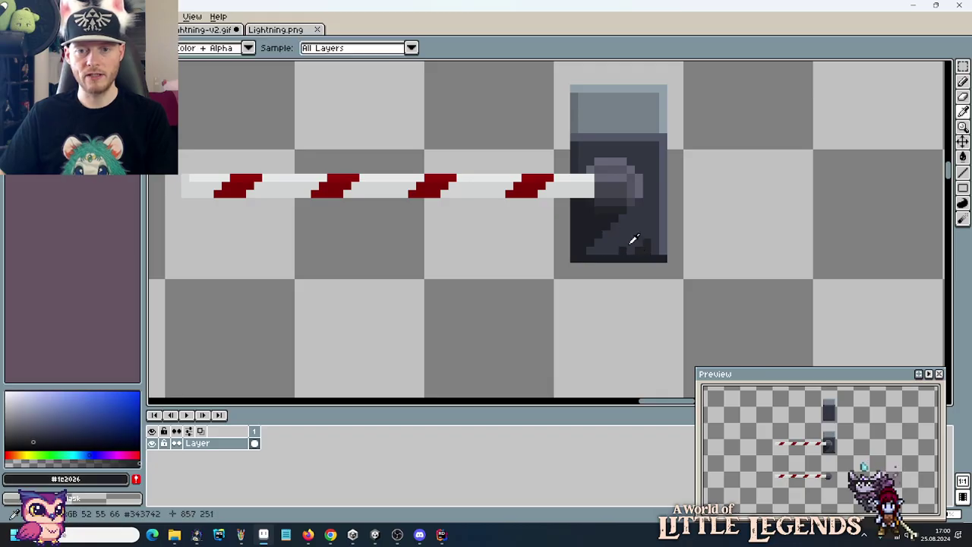
{"action": "left_click", "coordinate": [635, 242], "text": "alt"}
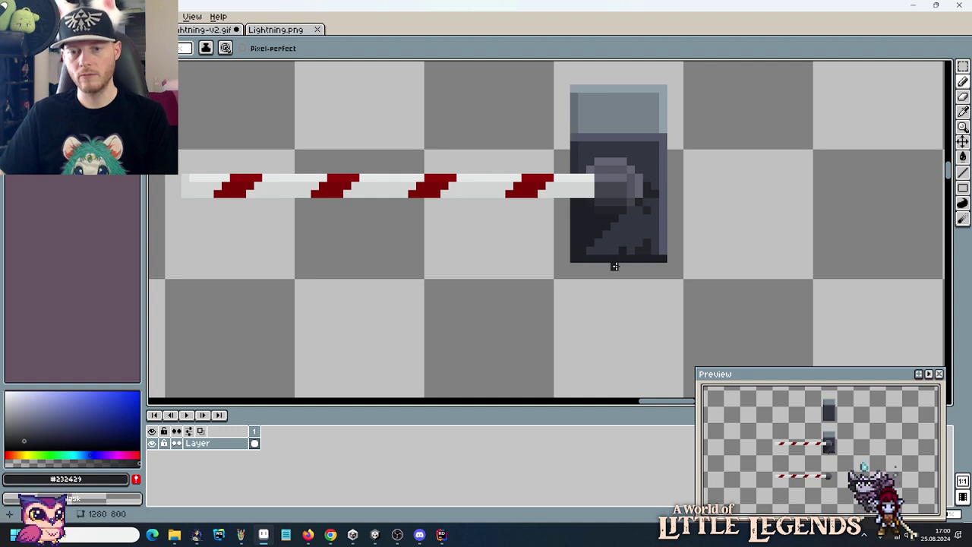
{"action": "left_click", "coordinate": [596, 222], "text": "alt"}
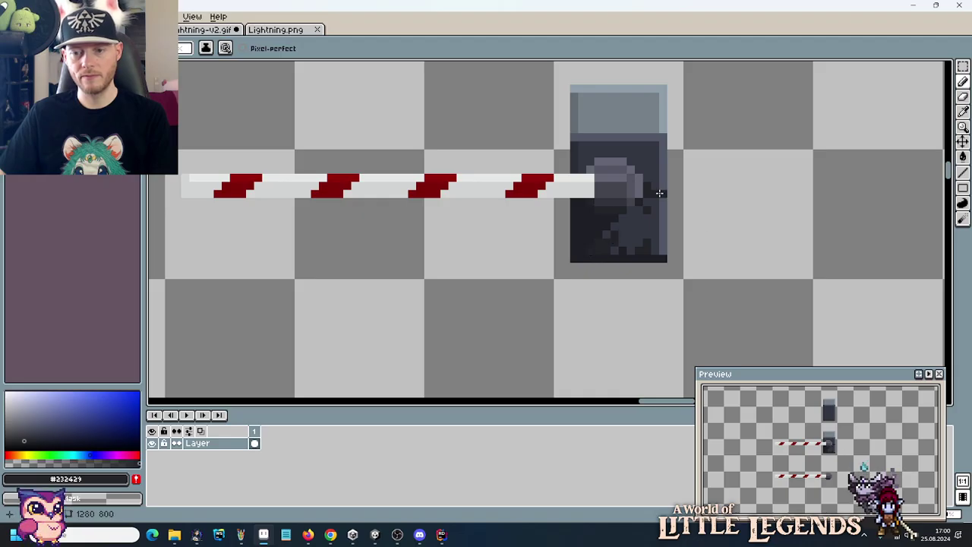
Add weathering specks in #636c73, sampled from the darker side edge, to the lower post's light grey top face.
{"action": "scroll", "coordinate": [825, 458], "scroll_direction": "up", "scroll_amount": 1}
{"action": "scroll", "coordinate": [666, 174], "scroll_direction": "up", "scroll_amount": 2}
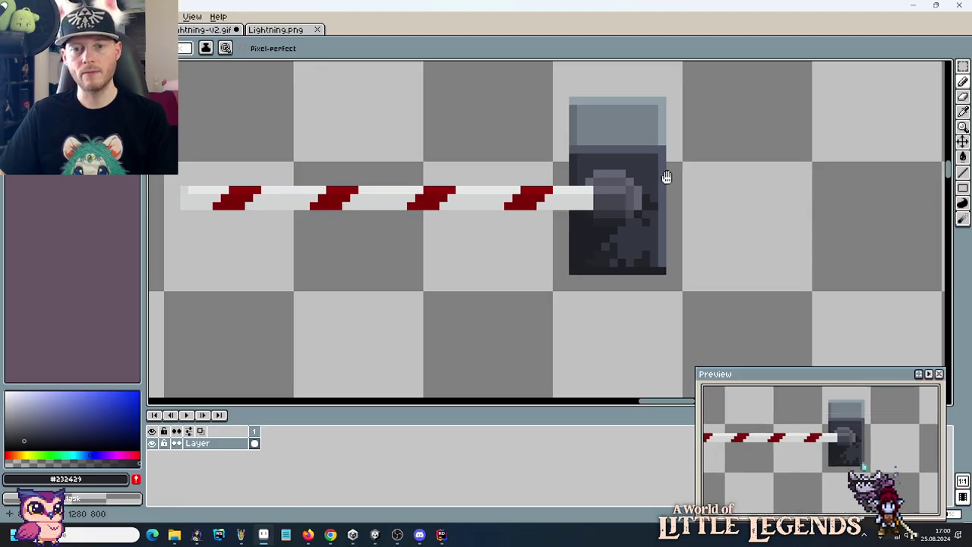
{"action": "left_click", "coordinate": [580, 178], "text": "alt"}
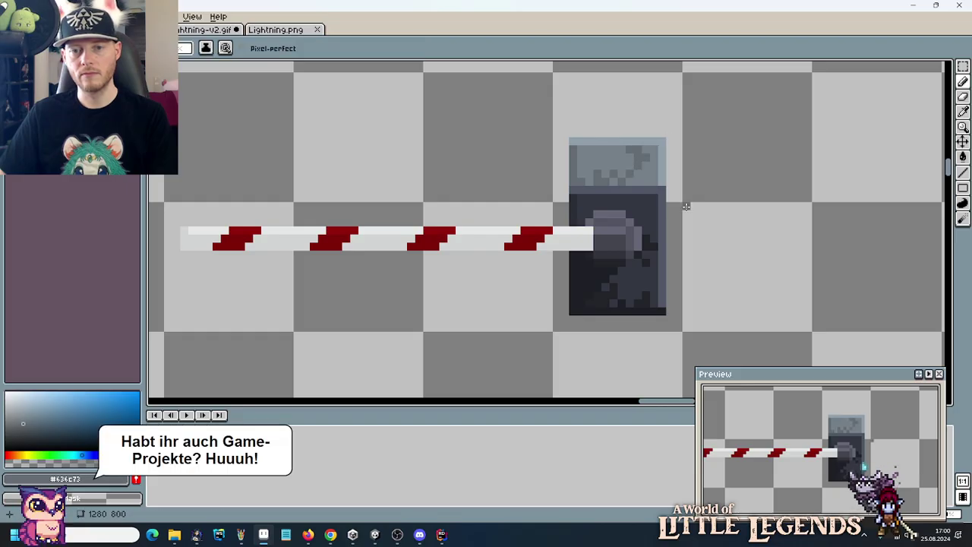
Delete both posts and both barrier arms from the lightning sheet and save the file.
{"action": "scroll", "coordinate": [703, 253], "scroll_direction": "down", "scroll_amount": 3}
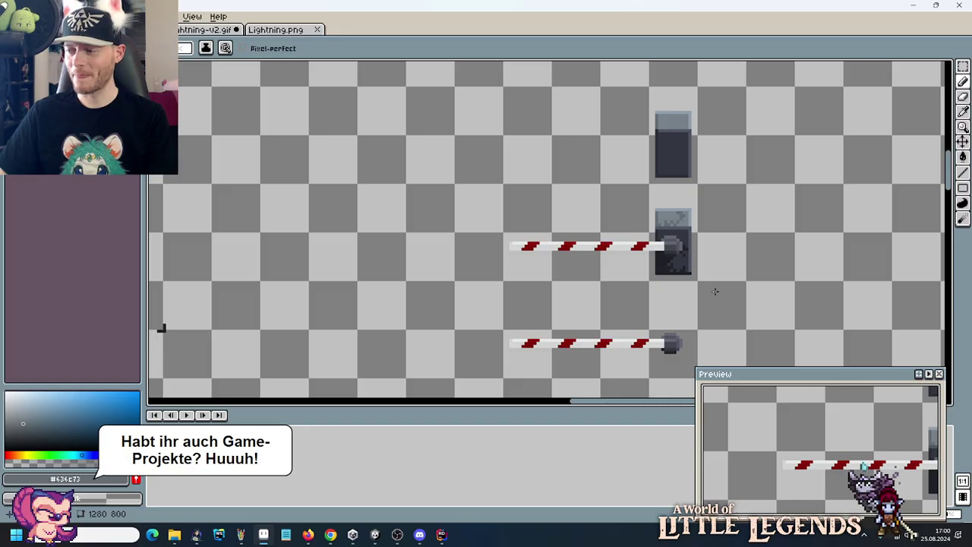
{"action": "key", "text": "m"}
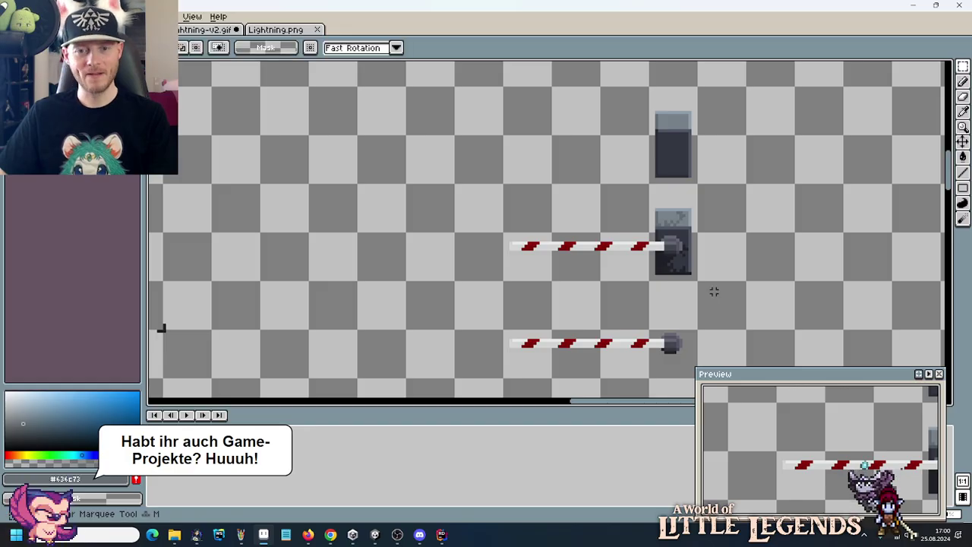
{"action": "mouse_move", "coordinate": [676, 353]}
{"action": "left_mouse_down"}
{"action": "mouse_move", "coordinate": [595, 195]}
{"action": "mouse_move", "coordinate": [535, 133]}
{"action": "left_mouse_up"}
{"action": "key", "text": "Delete"}
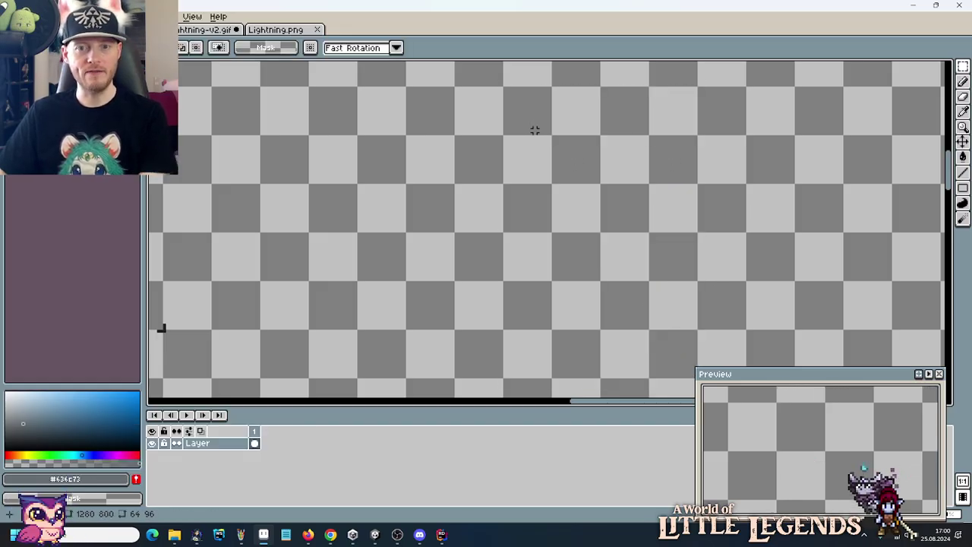
{"action": "key", "text": "ctrl+s"}
Sample the white #f9f9fb from the large impact ball at the foot of the fifth lightning frame.
{"action": "scroll", "coordinate": [532, 152], "scroll_direction": "down", "scroll_amount": 3}
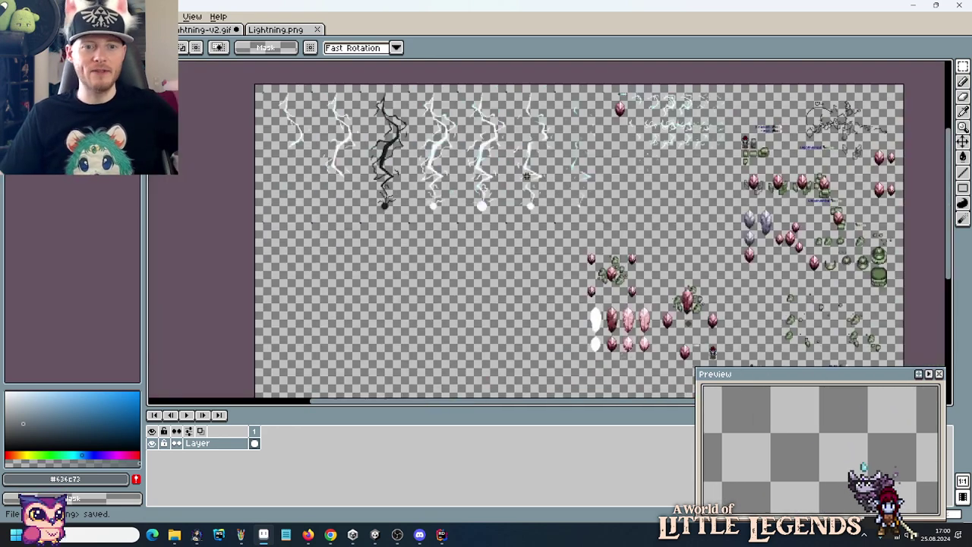
{"action": "scroll", "coordinate": [526, 176], "scroll_direction": "up", "scroll_amount": 1}
{"action": "left_click_drag", "start_coordinate": [526, 175], "coordinate": [722, 263]}
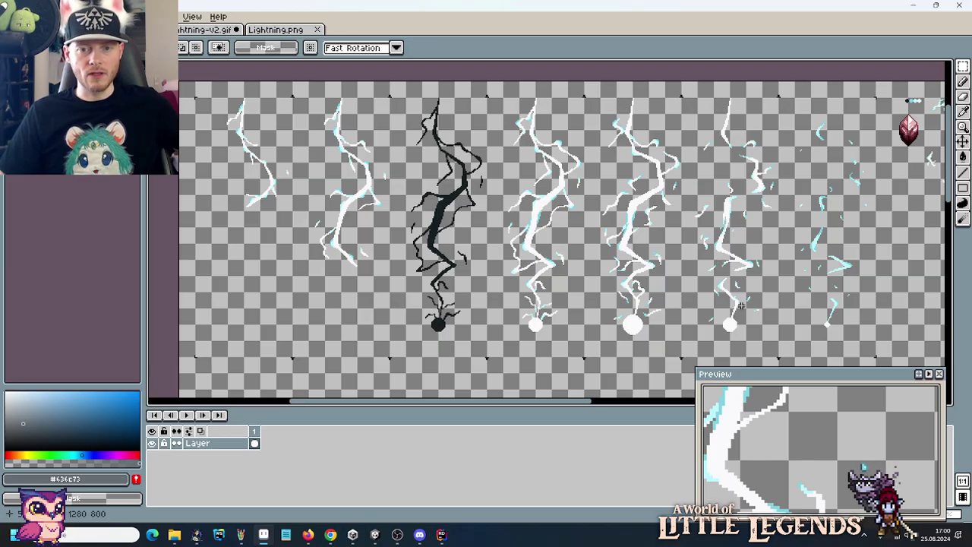
{"action": "scroll", "coordinate": [740, 304], "scroll_direction": "up", "scroll_amount": 3}
{"action": "left_click_drag", "start_coordinate": [521, 343], "coordinate": [711, 190]}
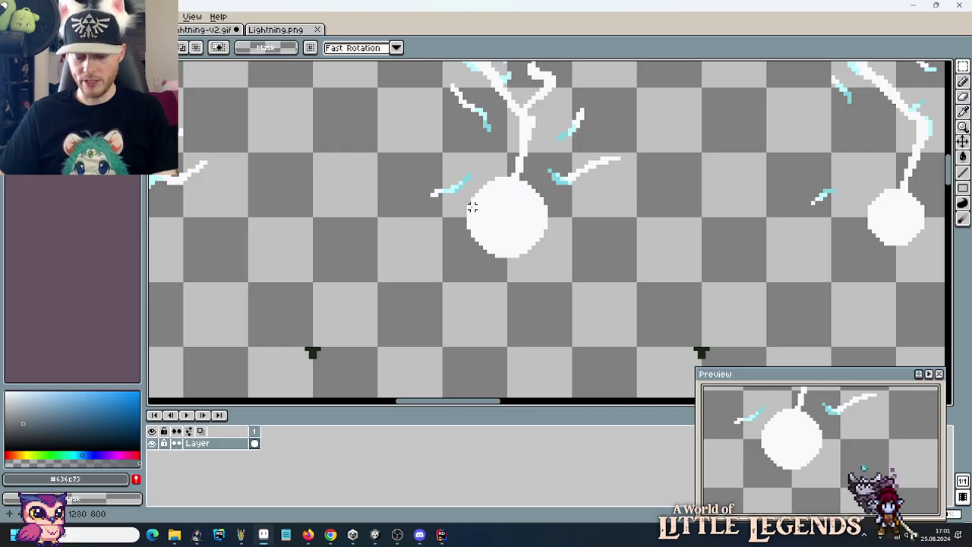
{"action": "scroll", "coordinate": [470, 200], "scroll_direction": "up", "scroll_amount": 1}
{"action": "key", "text": "i"}
{"action": "left_click", "coordinate": [498, 218]}
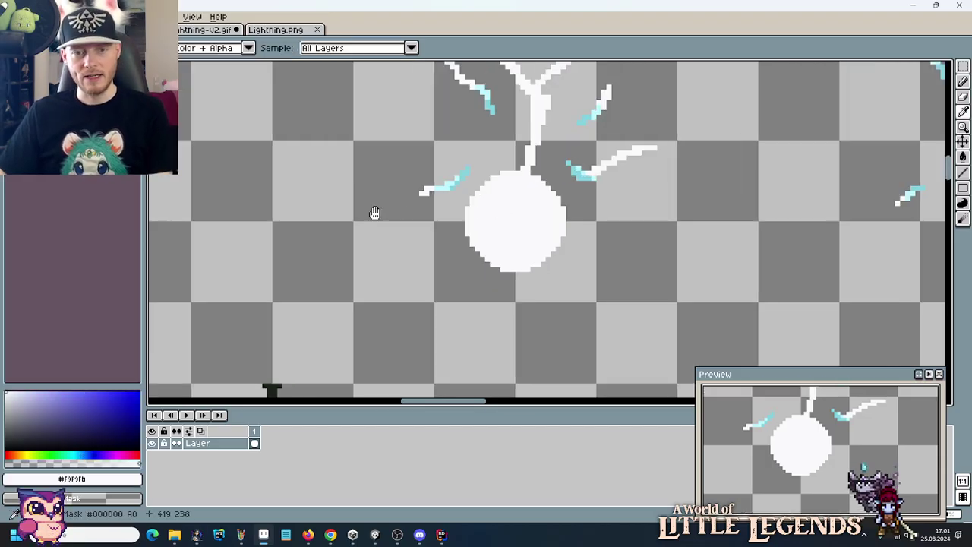
Try adding white corner pixels around the outline of the fifth frame's large impact ball, undo them, and save the sheet.
{"action": "scroll", "coordinate": [544, 210], "scroll_direction": "down", "scroll_amount": 1}
{"action": "scroll", "coordinate": [545, 210], "scroll_direction": "down", "scroll_amount": 1}
{"action": "scroll", "coordinate": [787, 206], "scroll_direction": "right", "scroll_amount": 3}
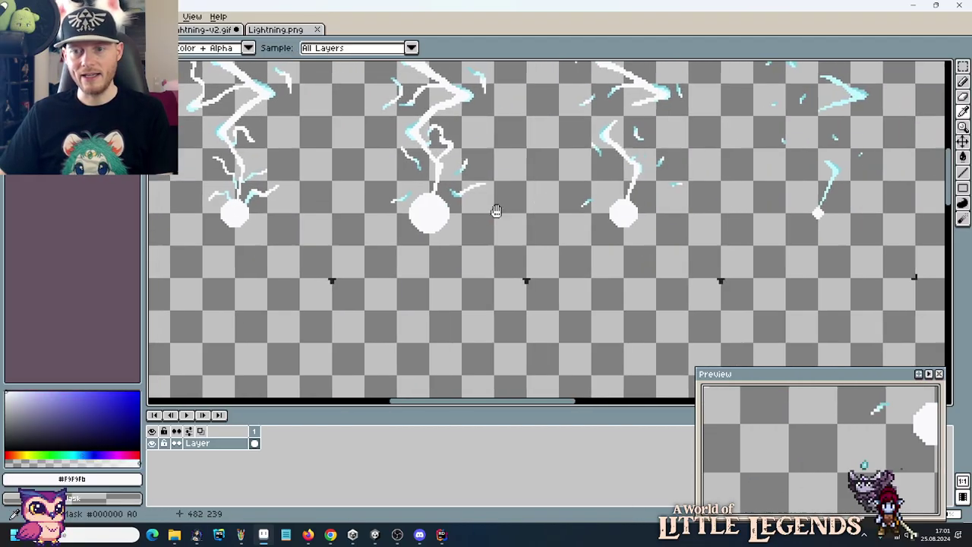
{"action": "scroll", "coordinate": [501, 228], "scroll_direction": "up", "scroll_amount": 5}
{"action": "key", "text": "b"}
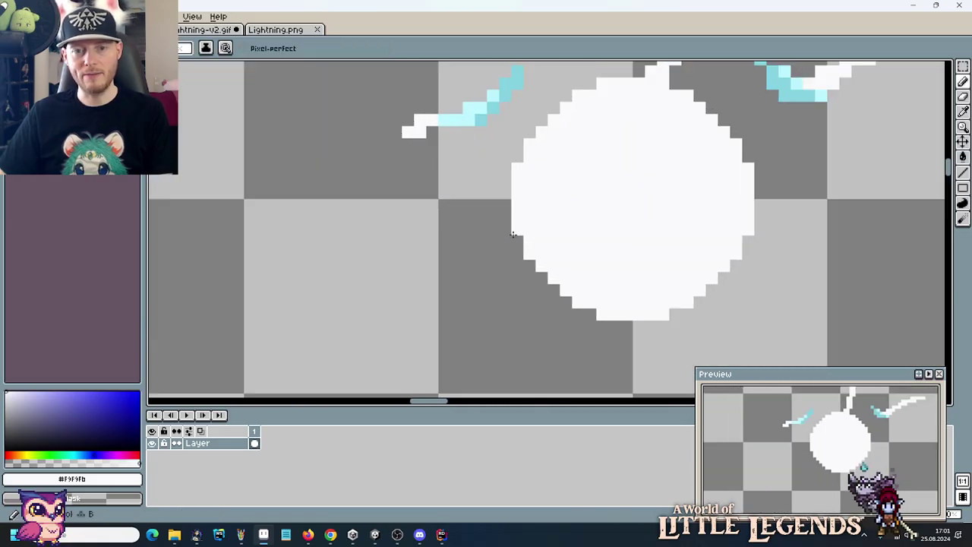
{"action": "left_click", "coordinate": [591, 314]}
{"action": "left_click", "coordinate": [675, 314]}
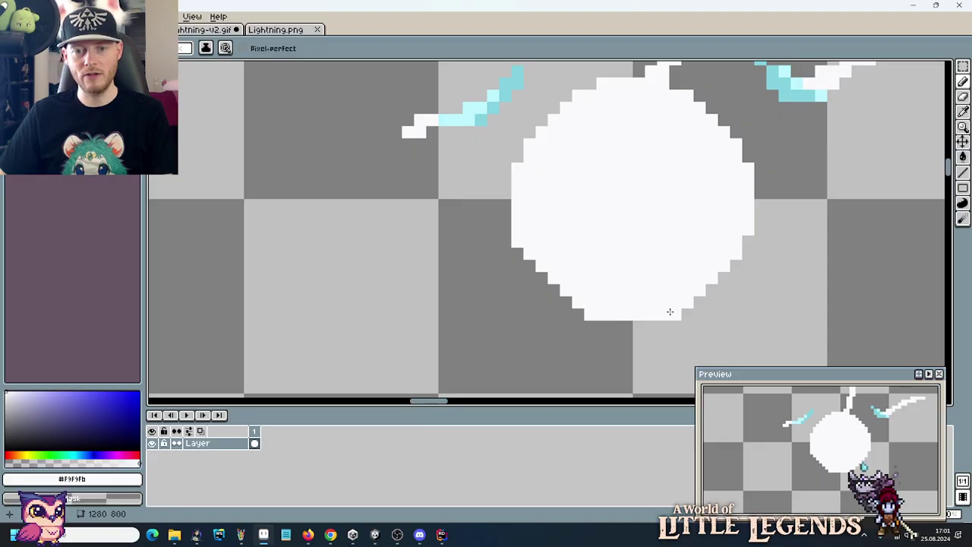
{"action": "left_click", "coordinate": [748, 241]}
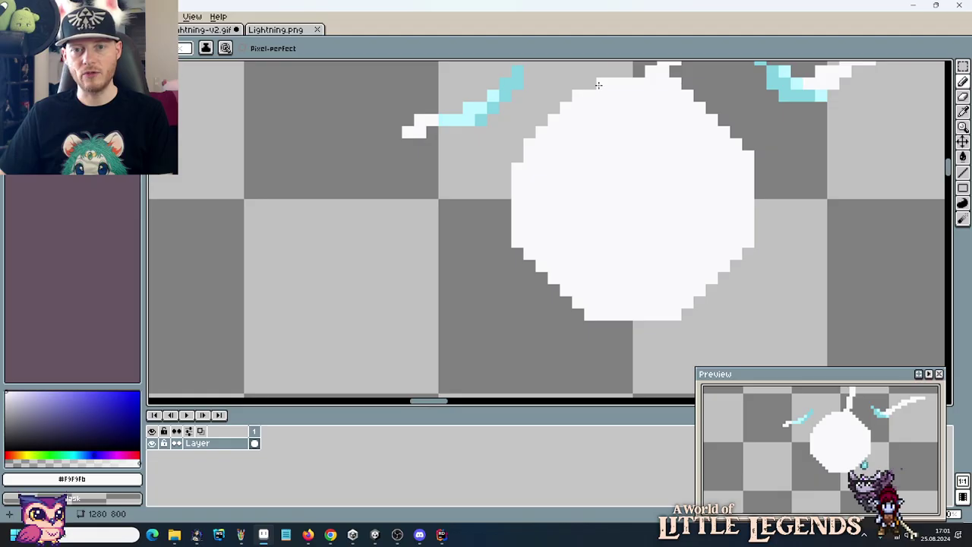
{"action": "scroll", "coordinate": [662, 213], "scroll_direction": "down", "scroll_amount": 4}
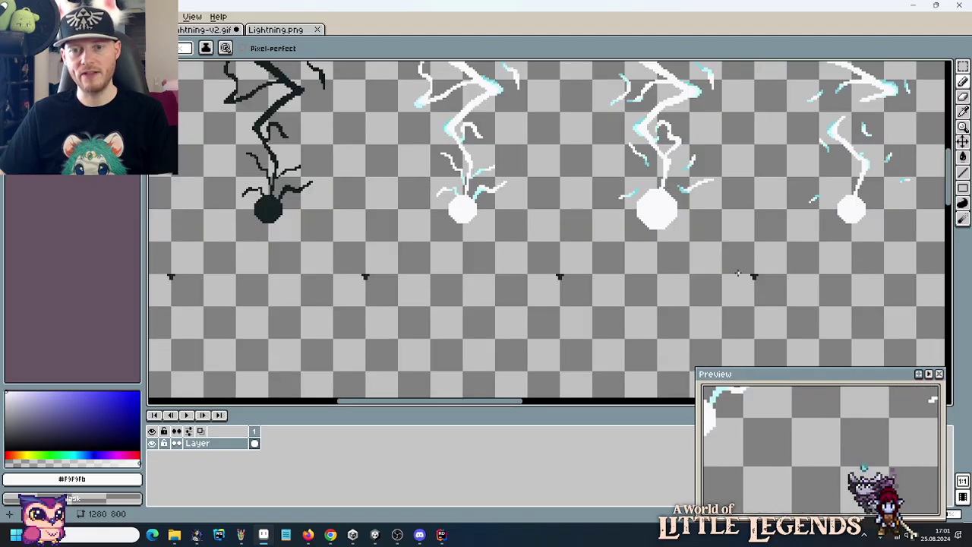
{"action": "scroll", "coordinate": [737, 273], "scroll_direction": "down", "scroll_amount": 2}
{"action": "scroll", "coordinate": [737, 274], "scroll_direction": "up", "scroll_amount": 2}
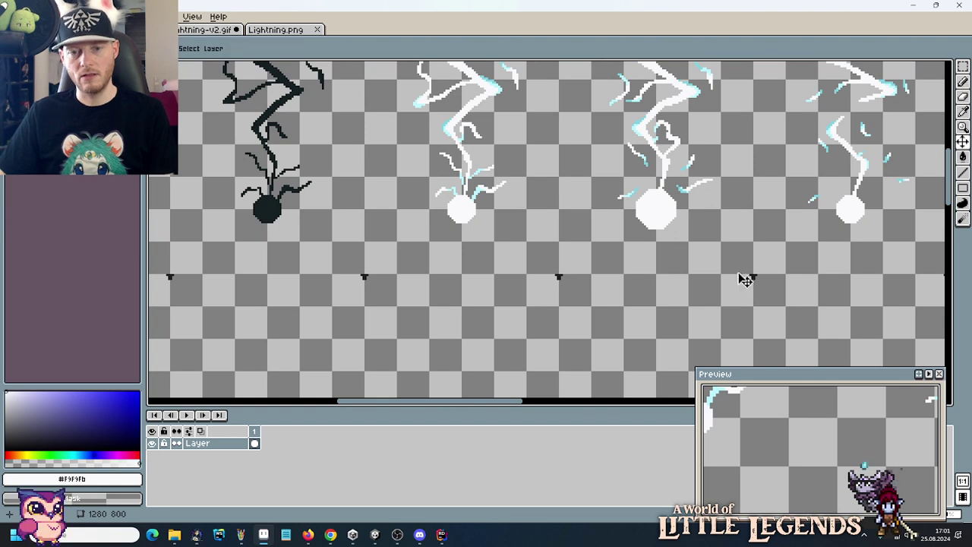
{"action": "key", "text": "ctrl+z"}
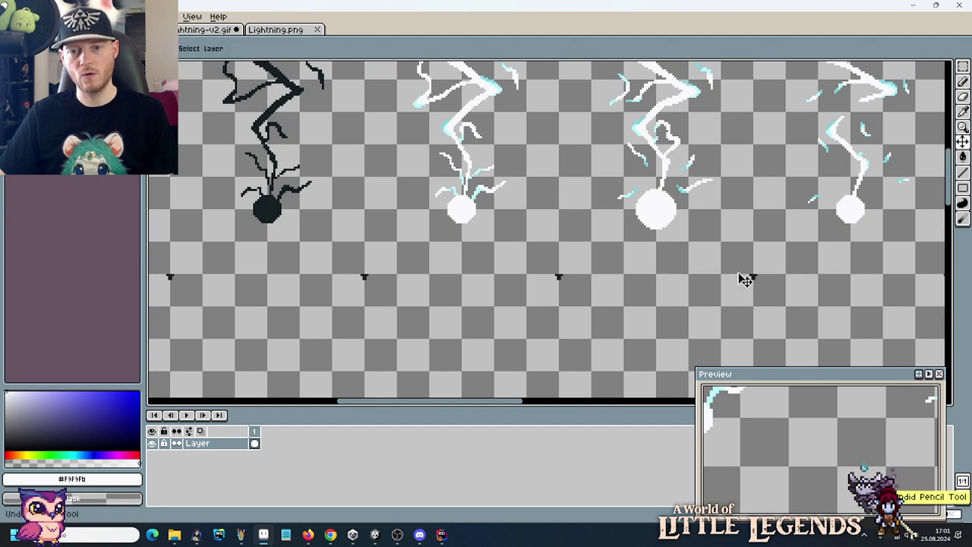
{"action": "key", "text": "m"}
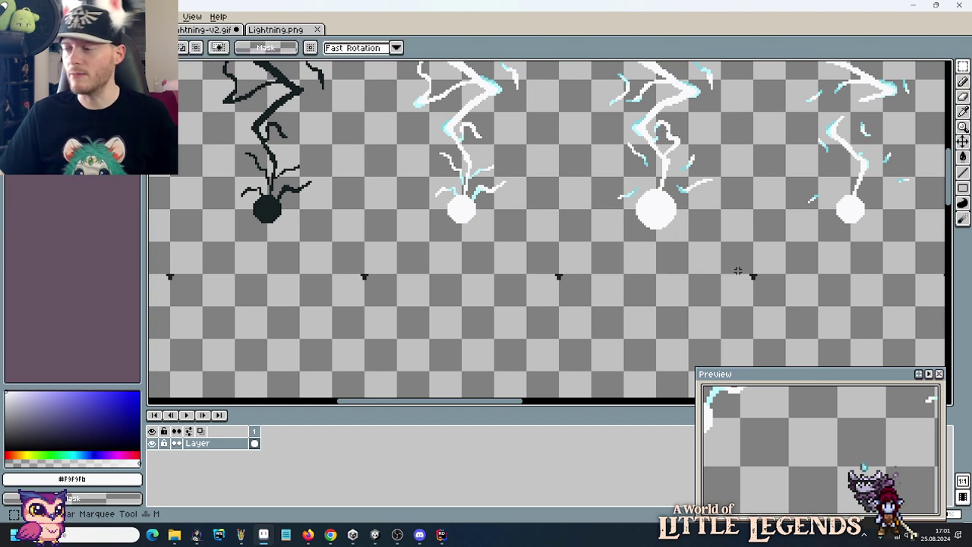
{"action": "key", "text": "ctrl+s"}
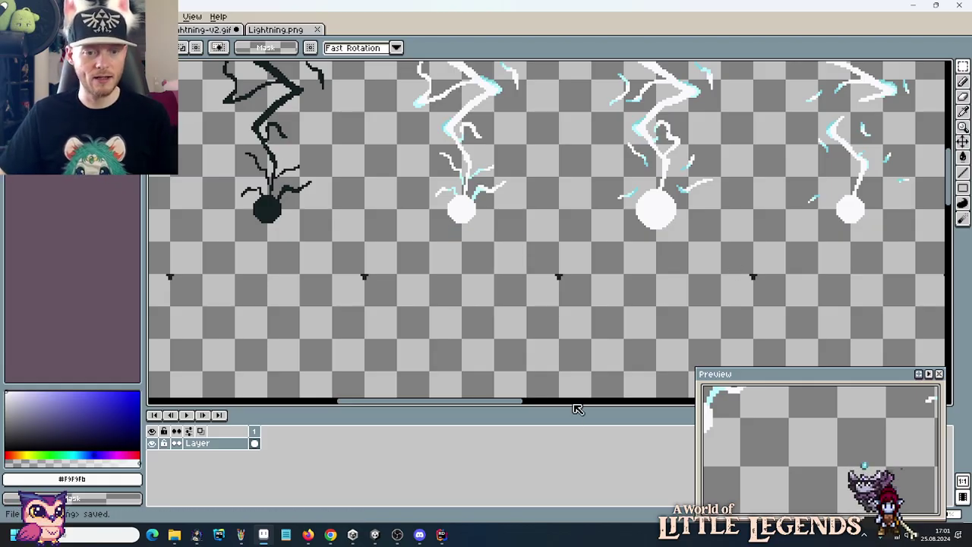
Switch to Unity and collapse the Effects and Actors folders in the project's Resources.
{"action": "left_click", "coordinate": [375, 534]}
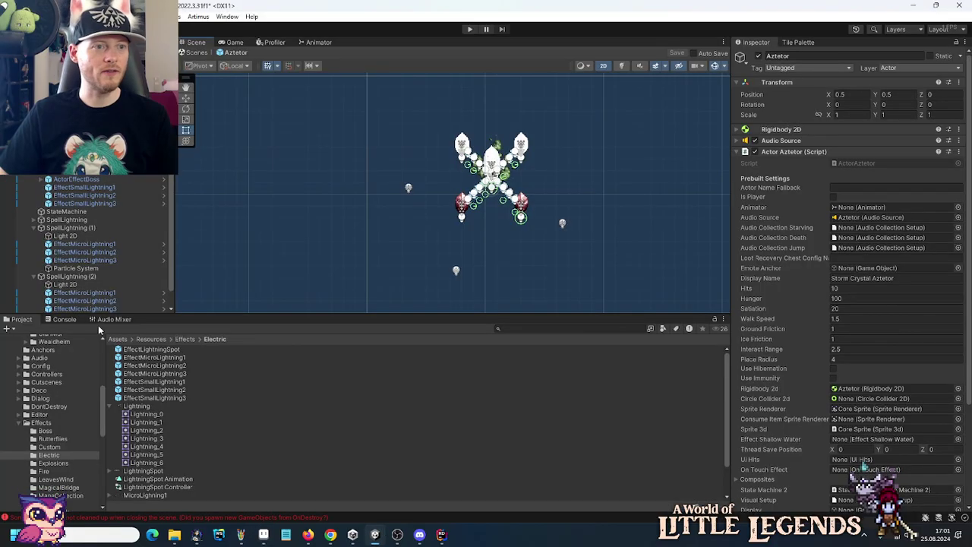
{"action": "left_click", "coordinate": [19, 423]}
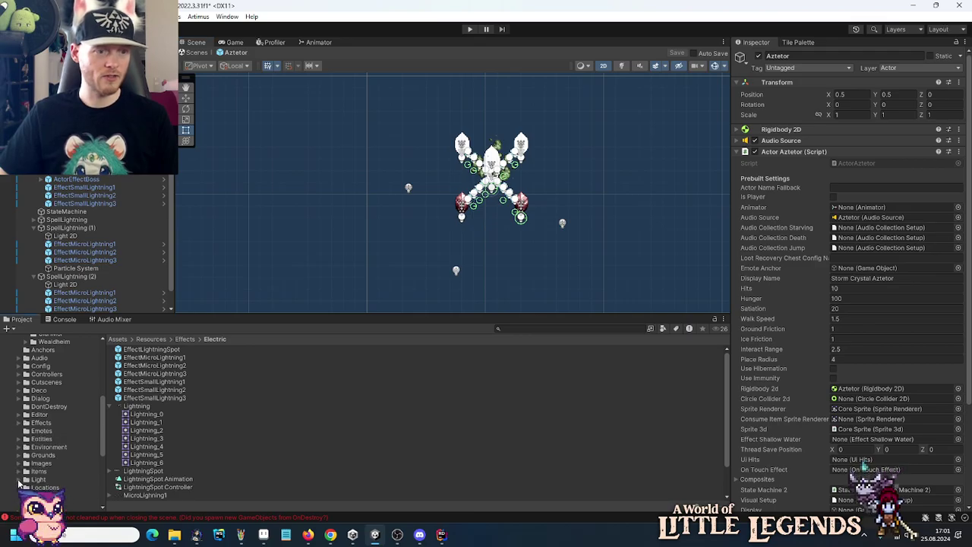
{"action": "scroll", "coordinate": [21, 396], "scroll_direction": "up", "scroll_amount": 3}
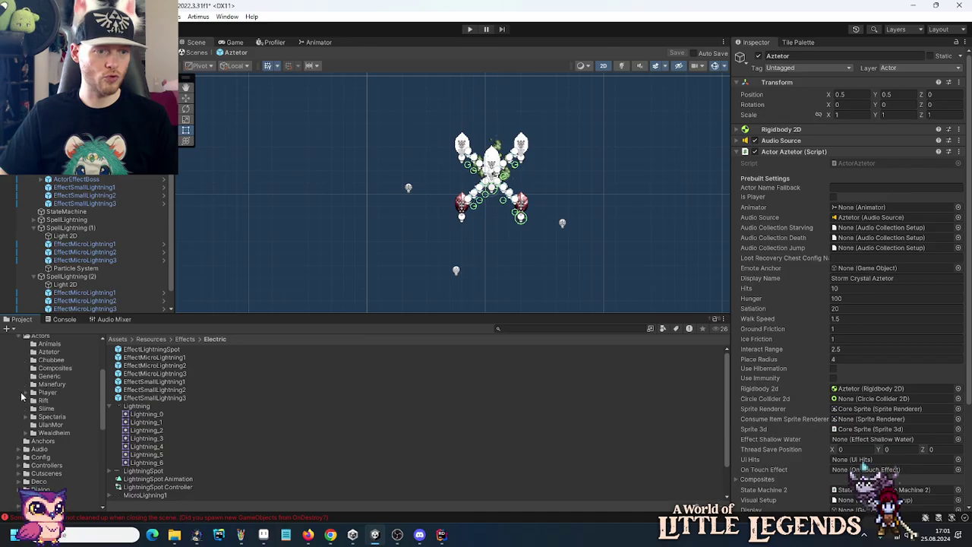
{"action": "scroll", "coordinate": [21, 396], "scroll_direction": "up", "scroll_amount": 3}
{"action": "left_click", "coordinate": [17, 395]}
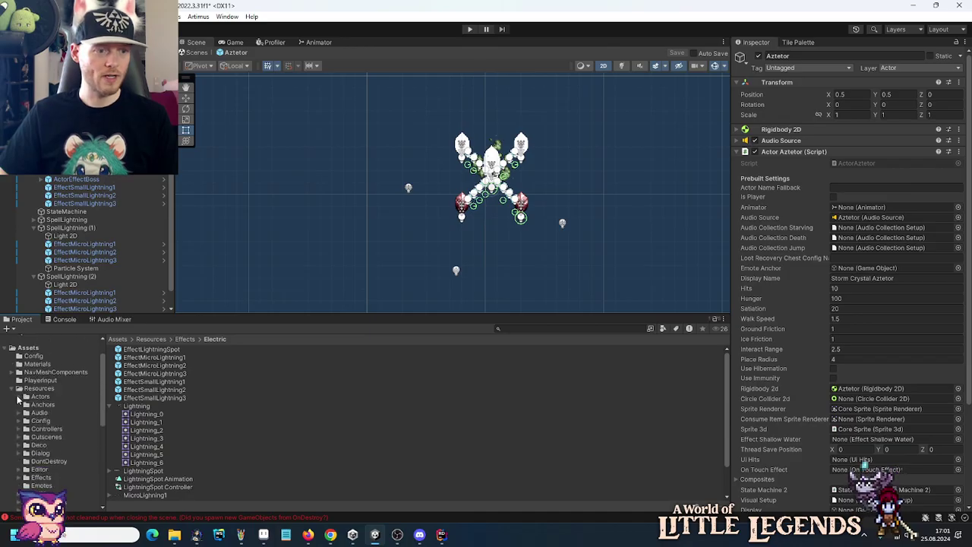
Open the Adv. Guild F1 scene from Scenes/Runika/Adv. Guild, saving the changes to the Mayor's House scene.
{"action": "scroll", "coordinate": [20, 403], "scroll_direction": "down", "scroll_amount": 6}
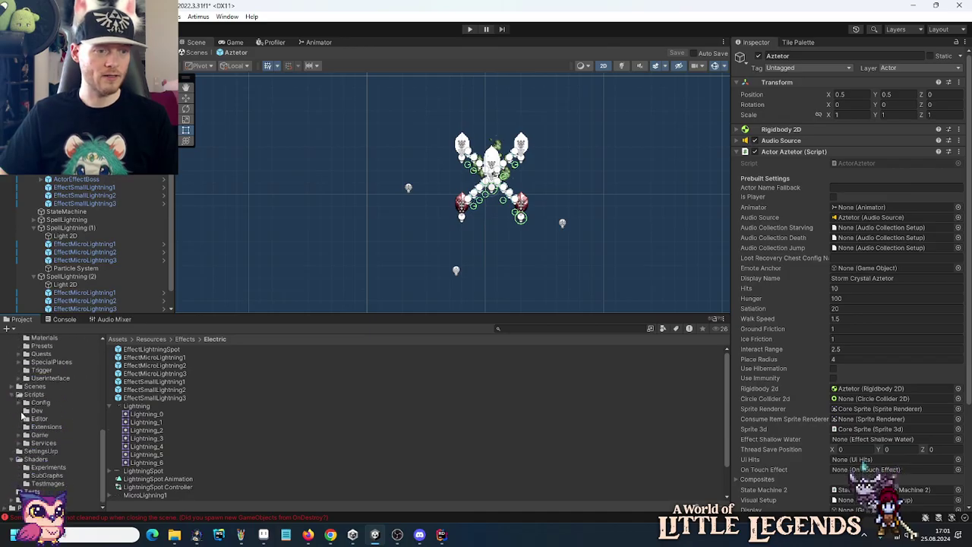
{"action": "scroll", "coordinate": [23, 412], "scroll_direction": "up", "scroll_amount": 2}
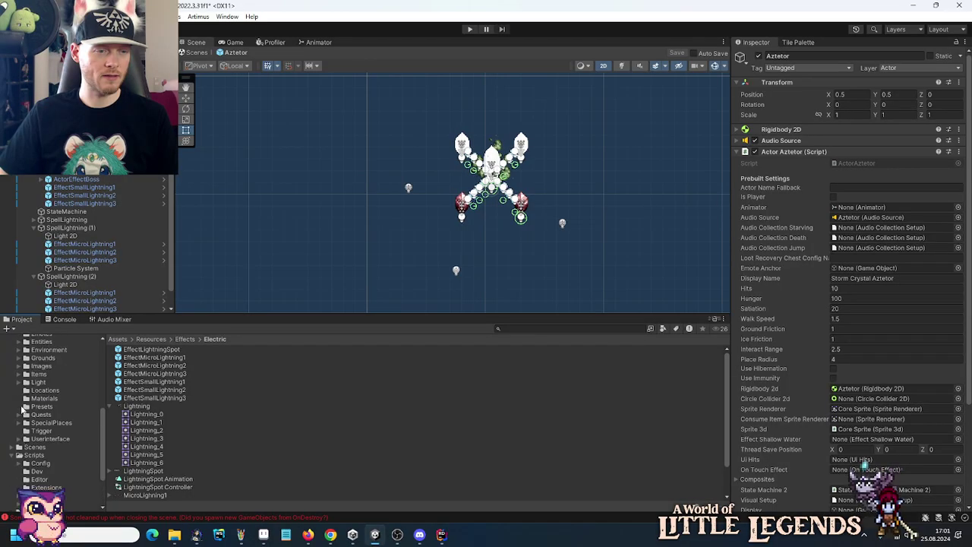
{"action": "left_click", "coordinate": [11, 448]}
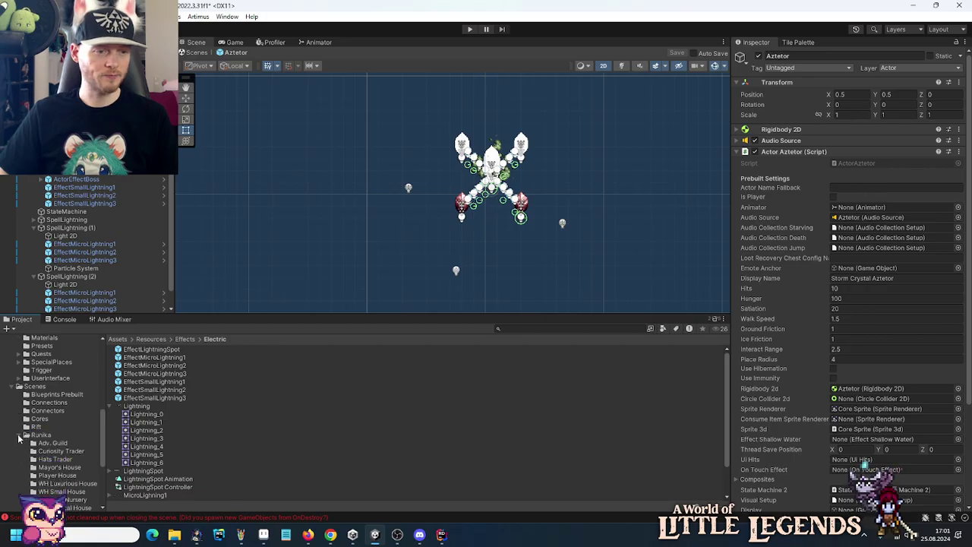
{"action": "scroll", "coordinate": [19, 439], "scroll_direction": "down", "scroll_amount": 2}
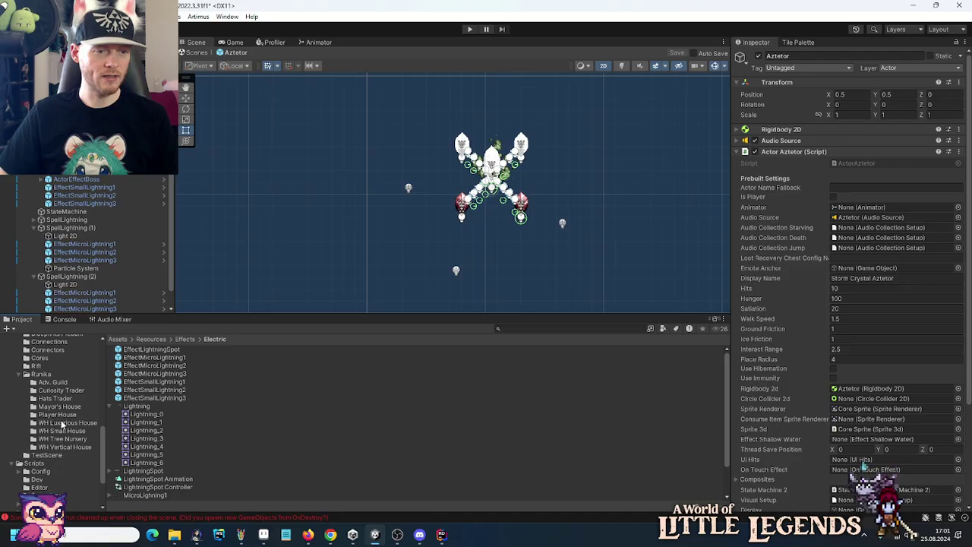
{"action": "left_click", "coordinate": [62, 384]}
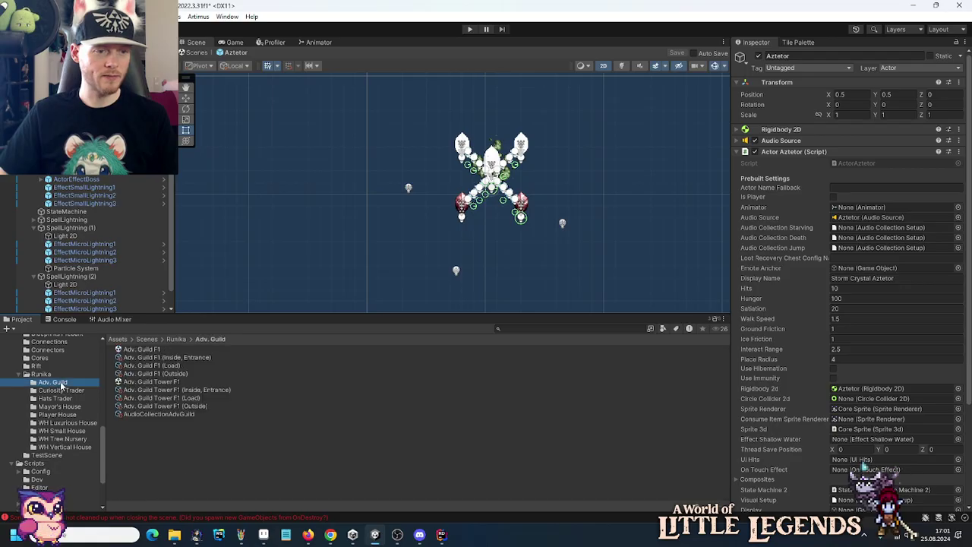
{"action": "double_click", "coordinate": [142, 348]}
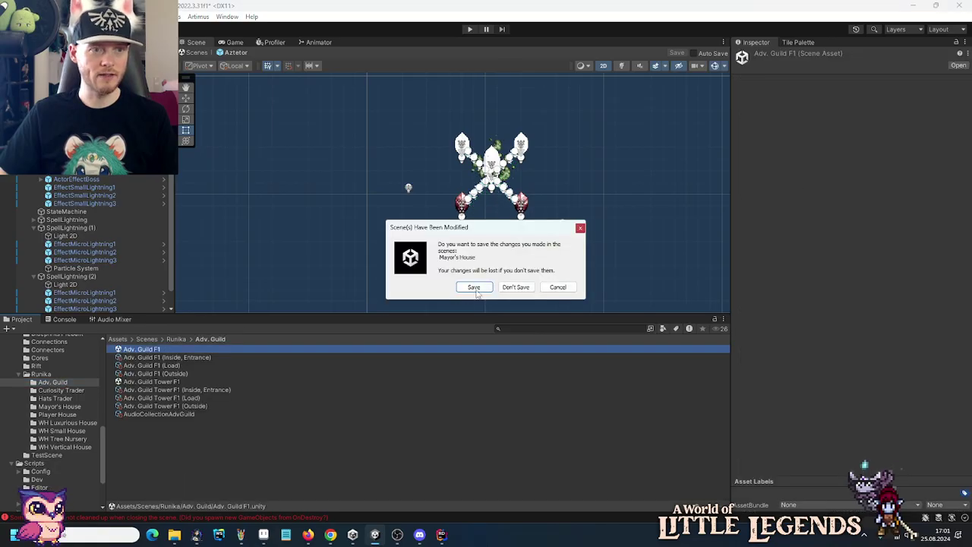
{"action": "left_click", "coordinate": [475, 291]}
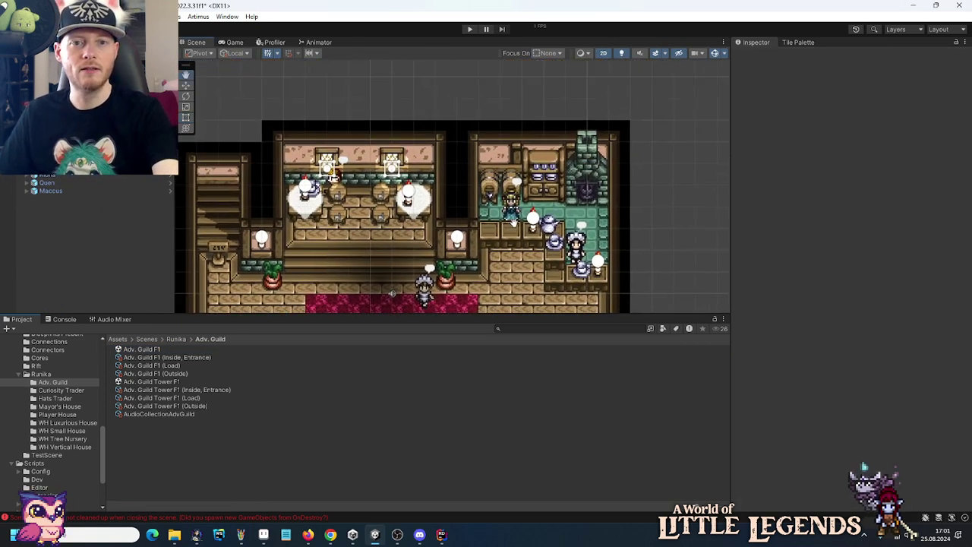
{"action": "scroll", "coordinate": [492, 207], "scroll_direction": "up", "scroll_amount": 5}
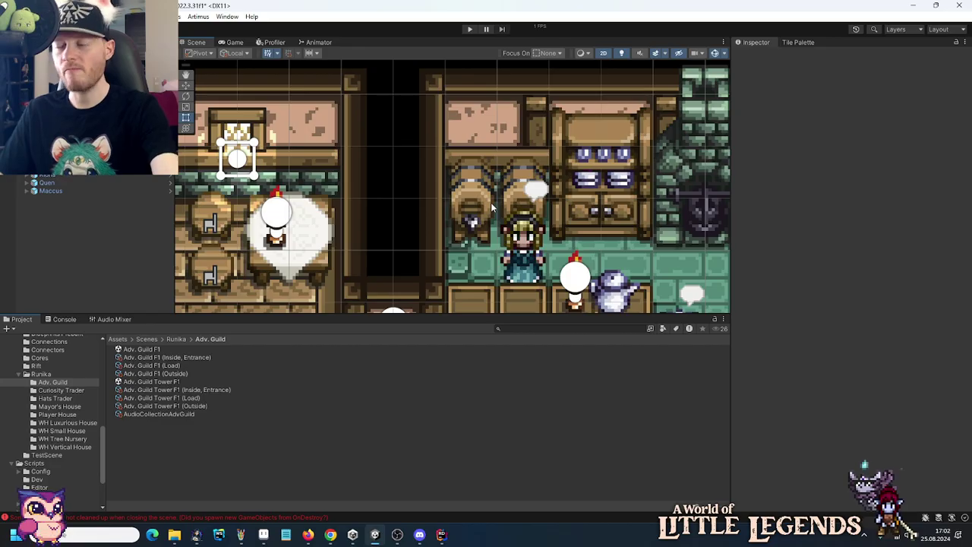
Look over the entire Adv. Guild F1 interior, including the kitchen, tables and entrance hall.
{"action": "scroll", "coordinate": [536, 226], "scroll_direction": "down", "scroll_amount": 1}
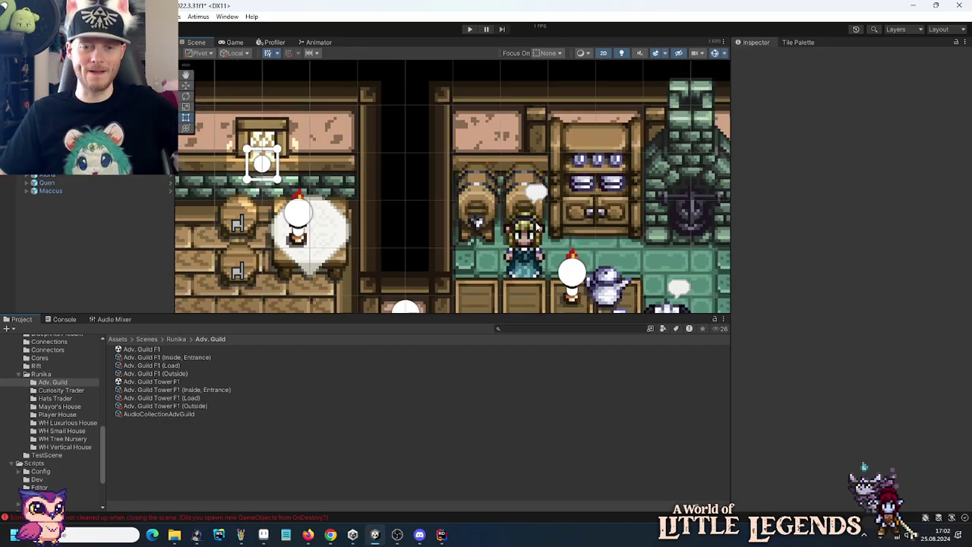
{"action": "scroll", "coordinate": [536, 225], "scroll_direction": "down", "scroll_amount": 6}
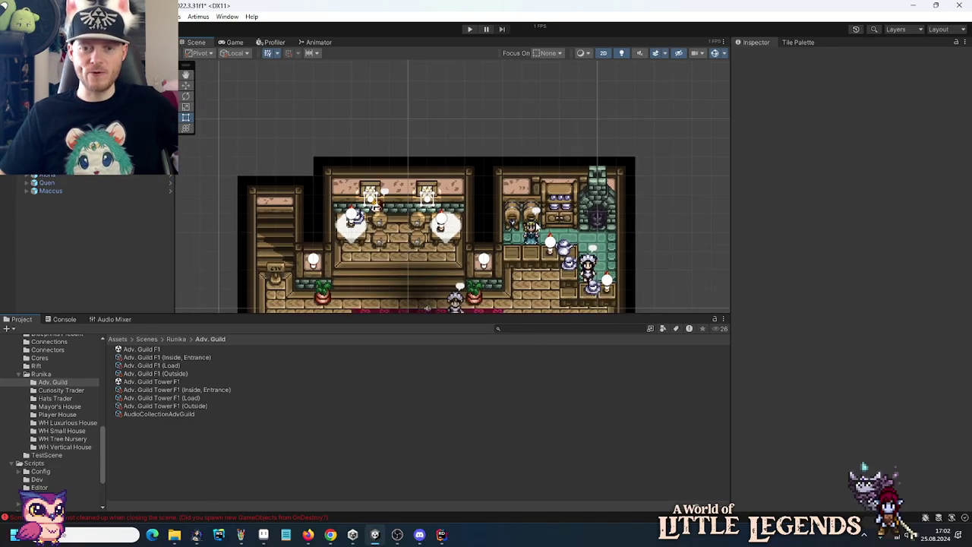
{"action": "scroll", "coordinate": [536, 225], "scroll_direction": "down", "scroll_amount": 2}
{"action": "left_click_drag", "start_coordinate": [520, 253], "coordinate": [516, 146]}
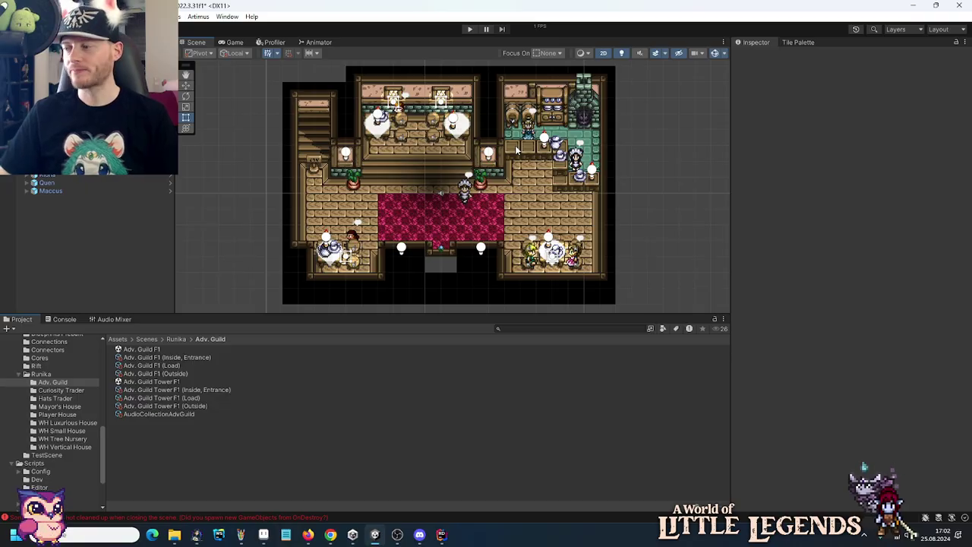
Switch to Aseprite and place a copy of the 32 × 32 crystal beside the cyan palette dots directly left of the original.
{"action": "left_click", "coordinate": [263, 534]}
{"action": "scroll", "coordinate": [490, 267], "scroll_direction": "down", "scroll_amount": 1}
{"action": "scroll", "coordinate": [490, 267], "scroll_direction": "down", "scroll_amount": 1}
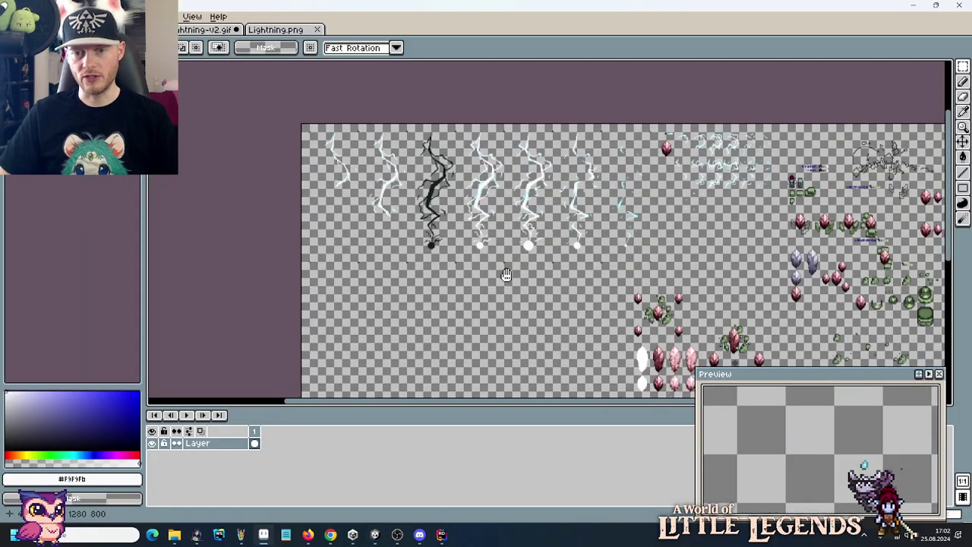
{"action": "scroll", "coordinate": [506, 179], "scroll_direction": "down", "scroll_amount": 3}
{"action": "scroll", "coordinate": [629, 222], "scroll_direction": "up", "scroll_amount": 2}
{"action": "scroll", "coordinate": [635, 214], "scroll_direction": "down", "scroll_amount": 1}
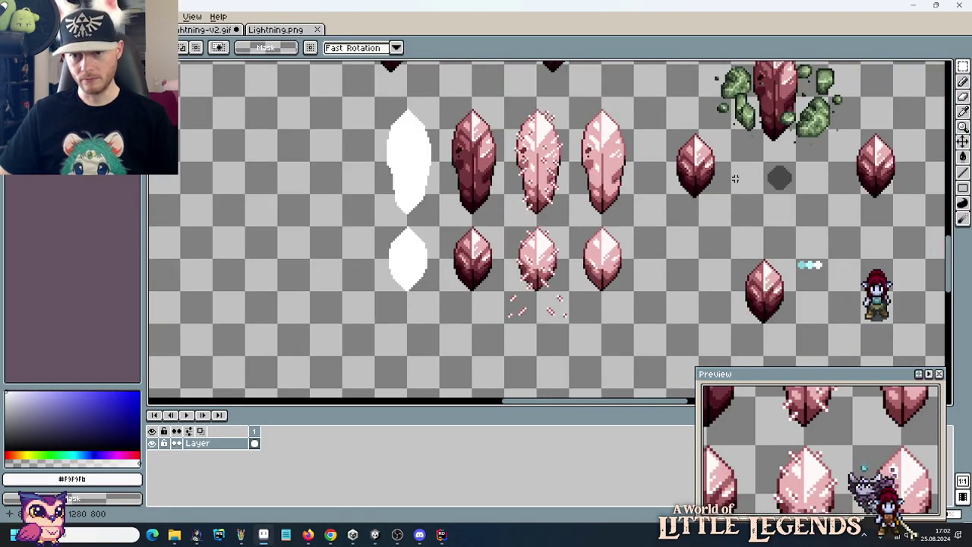
{"action": "left_click_drag", "start_coordinate": [734, 174], "coordinate": [546, 176]}
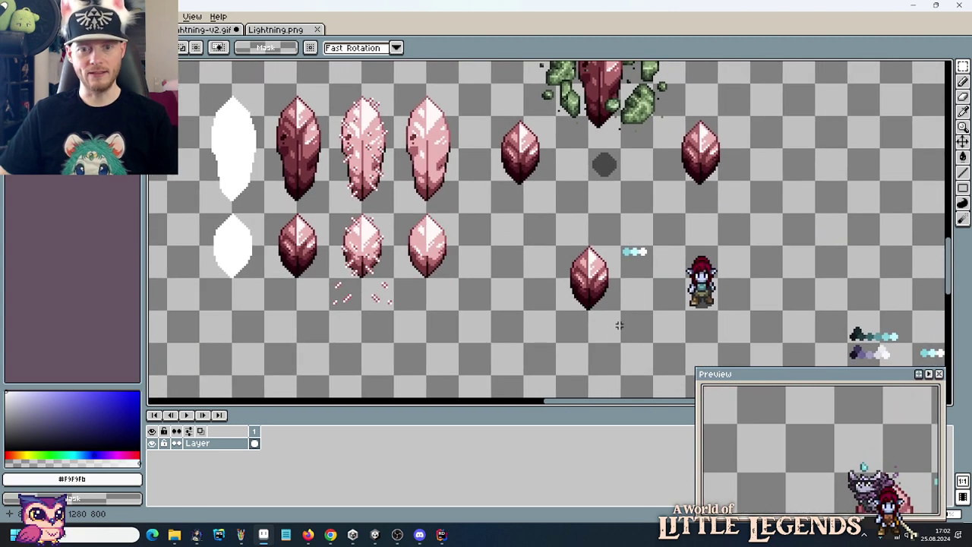
{"action": "left_click_drag", "start_coordinate": [623, 312], "coordinate": [556, 244]}
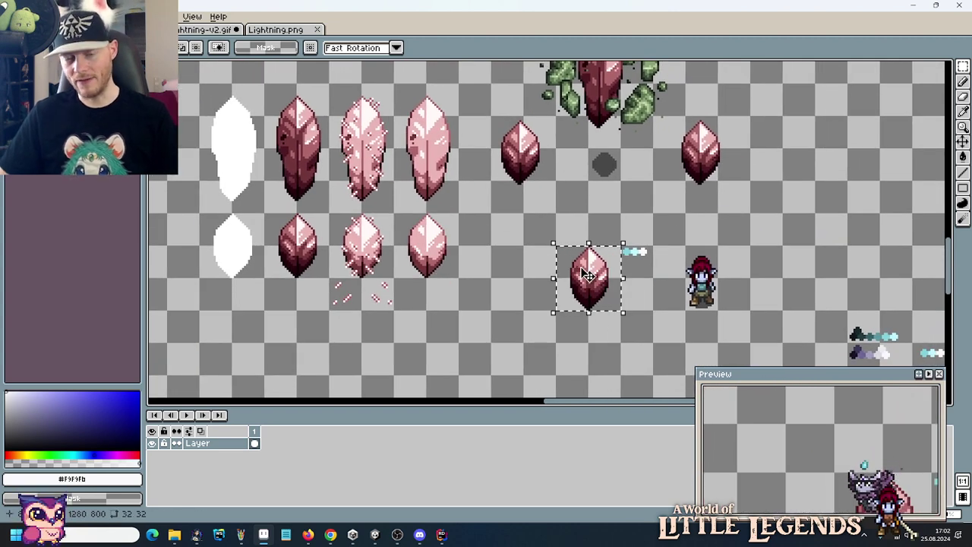
{"action": "left_click_drag", "start_coordinate": [588, 275], "coordinate": [525, 213]}
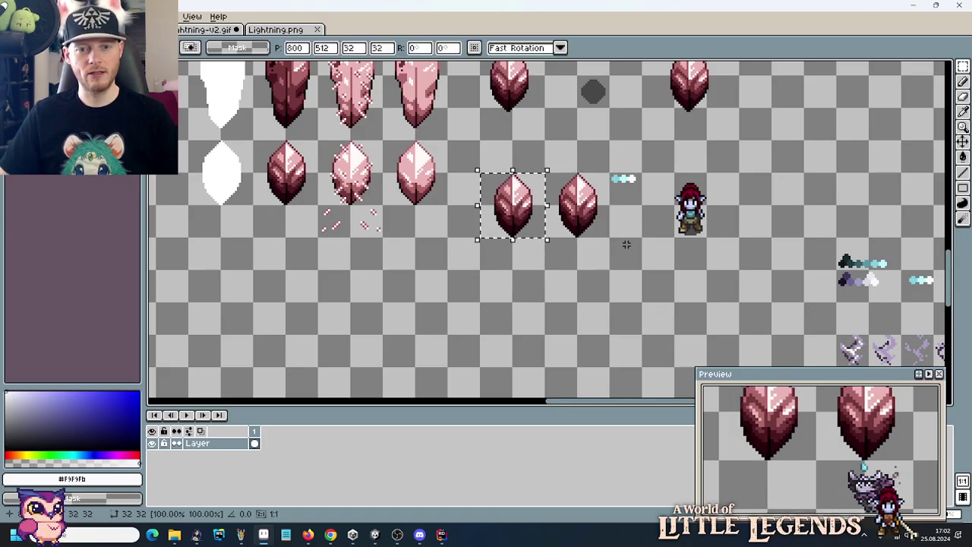
{"action": "left_click", "coordinate": [626, 244]}
Compare the shading of the two adjacent crystals with the other crystal sprites and the red-haired character on the sheet.
{"action": "scroll", "coordinate": [569, 199], "scroll_direction": "up", "scroll_amount": 2}
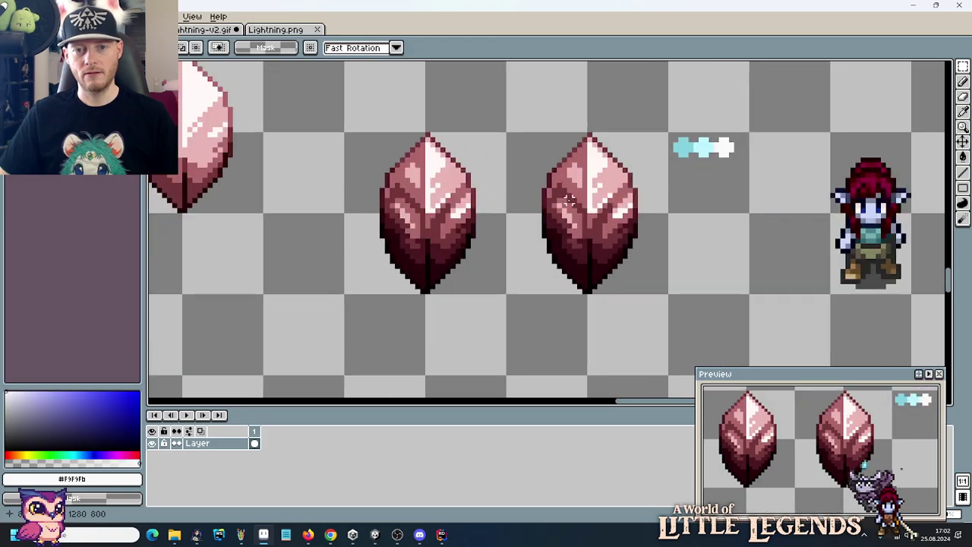
{"action": "scroll", "coordinate": [568, 199], "scroll_direction": "down", "scroll_amount": 1}
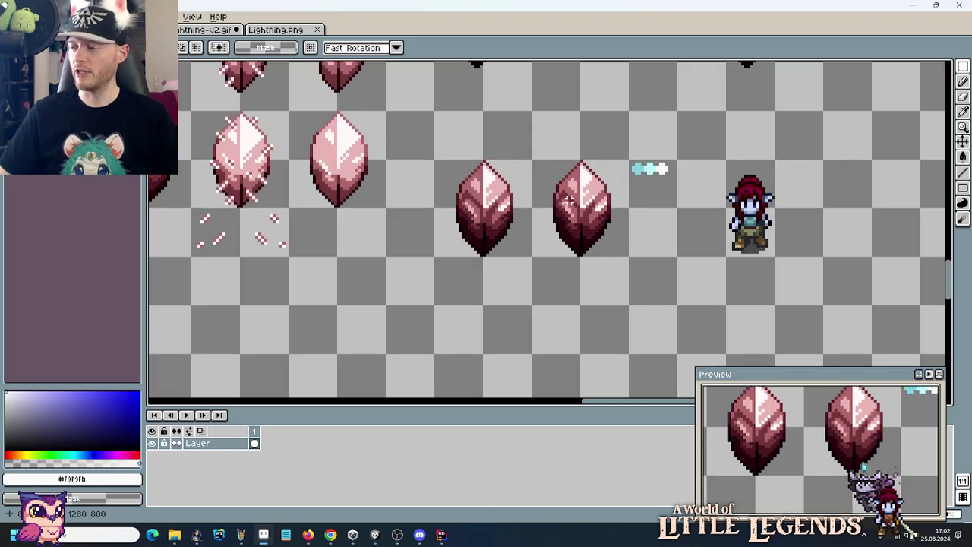
{"action": "scroll", "coordinate": [568, 199], "scroll_direction": "up", "scroll_amount": 1}
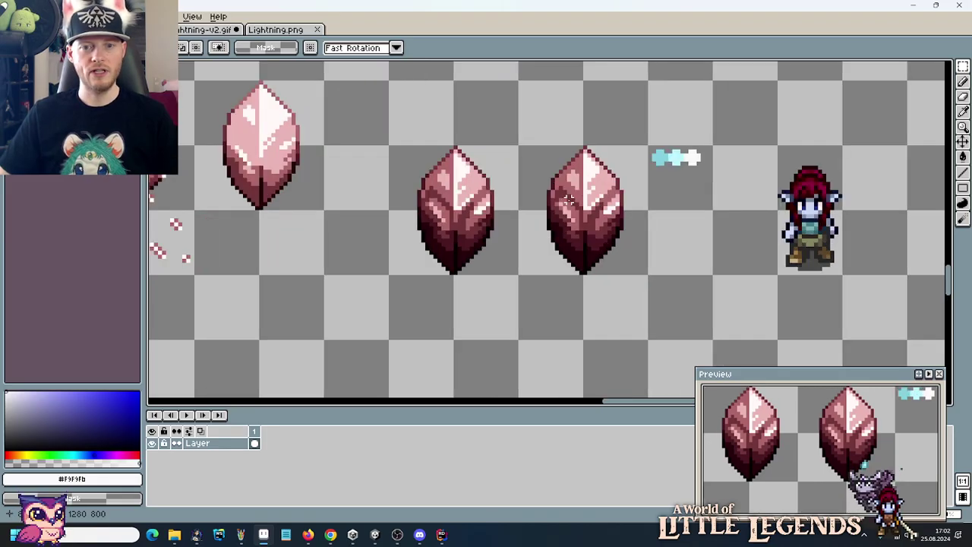
{"action": "scroll", "coordinate": [568, 199], "scroll_direction": "down", "scroll_amount": 2}
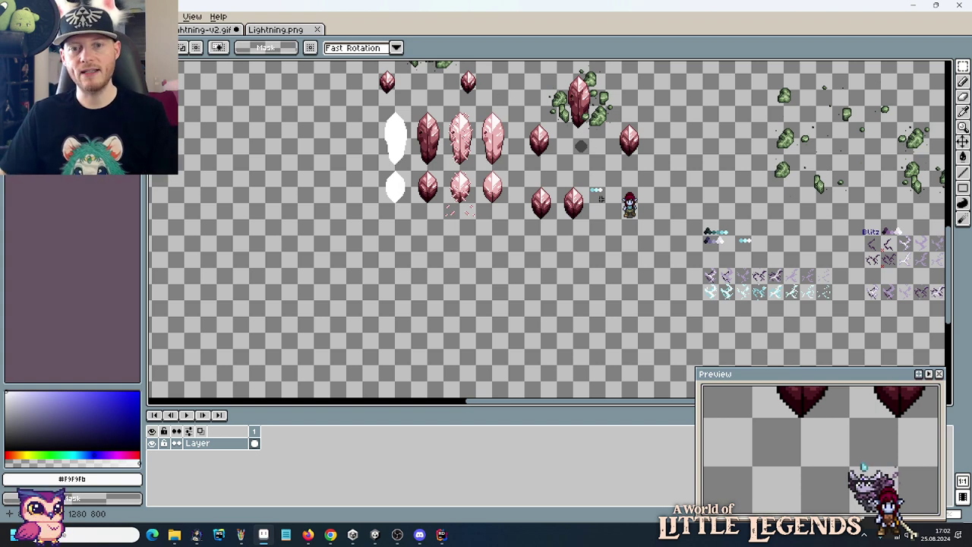
{"action": "scroll", "coordinate": [579, 203], "scroll_direction": "up", "scroll_amount": 3}
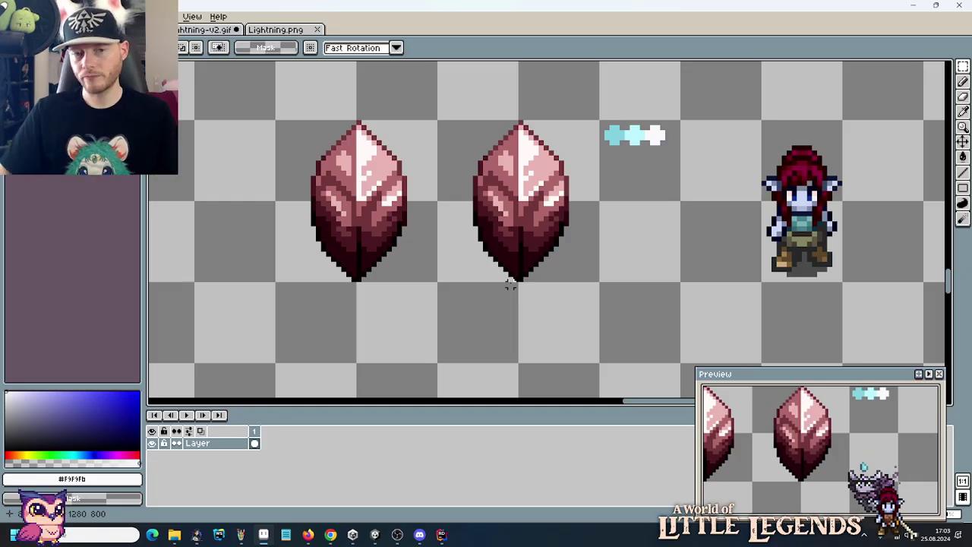
{"action": "scroll", "coordinate": [510, 283], "scroll_direction": "down", "scroll_amount": 3}
{"action": "scroll", "coordinate": [510, 279], "scroll_direction": "up", "scroll_amount": 1}
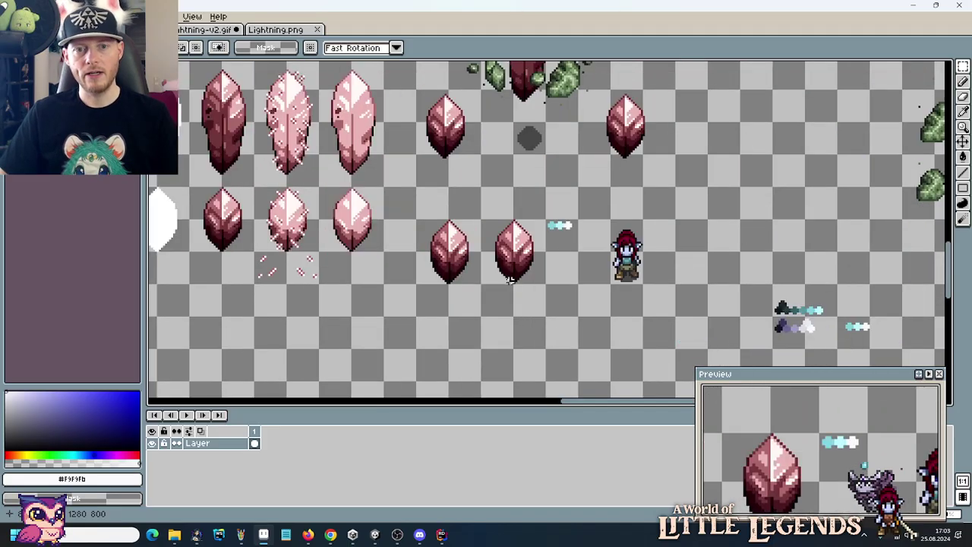
{"action": "left_click_drag", "start_coordinate": [469, 188], "coordinate": [570, 278]}
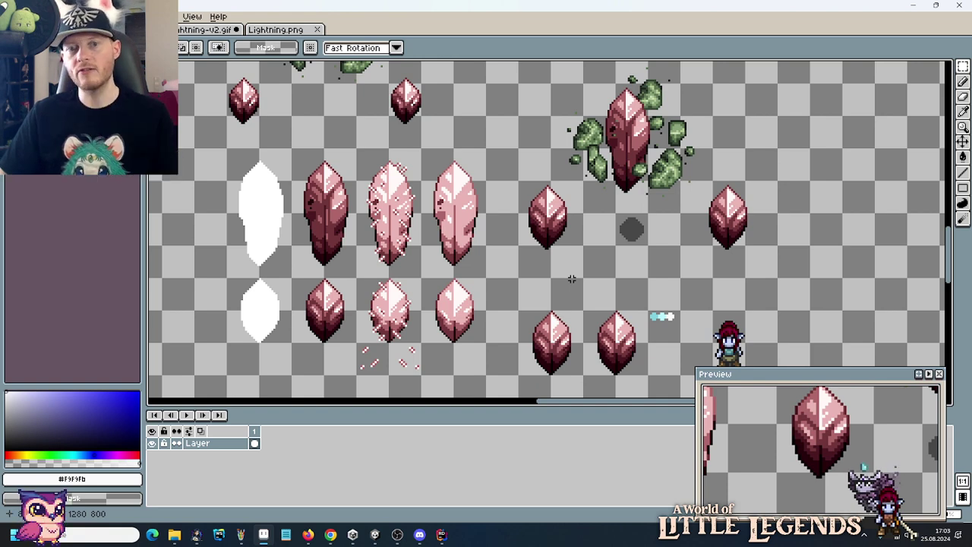
{"action": "scroll", "coordinate": [564, 277], "scroll_direction": "down", "scroll_amount": 2}
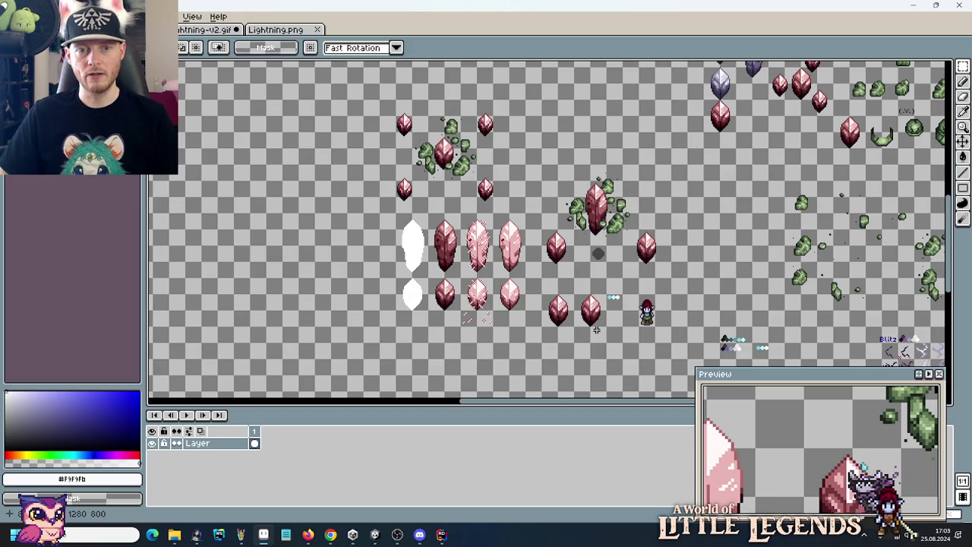
{"action": "scroll", "coordinate": [596, 329], "scroll_direction": "up", "scroll_amount": 2}
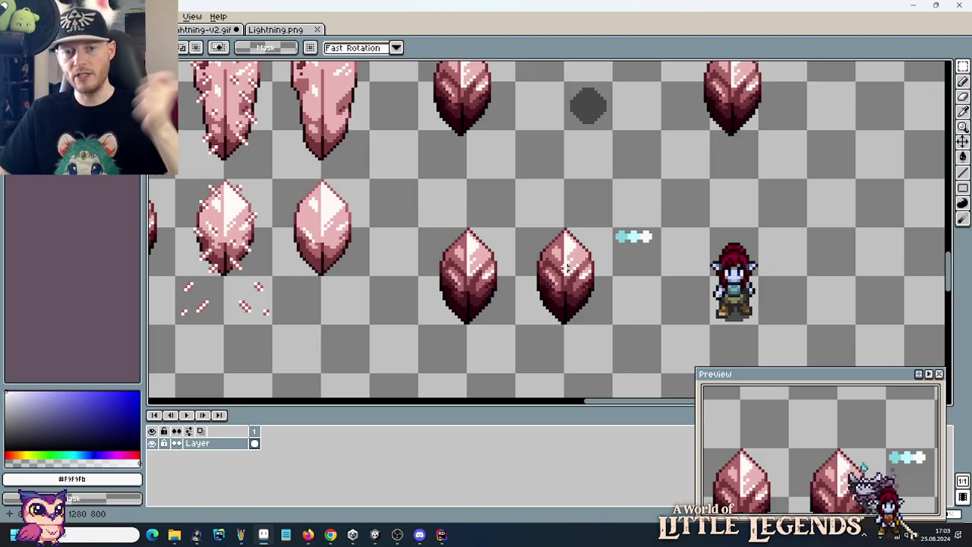
{"action": "scroll", "coordinate": [566, 266], "scroll_direction": "down", "scroll_amount": 1}
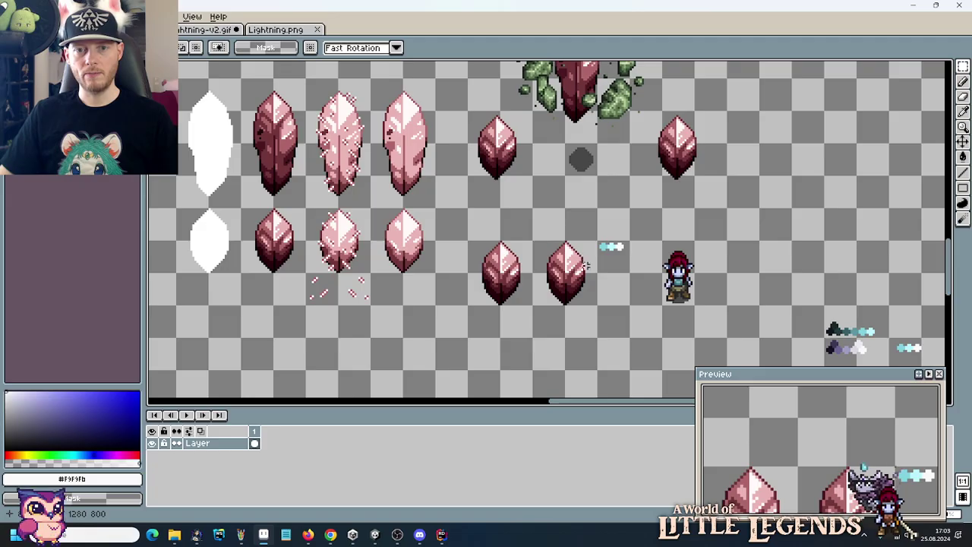
{"action": "left_click_drag", "start_coordinate": [577, 209], "coordinate": [558, 299]}
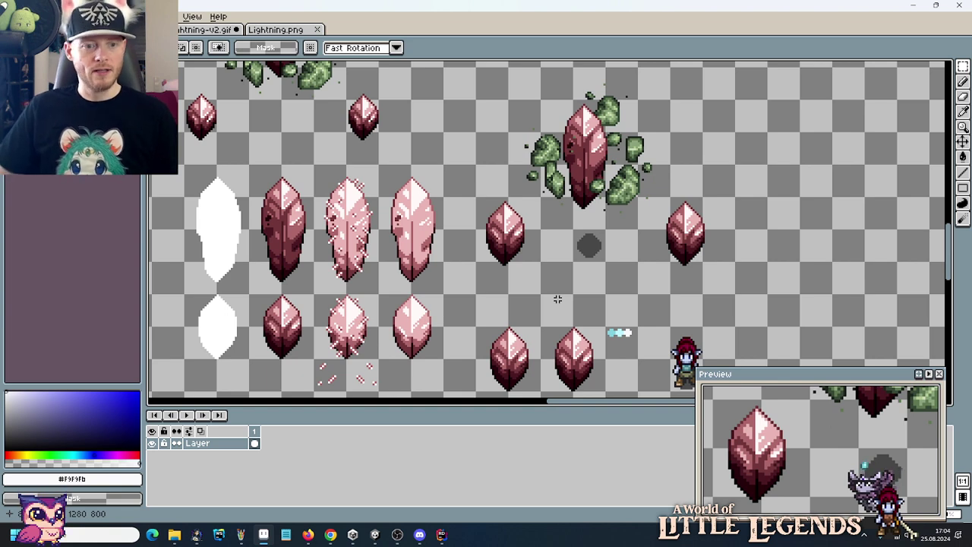
Browse in File Explorer to little-legends-sources/artwork/mobs and open rift-creeps.png in Aseprite.
{"action": "mouse_move", "coordinate": [331, 534]}
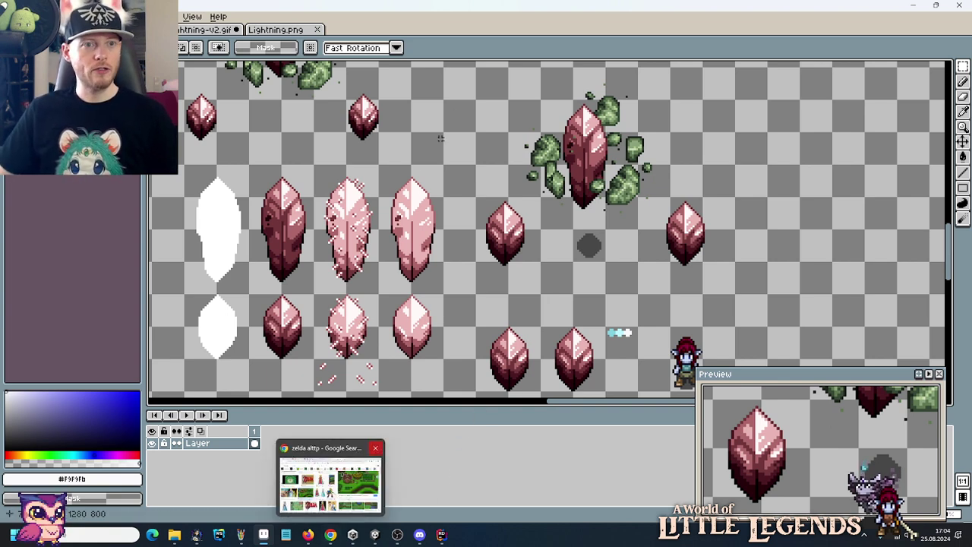
{"action": "mouse_move", "coordinate": [174, 534]}
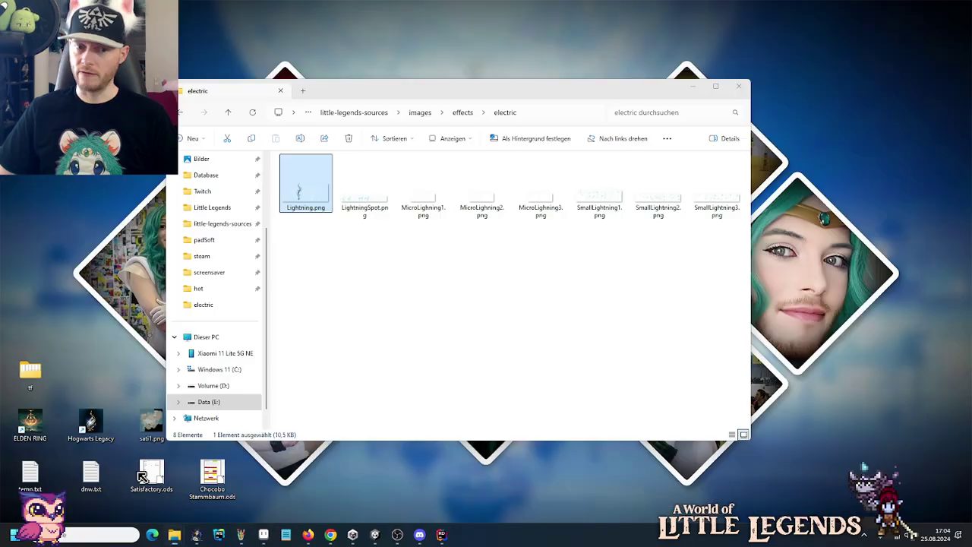
{"action": "left_click", "coordinate": [199, 474]}
{"action": "left_click", "coordinate": [414, 113]}
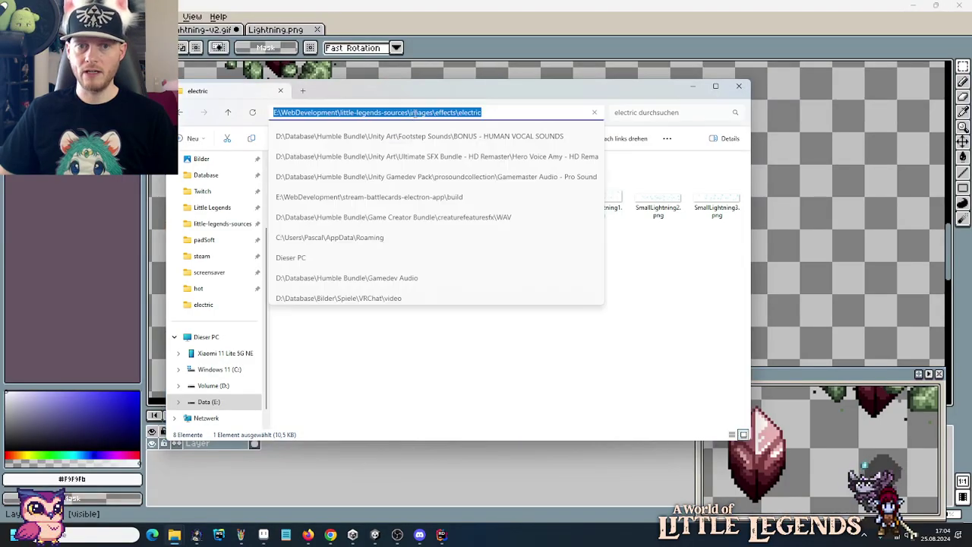
{"action": "left_click", "coordinate": [689, 306]}
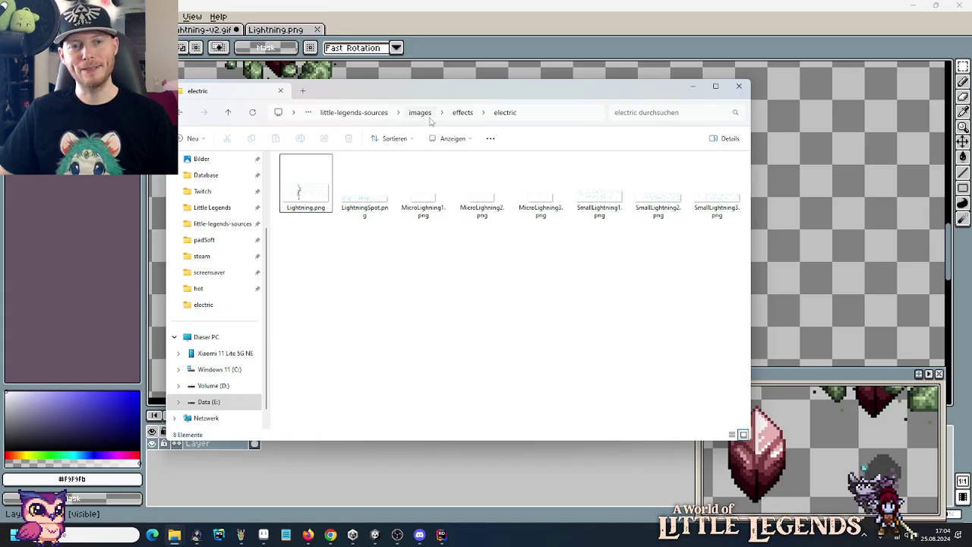
{"action": "left_click", "coordinate": [427, 116]}
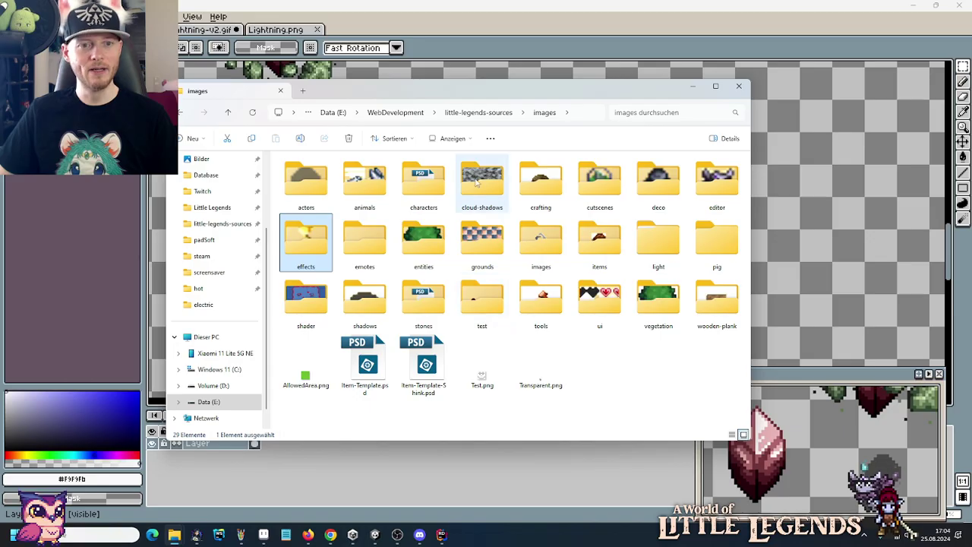
{"action": "left_click", "coordinate": [478, 114]}
{"action": "left_click", "coordinate": [410, 176]}
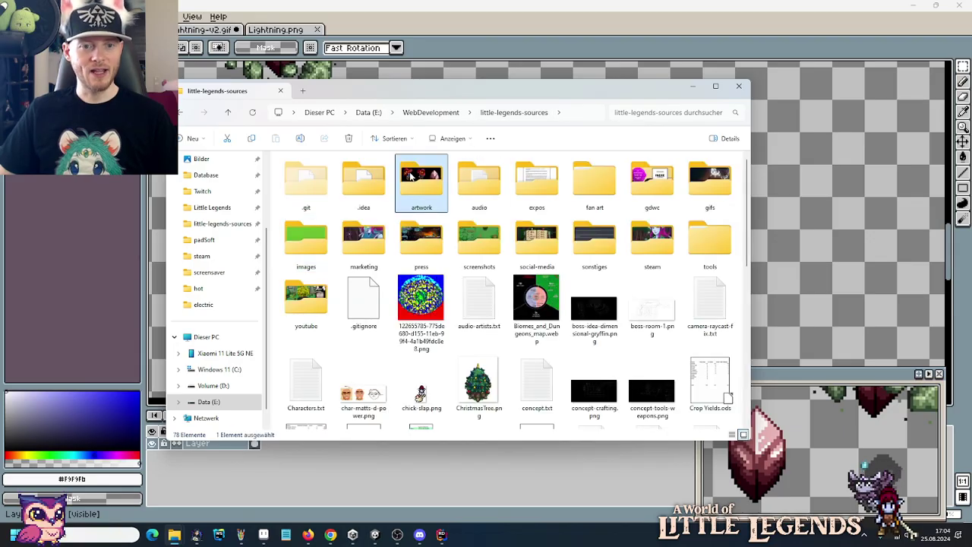
{"action": "double_click", "coordinate": [410, 176]}
{"action": "double_click", "coordinate": [469, 311]}
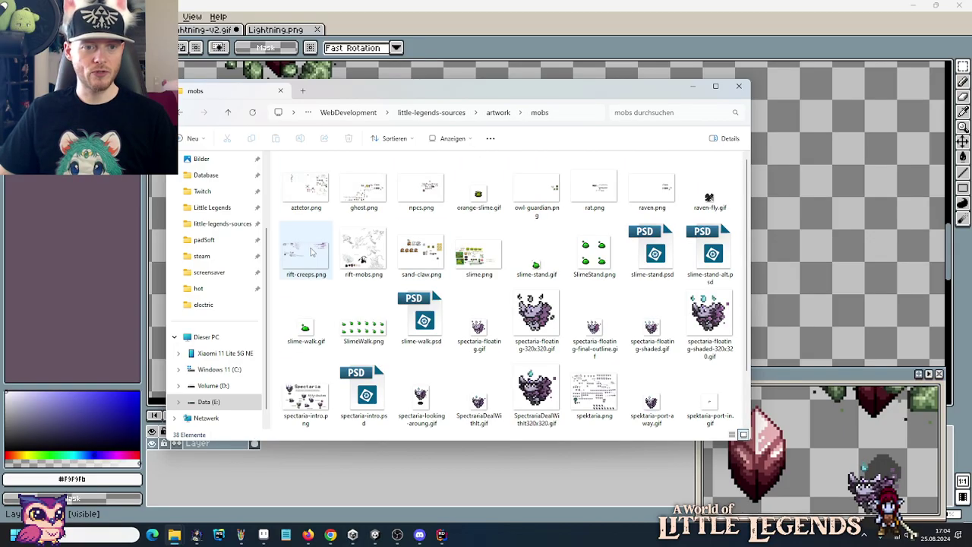
{"action": "double_click", "coordinate": [309, 252]}
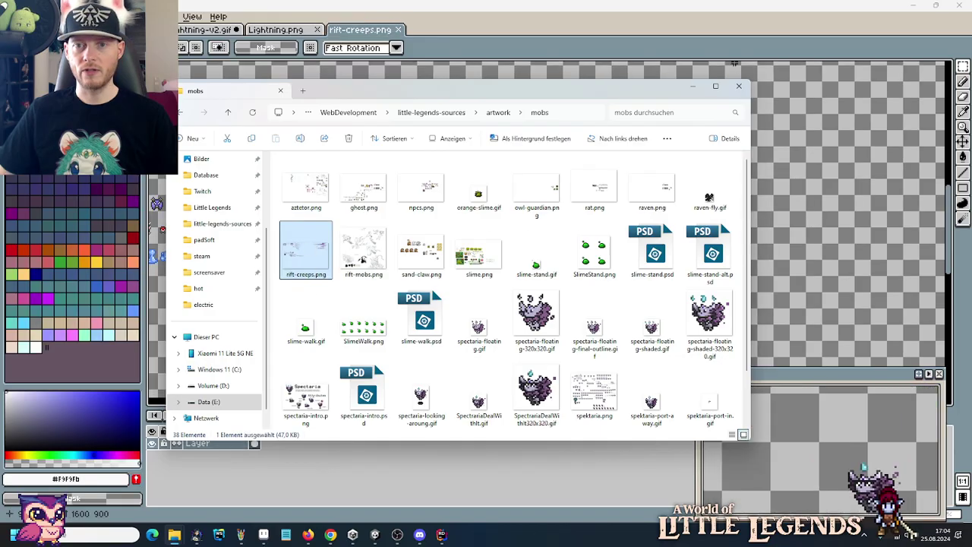
Select the 16 × 16 orange crystal in the lower recipe row of the rift-creeps sheet.
{"action": "scroll", "coordinate": [544, 196], "scroll_direction": "up", "scroll_amount": 3}
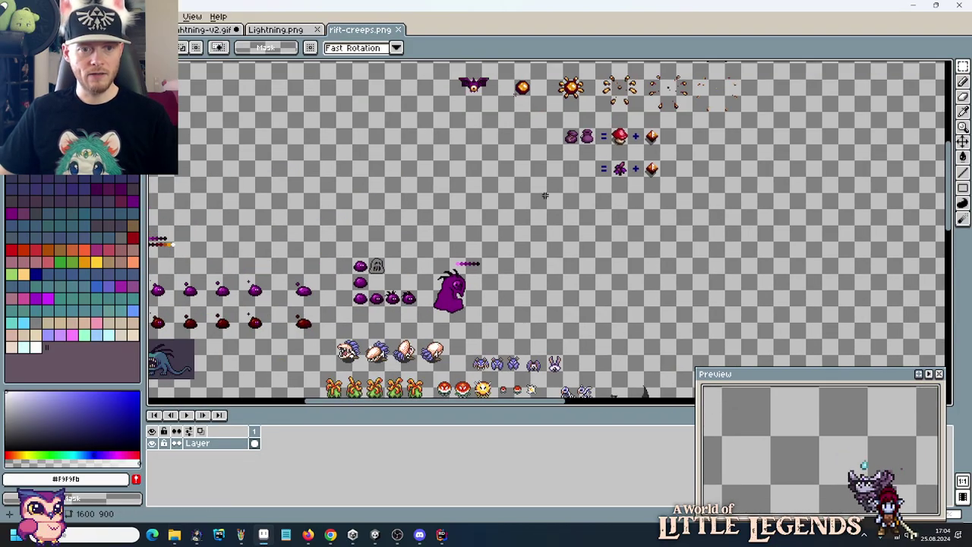
{"action": "left_click_drag", "start_coordinate": [671, 145], "coordinate": [653, 296]}
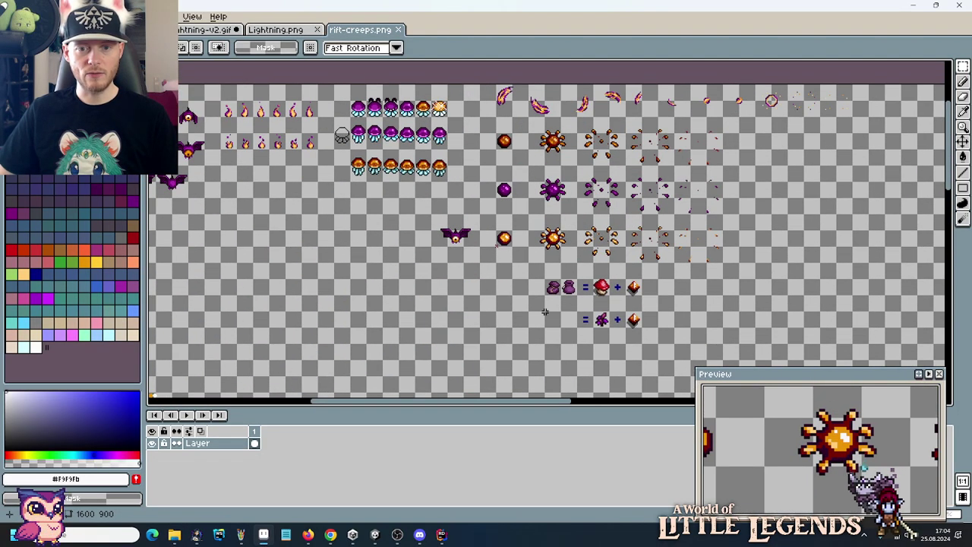
{"action": "scroll", "coordinate": [674, 301], "scroll_direction": "up", "scroll_amount": 3}
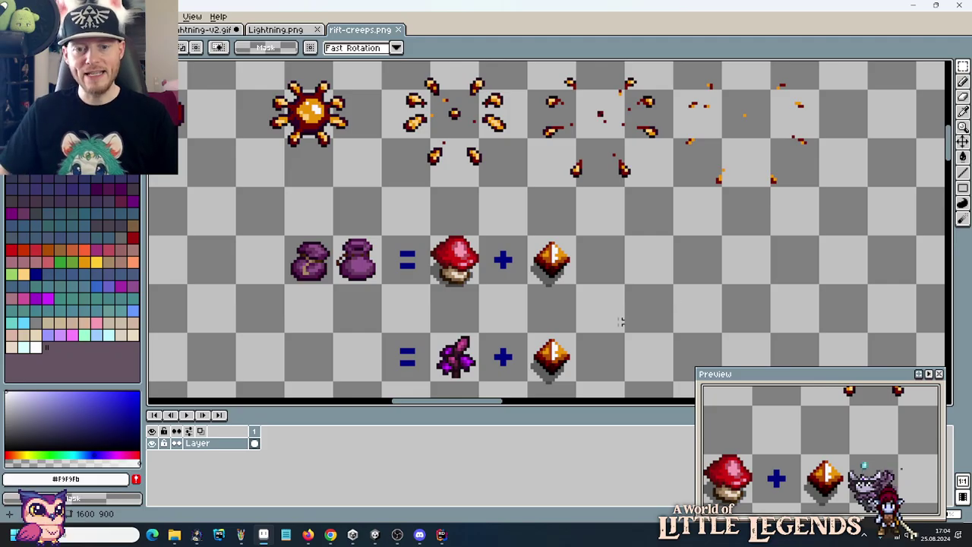
{"action": "left_click_drag", "start_coordinate": [578, 332], "coordinate": [526, 382]}
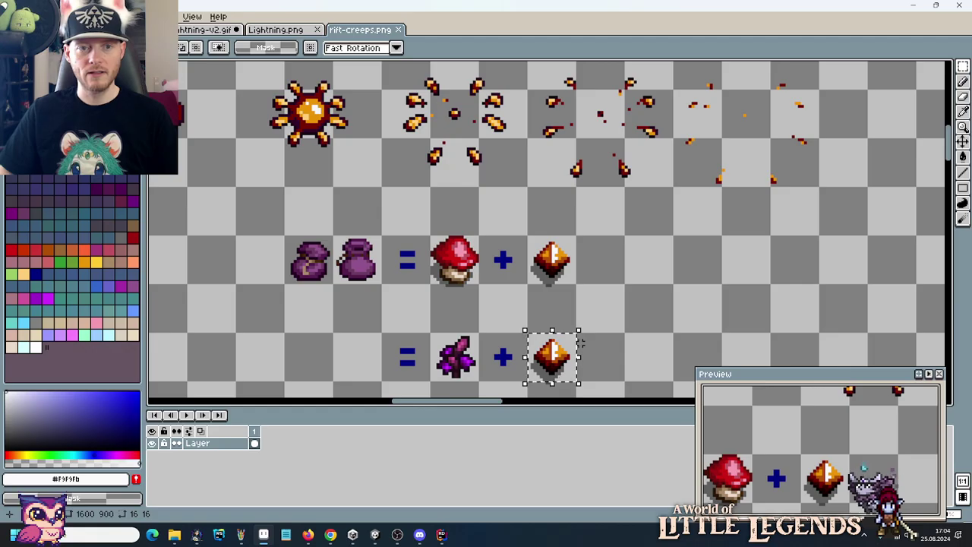
Examine the orange and purple orb bursts and the flame frames above the recipe rows for their shading.
{"action": "scroll", "coordinate": [690, 299], "scroll_direction": "down", "scroll_amount": 2}
{"action": "scroll", "coordinate": [645, 322], "scroll_direction": "up", "scroll_amount": 1}
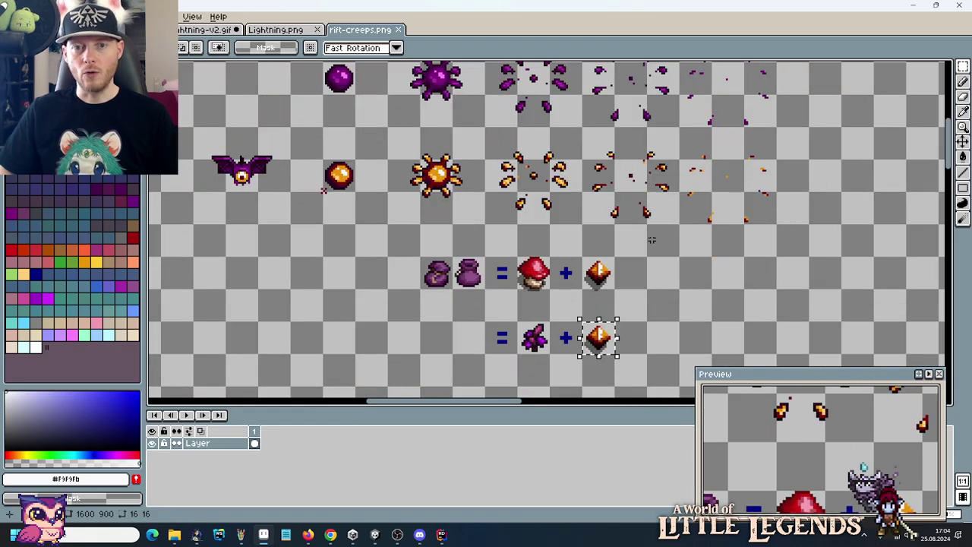
{"action": "scroll", "coordinate": [651, 240], "scroll_direction": "up", "scroll_amount": 2}
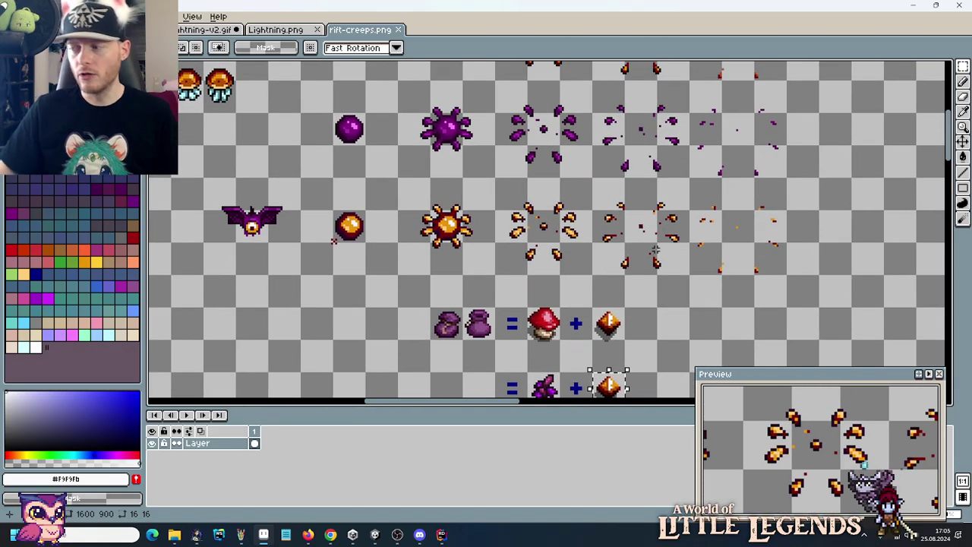
{"action": "scroll", "coordinate": [493, 231], "scroll_direction": "up", "scroll_amount": 5}
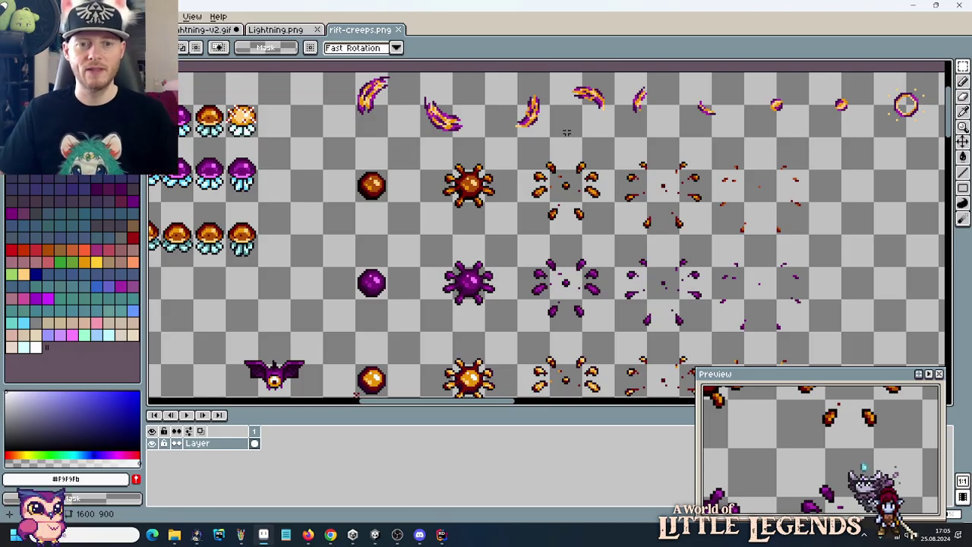
{"action": "scroll", "coordinate": [498, 223], "scroll_direction": "down", "scroll_amount": 1}
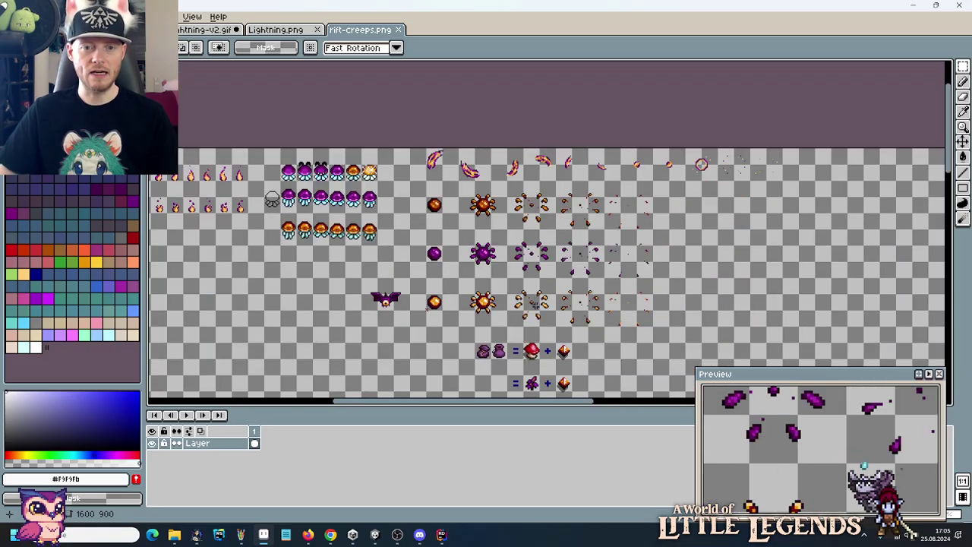
Select and copy the 16 × 16 orange crystal beside the red mushroom in the upper recipe row of the rift-creeps sheet.
{"action": "scroll", "coordinate": [533, 302], "scroll_direction": "down", "scroll_amount": 2}
{"action": "scroll", "coordinate": [486, 287], "scroll_direction": "up", "scroll_amount": 2}
{"action": "left_click_drag", "start_coordinate": [460, 322], "coordinate": [536, 312]}
{"action": "scroll", "coordinate": [609, 293], "scroll_direction": "up", "scroll_amount": 2}
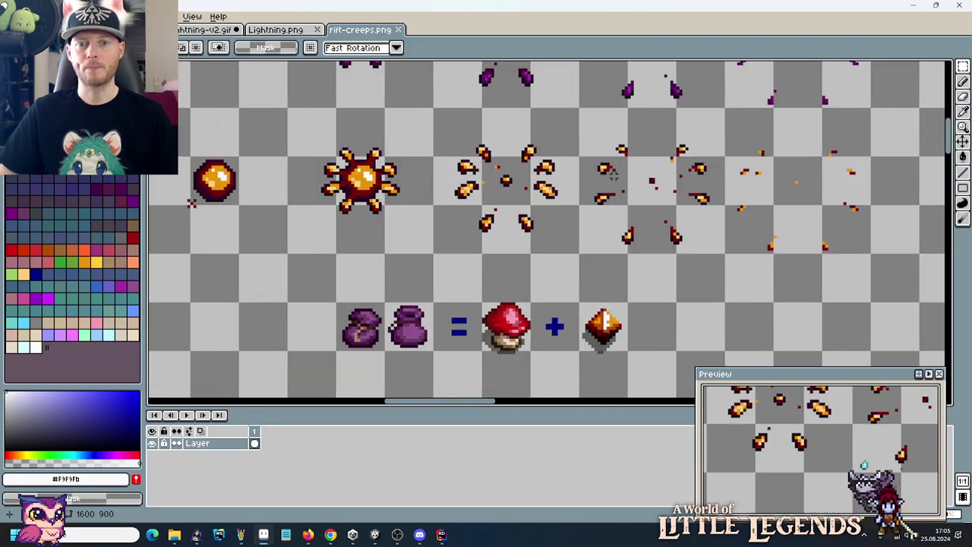
{"action": "mouse_move", "coordinate": [609, 292]}
{"action": "left_mouse_down"}
{"action": "mouse_move", "coordinate": [581, 220]}
{"action": "mouse_move", "coordinate": [598, 272]}
{"action": "left_mouse_up"}
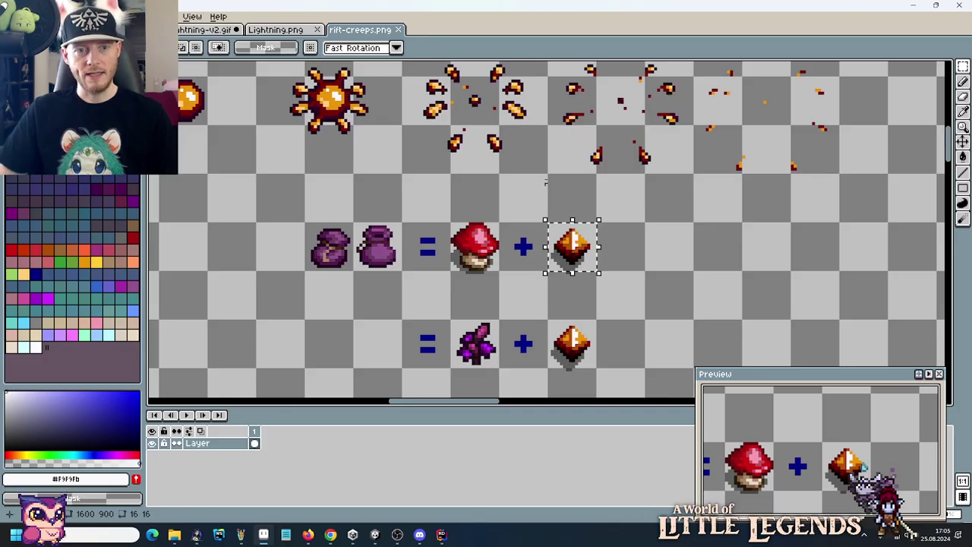
Paste the orange crystal into the Aztetor sheet and place it in the empty area below the cyan swatches near the red-haired character.
{"action": "key", "text": "ctrl+shift+Tab"}
{"action": "key", "text": "ctrl+shift+Tab"}
{"action": "key", "text": "ctrl+shift+Tab"}
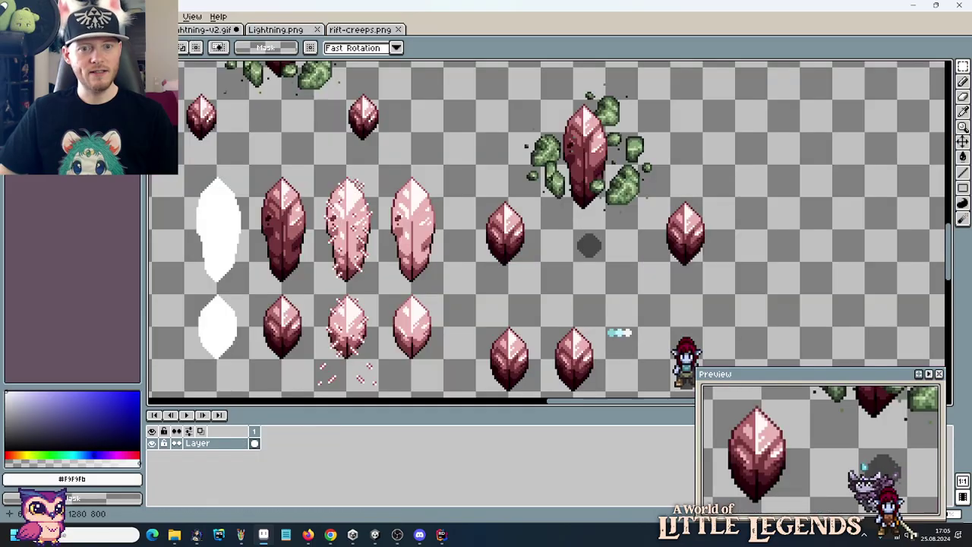
{"action": "left_click_drag", "start_coordinate": [698, 280], "coordinate": [619, 165]}
{"action": "key", "text": "ctrl+v"}
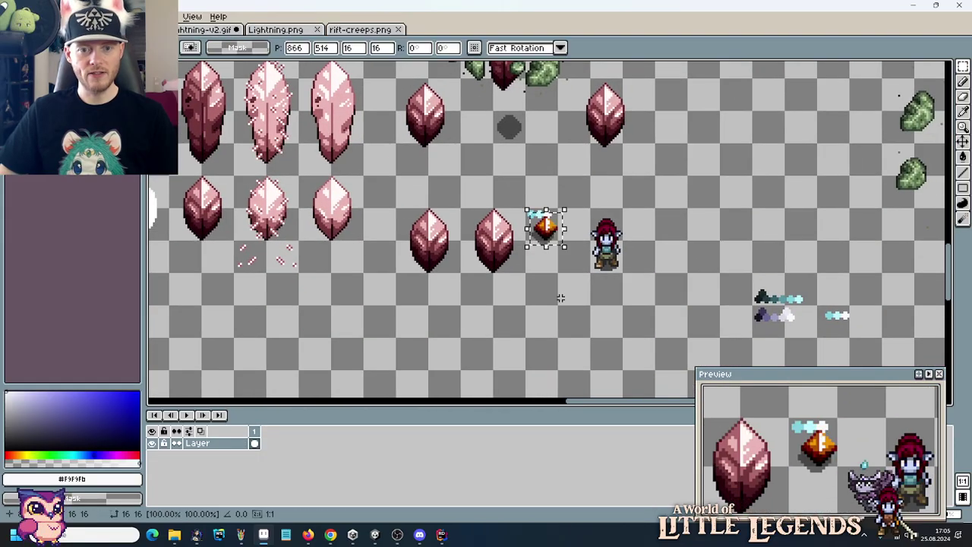
{"action": "left_click_drag", "start_coordinate": [550, 232], "coordinate": [543, 323]}
{"action": "left_click", "coordinate": [612, 329]}
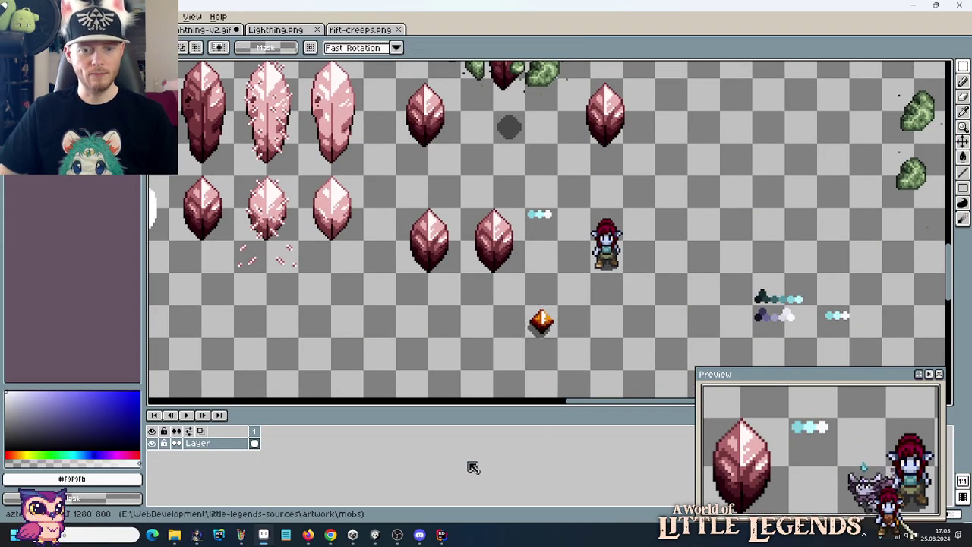
Switch to Chrome and search Google Images for "evermore broken core" in a new tab.
{"action": "left_click", "coordinate": [331, 535]}
{"action": "left_click", "coordinate": [624, 10]}
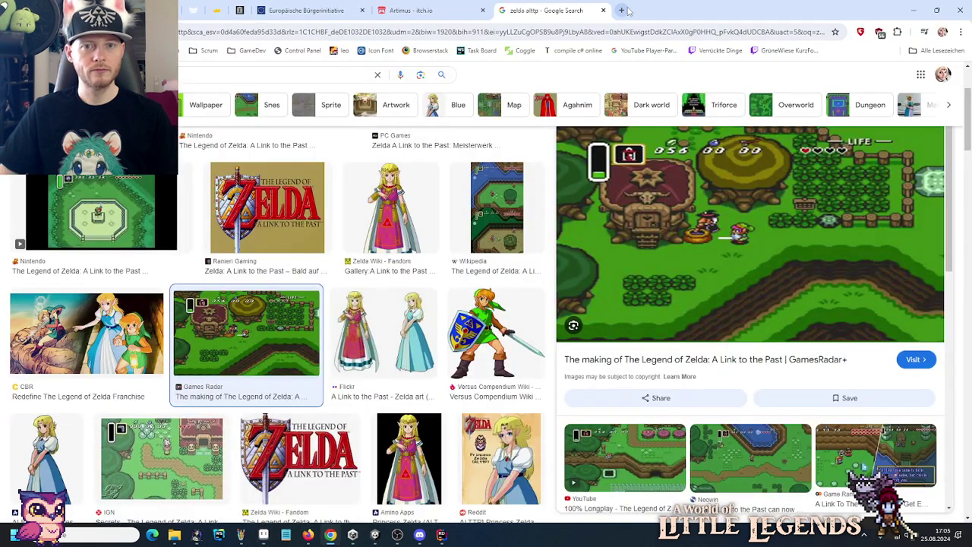
{"action": "type", "text": "evermore"}
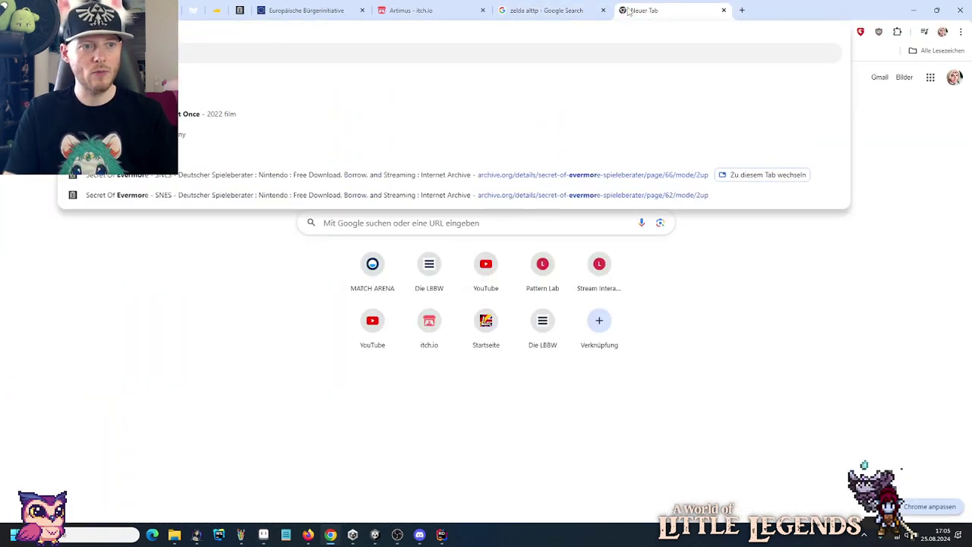
{"action": "type", "text": " broken core"}
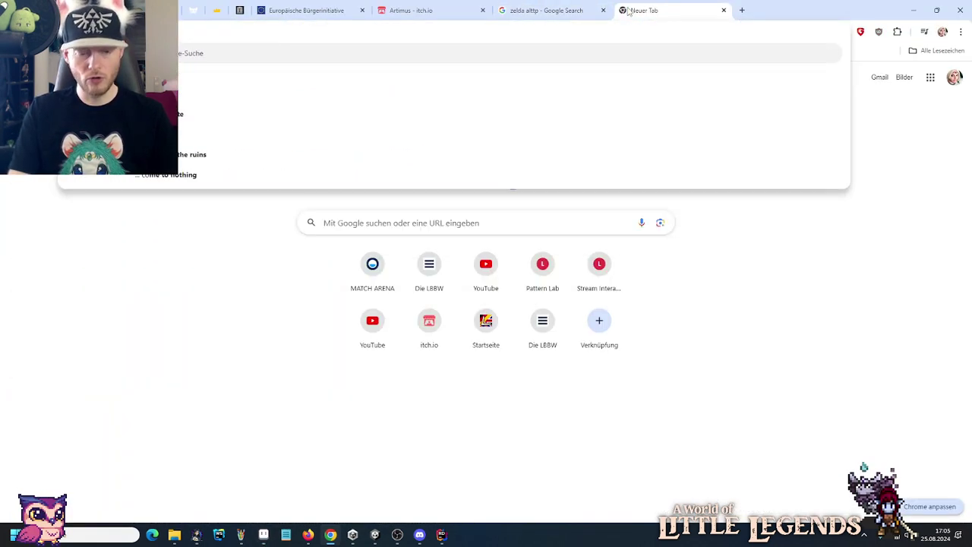
{"action": "key", "text": "Return"}
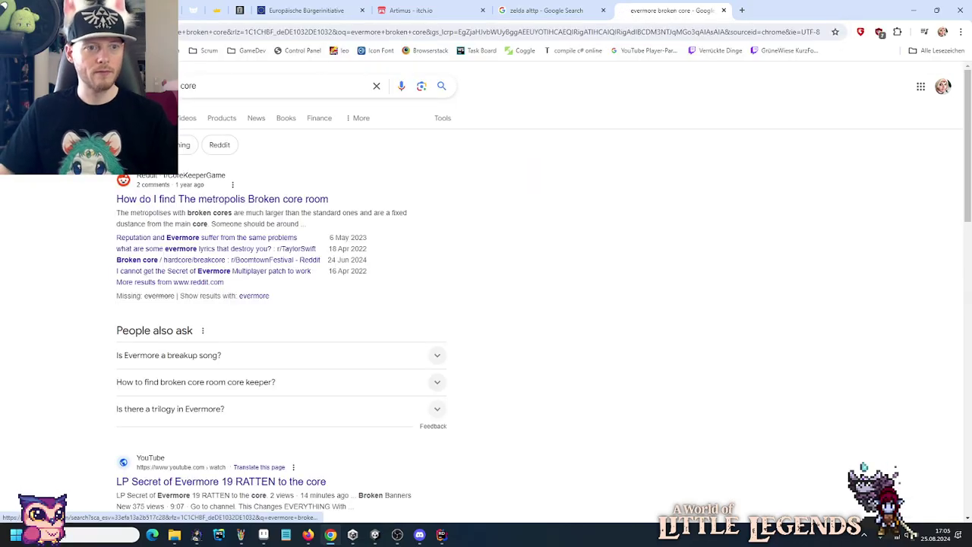
{"action": "left_click", "coordinate": [186, 120]}
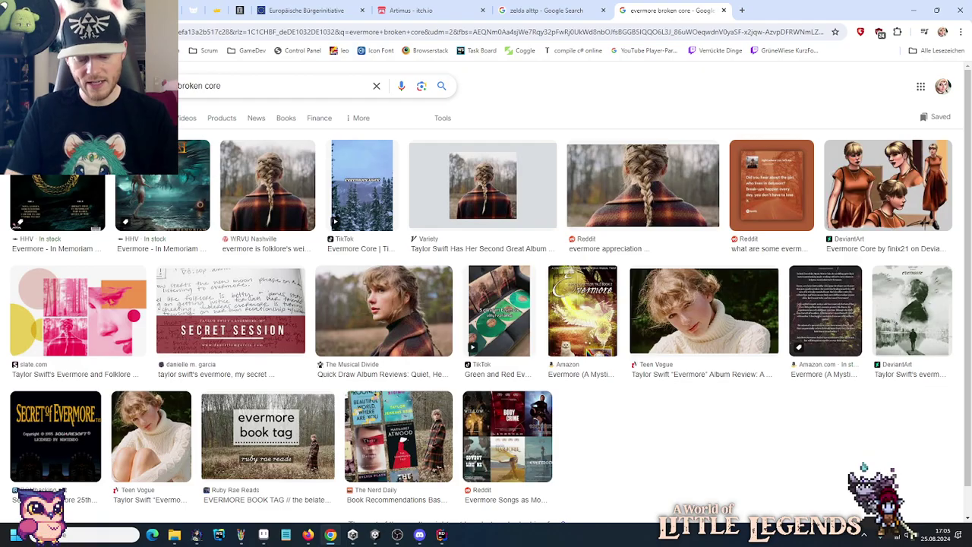
Refine the image search to "secret of evermore broken core" and view the Space Station Evermore Valley screenshot among the results.
{"action": "key", "text": "Return"}
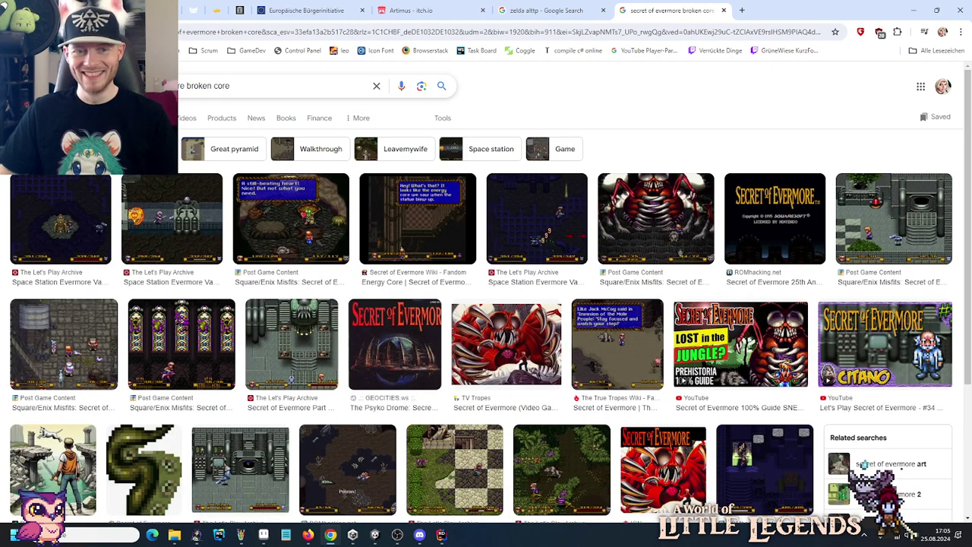
{"action": "left_click", "coordinate": [72, 237]}
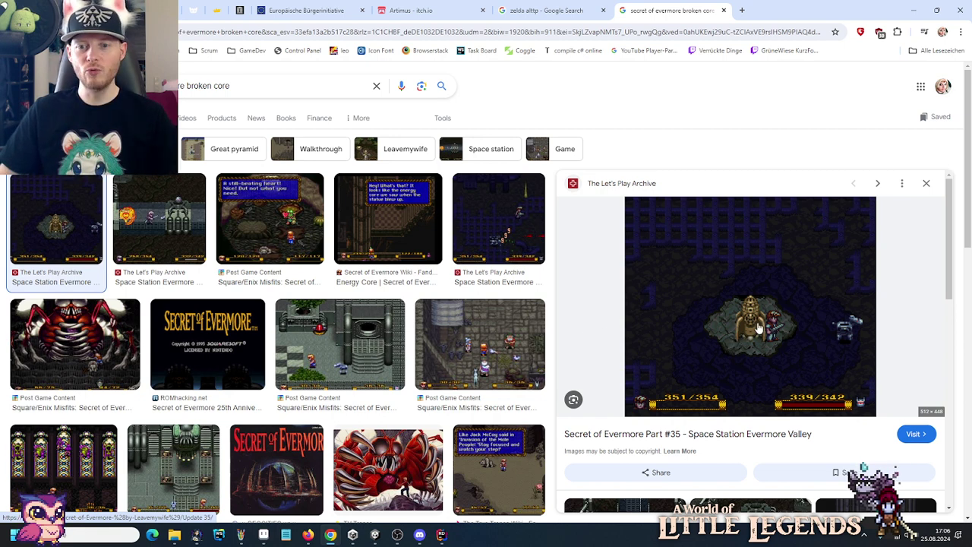
{"action": "scroll", "coordinate": [423, 346], "scroll_direction": "down", "scroll_amount": 2}
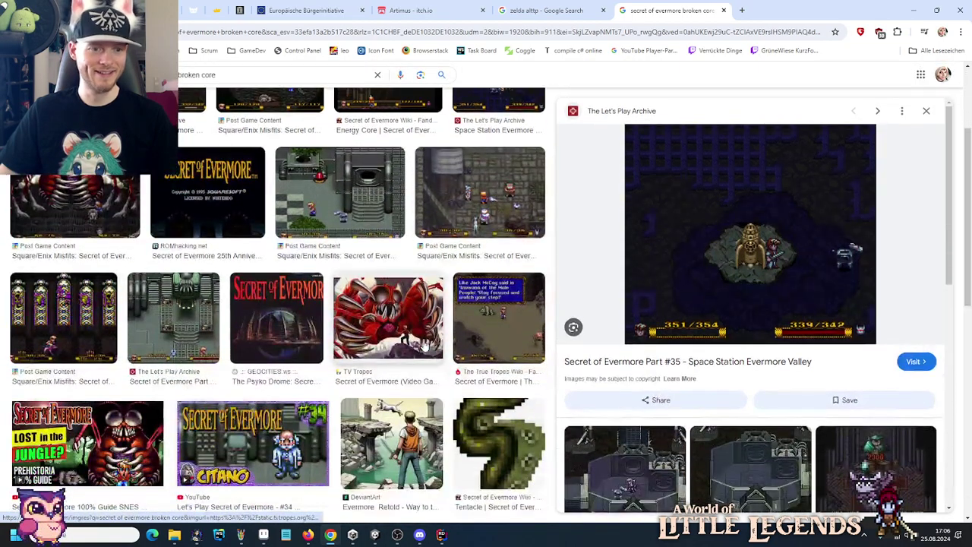
Browse the image results for the broken core and preview the Tentacle sprite and the "Getting The Energy Core" video picture.
{"action": "scroll", "coordinate": [425, 345], "scroll_direction": "down", "scroll_amount": 1}
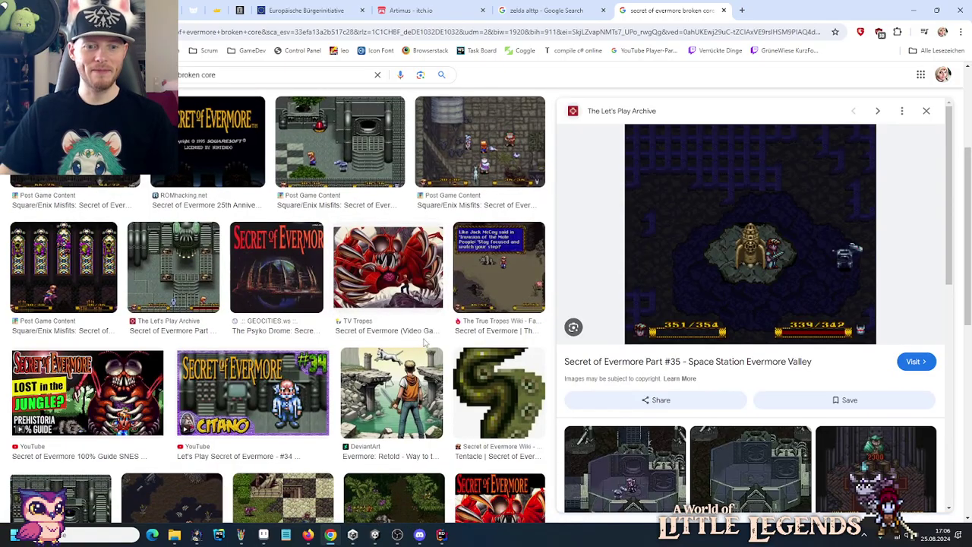
{"action": "scroll", "coordinate": [426, 344], "scroll_direction": "down", "scroll_amount": 1}
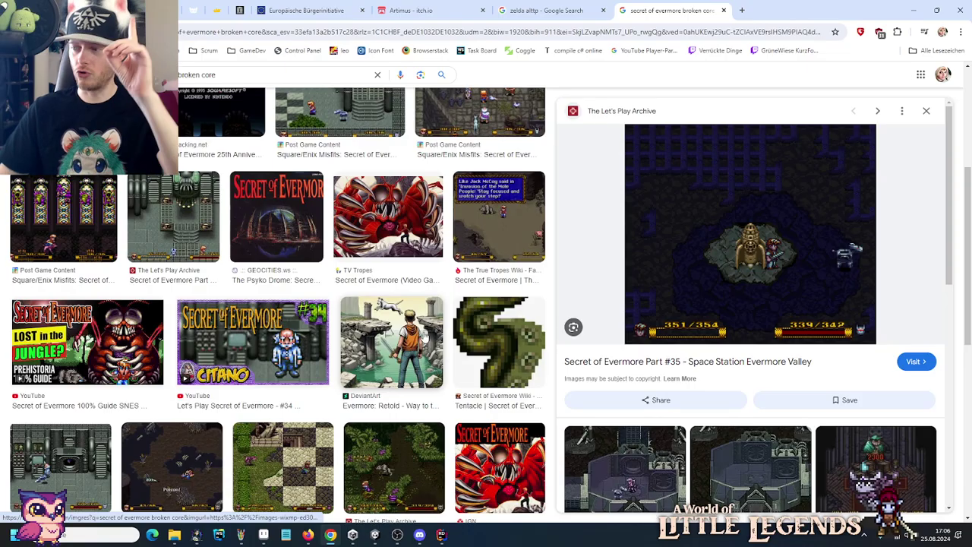
{"action": "left_click", "coordinate": [501, 343]}
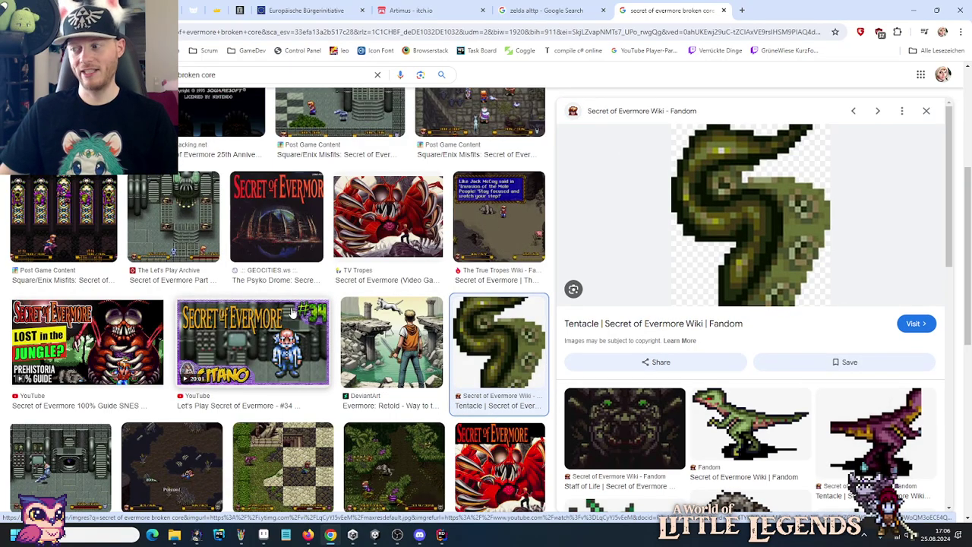
{"action": "scroll", "coordinate": [291, 309], "scroll_direction": "down", "scroll_amount": 6}
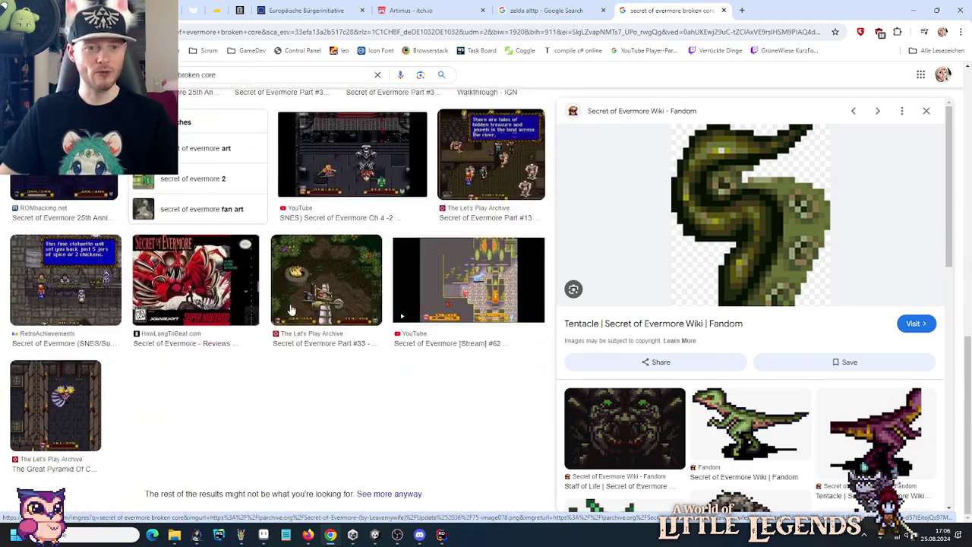
{"action": "left_click", "coordinate": [332, 183]}
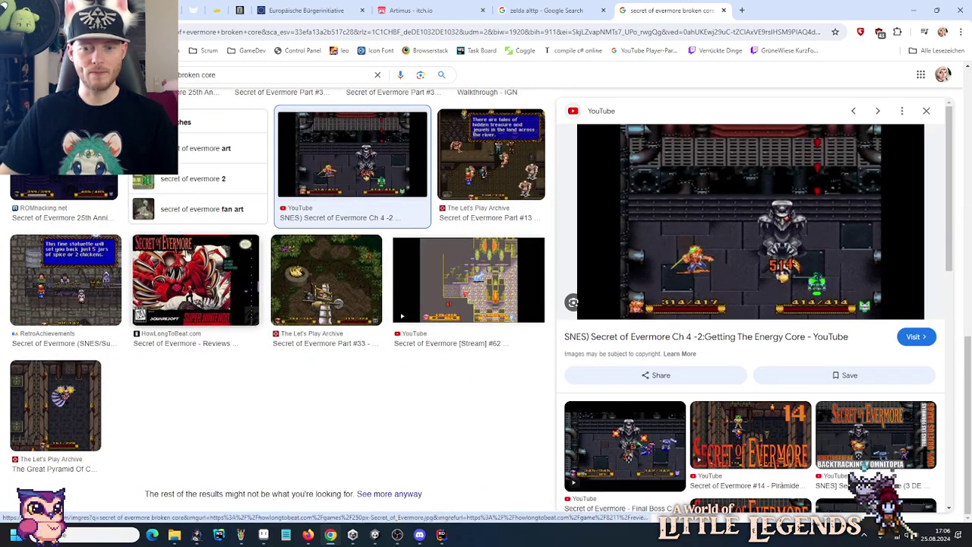
{"action": "scroll", "coordinate": [304, 258], "scroll_direction": "up", "scroll_amount": 10}
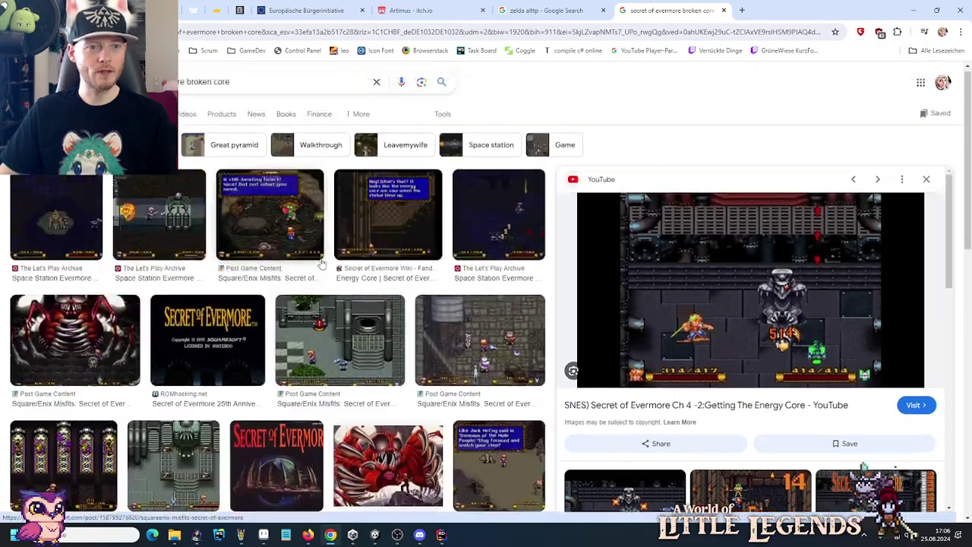
Search images for "secret of evermore energy core" and look through the results.
{"action": "double_click", "coordinate": [199, 86]}
{"action": "type", "text": "energy"}
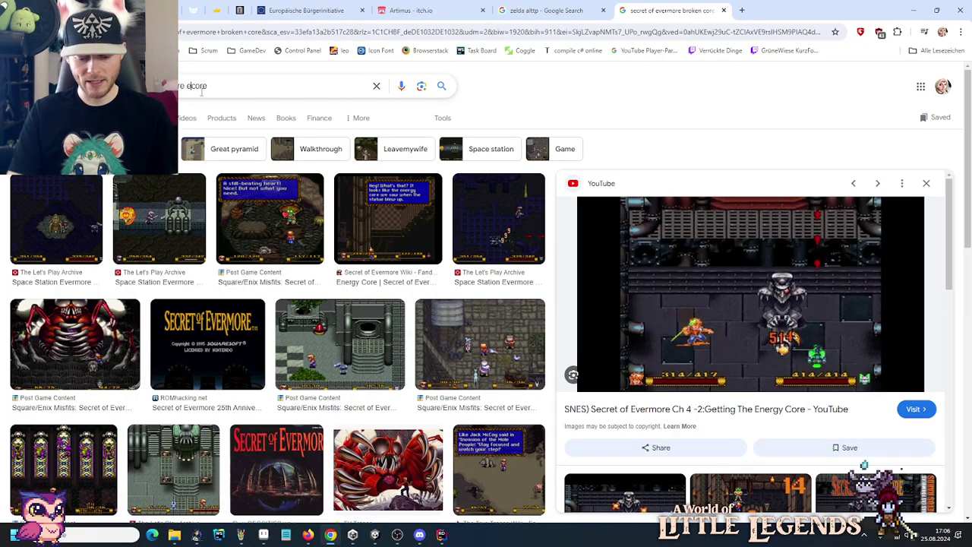
{"action": "key", "text": "Return"}
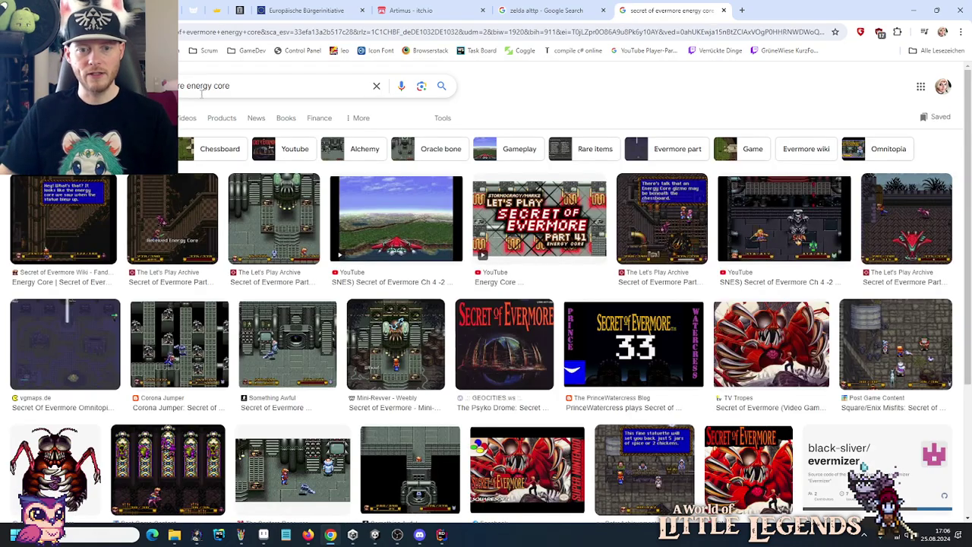
{"action": "scroll", "coordinate": [283, 329], "scroll_direction": "down", "scroll_amount": 3}
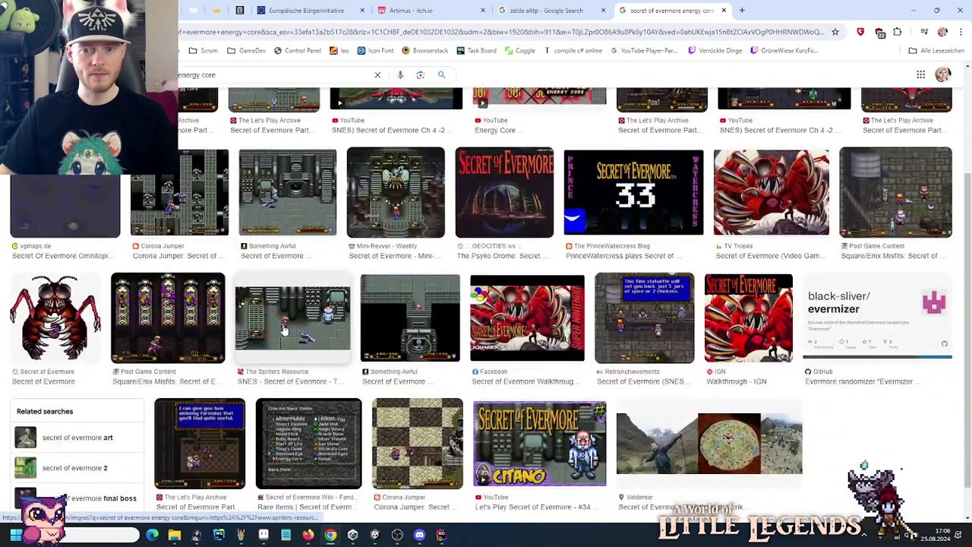
{"action": "scroll", "coordinate": [283, 329], "scroll_direction": "down", "scroll_amount": 1}
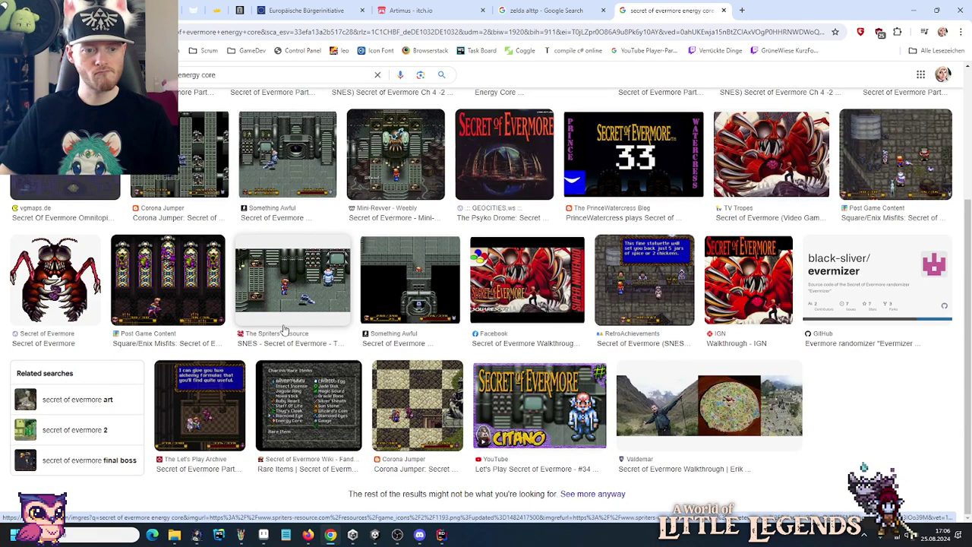
{"action": "scroll", "coordinate": [282, 329], "scroll_direction": "up", "scroll_amount": 3}
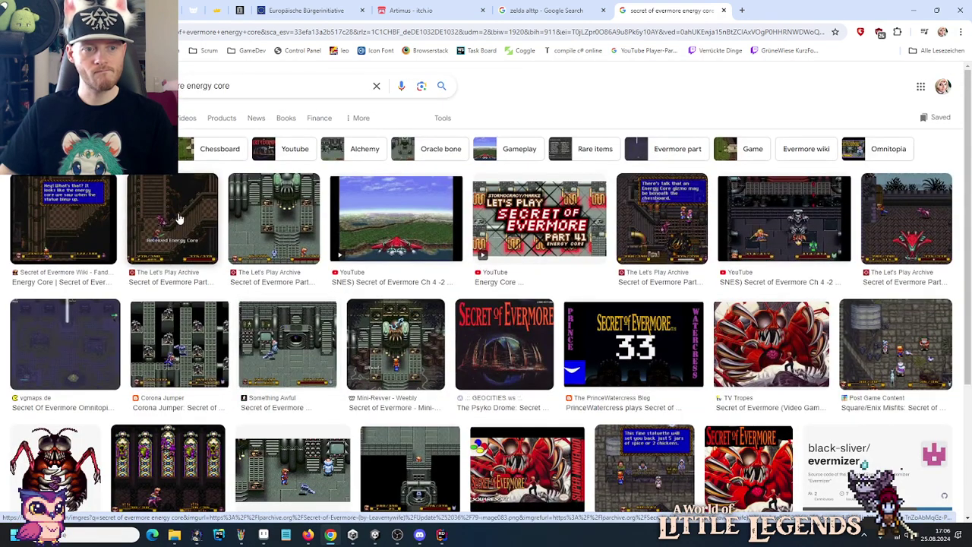
Preview the "Received Energy Core" screenshot and a related screenshot of the glowing core at the foot of the stairs.
{"action": "left_click", "coordinate": [211, 240]}
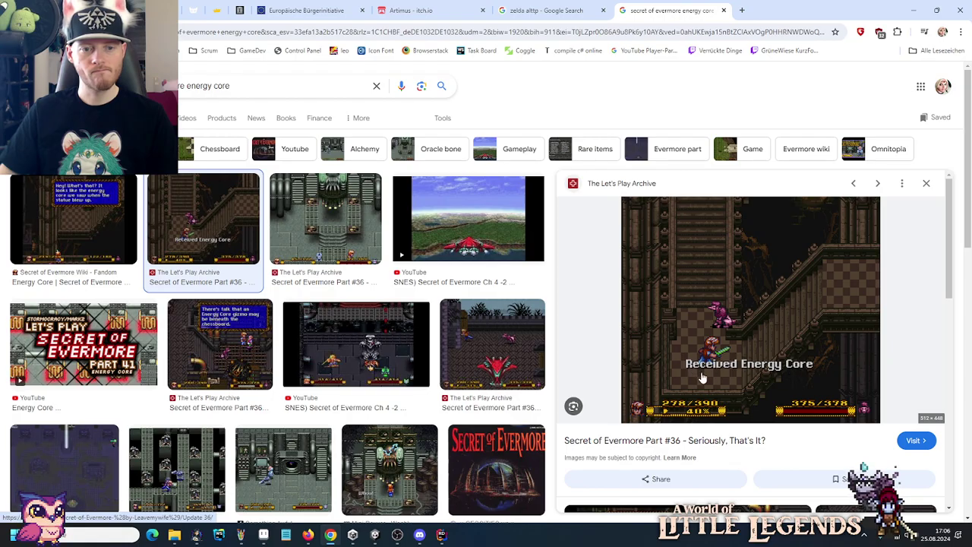
{"action": "scroll", "coordinate": [721, 376], "scroll_direction": "down", "scroll_amount": 5}
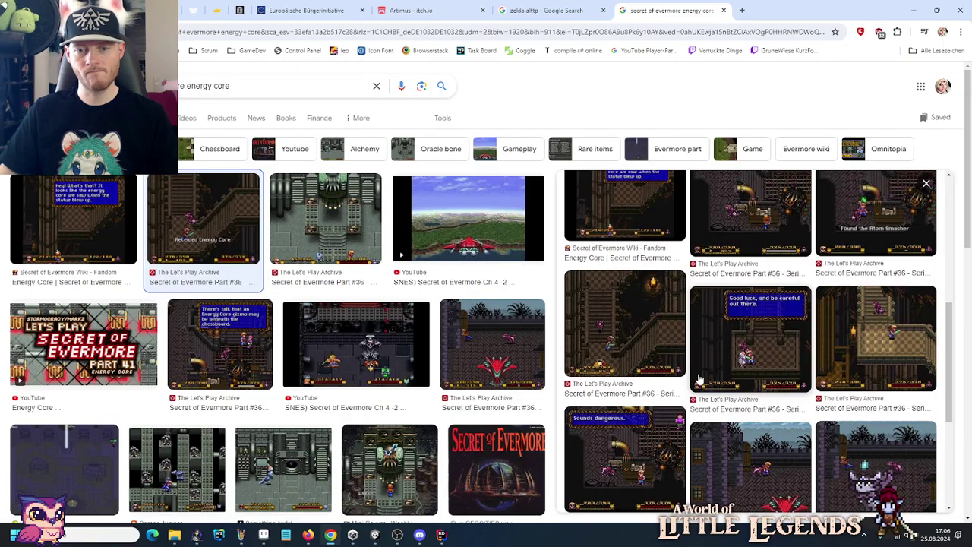
{"action": "left_click", "coordinate": [607, 332]}
{"action": "scroll", "coordinate": [721, 335], "scroll_direction": "down", "scroll_amount": 1}
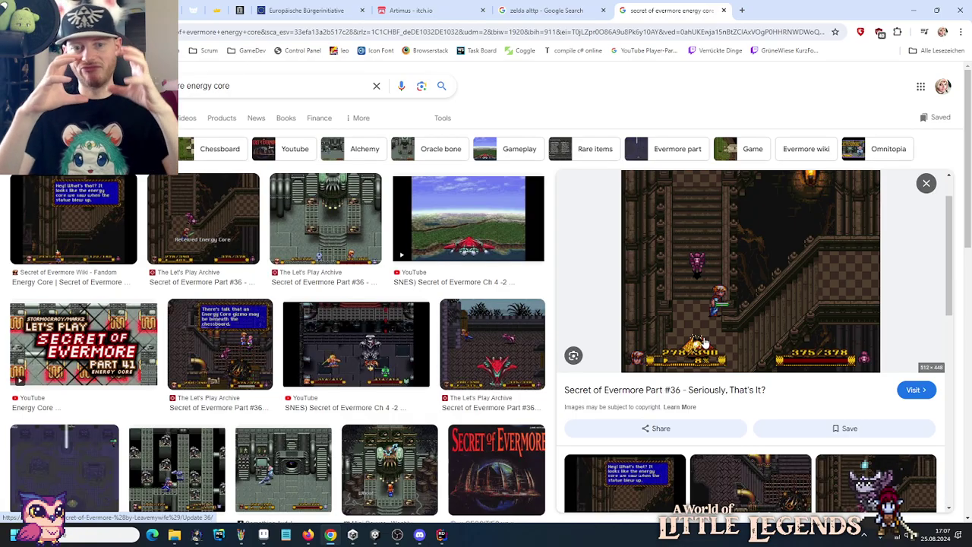
Switch to Aseprite and bring up the rift-creeps.png sprite sheet.
{"action": "key", "text": "alt+Tab"}
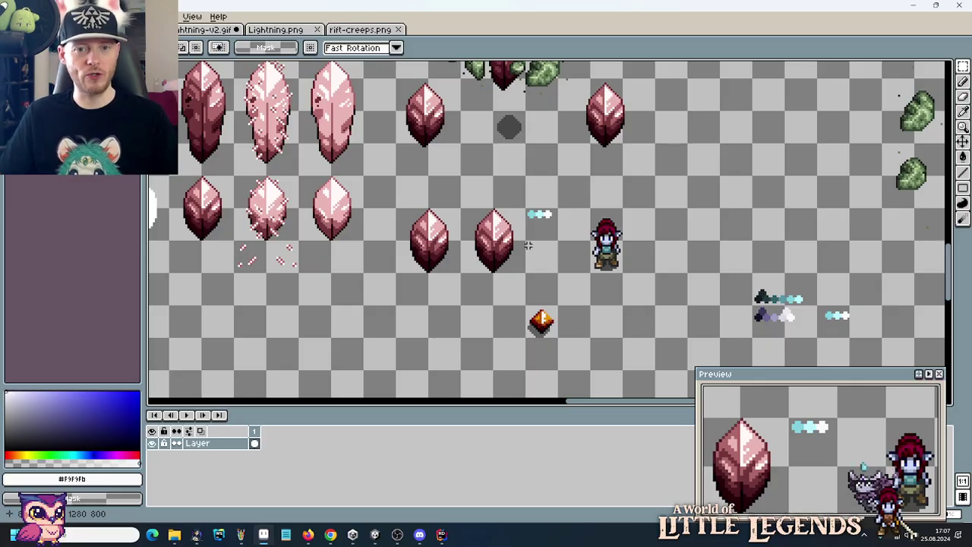
{"action": "scroll", "coordinate": [528, 244], "scroll_direction": "down", "scroll_amount": 2}
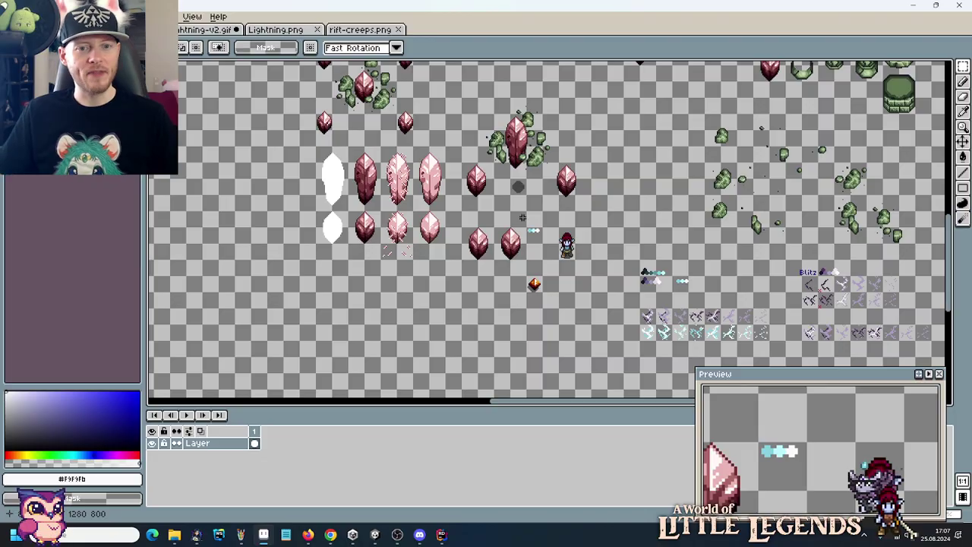
{"action": "left_click", "coordinate": [275, 30]}
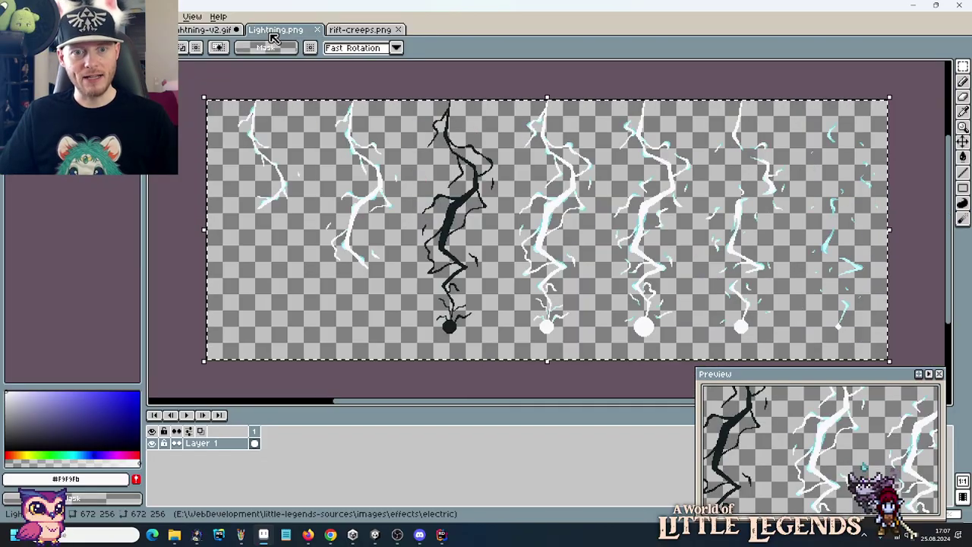
{"action": "left_click", "coordinate": [206, 30]}
{"action": "left_click", "coordinate": [360, 30]}
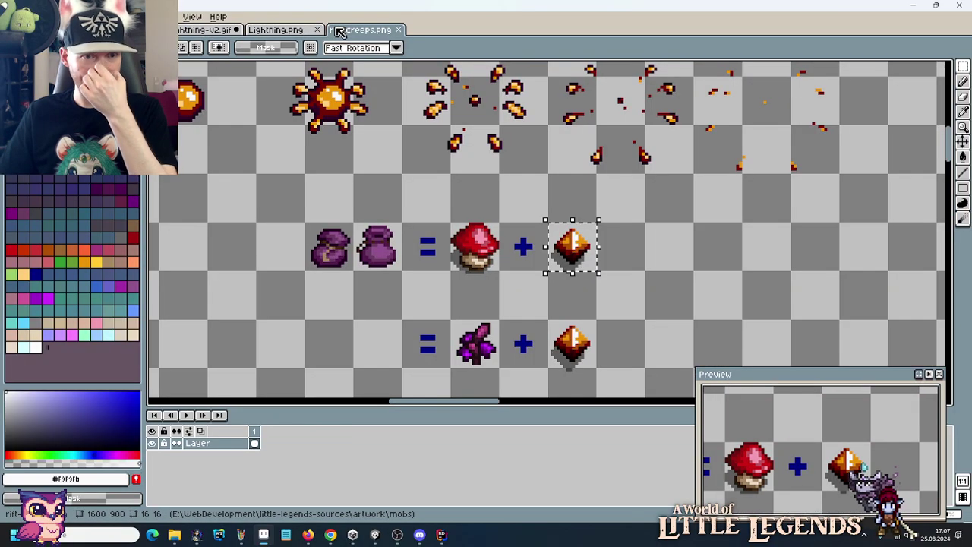
Copy the pink-to-black purple color ramp from the rift-creeps.png sheet.
{"action": "scroll", "coordinate": [471, 231], "scroll_direction": "down", "scroll_amount": 4}
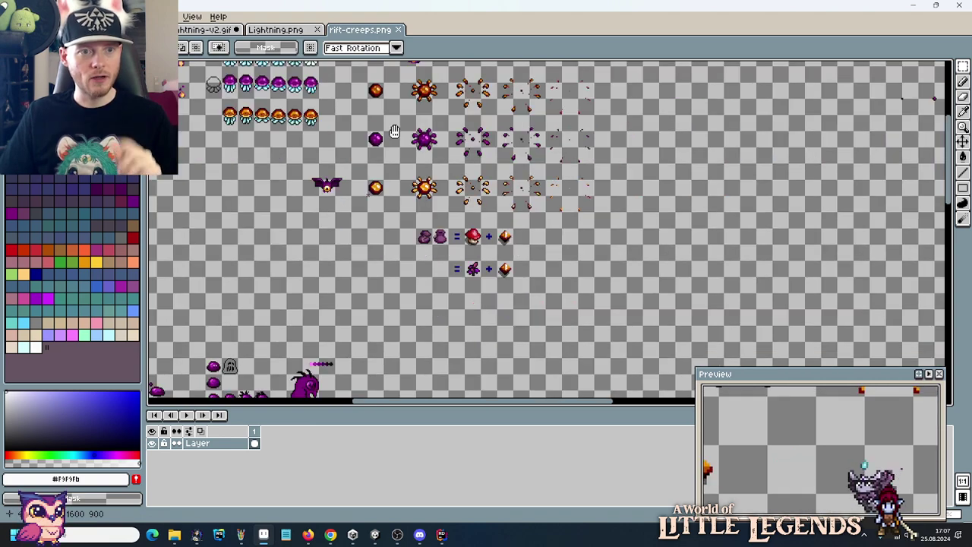
{"action": "scroll", "coordinate": [674, 165], "scroll_direction": "up", "scroll_amount": 2}
{"action": "scroll", "coordinate": [673, 165], "scroll_direction": "down", "scroll_amount": 5}
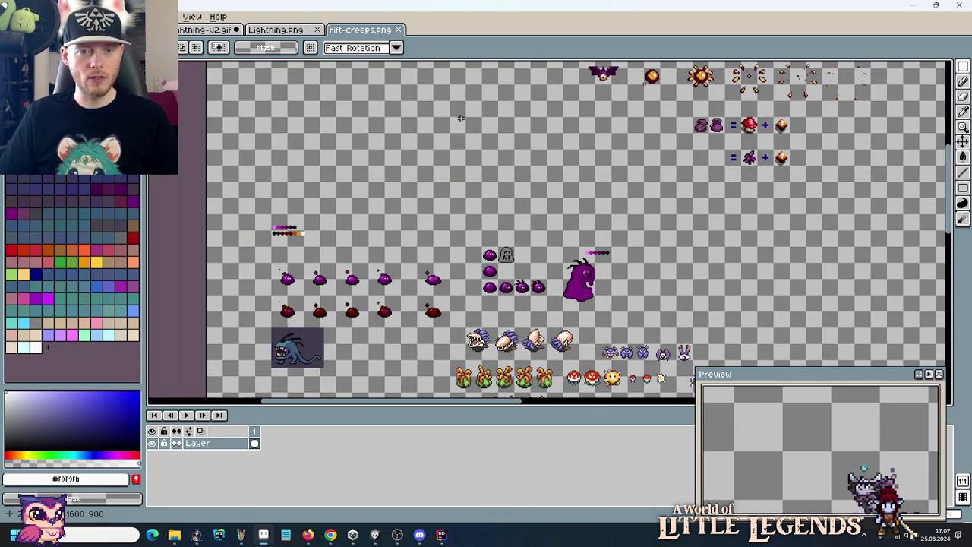
{"action": "left_click_drag", "start_coordinate": [541, 131], "coordinate": [588, 169]}
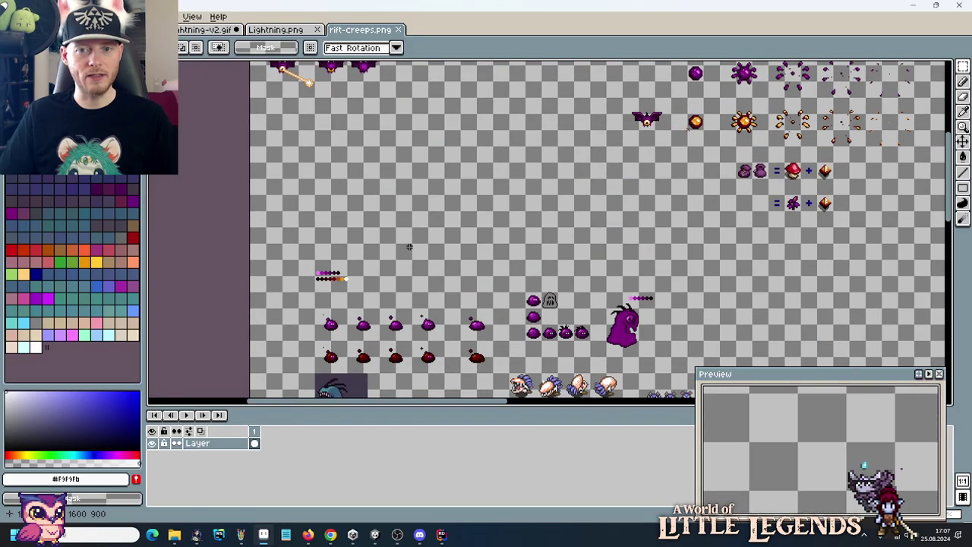
{"action": "scroll", "coordinate": [284, 265], "scroll_direction": "up", "scroll_amount": 2}
{"action": "scroll", "coordinate": [361, 265], "scroll_direction": "up", "scroll_amount": 1}
{"action": "left_click_drag", "start_coordinate": [327, 239], "coordinate": [459, 306]}
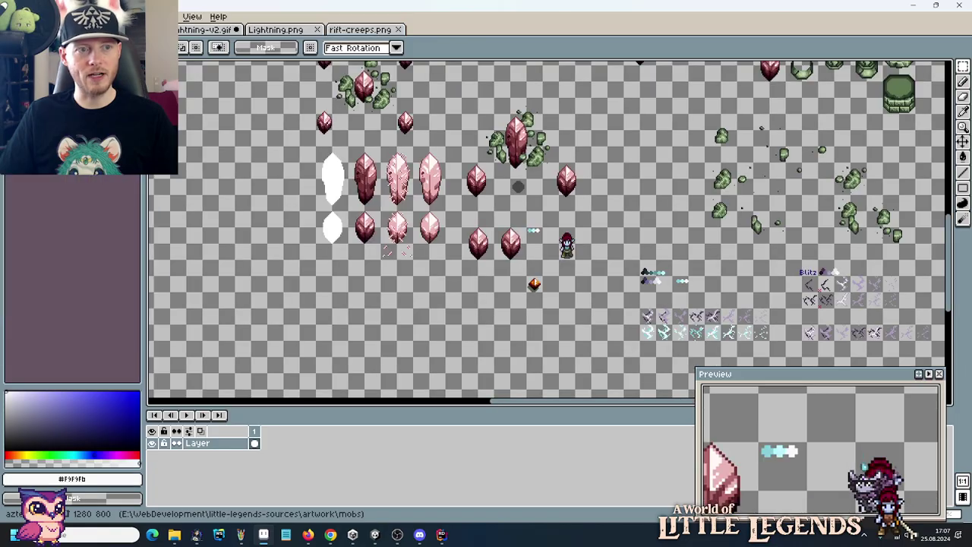
Paste the purple color ramp into the crystal sprite sheet, in the empty area below the small crystals.
{"action": "key", "text": "ctrl+Tab"}
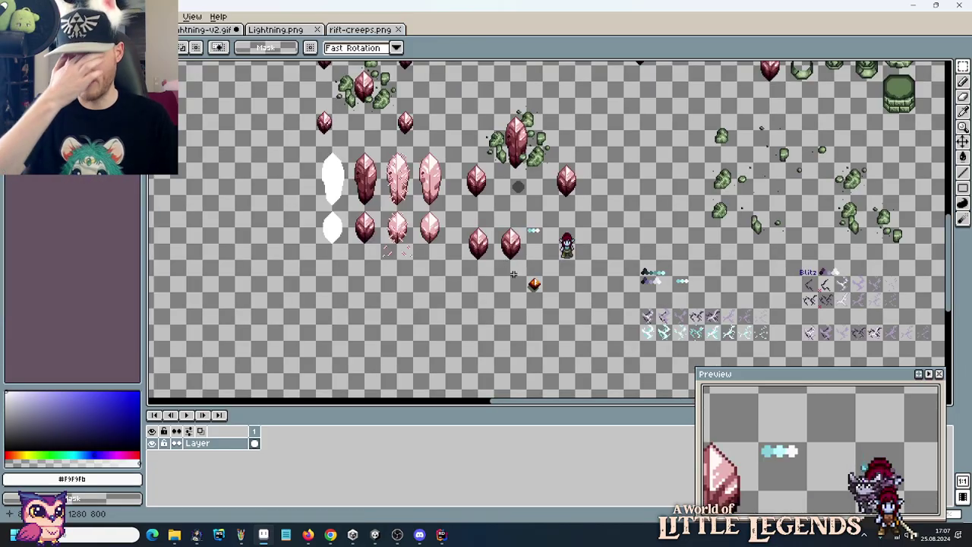
{"action": "scroll", "coordinate": [531, 240], "scroll_direction": "up", "scroll_amount": 2}
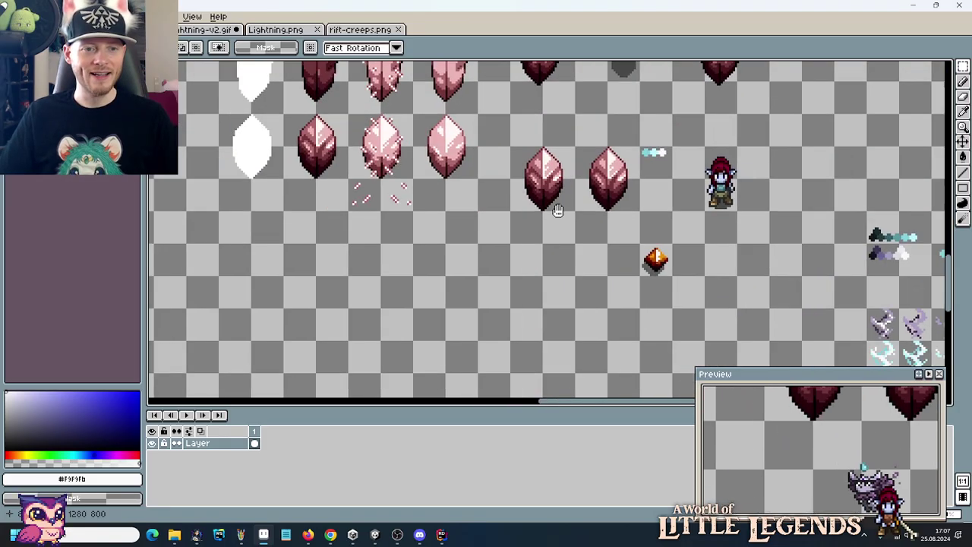
{"action": "key", "text": "ctrl+v"}
{"action": "left_click_drag", "start_coordinate": [553, 236], "coordinate": [417, 258]}
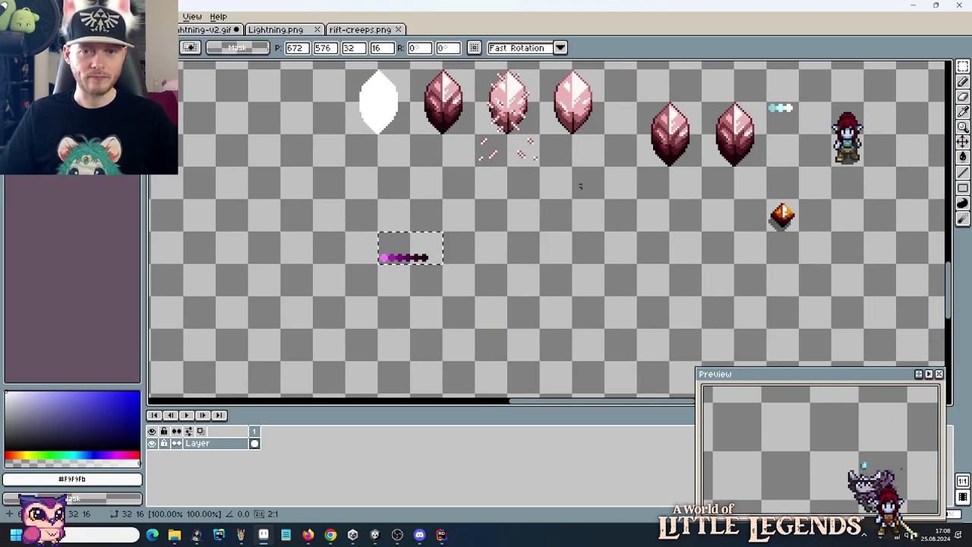
Duplicate the 32 by 32 red crystal and place the copy beside the purple color ramp, at 720, 576.
{"action": "left_click", "coordinate": [671, 133]}
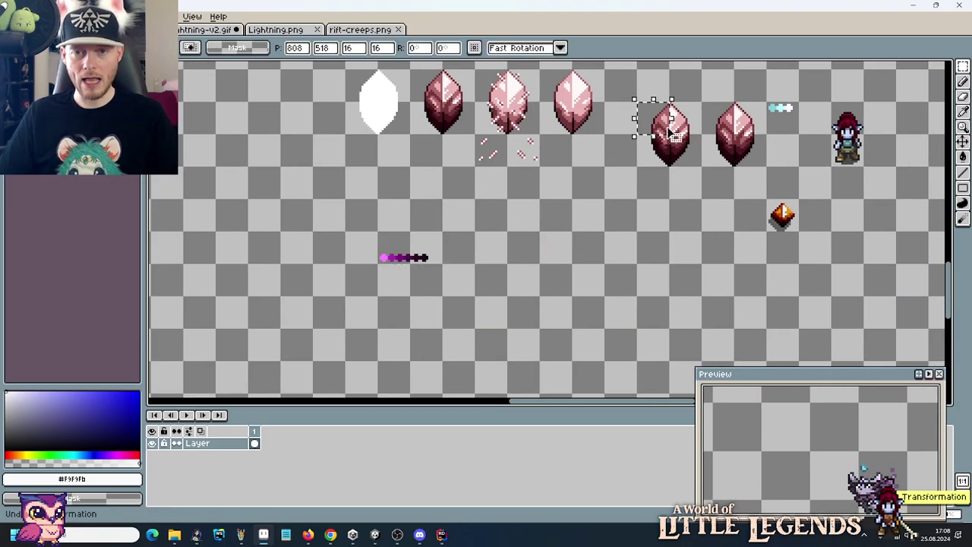
{"action": "left_click", "coordinate": [672, 126]}
{"action": "left_click_drag", "start_coordinate": [671, 126], "coordinate": [511, 238]}
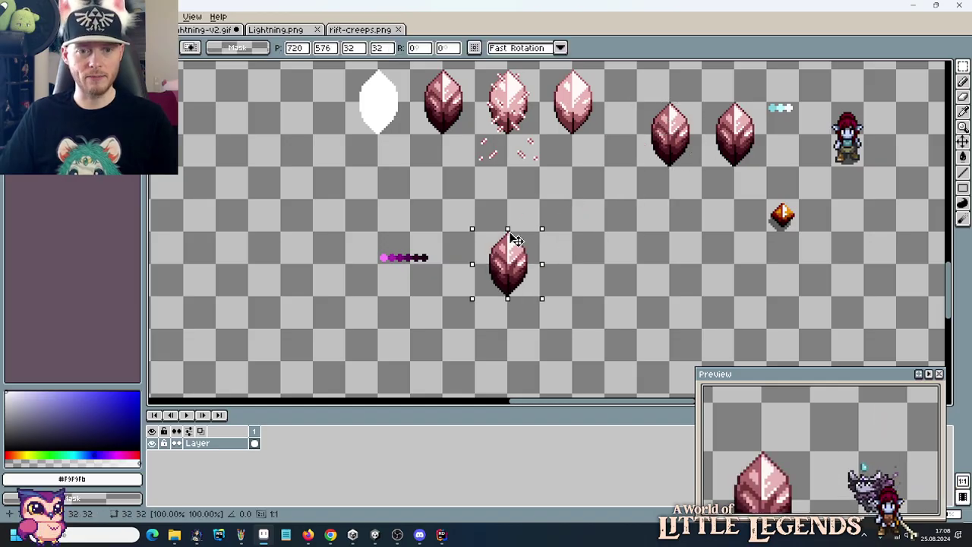
{"action": "left_click", "coordinate": [412, 219]}
Sample the ramp's lightest pink and reduce its HSV saturation to 3, giving the near-white color fff7ff.
{"action": "scroll", "coordinate": [416, 222], "scroll_direction": "up", "scroll_amount": 1}
{"action": "scroll", "coordinate": [415, 222], "scroll_direction": "up", "scroll_amount": 1}
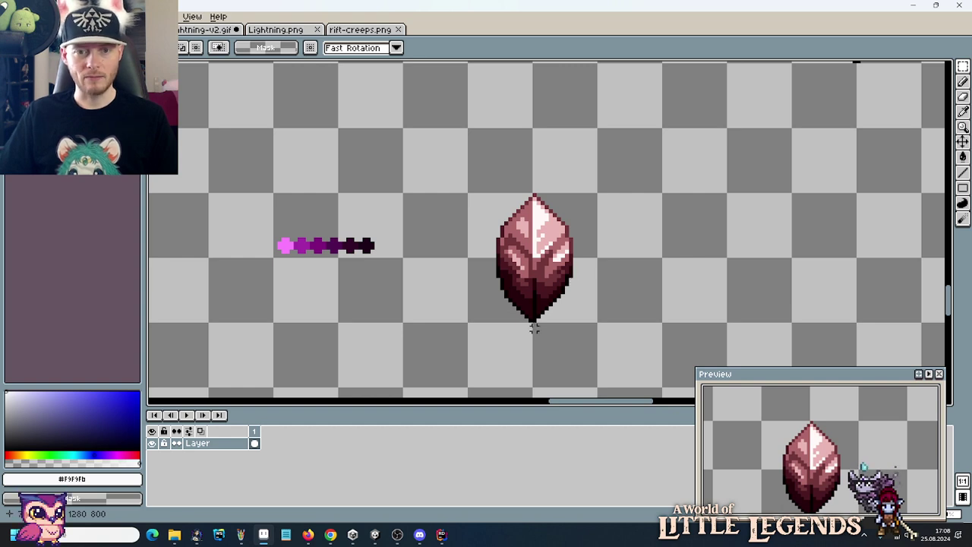
{"action": "scroll", "coordinate": [534, 327], "scroll_direction": "up", "scroll_amount": 2}
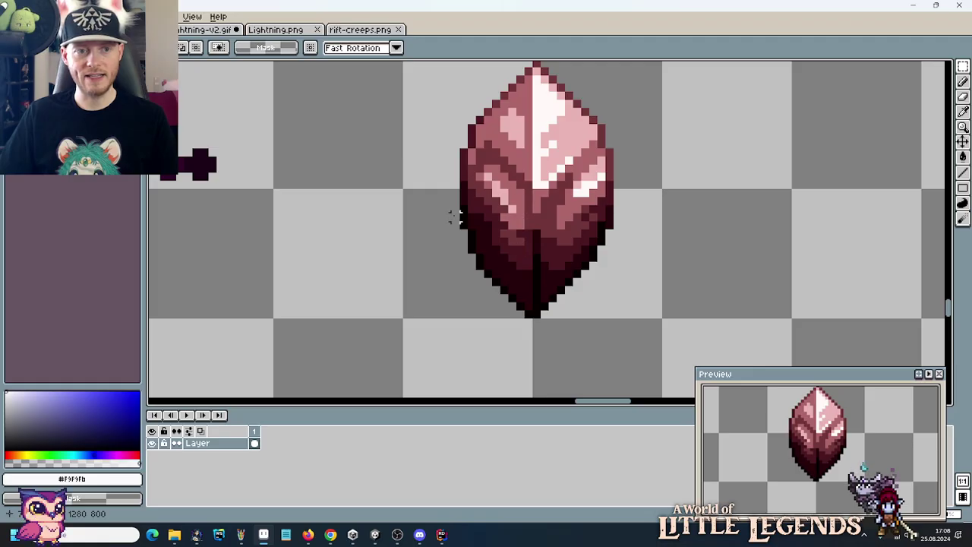
{"action": "scroll", "coordinate": [454, 216], "scroll_direction": "down", "scroll_amount": 2}
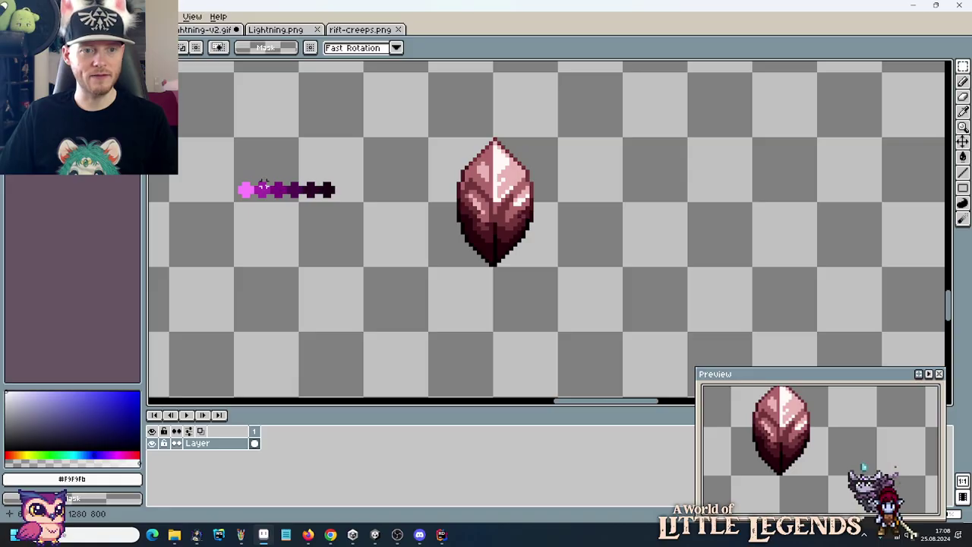
{"action": "left_click_drag", "start_coordinate": [251, 193], "coordinate": [581, 238]}
{"action": "scroll", "coordinate": [582, 239], "scroll_direction": "up", "scroll_amount": 1}
{"action": "key", "text": "i"}
{"action": "left_click", "coordinate": [527, 216]}
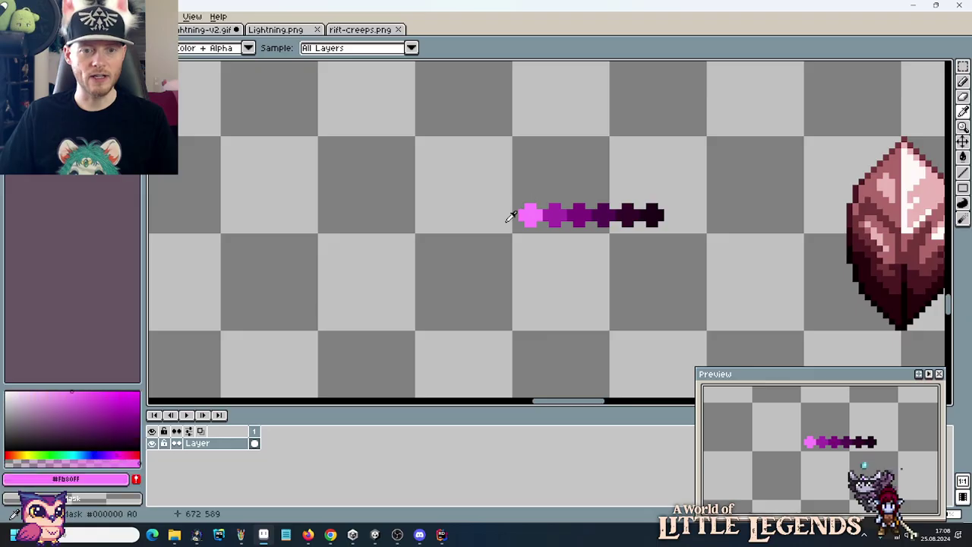
{"action": "left_click", "coordinate": [91, 487]}
{"action": "left_click", "coordinate": [34, 398]}
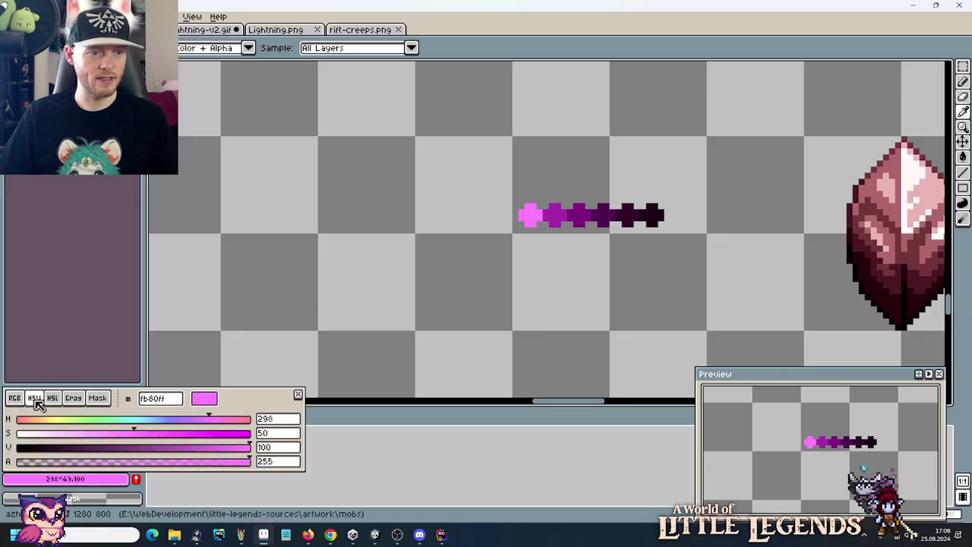
{"action": "left_click_drag", "start_coordinate": [134, 431], "coordinate": [32, 430]}
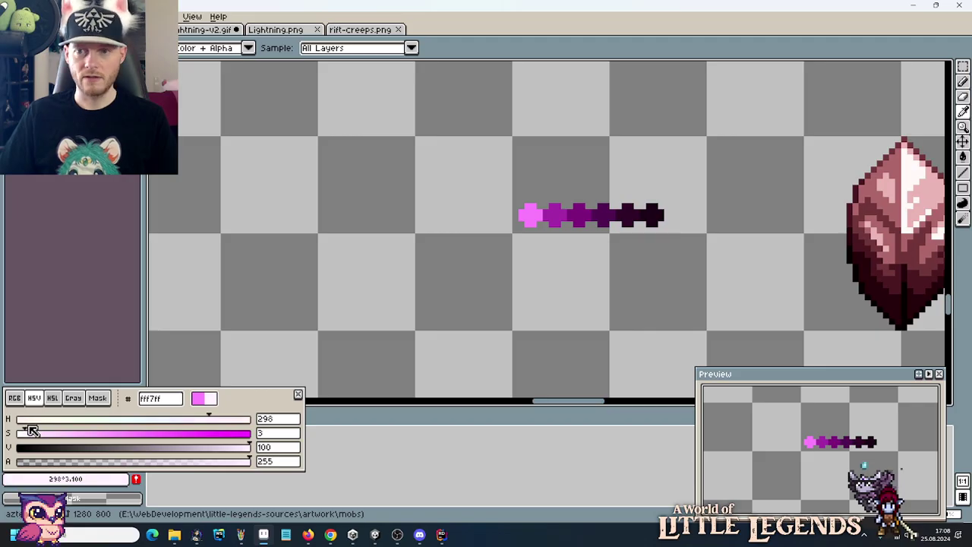
Paint a near-white swatch in front of the light pink one to extend the purple color ramp.
{"action": "scroll", "coordinate": [542, 228], "scroll_direction": "up", "scroll_amount": 4}
{"action": "key", "text": "b"}
{"action": "mouse_move", "coordinate": [538, 297]}
{"action": "left_mouse_down"}
{"action": "mouse_move", "coordinate": [517, 258]}
{"action": "mouse_move", "coordinate": [492, 255]}
{"action": "mouse_move", "coordinate": [458, 279]}
{"action": "mouse_move", "coordinate": [478, 296]}
{"action": "mouse_move", "coordinate": [512, 301]}
{"action": "left_mouse_up"}
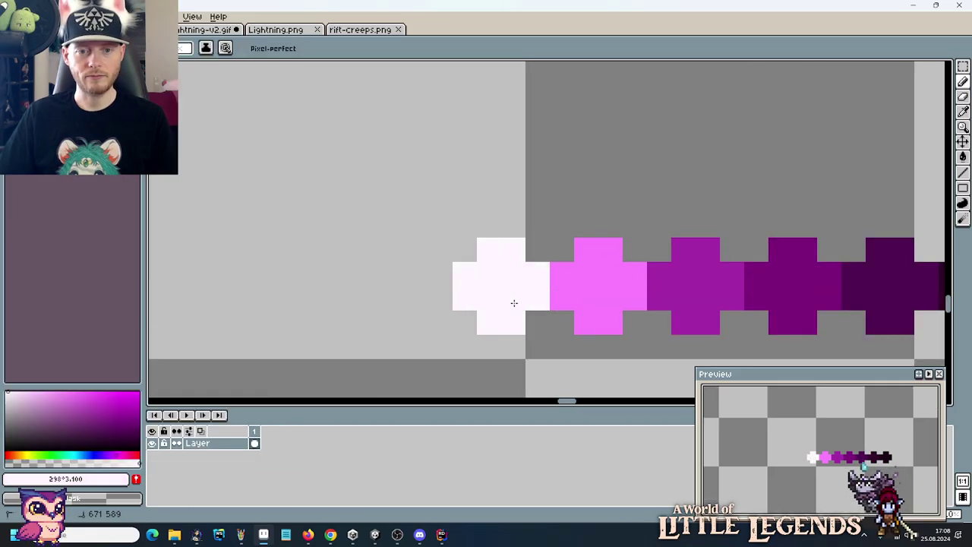
{"action": "scroll", "coordinate": [512, 298], "scroll_direction": "down", "scroll_amount": 4}
{"action": "scroll", "coordinate": [511, 298], "scroll_direction": "down", "scroll_amount": 1}
{"action": "left_click_drag", "start_coordinate": [655, 321], "coordinate": [482, 289]}
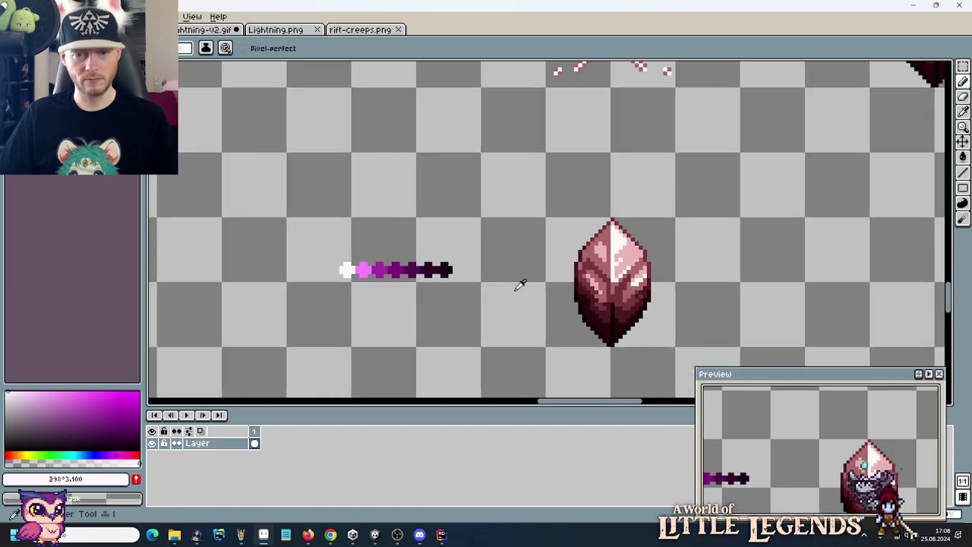
Replace the red crystal copy's near-white fff9f9 with the ramp's fff7ff, and its light pink eab5b5 with the ramp's bright pink.
{"action": "key", "text": "i"}
{"action": "left_click", "coordinate": [347, 269]}
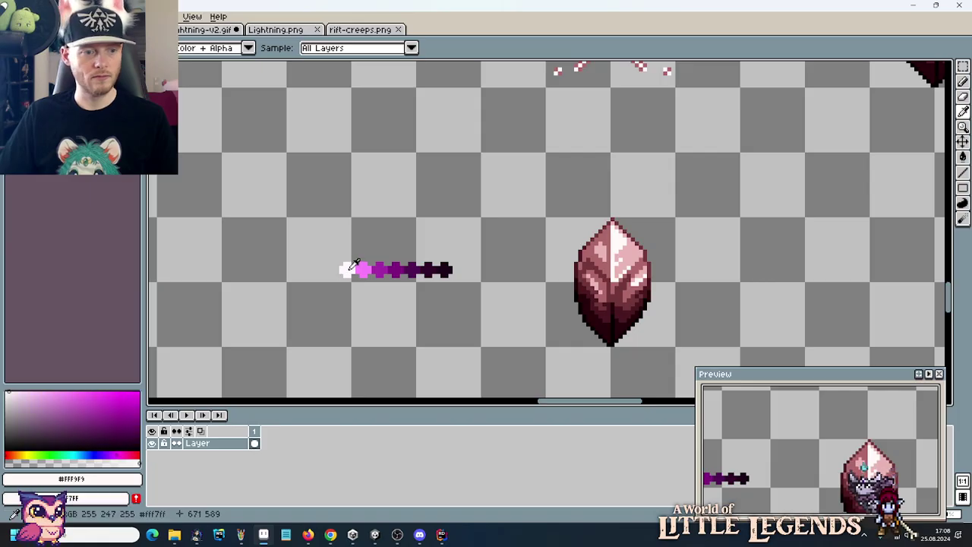
{"action": "key", "text": "e"}
{"action": "key", "text": "i"}
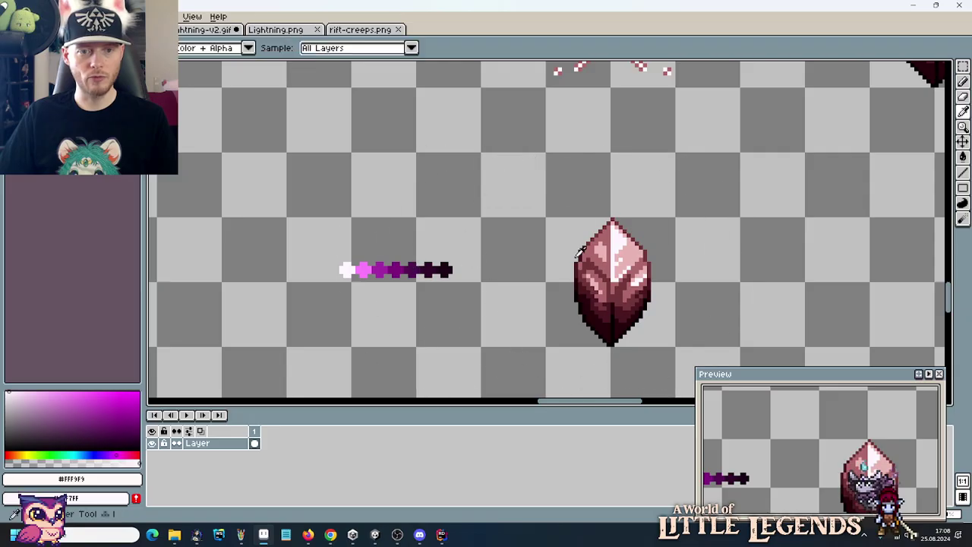
{"action": "left_click", "coordinate": [636, 246]}
{"action": "right_click", "coordinate": [369, 269]}
{"action": "key", "text": "e"}
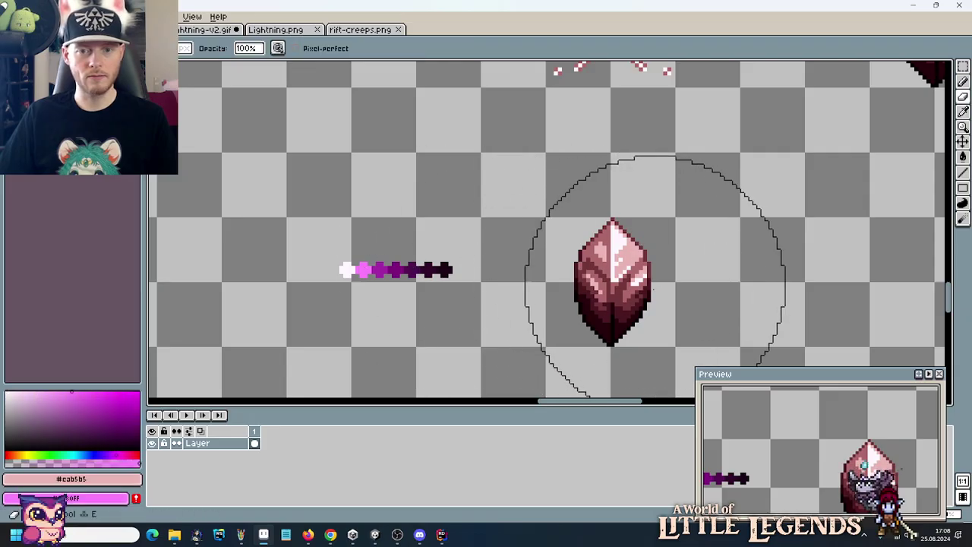
{"action": "right_click", "coordinate": [634, 289]}
Replace the crystal copy's mid reds af686b and 71363a with the ramp's third and fourth swatch colors.
{"action": "key", "text": "i"}
{"action": "left_click", "coordinate": [609, 240]}
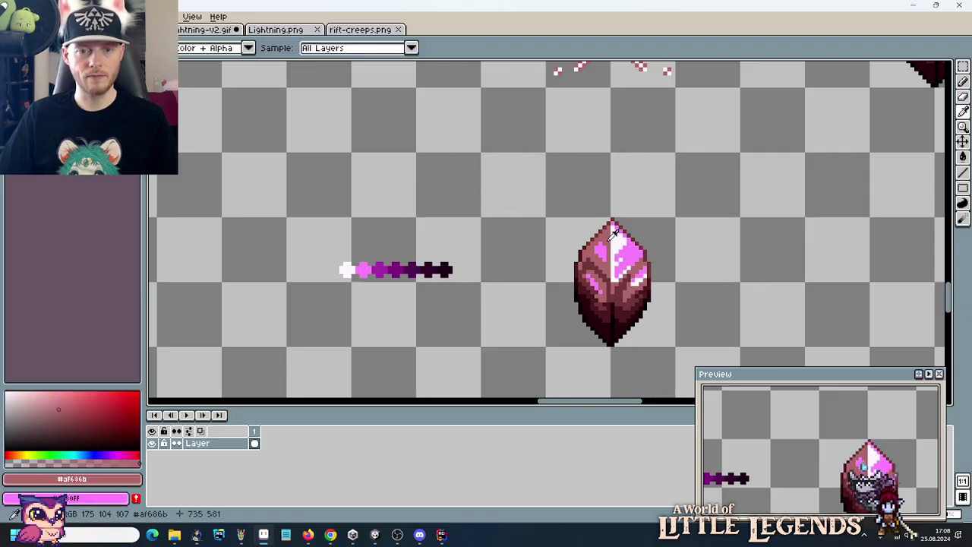
{"action": "right_click", "coordinate": [383, 268]}
{"action": "key", "text": "e"}
{"action": "right_click", "coordinate": [604, 277]}
{"action": "key", "text": "i"}
{"action": "left_click", "coordinate": [607, 319]}
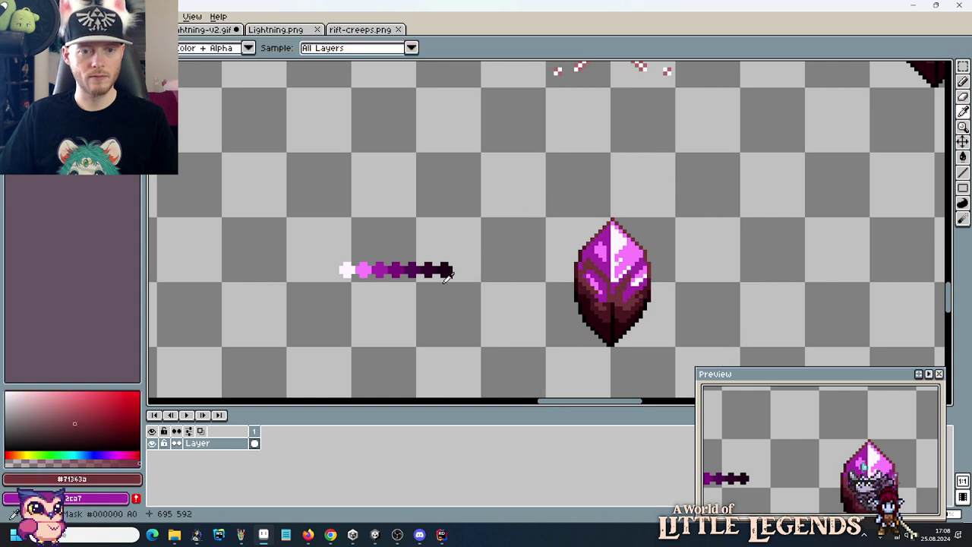
{"action": "right_click", "coordinate": [402, 263]}
{"action": "key", "text": "e"}
{"action": "right_click", "coordinate": [607, 278]}
Replace the crystal copy's dark reds 4a1822 and 26040b with the ramp's fifth and sixth swatch colors.
{"action": "key", "text": "i"}
{"action": "left_click", "coordinate": [578, 302]}
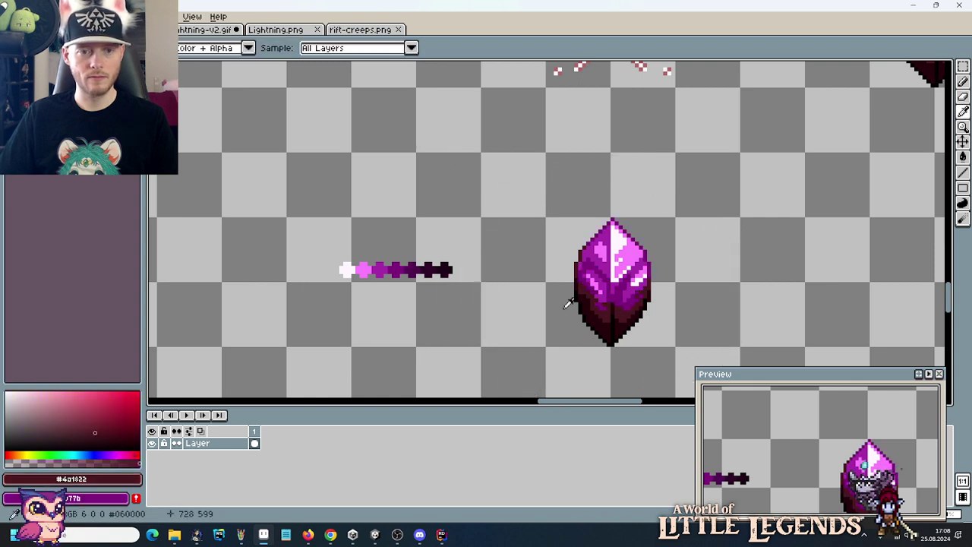
{"action": "key", "text": "e"}
{"action": "key", "text": "i"}
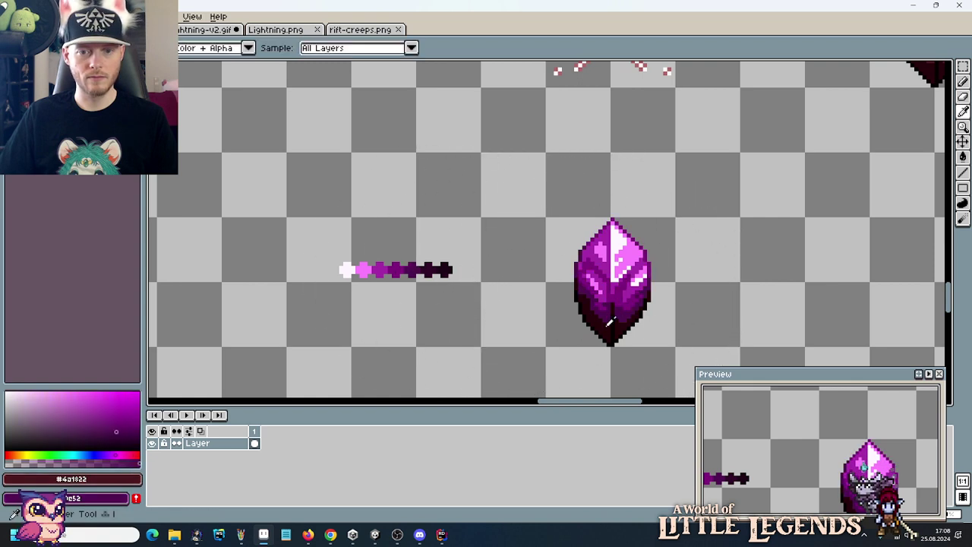
{"action": "left_click", "coordinate": [607, 323]}
{"action": "right_click", "coordinate": [415, 259]}
{"action": "right_click", "coordinate": [607, 289]}
{"action": "key", "text": "e"}
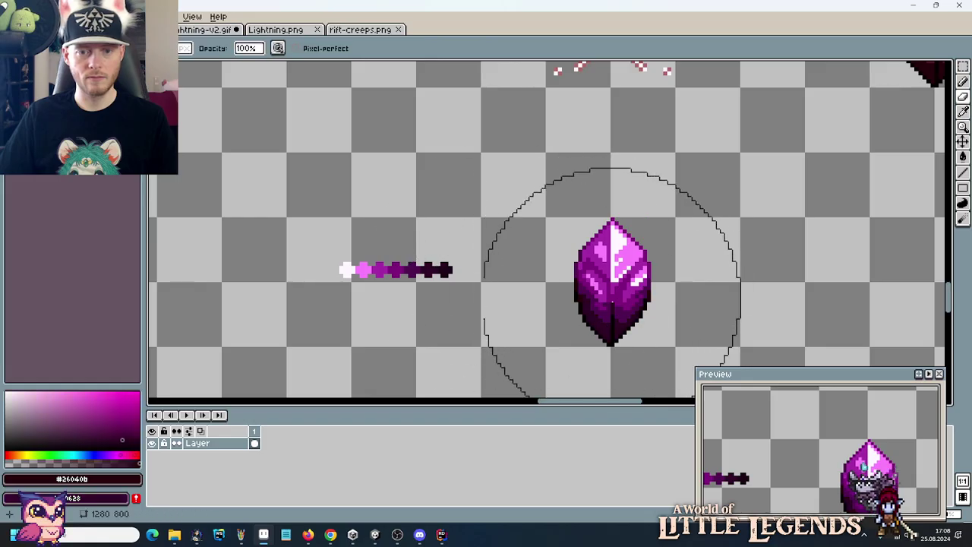
Replace the crystal copy's near-black 060000 with the darkest purple of the ramp.
{"action": "key", "text": "i"}
{"action": "left_click", "coordinate": [618, 335]}
{"action": "right_click", "coordinate": [451, 264]}
{"action": "key", "text": "e"}
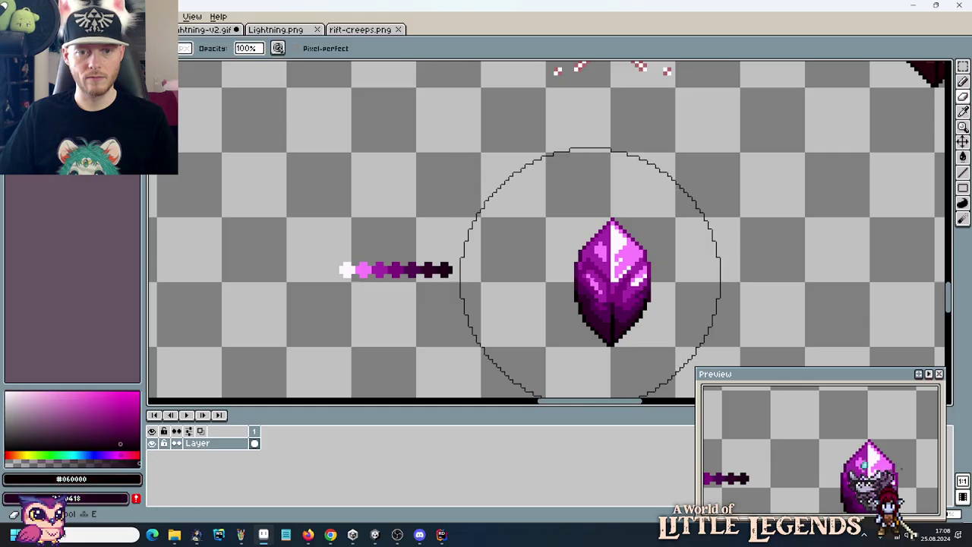
{"action": "key", "text": "m"}
{"action": "scroll", "coordinate": [630, 280], "scroll_direction": "down", "scroll_amount": 3}
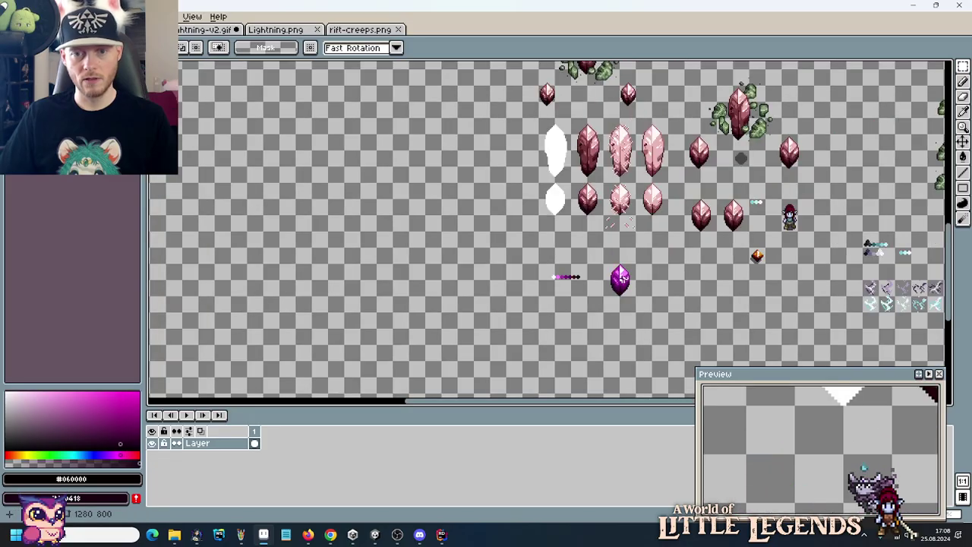
{"action": "scroll", "coordinate": [644, 284], "scroll_direction": "up", "scroll_amount": 2}
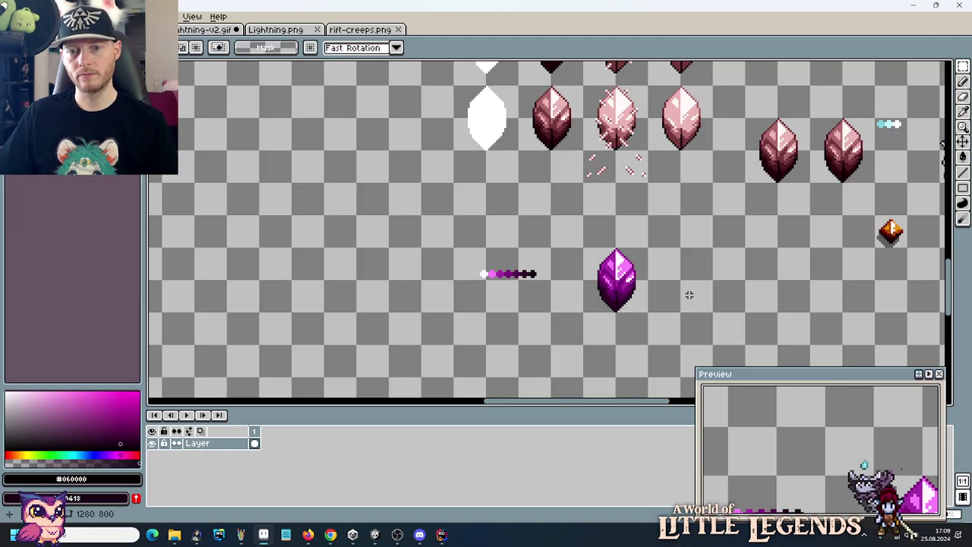
Clear the gray shadow under the small orange crystal and place a 16 by 16 copy of the crystal at 800, 576.
{"action": "left_click_drag", "start_coordinate": [689, 295], "coordinate": [556, 294]}
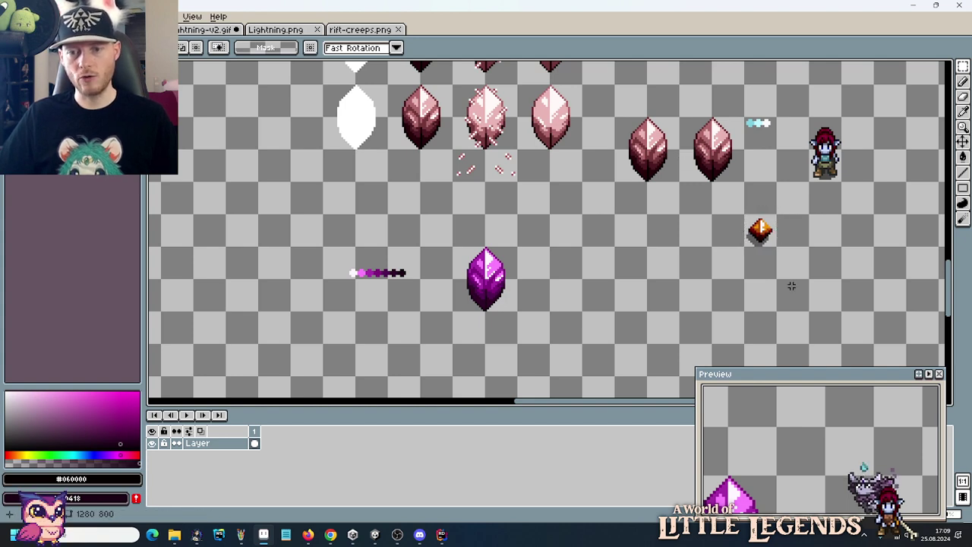
{"action": "key", "text": "g"}
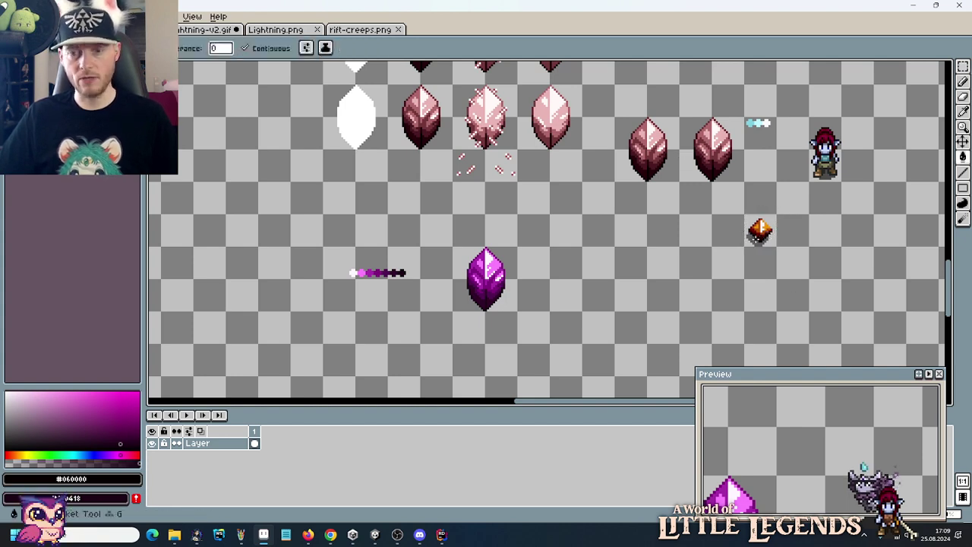
{"action": "left_click", "coordinate": [796, 288], "text": "alt"}
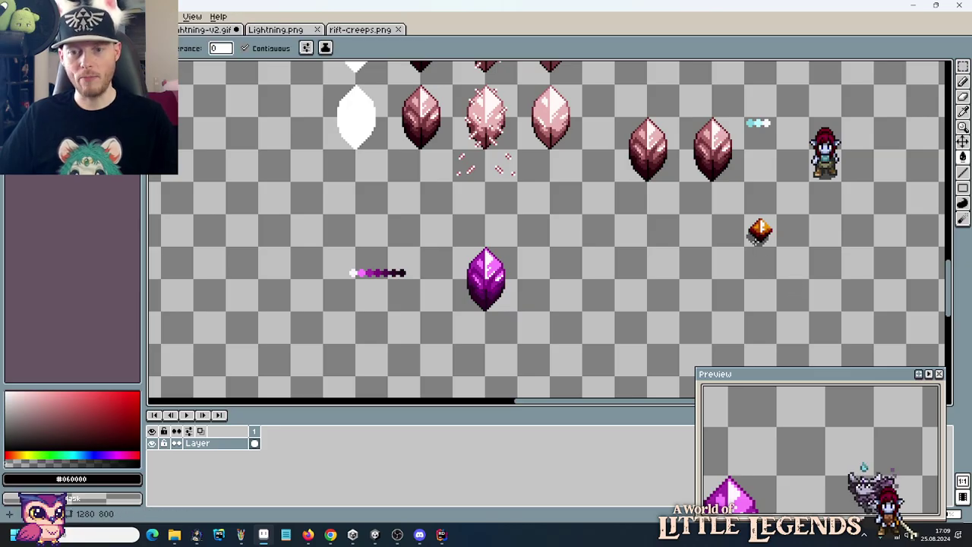
{"action": "key", "text": "m"}
{"action": "left_click_drag", "start_coordinate": [741, 213], "coordinate": [636, 285]}
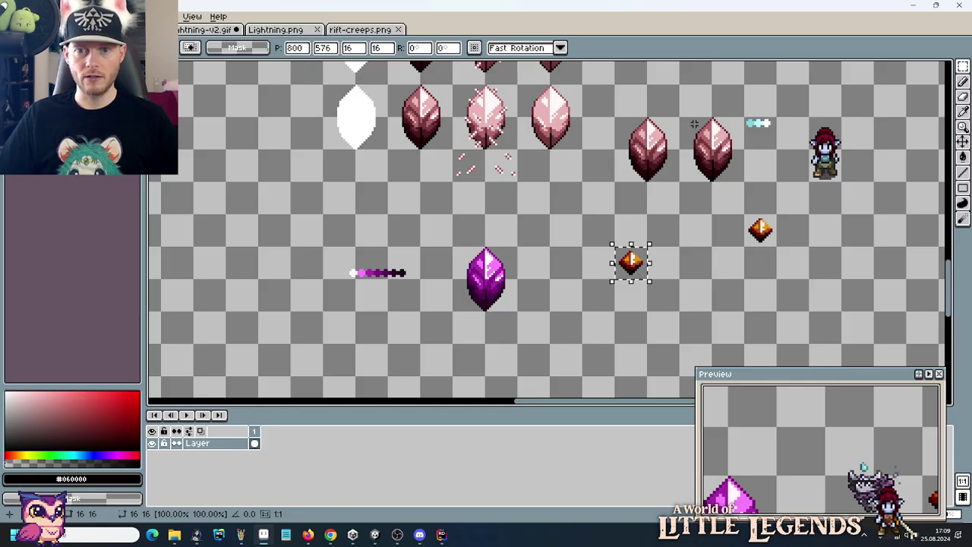
Duplicate the 32 by 32 red crystal at 880, 576 and move its right half against the orange crystal copy, at 812, 568.
{"action": "left_click_drag", "start_coordinate": [693, 124], "coordinate": [835, 295]}
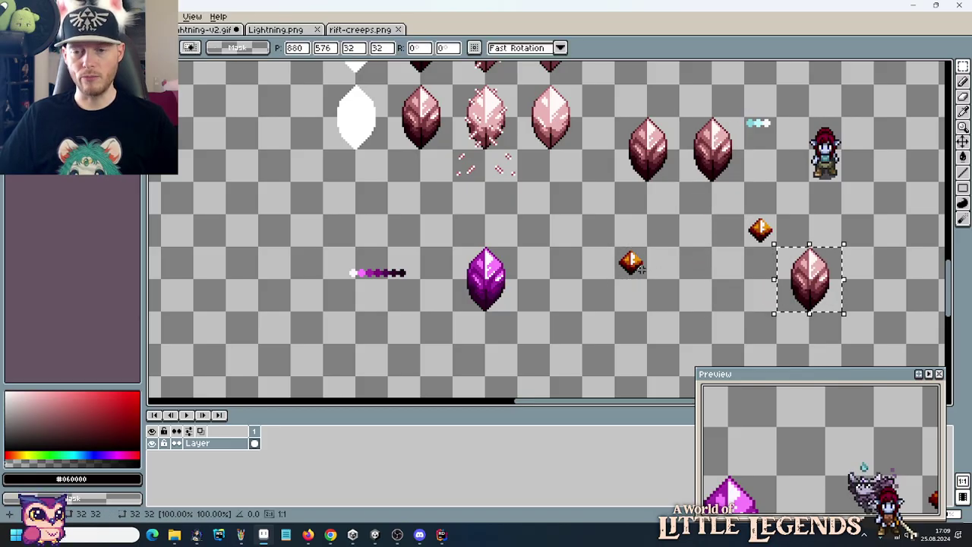
{"action": "left_click", "coordinate": [856, 287]}
{"action": "left_click_drag", "start_coordinate": [809, 245], "coordinate": [665, 286]}
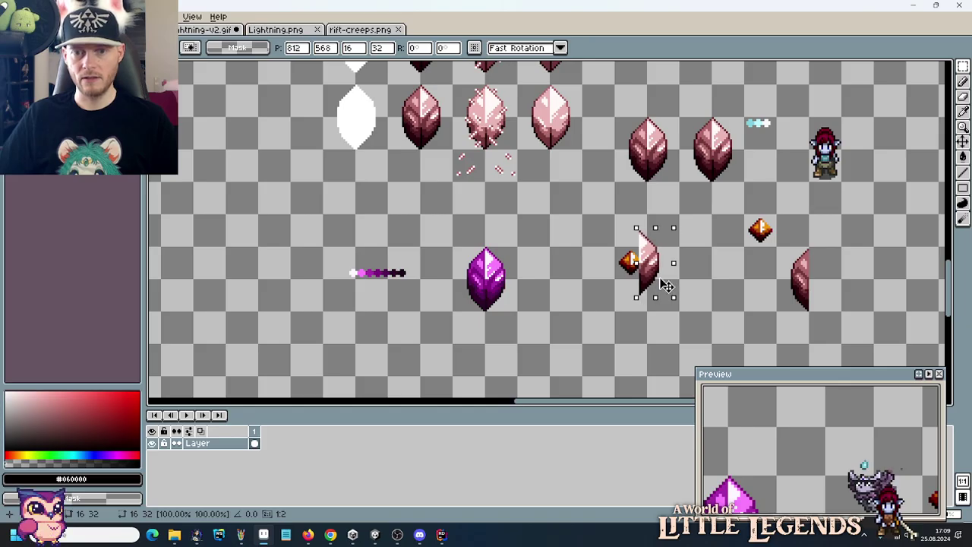
{"action": "left_click", "coordinate": [667, 286]}
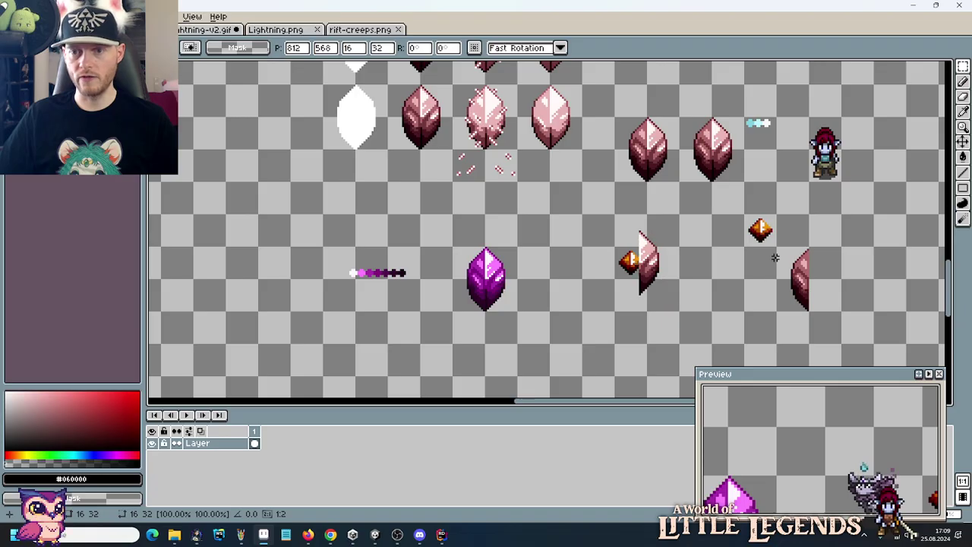
Move the remaining left half of the red crystal to the other side of the orange core, with its selection at 772, 569.
{"action": "left_click_drag", "start_coordinate": [744, 246], "coordinate": [607, 282]}
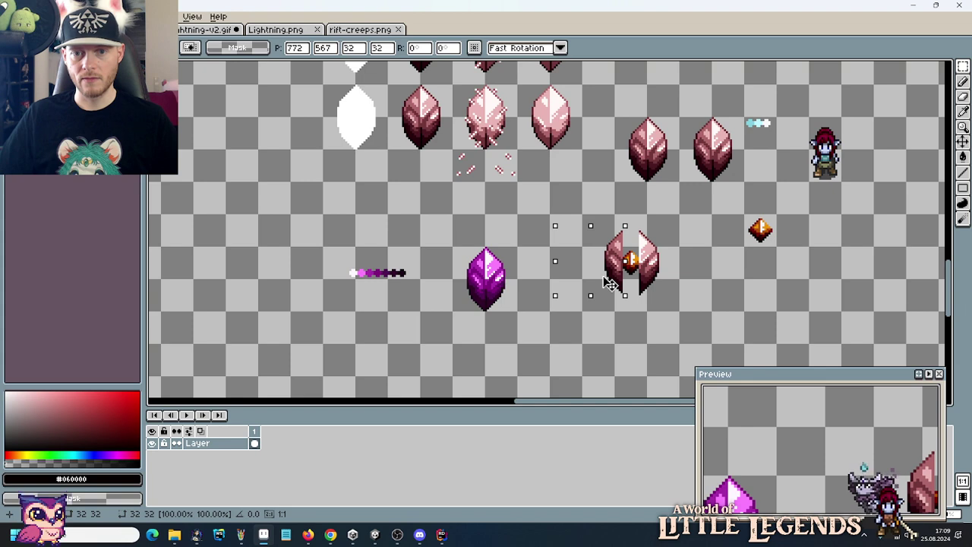
{"action": "scroll", "coordinate": [608, 283], "scroll_direction": "up", "scroll_amount": 3}
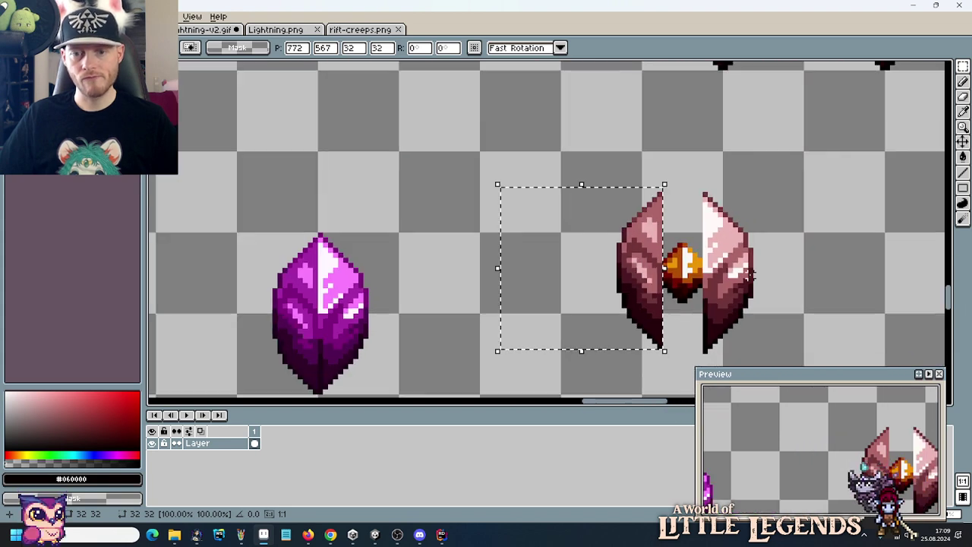
{"action": "left_click_drag", "start_coordinate": [748, 275], "coordinate": [587, 351]}
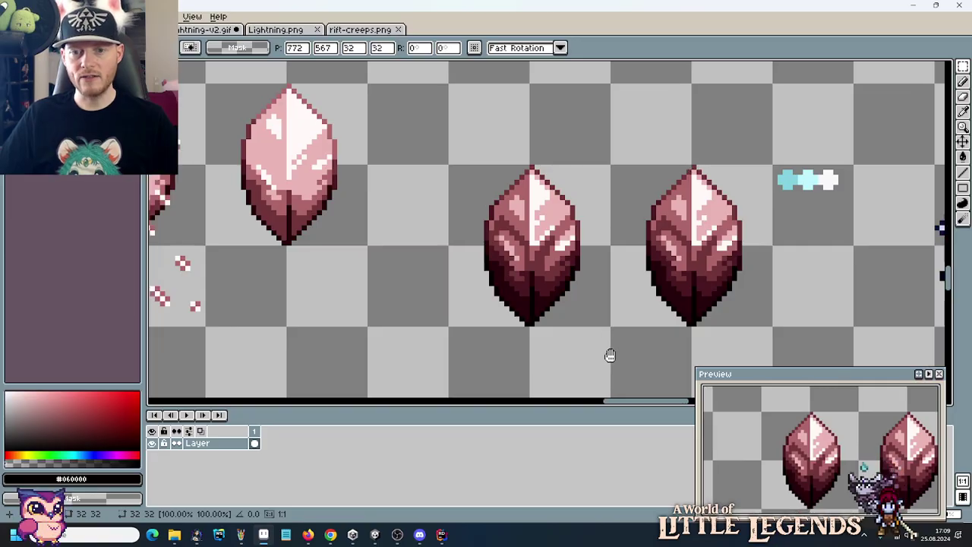
{"action": "left_click_drag", "start_coordinate": [607, 353], "coordinate": [516, 258]}
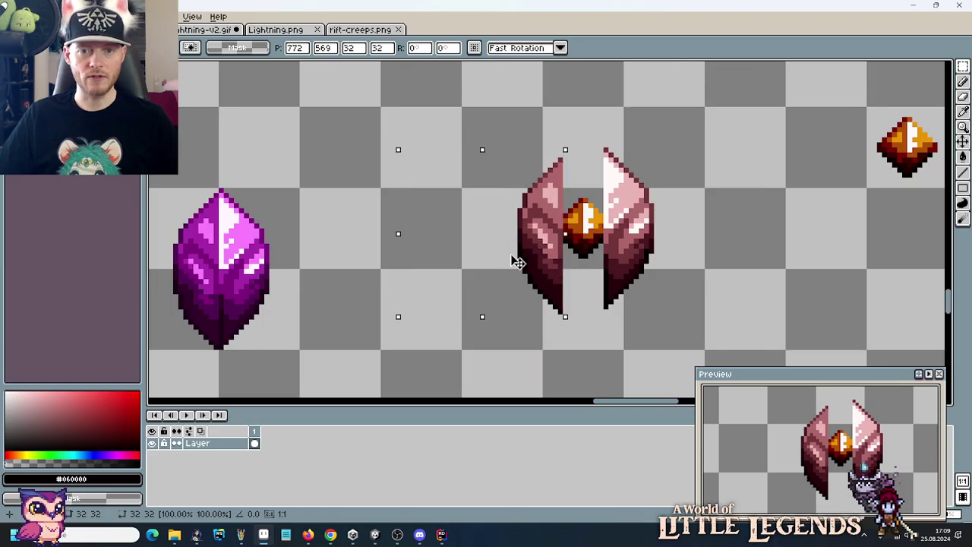
{"action": "key", "text": "Escape"}
{"action": "scroll", "coordinate": [694, 206], "scroll_direction": "down", "scroll_amount": 3}
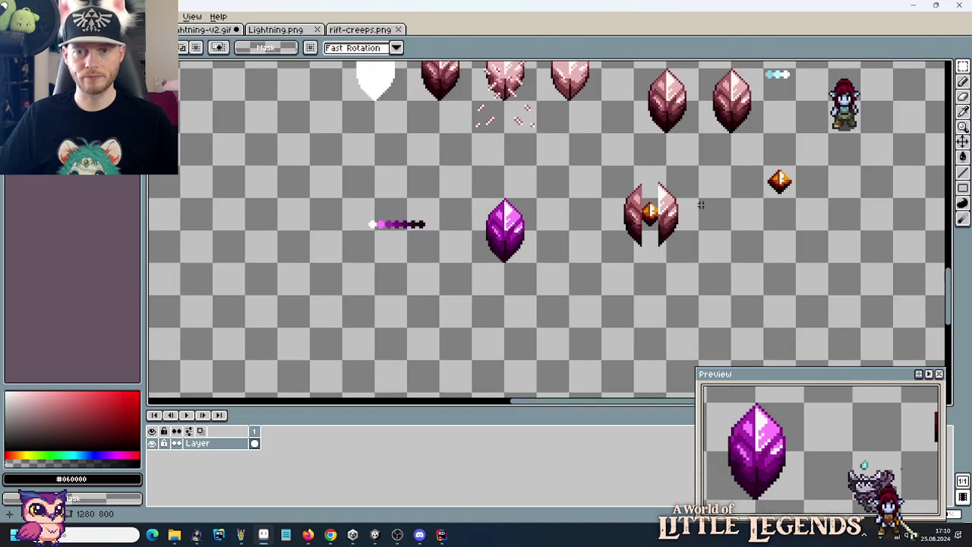
Place another orange crystal copy below the split red crystal and add the purple crystal's right half beside it, at 812, 616.
{"action": "left_click_drag", "start_coordinate": [701, 205], "coordinate": [596, 228]}
{"action": "left_click_drag", "start_coordinate": [663, 190], "coordinate": [559, 333]}
{"action": "left_click_drag", "start_coordinate": [423, 256], "coordinate": [575, 338]}
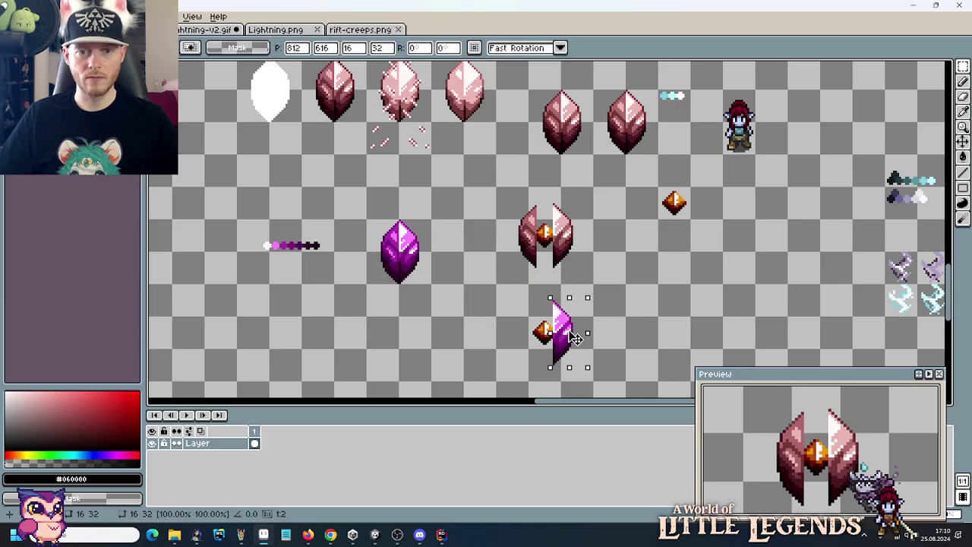
{"action": "left_click_drag", "start_coordinate": [482, 213], "coordinate": [555, 375]}
{"action": "left_click", "coordinate": [606, 329]}
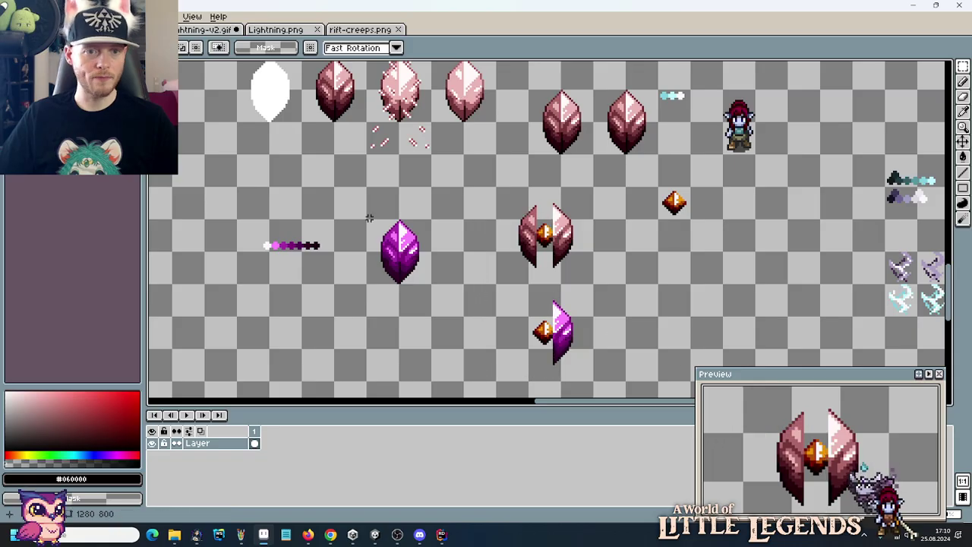
Copy the purple crystal's left half to the open side of the lower orange core, aligned with the split red crystal above.
{"action": "mouse_move", "coordinate": [365, 183]}
{"action": "left_mouse_down"}
{"action": "mouse_move", "coordinate": [397, 217]}
{"action": "mouse_move", "coordinate": [397, 282]}
{"action": "left_mouse_up"}
{"action": "mouse_move", "coordinate": [380, 232]}
{"action": "left_mouse_down"}
{"action": "mouse_move", "coordinate": [492, 323]}
{"action": "mouse_move", "coordinate": [517, 313]}
{"action": "left_mouse_up"}
{"action": "key", "text": "Return"}
{"action": "left_click_drag", "start_coordinate": [590, 201], "coordinate": [535, 365]}
{"action": "left_click", "coordinate": [630, 321]}
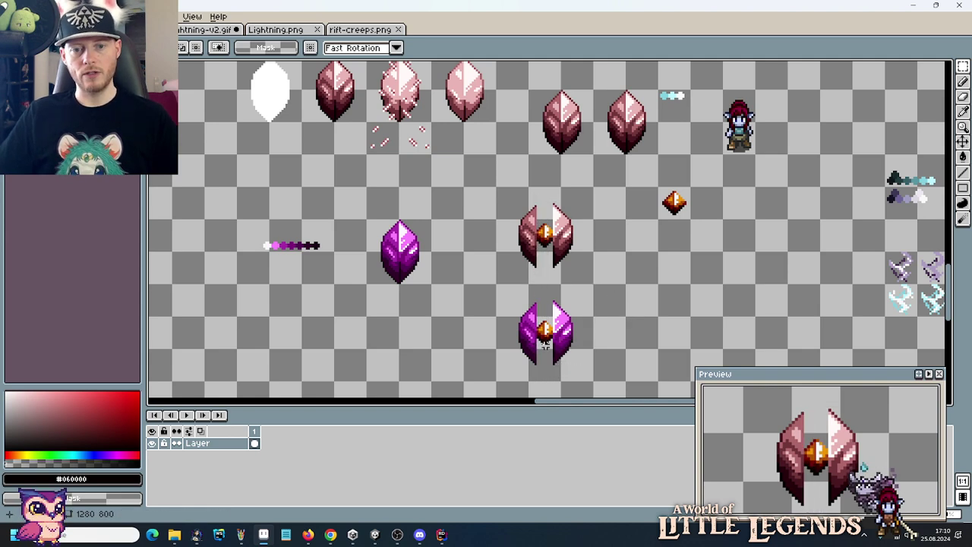
{"action": "left_click_drag", "start_coordinate": [502, 286], "coordinate": [591, 373]}
{"action": "left_click", "coordinate": [651, 356]}
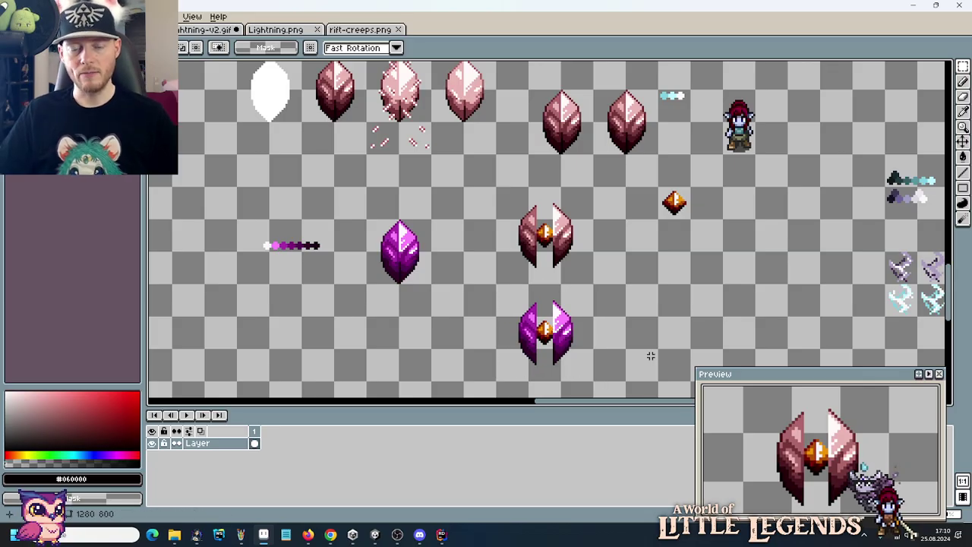
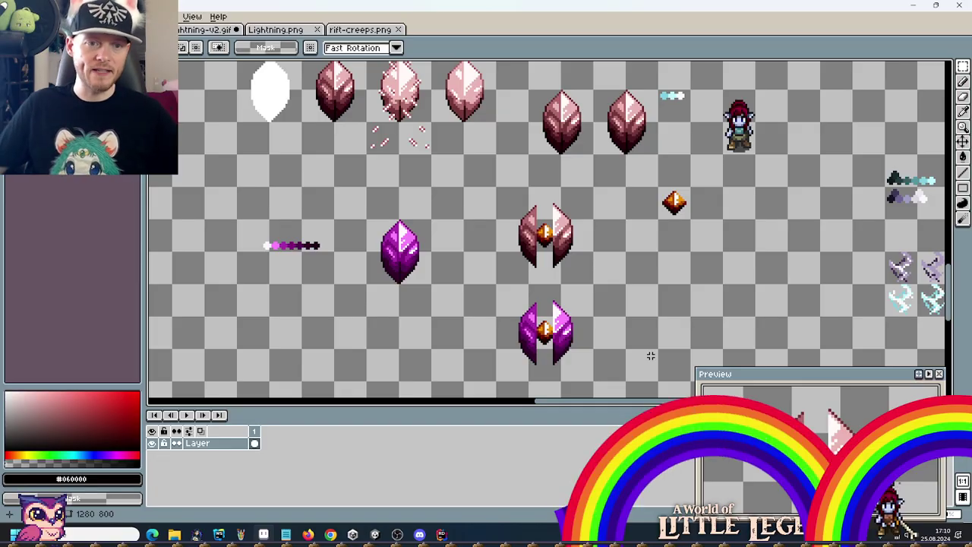
Duplicate the small sparkling light-pink crystal and place the copy in the empty area in front of the purple ramp's near-white end.
{"action": "left_click_drag", "start_coordinate": [395, 79], "coordinate": [235, 315]}
{"action": "left_click", "coordinate": [423, 144]}
{"action": "scroll", "coordinate": [236, 315], "scroll_direction": "left", "scroll_amount": 5}
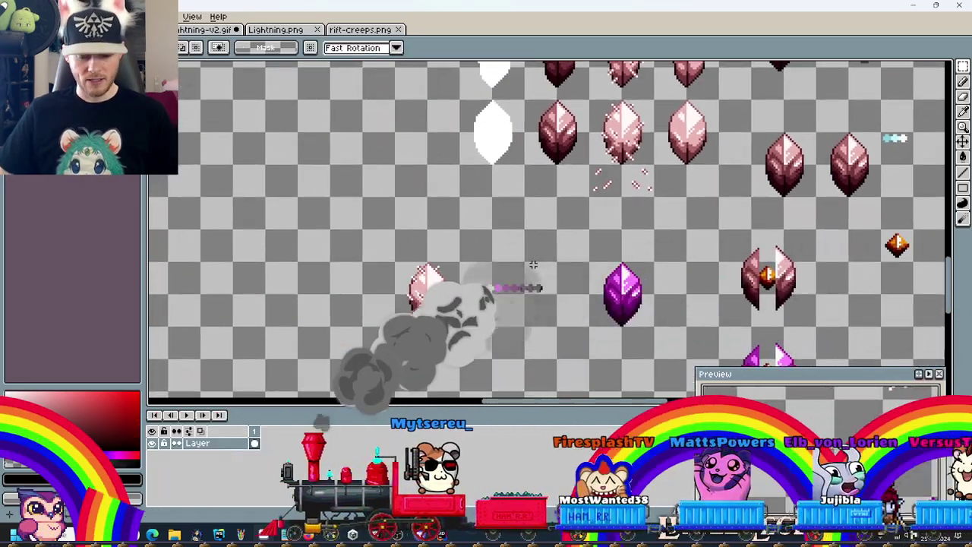
{"action": "key", "text": "Return"}
{"action": "scroll", "coordinate": [613, 249], "scroll_direction": "left", "scroll_amount": 2}
{"action": "scroll", "coordinate": [612, 249], "scroll_direction": "up", "scroll_amount": 1}
Replace the sparkling crystal copy's near-white and light pink with the ramp's near-white and bright pink.
{"action": "key", "text": "e"}
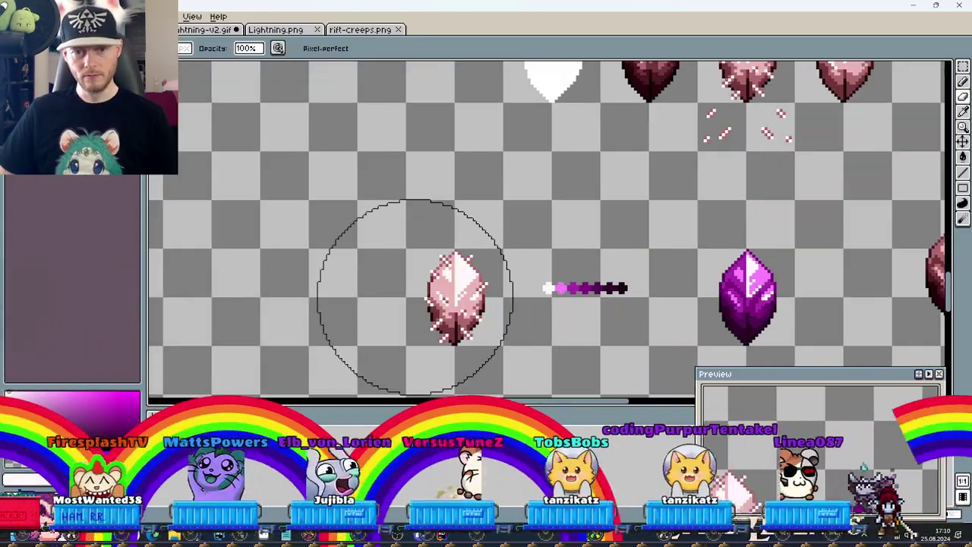
{"action": "key", "text": "i"}
{"action": "left_click", "coordinate": [555, 289]}
{"action": "left_click", "coordinate": [564, 288]}
{"action": "key", "text": "b"}
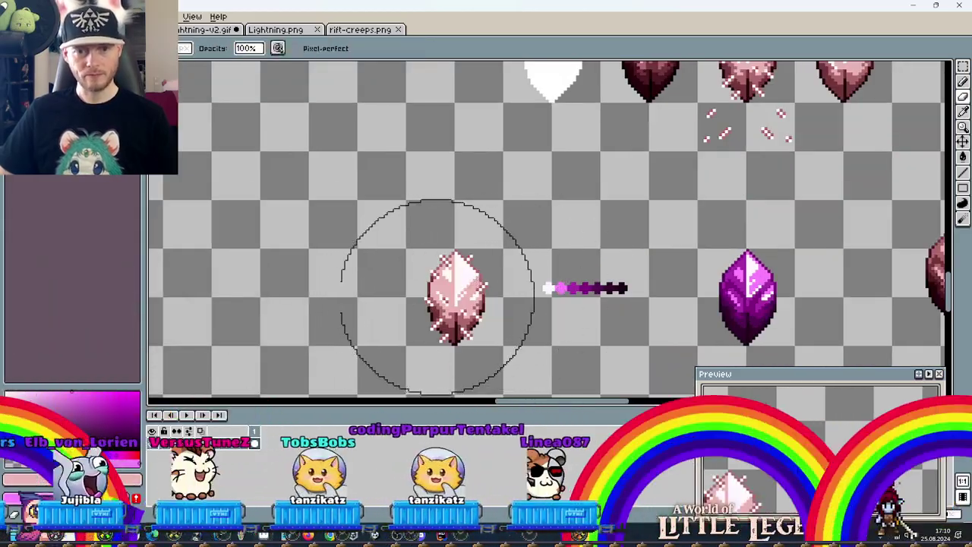
{"action": "left_click_drag", "start_coordinate": [401, 281], "coordinate": [397, 294]}
Replace the sparkling crystal copy's two mid reds with the third and fourth swatch colors of the purple ramp.
{"action": "key", "text": "i"}
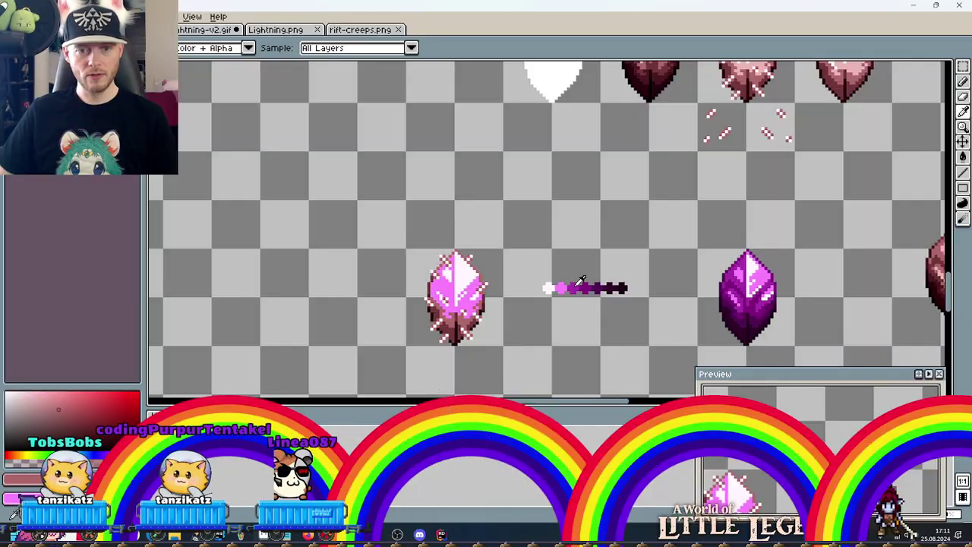
{"action": "key", "text": "b"}
{"action": "key", "text": "i"}
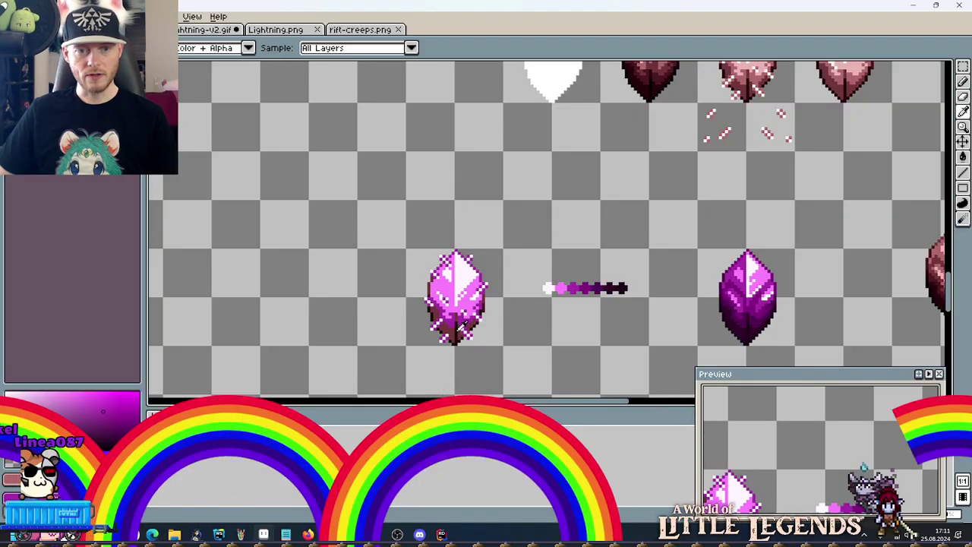
{"action": "left_click", "coordinate": [589, 286]}
{"action": "key", "text": "b"}
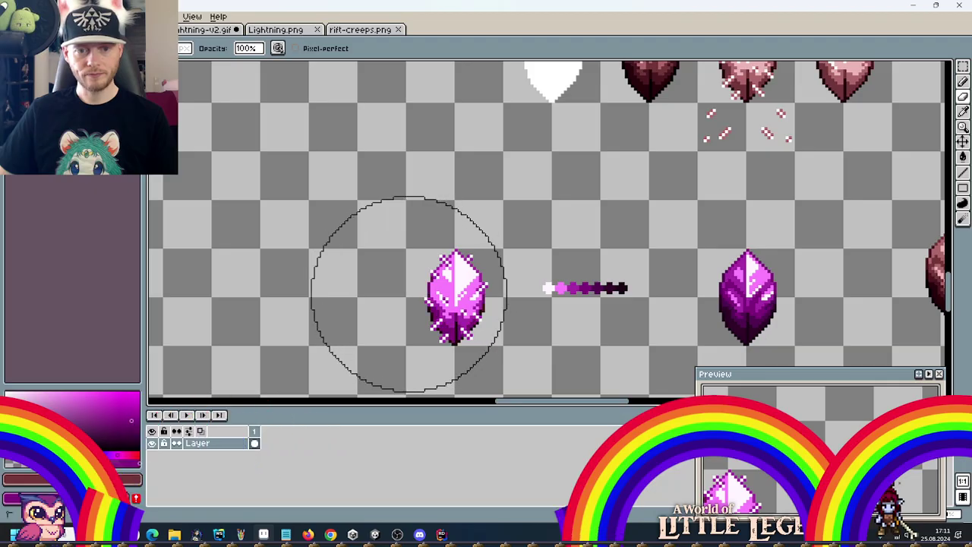
Replace the sparkling crystal copy's two dark reds with the fifth and sixth swatch colors of the purple ramp.
{"action": "scroll", "coordinate": [455, 289], "scroll_direction": "up", "scroll_amount": 3}
{"action": "key", "text": "i"}
{"action": "left_click", "coordinate": [514, 301]}
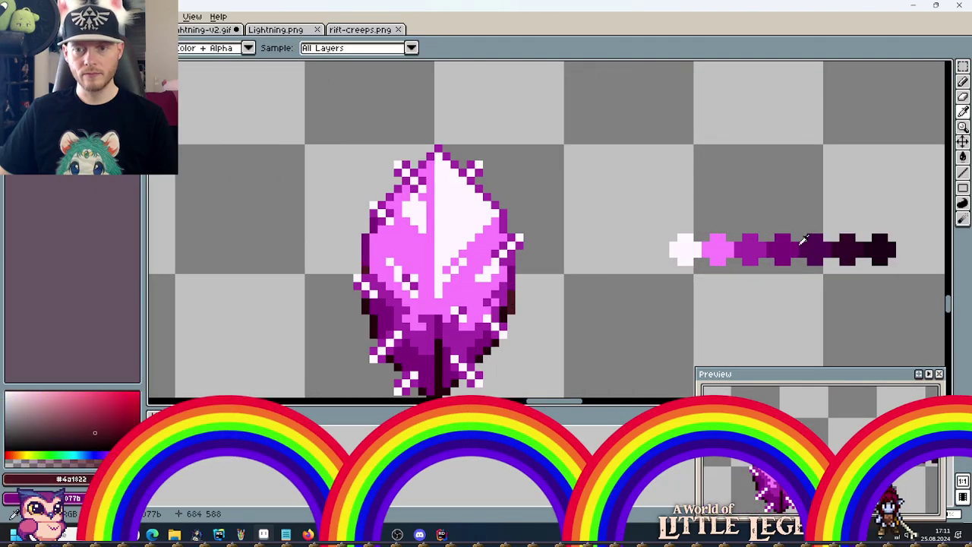
{"action": "key", "text": "b"}
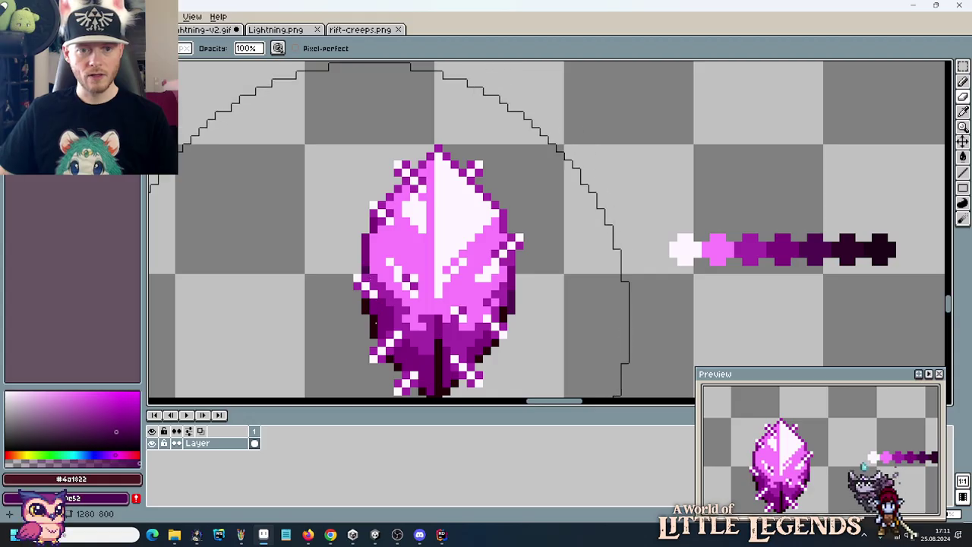
{"action": "key", "text": "i"}
{"action": "left_click", "coordinate": [376, 318]}
{"action": "left_click_drag", "start_coordinate": [476, 262], "coordinate": [652, 167]}
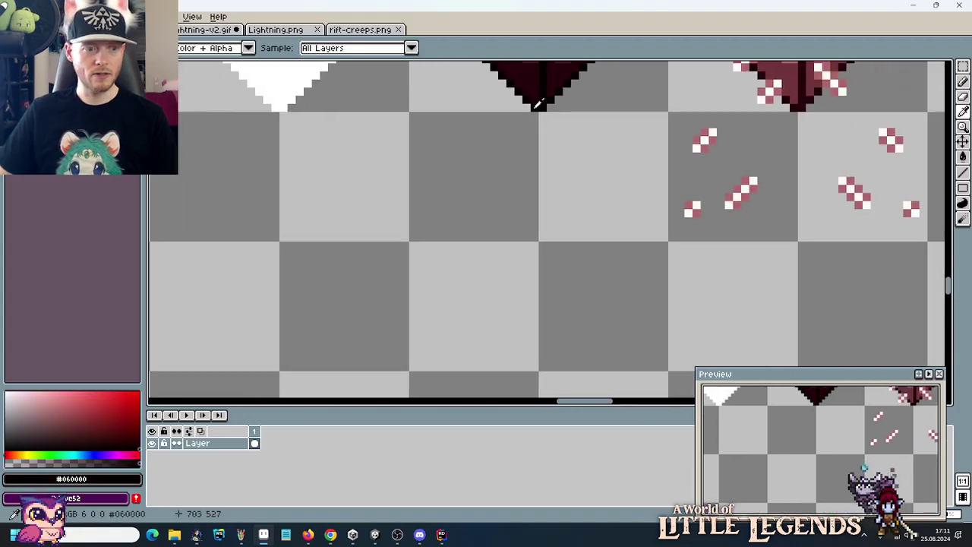
{"action": "scroll", "coordinate": [538, 104], "scroll_direction": "down", "scroll_amount": 1}
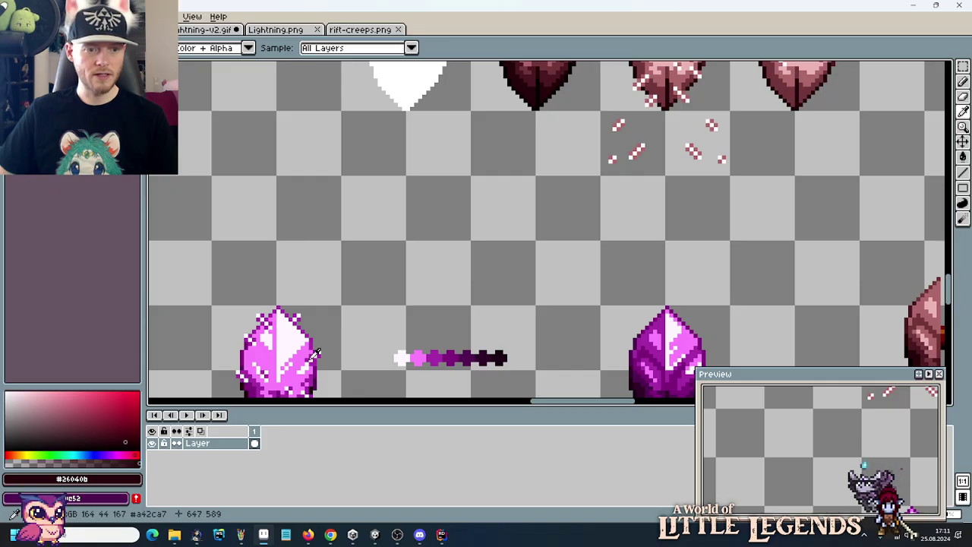
{"action": "left_click", "coordinate": [478, 358]}
{"action": "scroll", "coordinate": [464, 319], "scroll_direction": "down", "scroll_amount": 3}
{"action": "scroll", "coordinate": [464, 319], "scroll_direction": "left", "scroll_amount": 3}
{"action": "key", "text": "b"}
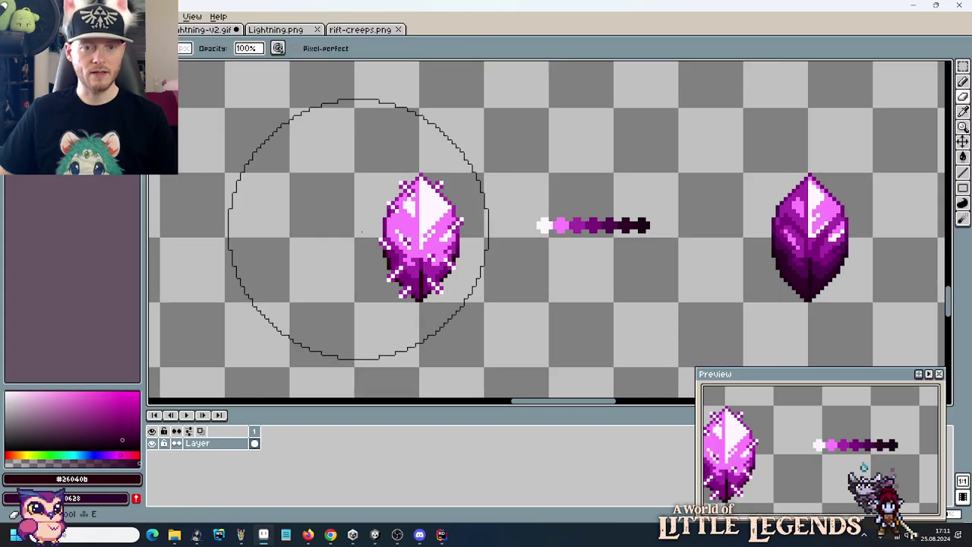
Move the small purple crystal beside the lower split purple crystal, and its sparkling version next to it in the same row.
{"action": "scroll", "coordinate": [366, 232], "scroll_direction": "down", "scroll_amount": 3}
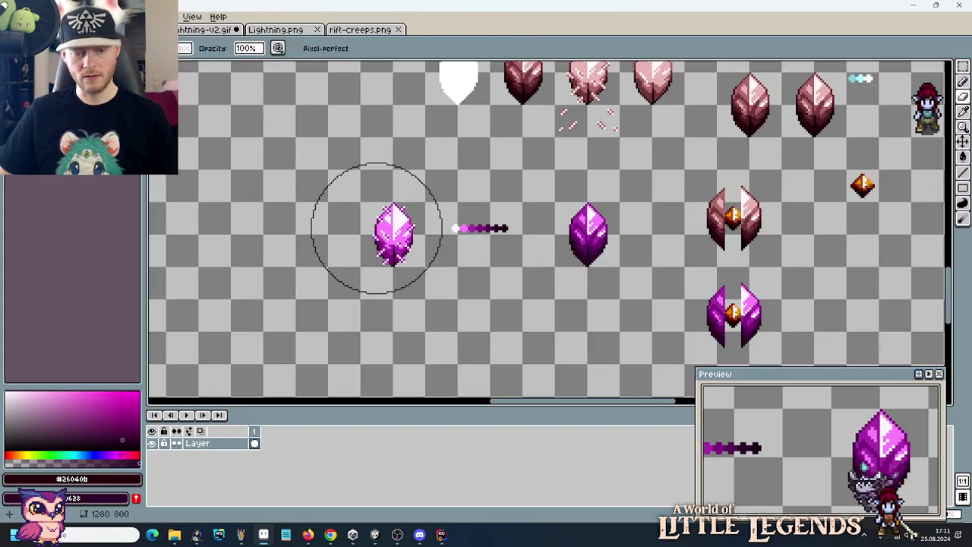
{"action": "key", "text": "m"}
{"action": "scroll", "coordinate": [486, 215], "scroll_direction": "right", "scroll_amount": 3}
{"action": "scroll", "coordinate": [441, 191], "scroll_direction": "down", "scroll_amount": 2}
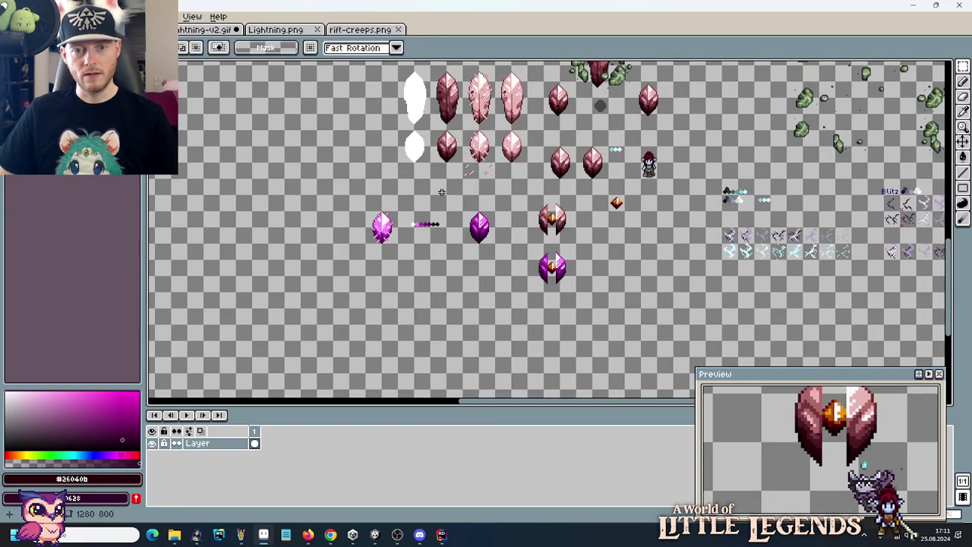
{"action": "scroll", "coordinate": [441, 191], "scroll_direction": "up", "scroll_amount": 2}
{"action": "scroll", "coordinate": [441, 191], "scroll_direction": "up", "scroll_amount": 2}
{"action": "scroll", "coordinate": [455, 212], "scroll_direction": "down", "scroll_amount": 3}
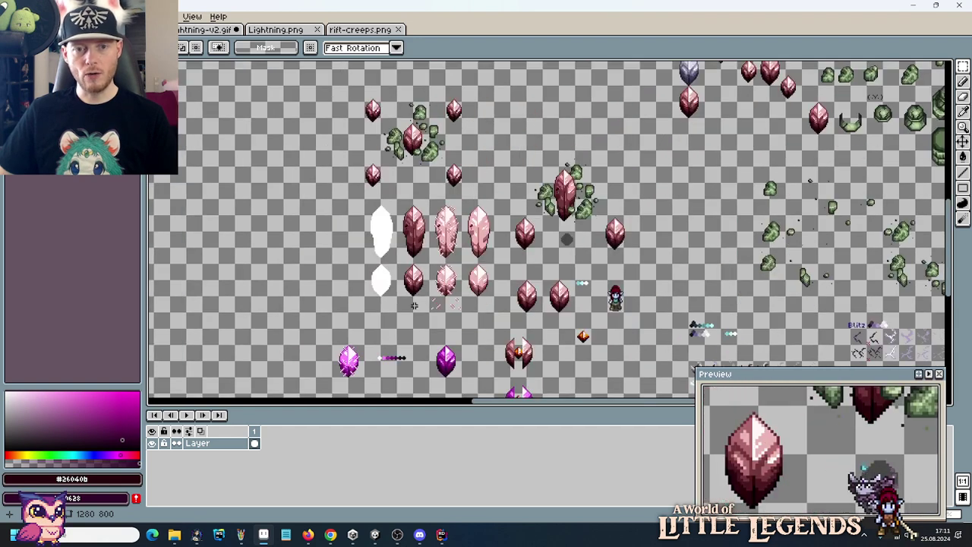
{"action": "scroll", "coordinate": [472, 235], "scroll_direction": "up", "scroll_amount": 2}
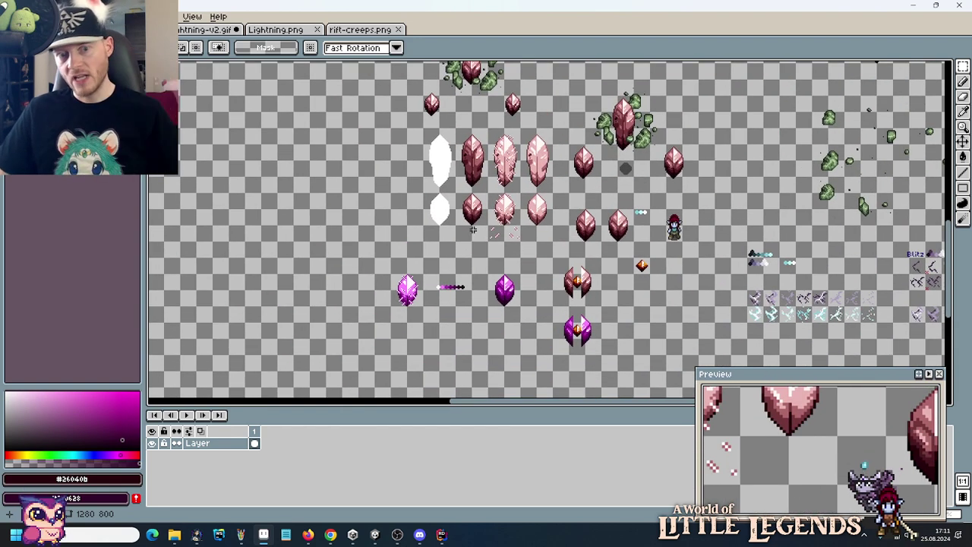
{"action": "scroll", "coordinate": [473, 229], "scroll_direction": "up", "scroll_amount": 2}
{"action": "scroll", "coordinate": [488, 233], "scroll_direction": "down", "scroll_amount": 2}
{"action": "left_click_drag", "start_coordinate": [504, 289], "coordinate": [437, 190]}
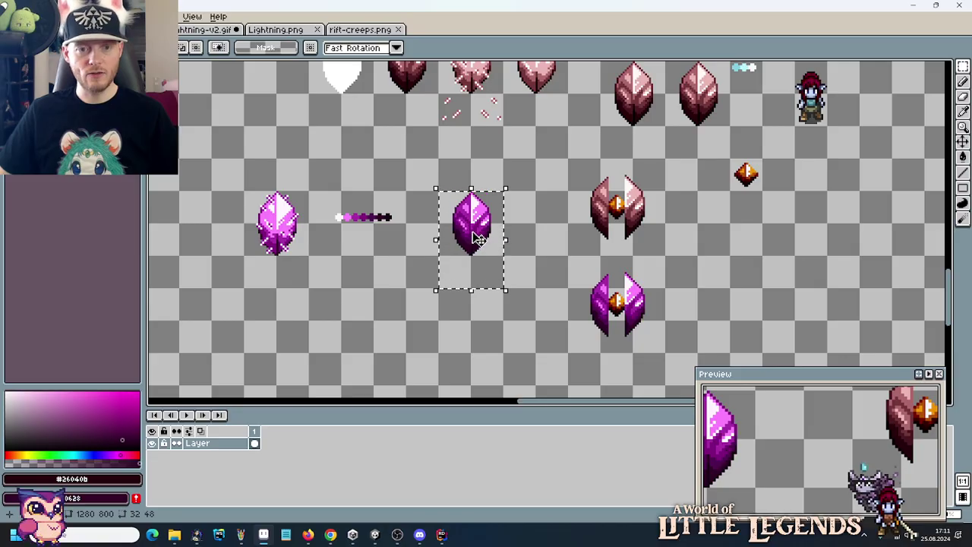
{"action": "left_click_drag", "start_coordinate": [477, 238], "coordinate": [544, 337]}
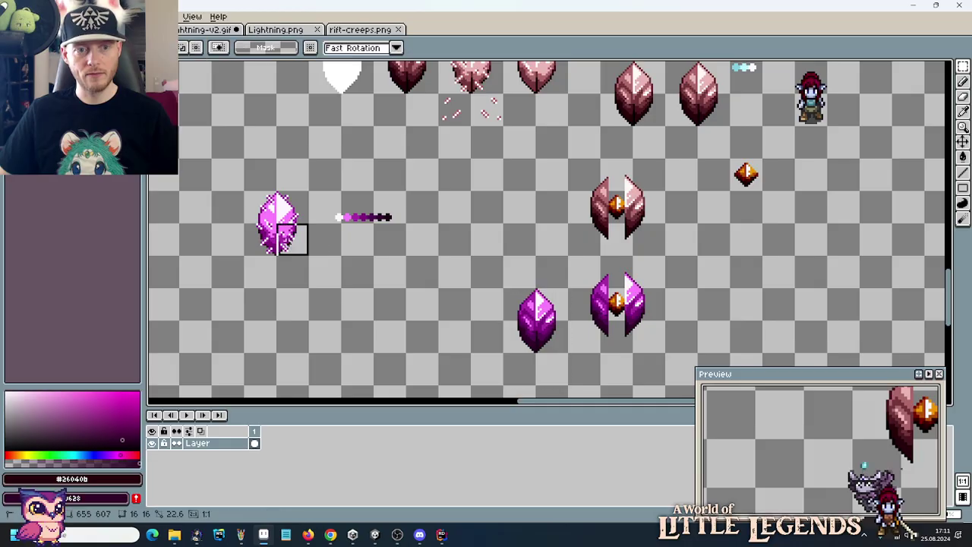
{"action": "left_click_drag", "start_coordinate": [310, 255], "coordinate": [245, 190]}
{"action": "left_click_drag", "start_coordinate": [275, 226], "coordinate": [469, 326]}
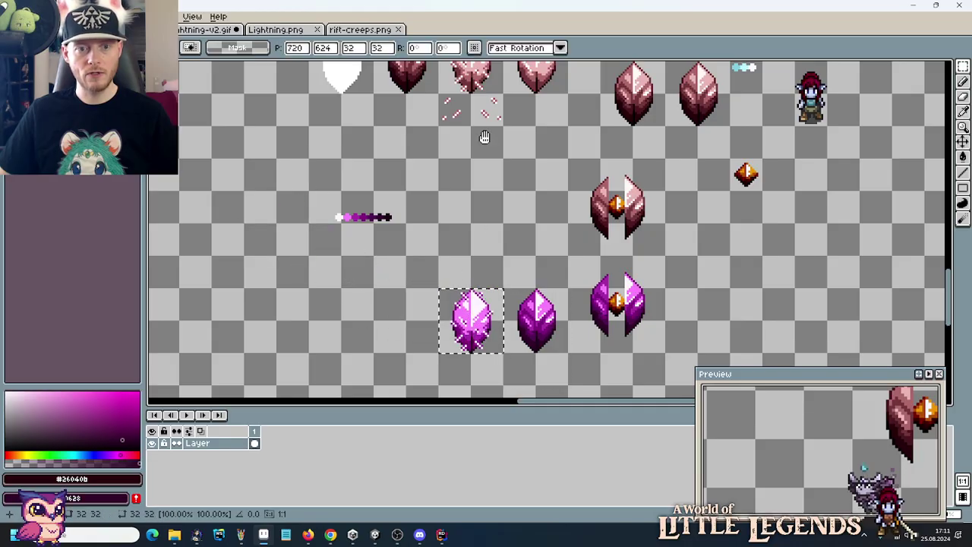
Copy the tall dark-red crystal and its sparkling version together into the empty area in front of the purple ramp's near-white end.
{"action": "scroll", "coordinate": [485, 136], "scroll_direction": "up", "scroll_amount": 3}
{"action": "key", "text": "m"}
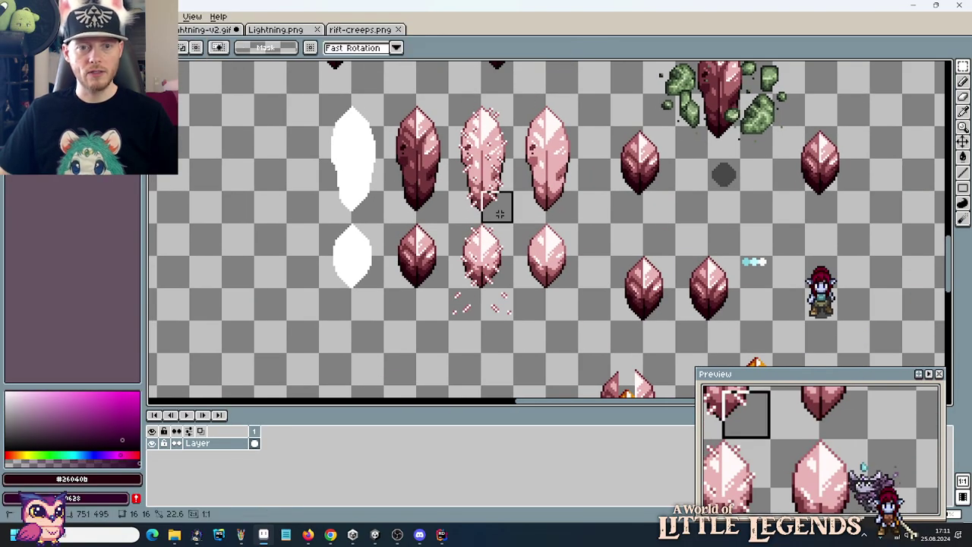
{"action": "left_click_drag", "start_coordinate": [516, 226], "coordinate": [381, 92]}
{"action": "scroll", "coordinate": [465, 145], "scroll_direction": "down", "scroll_amount": 3}
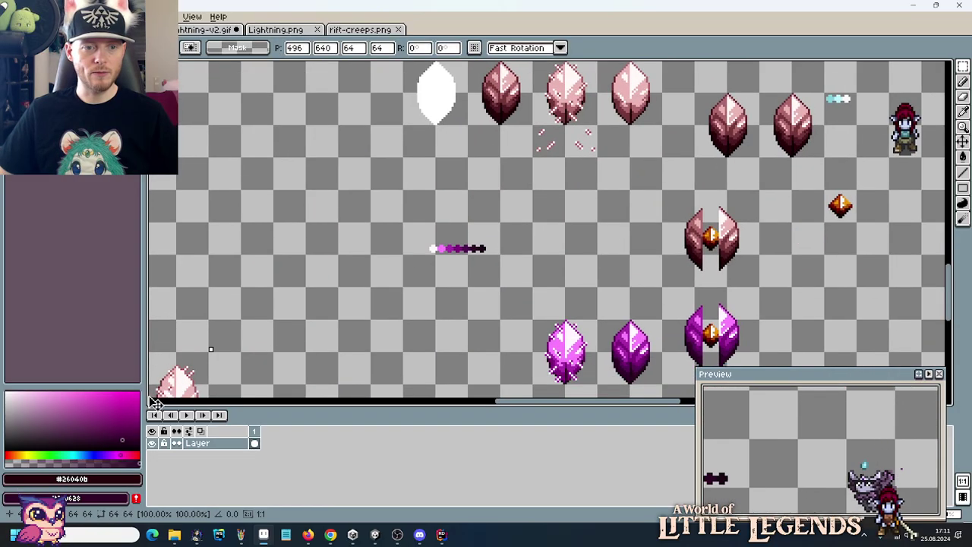
{"action": "key", "text": "ctrl+v"}
{"action": "left_click_drag", "start_coordinate": [256, 230], "coordinate": [288, 230]}
{"action": "scroll", "coordinate": [513, 182], "scroll_direction": "left", "scroll_amount": 2}
{"action": "left_click_drag", "start_coordinate": [514, 182], "coordinate": [526, 181]}
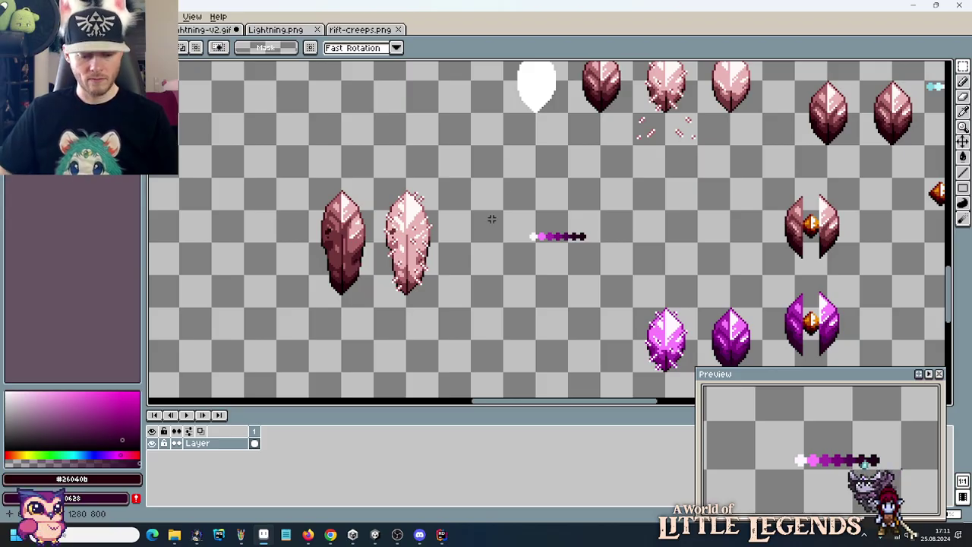
Replace the near-white and light pink in both tall crystal copies with the ramp's near-white and bright pink.
{"action": "key", "text": "i"}
{"action": "left_click", "coordinate": [415, 211]}
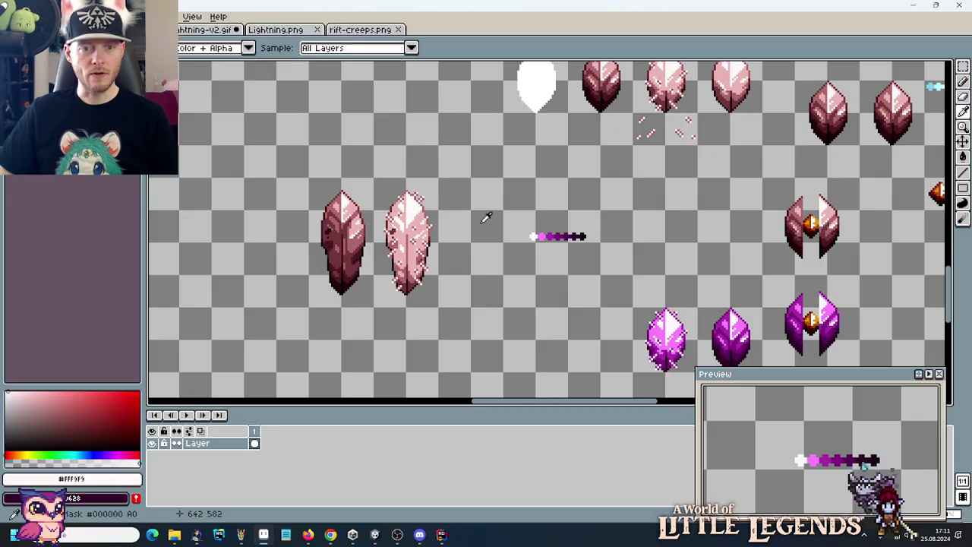
{"action": "key", "text": "b"}
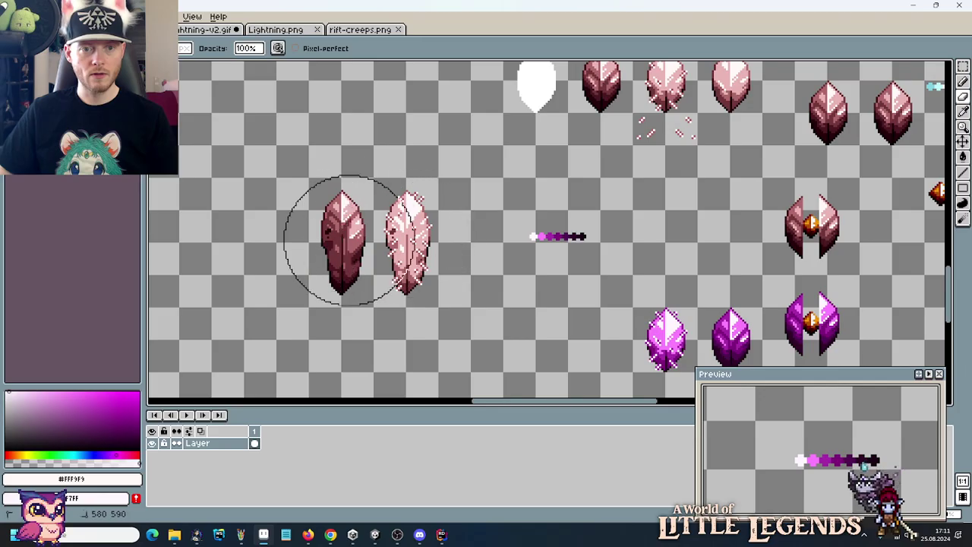
{"action": "left_click", "coordinate": [422, 215], "text": "alt"}
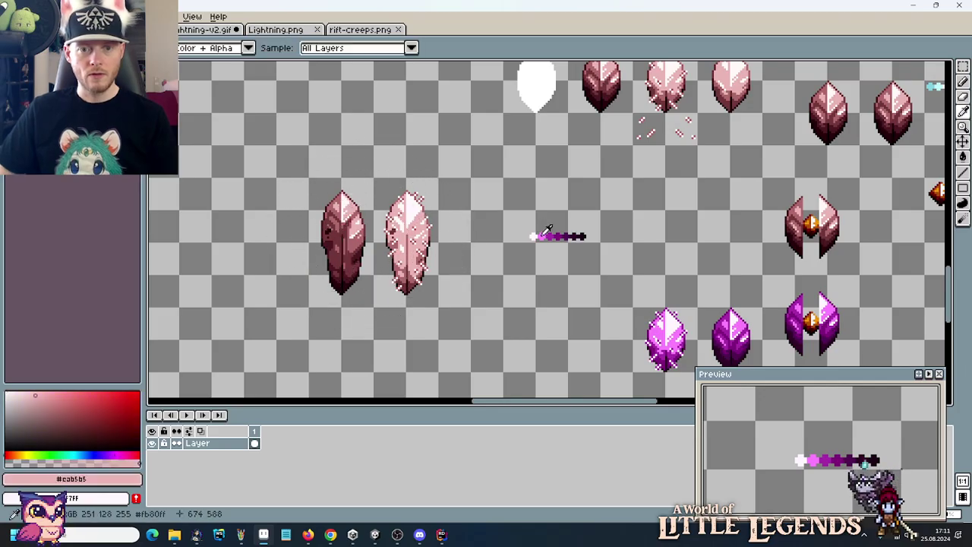
{"action": "left_click_drag", "start_coordinate": [412, 239], "coordinate": [380, 217]}
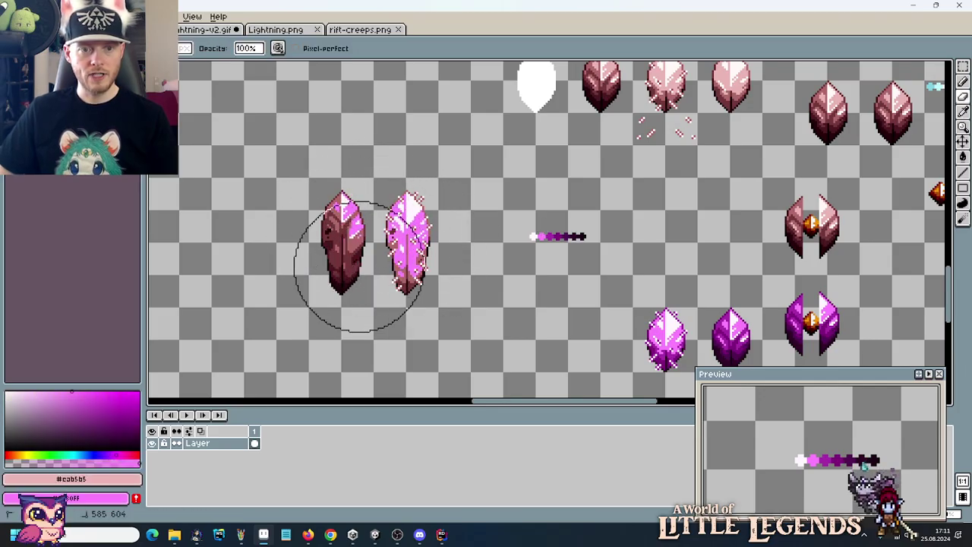
Replace the two mid reds in both tall crystal copies with the third and fourth swatch colors of the purple ramp.
{"action": "key", "text": "i"}
{"action": "left_click", "coordinate": [401, 261]}
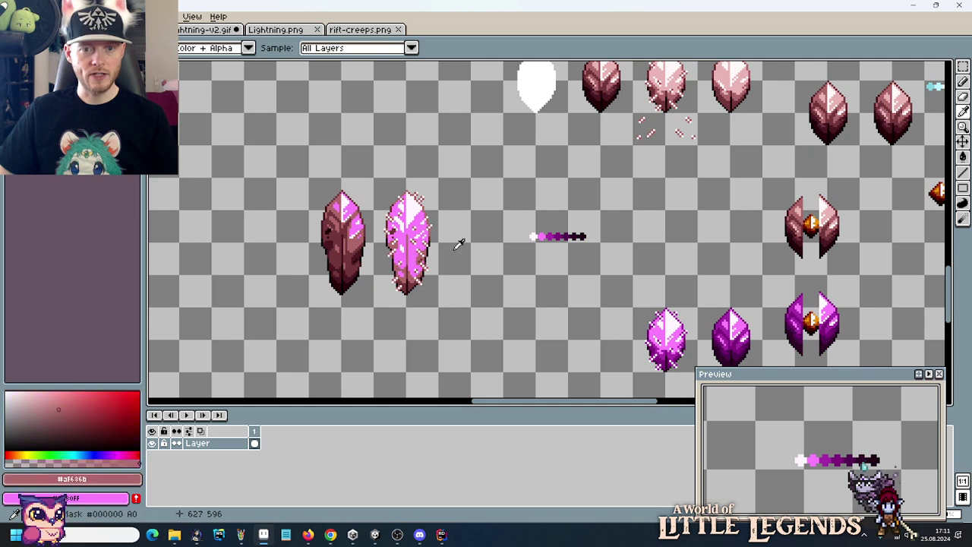
{"action": "left_click", "coordinate": [558, 234]}
{"action": "key", "text": "b"}
{"action": "left_click_drag", "start_coordinate": [347, 250], "coordinate": [325, 217]}
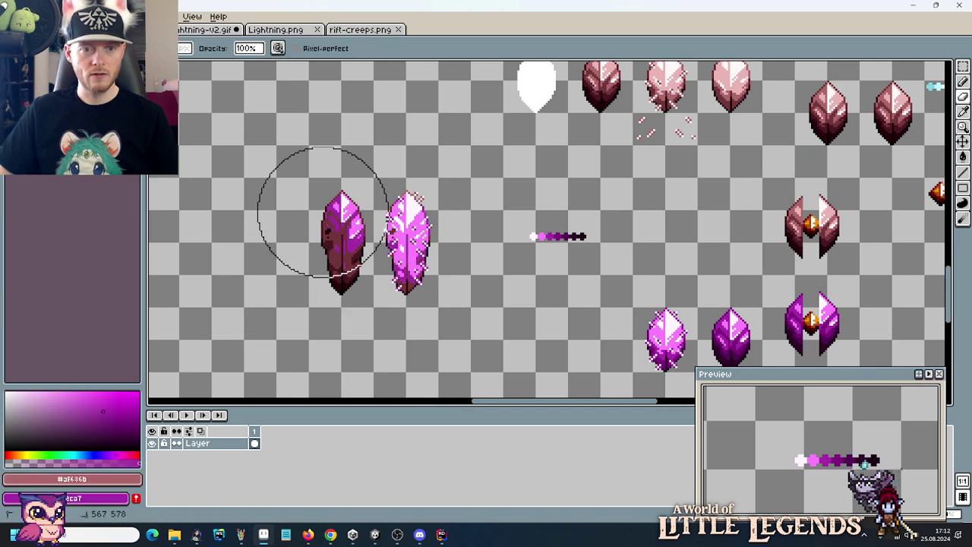
{"action": "key", "text": "i"}
{"action": "left_click", "coordinate": [336, 254]}
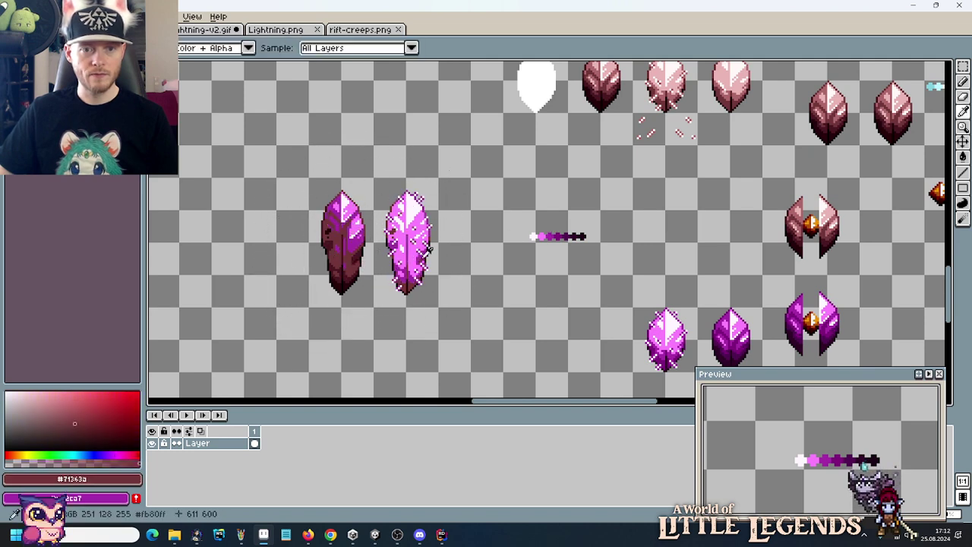
{"action": "left_click", "coordinate": [568, 230]}
{"action": "key", "text": "b"}
{"action": "mouse_move", "coordinate": [345, 272]}
{"action": "left_mouse_down"}
{"action": "mouse_move", "coordinate": [420, 246]}
{"action": "mouse_move", "coordinate": [340, 260]}
{"action": "left_mouse_up"}
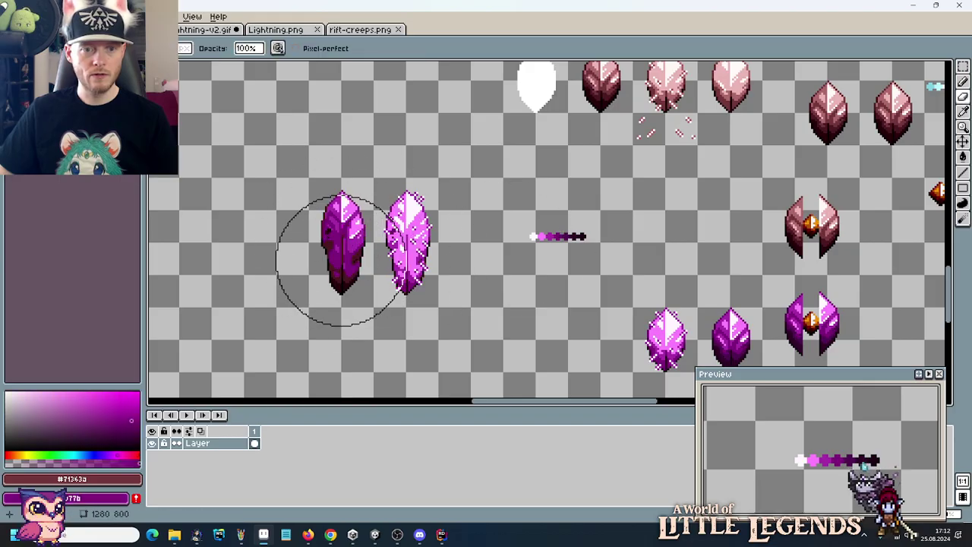
Replace the two dark reds in both tall crystal copies with the fifth and sixth swatch colors of the purple ramp.
{"action": "key", "text": "i"}
{"action": "left_click", "coordinate": [348, 275]}
{"action": "left_click", "coordinate": [571, 229]}
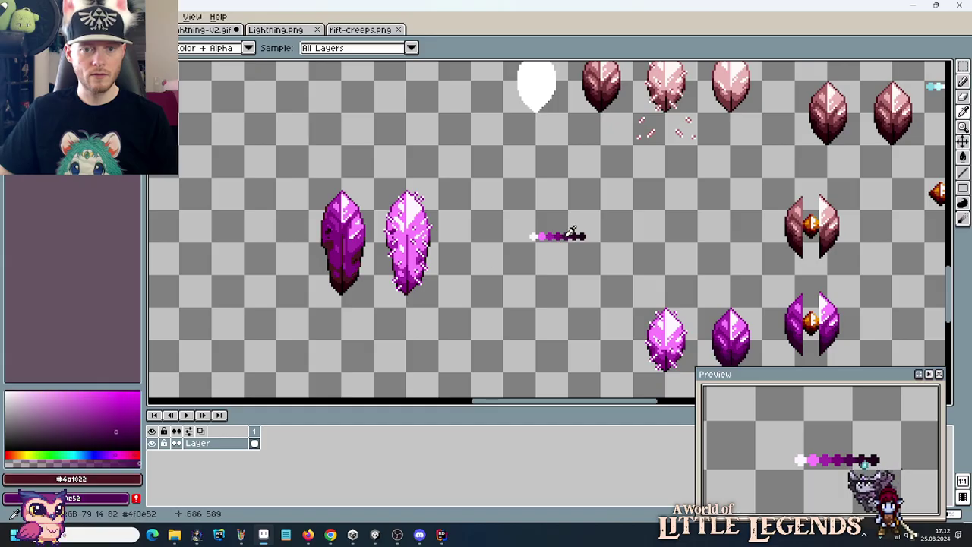
{"action": "key", "text": "b"}
{"action": "key", "text": "i"}
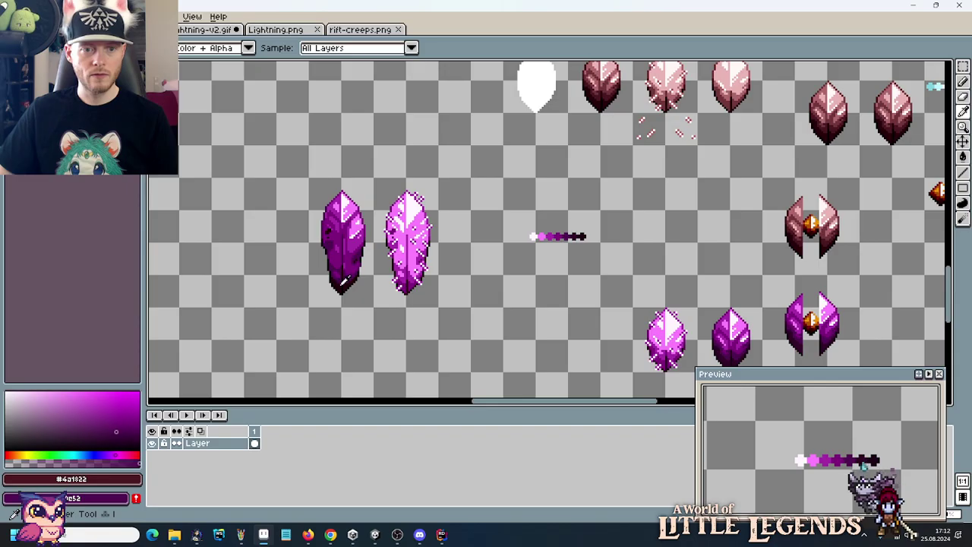
{"action": "left_click", "coordinate": [344, 280]}
{"action": "key", "text": "b"}
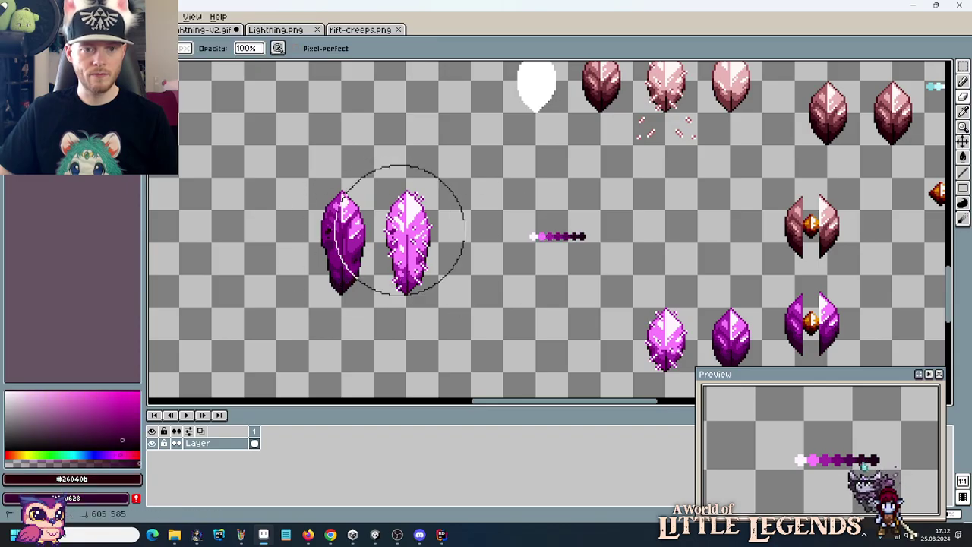
Replace the near-black #060000 in the tall crystal copies with the darkest swatch of the purple ramp.
{"action": "scroll", "coordinate": [364, 277], "scroll_direction": "up", "scroll_amount": 2}
{"action": "key", "text": "i"}
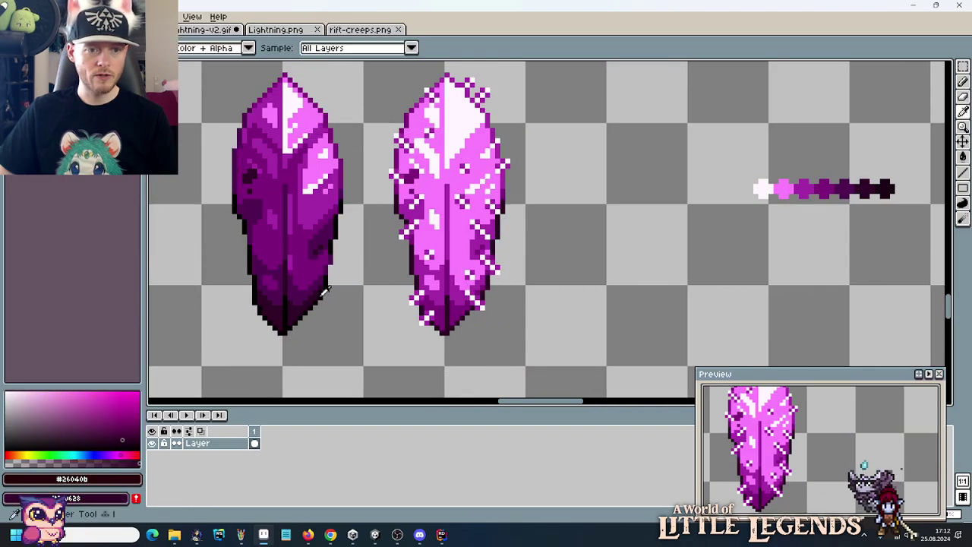
{"action": "left_click", "coordinate": [768, 209]}
{"action": "scroll", "coordinate": [632, 206], "scroll_direction": "down", "scroll_amount": 2}
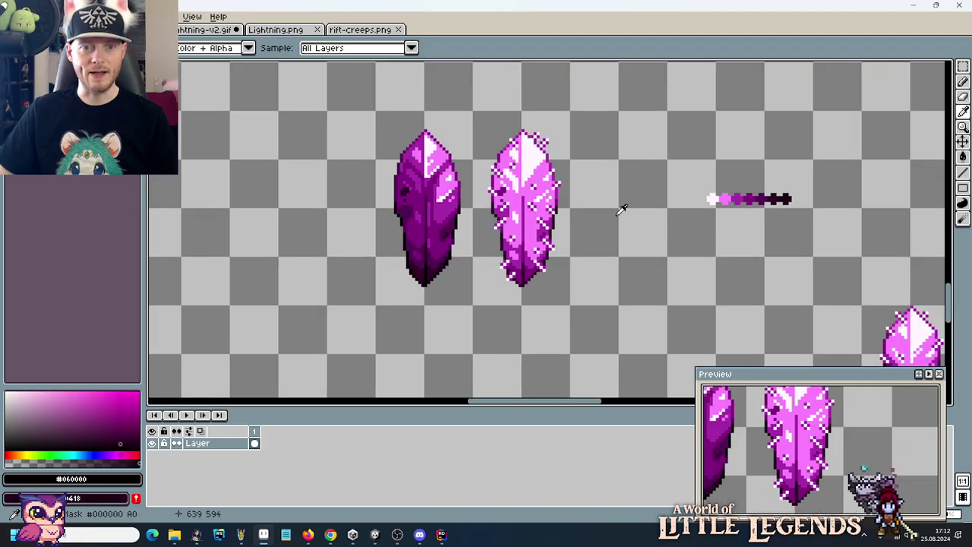
{"action": "key", "text": "b"}
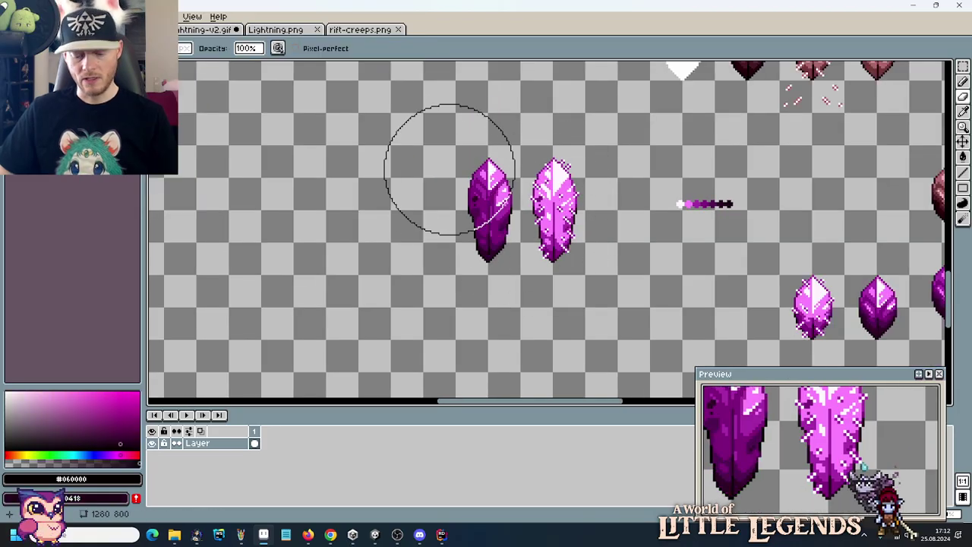
Move the two tall purple crystals together to the spot directly above the two small purple crystals.
{"action": "key", "text": "m"}
{"action": "left_click_drag", "start_coordinate": [584, 234], "coordinate": [421, 264]}
{"action": "left_click_drag", "start_coordinate": [423, 300], "coordinate": [297, 174]}
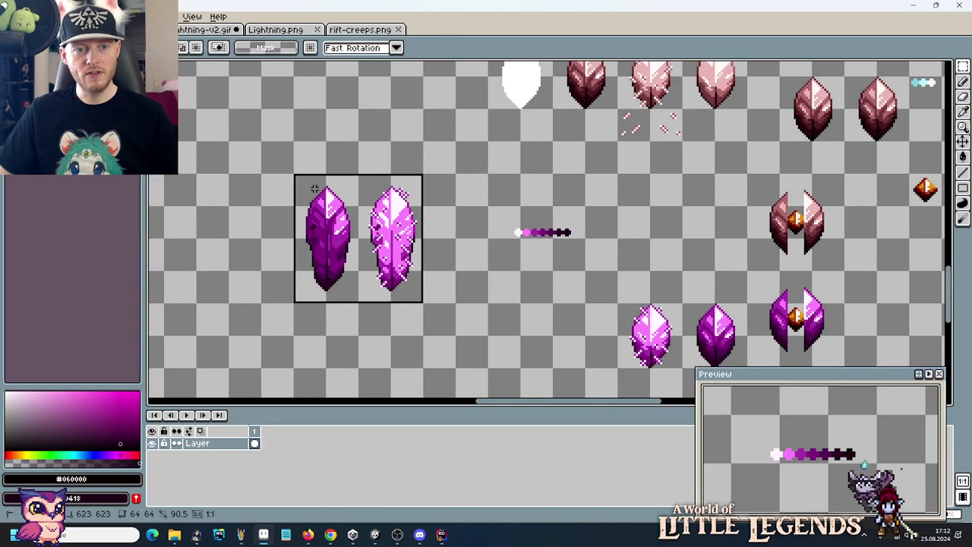
{"action": "left_click_drag", "start_coordinate": [343, 232], "coordinate": [667, 232]}
{"action": "left_click", "coordinate": [544, 255]}
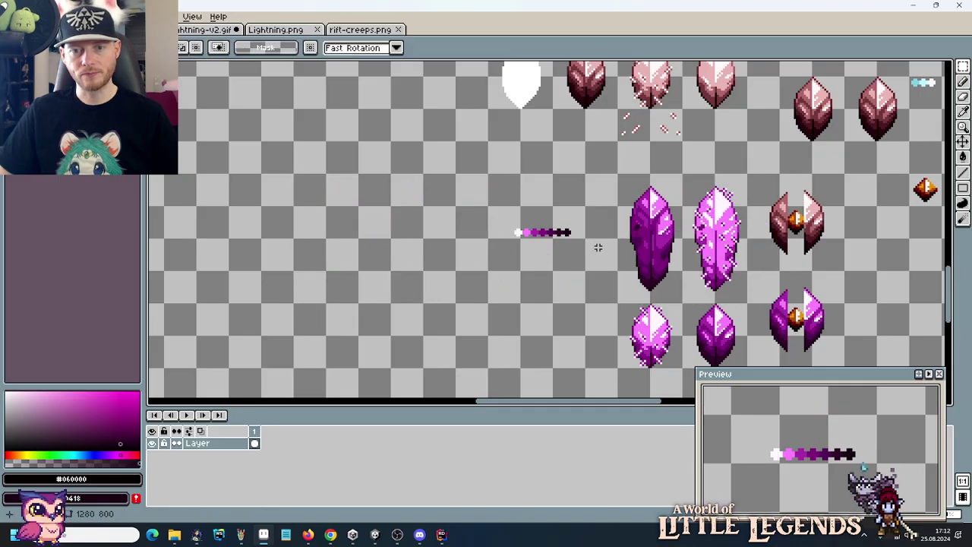
Place the purple ramp above the tall purple crystals and shift it with the four crystals two checker squares away from the split crystals.
{"action": "scroll", "coordinate": [599, 247], "scroll_direction": "down", "scroll_amount": 2}
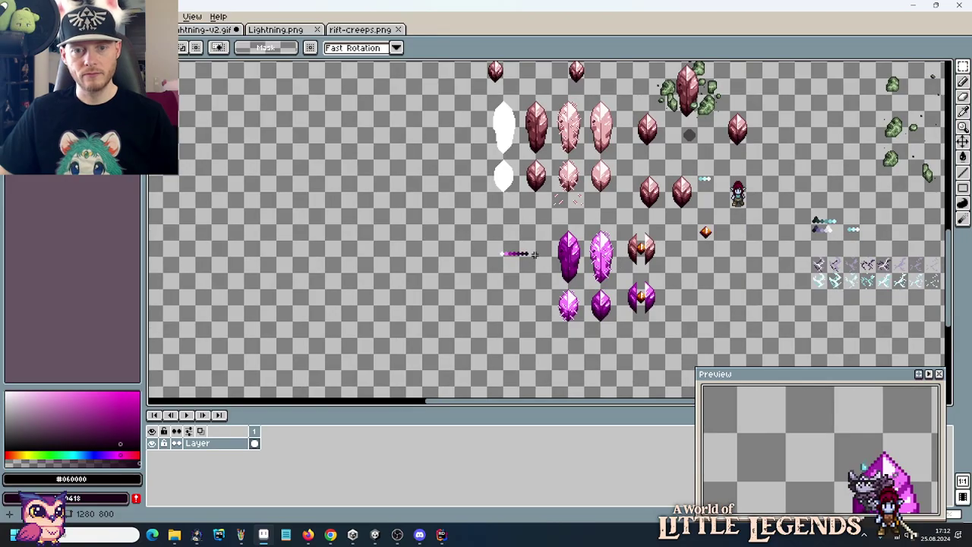
{"action": "mouse_move", "coordinate": [484, 247]}
{"action": "left_mouse_down"}
{"action": "mouse_move", "coordinate": [538, 256]}
{"action": "mouse_move", "coordinate": [580, 219]}
{"action": "mouse_move", "coordinate": [592, 224]}
{"action": "mouse_move", "coordinate": [598, 205]}
{"action": "mouse_move", "coordinate": [551, 295]}
{"action": "mouse_move", "coordinate": [550, 323]}
{"action": "left_mouse_up"}
{"action": "left_click_drag", "start_coordinate": [601, 278], "coordinate": [568, 278]}
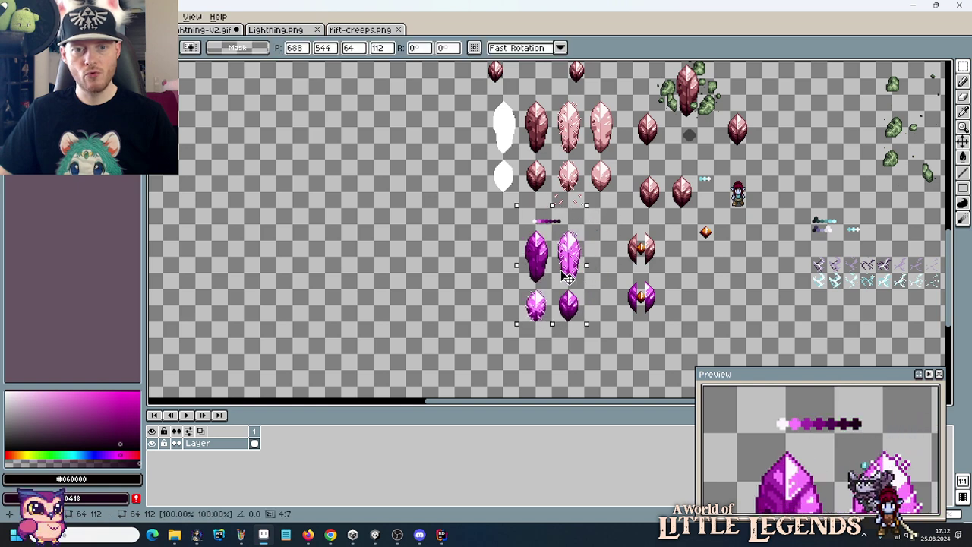
{"action": "left_click", "coordinate": [626, 275]}
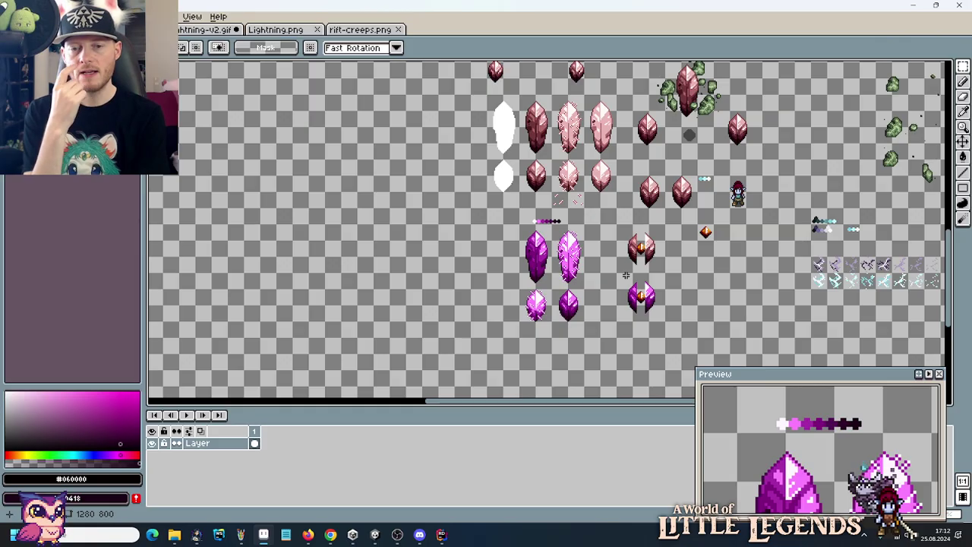
Check the energy core reference image and draw a V-shaped #060000 notch between the upper tips of the red split shell.
{"action": "key", "text": "alt+Tab"}
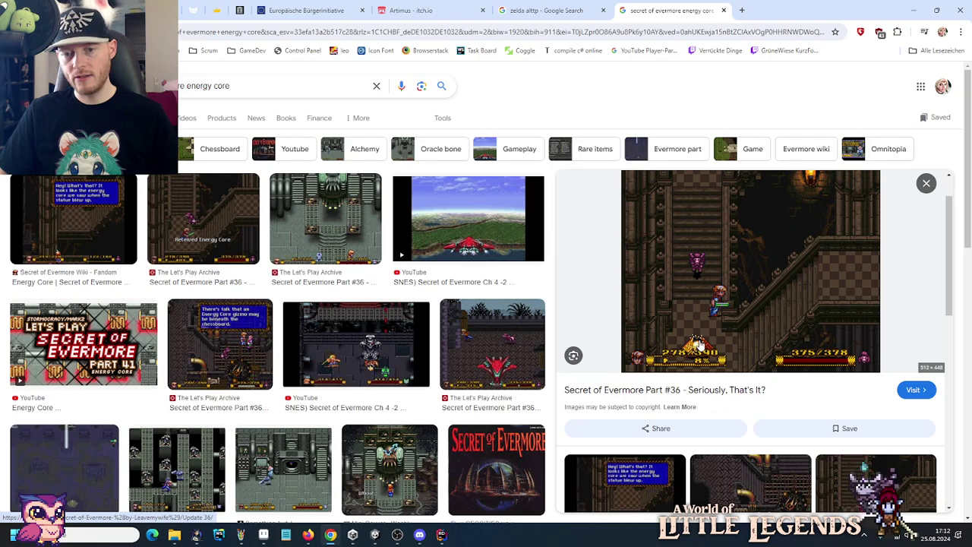
{"action": "key", "text": "alt+Tab"}
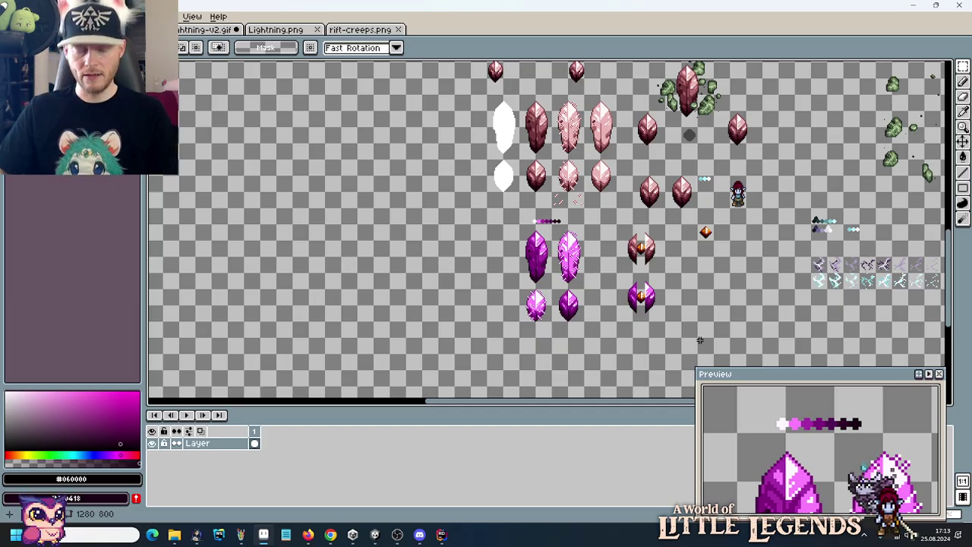
{"action": "scroll", "coordinate": [662, 243], "scroll_direction": "up", "scroll_amount": 3}
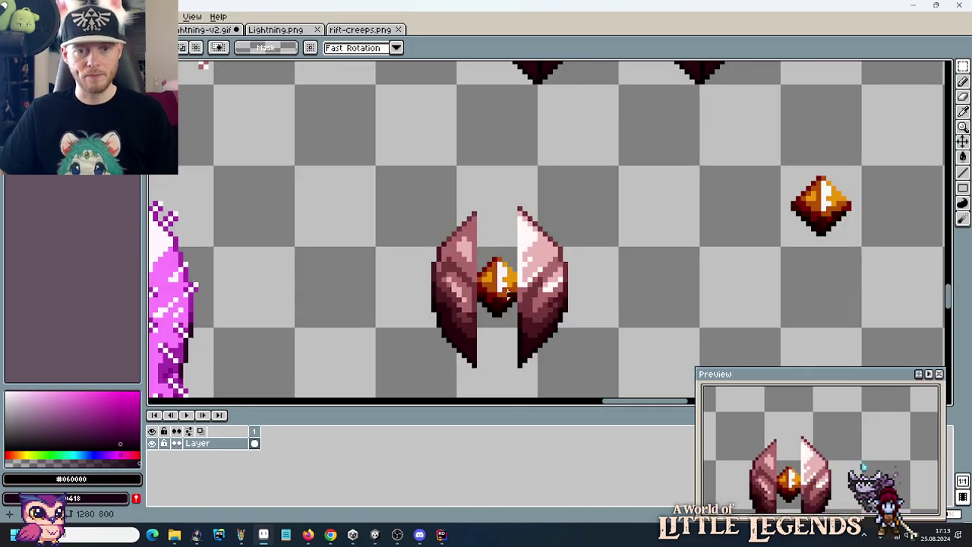
{"action": "scroll", "coordinate": [507, 298], "scroll_direction": "up", "scroll_amount": 2}
{"action": "key", "text": "alt"}
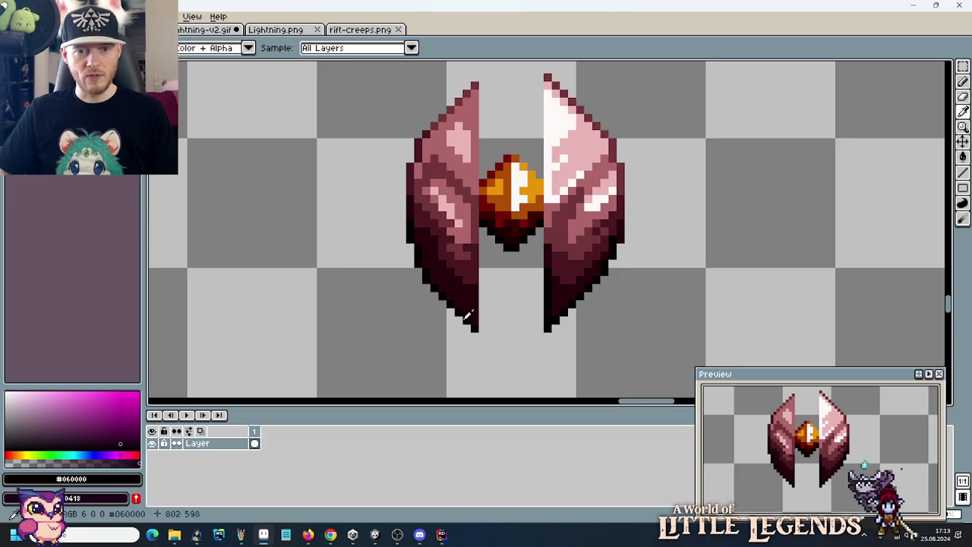
{"action": "left_click", "coordinate": [481, 86]}
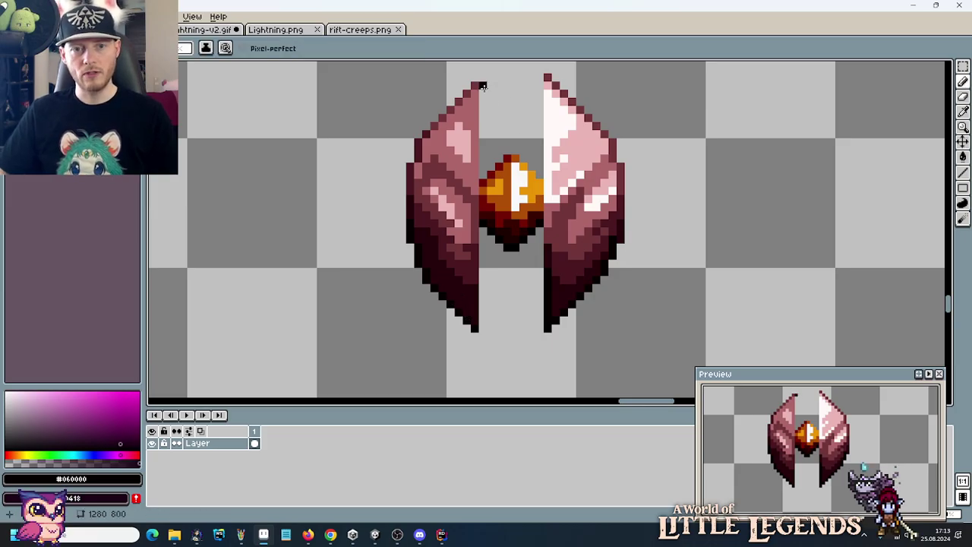
{"action": "left_click", "coordinate": [483, 91]}
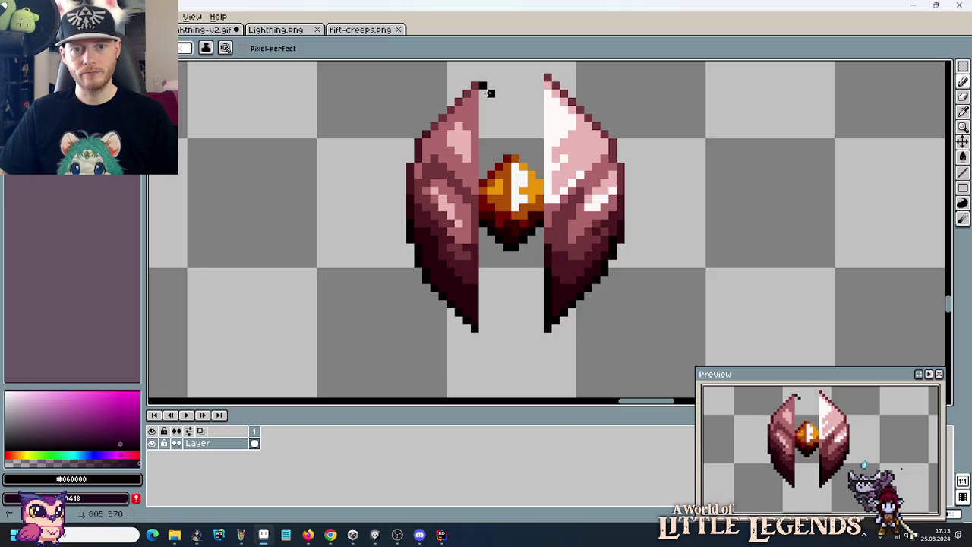
{"action": "left_click", "coordinate": [496, 101]}
{"action": "left_click", "coordinate": [506, 109]}
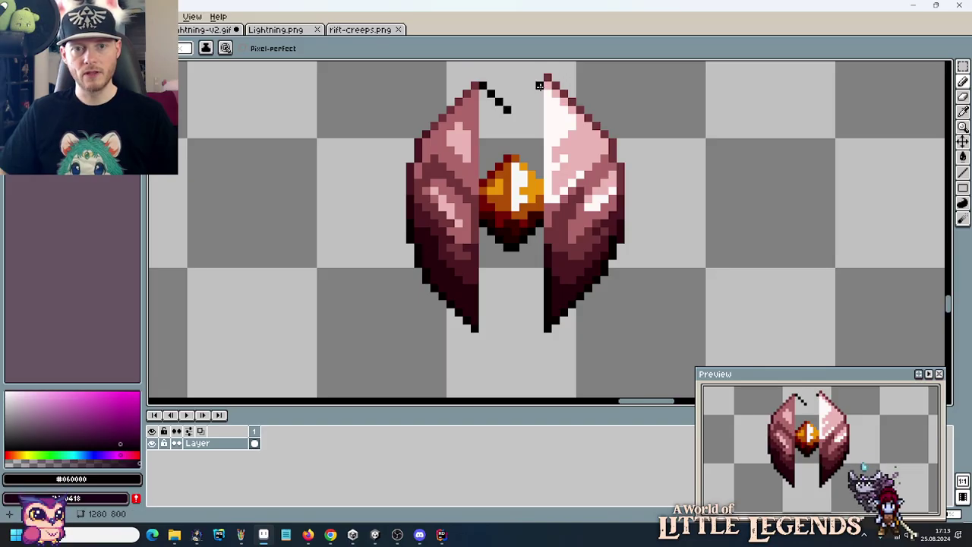
{"action": "left_click", "coordinate": [531, 93]}
{"action": "left_click", "coordinate": [522, 101]}
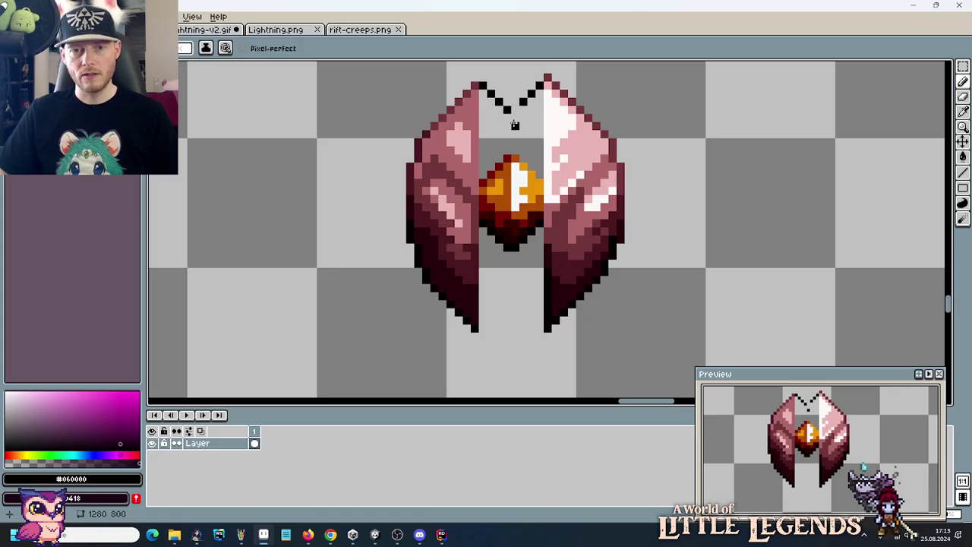
Draw vertical #060000 inner edges above and below the orange core, joined to the upper and lower tips of both red shell halves.
{"action": "key", "text": "alt+Tab"}
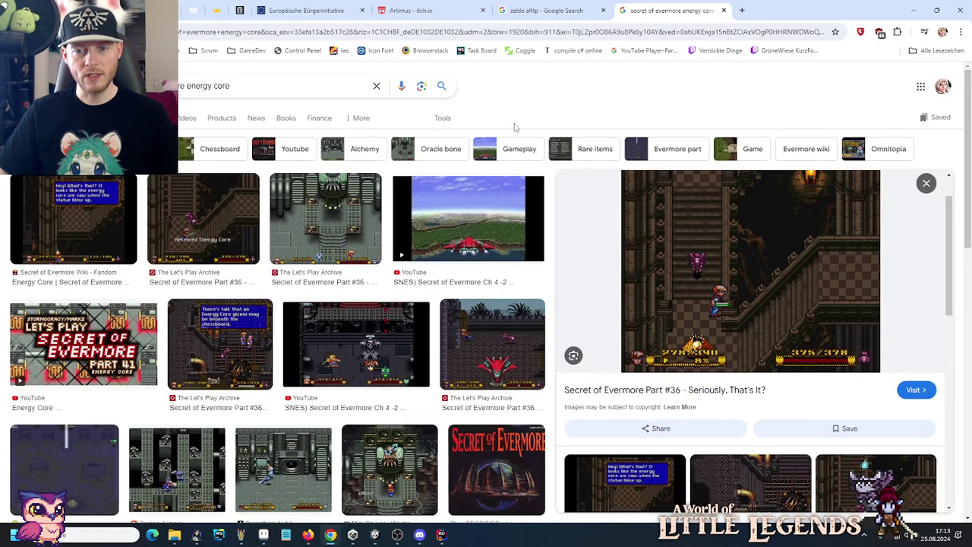
{"action": "key", "text": "alt+Tab"}
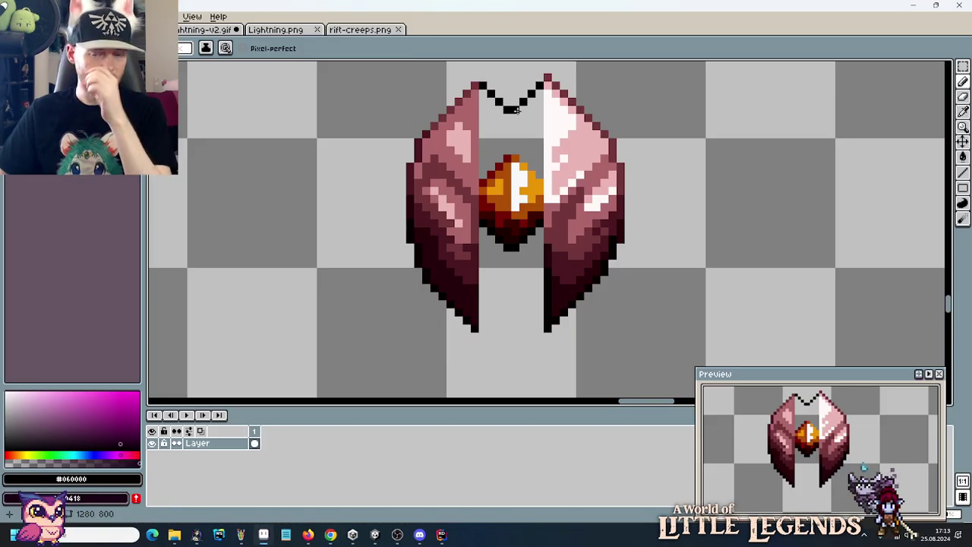
{"action": "mouse_move", "coordinate": [507, 110]}
{"action": "left_mouse_down"}
{"action": "mouse_move", "coordinate": [491, 110]}
{"action": "mouse_move", "coordinate": [501, 108]}
{"action": "left_mouse_up"}
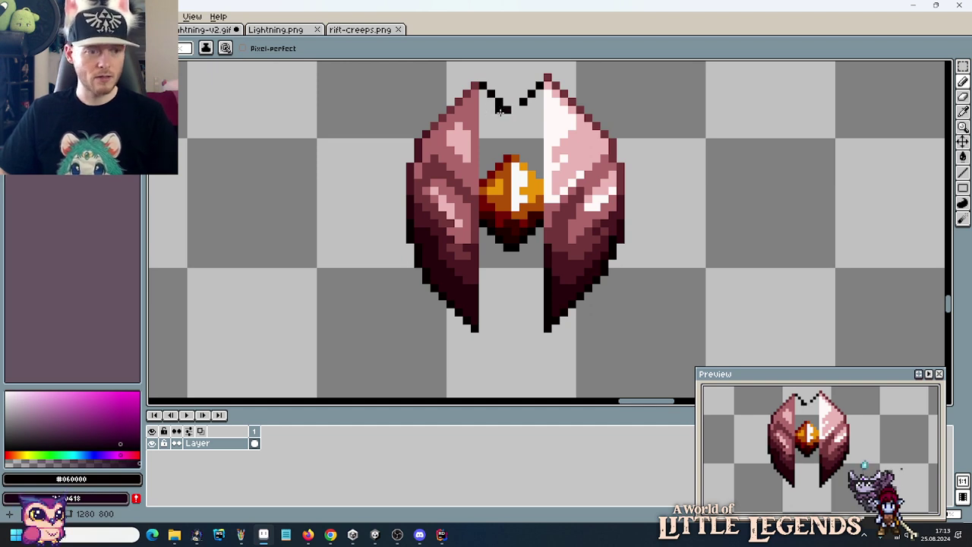
{"action": "key", "text": "i"}
{"action": "left_click", "coordinate": [501, 111]}
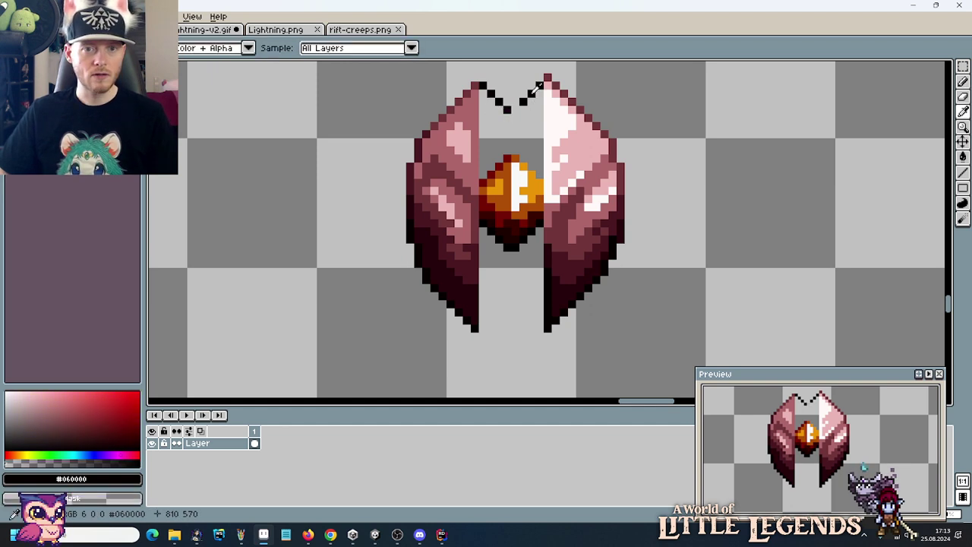
{"action": "key", "text": "b"}
{"action": "mouse_move", "coordinate": [499, 108]}
{"action": "left_mouse_down"}
{"action": "mouse_move", "coordinate": [498, 152]}
{"action": "mouse_move", "coordinate": [522, 156]}
{"action": "mouse_move", "coordinate": [522, 127]}
{"action": "left_mouse_up"}
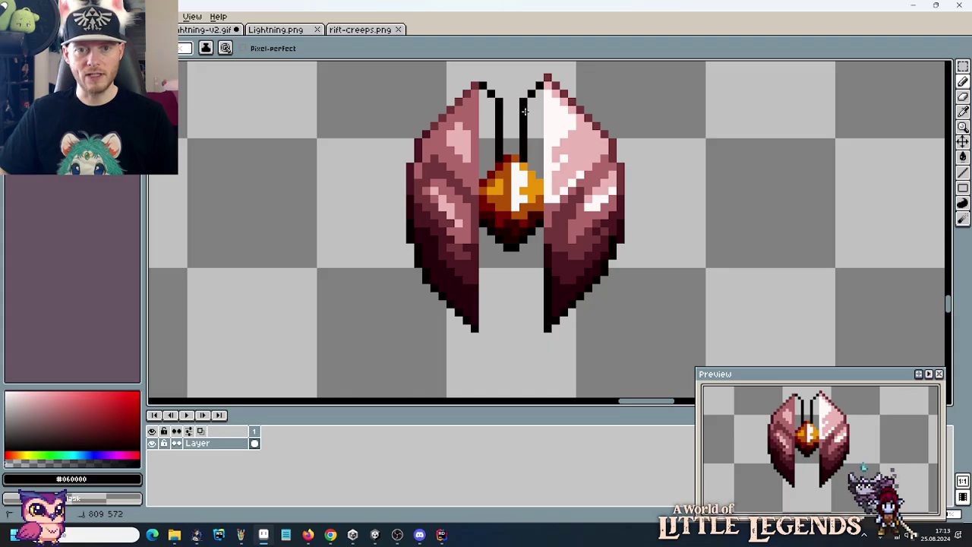
{"action": "left_click_drag", "start_coordinate": [490, 328], "coordinate": [497, 254]}
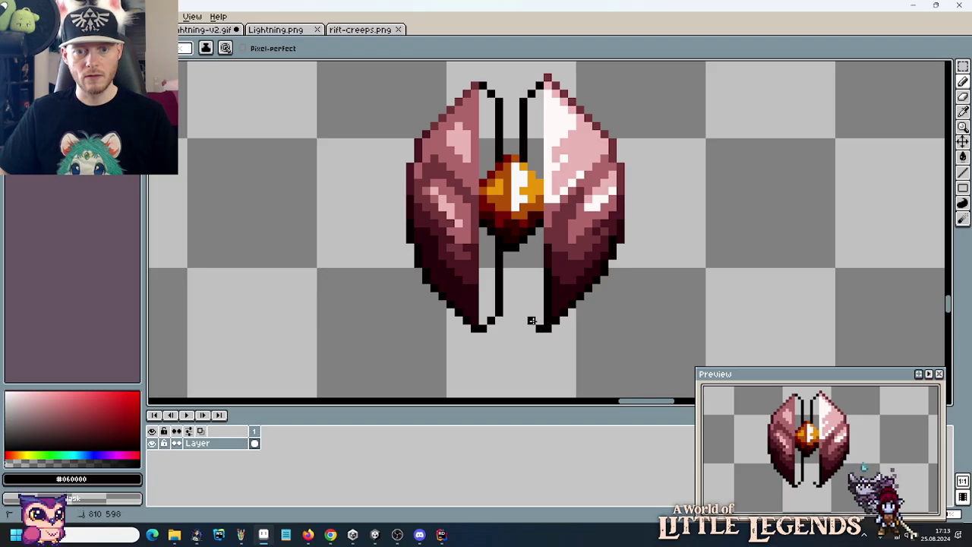
{"action": "left_click_drag", "start_coordinate": [525, 316], "coordinate": [524, 253]}
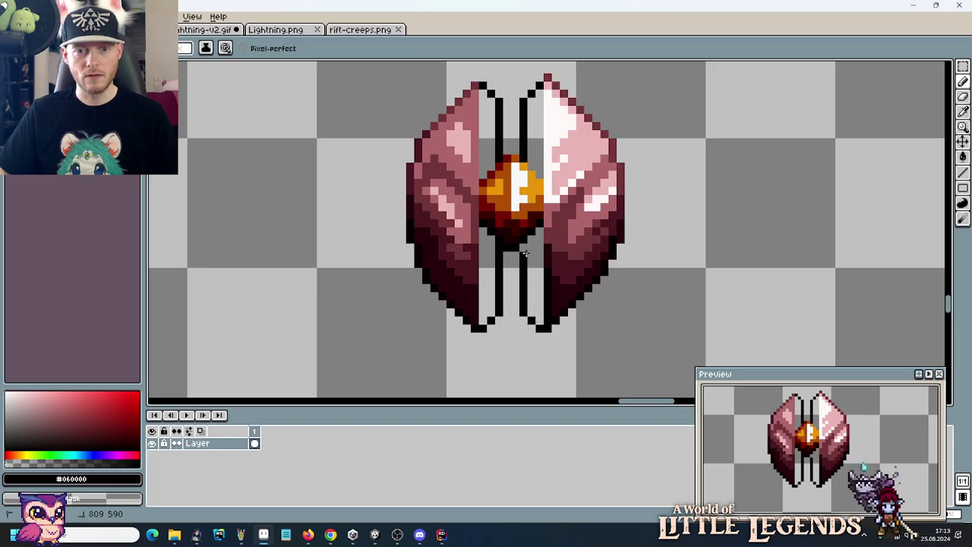
Fill the four outlined inner strips beside the orange core of the red split shell with #060000.
{"action": "key", "text": "g"}
{"action": "left_click", "coordinate": [535, 270]}
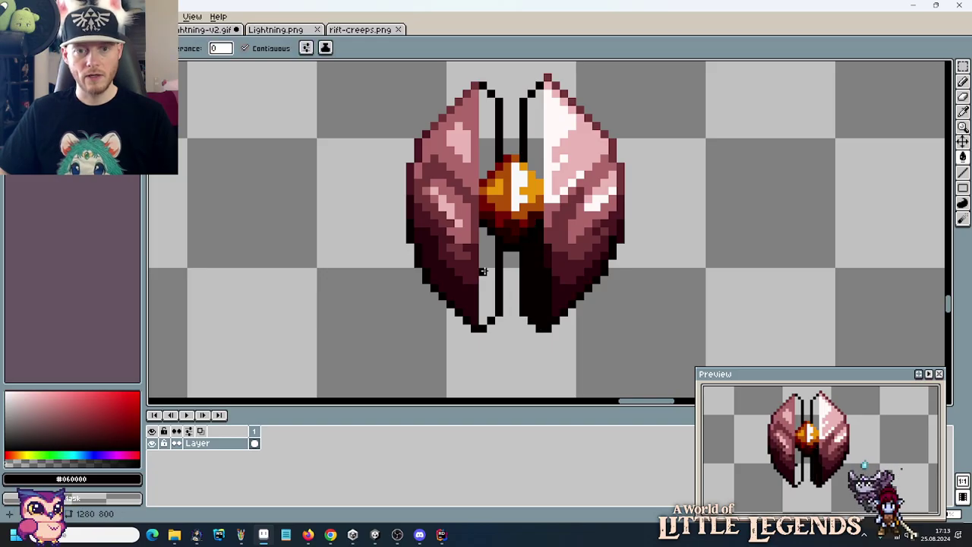
{"action": "left_click", "coordinate": [484, 272]}
{"action": "left_click", "coordinate": [492, 155]}
{"action": "left_click", "coordinate": [532, 141]}
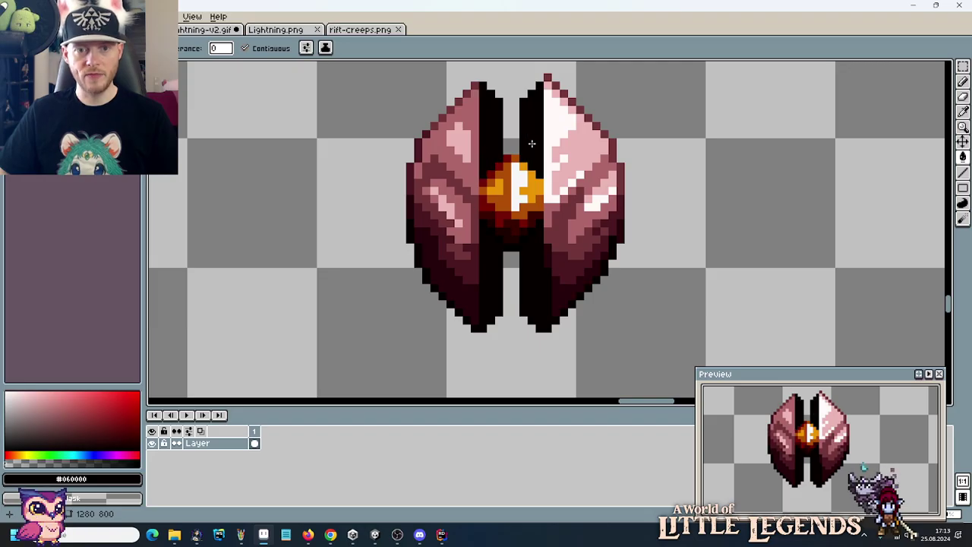
{"action": "scroll", "coordinate": [531, 143], "scroll_direction": "down", "scroll_amount": 3}
{"action": "scroll", "coordinate": [524, 193], "scroll_direction": "up", "scroll_amount": 2}
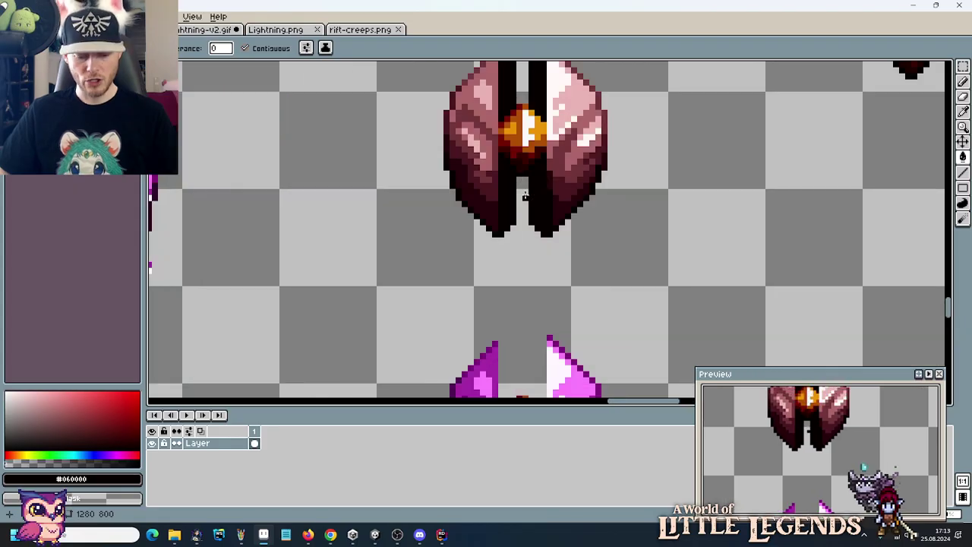
Close the central gaps above and below the orange core with short #060000 lines and fill them with the same color.
{"action": "key", "text": "b"}
{"action": "scroll", "coordinate": [524, 215], "scroll_direction": "up", "scroll_amount": 2}
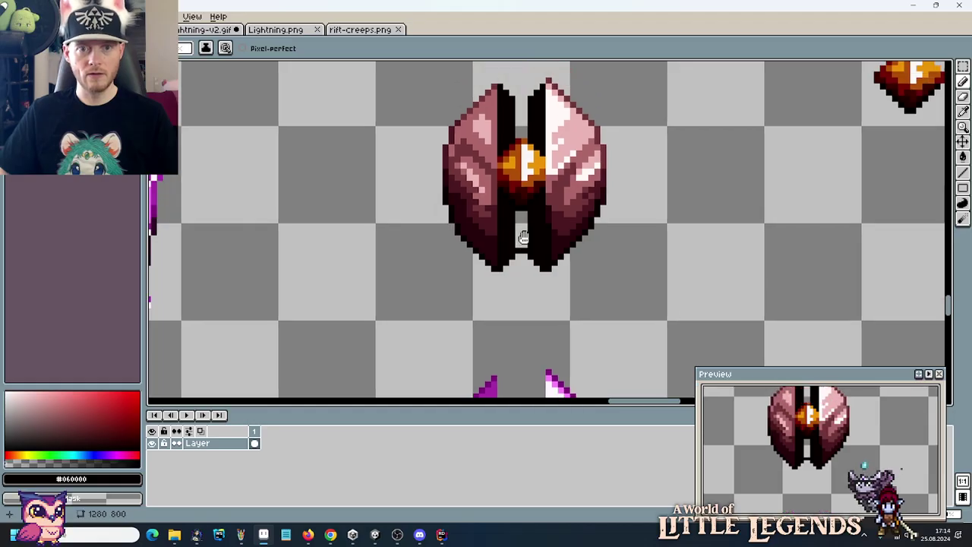
{"action": "key", "text": "g"}
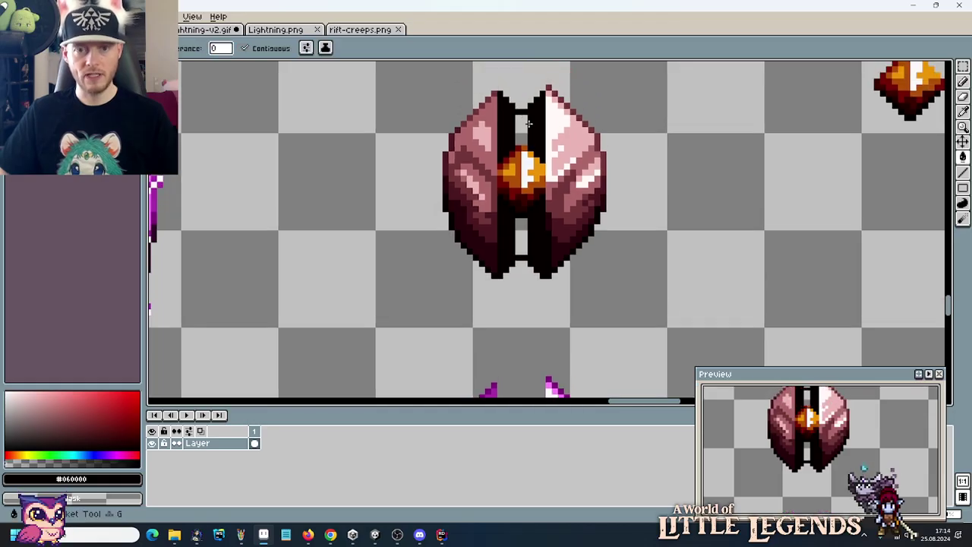
{"action": "left_click", "coordinate": [523, 129]}
{"action": "left_click", "coordinate": [521, 236]}
{"action": "scroll", "coordinate": [555, 268], "scroll_direction": "down", "scroll_amount": 3}
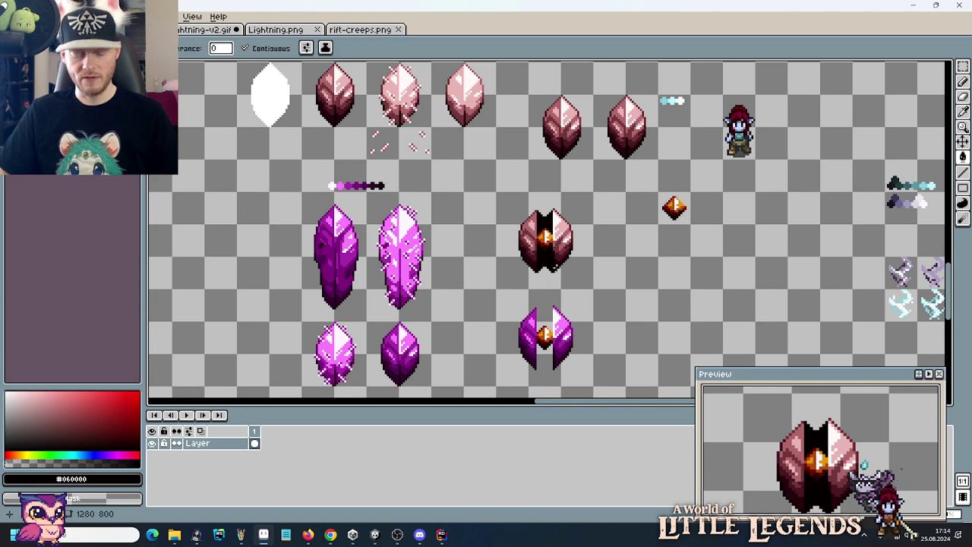
Recolor the black pixels beside the two upper tips of the red split shell with the outline color #71363a.
{"action": "scroll", "coordinate": [545, 228], "scroll_direction": "up", "scroll_amount": 5}
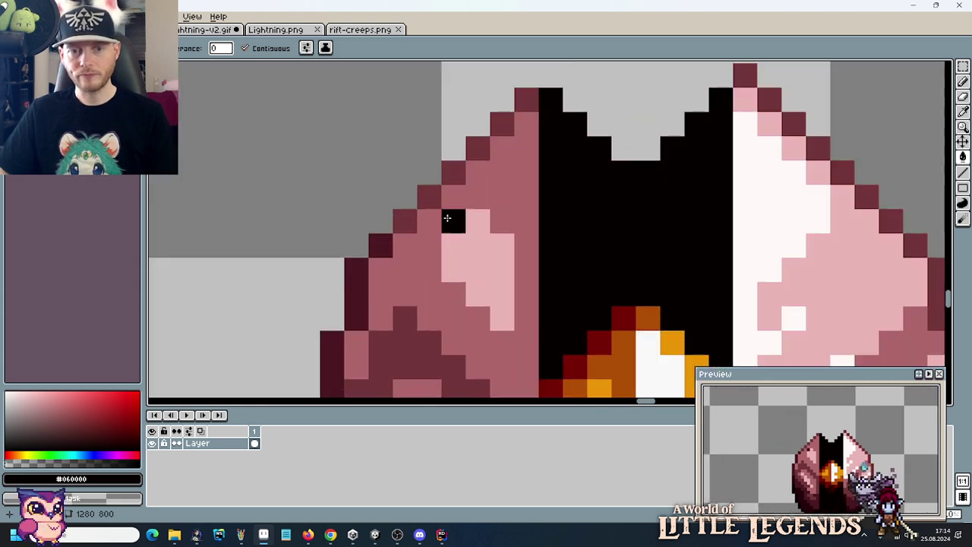
{"action": "key", "text": "i"}
{"action": "left_click", "coordinate": [531, 99]}
{"action": "key", "text": "b"}
{"action": "left_click", "coordinate": [551, 100]}
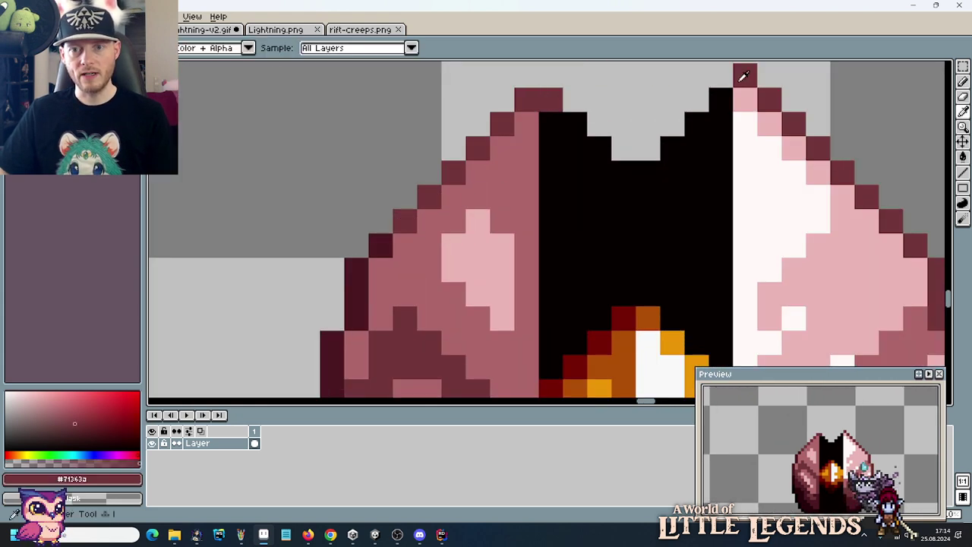
{"action": "right_click", "coordinate": [720, 100]}
Outline the upper notch with #4a1822 along its right slope and #71363a along its left slope and base.
{"action": "scroll", "coordinate": [715, 96], "scroll_direction": "down", "scroll_amount": 1}
{"action": "key", "text": "i"}
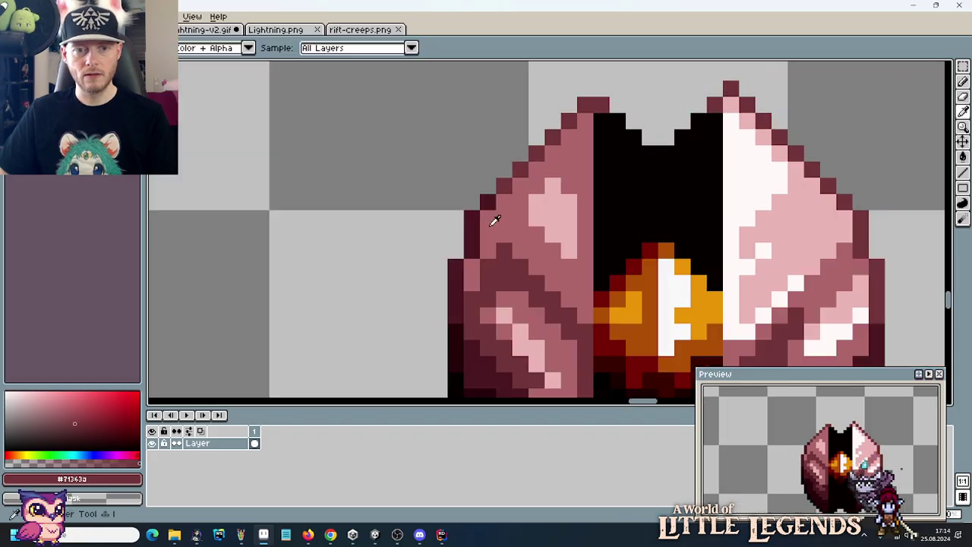
{"action": "left_click", "coordinate": [494, 217]}
{"action": "key", "text": "b"}
{"action": "left_click_drag", "start_coordinate": [700, 121], "coordinate": [666, 154]}
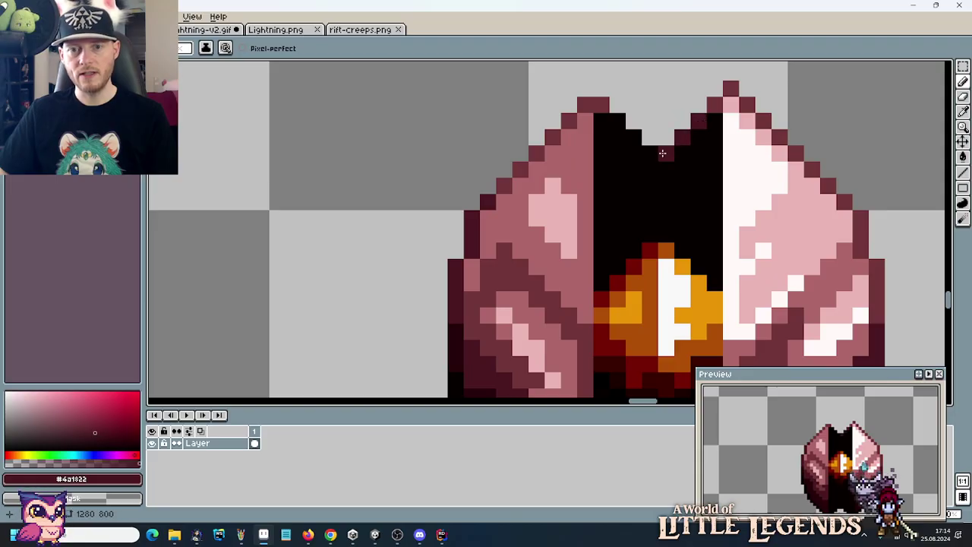
{"action": "key", "text": "i"}
{"action": "left_click", "coordinate": [610, 101]}
{"action": "key", "text": "b"}
{"action": "left_click_drag", "start_coordinate": [617, 122], "coordinate": [658, 150]}
{"action": "scroll", "coordinate": [660, 174], "scroll_direction": "down", "scroll_amount": 1}
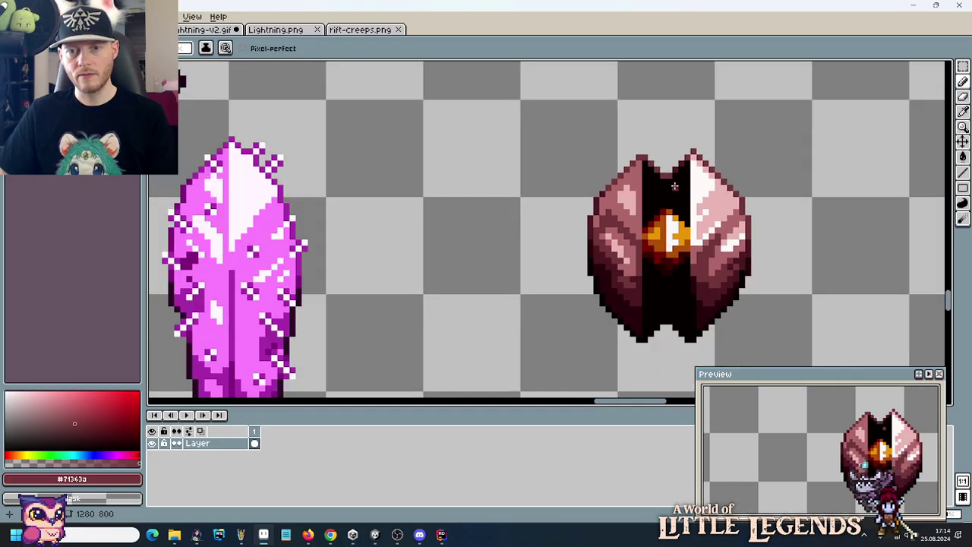
Shade the upper part of the left inner wall, just below the notch outline, with #4a1822.
{"action": "scroll", "coordinate": [676, 174], "scroll_direction": "up", "scroll_amount": 1}
{"action": "key", "text": "i"}
{"action": "left_click", "coordinate": [694, 156]}
{"action": "key", "text": "b"}
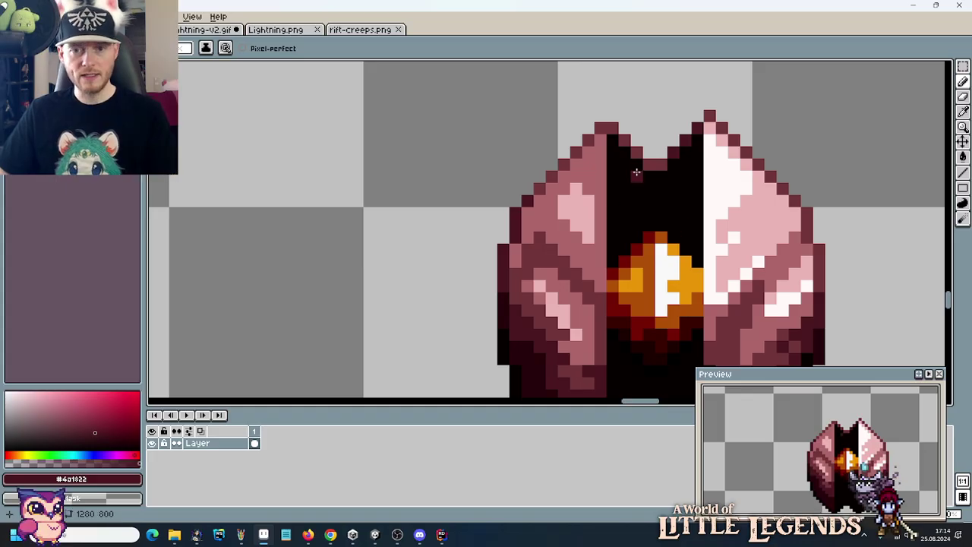
{"action": "key", "text": "i"}
{"action": "key", "text": "b"}
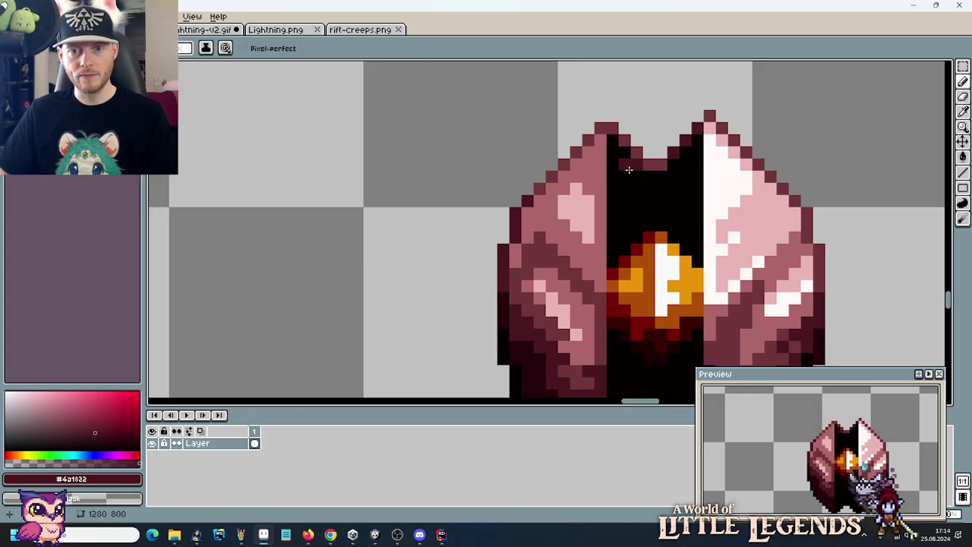
{"action": "mouse_move", "coordinate": [625, 184]}
{"action": "left_mouse_down"}
{"action": "mouse_move", "coordinate": [627, 157]}
{"action": "mouse_move", "coordinate": [612, 140]}
{"action": "mouse_move", "coordinate": [611, 174]}
{"action": "left_mouse_up"}
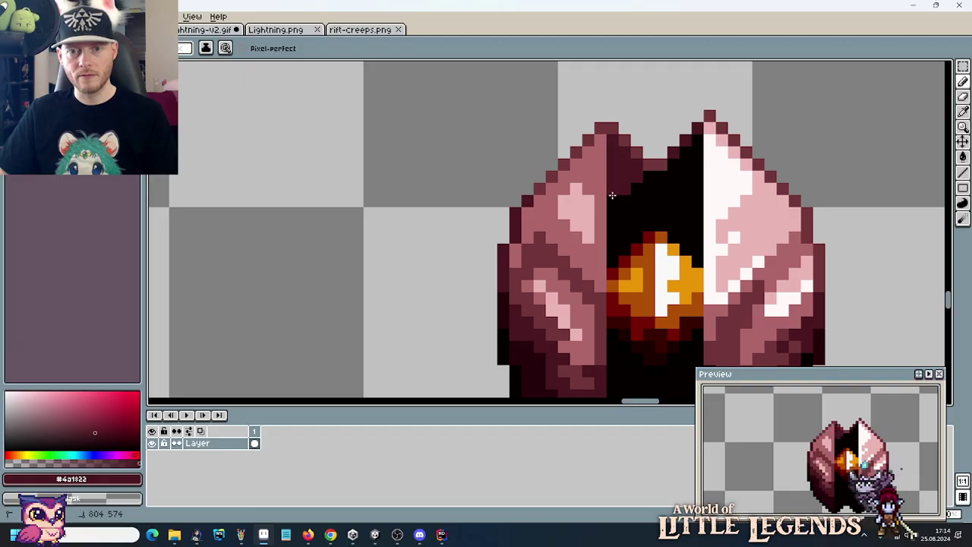
Add a #26040b shadow band to the left inner wall between the #4a1822 area and the orange core.
{"action": "left_click", "coordinate": [538, 346], "text": "alt"}
{"action": "left_click", "coordinate": [612, 261]}
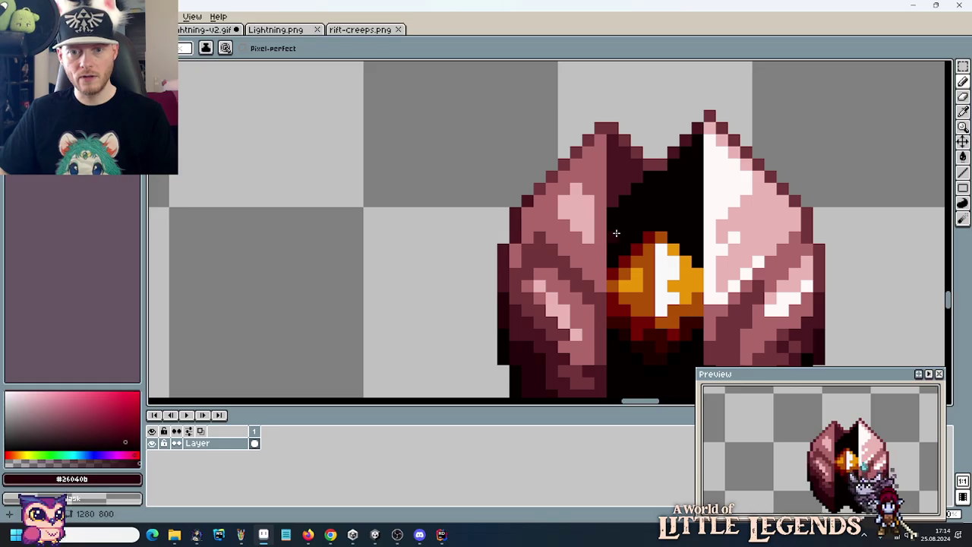
{"action": "mouse_move", "coordinate": [614, 224]}
{"action": "left_mouse_down"}
{"action": "mouse_move", "coordinate": [624, 207]}
{"action": "mouse_move", "coordinate": [633, 225]}
{"action": "mouse_move", "coordinate": [636, 189]}
{"action": "mouse_move", "coordinate": [647, 211]}
{"action": "mouse_move", "coordinate": [649, 179]}
{"action": "left_mouse_up"}
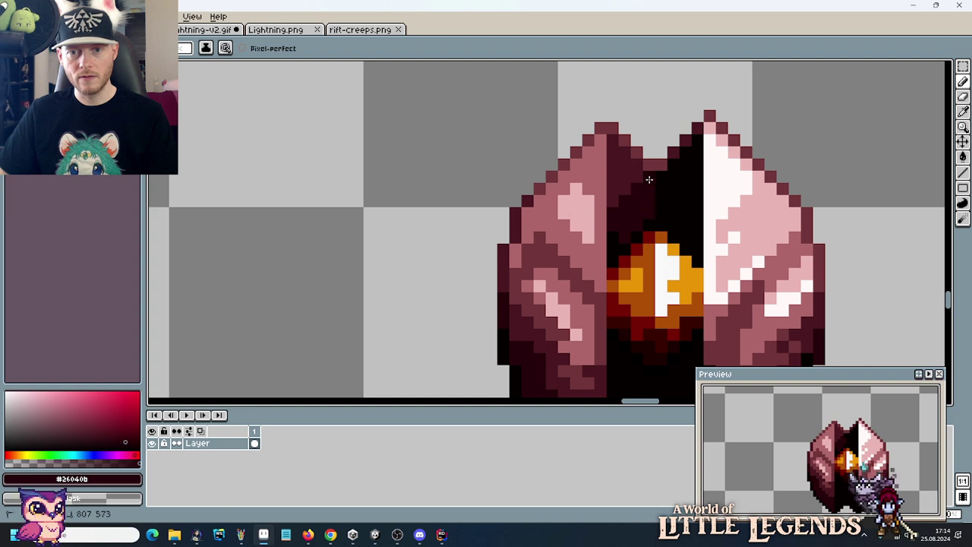
Shade the center and right inner wall above the orange core with #26040b, keeping near-black pixels directly around the core.
{"action": "left_click", "coordinate": [674, 153], "text": "alt"}
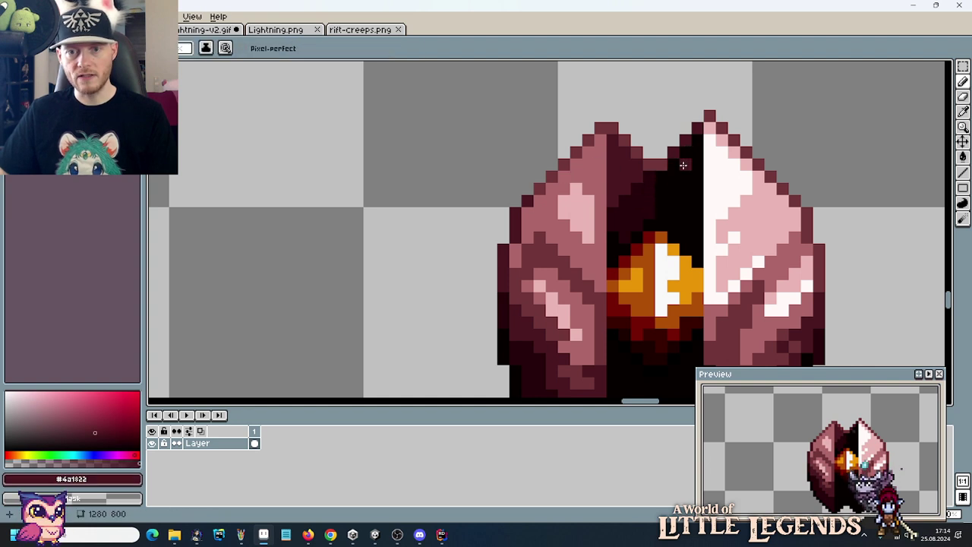
{"action": "key", "text": "alt"}
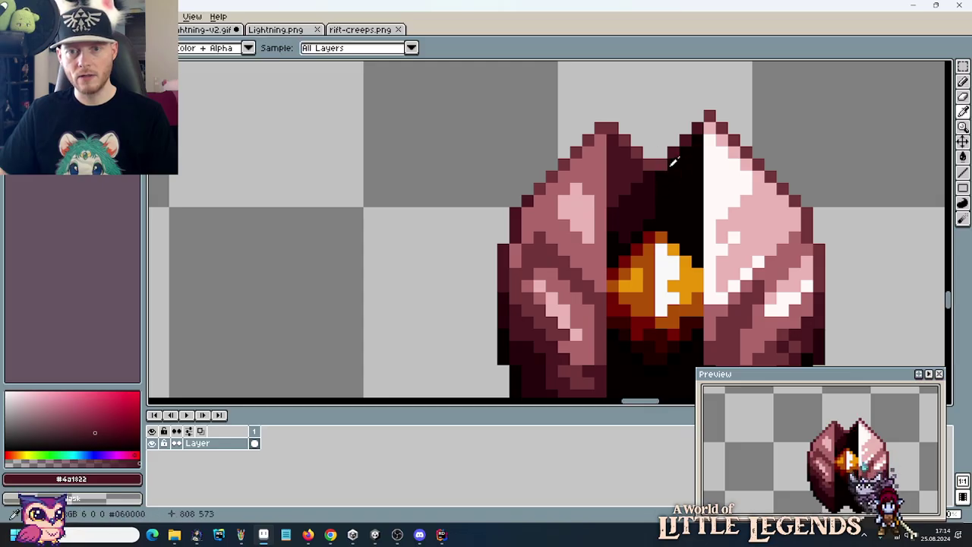
{"action": "left_click", "coordinate": [658, 182], "text": "alt"}
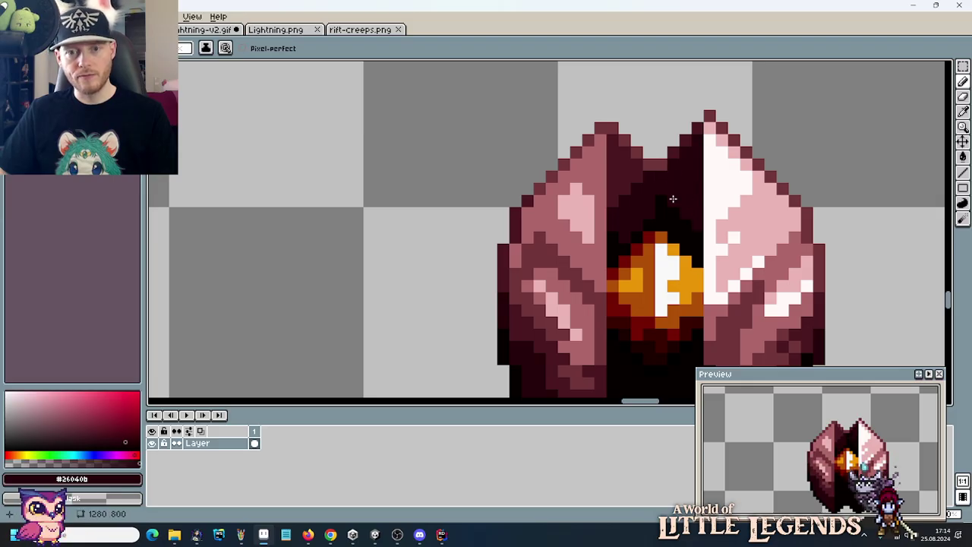
{"action": "key", "text": "alt"}
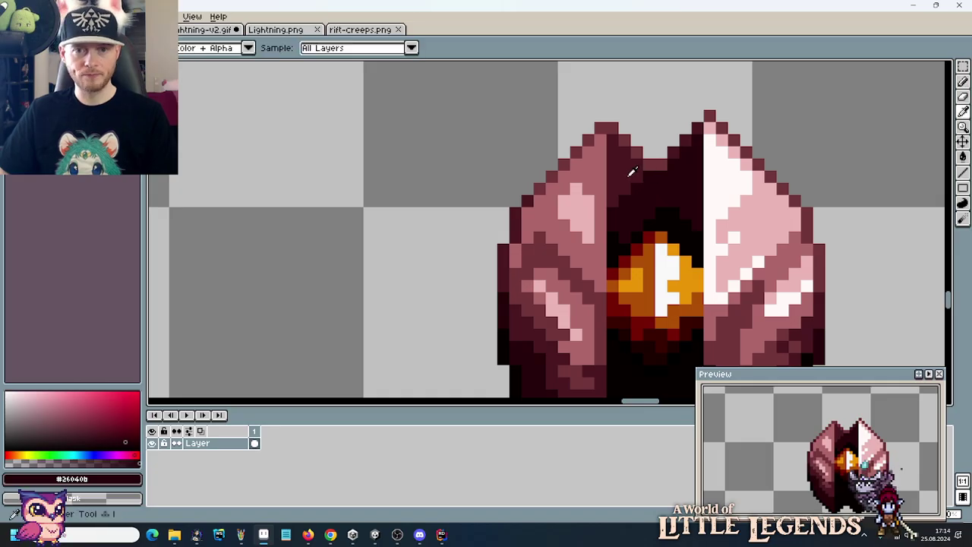
Lighten the cavity wall beneath the notch with #4a1822 and the upper part of the left inner wall with #71363a.
{"action": "left_click", "coordinate": [661, 157], "text": "alt"}
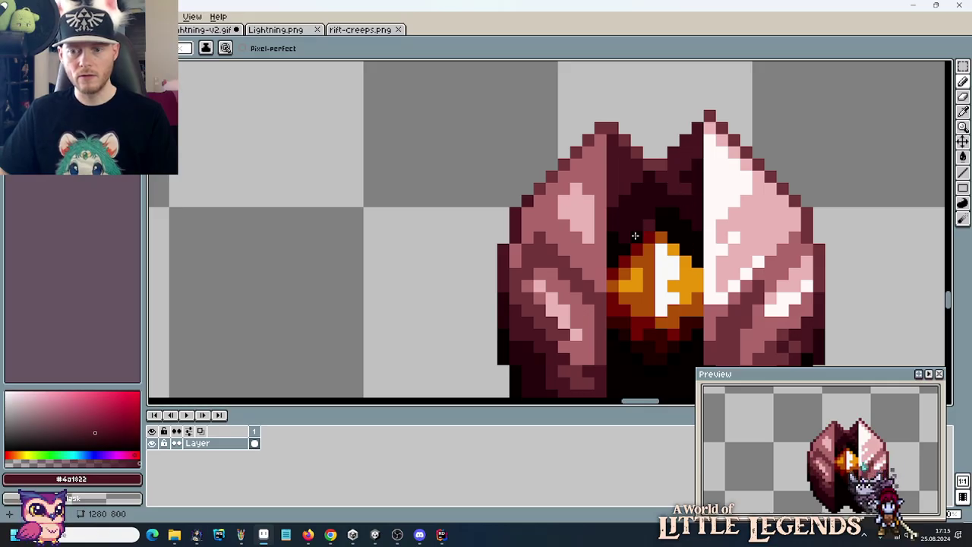
{"action": "left_click", "coordinate": [596, 289], "text": "alt"}
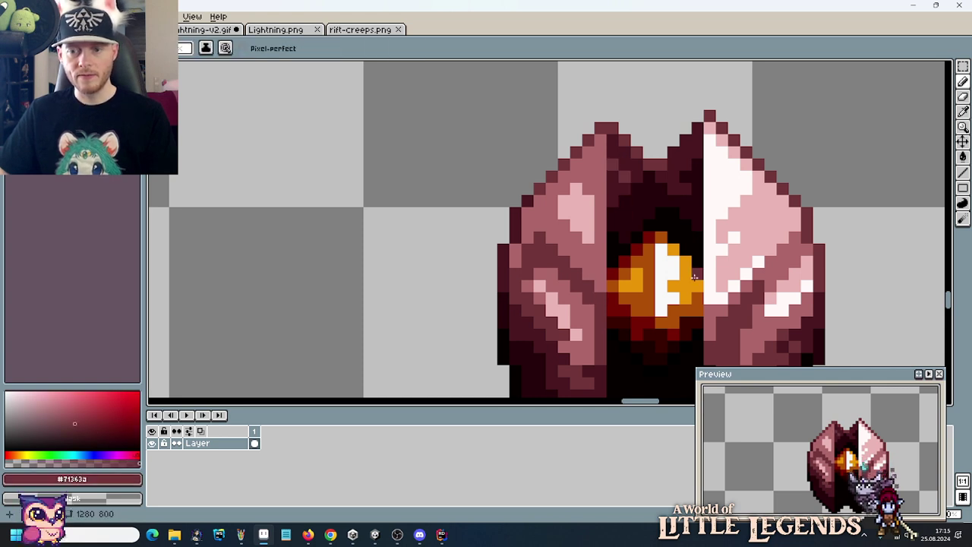
{"action": "left_click", "coordinate": [612, 173], "text": "alt"}
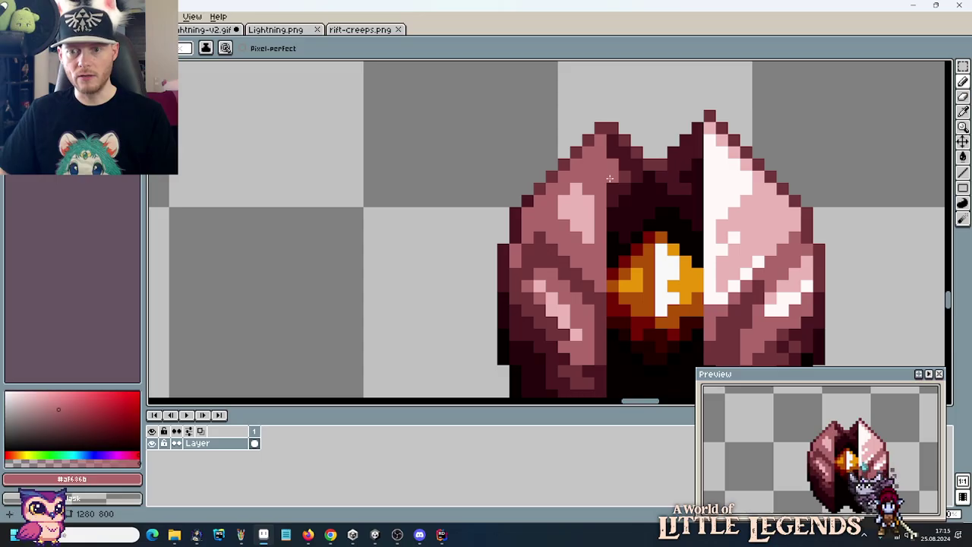
{"action": "left_click", "coordinate": [630, 173], "text": "alt"}
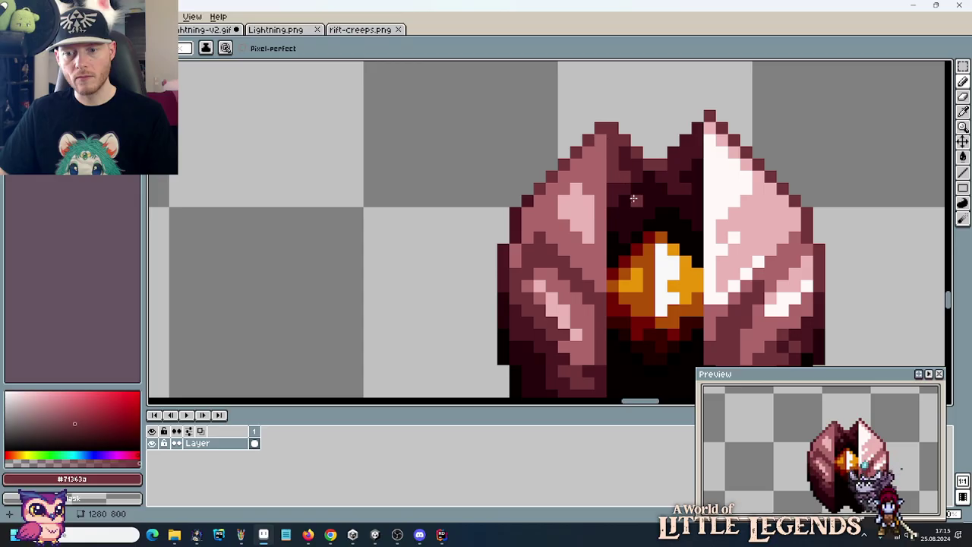
Shade the left peak's tip with #71363a and add #af686b highlight pixels along its slope toward the notch.
{"action": "left_click", "coordinate": [607, 139], "text": "alt"}
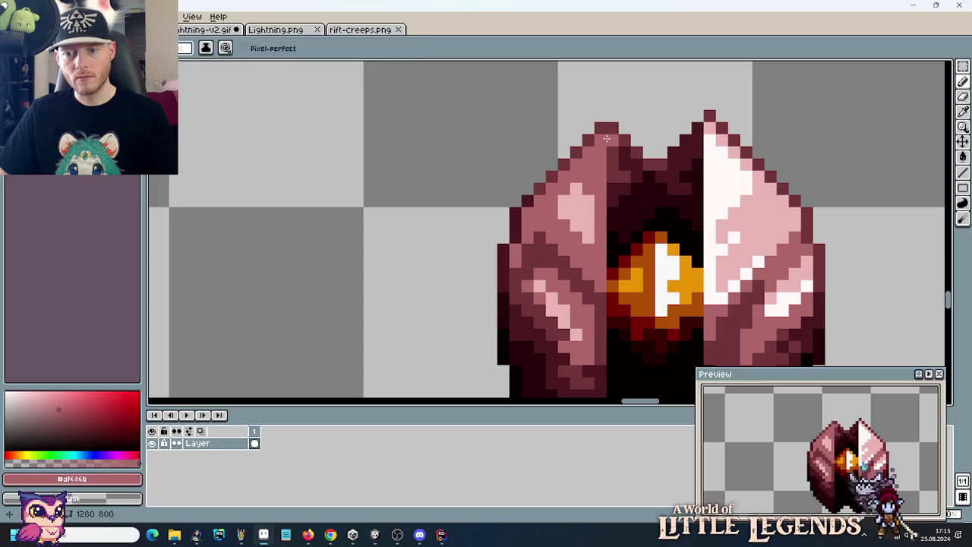
{"action": "left_click", "coordinate": [619, 147], "text": "alt"}
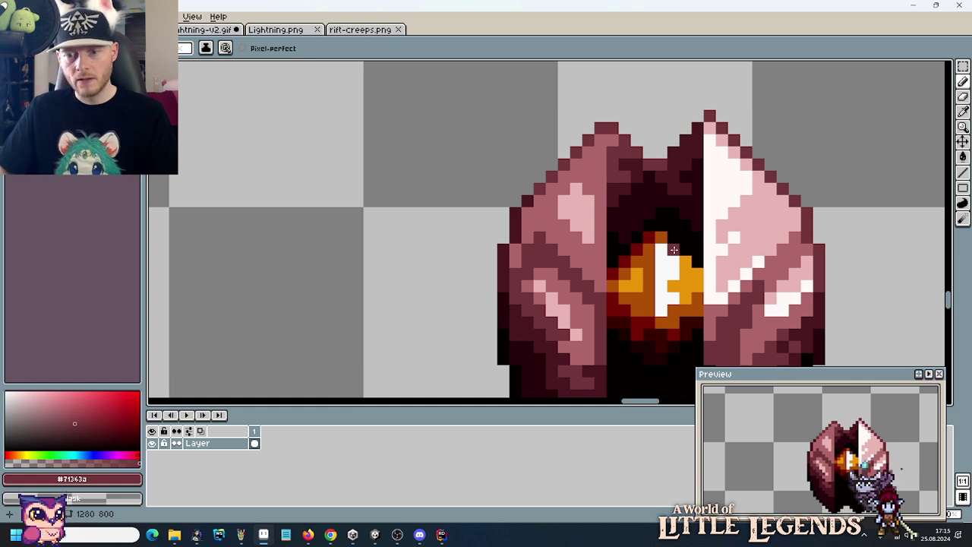
{"action": "key", "text": "alt"}
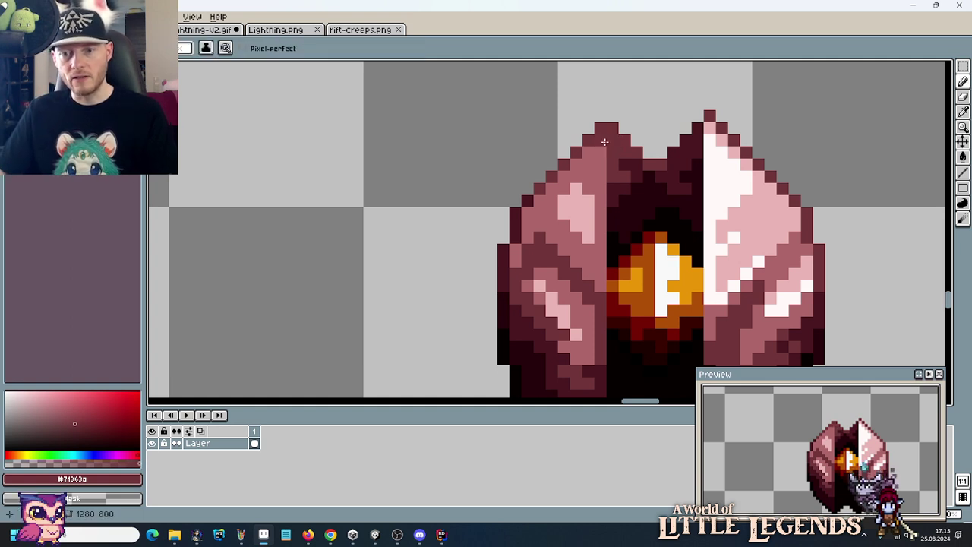
{"action": "key", "text": "alt"}
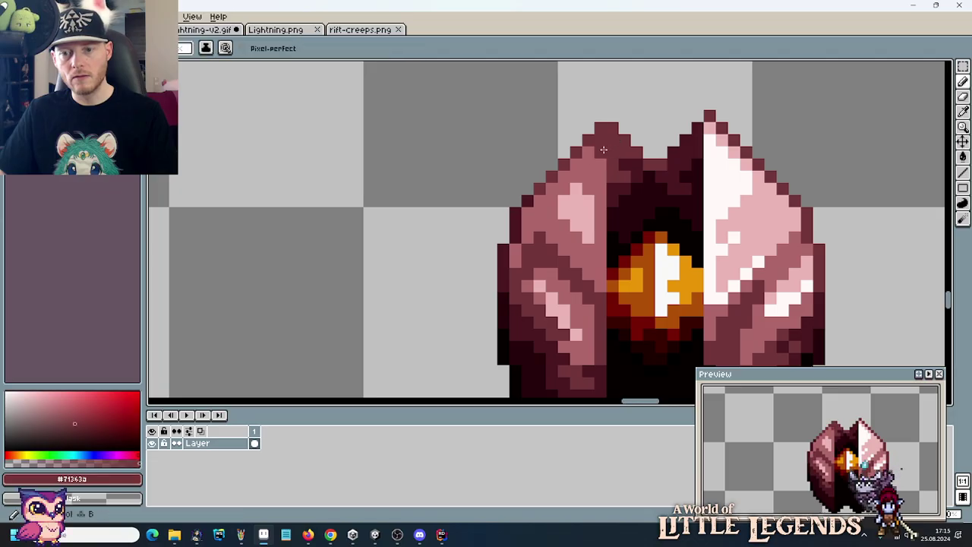
{"action": "left_click", "coordinate": [581, 156], "text": "alt"}
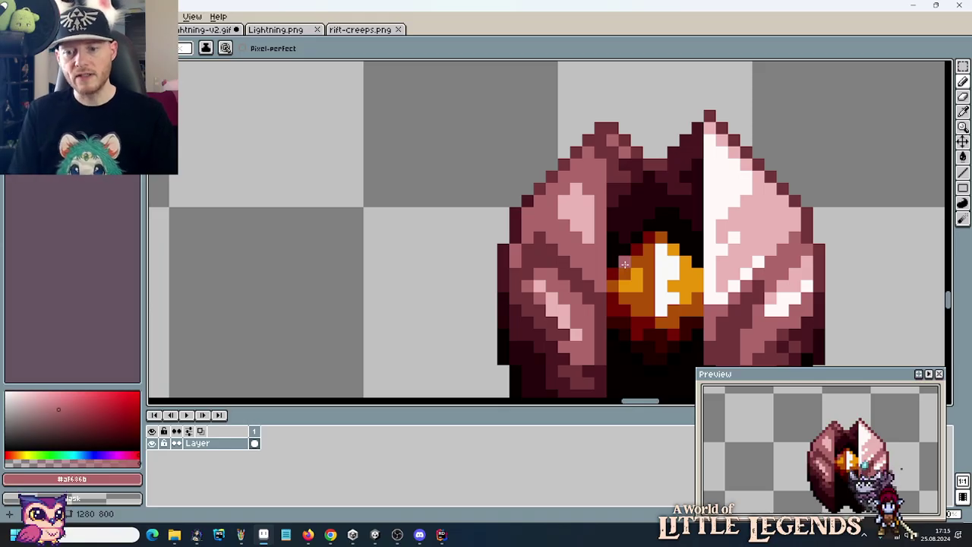
Blend the inner wall around the notch's base with #4a1822 and #71363a pixels.
{"action": "key", "text": "i"}
{"action": "left_click", "coordinate": [642, 154]}
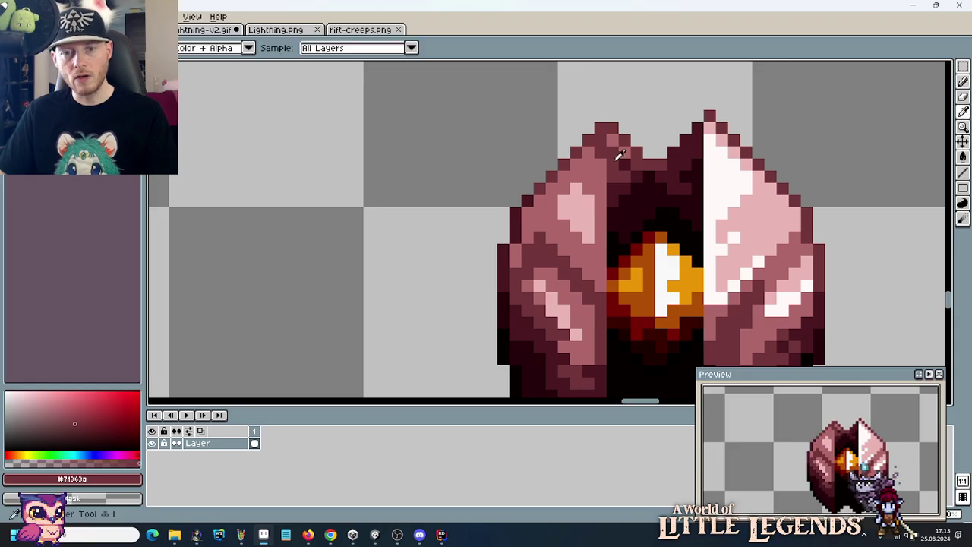
{"action": "left_click", "coordinate": [612, 155]}
{"action": "key", "text": "b"}
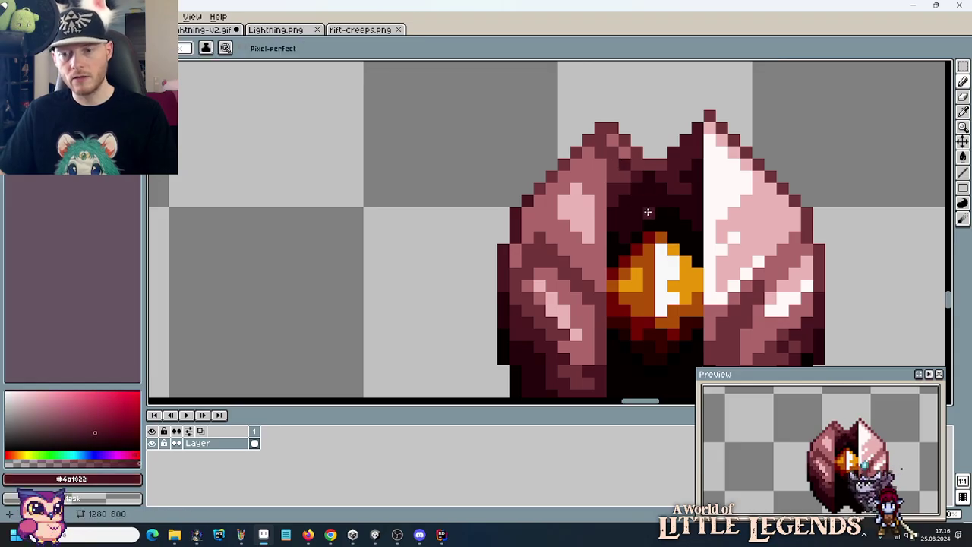
{"action": "left_click", "coordinate": [646, 177], "text": "alt"}
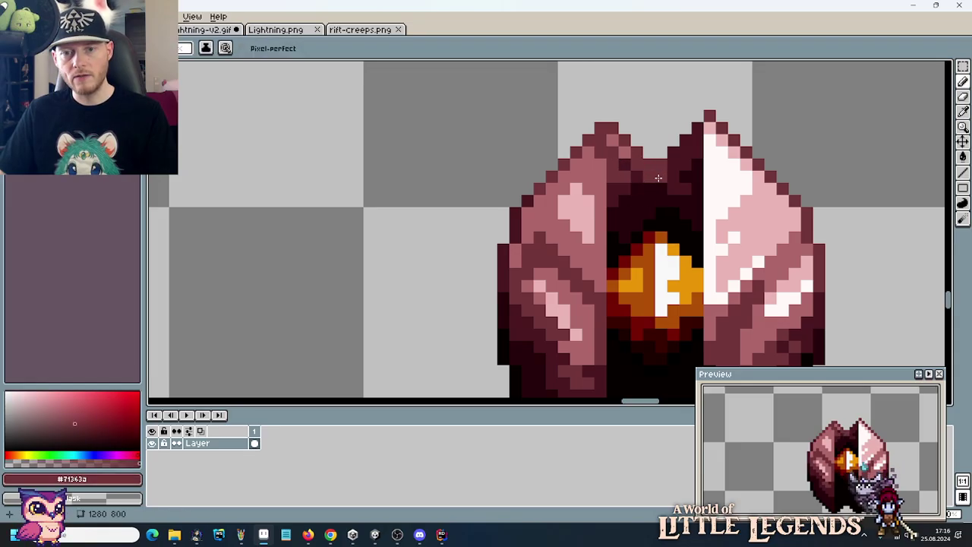
{"action": "left_click", "coordinate": [643, 180], "text": "alt"}
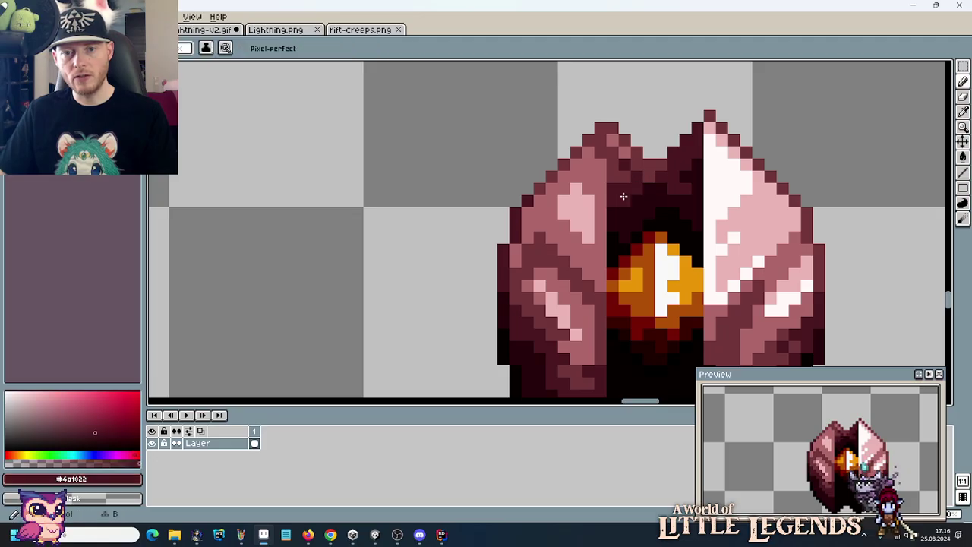
Extend a #71363a band down the left inner wall beside the shell edge, bordered by #4a1822 toward the core.
{"action": "left_click", "coordinate": [614, 188], "text": "alt"}
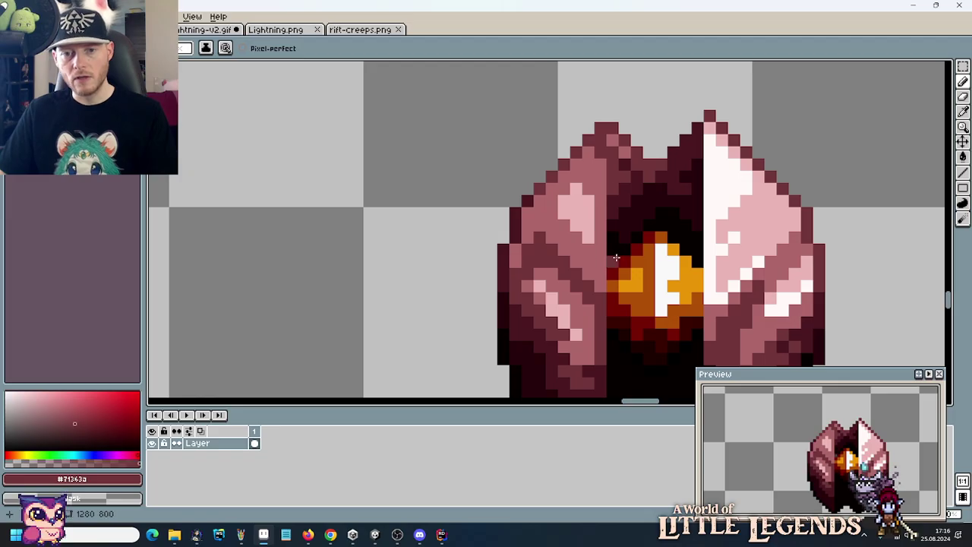
{"action": "key", "text": "alt"}
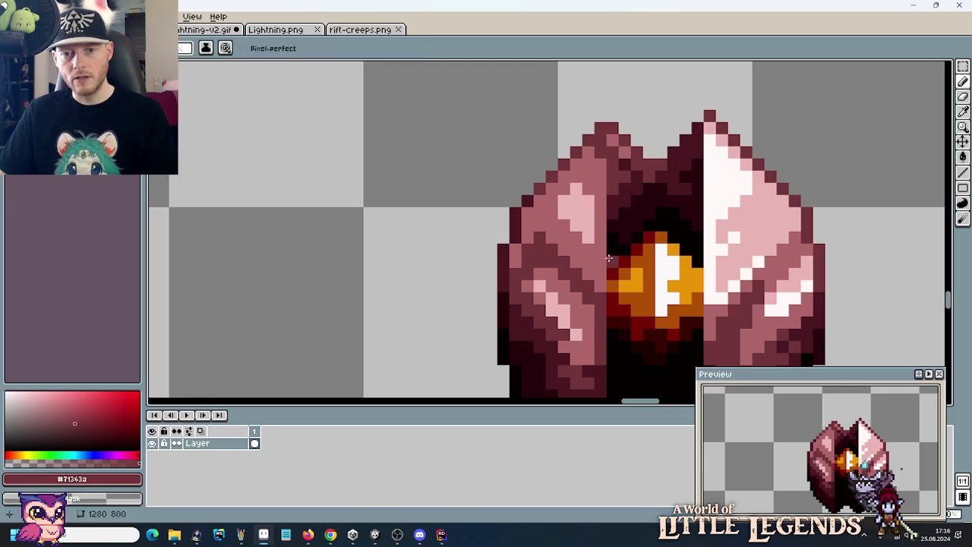
{"action": "key", "text": "alt"}
{"action": "left_click", "coordinate": [613, 199], "text": "alt"}
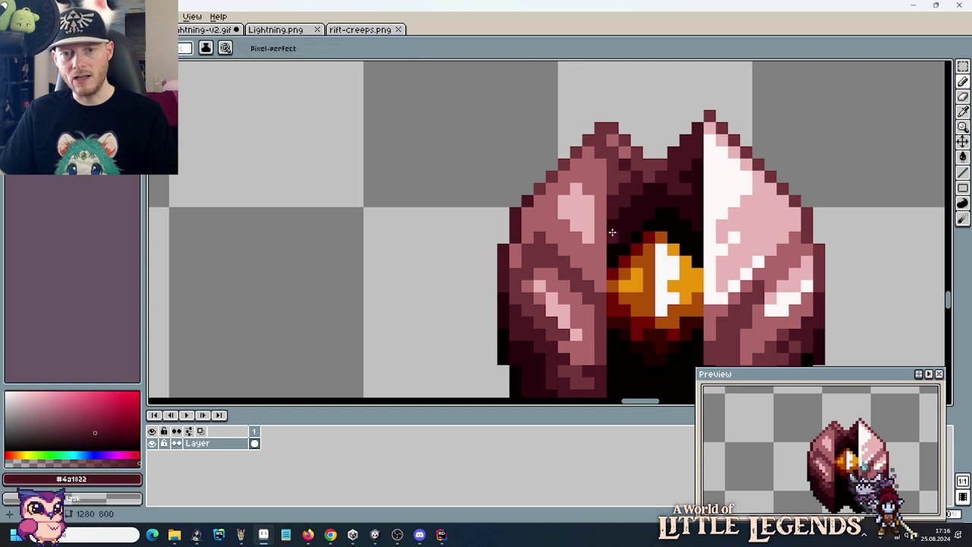
{"action": "left_click", "coordinate": [618, 191], "text": "alt"}
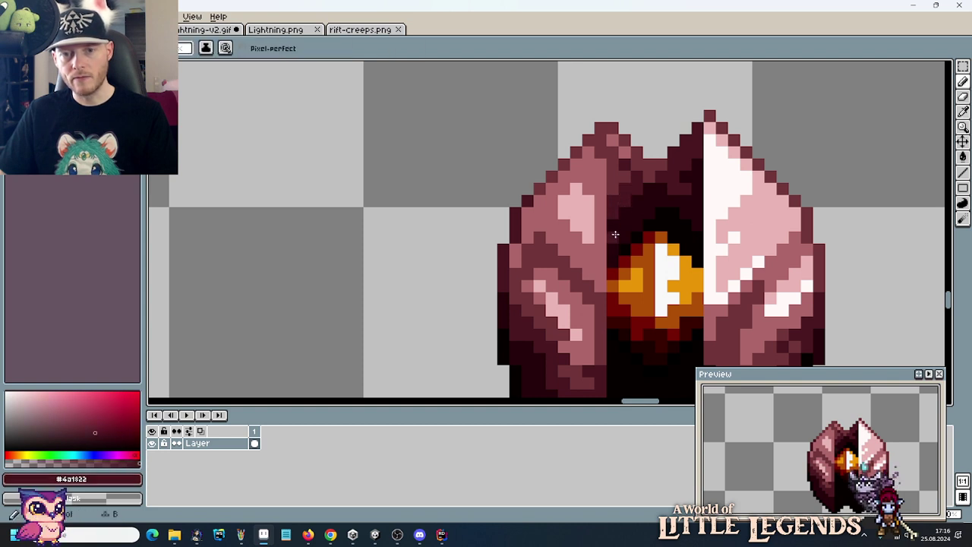
{"action": "key", "text": "alt"}
{"action": "left_click", "coordinate": [618, 179], "text": "alt"}
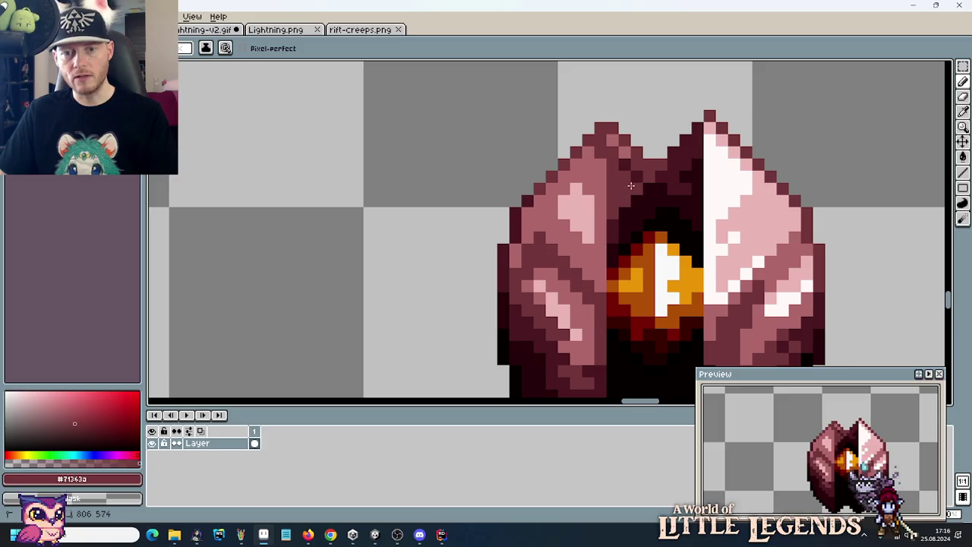
Restore a diagonal #4a1822 transition between the left wall's #71363a band and the dark cavity.
{"action": "left_click", "coordinate": [617, 236], "text": "alt"}
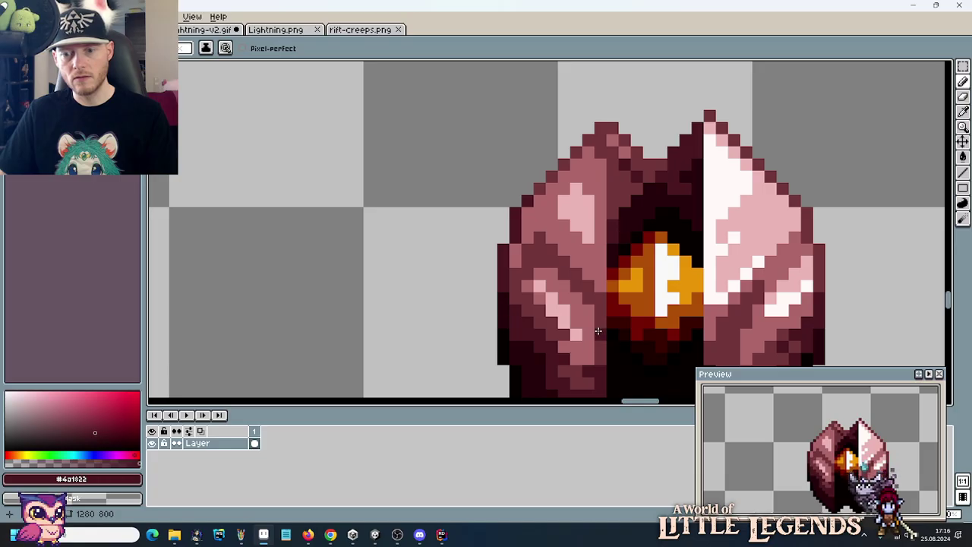
{"action": "left_click", "coordinate": [636, 184], "text": "alt"}
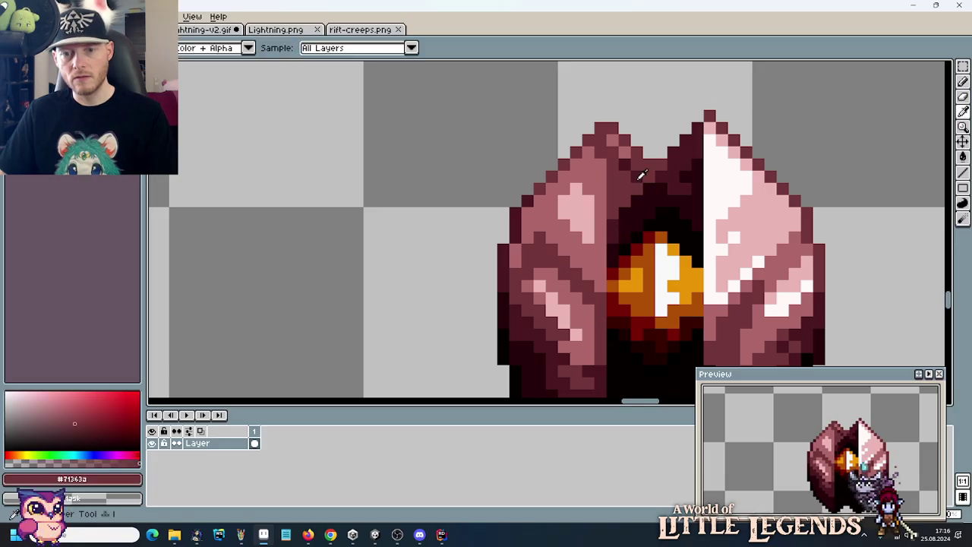
{"action": "left_click", "coordinate": [637, 186], "text": "alt"}
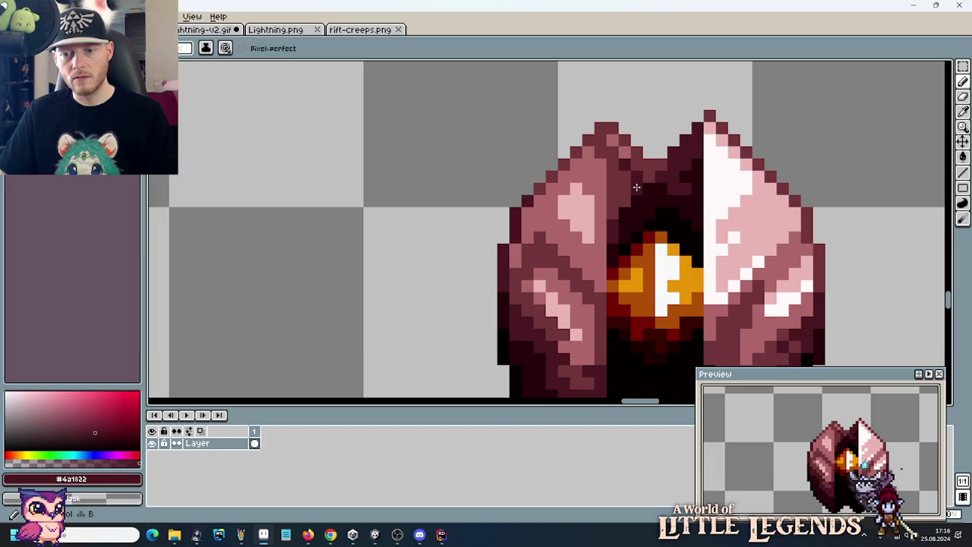
{"action": "left_click_drag", "start_coordinate": [636, 187], "coordinate": [623, 201]}
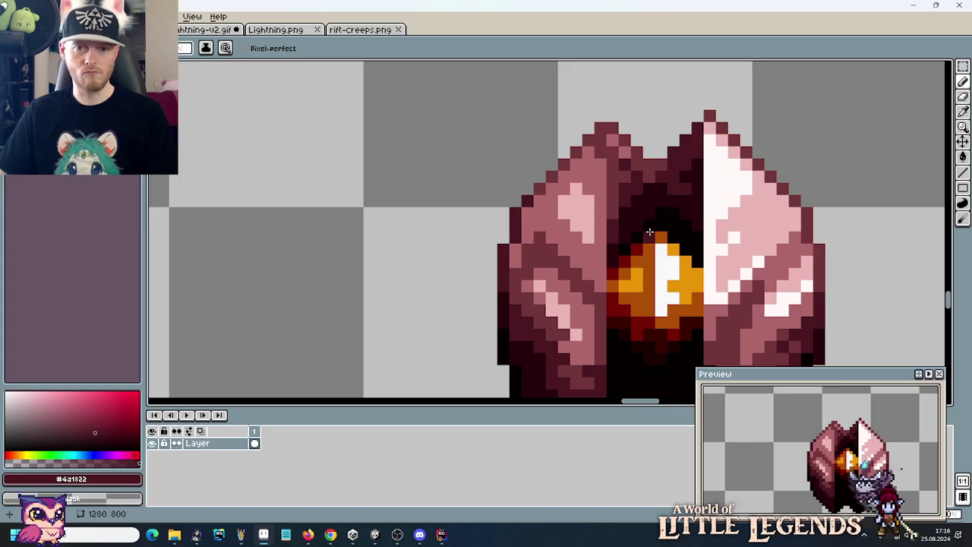
Touch up the left inner wall with #71363a and add #af686b highlight pixels at the upper shell edge.
{"action": "scroll", "coordinate": [650, 232], "scroll_direction": "down", "scroll_amount": 3}
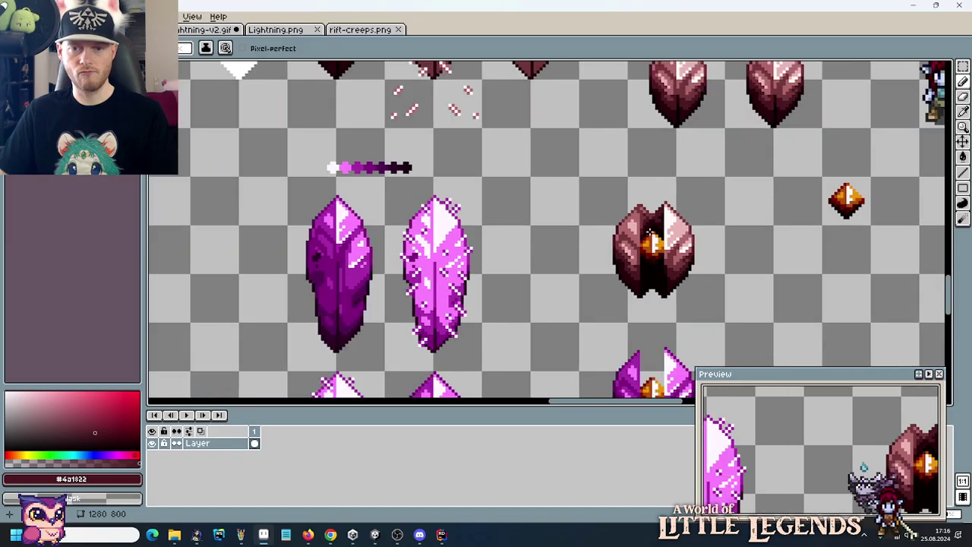
{"action": "scroll", "coordinate": [672, 292], "scroll_direction": "up", "scroll_amount": 4}
{"action": "scroll", "coordinate": [645, 303], "scroll_direction": "down", "scroll_amount": 1}
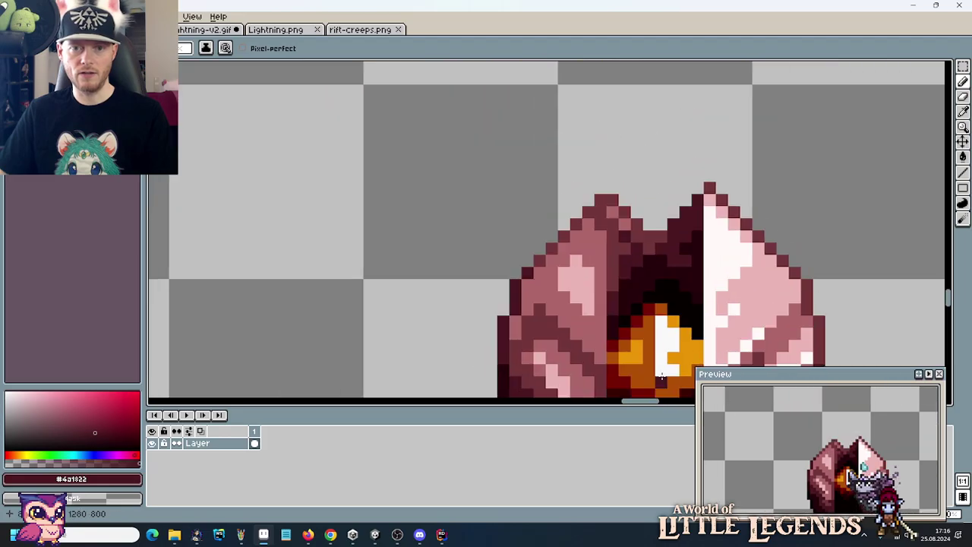
{"action": "scroll", "coordinate": [636, 319], "scroll_direction": "up", "scroll_amount": 2}
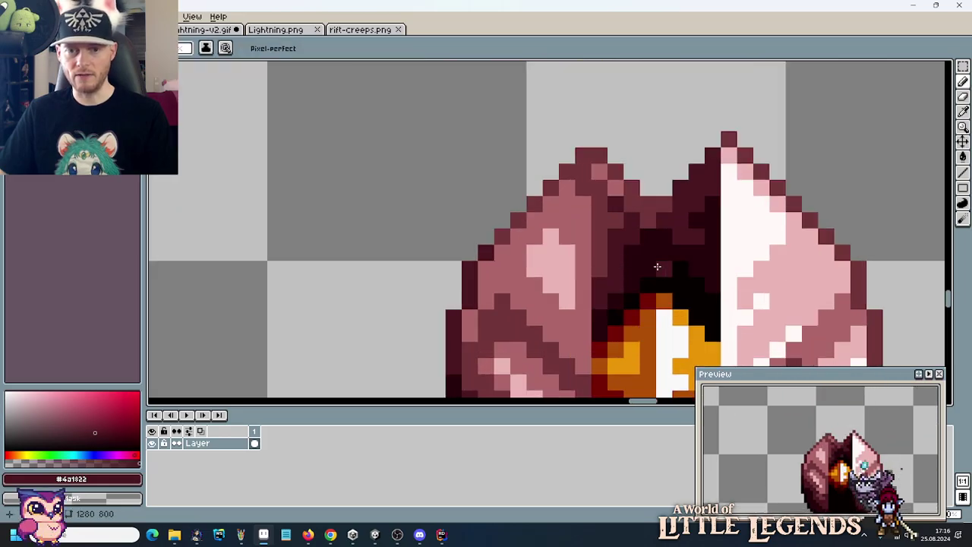
{"action": "left_click", "coordinate": [618, 251], "text": "alt"}
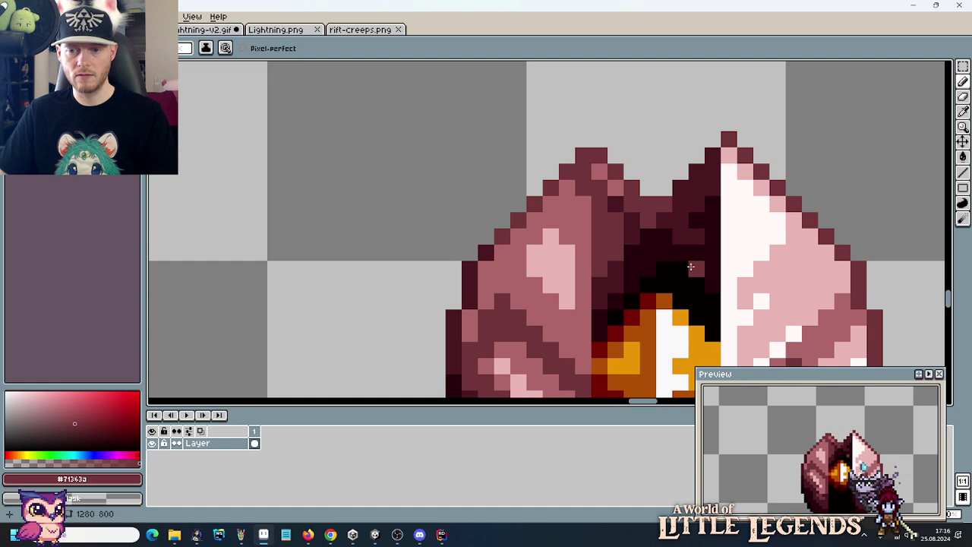
{"action": "scroll", "coordinate": [691, 266], "scroll_direction": "down", "scroll_amount": 3}
{"action": "scroll", "coordinate": [613, 260], "scroll_direction": "up", "scroll_amount": 2}
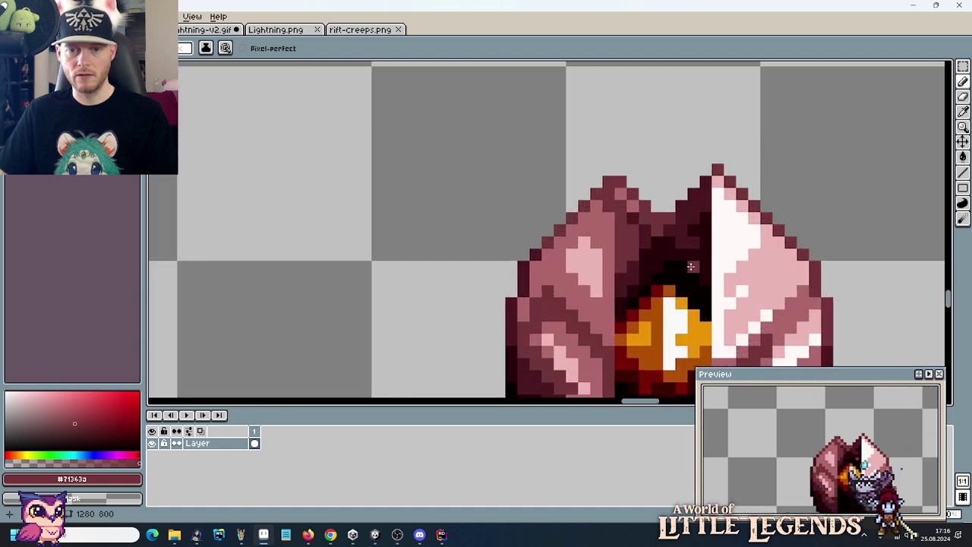
{"action": "left_click", "coordinate": [615, 225], "text": "alt"}
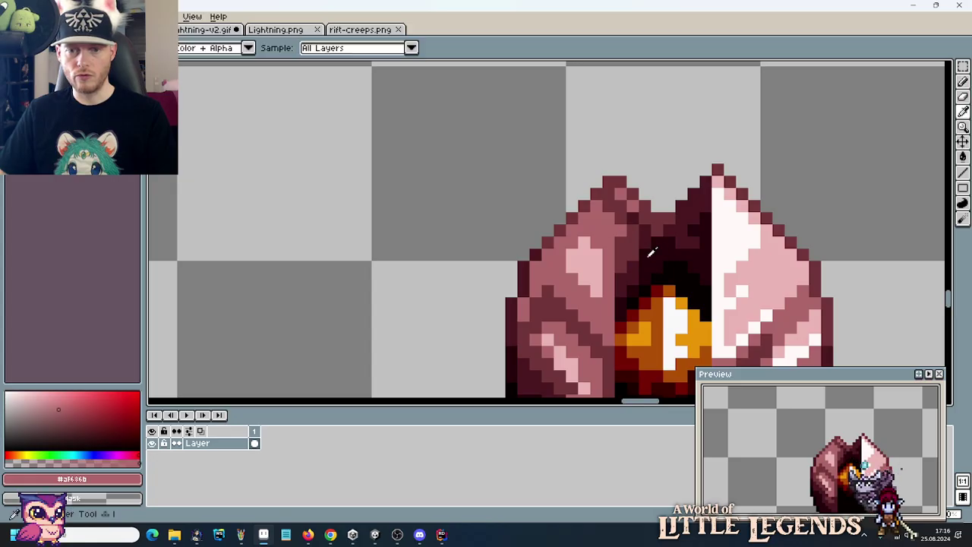
Refine the left inner wall's shadow transition above the orange core with #4a1822 and #26040b pixels.
{"action": "left_click", "coordinate": [636, 253], "text": "alt"}
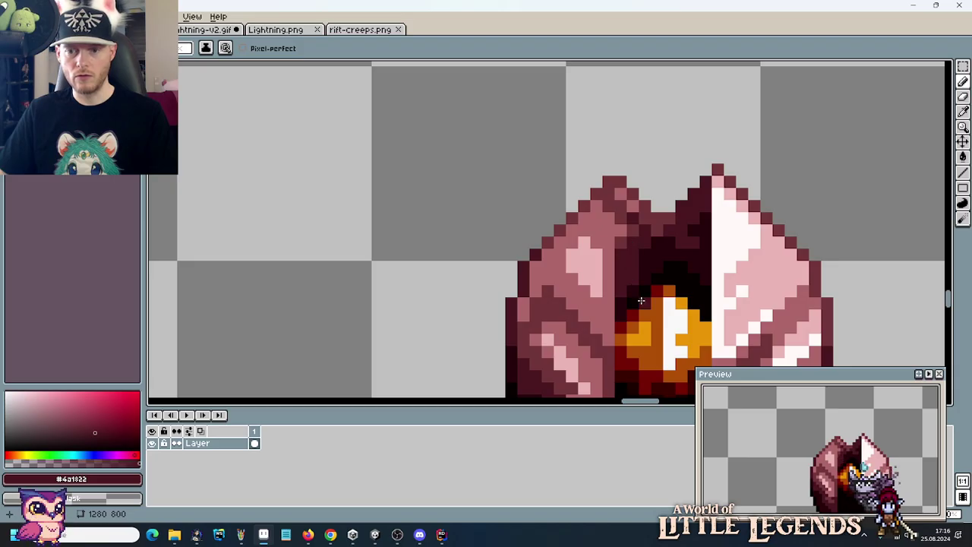
{"action": "left_click", "coordinate": [632, 241], "text": "alt"}
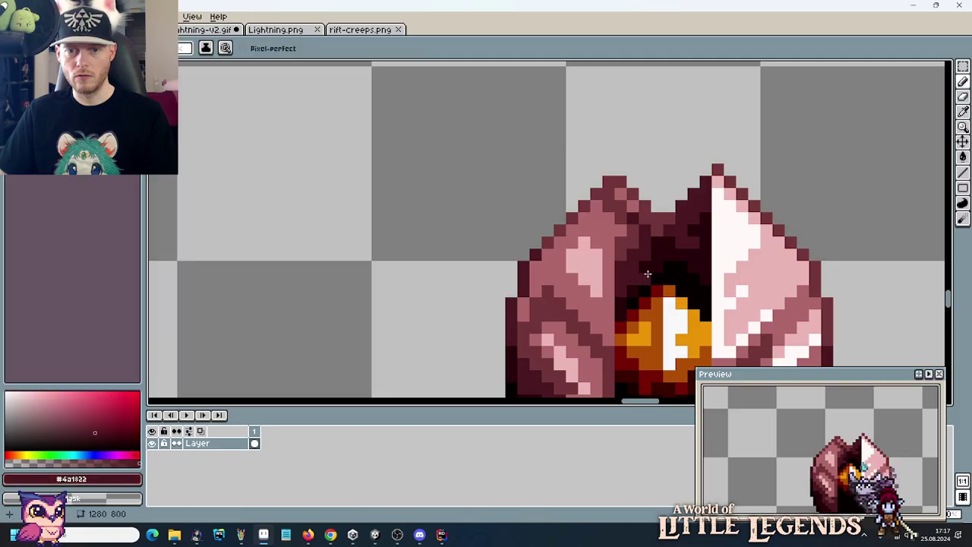
{"action": "left_click", "coordinate": [638, 282], "text": "alt"}
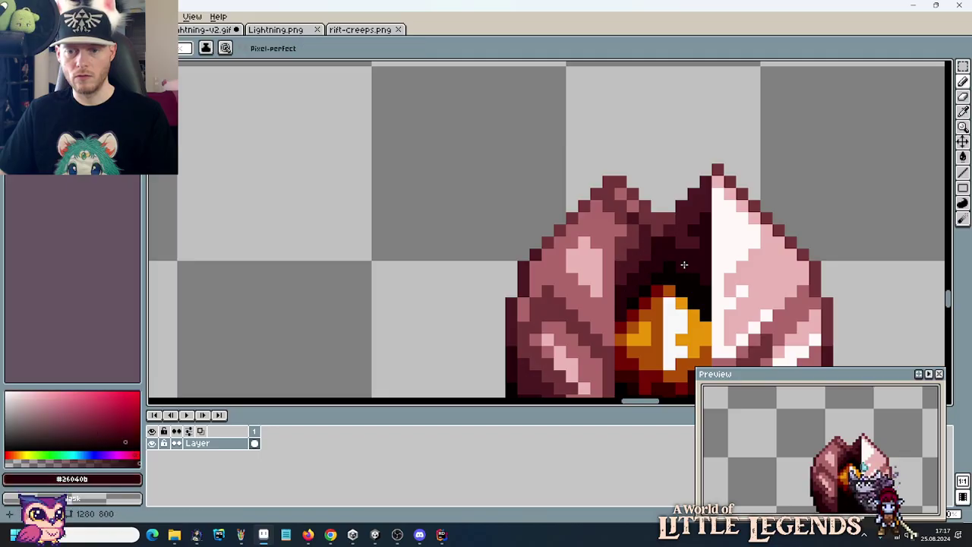
Lighten the top of the right inner wall with #71363a pixels along the edge beside the shell's tip.
{"action": "scroll", "coordinate": [684, 264], "scroll_direction": "down", "scroll_amount": 3}
{"action": "left_click_drag", "start_coordinate": [683, 264], "coordinate": [649, 226]}
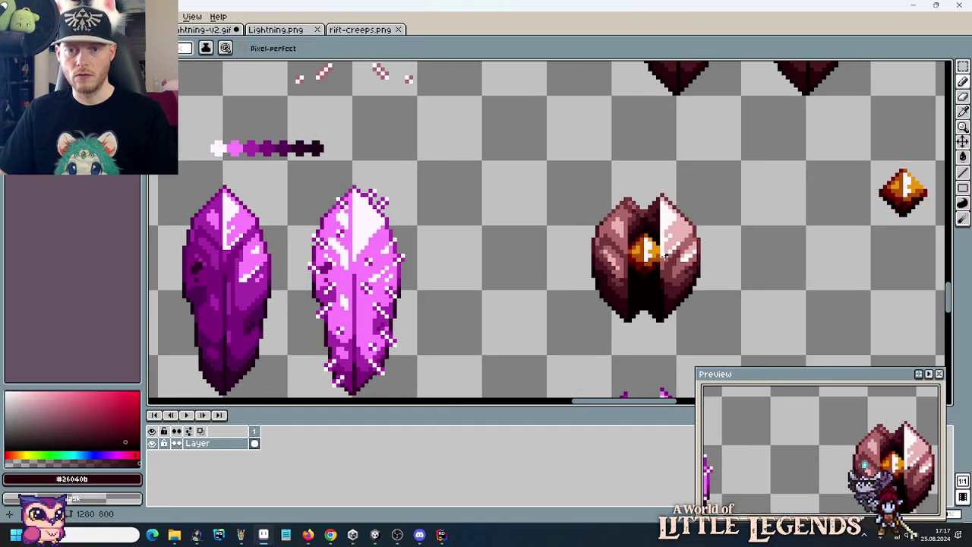
{"action": "scroll", "coordinate": [657, 237], "scroll_direction": "up", "scroll_amount": 3}
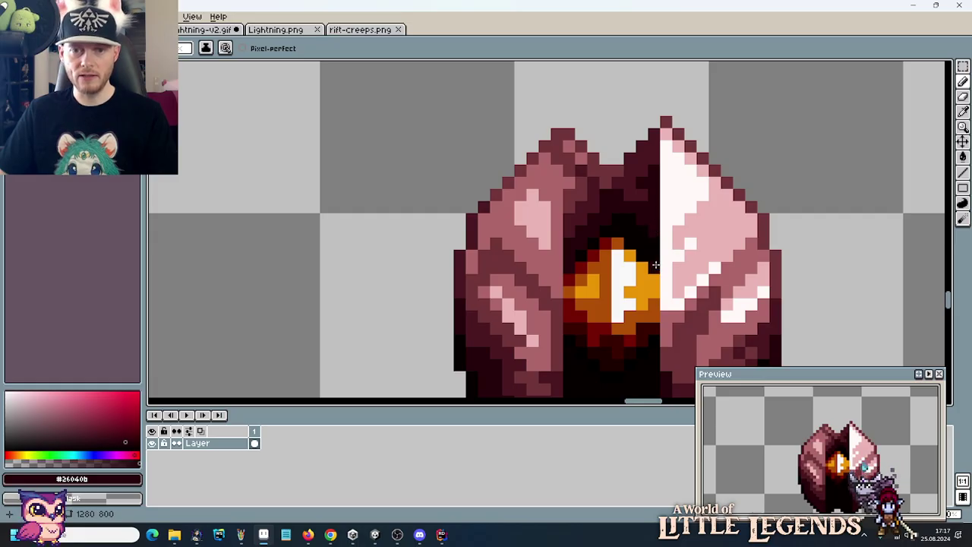
{"action": "key", "text": "i"}
{"action": "left_click", "coordinate": [649, 160]}
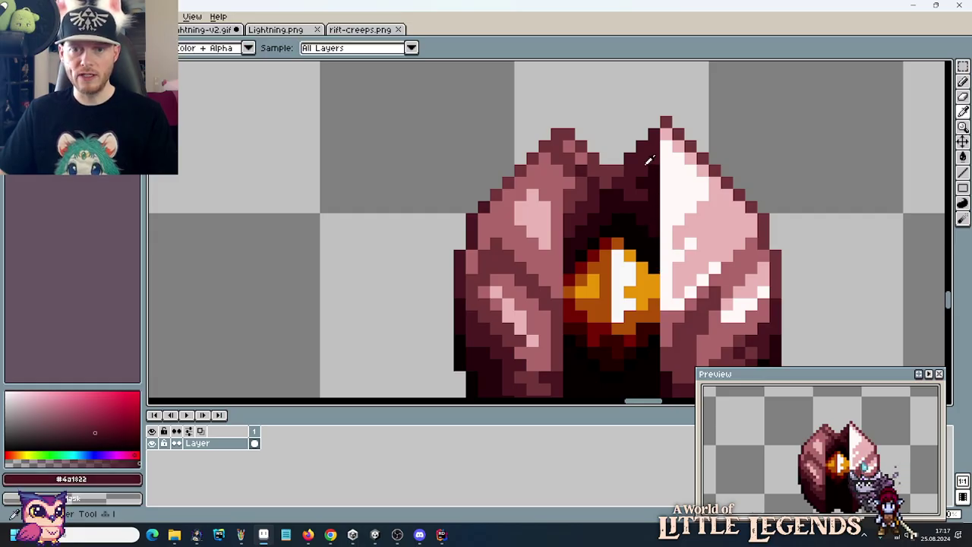
{"action": "left_click", "coordinate": [652, 155]}
{"action": "key", "text": "b"}
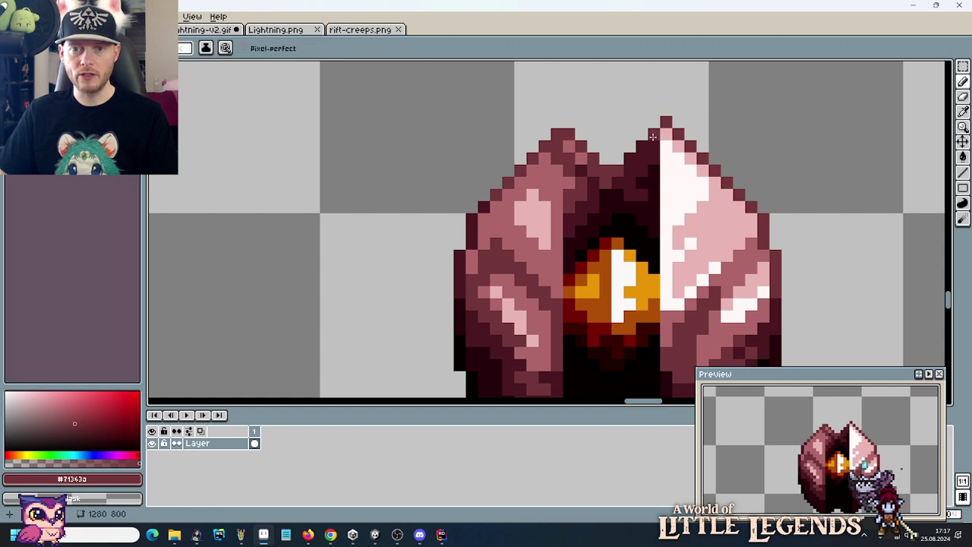
{"action": "mouse_move", "coordinate": [653, 136]}
{"action": "left_mouse_down"}
{"action": "mouse_move", "coordinate": [651, 167]}
{"action": "mouse_move", "coordinate": [642, 144]}
{"action": "mouse_move", "coordinate": [644, 156]}
{"action": "left_mouse_up"}
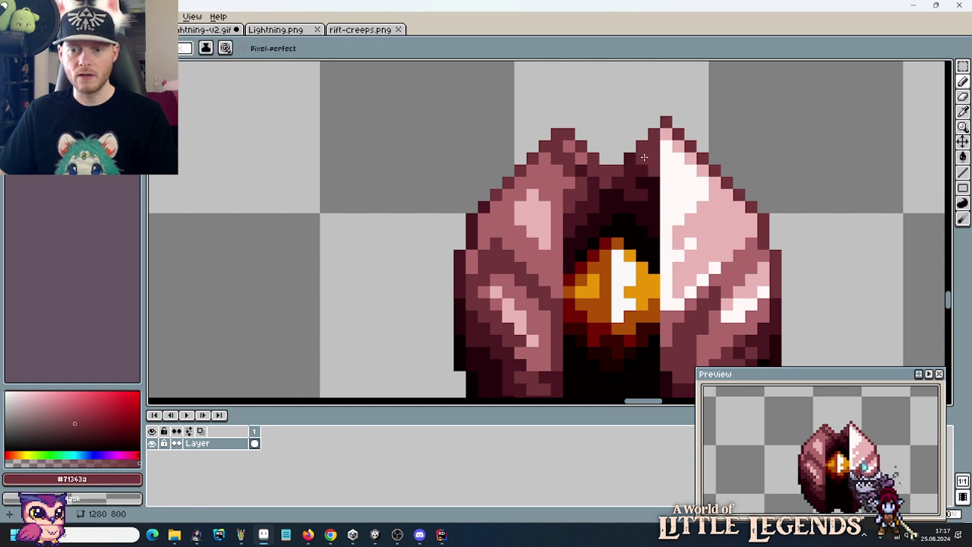
Add #eab5b5 highlight pixels on the inner edge just below the right shell's tip.
{"action": "key", "text": "i"}
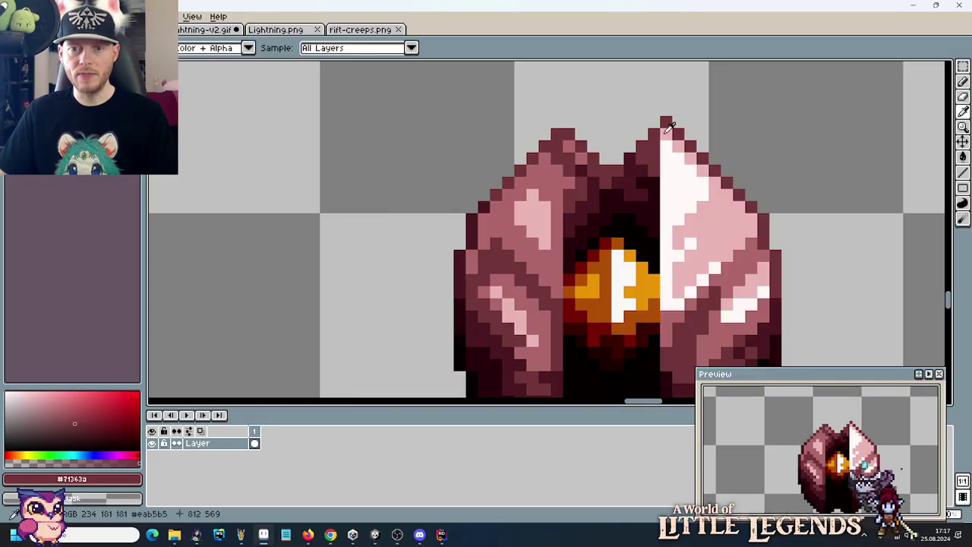
{"action": "left_click", "coordinate": [666, 131]}
{"action": "key", "text": "b"}
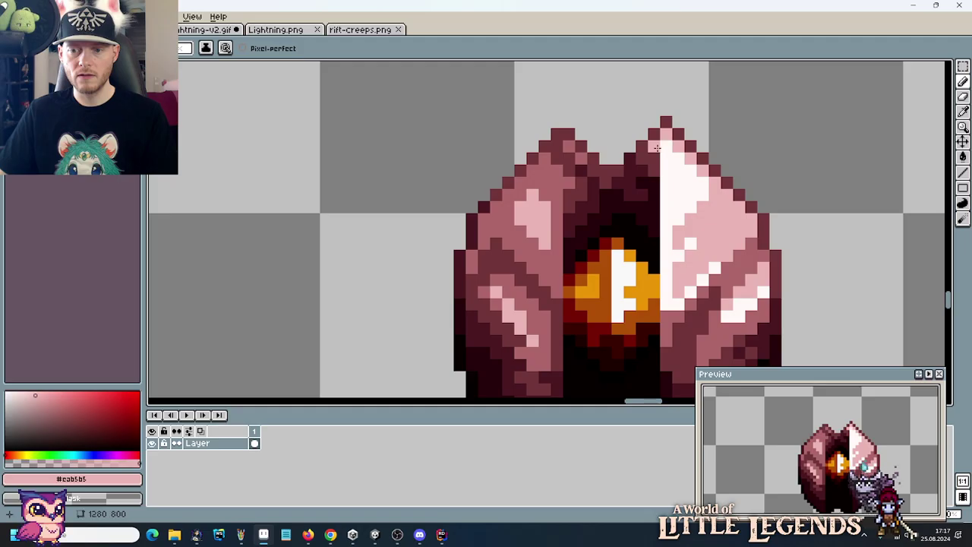
{"action": "key", "text": "i"}
{"action": "key", "text": "b"}
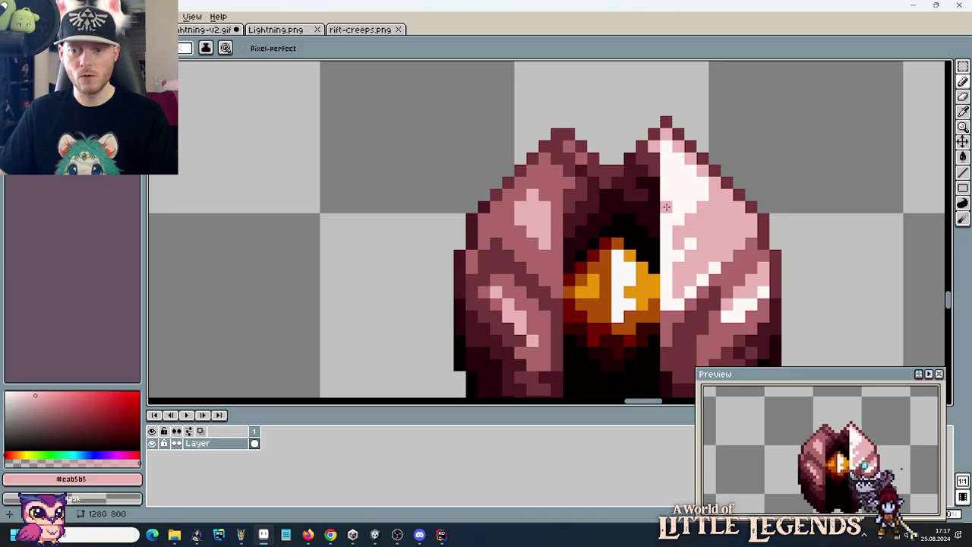
Extend the #71363a shading down the upper right inner wall beside the white shell face.
{"action": "key", "text": "i"}
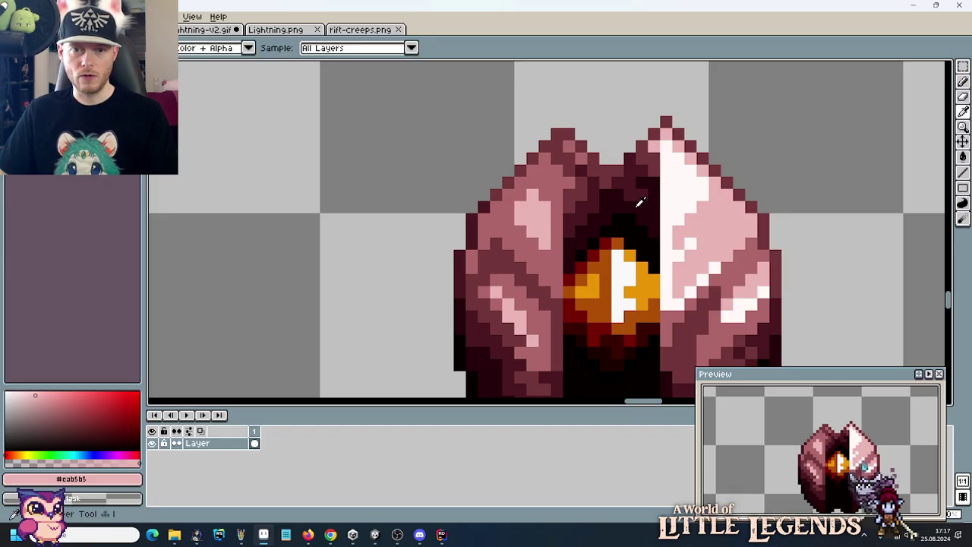
{"action": "left_click", "coordinate": [645, 176]}
{"action": "key", "text": "b"}
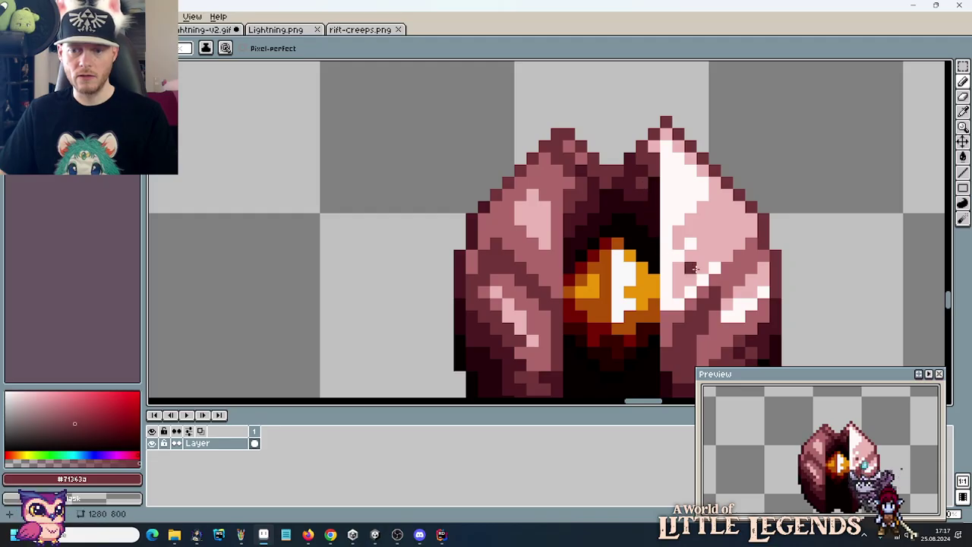
{"action": "scroll", "coordinate": [645, 241], "scroll_direction": "down", "scroll_amount": 1}
{"action": "scroll", "coordinate": [644, 241], "scroll_direction": "down", "scroll_amount": 2}
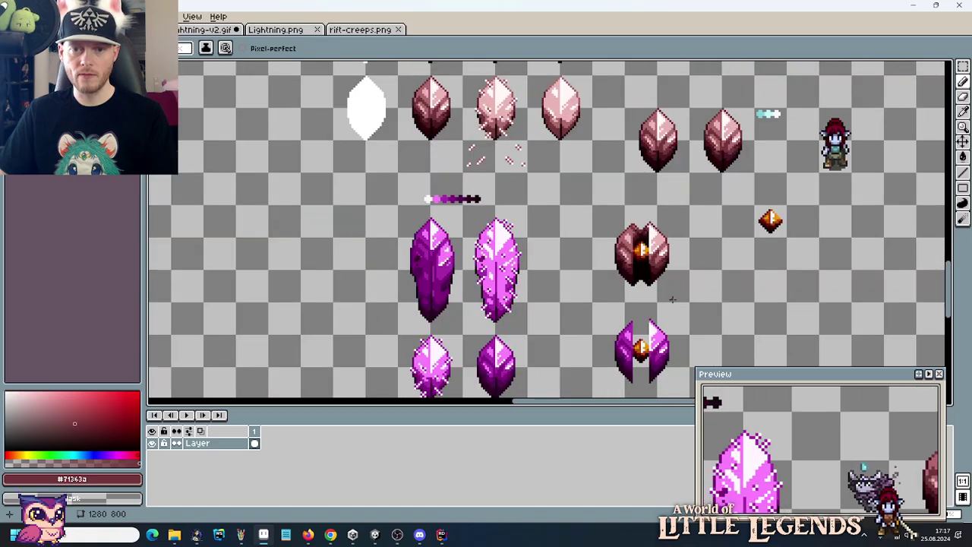
Shade the lower left inner wall near the bottom notch with #26040b and accent its middle with #4a1822 pixels.
{"action": "scroll", "coordinate": [661, 295], "scroll_direction": "up", "scroll_amount": 3}
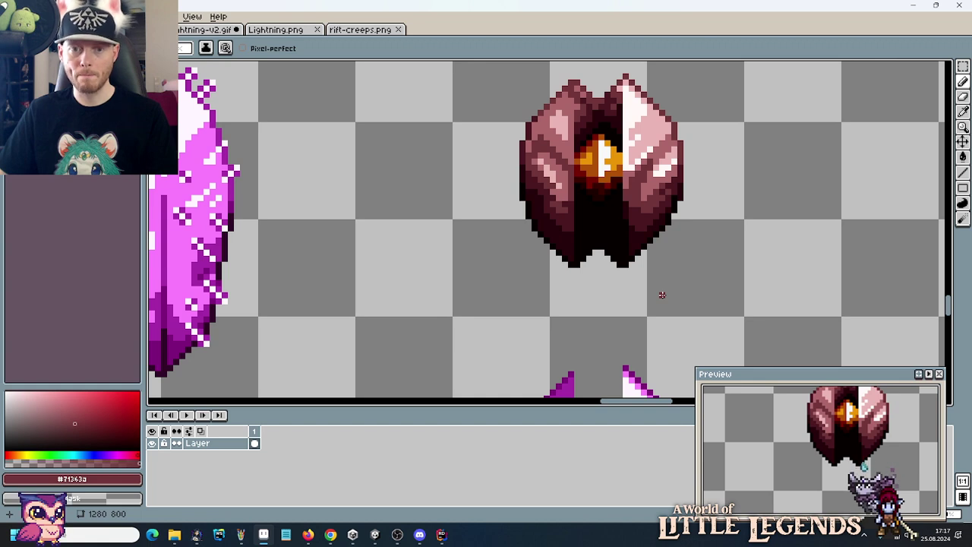
{"action": "scroll", "coordinate": [661, 295], "scroll_direction": "up", "scroll_amount": 3}
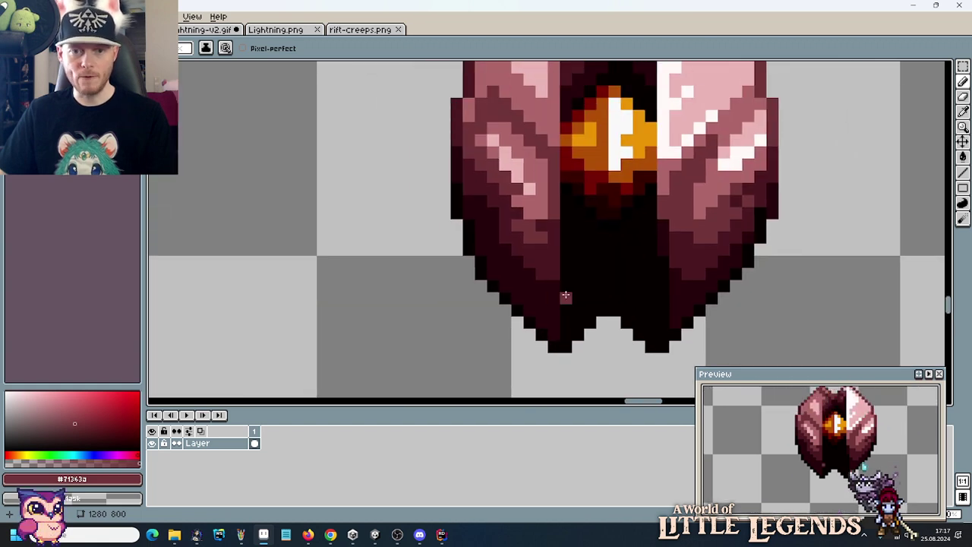
{"action": "left_click", "coordinate": [566, 296], "text": "alt"}
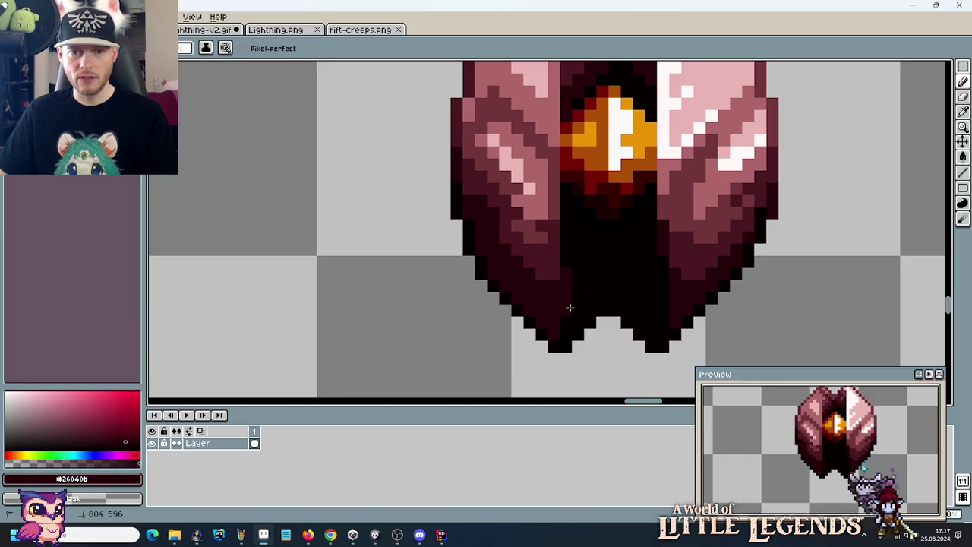
{"action": "mouse_move", "coordinate": [570, 307]}
{"action": "left_mouse_down"}
{"action": "mouse_move", "coordinate": [577, 265]}
{"action": "mouse_move", "coordinate": [586, 298]}
{"action": "mouse_move", "coordinate": [596, 282]}
{"action": "mouse_move", "coordinate": [587, 320]}
{"action": "left_mouse_up"}
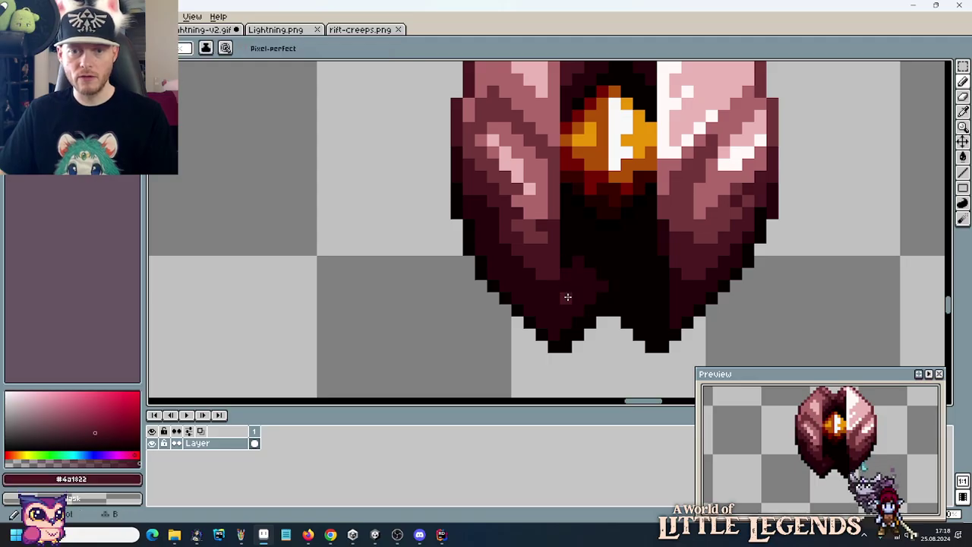
{"action": "left_click", "coordinate": [564, 299], "text": "alt"}
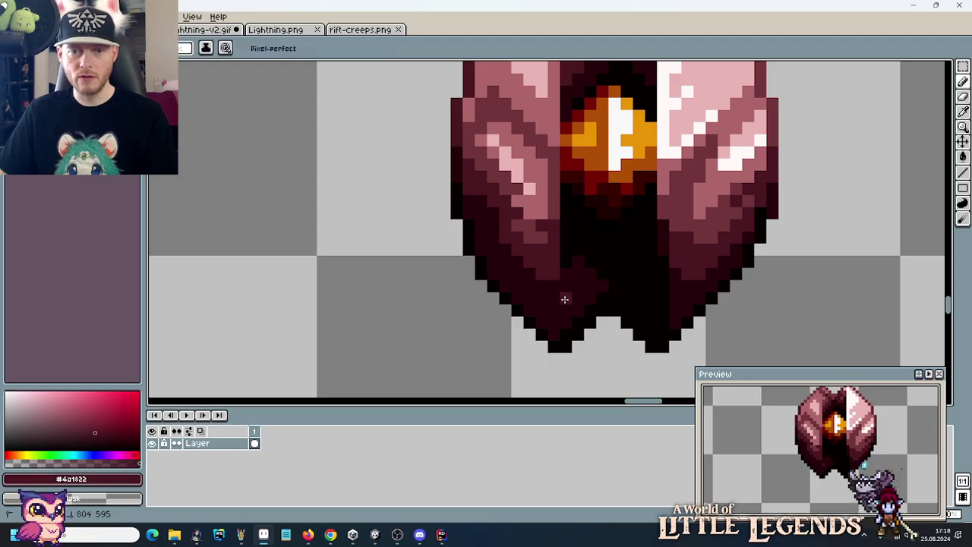
{"action": "left_click", "coordinate": [590, 263]}
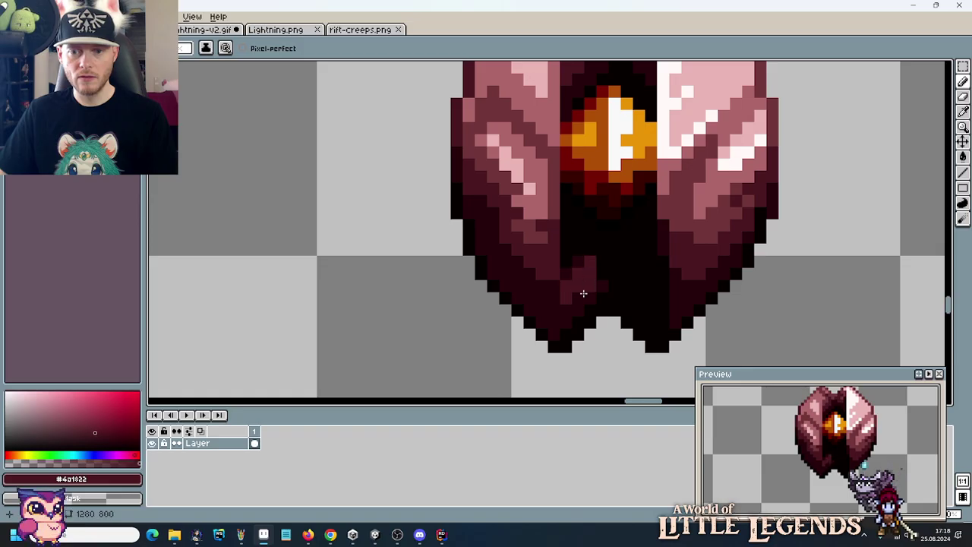
{"action": "key", "text": "alt"}
{"action": "left_click", "coordinate": [568, 276], "text": "alt"}
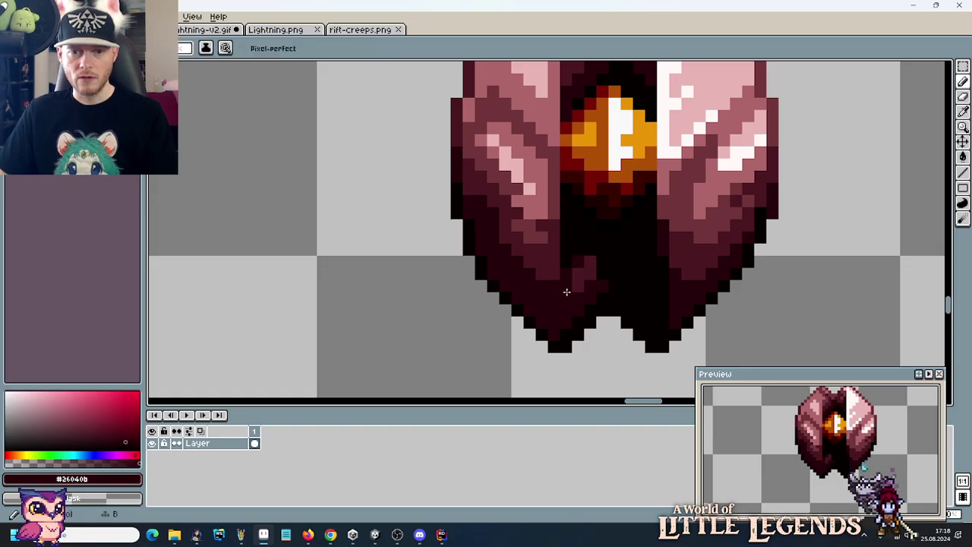
Continue the lower left inner wall's #26040b shading up beneath the orange core and refine it with #060000 and #4a1822.
{"action": "key", "text": "alt"}
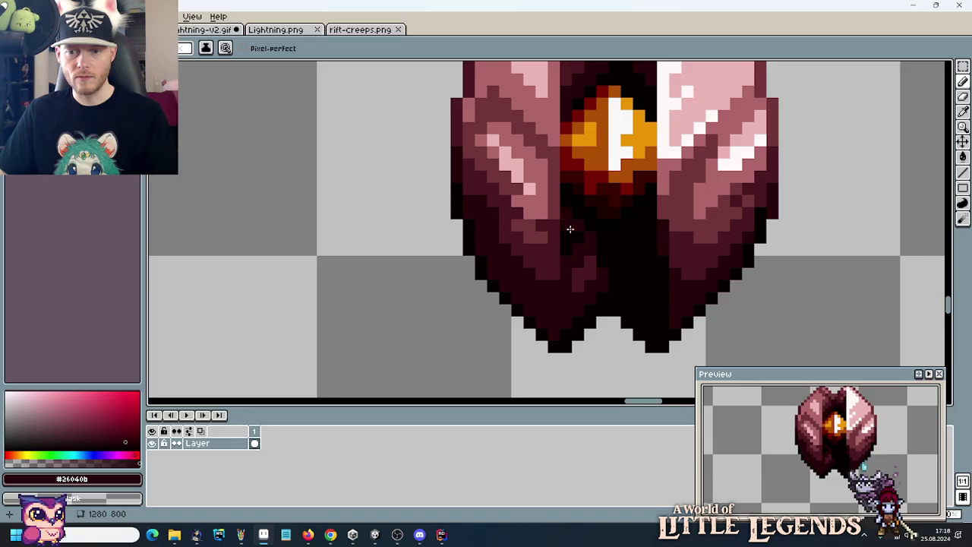
{"action": "left_click", "coordinate": [577, 254], "text": "alt"}
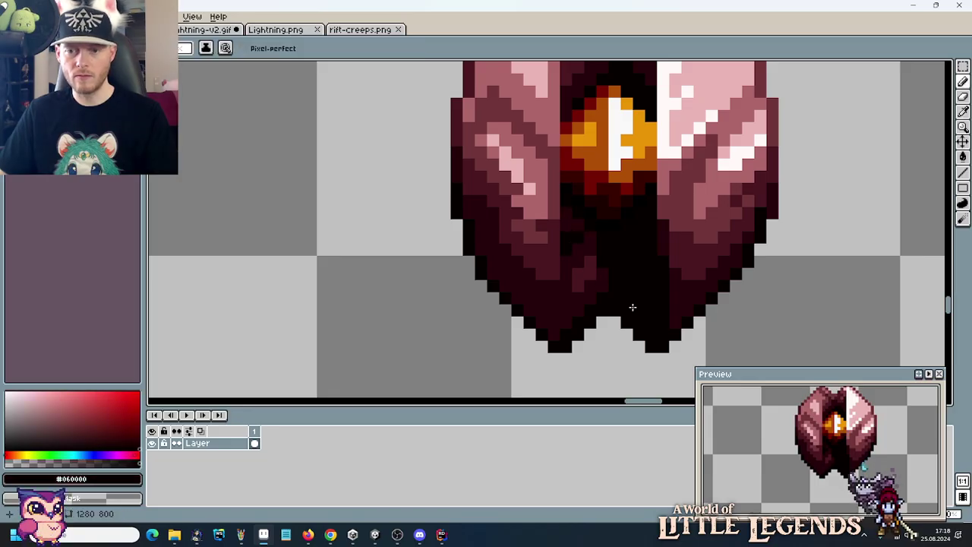
{"action": "left_click", "coordinate": [561, 219], "text": "alt"}
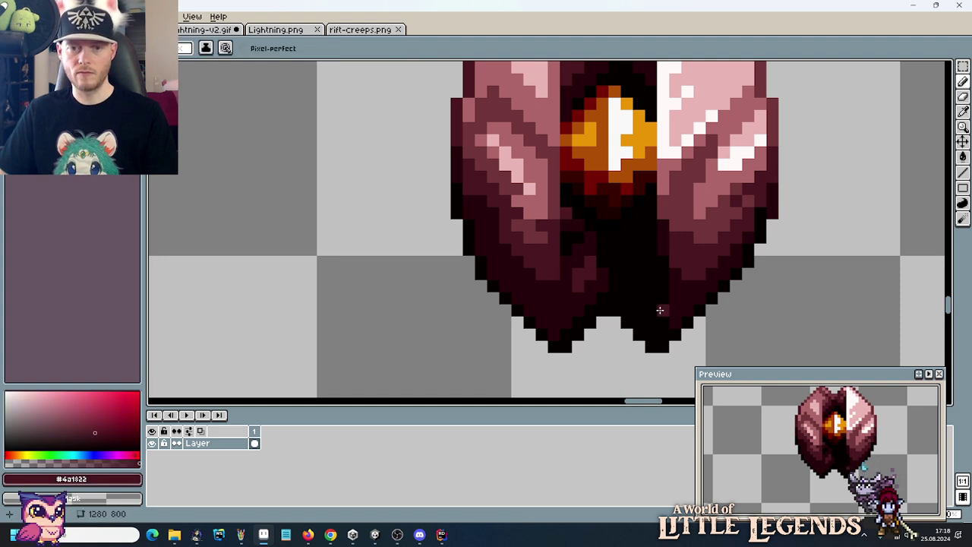
Shade the lower right inner wall below the core with #26040b and add #4a1822 accent pixels.
{"action": "left_click", "coordinate": [674, 289], "text": "alt"}
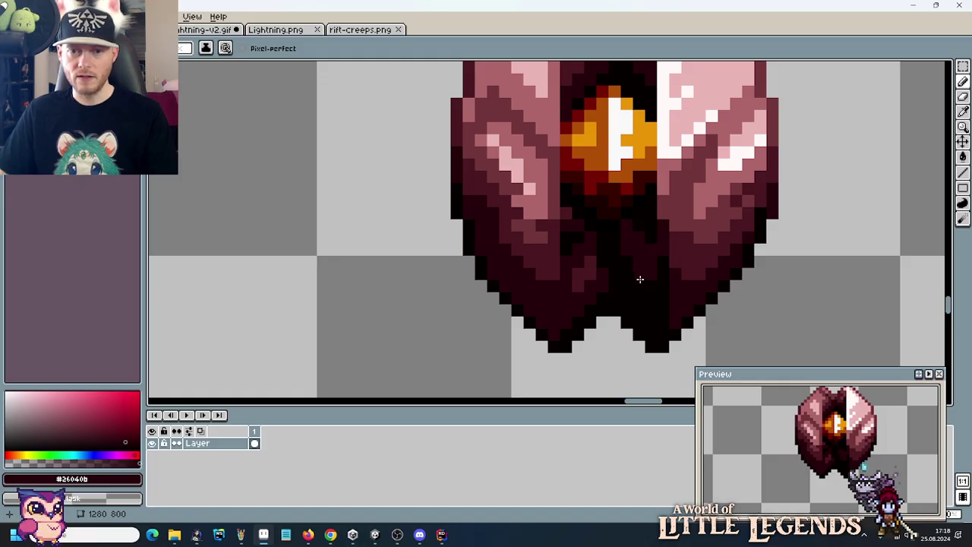
{"action": "left_click", "coordinate": [638, 244], "text": "alt"}
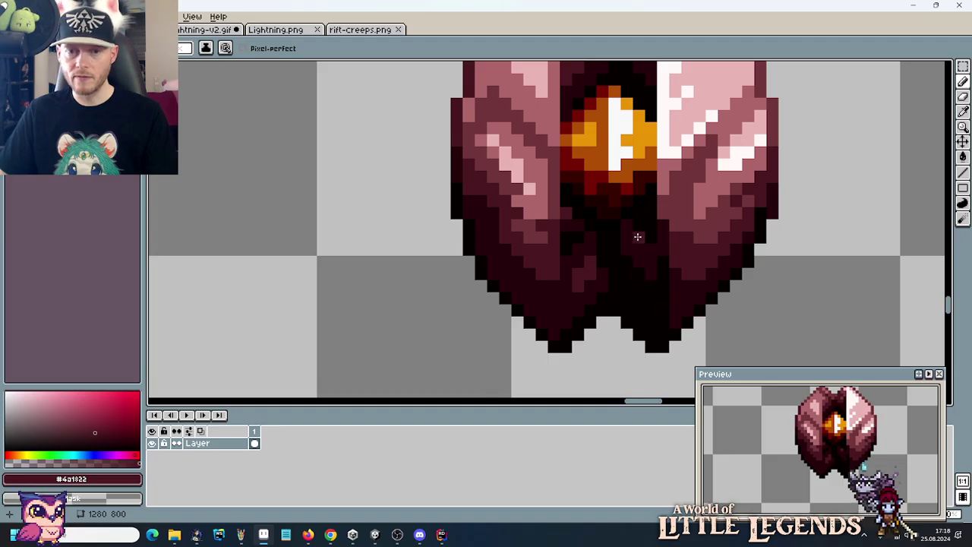
{"action": "scroll", "coordinate": [648, 249], "scroll_direction": "down", "scroll_amount": 5}
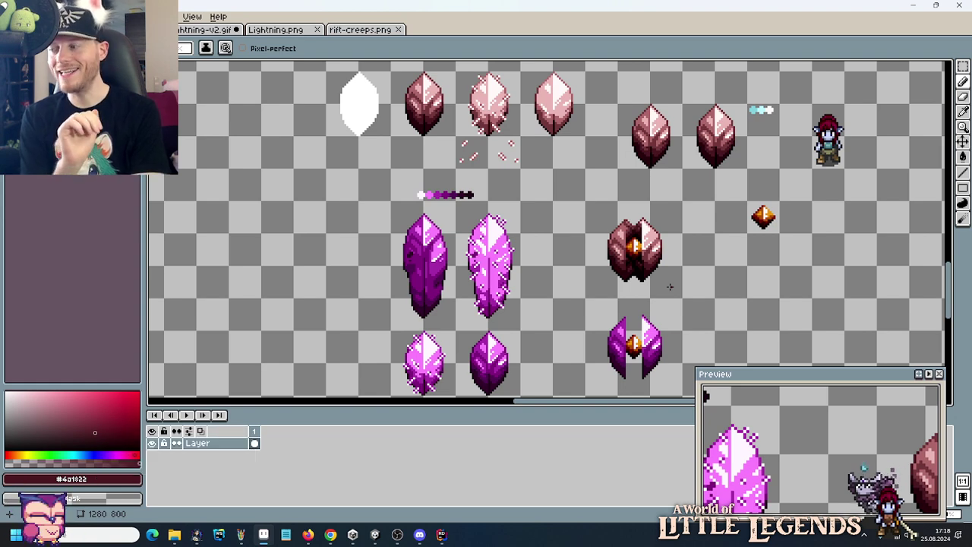
Measure the cavity areas below and above the orange core with rectangular selections.
{"action": "key", "text": "m"}
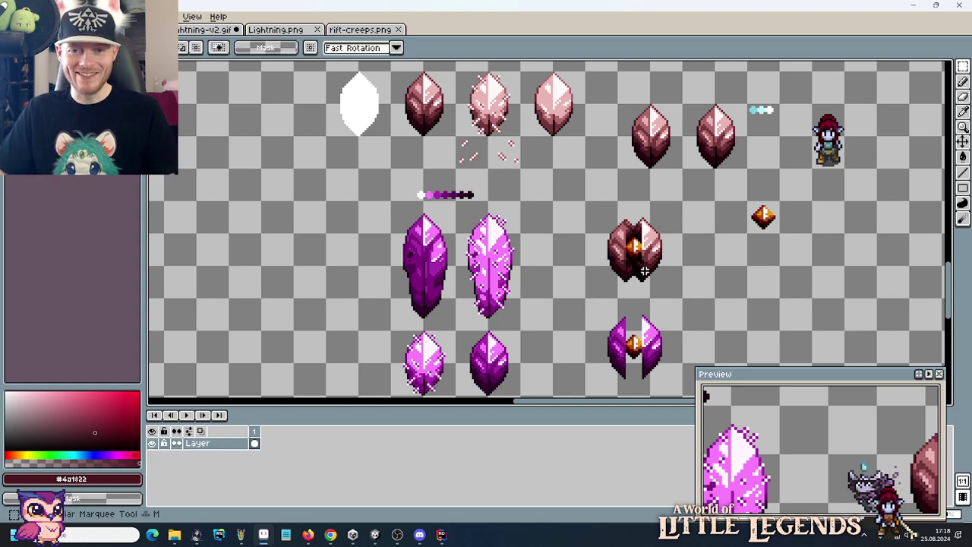
{"action": "scroll", "coordinate": [669, 286], "scroll_direction": "up", "scroll_amount": 2}
{"action": "scroll", "coordinate": [632, 294], "scroll_direction": "up", "scroll_amount": 3}
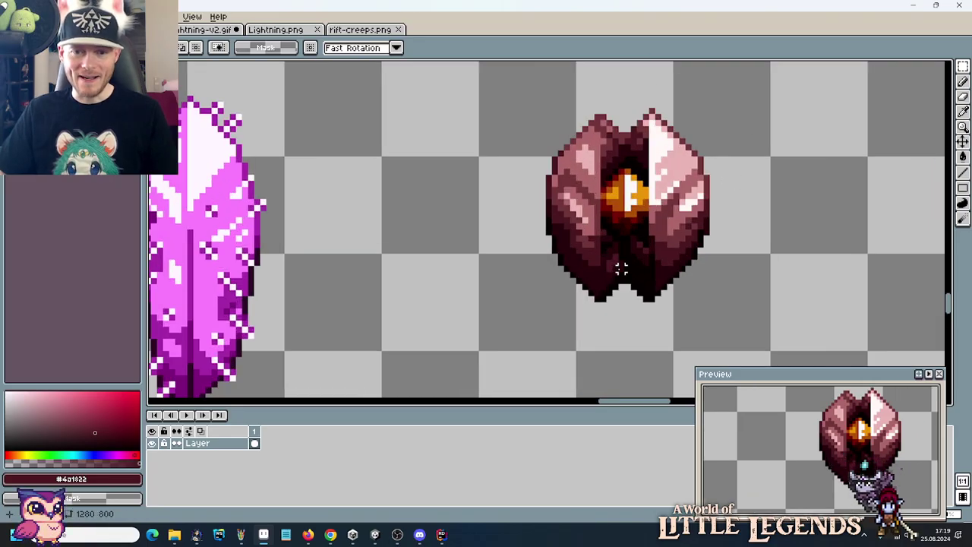
{"action": "left_click_drag", "start_coordinate": [607, 204], "coordinate": [653, 299]}
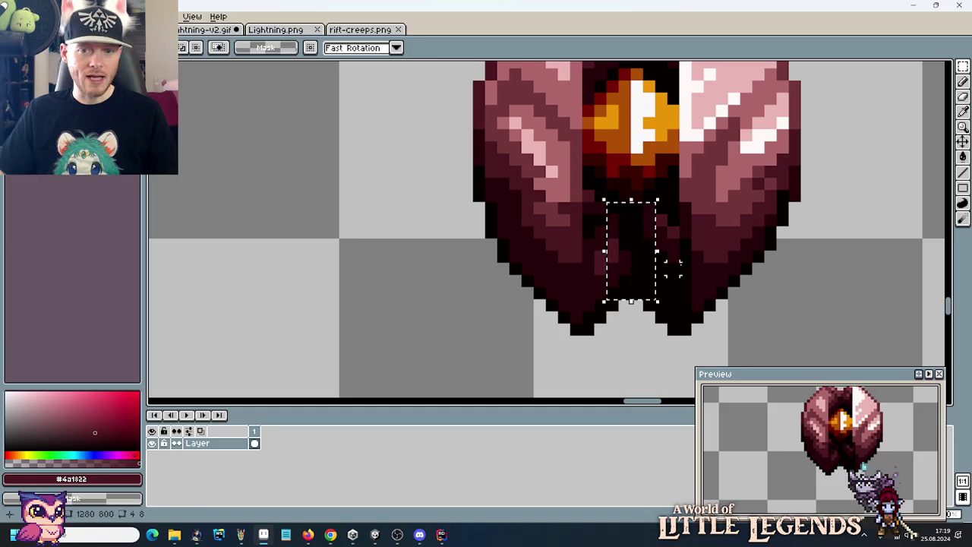
{"action": "scroll", "coordinate": [642, 228], "scroll_direction": "up", "scroll_amount": 3}
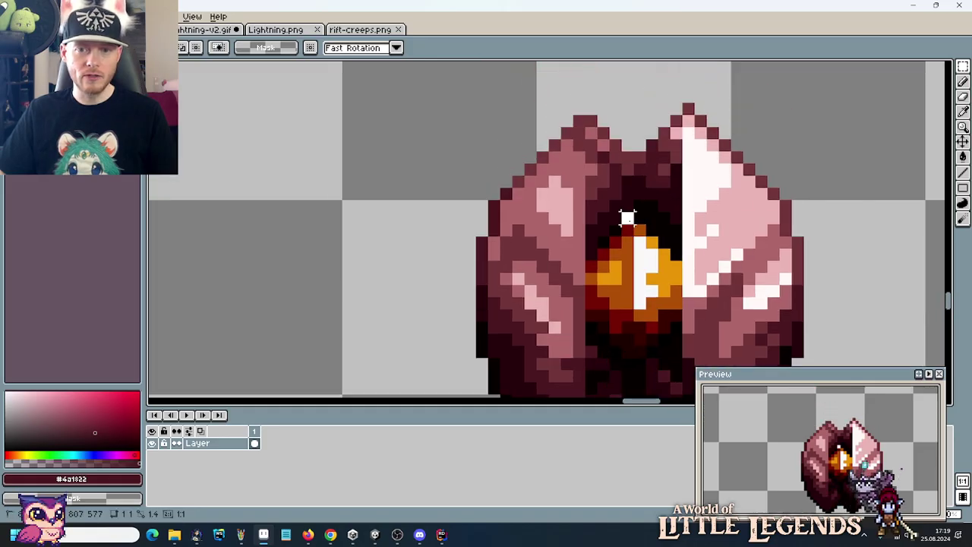
{"action": "left_click_drag", "start_coordinate": [623, 225], "coordinate": [670, 156]}
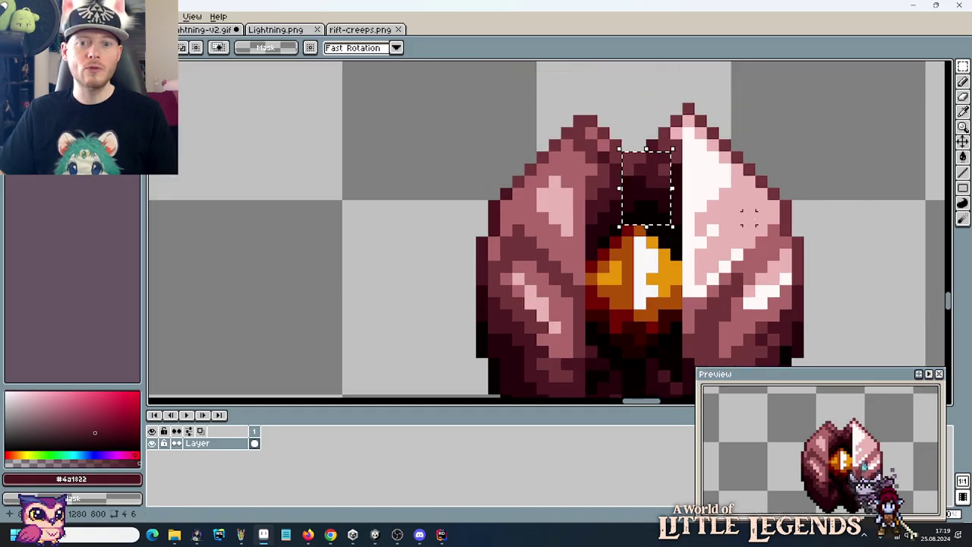
Try to place a copy of the red split-shell crystal's 48×48 area beside the original at position 816, 560.
{"action": "scroll", "coordinate": [741, 291], "scroll_direction": "down", "scroll_amount": 2}
{"action": "left_click_drag", "start_coordinate": [752, 258], "coordinate": [464, 215]}
{"action": "left_click_drag", "start_coordinate": [538, 345], "coordinate": [336, 147]}
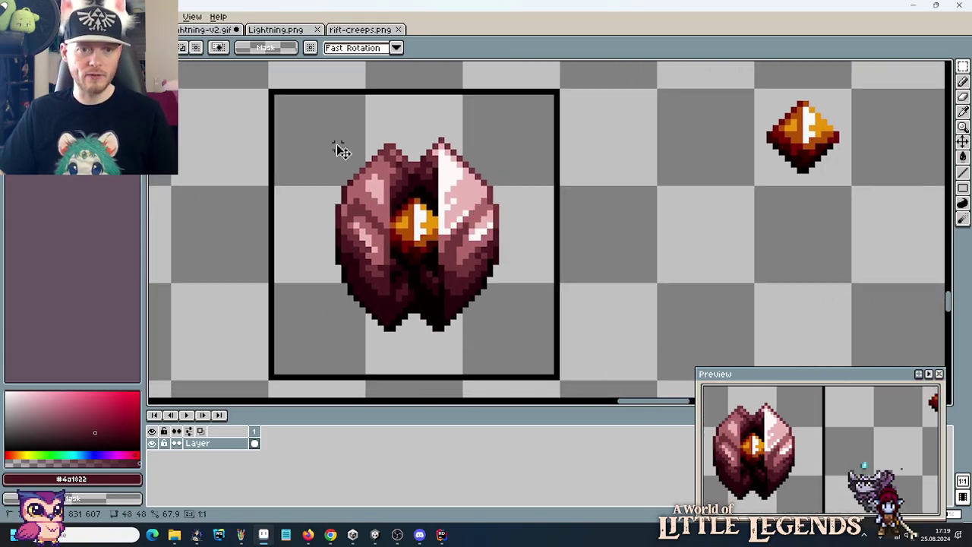
{"action": "left_click_drag", "start_coordinate": [428, 213], "coordinate": [562, 219]}
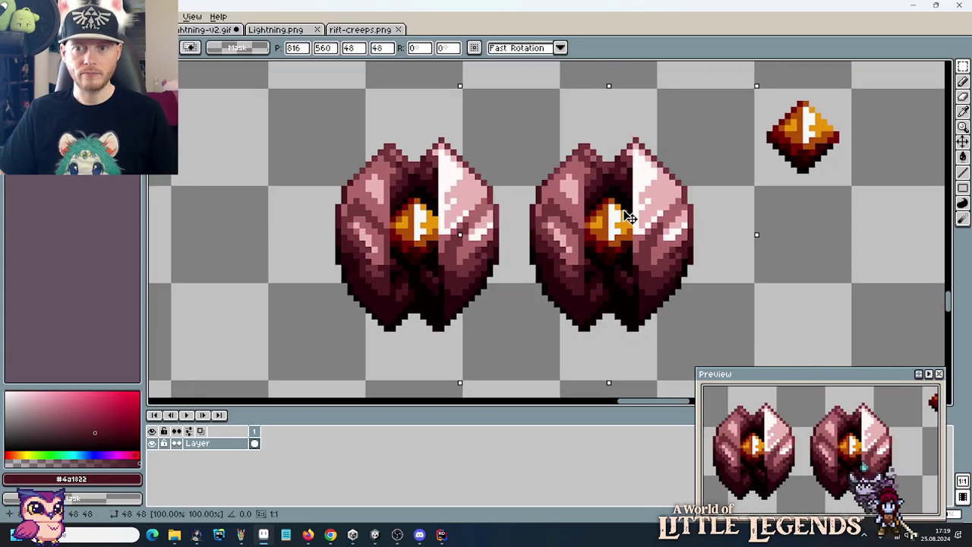
{"action": "left_click_drag", "start_coordinate": [629, 216], "coordinate": [650, 217]}
{"action": "key", "text": "ctrl+z"}
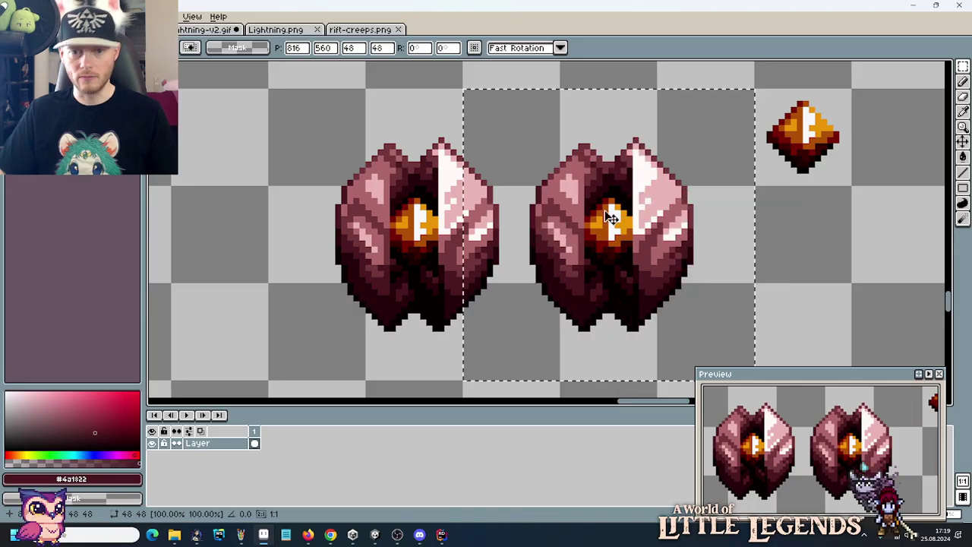
{"action": "key", "text": "ctrl+z"}
Select the 48×48 area around the red split-shell crystal and shift it 8 pixels to the left.
{"action": "scroll", "coordinate": [600, 213], "scroll_direction": "down", "scroll_amount": 1}
{"action": "left_click_drag", "start_coordinate": [536, 293], "coordinate": [412, 160]}
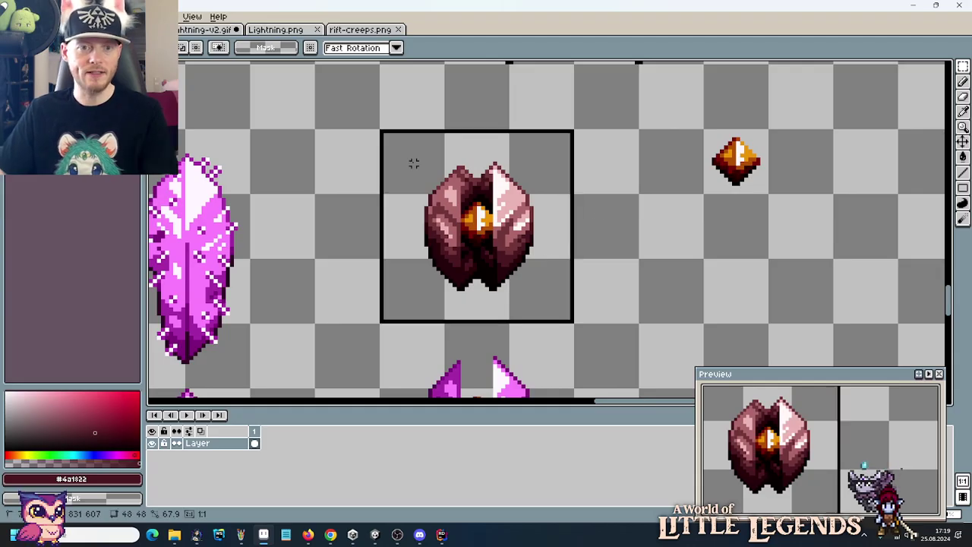
{"action": "scroll", "coordinate": [582, 215], "scroll_direction": "down", "scroll_amount": 1}
{"action": "scroll", "coordinate": [583, 214], "scroll_direction": "up", "scroll_amount": 1}
{"action": "key", "text": "Left"}
{"action": "key", "text": "Left"}
{"action": "key", "text": "Left"}
{"action": "key", "text": "Left"}
{"action": "key", "text": "Left"}
{"action": "key", "text": "Left"}
{"action": "key", "text": "Left"}
{"action": "key", "text": "Left"}
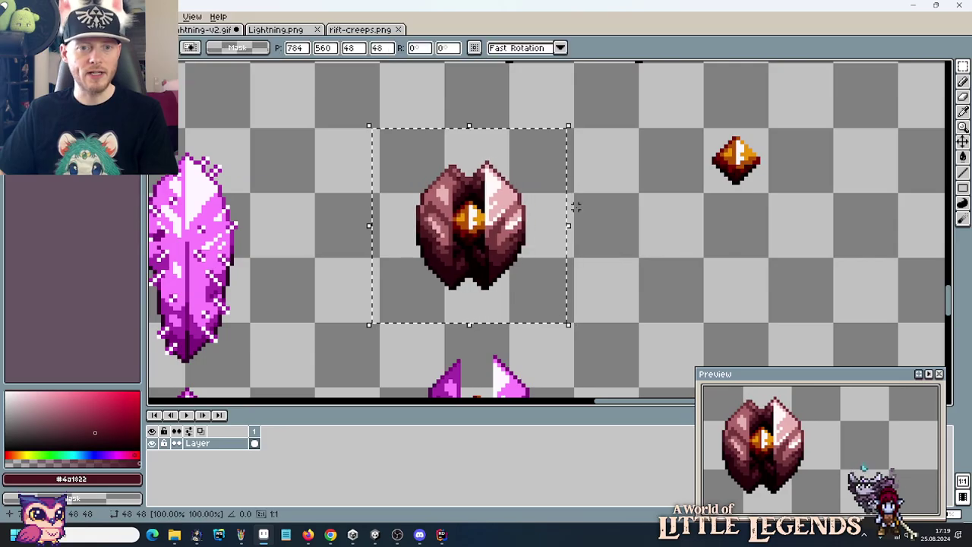
{"action": "left_click", "coordinate": [577, 207]}
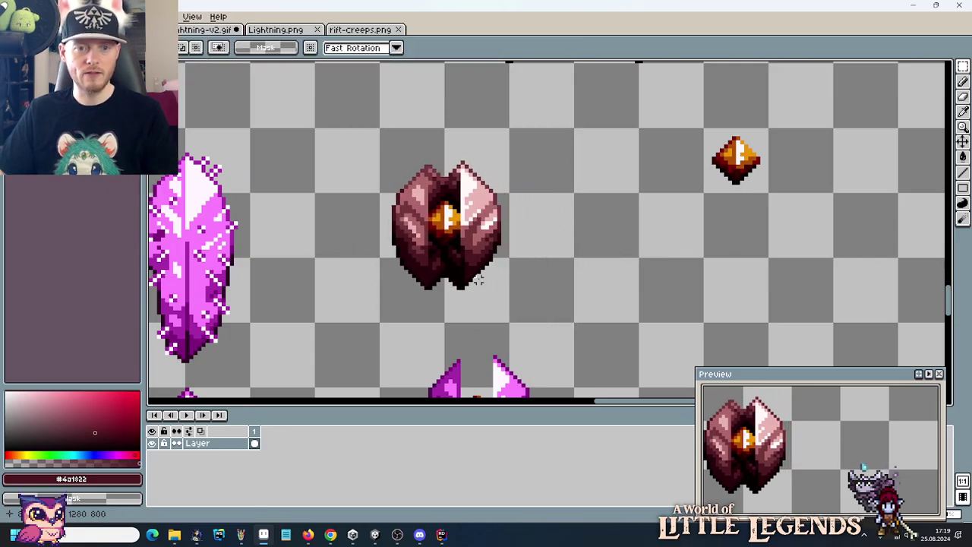
Copy the red split-shell crystal's 32×48 area and place the duplicate beside the original at position 816, 560.
{"action": "mouse_move", "coordinate": [505, 315]}
{"action": "left_mouse_down"}
{"action": "mouse_move", "coordinate": [449, 199]}
{"action": "mouse_move", "coordinate": [387, 132]}
{"action": "left_mouse_up"}
{"action": "mouse_move", "coordinate": [418, 194]}
{"action": "left_mouse_down"}
{"action": "mouse_move", "coordinate": [524, 244]}
{"action": "mouse_move", "coordinate": [589, 245]}
{"action": "left_mouse_up"}
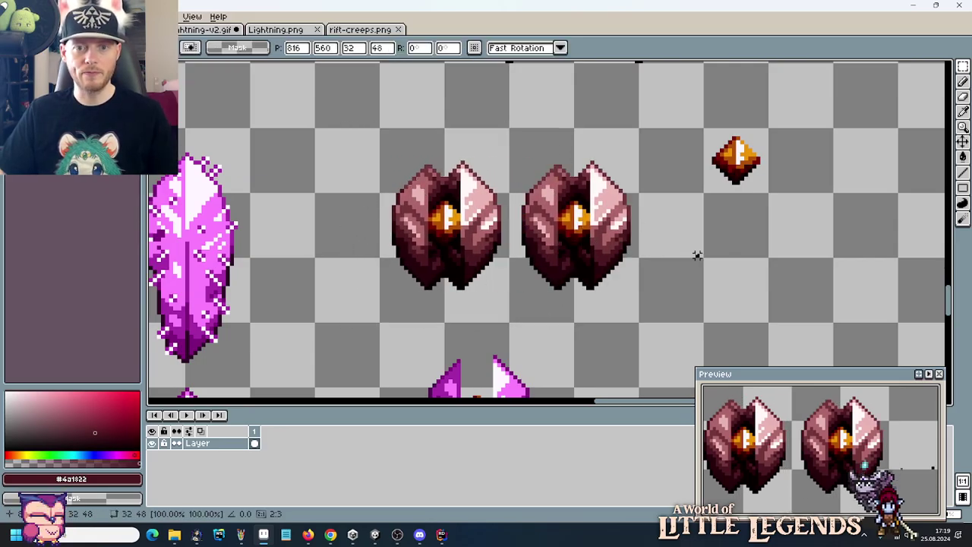
{"action": "left_click", "coordinate": [696, 256]}
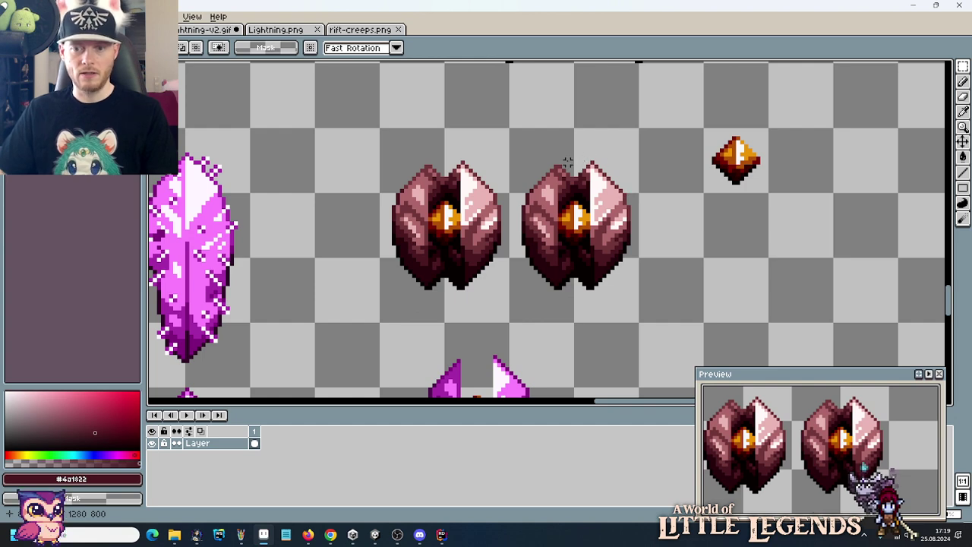
Lasso the orange core with its dark surround in the duplicated crystal and shift it down 1 pixel.
{"action": "scroll", "coordinate": [568, 163], "scroll_direction": "up", "scroll_amount": 3}
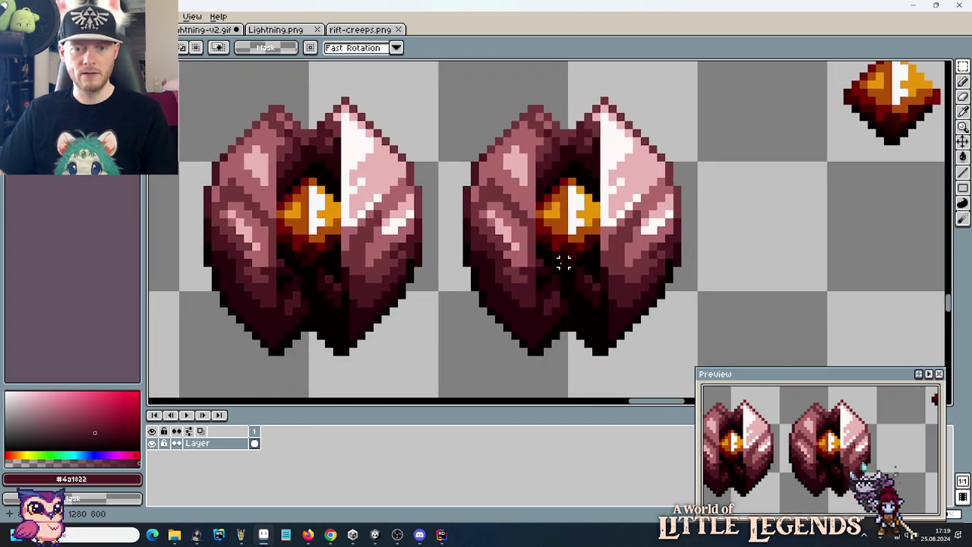
{"action": "scroll", "coordinate": [563, 261], "scroll_direction": "up", "scroll_amount": 2}
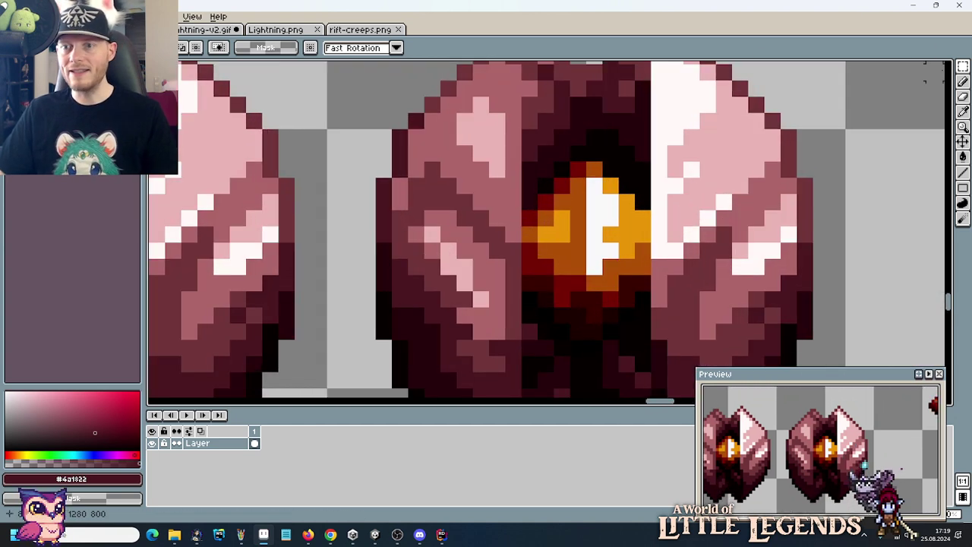
{"action": "left_click", "coordinate": [962, 67]}
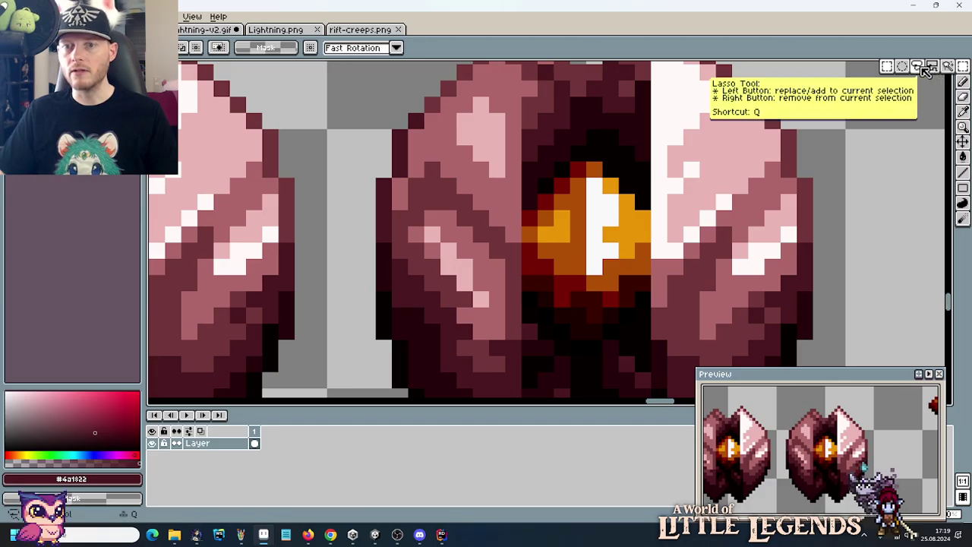
{"action": "left_click", "coordinate": [921, 67]}
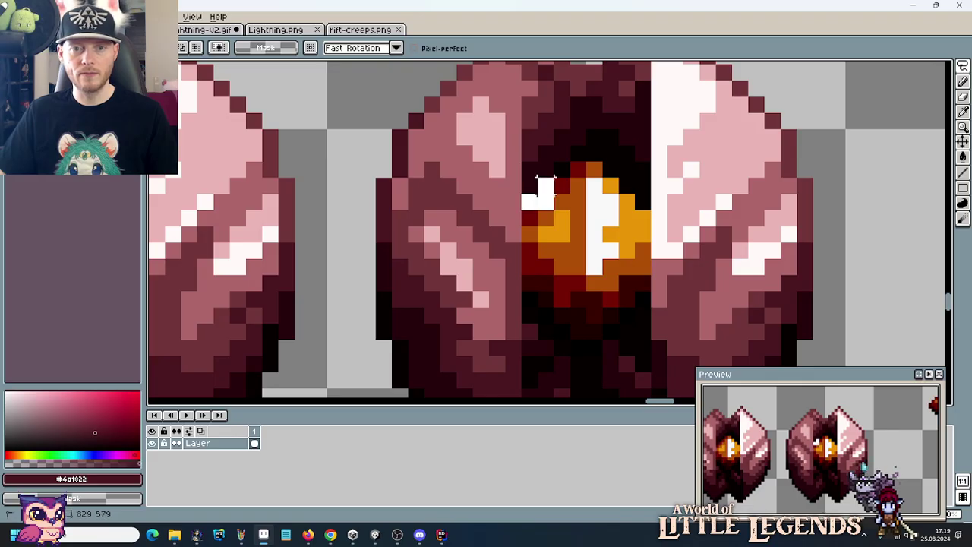
{"action": "mouse_move", "coordinate": [545, 186]}
{"action": "left_mouse_down"}
{"action": "mouse_move", "coordinate": [577, 152]}
{"action": "mouse_move", "coordinate": [612, 152]}
{"action": "mouse_move", "coordinate": [631, 169]}
{"action": "mouse_move", "coordinate": [643, 182]}
{"action": "mouse_move", "coordinate": [643, 300]}
{"action": "mouse_move", "coordinate": [622, 328]}
{"action": "mouse_move", "coordinate": [590, 330]}
{"action": "mouse_move", "coordinate": [591, 345]}
{"action": "mouse_move", "coordinate": [574, 346]}
{"action": "mouse_move", "coordinate": [524, 300]}
{"action": "left_mouse_up"}
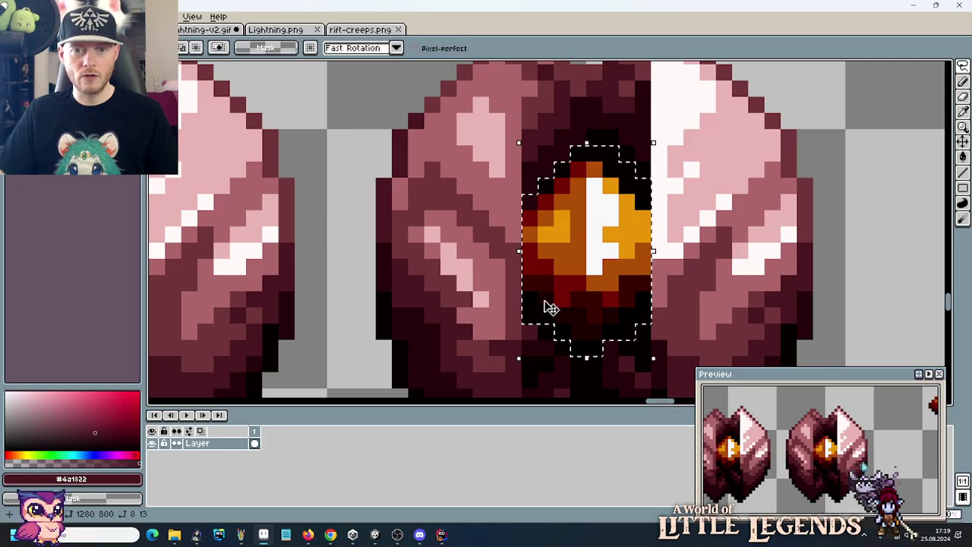
{"action": "key", "text": "Down"}
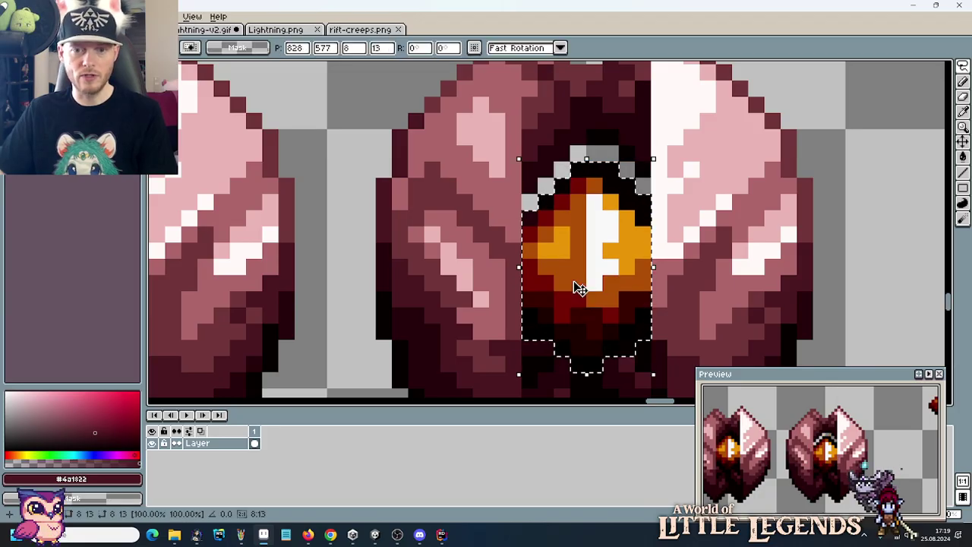
{"action": "left_click", "coordinate": [691, 270]}
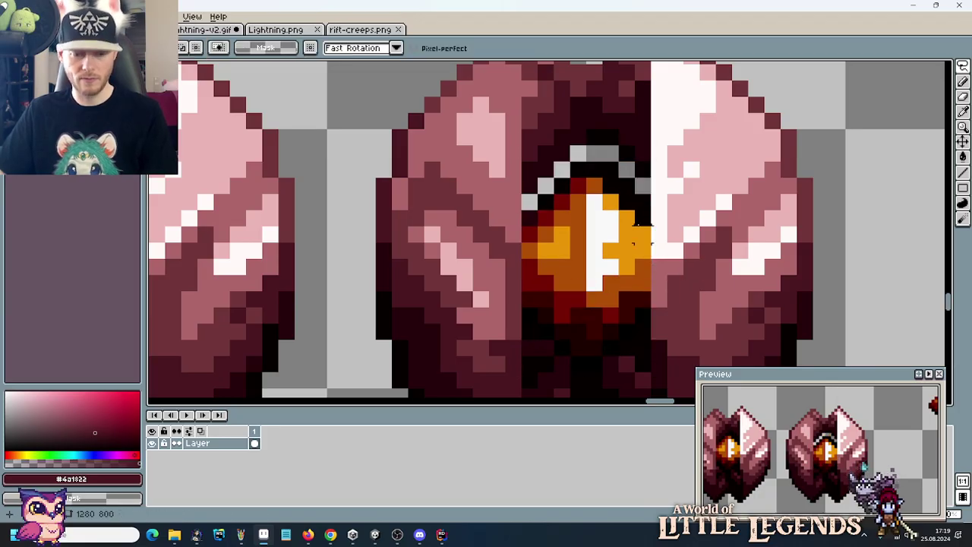
Fill the transparent gap above the lowered core with #060000 pixels.
{"action": "key", "text": "b"}
{"action": "left_click", "coordinate": [600, 137], "text": "alt"}
{"action": "left_click_drag", "start_coordinate": [577, 152], "coordinate": [609, 154]}
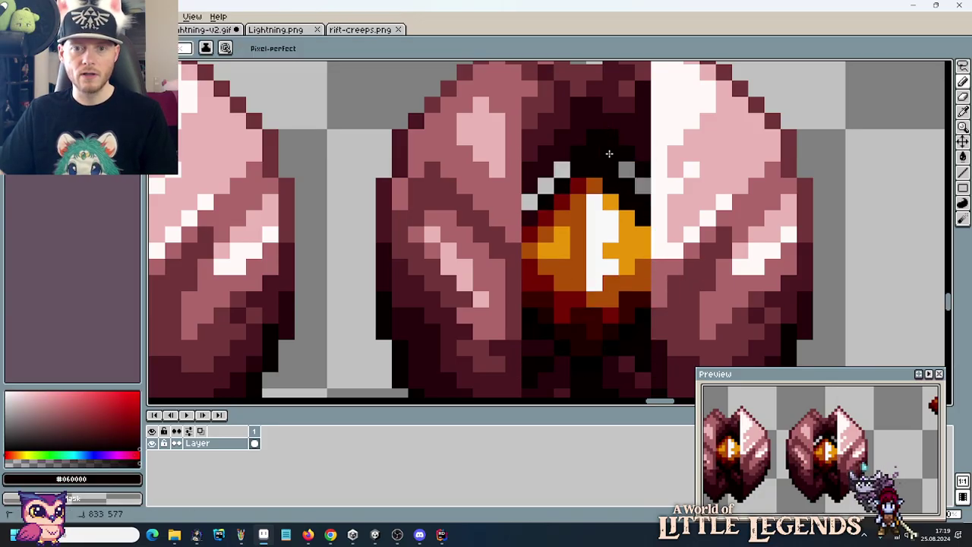
{"action": "left_click", "coordinate": [561, 169]}
{"action": "left_click", "coordinate": [544, 184]}
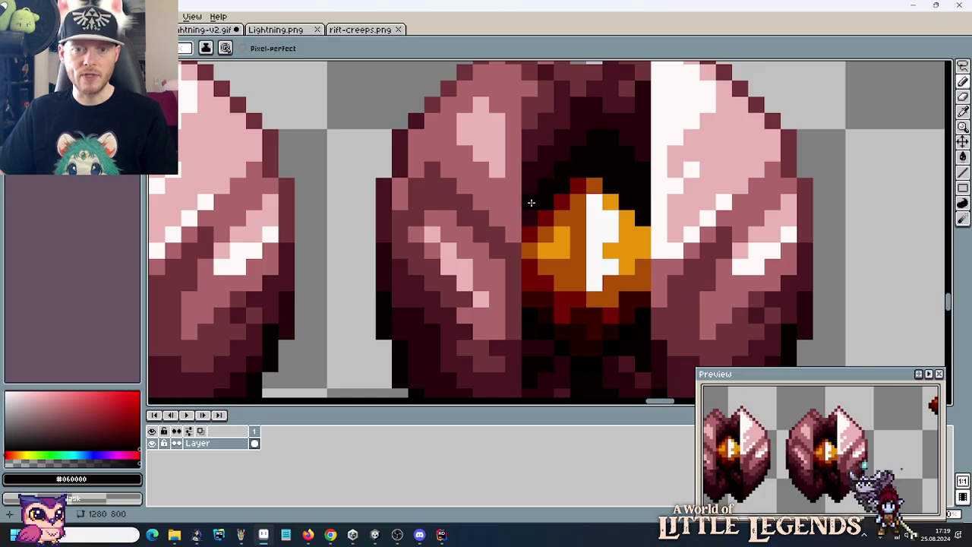
Refine the shadow edge on the inner walls above the duplicate's core with #26040b and #060000 pixels.
{"action": "left_click", "coordinate": [528, 207], "text": "alt"}
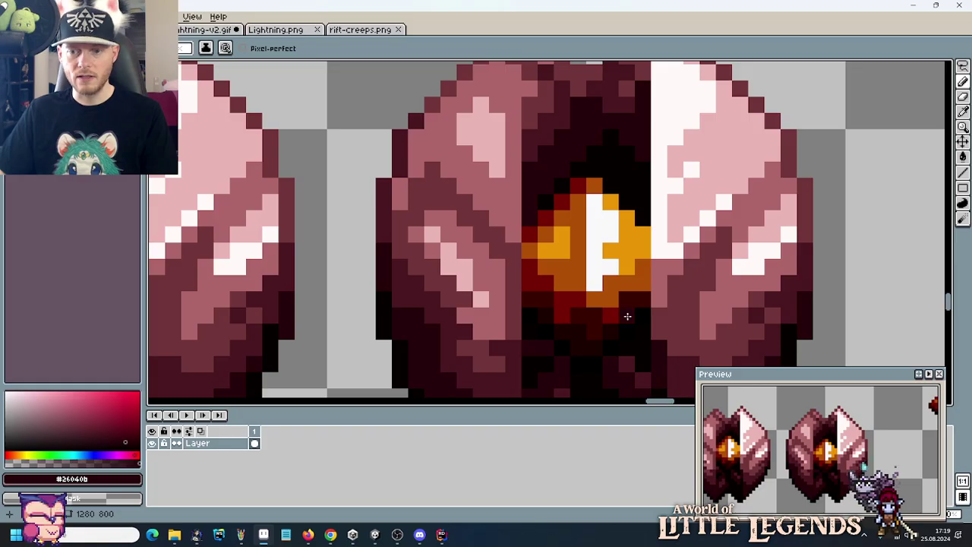
{"action": "scroll", "coordinate": [600, 232], "scroll_direction": "up", "scroll_amount": 2}
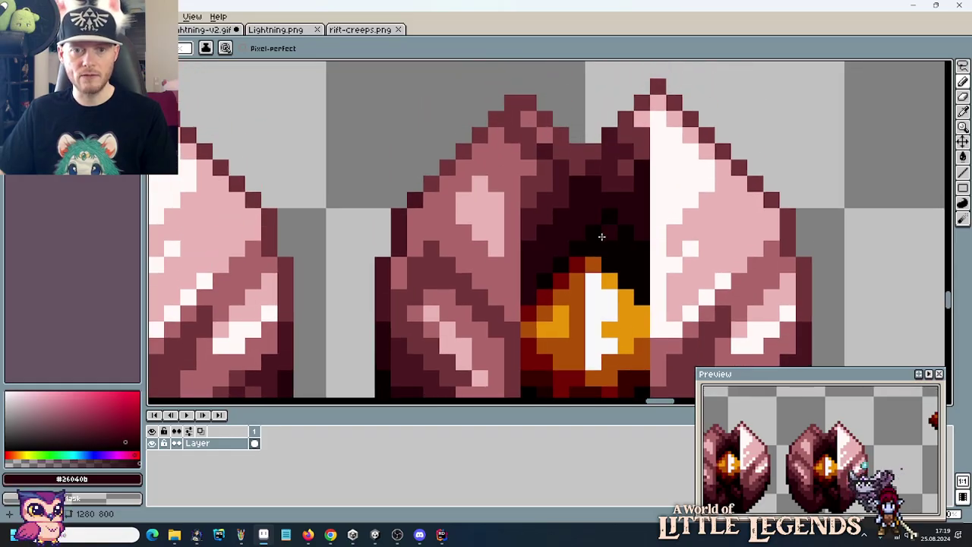
{"action": "left_click", "coordinate": [545, 275], "text": "alt"}
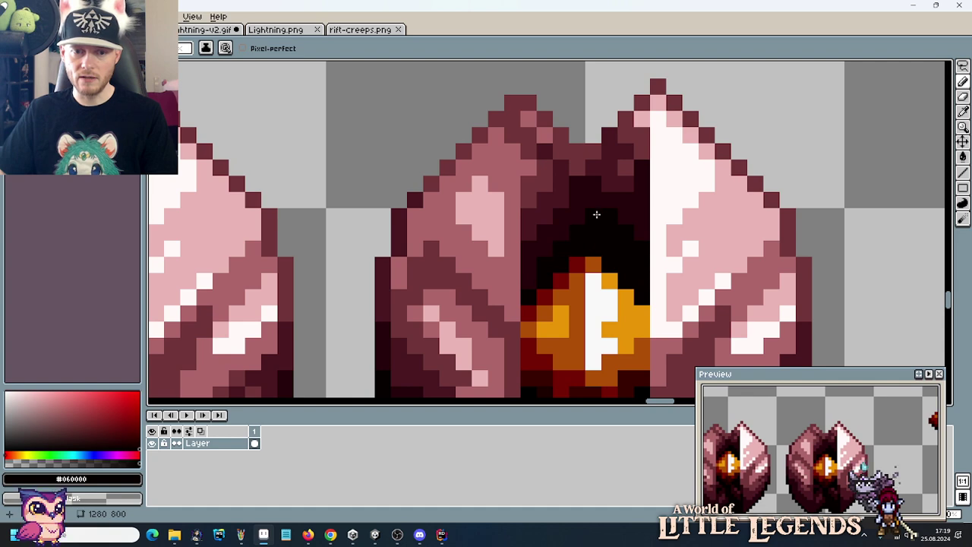
{"action": "left_click", "coordinate": [530, 283], "text": "alt"}
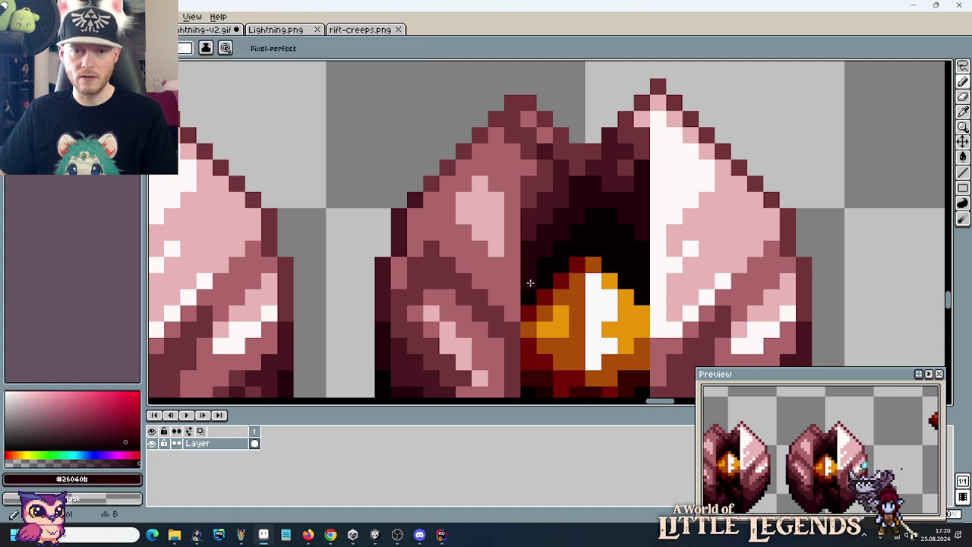
{"action": "left_click", "coordinate": [530, 293], "text": "alt"}
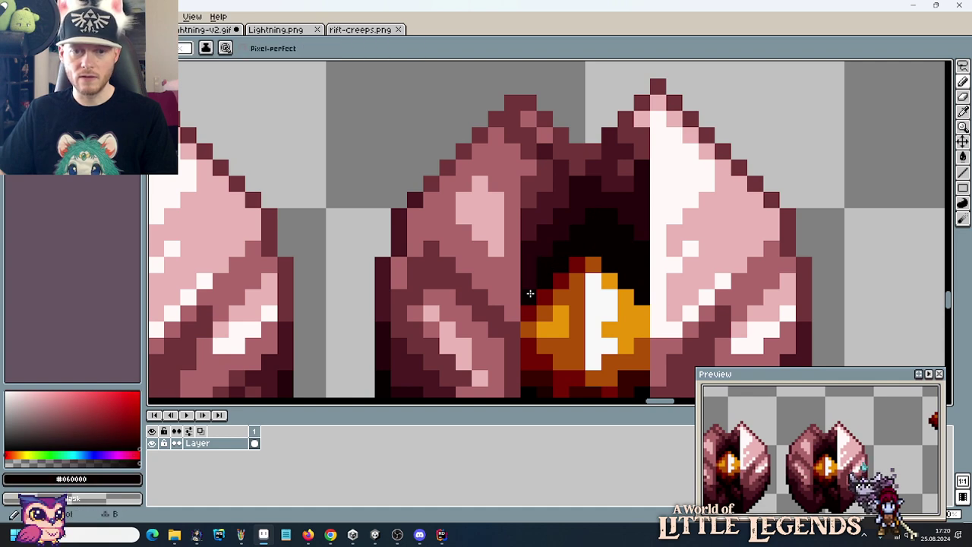
{"action": "left_click", "coordinate": [582, 217], "text": "alt"}
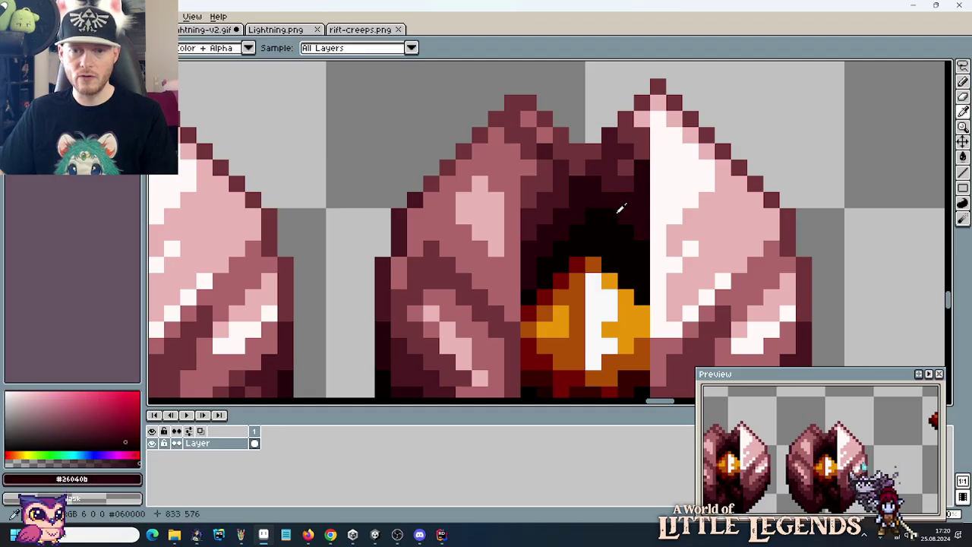
{"action": "key", "text": "ctrl+z"}
{"action": "key", "text": "ctrl+z"}
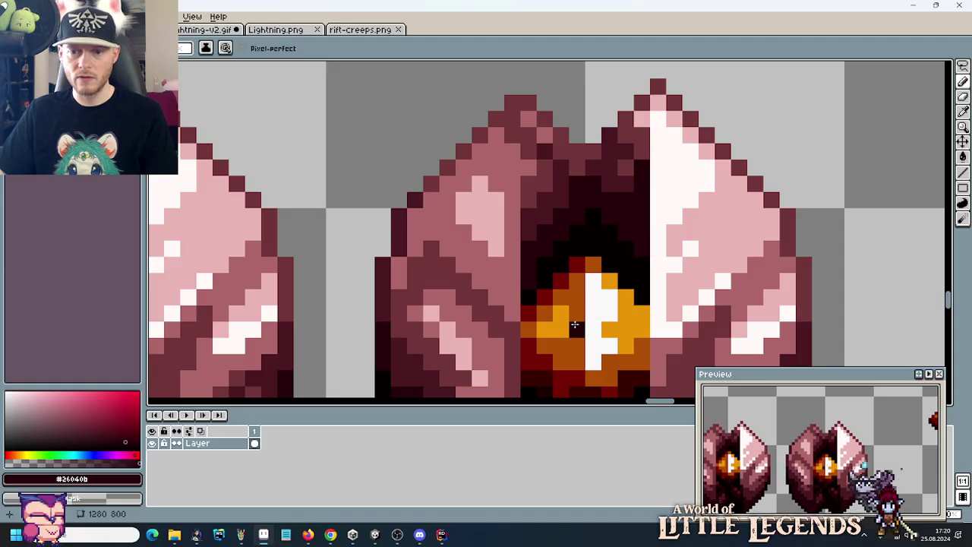
Add #4a1822 pixels to the upper inner walls of the duplicate and sample #71363a from the left shell.
{"action": "left_click", "coordinate": [608, 185], "text": "alt"}
{"action": "left_click_drag", "start_coordinate": [627, 195], "coordinate": [642, 213]}
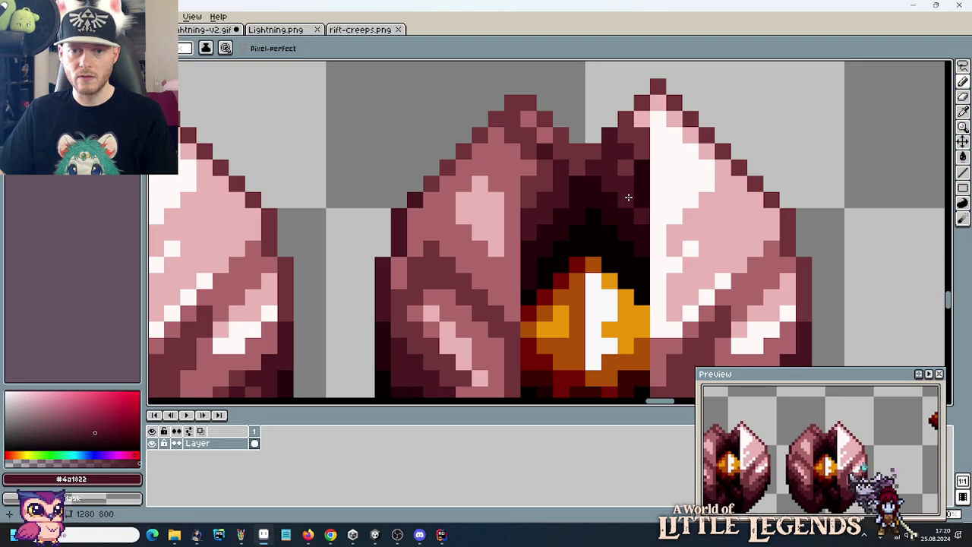
{"action": "scroll", "coordinate": [595, 269], "scroll_direction": "down", "scroll_amount": 4}
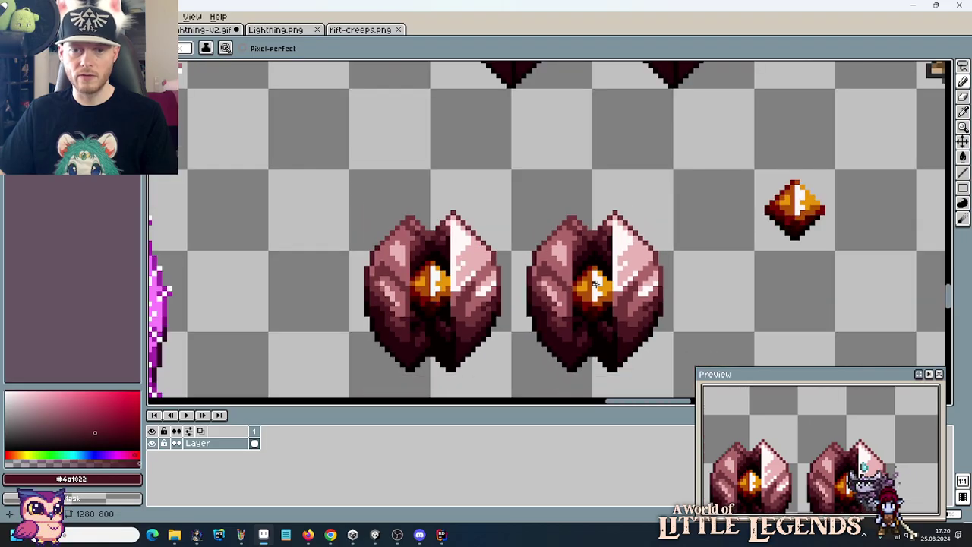
{"action": "scroll", "coordinate": [532, 253], "scroll_direction": "up", "scroll_amount": 4}
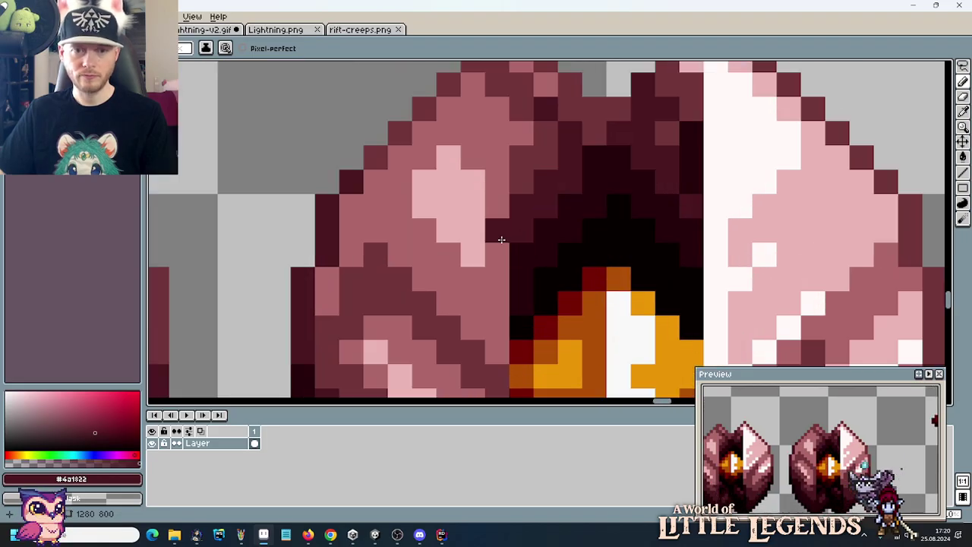
{"action": "left_click", "coordinate": [505, 175], "text": "alt"}
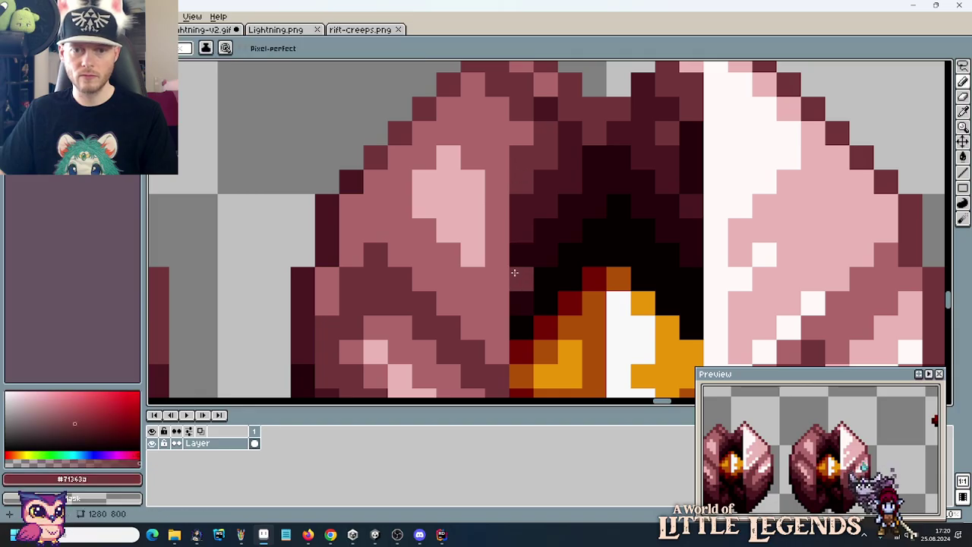
Touch up the inner walls below the duplicate's core with black, #060000 and #26040b pixels.
{"action": "scroll", "coordinate": [522, 250], "scroll_direction": "down", "scroll_amount": 3}
{"action": "scroll", "coordinate": [524, 240], "scroll_direction": "up", "scroll_amount": 4}
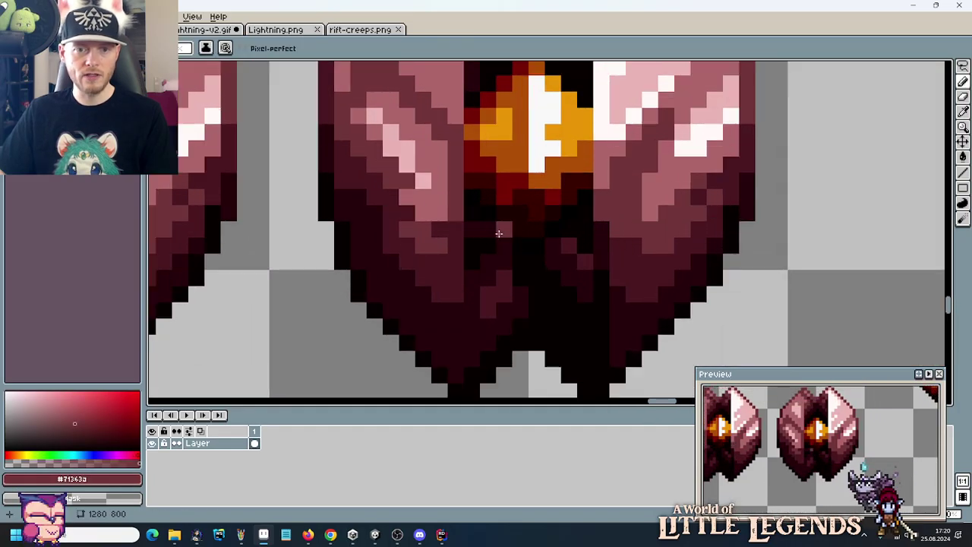
{"action": "left_click", "coordinate": [490, 225], "text": "alt"}
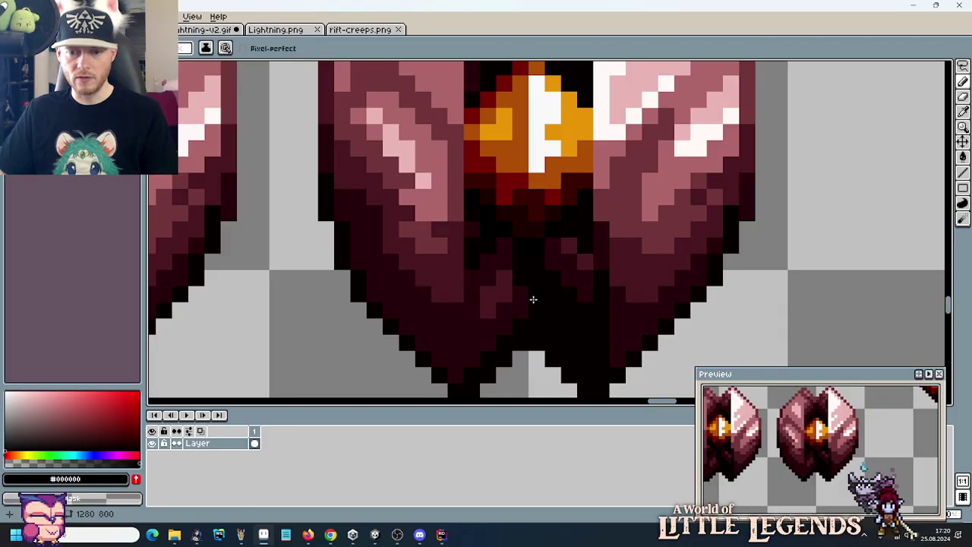
{"action": "left_click", "coordinate": [590, 291], "text": "alt"}
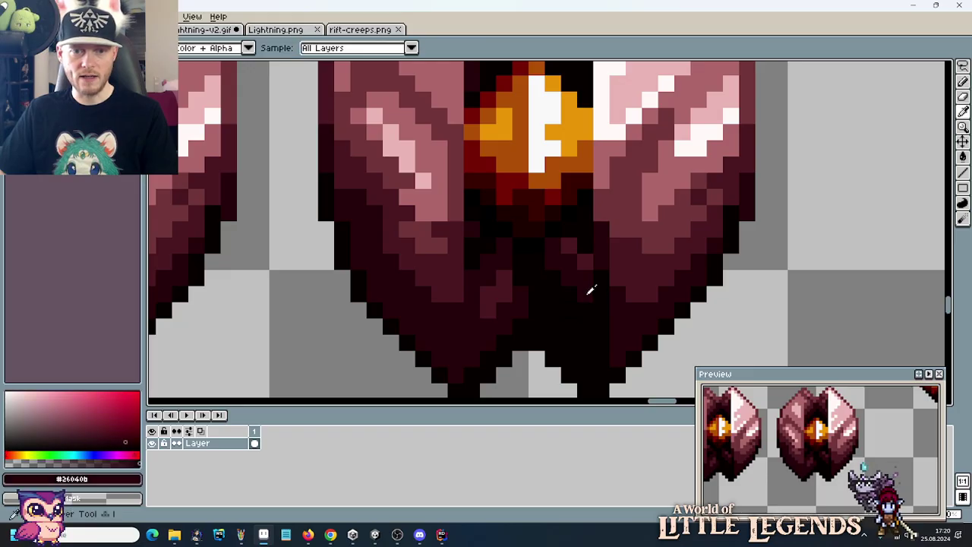
{"action": "left_click", "coordinate": [570, 228], "text": "alt"}
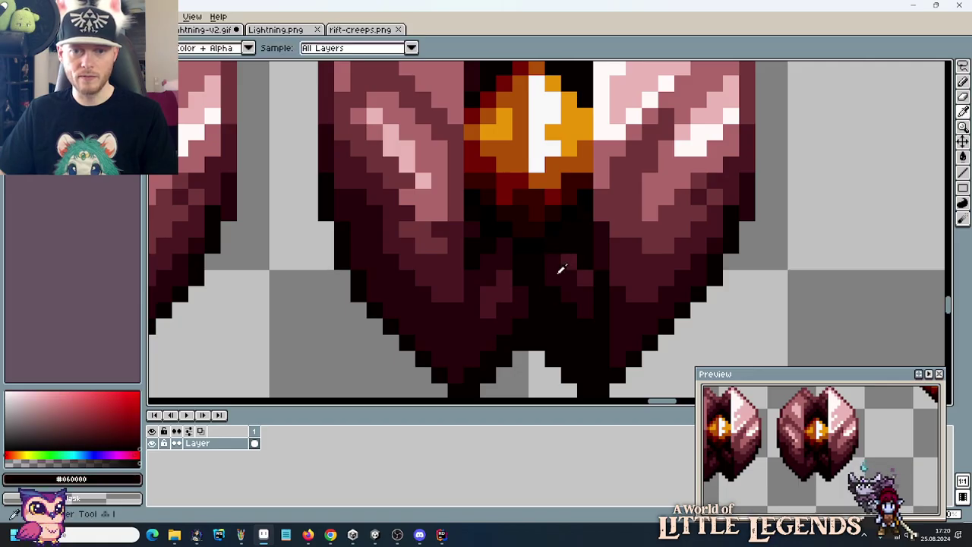
{"action": "left_click", "coordinate": [561, 265], "text": "alt"}
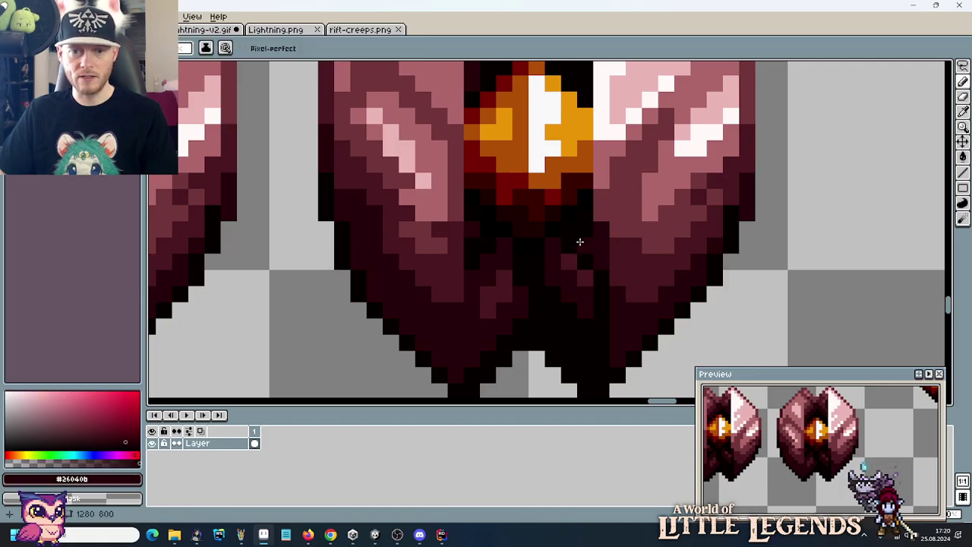
{"action": "scroll", "coordinate": [638, 264], "scroll_direction": "down", "scroll_amount": 3}
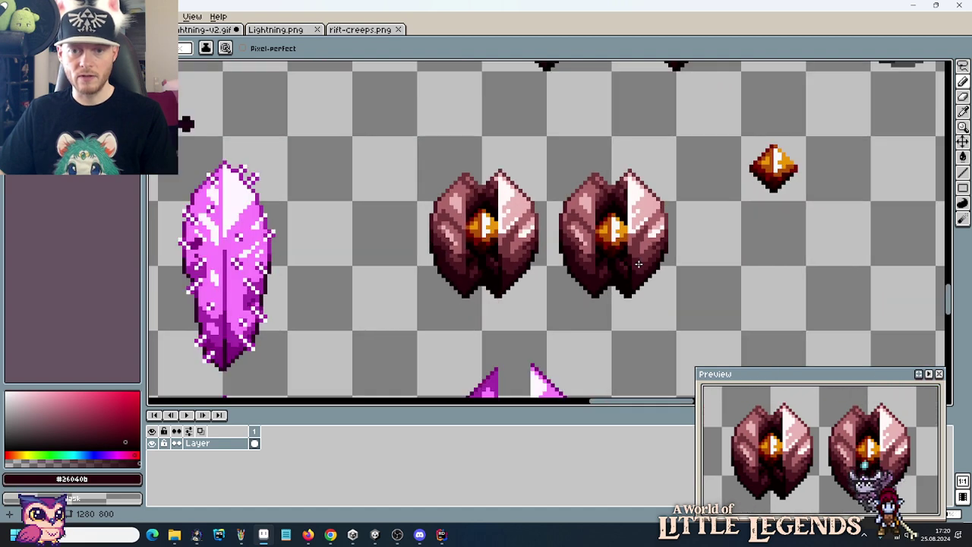
{"action": "scroll", "coordinate": [637, 263], "scroll_direction": "up", "scroll_amount": 1}
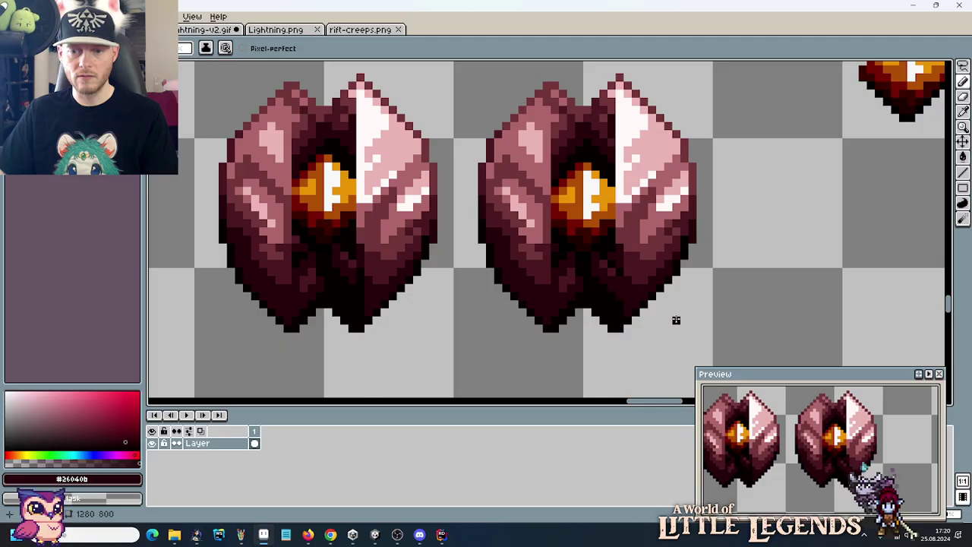
{"action": "scroll", "coordinate": [659, 303], "scroll_direction": "down", "scroll_amount": 2}
{"action": "scroll", "coordinate": [653, 303], "scroll_direction": "up", "scroll_amount": 3}
{"action": "scroll", "coordinate": [638, 306], "scroll_direction": "down", "scroll_amount": 4}
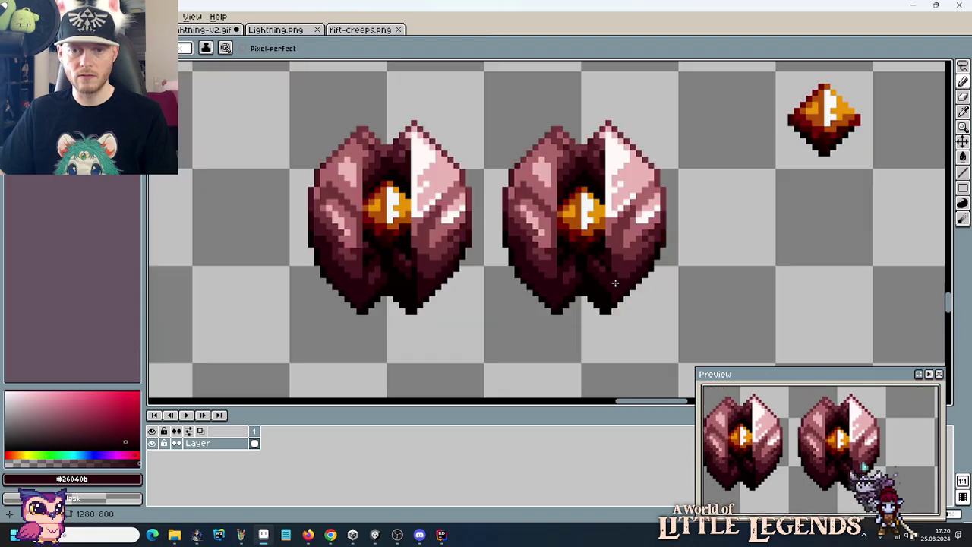
Select the 48×48 area around the purple split-shell crystal and shift it left to position 784, 608.
{"action": "key", "text": "m"}
{"action": "scroll", "coordinate": [630, 296], "scroll_direction": "down", "scroll_amount": 2}
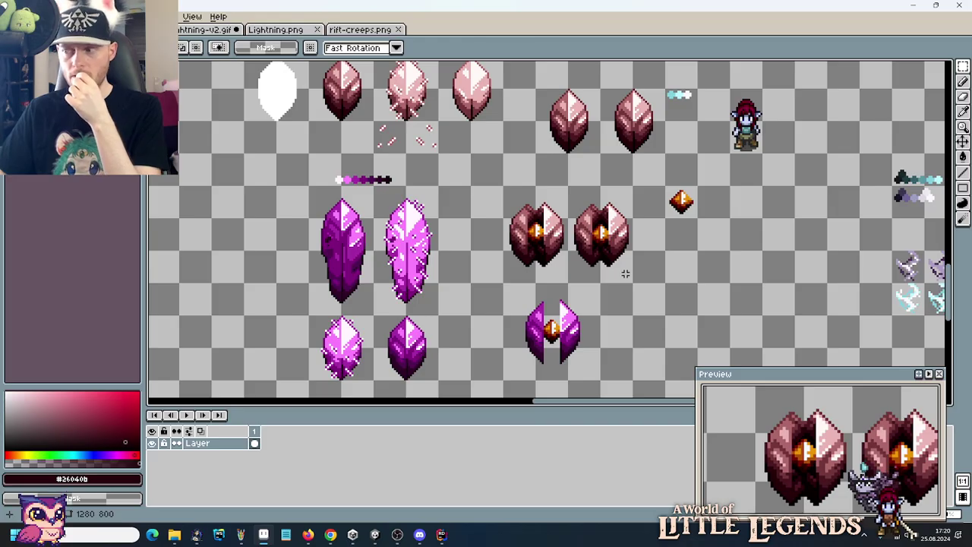
{"action": "left_click_drag", "start_coordinate": [601, 381], "coordinate": [503, 282]}
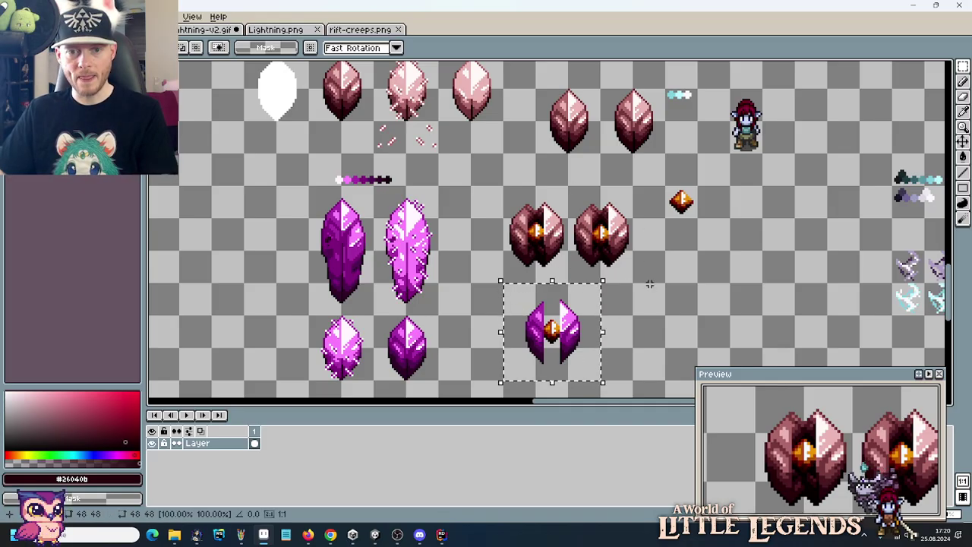
{"action": "key", "text": "Left"}
{"action": "key", "text": "Left"}
{"action": "key", "text": "Left"}
{"action": "key", "text": "Left"}
{"action": "key", "text": "Left"}
{"action": "key", "text": "Left"}
{"action": "key", "text": "Left"}
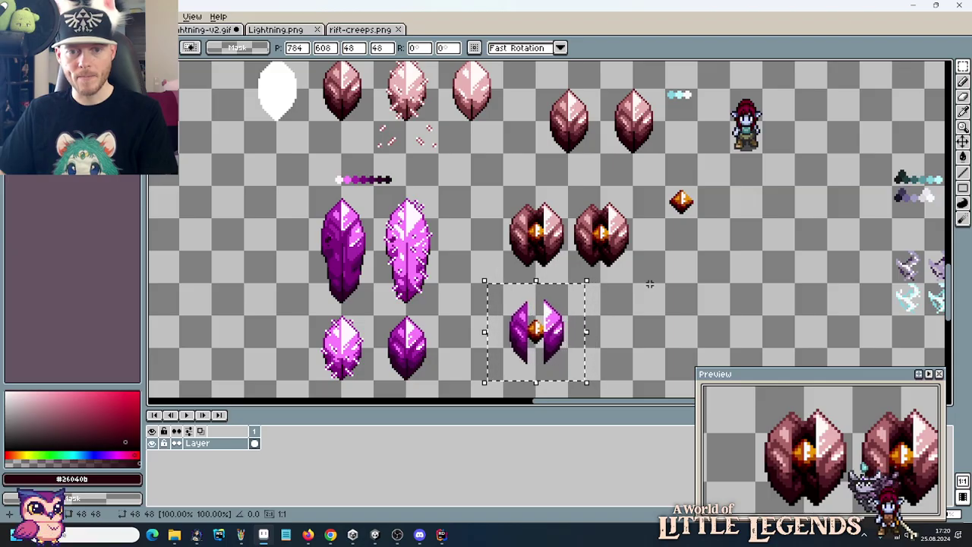
{"action": "key", "text": "Return"}
Place a copy of the second red split-shell crystal's 32×48 area left of the tall purple crystals at position 640, 576.
{"action": "mouse_move", "coordinate": [565, 288]}
{"action": "left_mouse_down"}
{"action": "mouse_move", "coordinate": [630, 267]}
{"action": "mouse_move", "coordinate": [699, 199]}
{"action": "mouse_move", "coordinate": [698, 167]}
{"action": "left_mouse_up"}
{"action": "left_click_drag", "start_coordinate": [680, 214], "coordinate": [323, 248]}
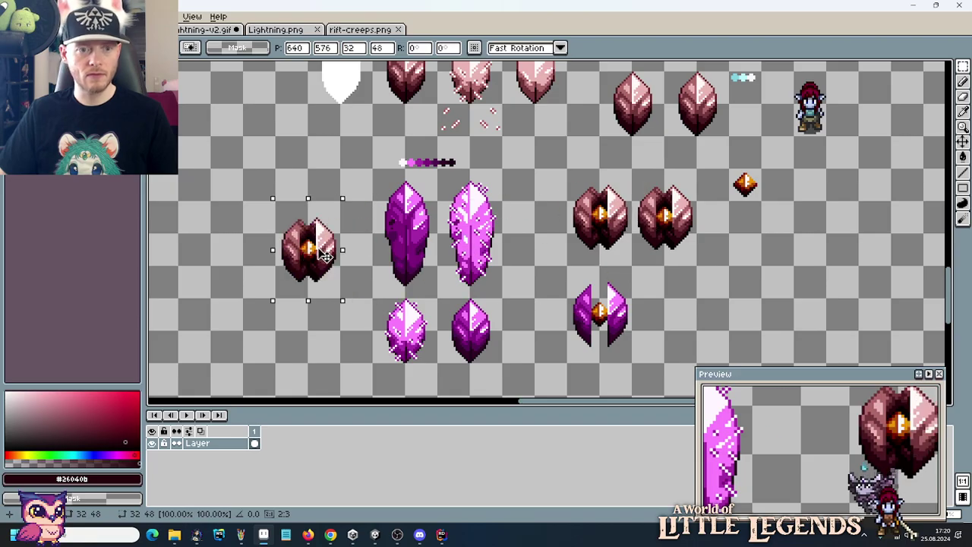
{"action": "key", "text": "Return"}
{"action": "left_click_drag", "start_coordinate": [398, 271], "coordinate": [522, 277]}
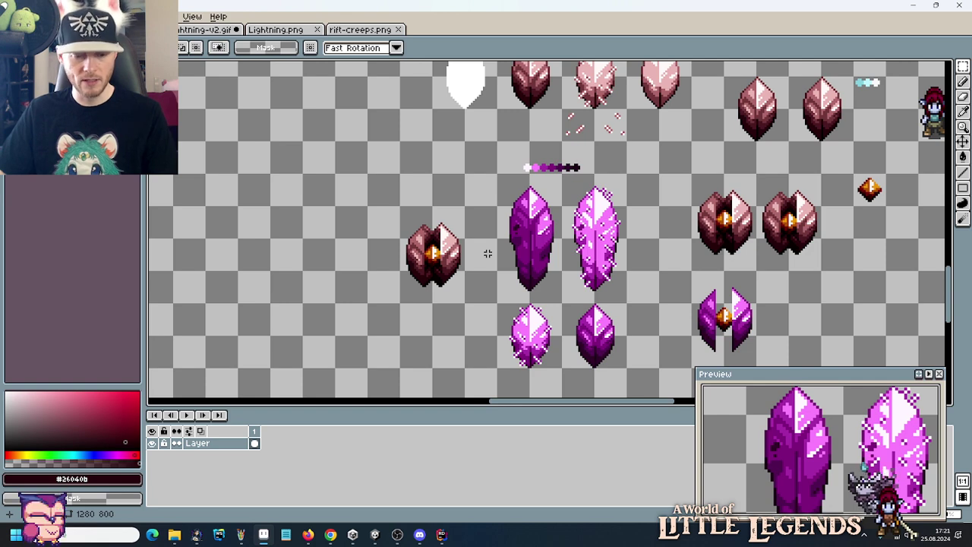
Recolour the light highlight shades of the split-shell copy beside the tall purple crystals with the purple ramp's white and bright pink-violet tones.
{"action": "key", "text": "i"}
{"action": "scroll", "coordinate": [442, 222], "scroll_direction": "up", "scroll_amount": 2}
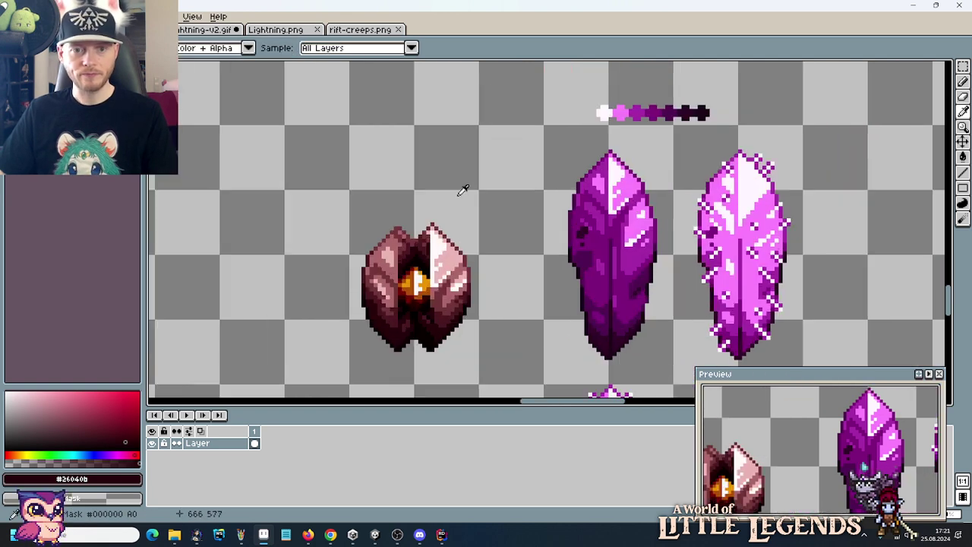
{"action": "left_click", "coordinate": [607, 111]}
{"action": "key", "text": "b"}
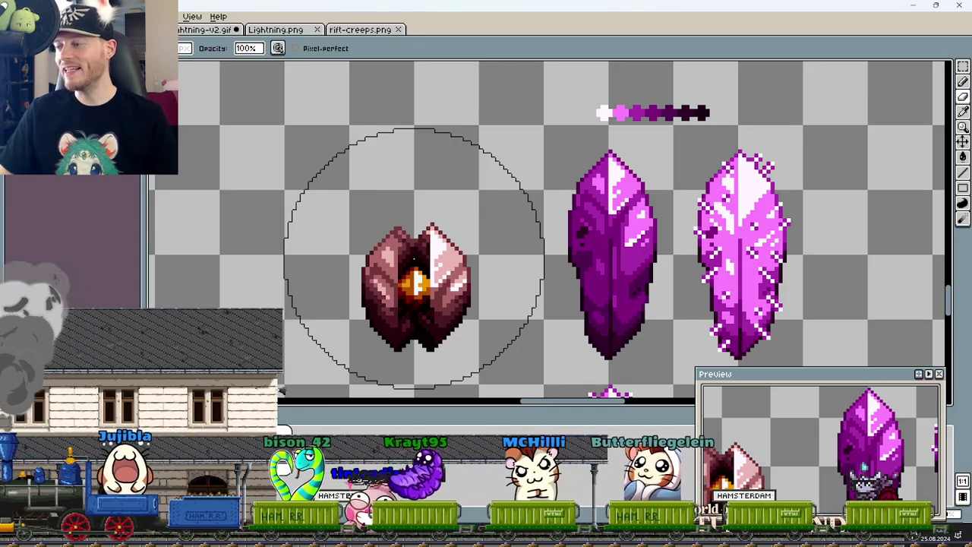
{"action": "key", "text": "i"}
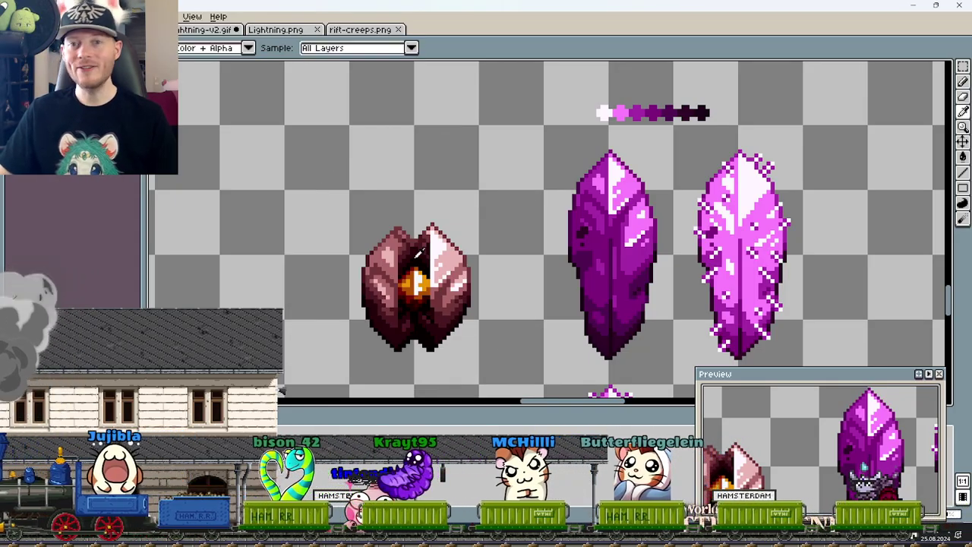
{"action": "left_click", "coordinate": [607, 113]}
{"action": "key", "text": "b"}
{"action": "left_click_drag", "start_coordinate": [413, 243], "coordinate": [425, 271]}
{"action": "key", "text": "i"}
{"action": "left_click", "coordinate": [449, 264]}
{"action": "key", "text": "b"}
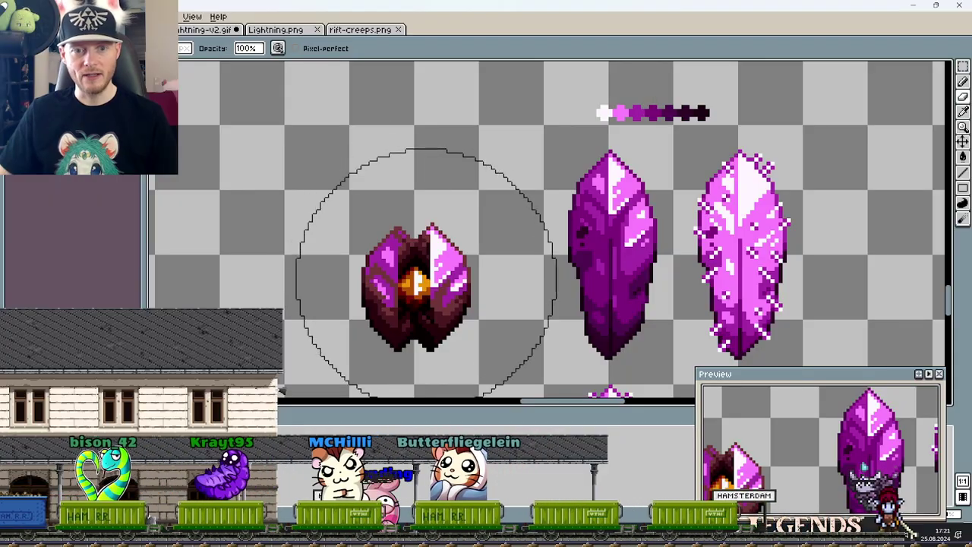
Replace the copy's remaining reddish mid-tones on both shell halves with the matching purple shades of the ramp.
{"action": "key", "text": "i"}
{"action": "left_click", "coordinate": [608, 113]}
{"action": "key", "text": "b"}
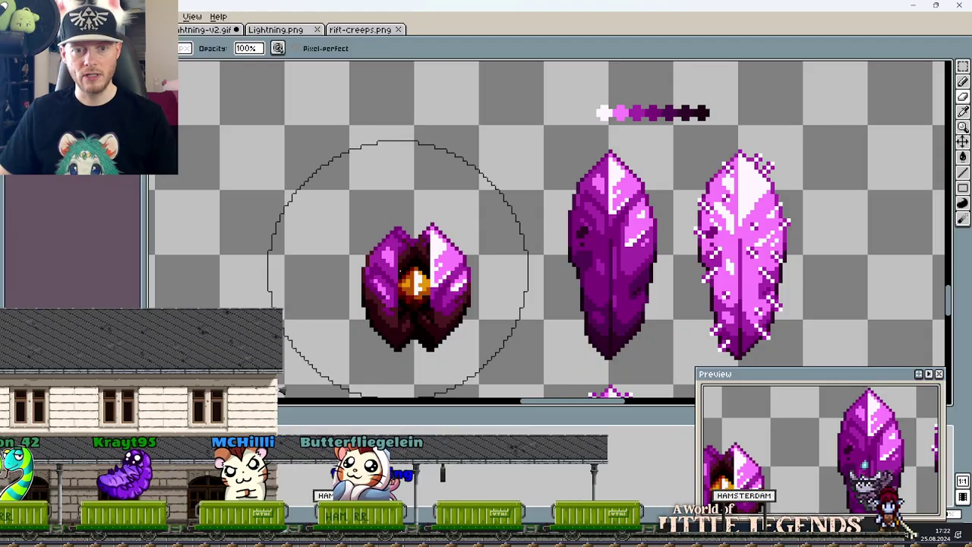
{"action": "key", "text": "i"}
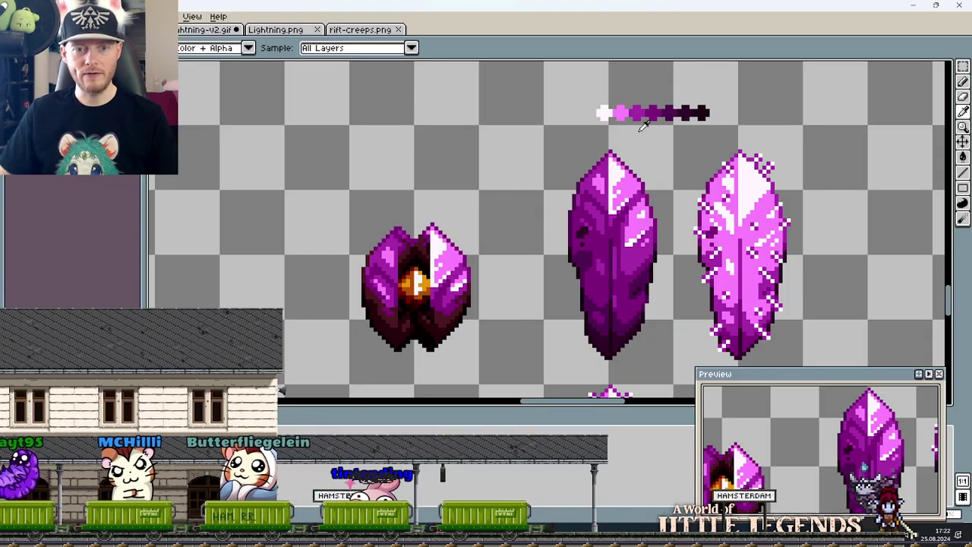
{"action": "key", "text": "b"}
Recolour the copy's darkest shell shades and inner walls with the dark purple end of the ramp, keeping the orange core.
{"action": "key", "text": "i"}
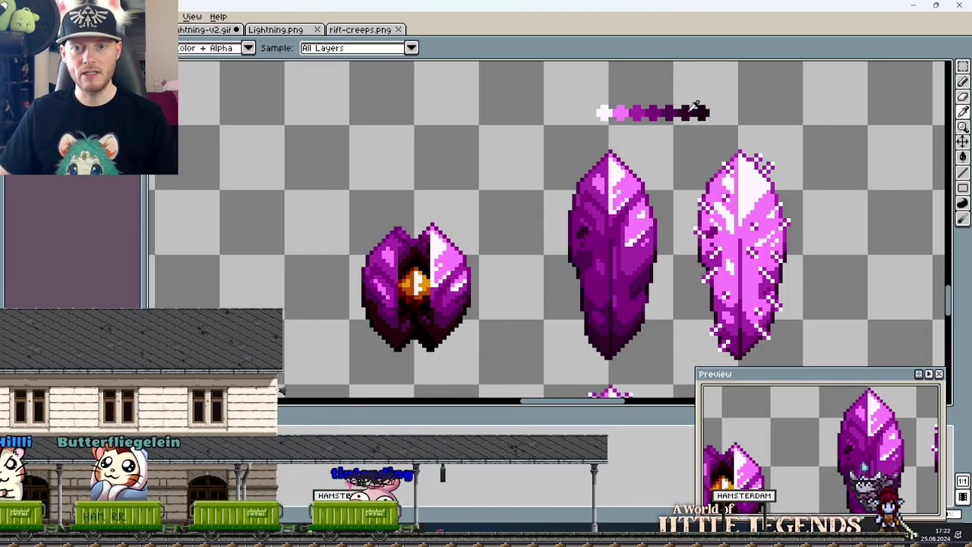
{"action": "key", "text": "b"}
{"action": "key", "text": "i"}
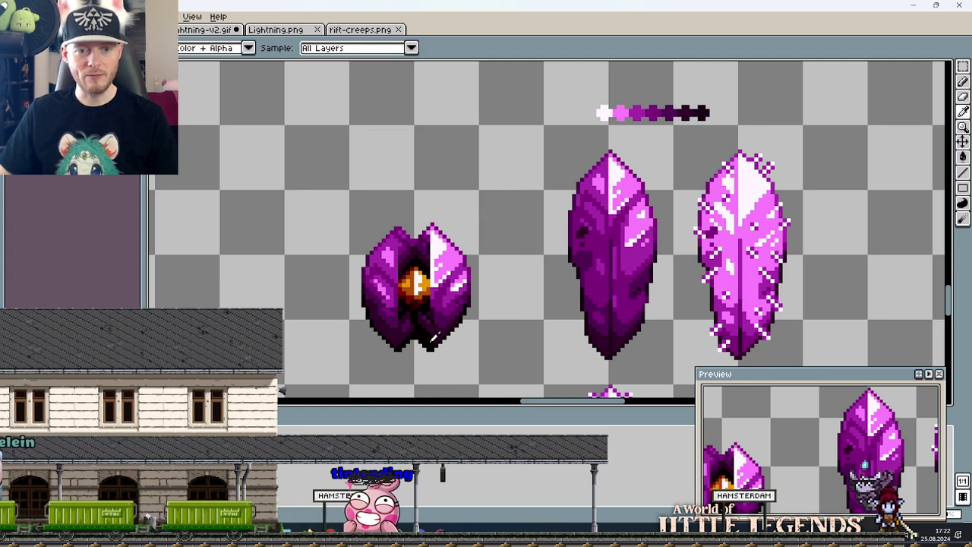
{"action": "key", "text": "b"}
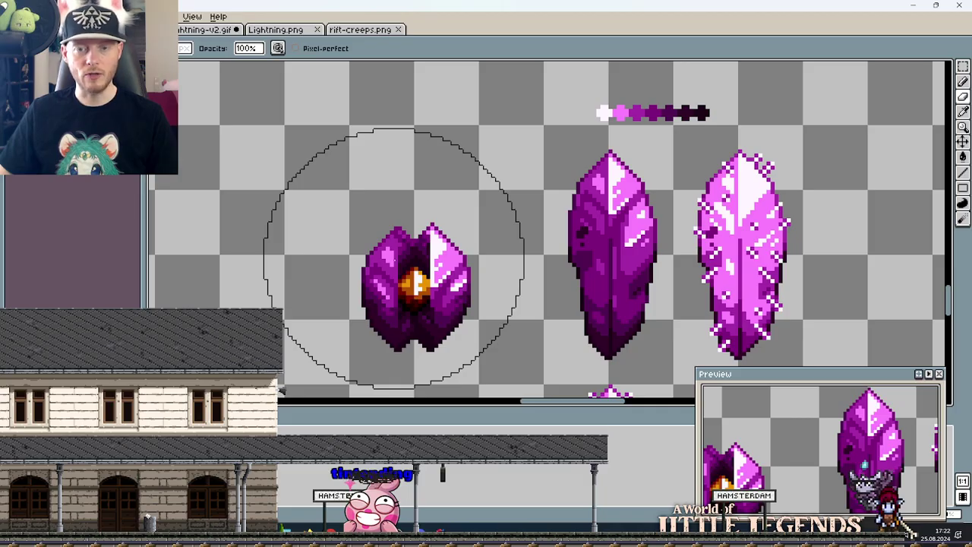
{"action": "key", "text": "m"}
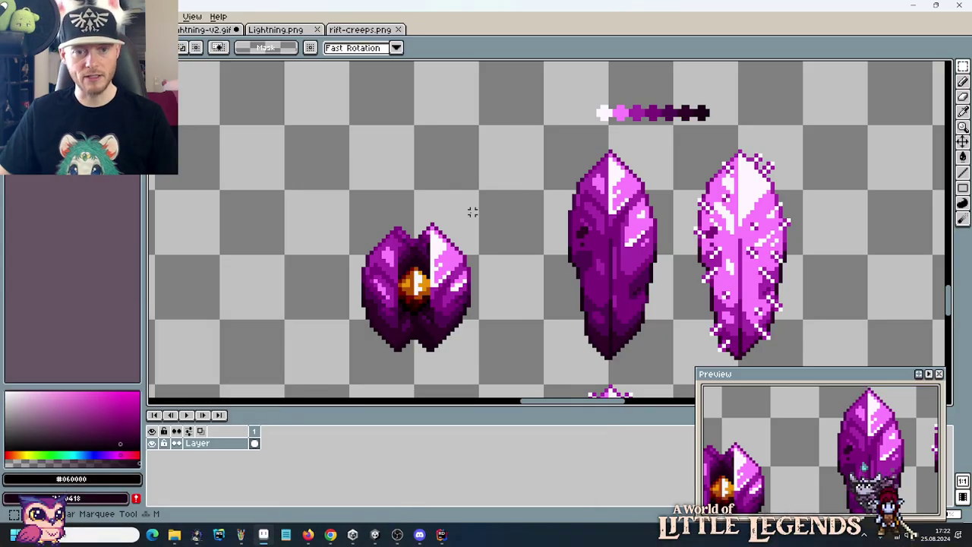
{"action": "scroll", "coordinate": [505, 208], "scroll_direction": "down", "scroll_amount": 3}
{"action": "scroll", "coordinate": [518, 204], "scroll_direction": "up", "scroll_amount": 2}
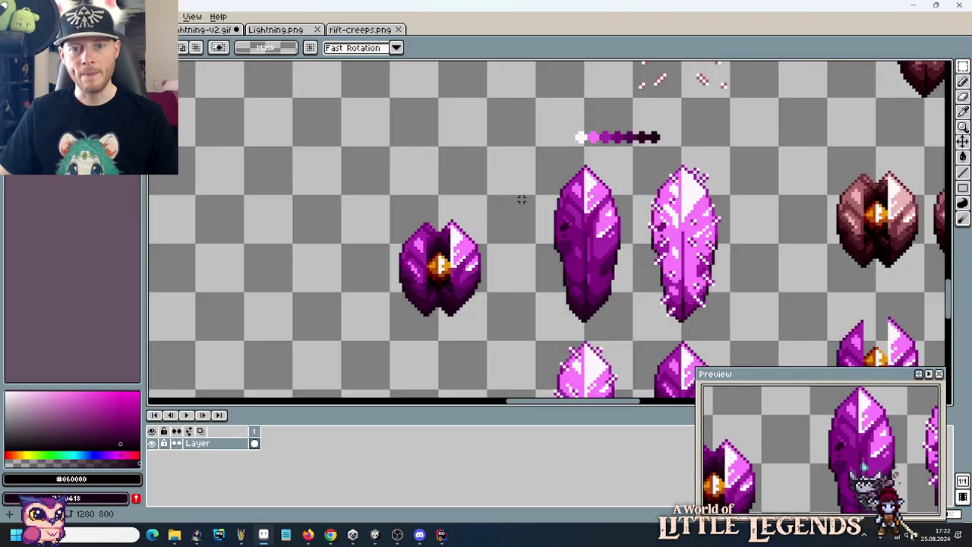
{"action": "scroll", "coordinate": [631, 176], "scroll_direction": "down", "scroll_amount": 3}
{"action": "scroll", "coordinate": [466, 148], "scroll_direction": "up", "scroll_amount": 1}
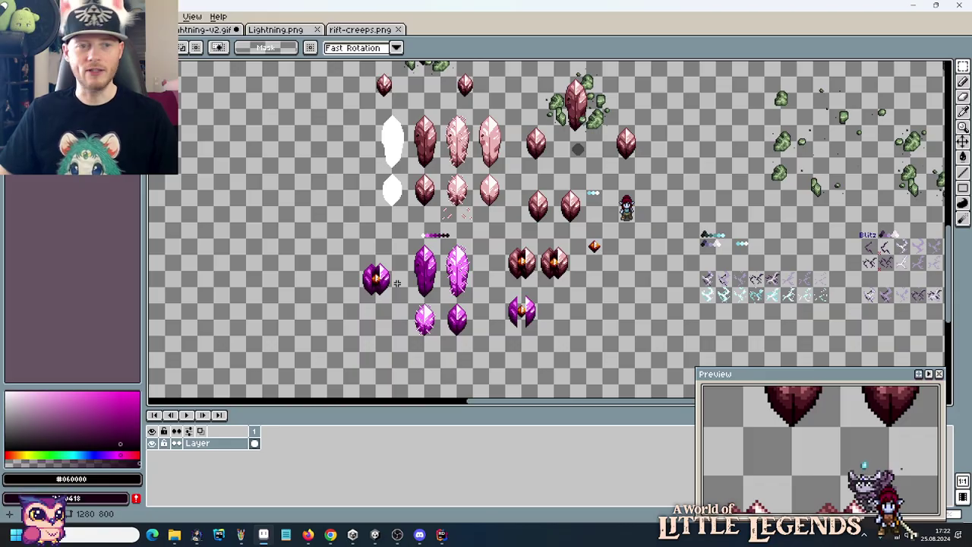
Switch to the Unity editor, run the game and load the first saved game.
{"action": "left_click", "coordinate": [377, 535]}
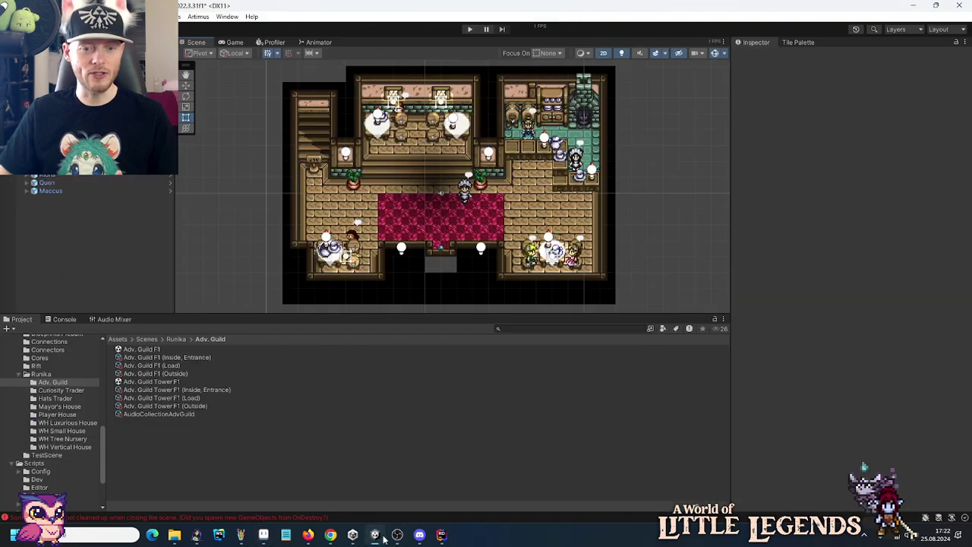
{"action": "left_click", "coordinate": [467, 28]}
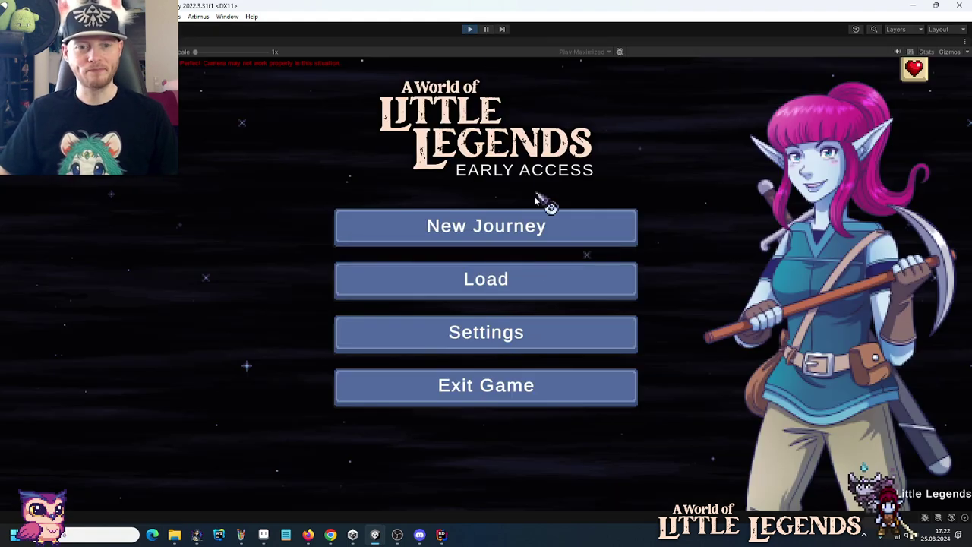
{"action": "left_click", "coordinate": [552, 282]}
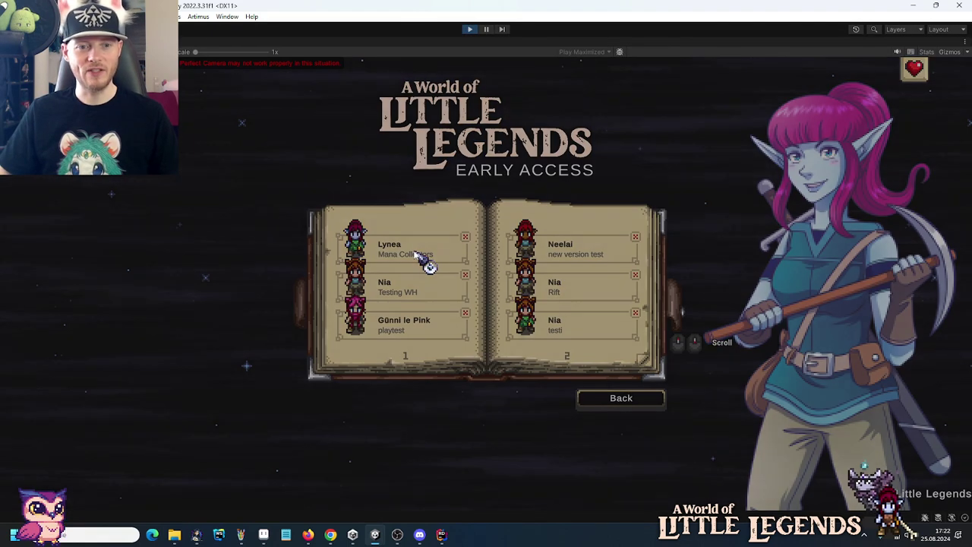
{"action": "left_click", "coordinate": [414, 254]}
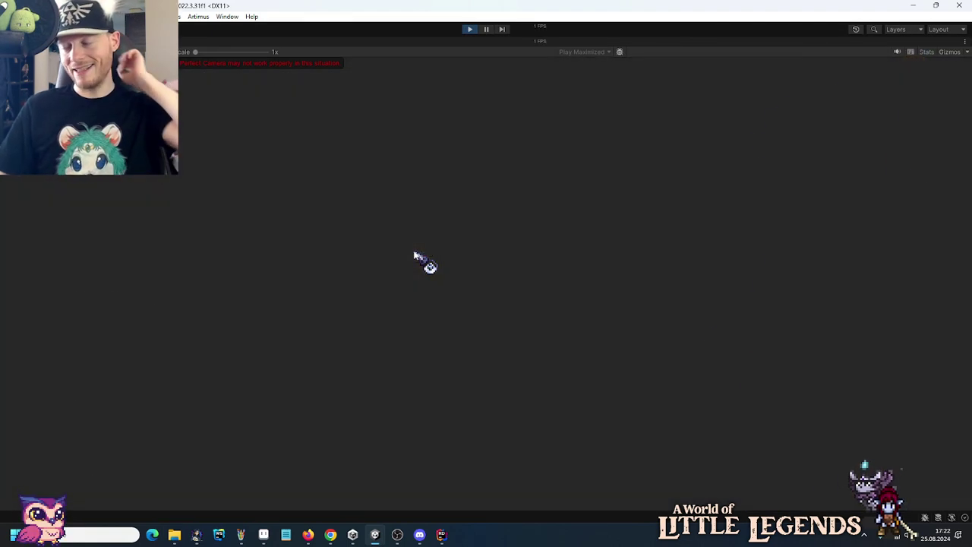
{"action": "left_click", "coordinate": [519, 426]}
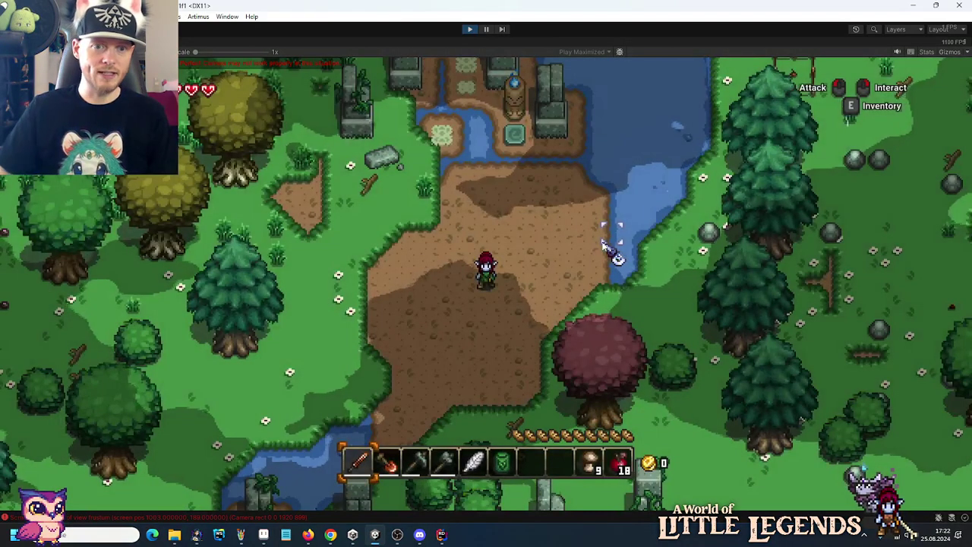
Walk the character along the east side of the clearing to observe the floating red crystals and their lightning attacks.
{"action": "key", "text": "d"}
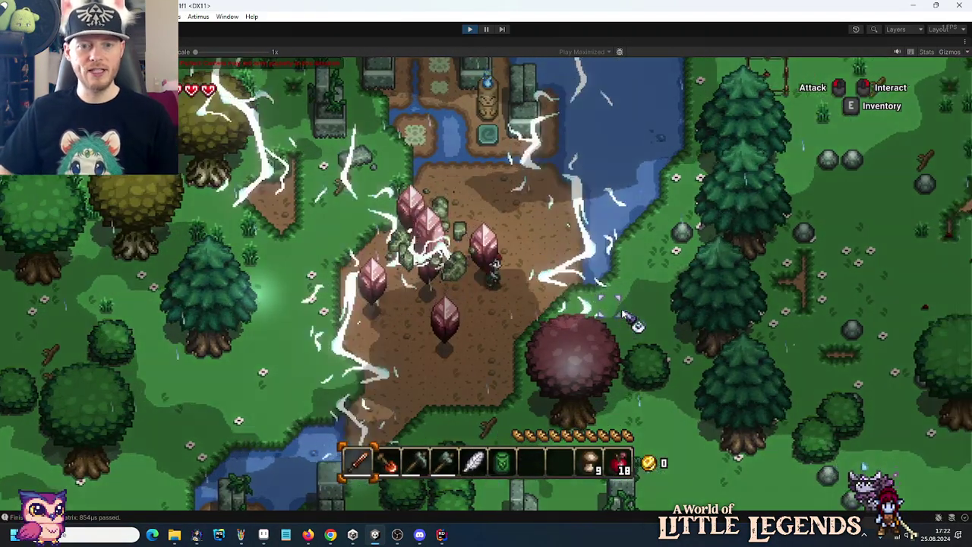
{"action": "key", "text": "w"}
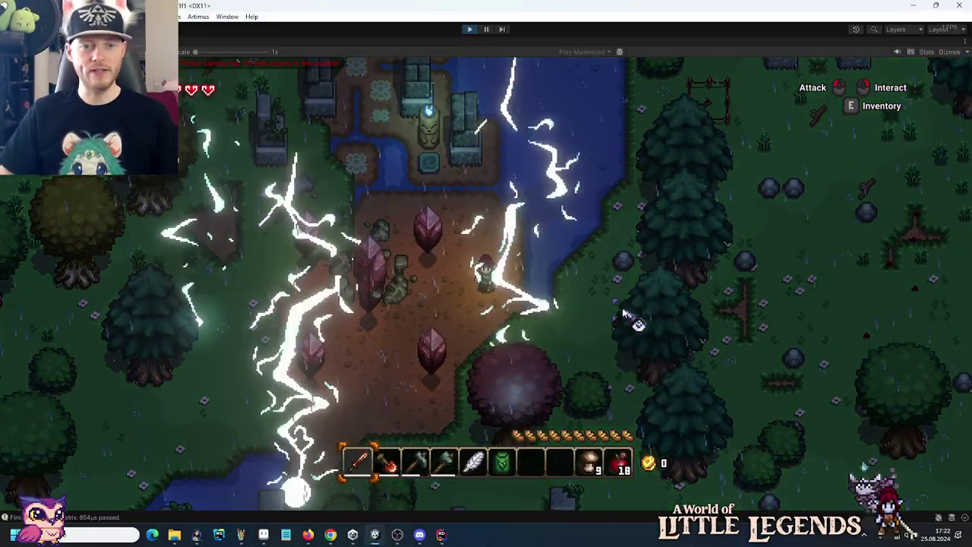
{"action": "key", "text": "s"}
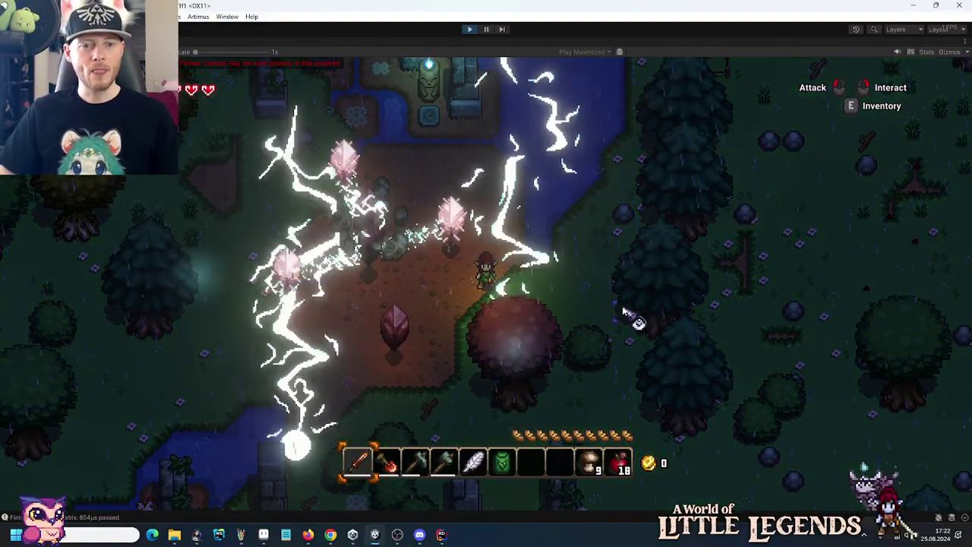
{"action": "key", "text": "w+d"}
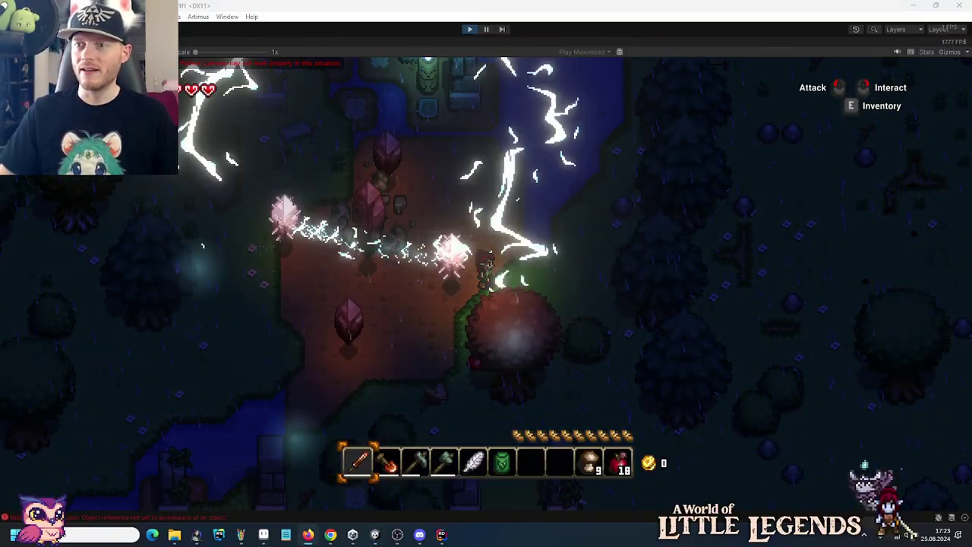
Switch to Chrome and open the copied link to the Weeeeeevil.jpg image in a new tab.
{"action": "key", "text": "alt+Tab"}
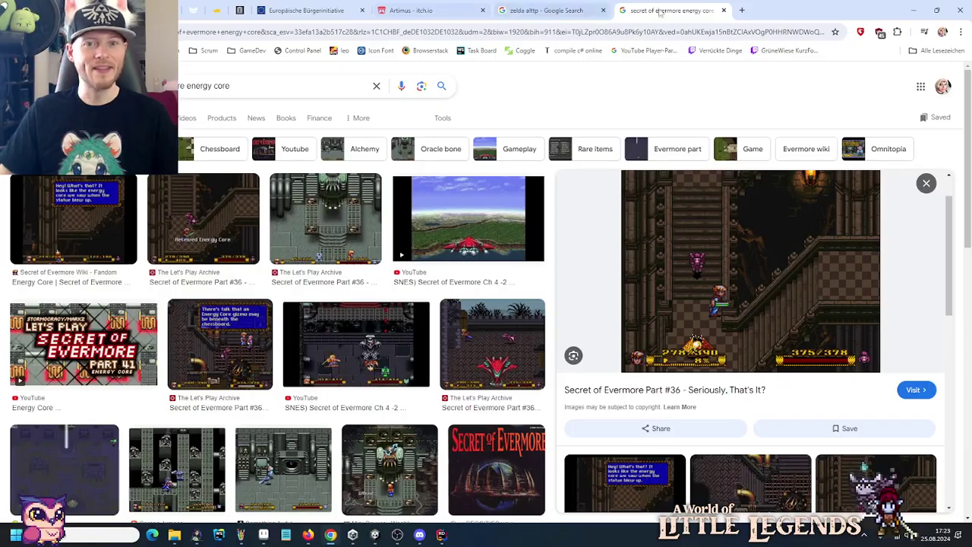
{"action": "left_click", "coordinate": [741, 10]}
{"action": "key", "text": "ctrl+v"}
{"action": "key", "text": "Return"}
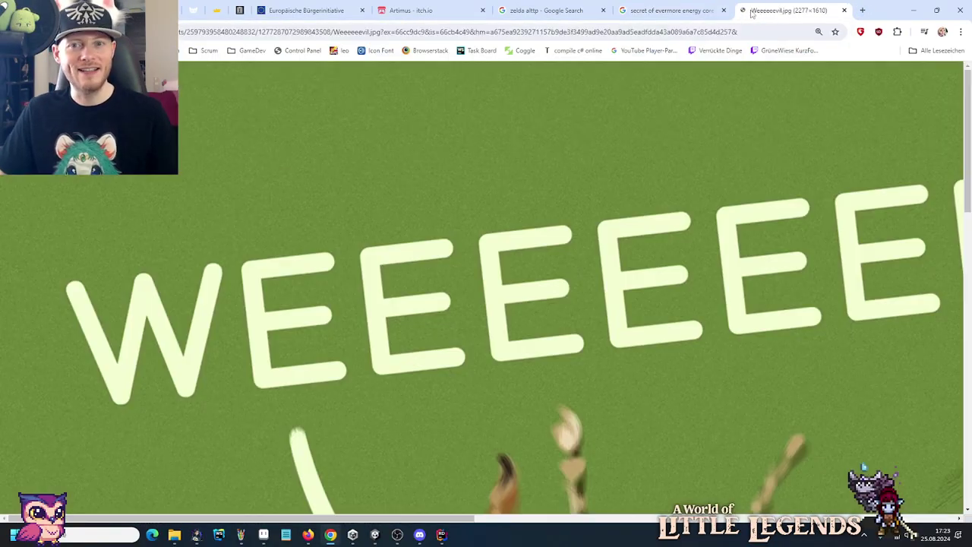
Examine the weevil illustration as a whole and close up around the mountain on its back.
{"action": "left_click", "coordinate": [651, 193]}
{"action": "left_click", "coordinate": [652, 193]}
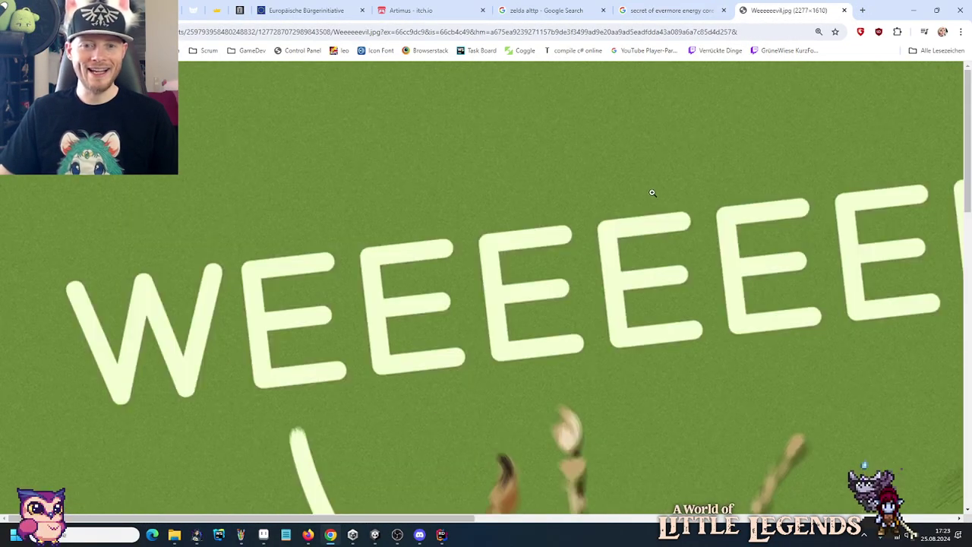
{"action": "key", "text": "ctrl+minus"}
{"action": "key", "text": "ctrl+minus"}
{"action": "key", "text": "ctrl+minus"}
{"action": "key", "text": "ctrl+minus"}
{"action": "key", "text": "ctrl+minus"}
{"action": "key", "text": "ctrl+minus"}
{"action": "key", "text": "ctrl+minus"}
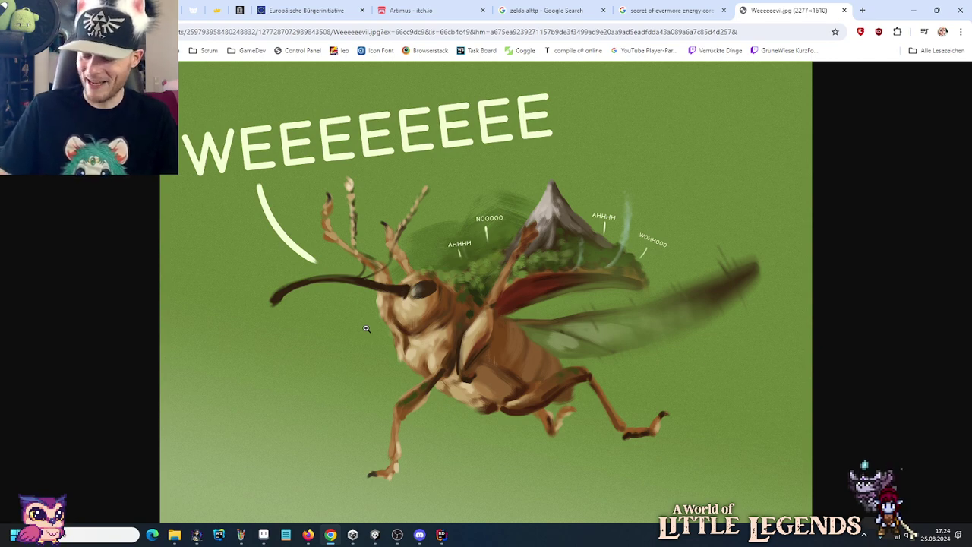
{"action": "left_click", "coordinate": [523, 266]}
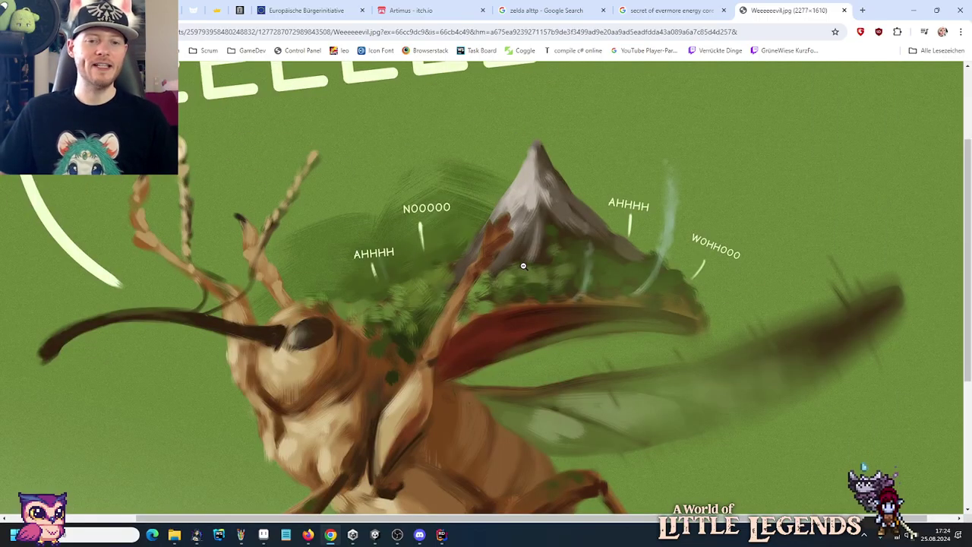
{"action": "left_click", "coordinate": [523, 265]}
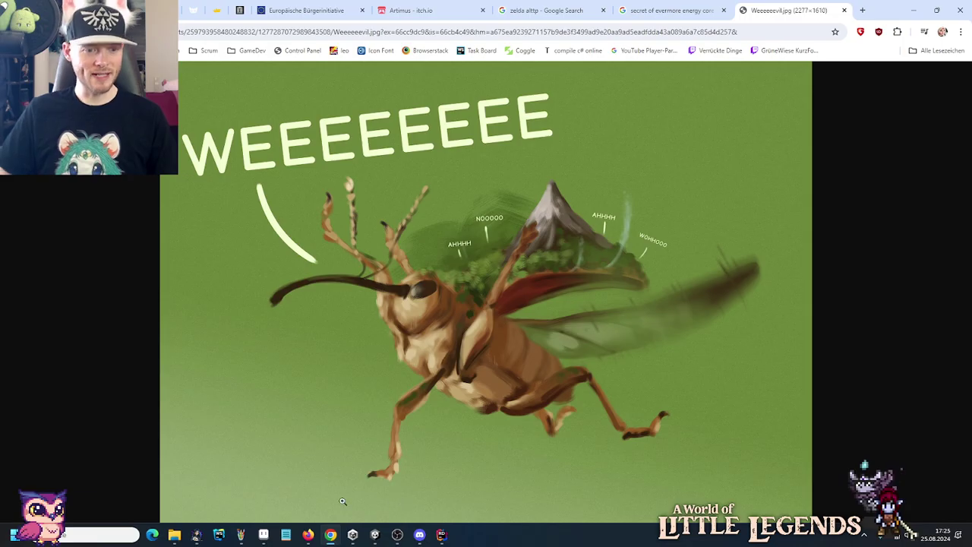
Switch back to the running game in Unity and walk the character west past the floating crystals.
{"action": "left_click", "coordinate": [352, 535]}
{"action": "left_click", "coordinate": [375, 535]}
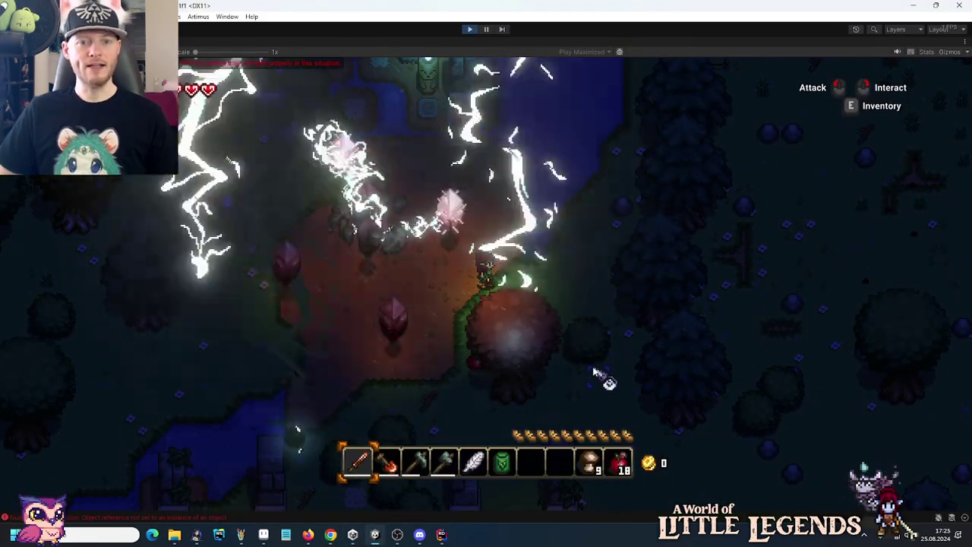
{"action": "key", "text": "a"}
{"action": "key", "text": "w"}
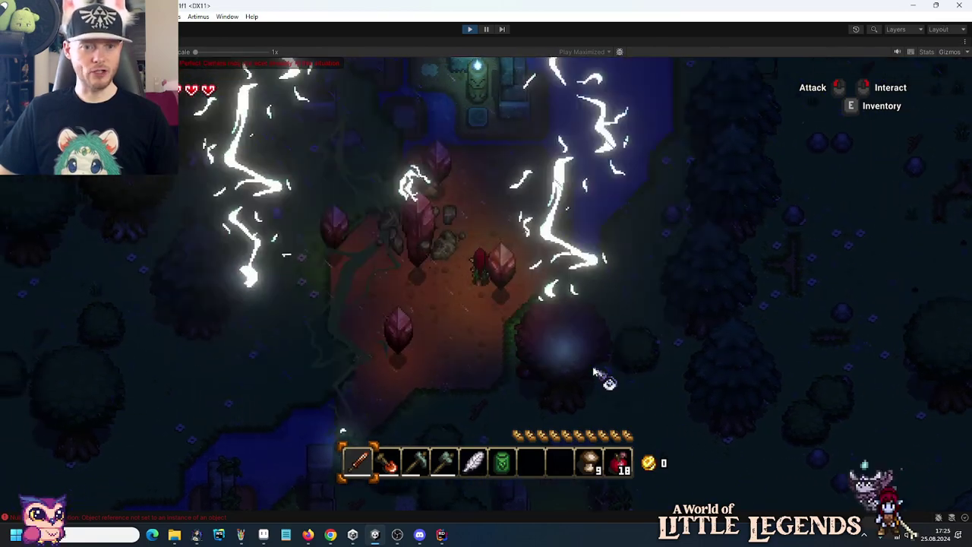
{"action": "key", "text": "a"}
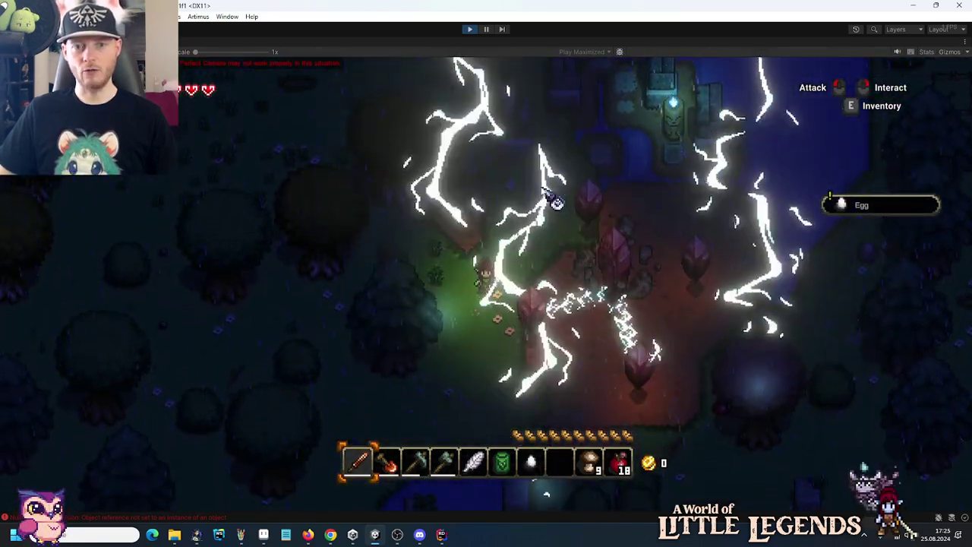
Walk the character around the south and east edges of the clearing and back to the crystals to watch their attacks.
{"action": "key", "text": "s"}
{"action": "key", "text": "s"}
{"action": "key", "text": "d"}
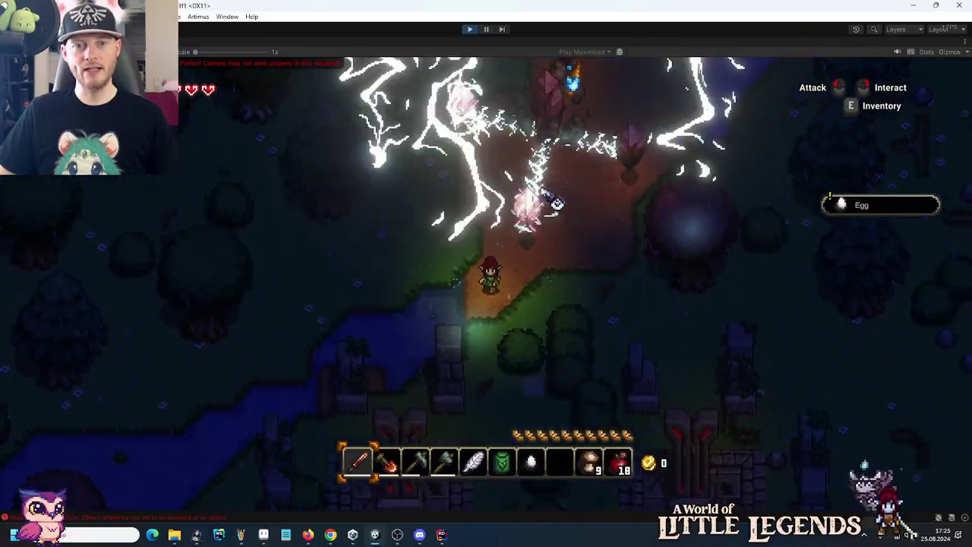
{"action": "key", "text": "w"}
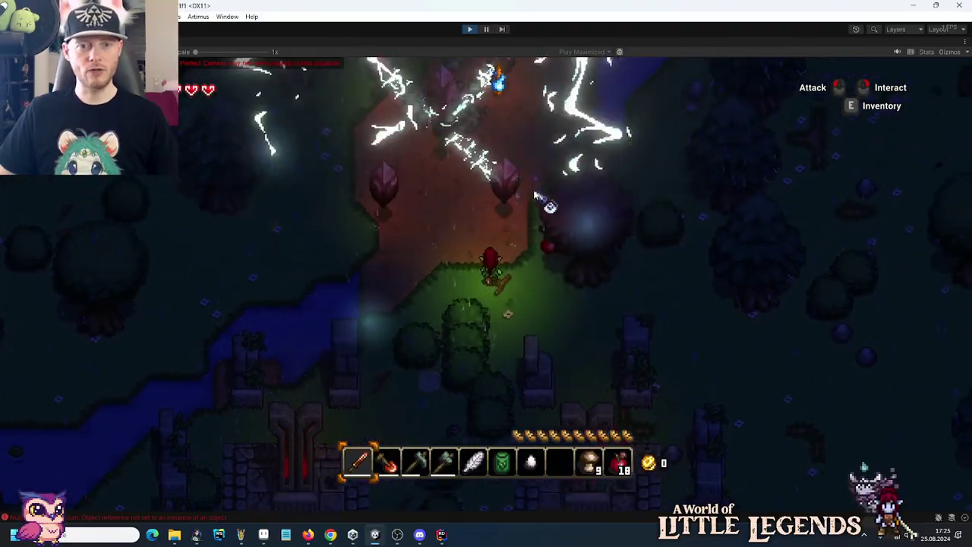
{"action": "key", "text": "d"}
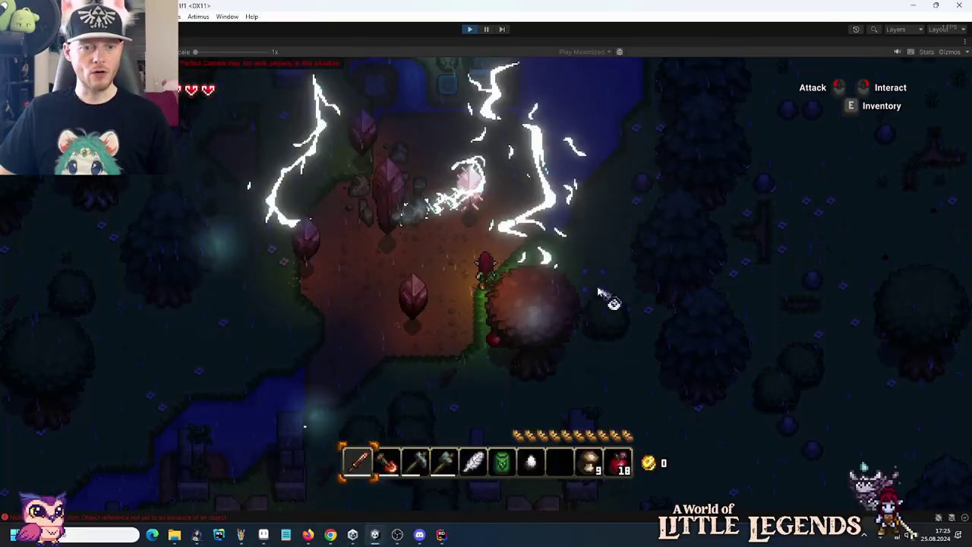
{"action": "key", "text": "s"}
{"action": "key", "text": "d"}
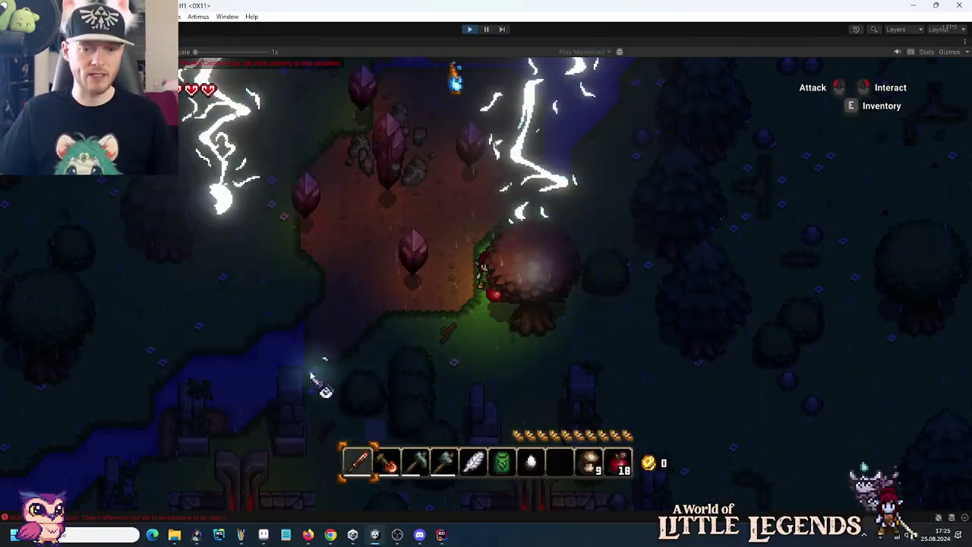
{"action": "key", "text": "a"}
{"action": "key", "text": "w"}
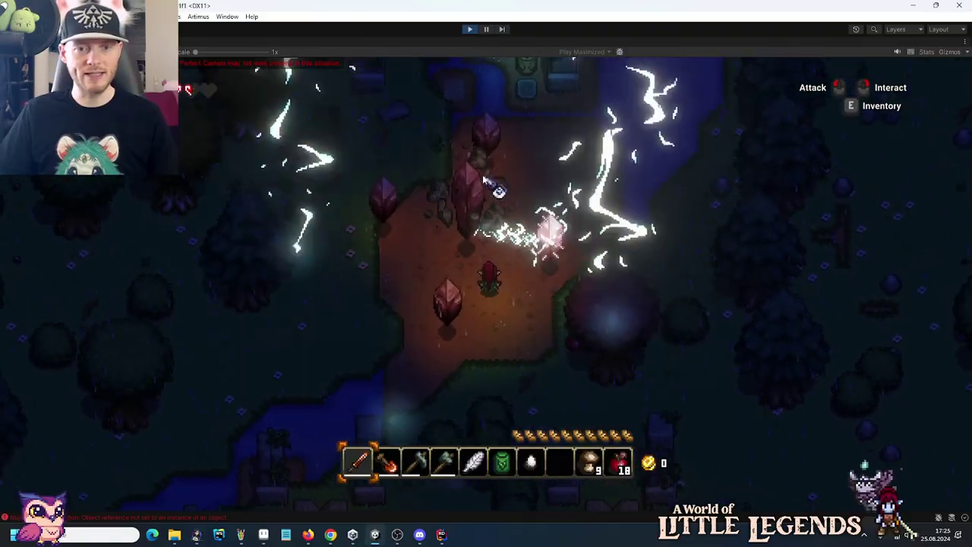
Walk the character south through the clearing and over to its east edge beside the tree while watching the crystals.
{"action": "key", "text": "s"}
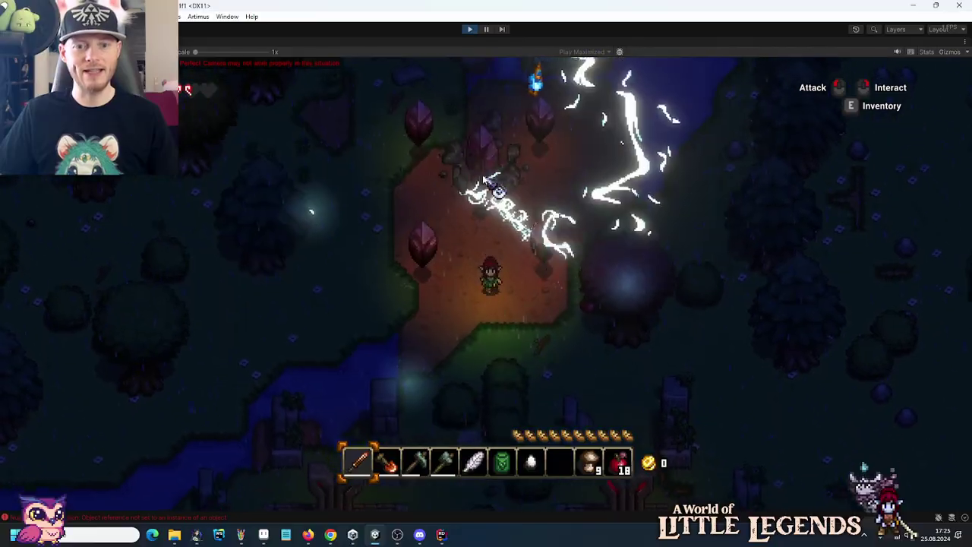
{"action": "key", "text": "w"}
{"action": "key", "text": "d"}
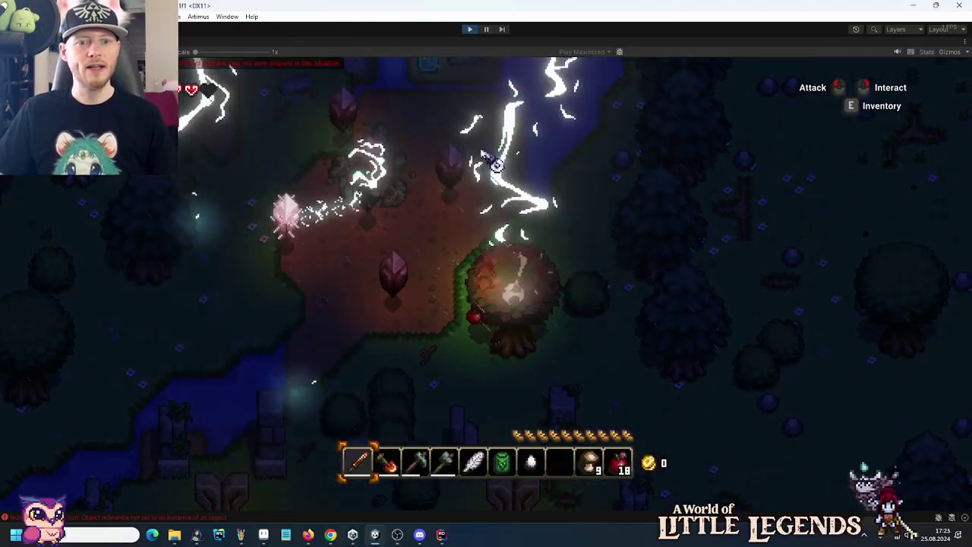
Restart the game in play mode, load the saved game and continue past the gameplay hints into the world.
{"action": "left_click", "coordinate": [469, 30]}
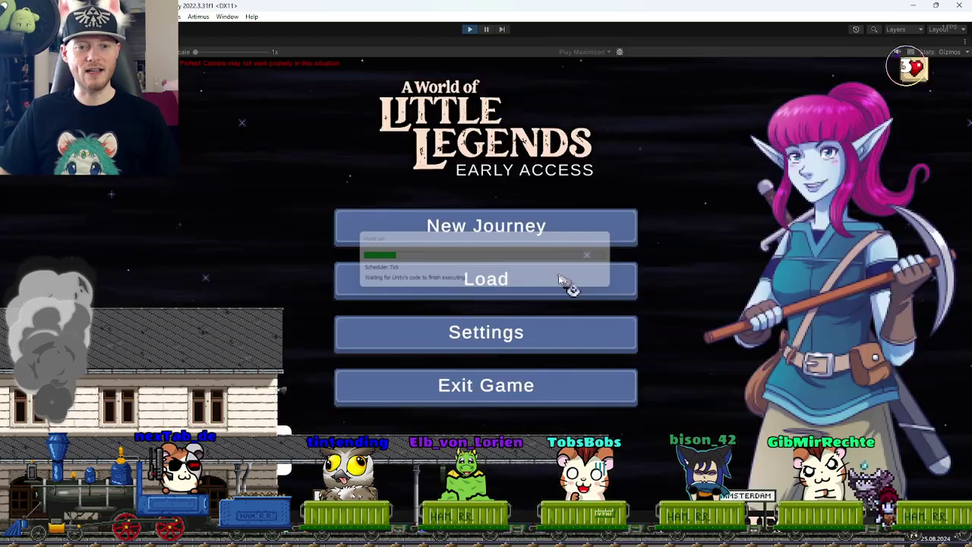
{"action": "left_click", "coordinate": [568, 281]}
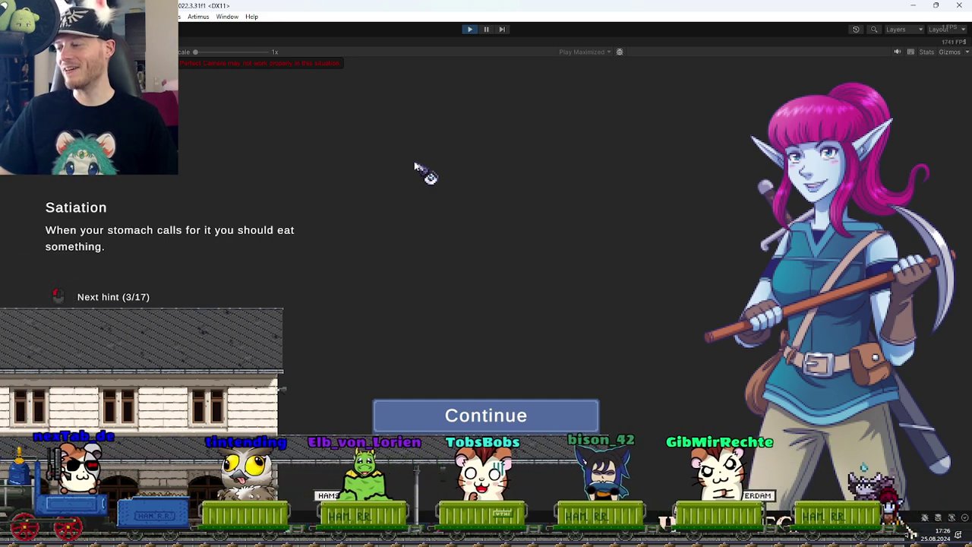
{"action": "left_click", "coordinate": [407, 414]}
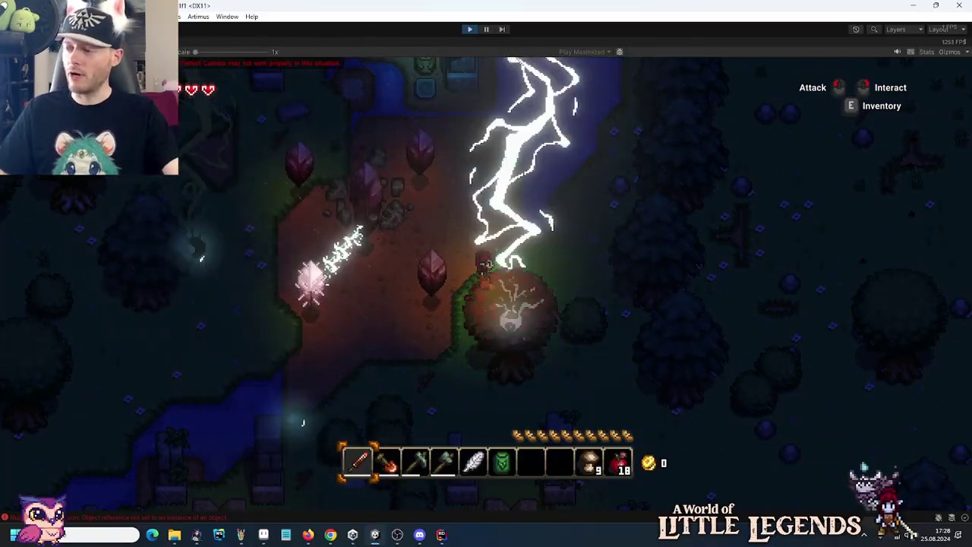
{"action": "key", "text": "alt+Tab"}
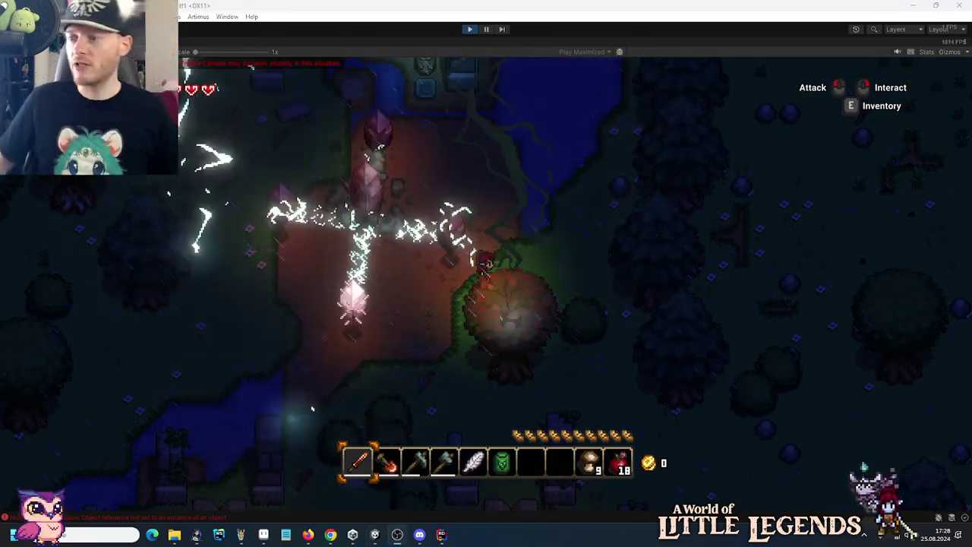
{"action": "left_click", "coordinate": [387, 317]}
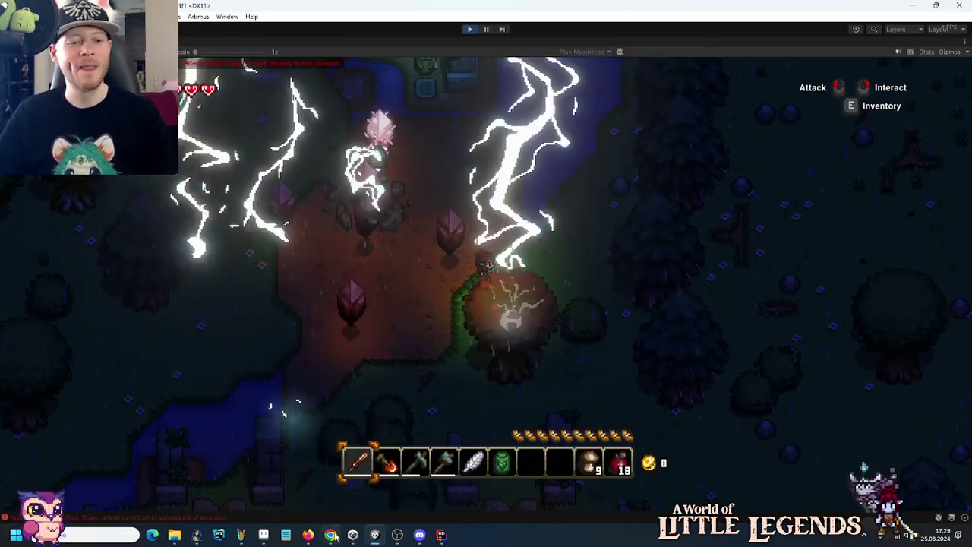
Switch to Chrome and open YouTube in a new tab.
{"action": "key", "text": "alt+Tab"}
{"action": "left_click", "coordinate": [862, 11]}
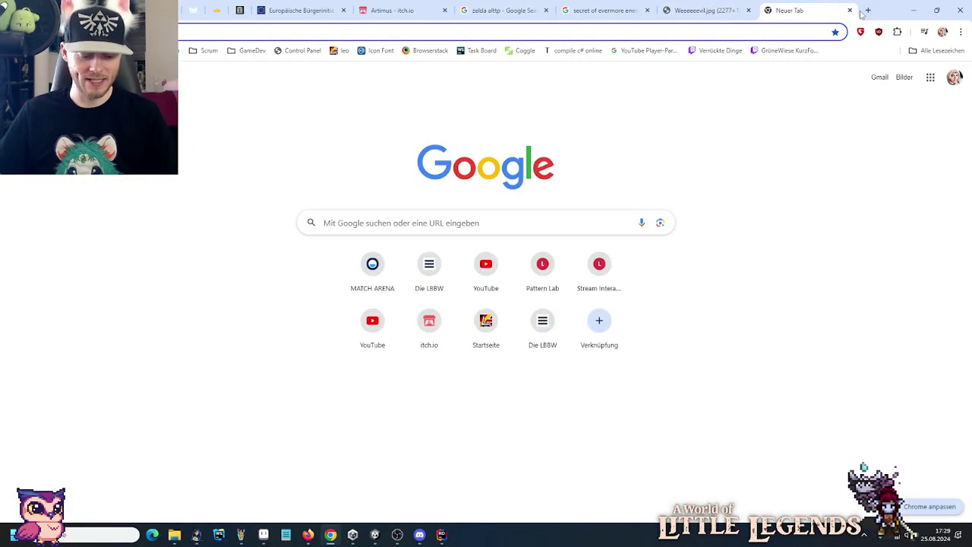
{"action": "left_click", "coordinate": [380, 536]}
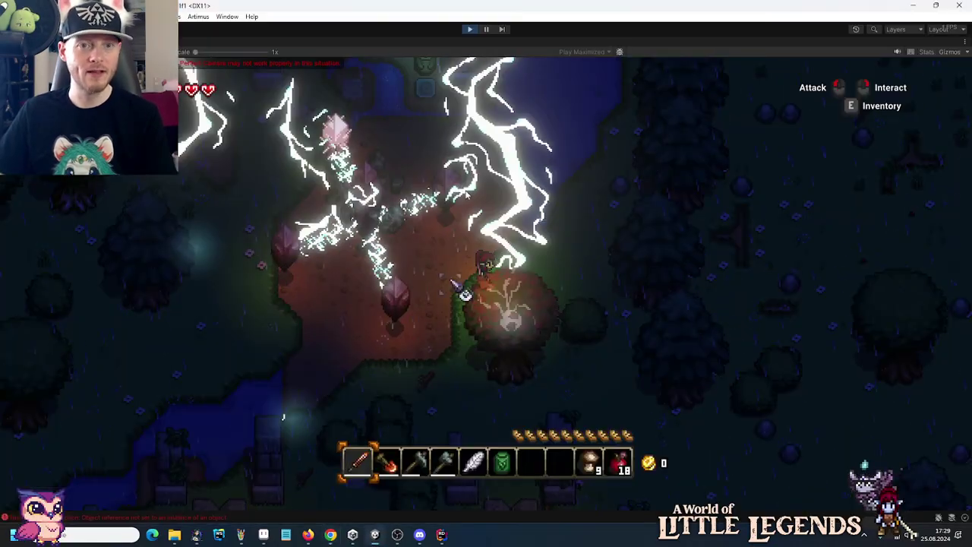
{"action": "key", "text": "alt+Tab"}
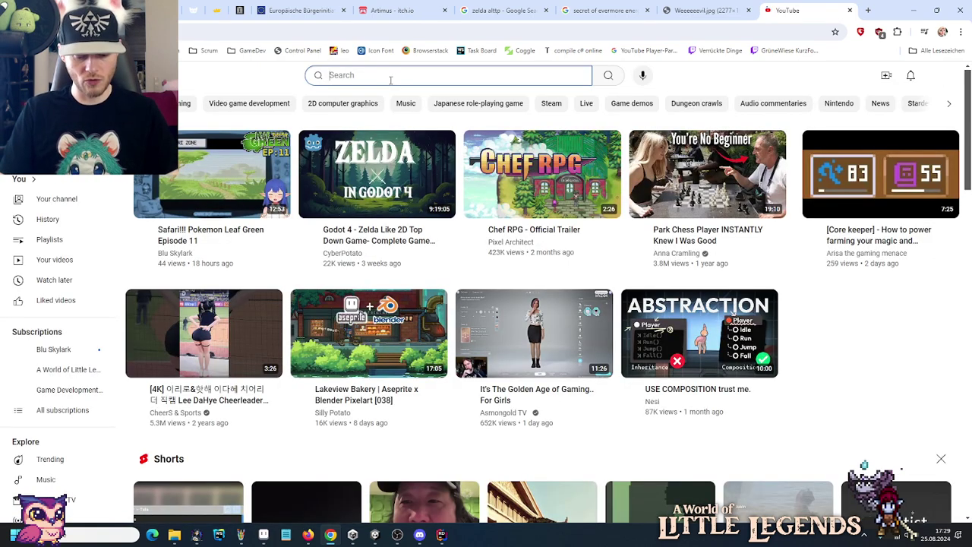
Search YouTube for "blu skylark" and open the Blu Skylark channel's list of videos.
{"action": "left_click", "coordinate": [390, 80]}
{"action": "type", "text": "blu"}
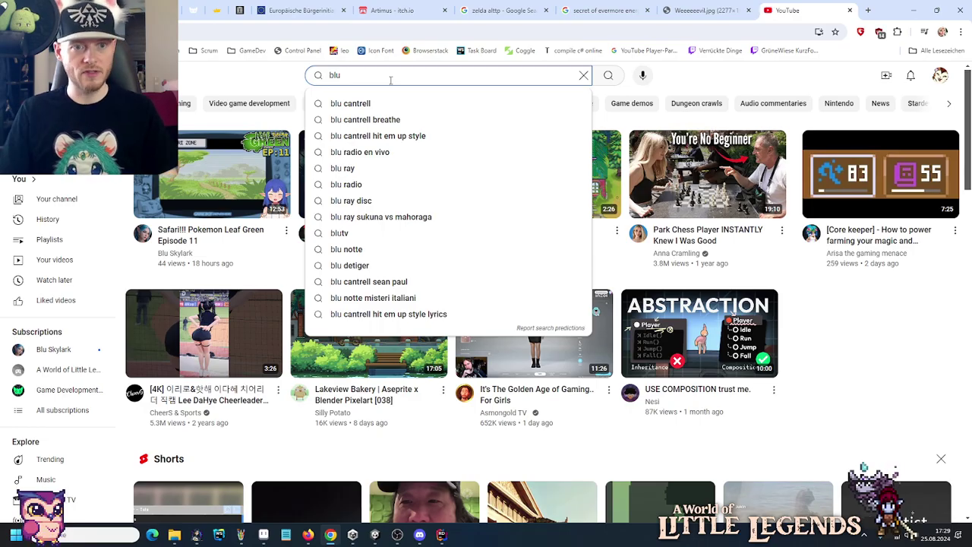
{"action": "type", "text": " skylark"}
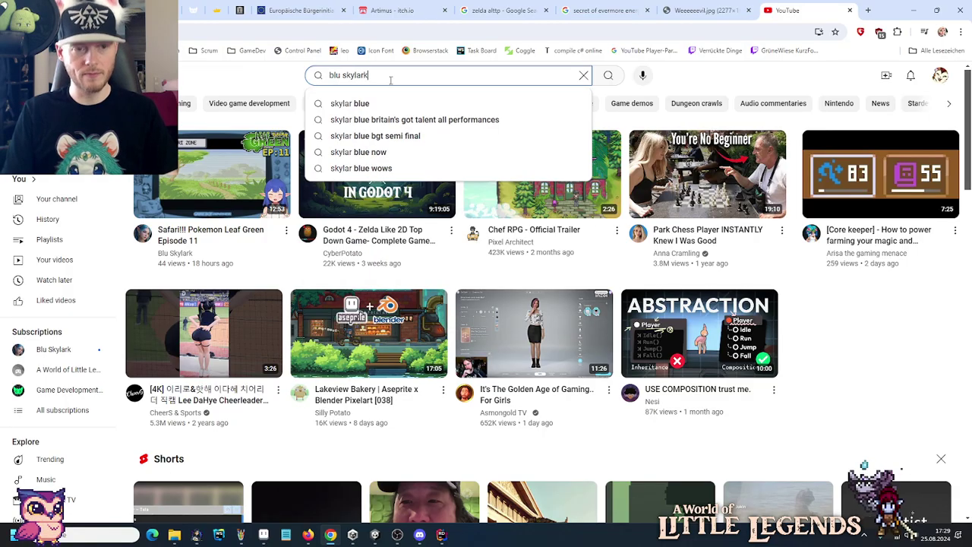
{"action": "key", "text": "Return"}
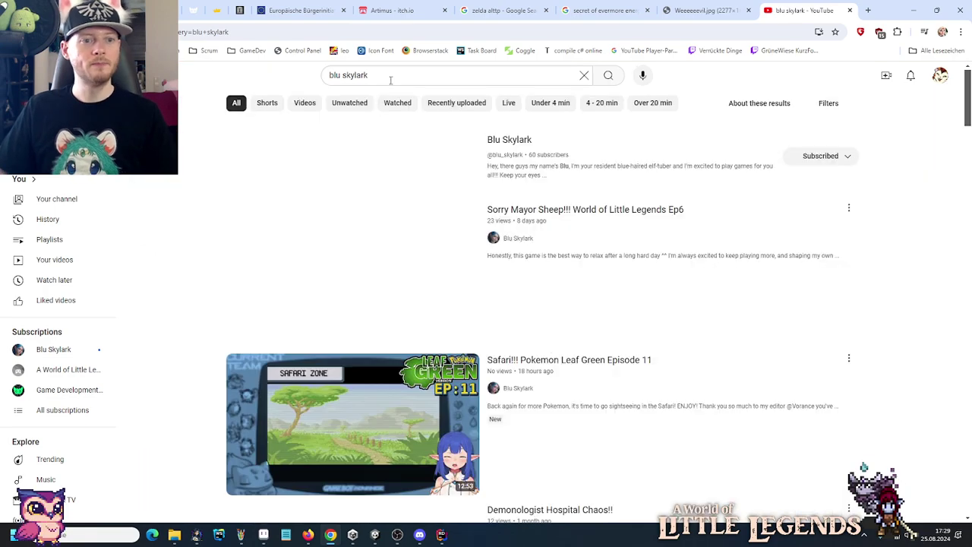
{"action": "left_click", "coordinate": [505, 142]}
{"action": "left_click", "coordinate": [266, 300]}
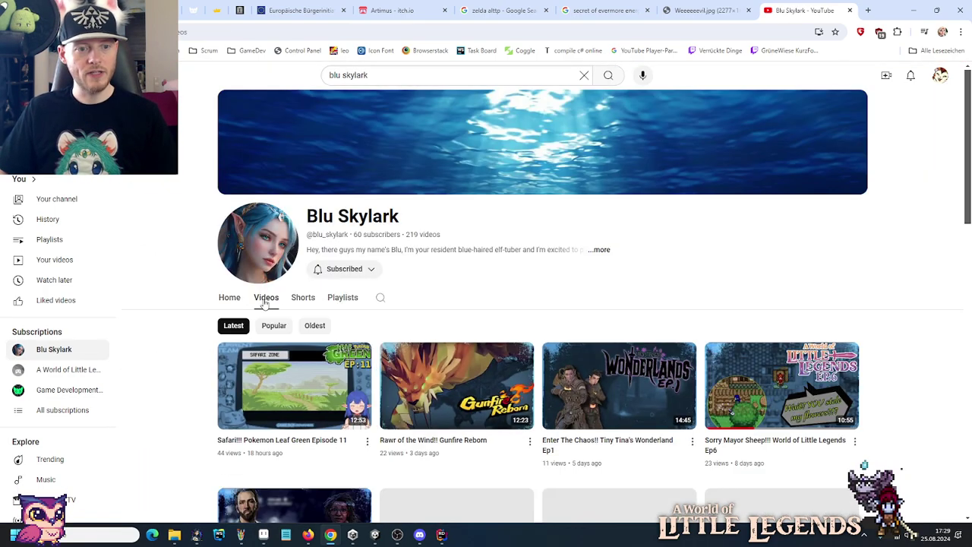
Look through the channel's uploaded videos for World of Little Legends episodes.
{"action": "scroll", "coordinate": [182, 297], "scroll_direction": "down", "scroll_amount": 3}
{"action": "scroll", "coordinate": [182, 297], "scroll_direction": "down", "scroll_amount": 1}
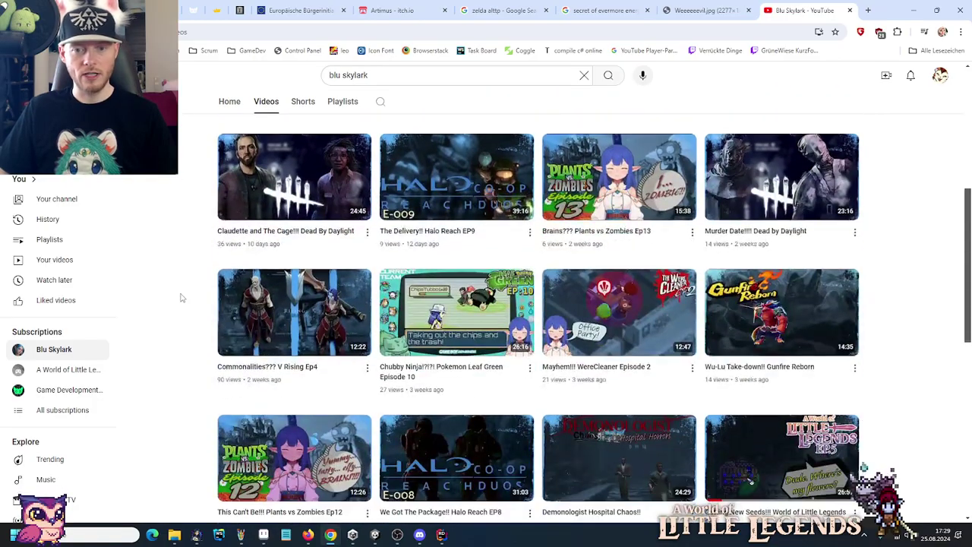
{"action": "scroll", "coordinate": [182, 298], "scroll_direction": "down", "scroll_amount": 7}
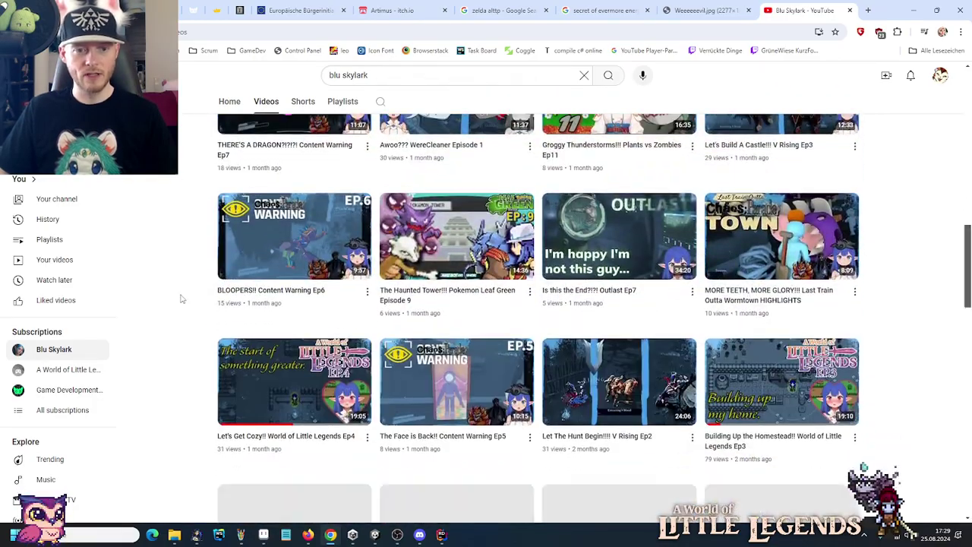
{"action": "scroll", "coordinate": [182, 297], "scroll_direction": "down", "scroll_amount": 3}
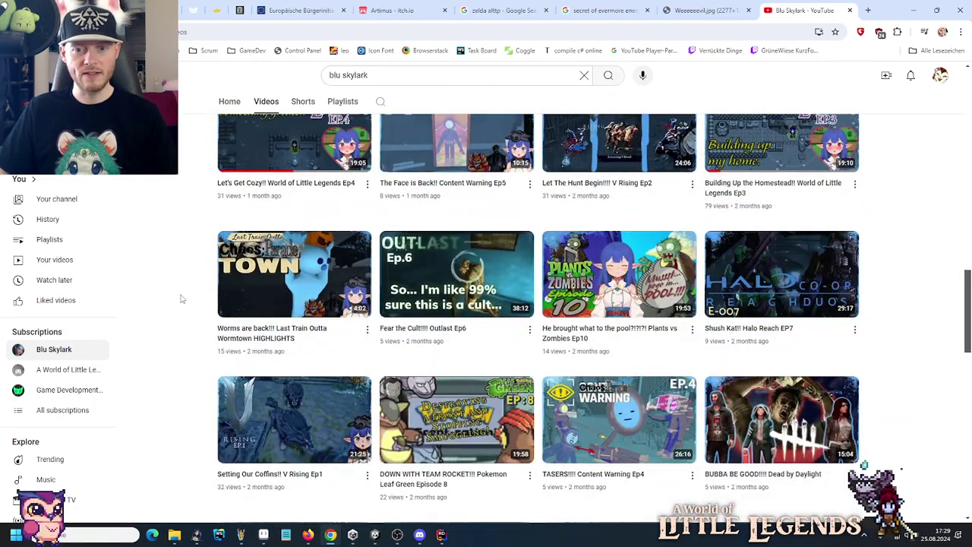
{"action": "scroll", "coordinate": [183, 299], "scroll_direction": "down", "scroll_amount": 3}
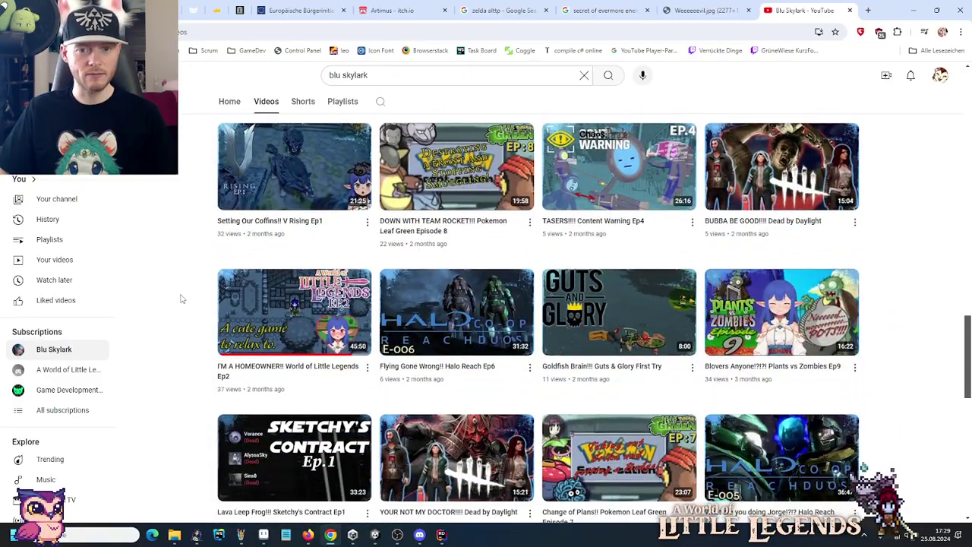
{"action": "scroll", "coordinate": [182, 299], "scroll_direction": "down", "scroll_amount": 5}
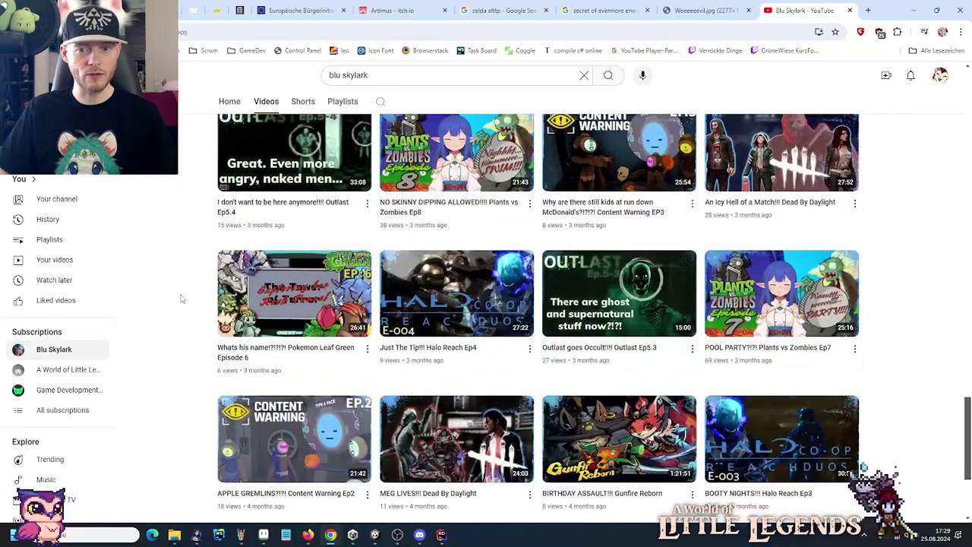
{"action": "scroll", "coordinate": [182, 299], "scroll_direction": "down", "scroll_amount": 5}
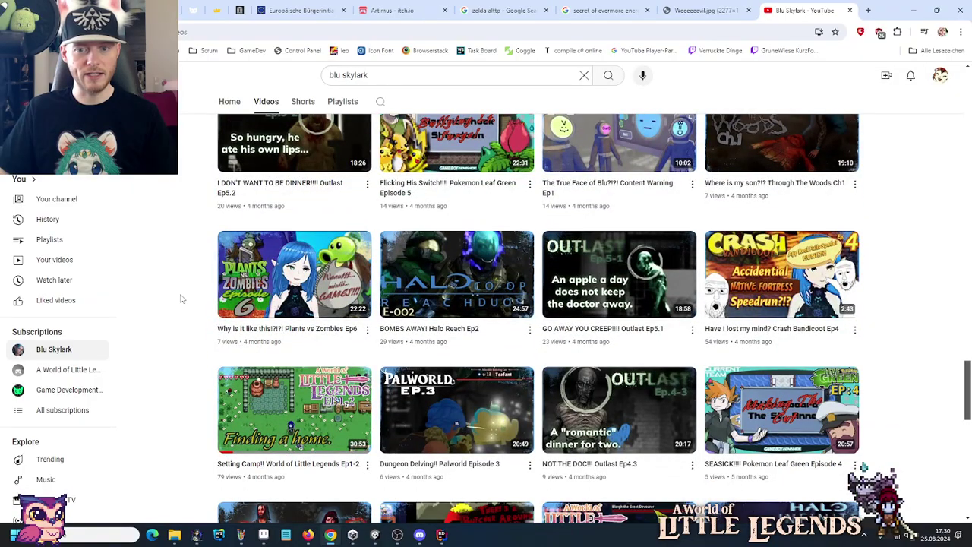
{"action": "scroll", "coordinate": [183, 298], "scroll_direction": "down", "scroll_amount": 4}
{"action": "scroll", "coordinate": [182, 298], "scroll_direction": "down", "scroll_amount": 4}
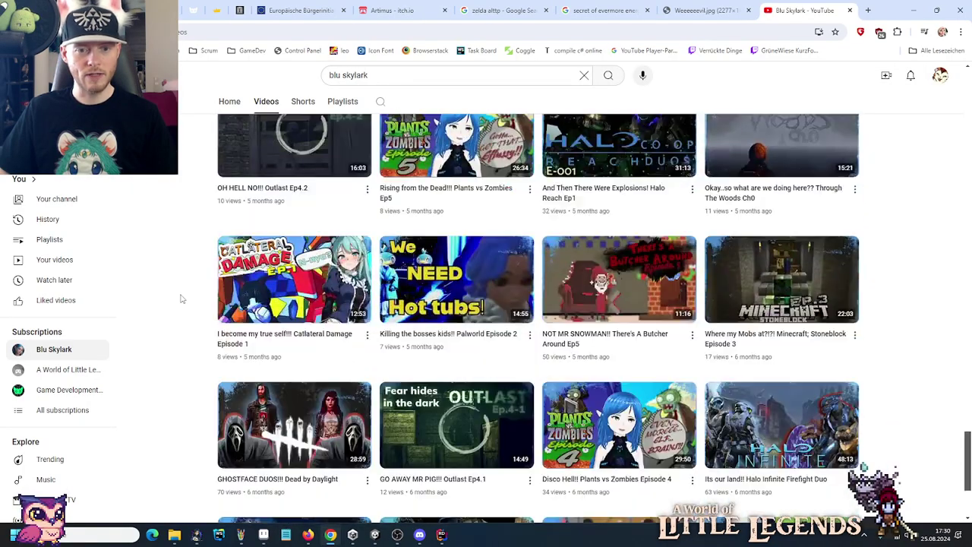
{"action": "scroll", "coordinate": [182, 298], "scroll_direction": "down", "scroll_amount": 6}
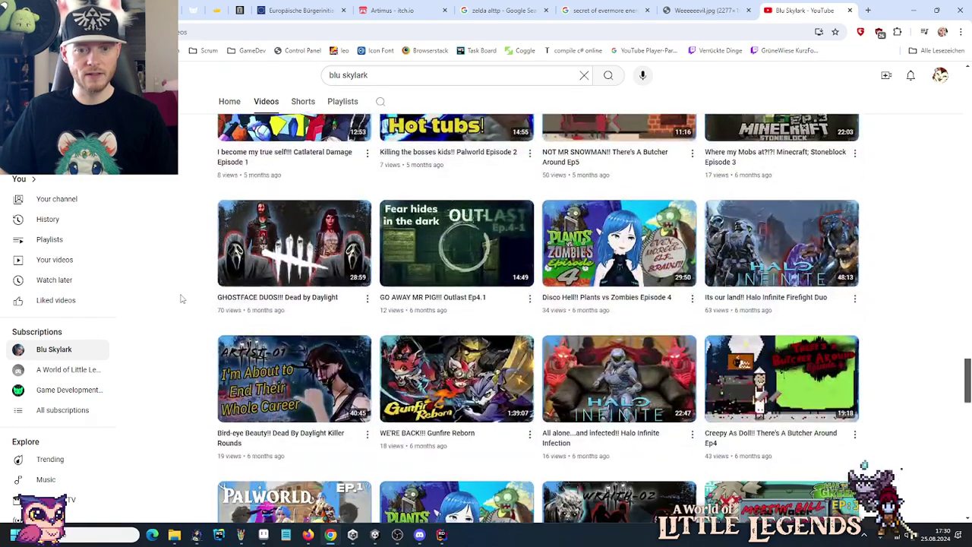
{"action": "scroll", "coordinate": [182, 299], "scroll_direction": "down", "scroll_amount": 3}
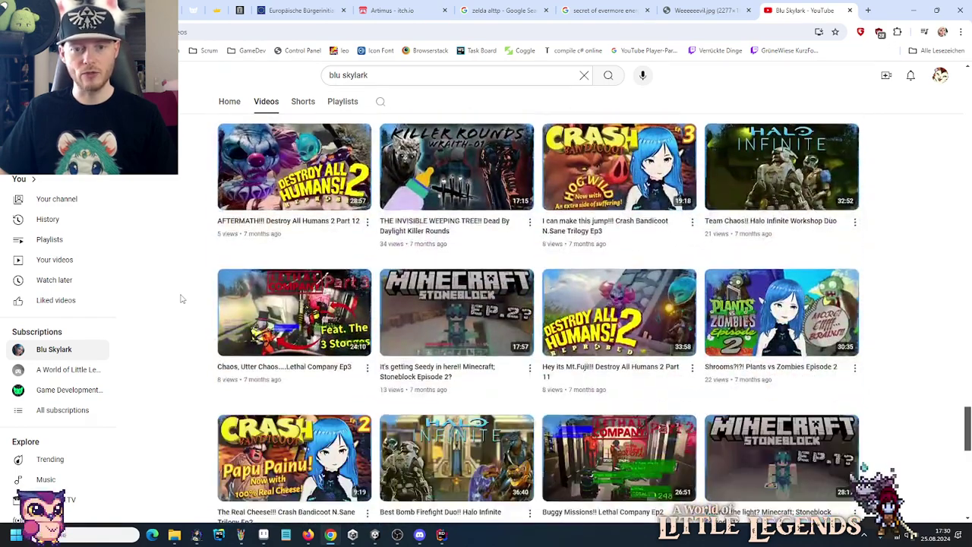
{"action": "scroll", "coordinate": [182, 299], "scroll_direction": "down", "scroll_amount": 6}
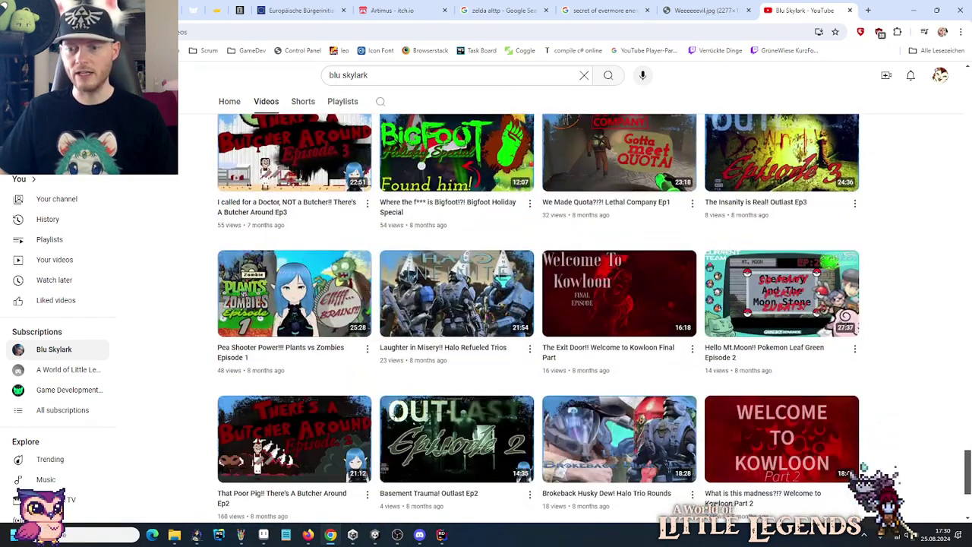
Search within the channel for "little legends" and review the matching World of Little Legends videos.
{"action": "left_click_drag", "start_coordinate": [967, 464], "coordinate": [966, 106]}
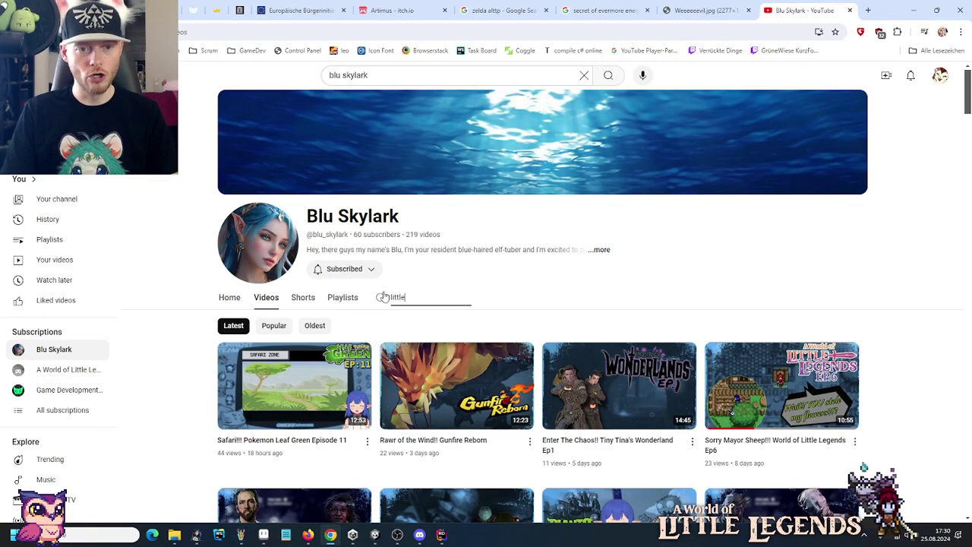
{"action": "key", "text": "Return"}
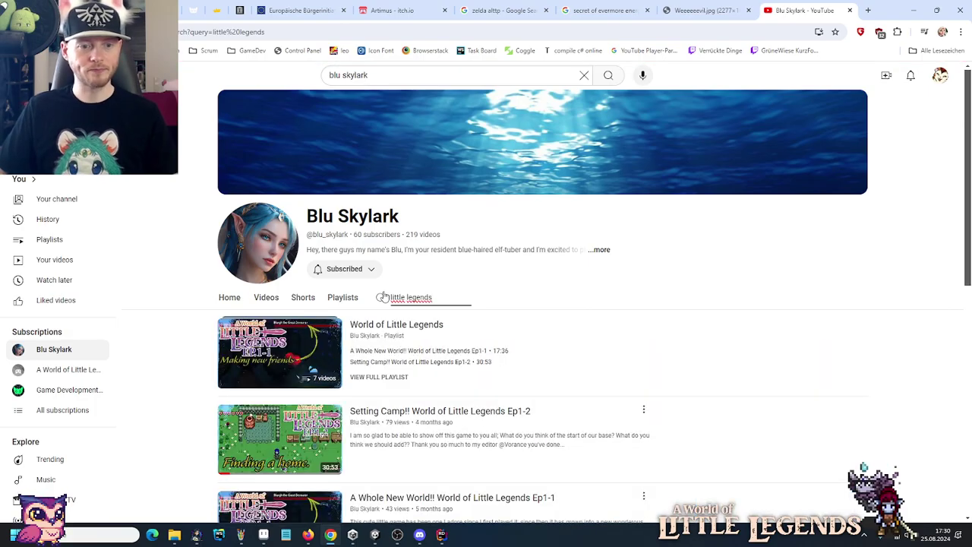
{"action": "scroll", "coordinate": [176, 315], "scroll_direction": "down", "scroll_amount": 3}
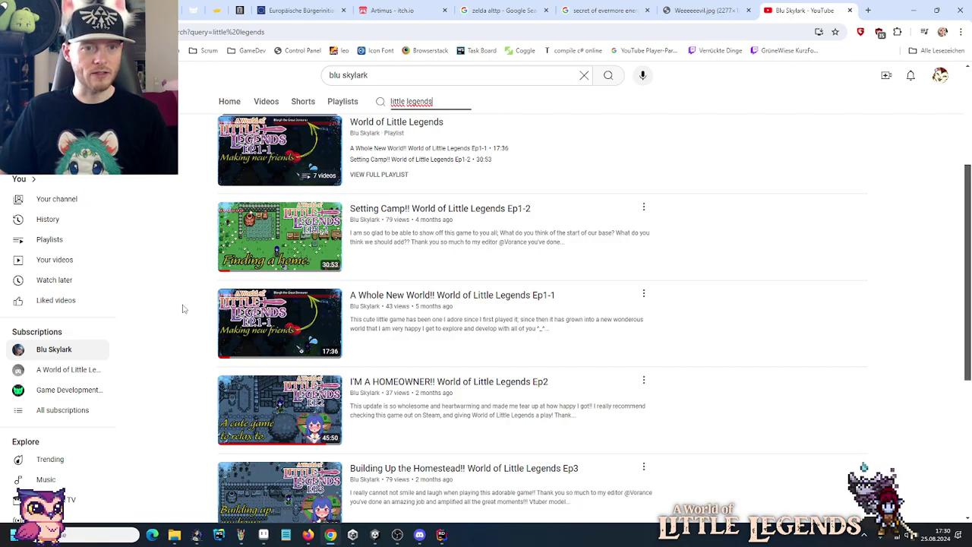
{"action": "scroll", "coordinate": [182, 308], "scroll_direction": "down", "scroll_amount": 4}
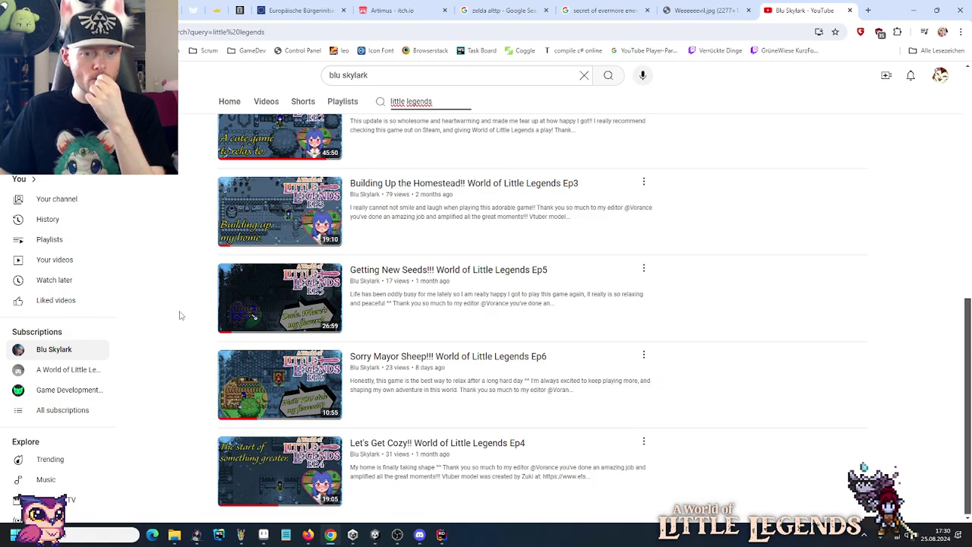
{"action": "scroll", "coordinate": [181, 315], "scroll_direction": "up", "scroll_amount": 3}
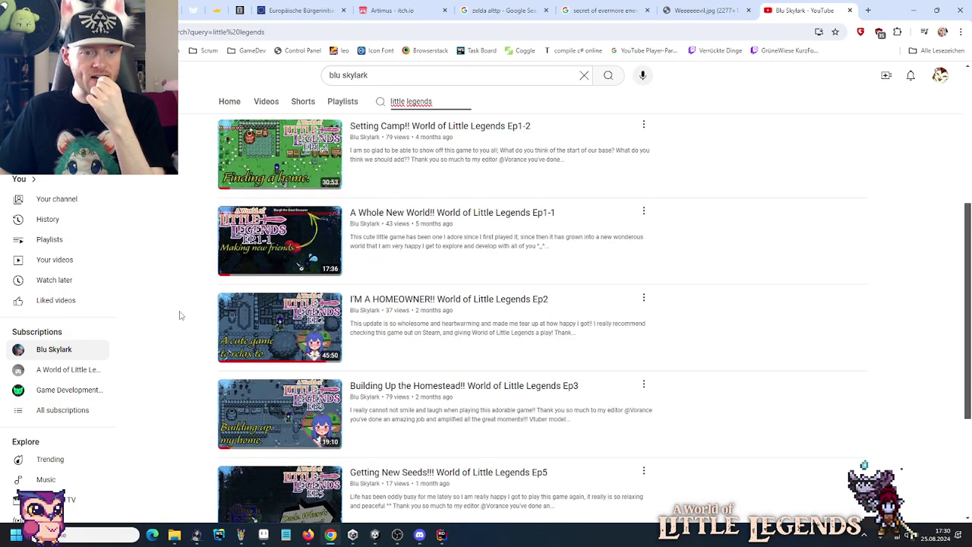
{"action": "scroll", "coordinate": [181, 315], "scroll_direction": "up", "scroll_amount": 2}
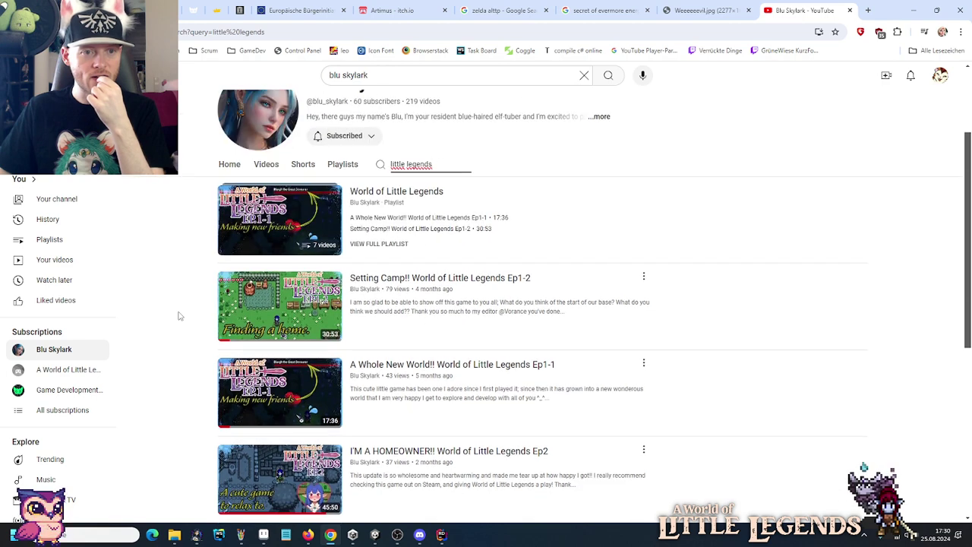
Open the video "I'M A HOMEOWNER!! World of Little Legends Ep2" in a new tab and play it from the beginning.
{"action": "mouse_move", "coordinate": [251, 316]}
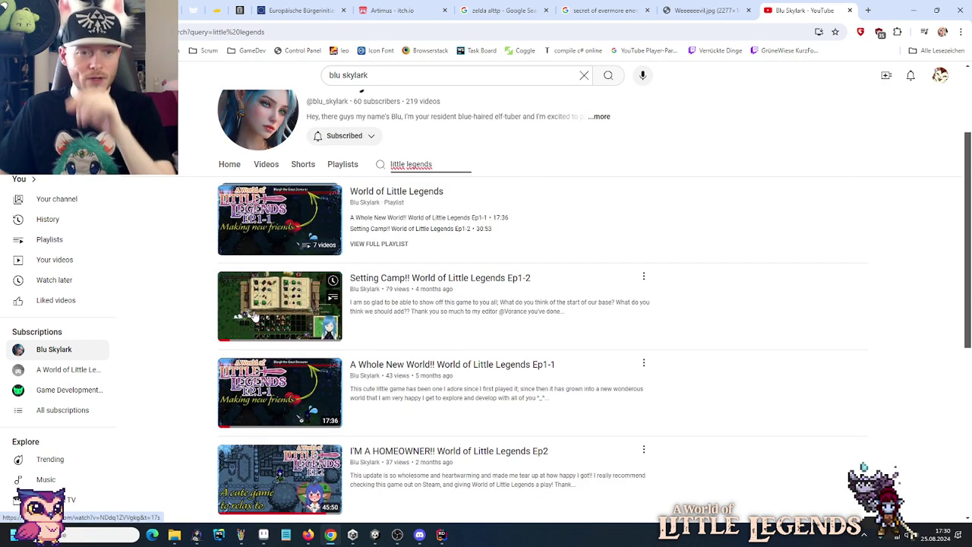
{"action": "mouse_move", "coordinate": [261, 480]}
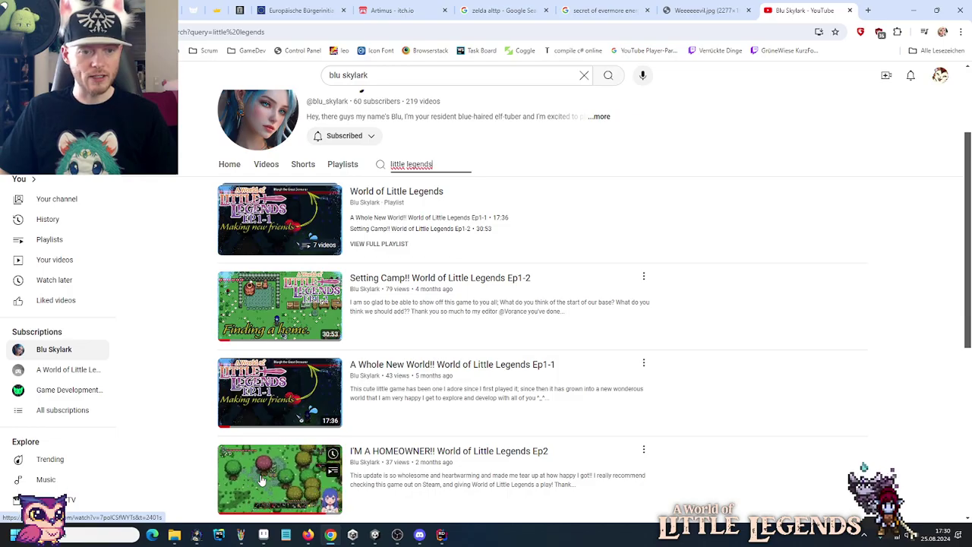
{"action": "middle_click", "coordinate": [273, 473]}
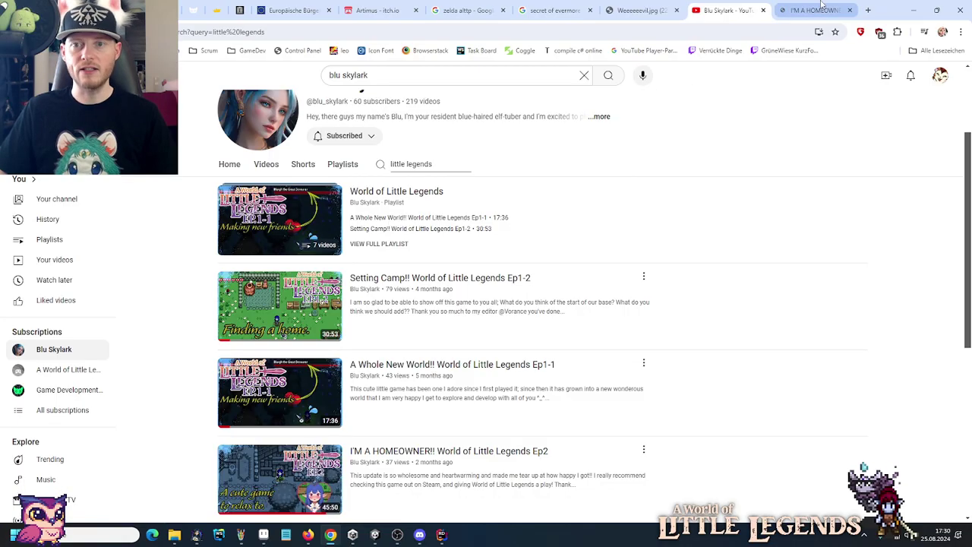
{"action": "key", "text": "ctrl+Tab"}
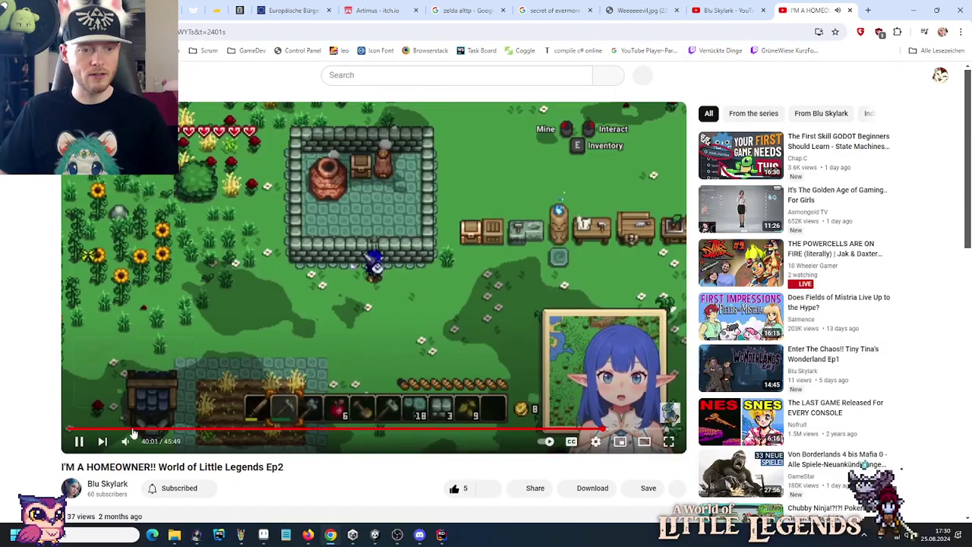
{"action": "left_click_drag", "start_coordinate": [132, 431], "coordinate": [65, 430]}
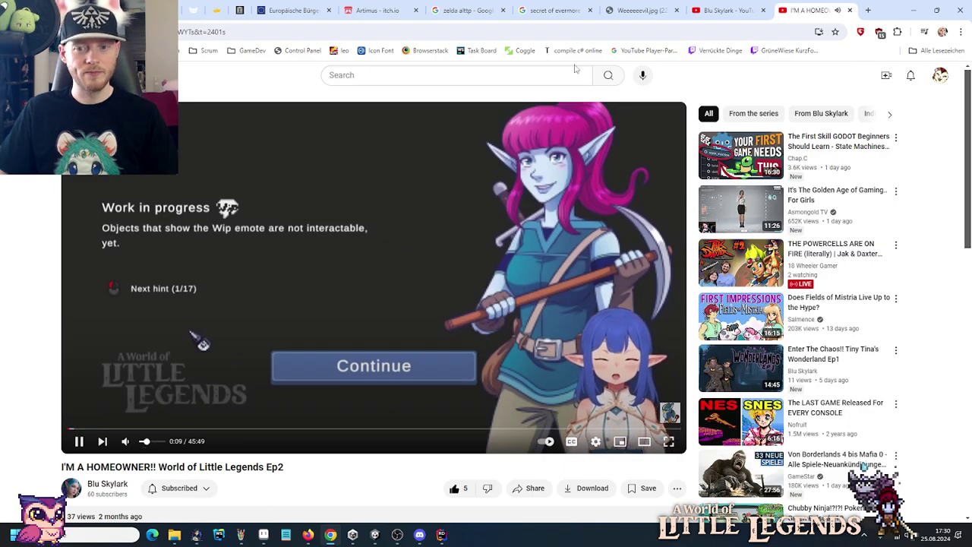
Close the Ep2 video and open the World of Little Legends playlist from the channel's search results.
{"action": "left_click", "coordinate": [850, 10]}
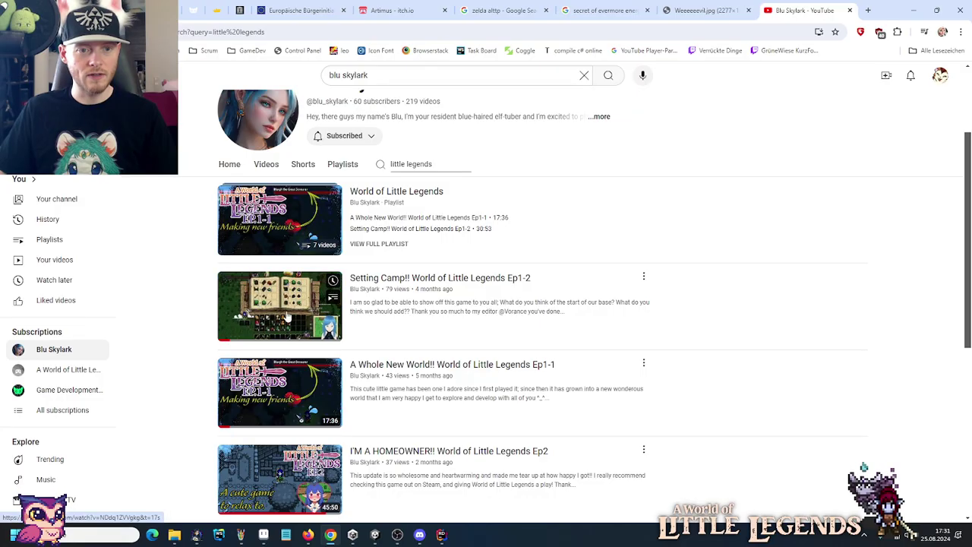
{"action": "scroll", "coordinate": [774, 391], "scroll_direction": "down", "scroll_amount": 5}
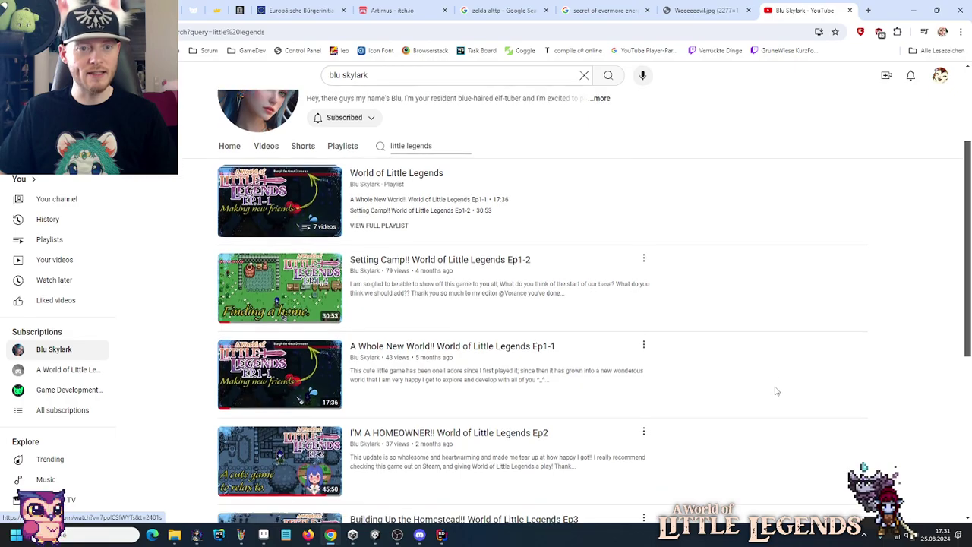
{"action": "scroll", "coordinate": [767, 389], "scroll_direction": "up", "scroll_amount": 7}
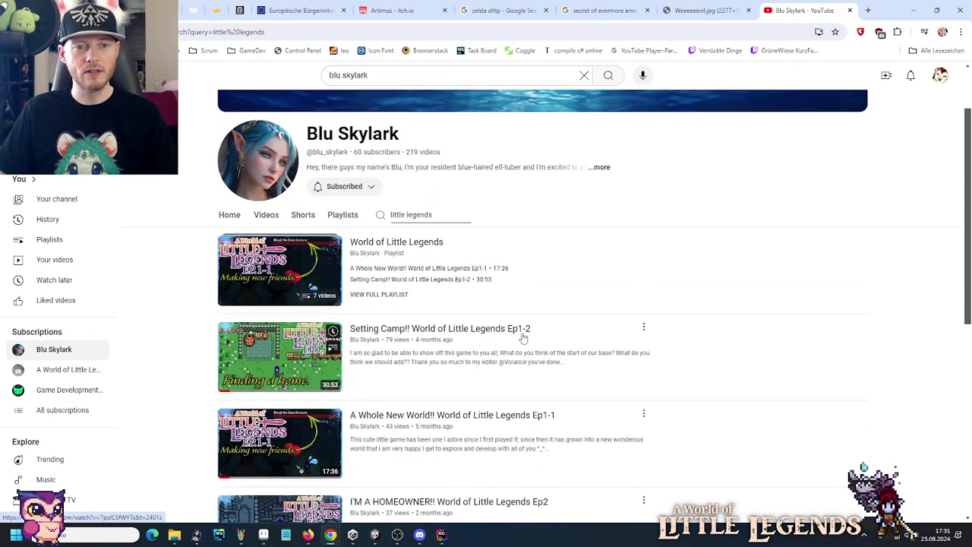
{"action": "left_click", "coordinate": [262, 271]}
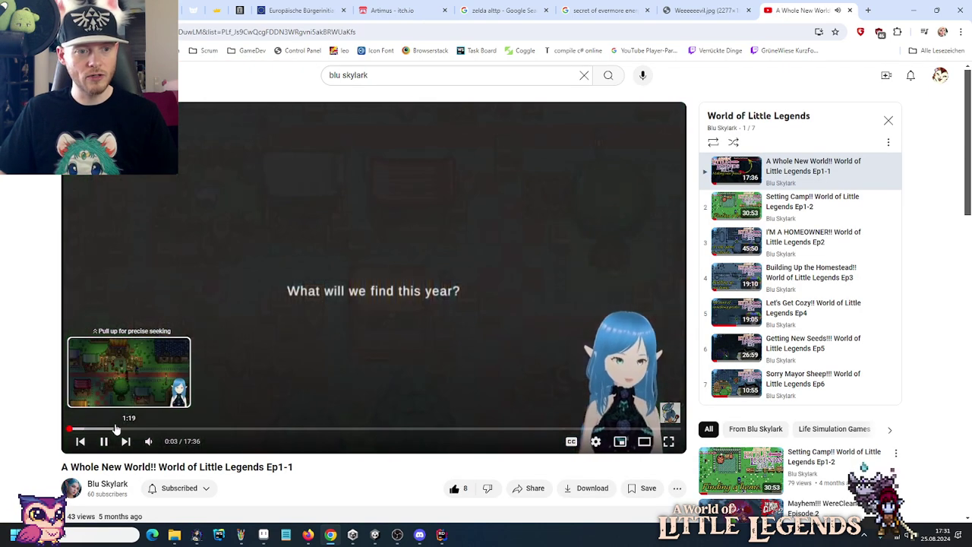
Sample the playlist's "I'M A HOMEOWNER!!" Ep2, and play the opening of "Setting Camp!!" Ep1-2, pausing it at 0:25.
{"action": "left_click", "coordinate": [729, 241]}
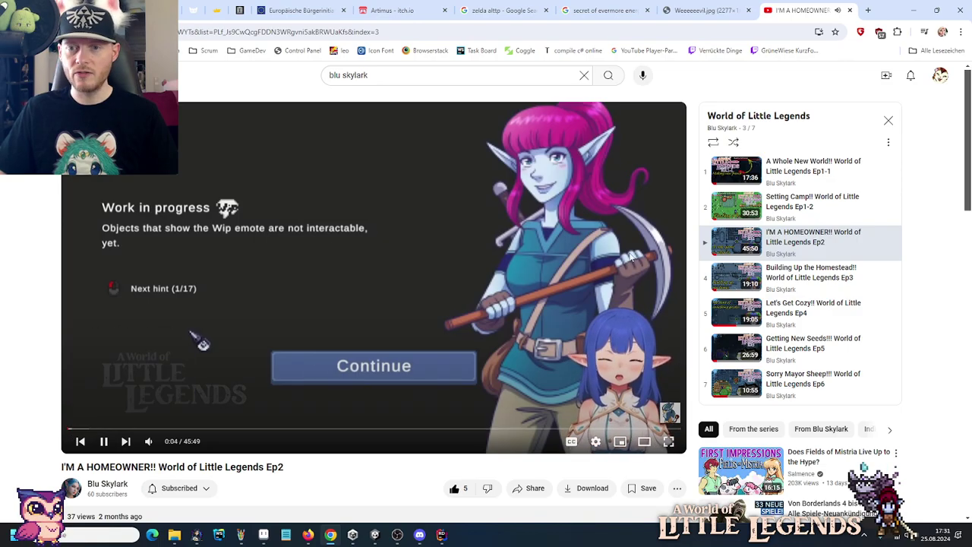
{"action": "left_click", "coordinate": [809, 203]}
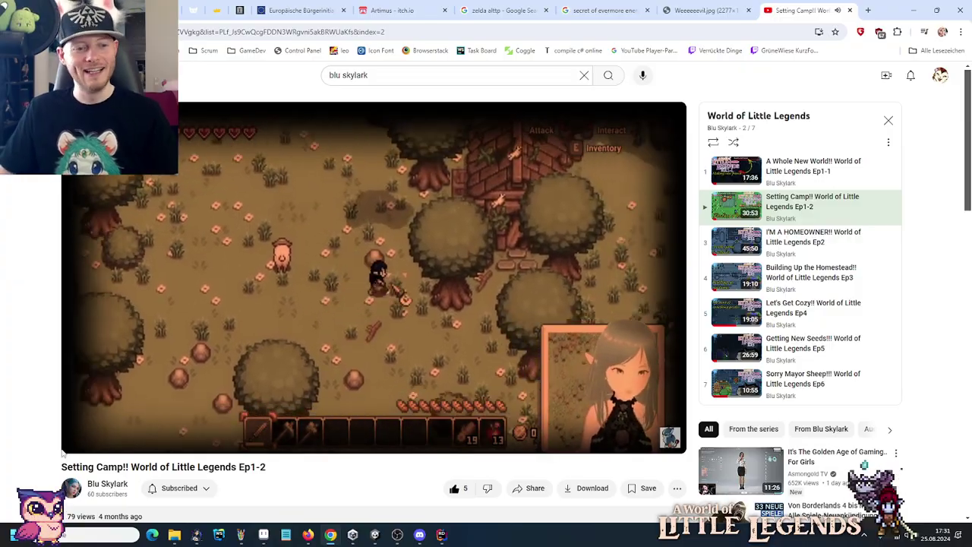
{"action": "left_click", "coordinate": [103, 442]}
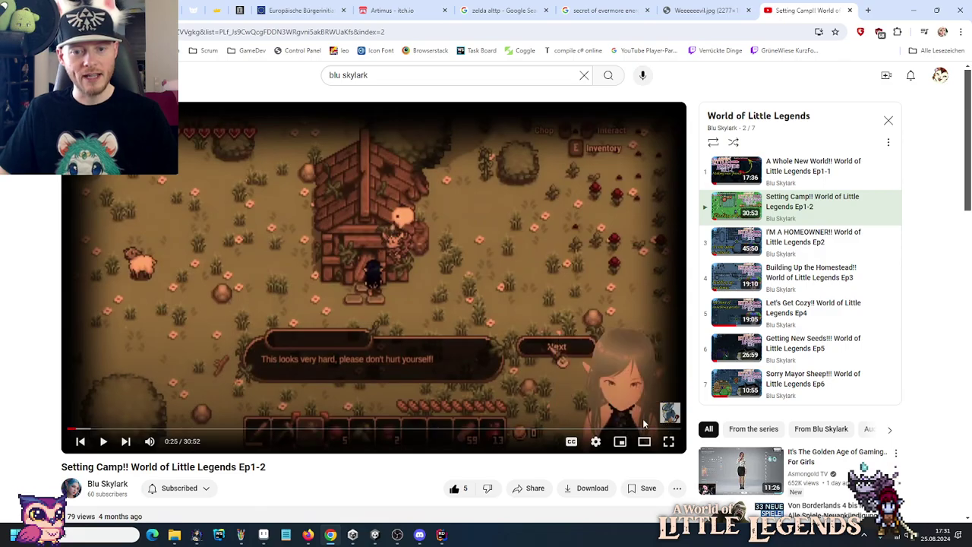
Open "A Whole New World!!" Ep1-1 from the playlist and play it from about 15:06.
{"action": "left_click", "coordinate": [786, 172]}
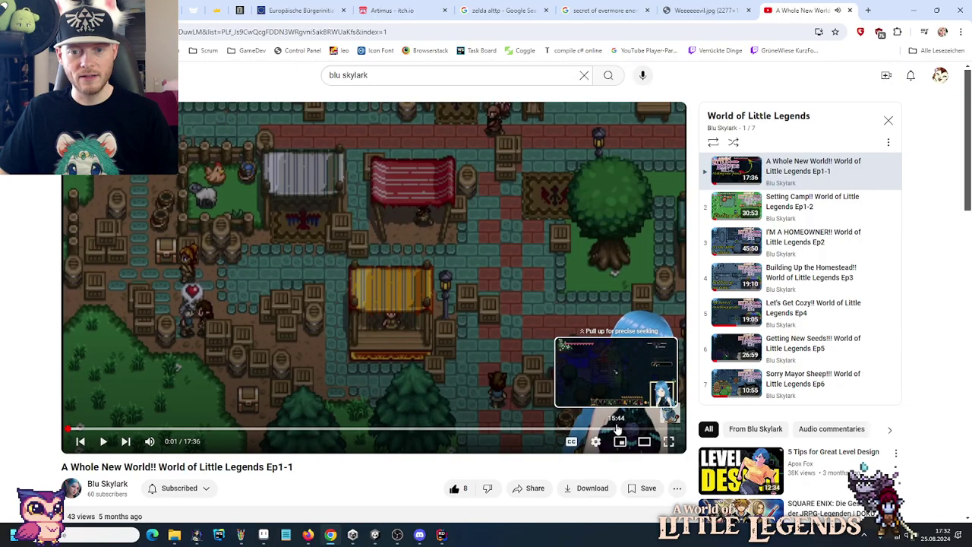
{"action": "left_click", "coordinate": [591, 429]}
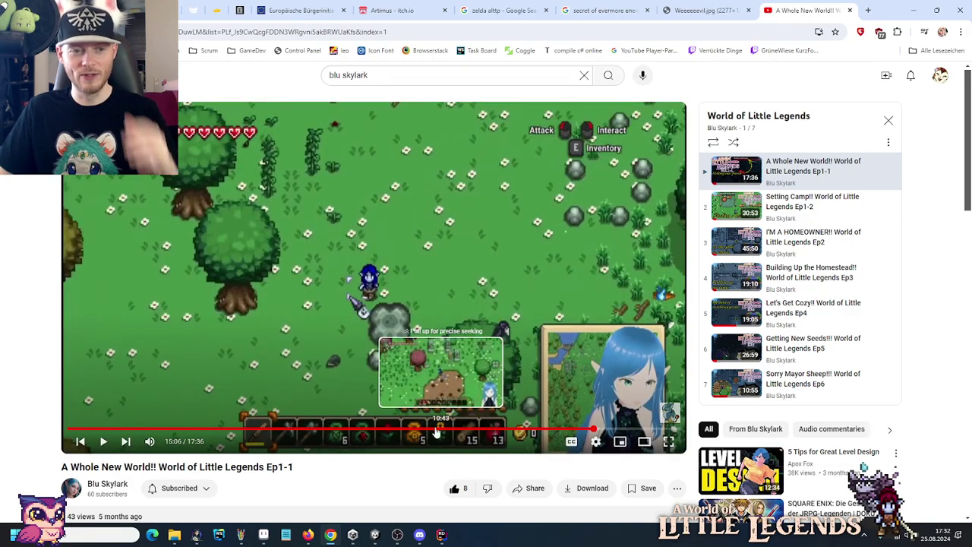
{"action": "left_click", "coordinate": [101, 444]}
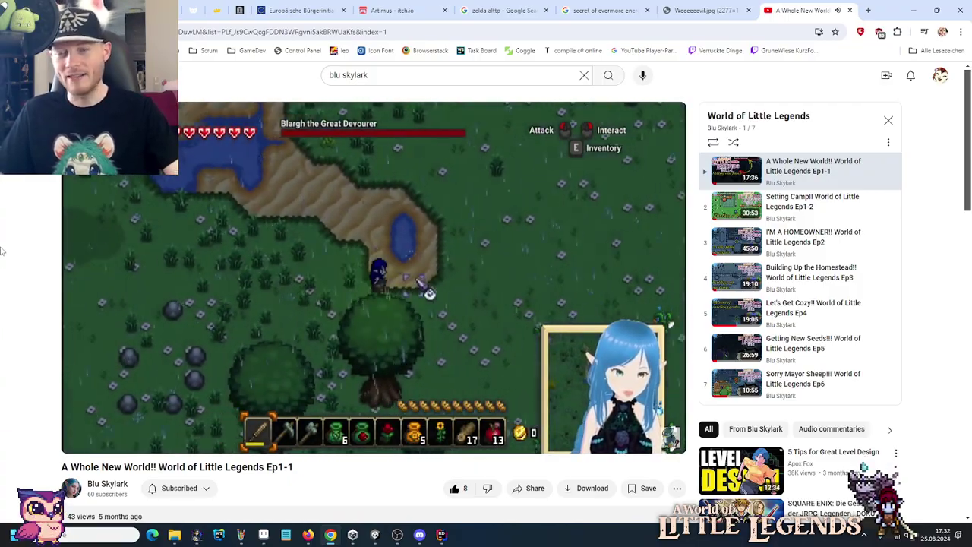
Skip ahead in Ep1-1 to the night-time Blargh the Great Devourer fight, rewind 5 seconds, pause it and close the video.
{"action": "mouse_move", "coordinate": [176, 446]}
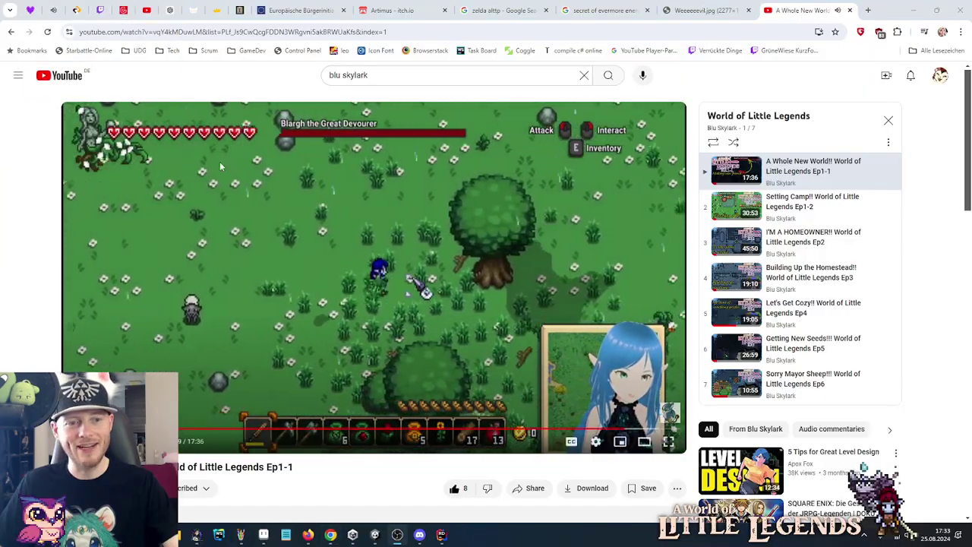
{"action": "left_click", "coordinate": [616, 431]}
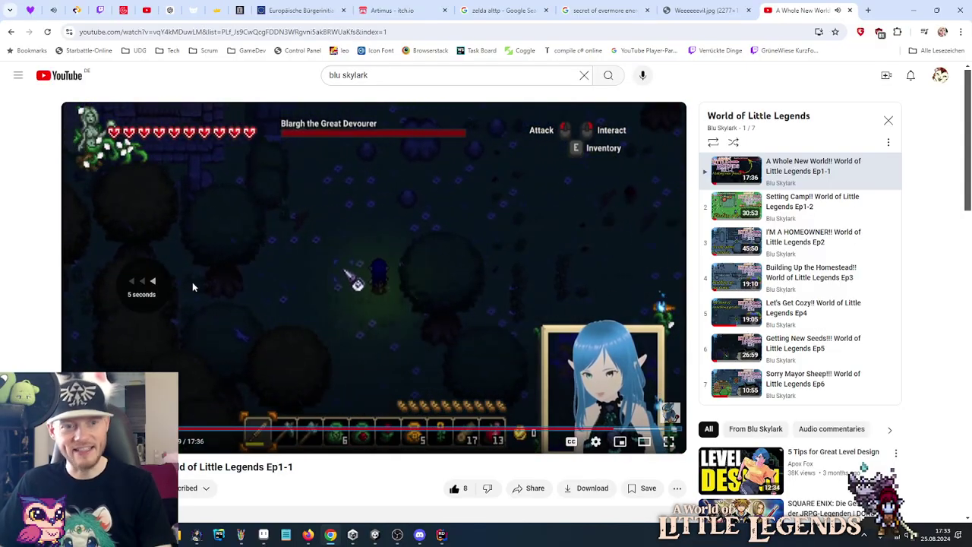
{"action": "key", "text": "Left"}
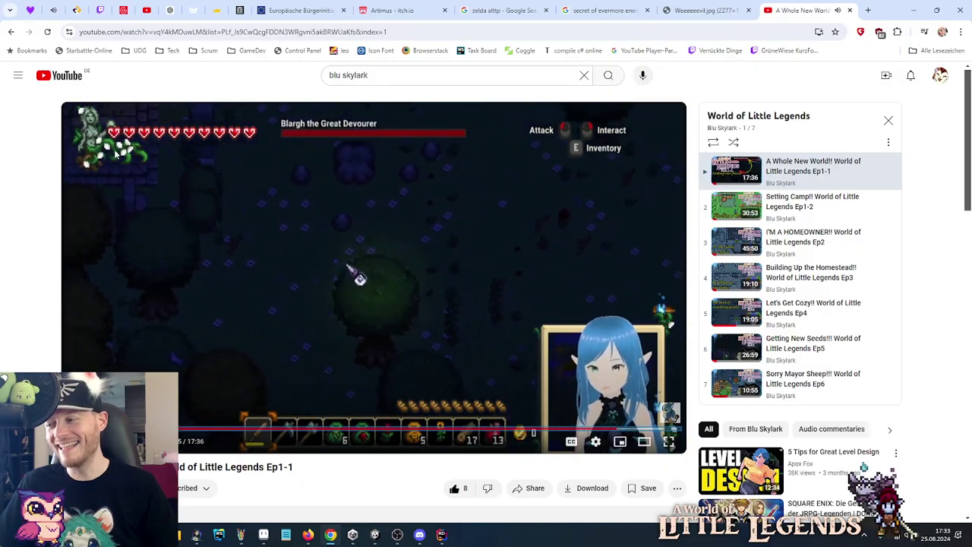
{"action": "key", "text": "space"}
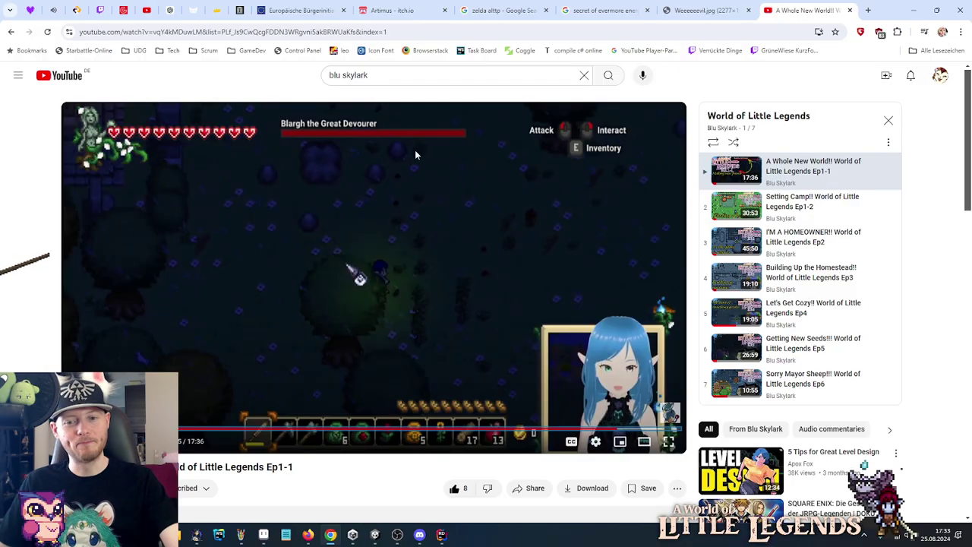
{"action": "left_click", "coordinate": [849, 10]}
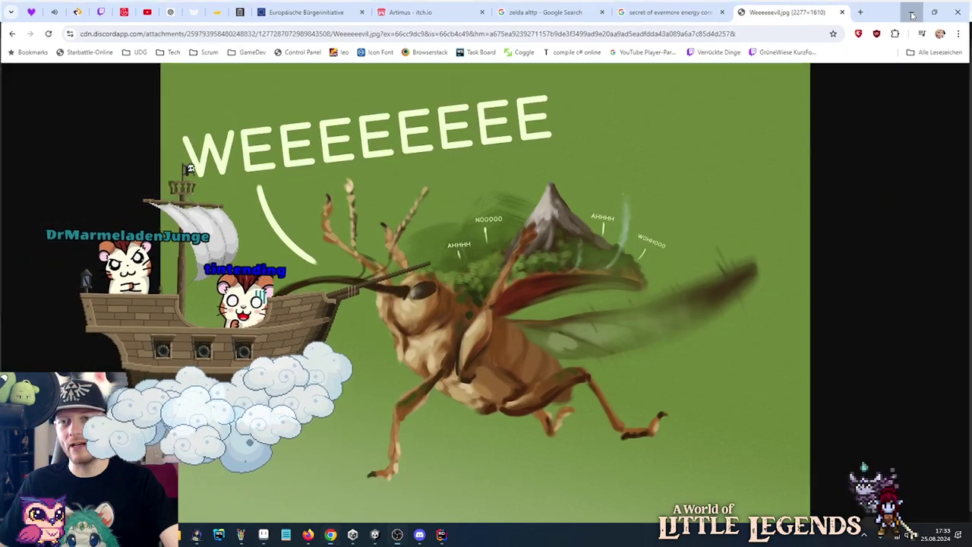
Return to the Unity editor and load a saved game from the running game's main menu to enter the world.
{"action": "left_click", "coordinate": [912, 13]}
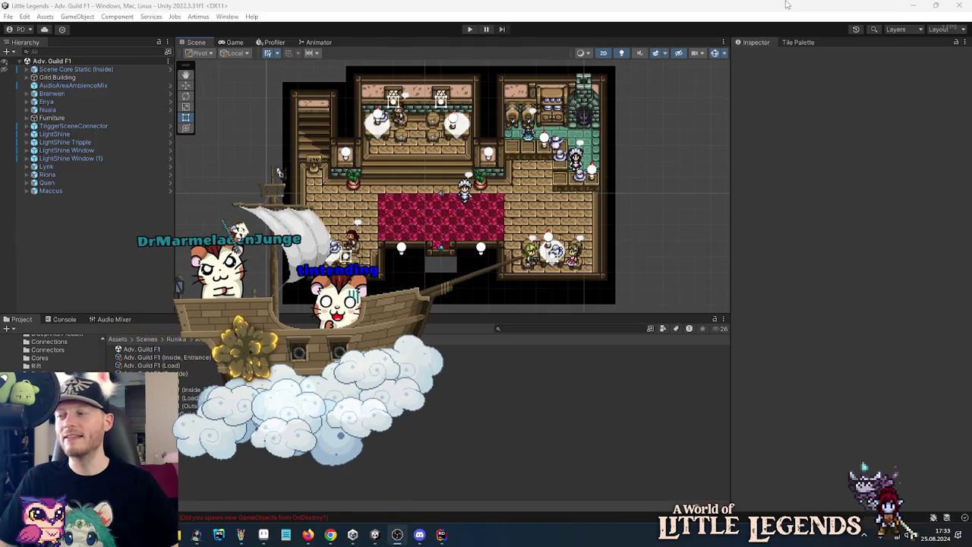
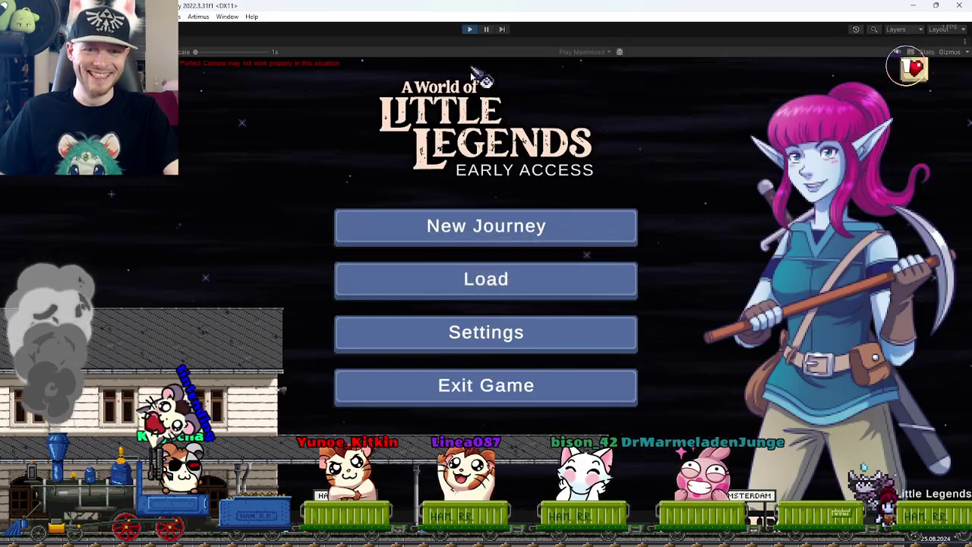
{"action": "left_click", "coordinate": [506, 270]}
{"action": "left_click", "coordinate": [407, 249]}
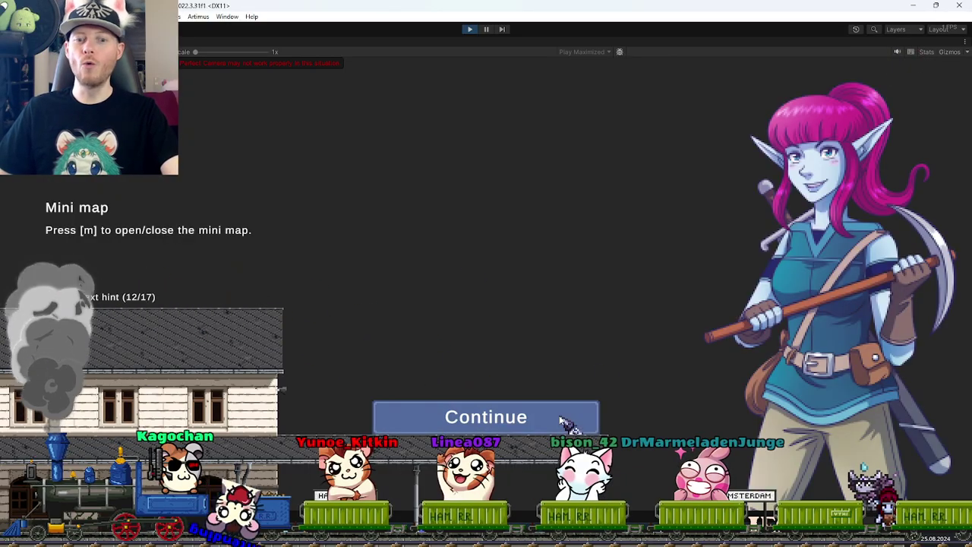
{"action": "left_click", "coordinate": [557, 405]}
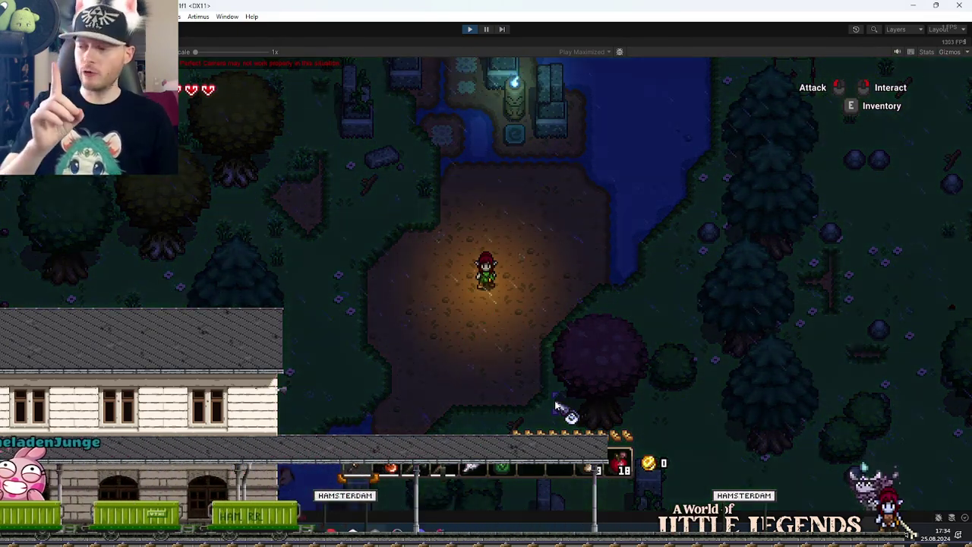
Walk the character around the orbiting crystal enemies to observe their lightning attacks, and stop play mode.
{"action": "key", "text": "s+d"}
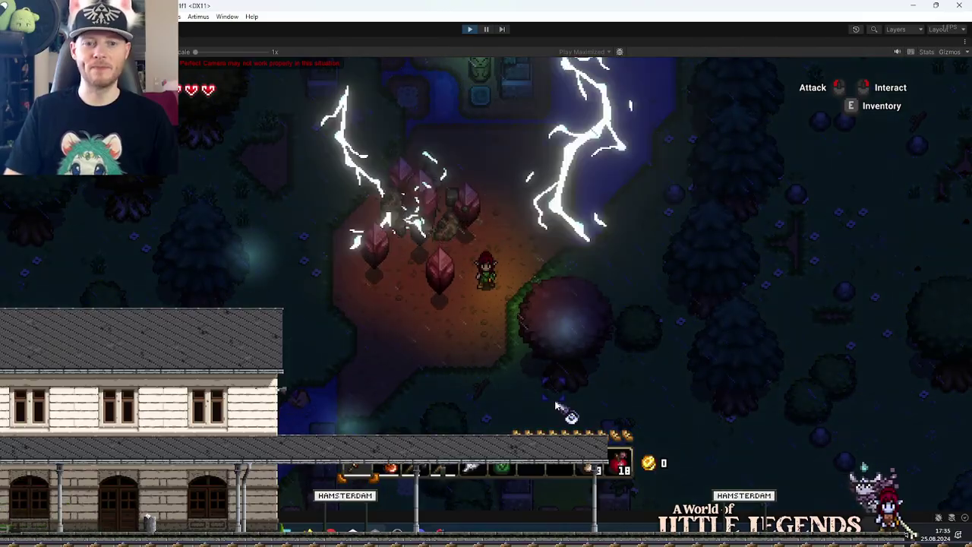
{"action": "key", "text": "w+d"}
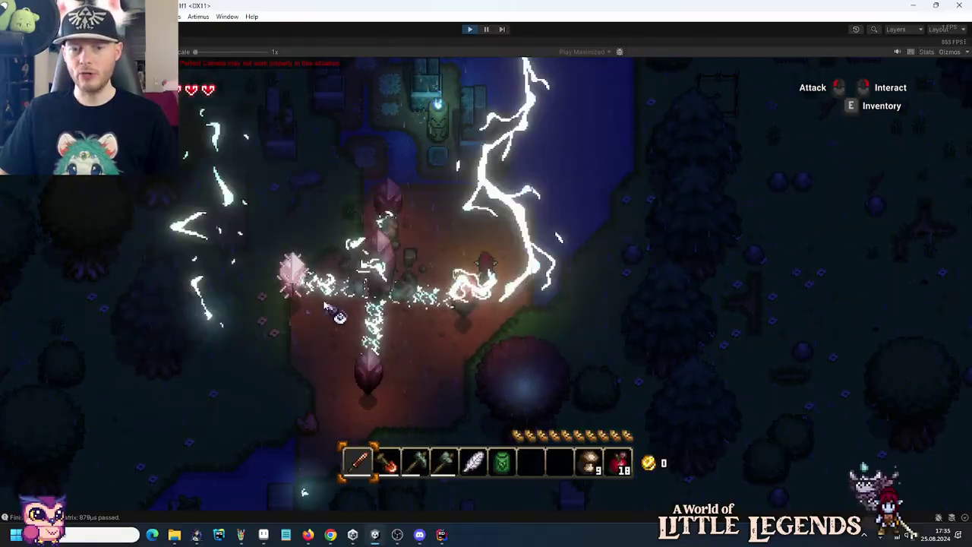
{"action": "key", "text": "w+a"}
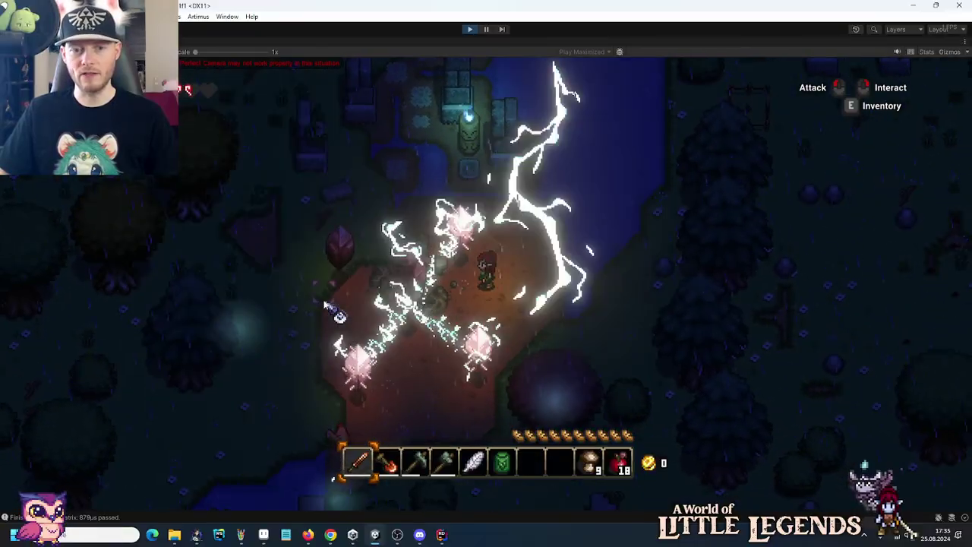
{"action": "key", "text": "s+d"}
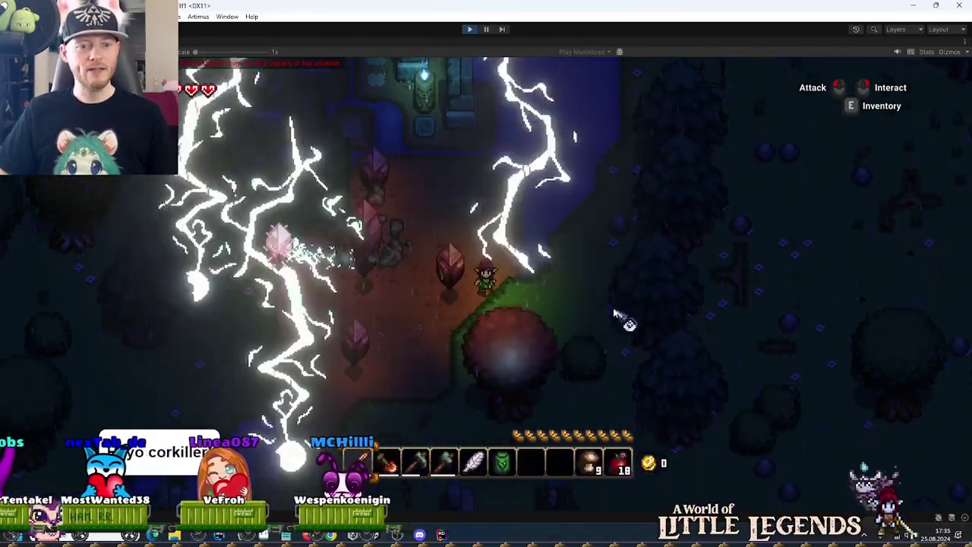
{"action": "key", "text": "w"}
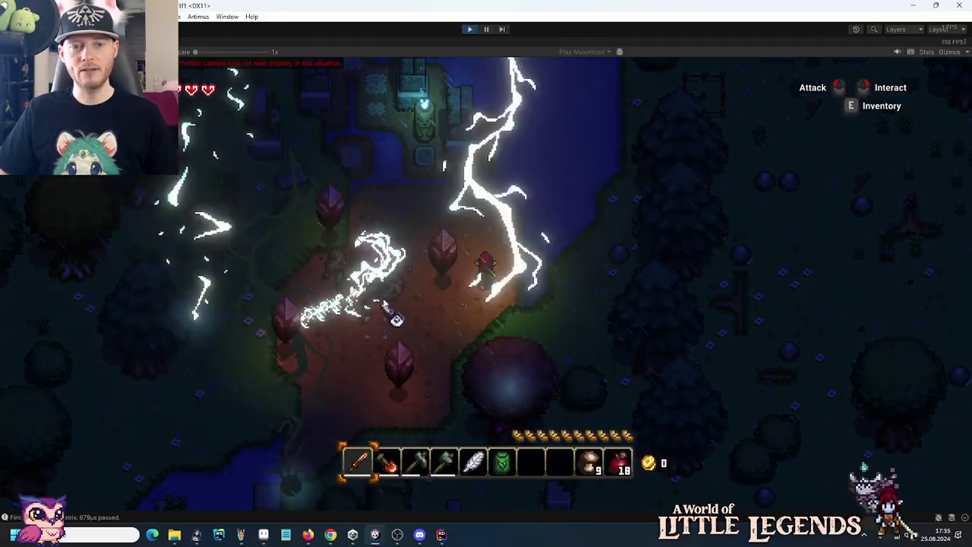
{"action": "key", "text": "d"}
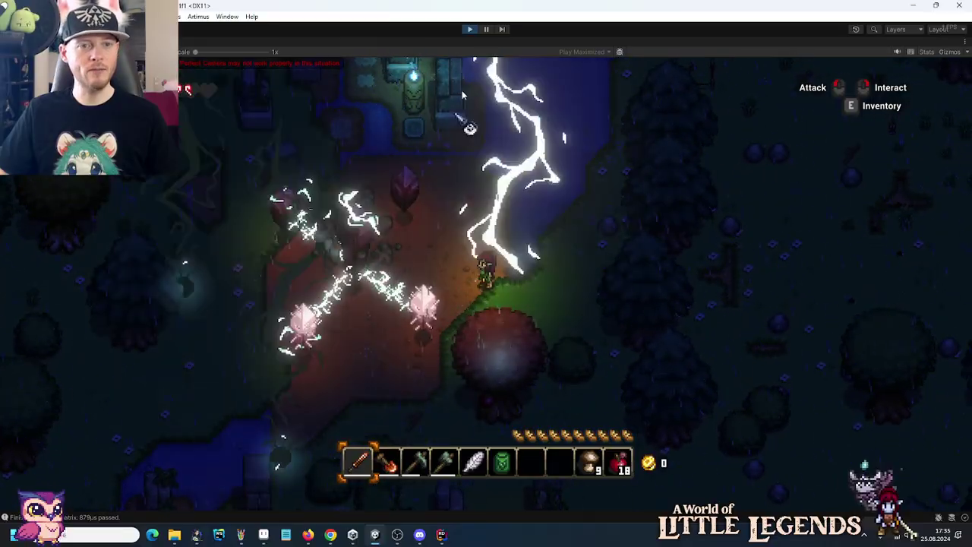
{"action": "key", "text": "ctrl+p"}
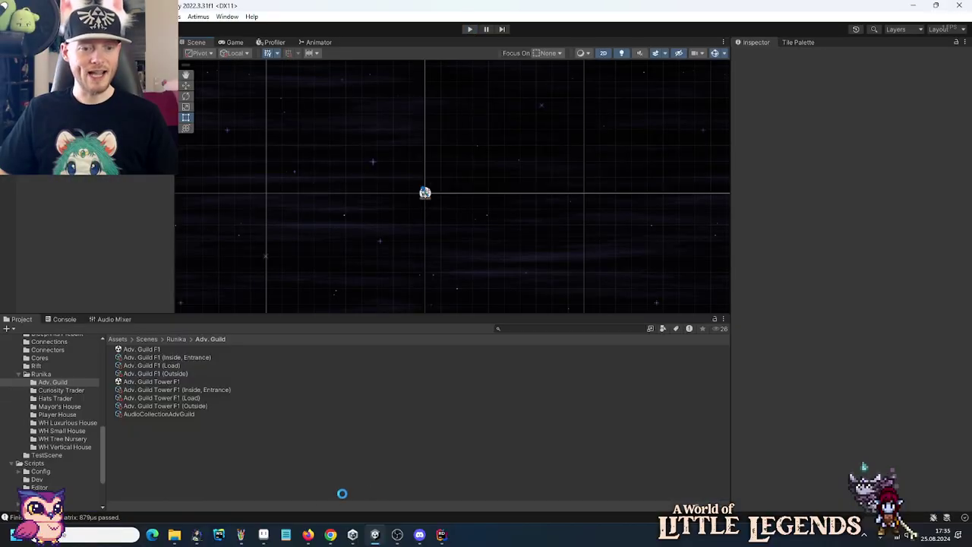
Switch to Aseprite and examine the red and purple crystal sprites, especially the split crystals with the orange core.
{"action": "left_click", "coordinate": [264, 535]}
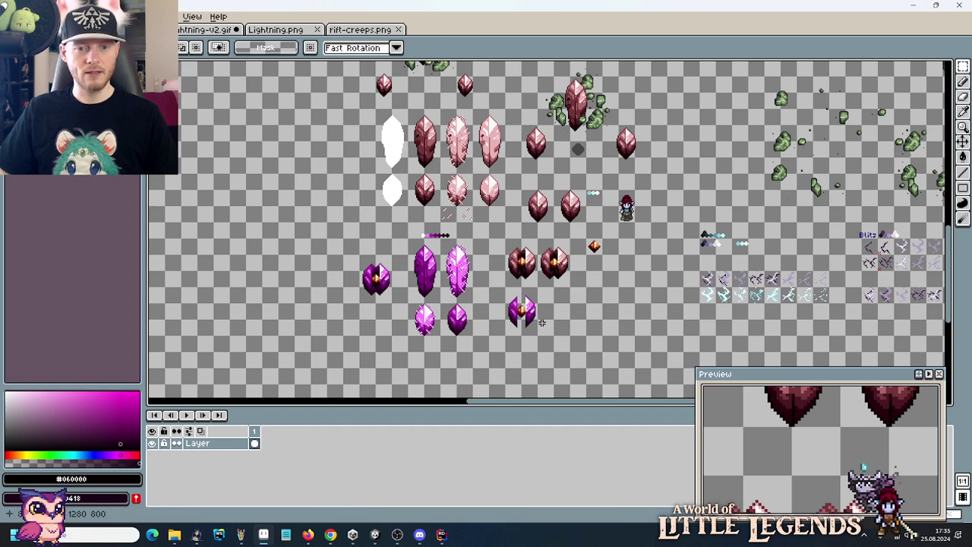
{"action": "scroll", "coordinate": [517, 319], "scroll_direction": "up", "scroll_amount": 1}
{"action": "left_click_drag", "start_coordinate": [365, 249], "coordinate": [543, 256]}
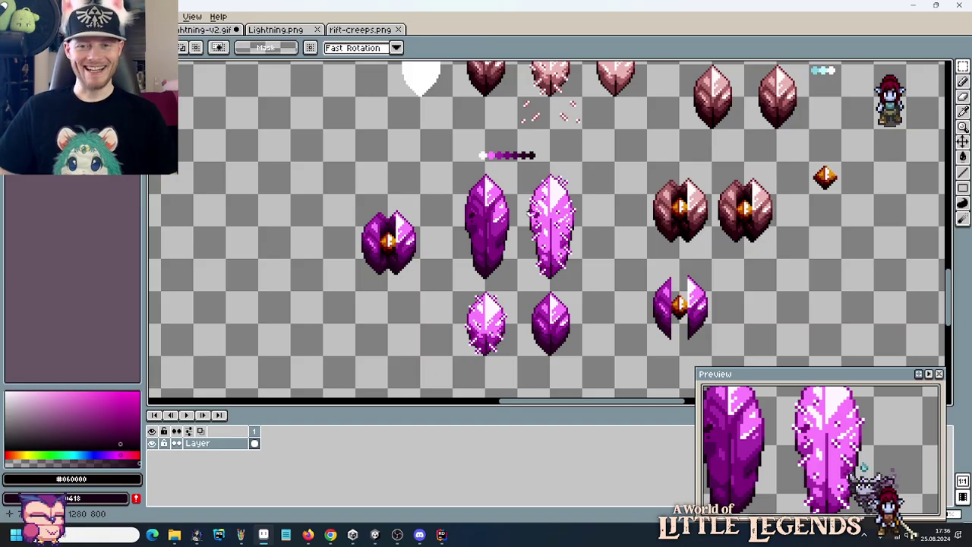
{"action": "scroll", "coordinate": [580, 180], "scroll_direction": "down", "scroll_amount": 2}
{"action": "scroll", "coordinate": [618, 230], "scroll_direction": "up", "scroll_amount": 2}
{"action": "scroll", "coordinate": [600, 280], "scroll_direction": "up", "scroll_amount": 1}
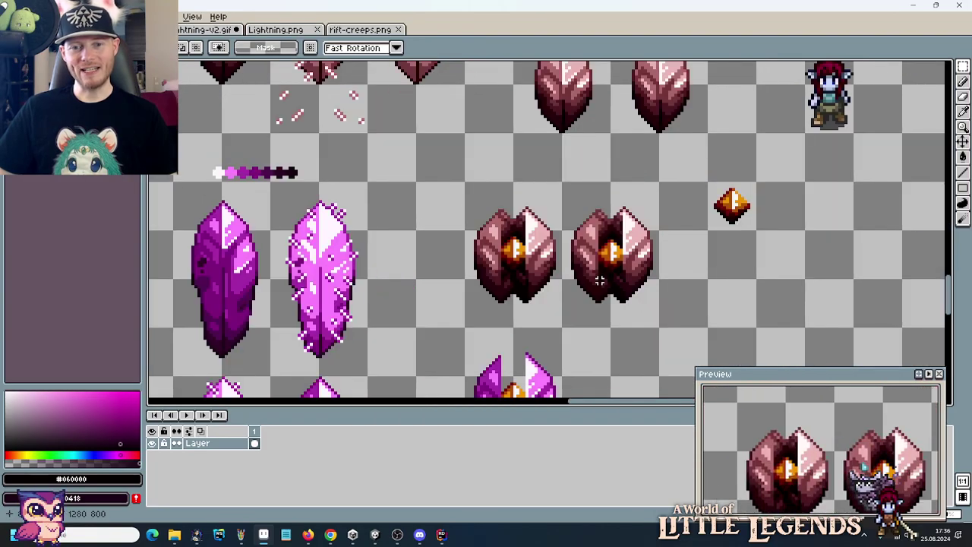
{"action": "scroll", "coordinate": [600, 281], "scroll_direction": "down", "scroll_amount": 1}
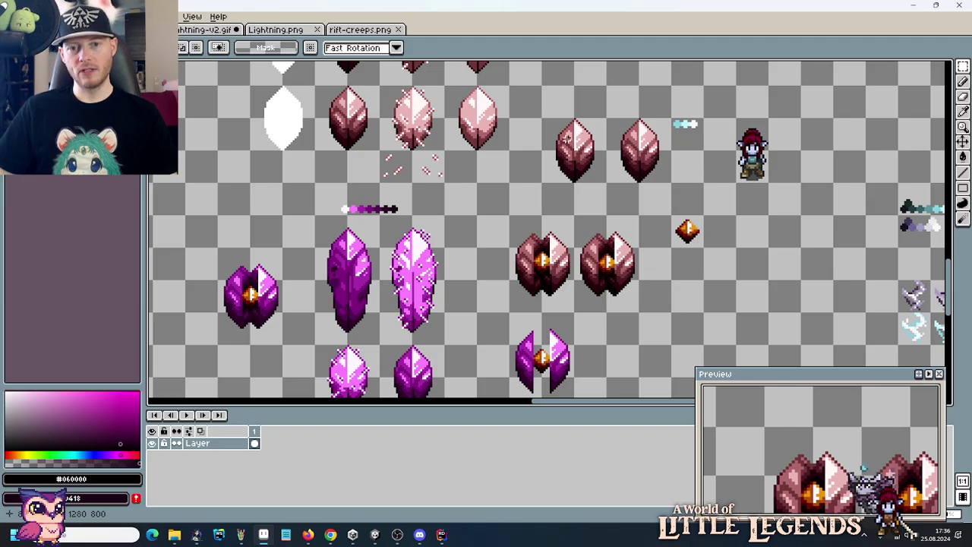
{"action": "scroll", "coordinate": [568, 172], "scroll_direction": "down", "scroll_amount": 2}
{"action": "scroll", "coordinate": [568, 172], "scroll_direction": "up", "scroll_amount": 2}
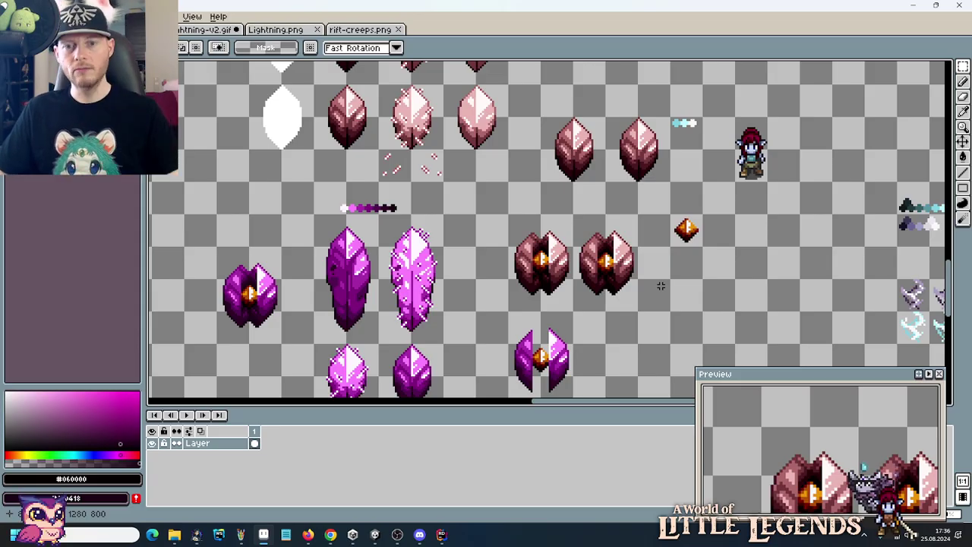
{"action": "scroll", "coordinate": [661, 286], "scroll_direction": "down", "scroll_amount": 3}
{"action": "scroll", "coordinate": [605, 167], "scroll_direction": "up", "scroll_amount": 1}
{"action": "scroll", "coordinate": [492, 209], "scroll_direction": "up", "scroll_amount": 1}
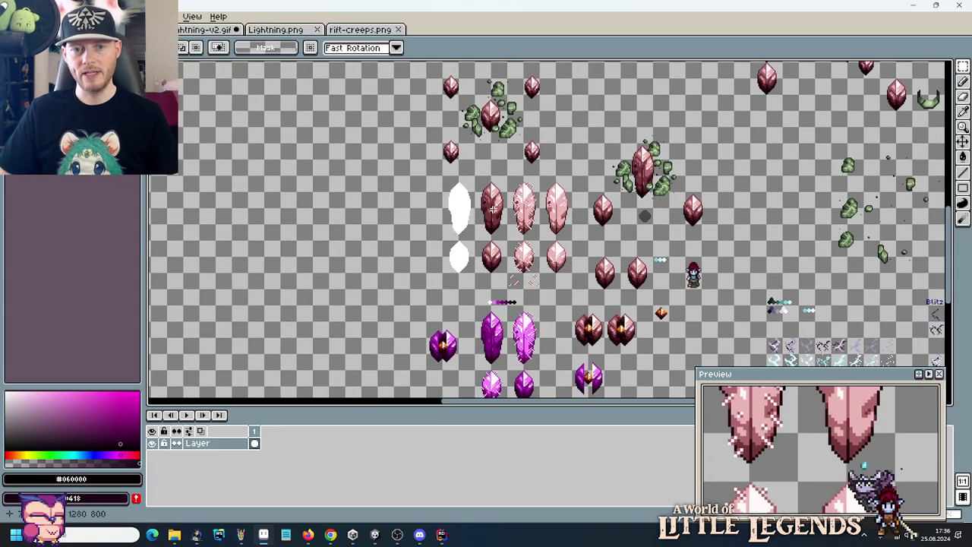
{"action": "scroll", "coordinate": [569, 346], "scroll_direction": "up", "scroll_amount": 1}
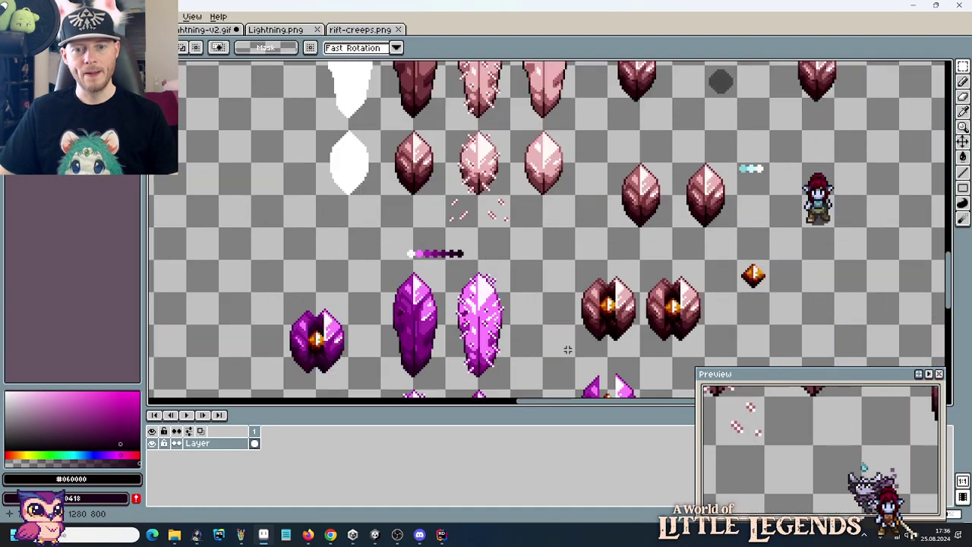
{"action": "left_click_drag", "start_coordinate": [568, 348], "coordinate": [561, 240]}
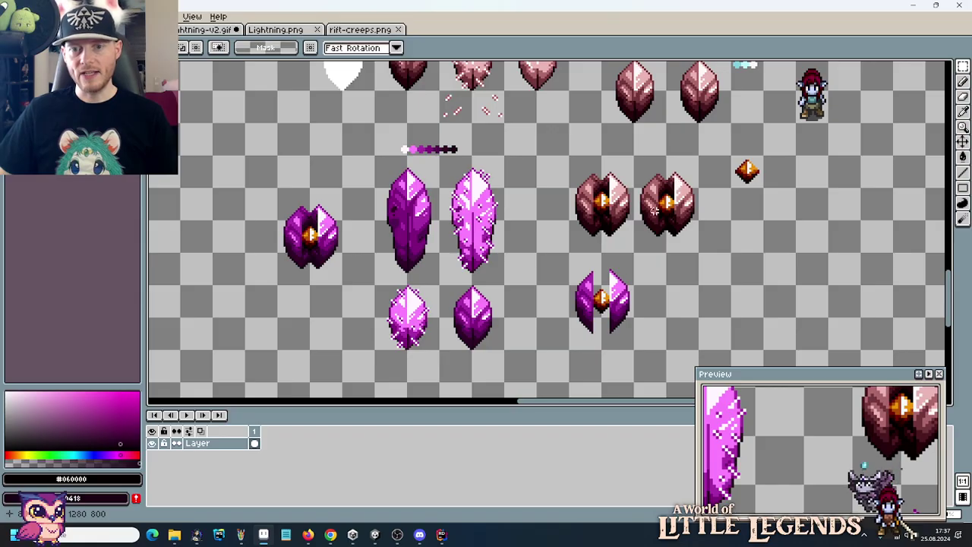
{"action": "scroll", "coordinate": [672, 216], "scroll_direction": "up", "scroll_amount": 3}
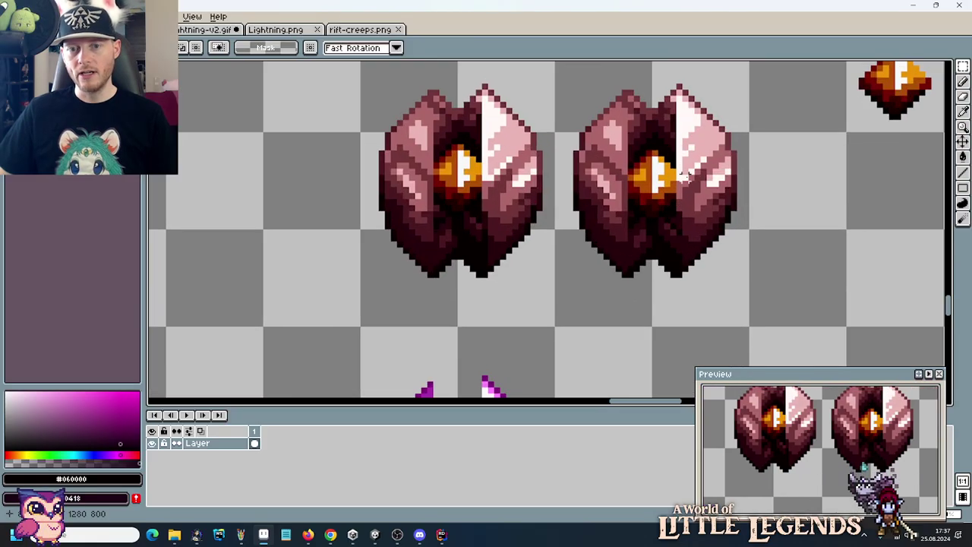
Replace the second red split crystal with a copy of the first one and deselect it.
{"action": "mouse_move", "coordinate": [686, 129]}
{"action": "left_mouse_down"}
{"action": "mouse_move", "coordinate": [681, 216]}
{"action": "mouse_move", "coordinate": [697, 216]}
{"action": "left_mouse_up"}
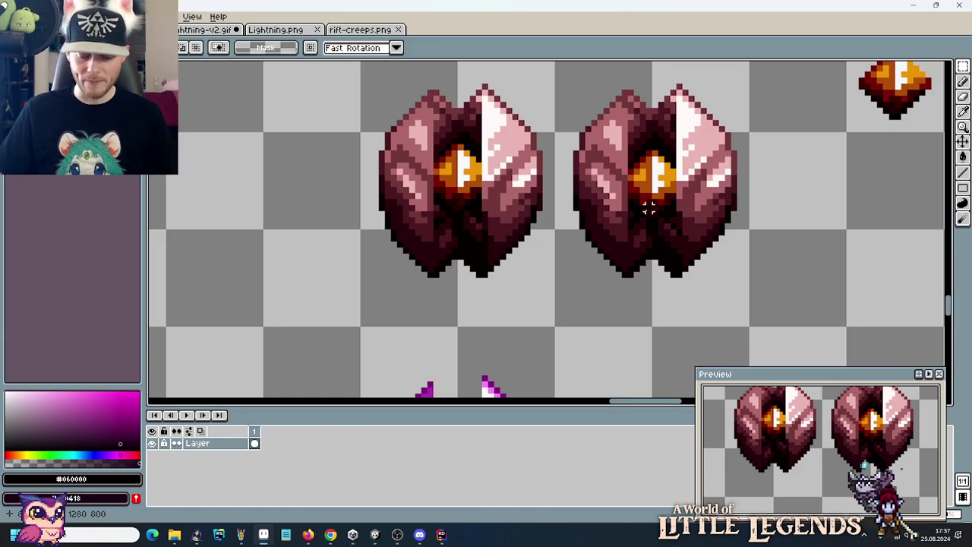
{"action": "scroll", "coordinate": [670, 202], "scroll_direction": "down", "scroll_amount": 3}
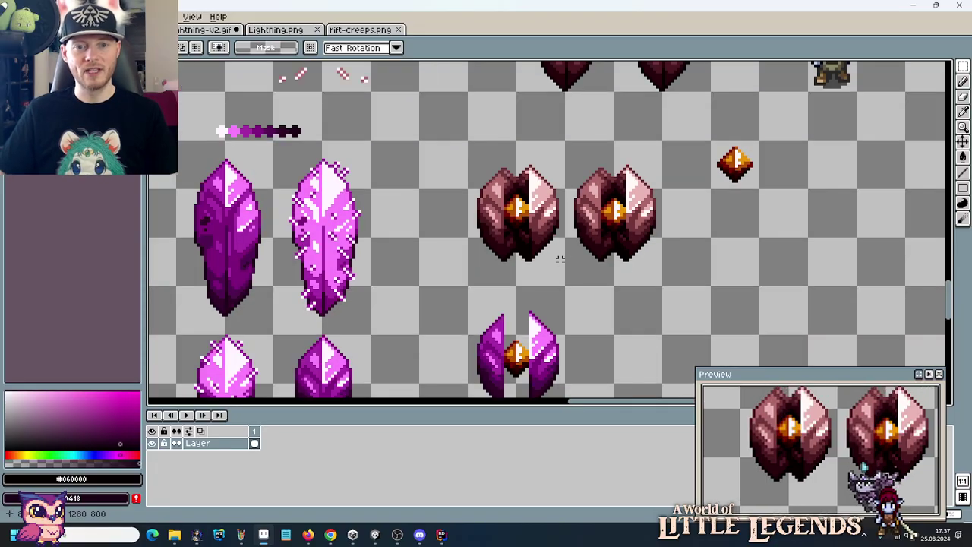
{"action": "left_click_drag", "start_coordinate": [558, 258], "coordinate": [486, 152]}
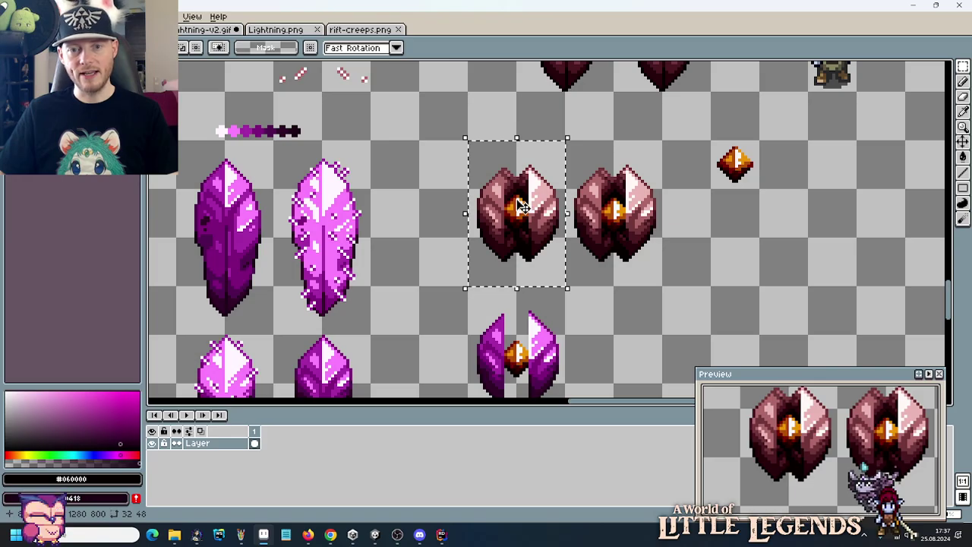
{"action": "key", "text": "Delete"}
{"action": "left_click_drag", "start_coordinate": [664, 288], "coordinate": [565, 141]}
{"action": "mouse_move", "coordinate": [632, 220]}
{"action": "left_mouse_down"}
{"action": "mouse_move", "coordinate": [533, 221]}
{"action": "mouse_move", "coordinate": [632, 220]}
{"action": "left_mouse_up"}
{"action": "left_click", "coordinate": [717, 251]}
{"action": "scroll", "coordinate": [660, 220], "scroll_direction": "up", "scroll_amount": 3}
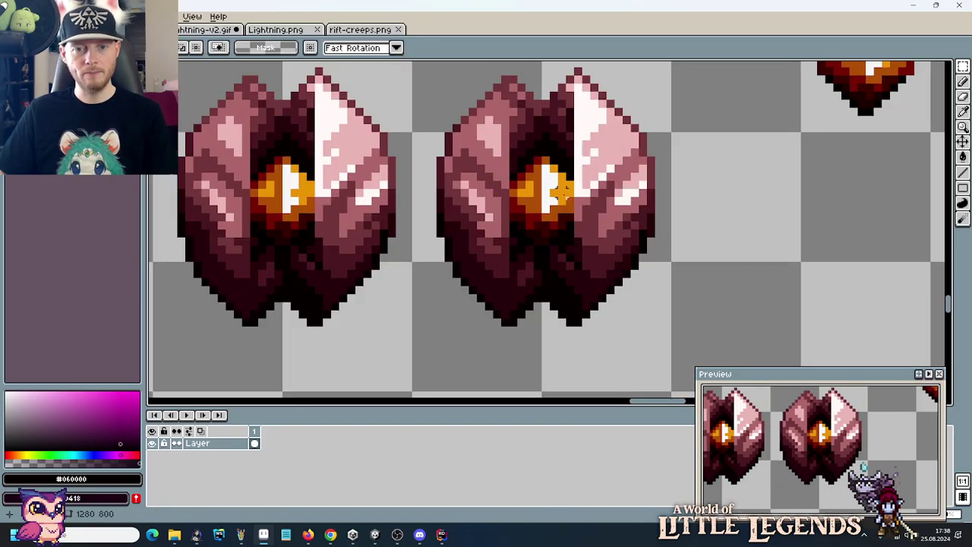
Paint the right shell's inner edge over the second crystal's orange core in dark red #4a1822 and #71363a.
{"action": "scroll", "coordinate": [620, 206], "scroll_direction": "up", "scroll_amount": 2}
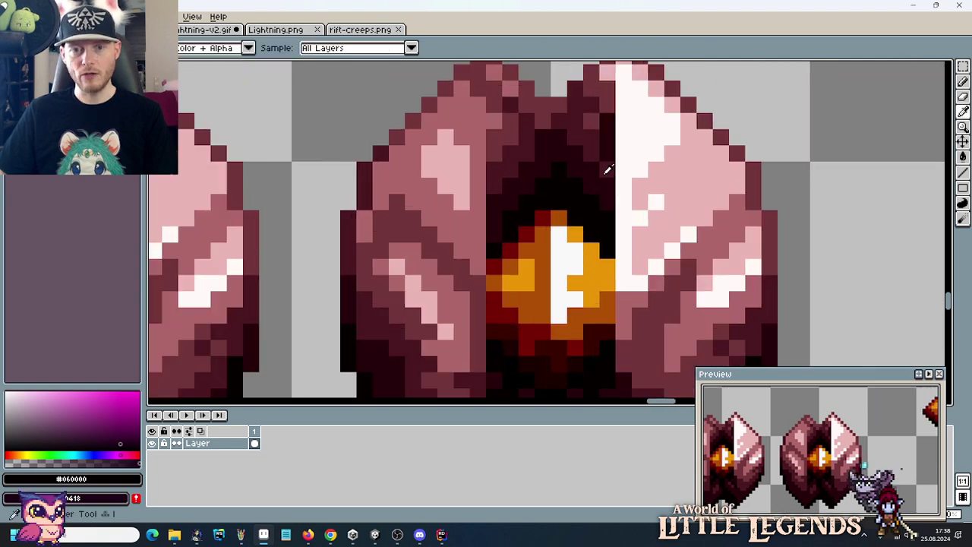
{"action": "left_click", "coordinate": [625, 262], "text": "alt"}
{"action": "scroll", "coordinate": [634, 219], "scroll_direction": "up", "scroll_amount": 1}
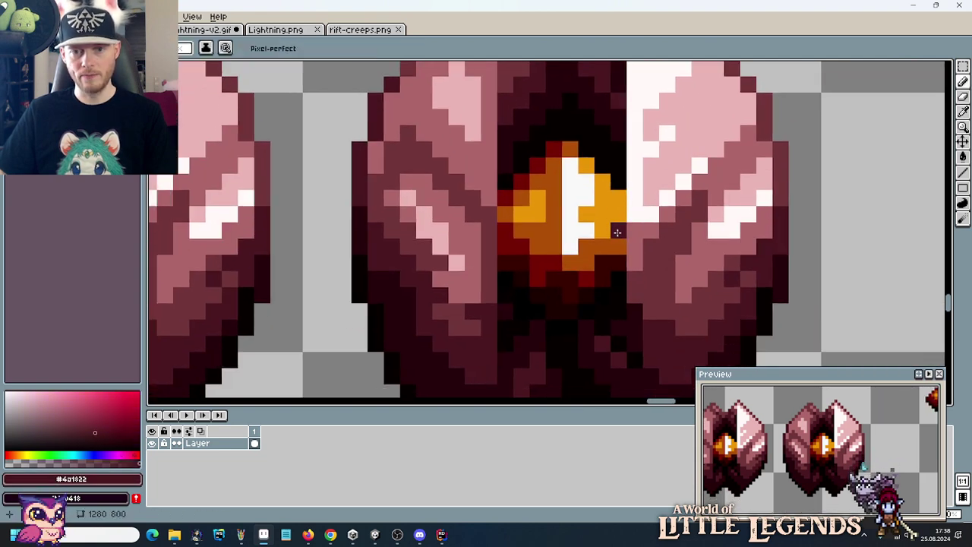
{"action": "left_click_drag", "start_coordinate": [614, 291], "coordinate": [618, 178]}
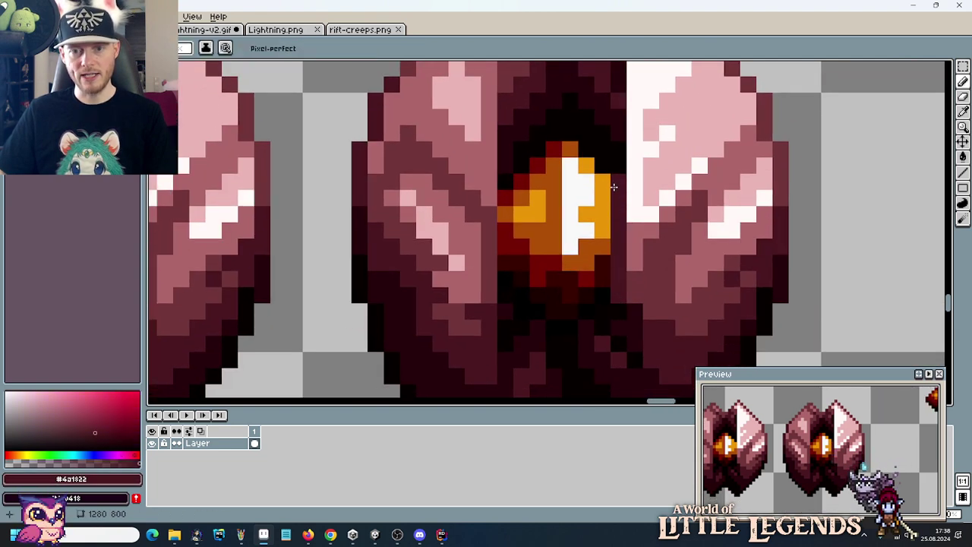
{"action": "left_click", "coordinate": [640, 275], "text": "alt"}
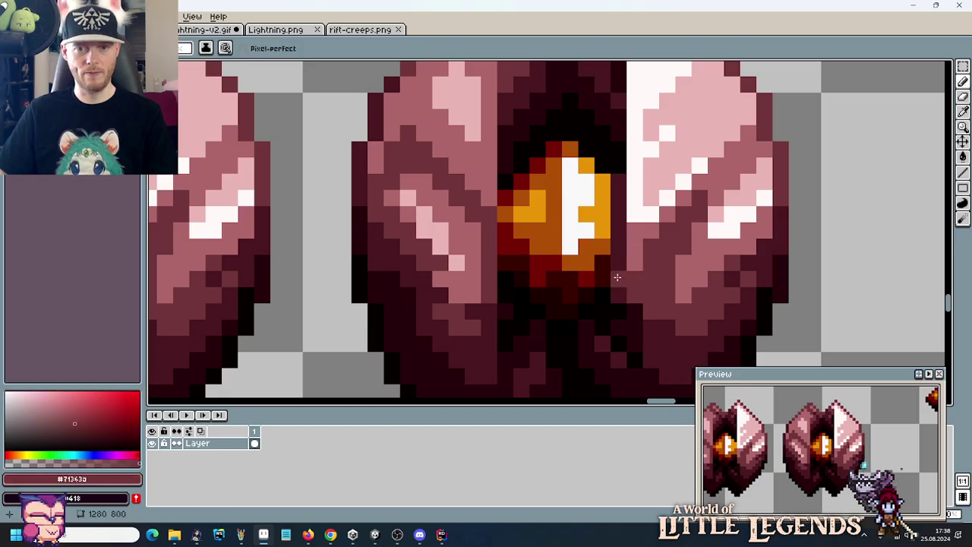
{"action": "left_click_drag", "start_coordinate": [618, 273], "coordinate": [619, 216]}
Lighten the right shell's inner edge beside the core with #af686b and paint its edge above the core in #71363a.
{"action": "left_click", "coordinate": [633, 228], "text": "alt"}
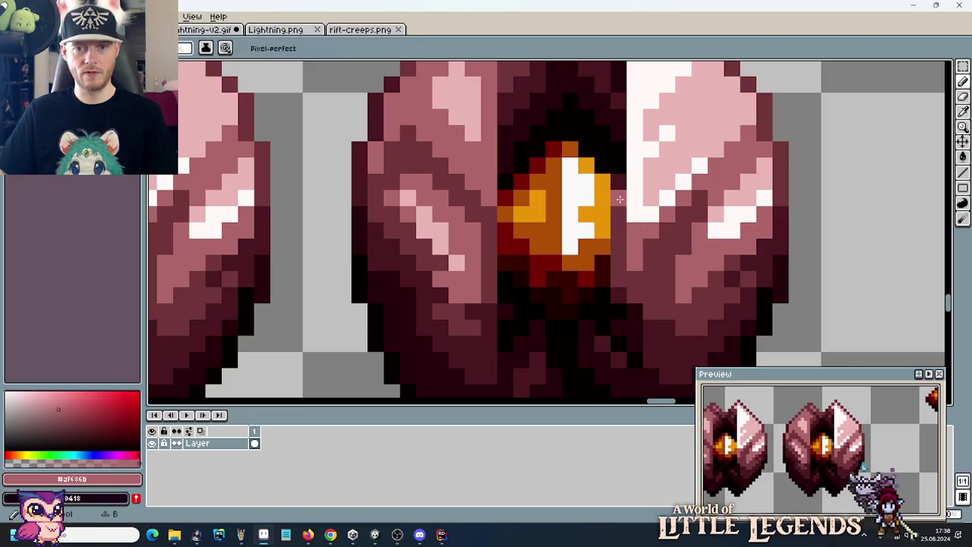
{"action": "left_click", "coordinate": [619, 182]}
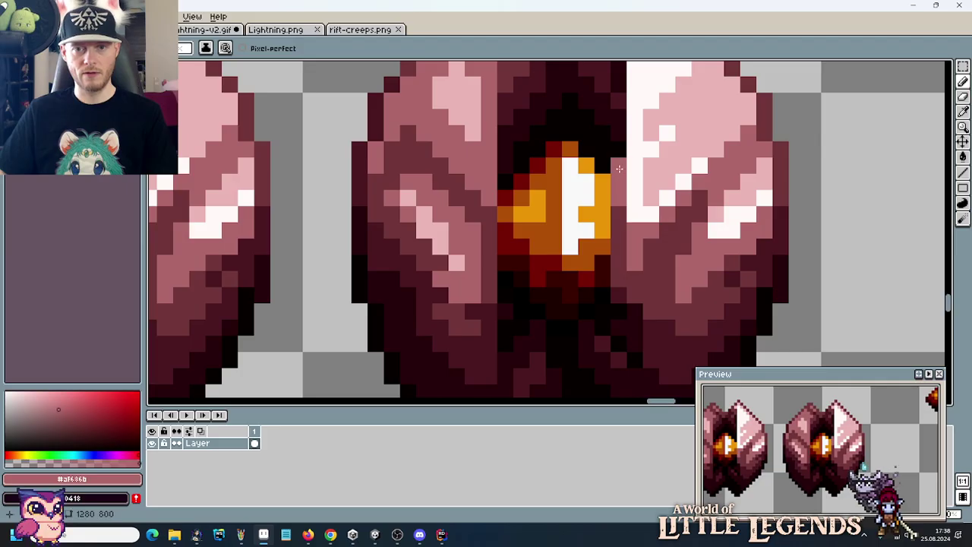
{"action": "left_click_drag", "start_coordinate": [619, 167], "coordinate": [640, 278]}
{"action": "left_click", "coordinate": [644, 132], "text": "alt"}
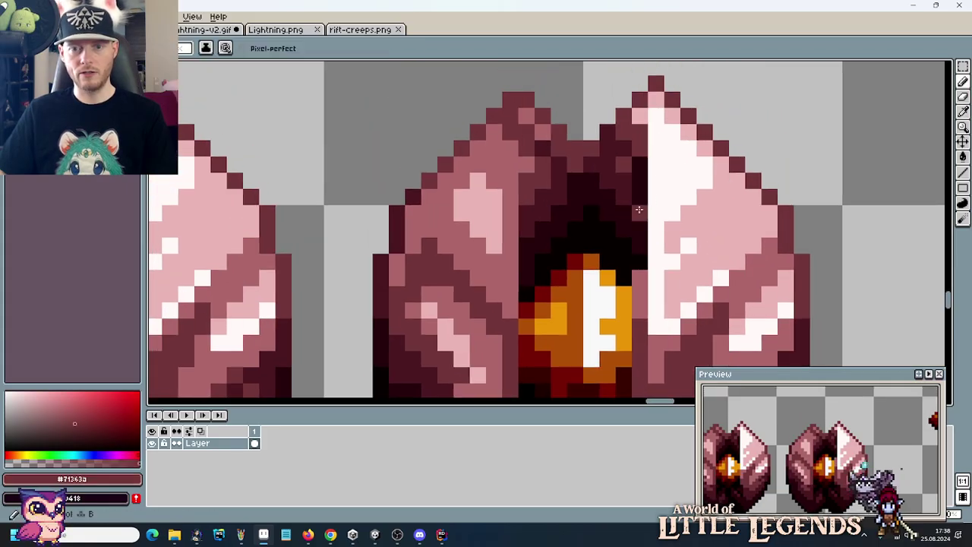
{"action": "left_click_drag", "start_coordinate": [639, 172], "coordinate": [640, 267]}
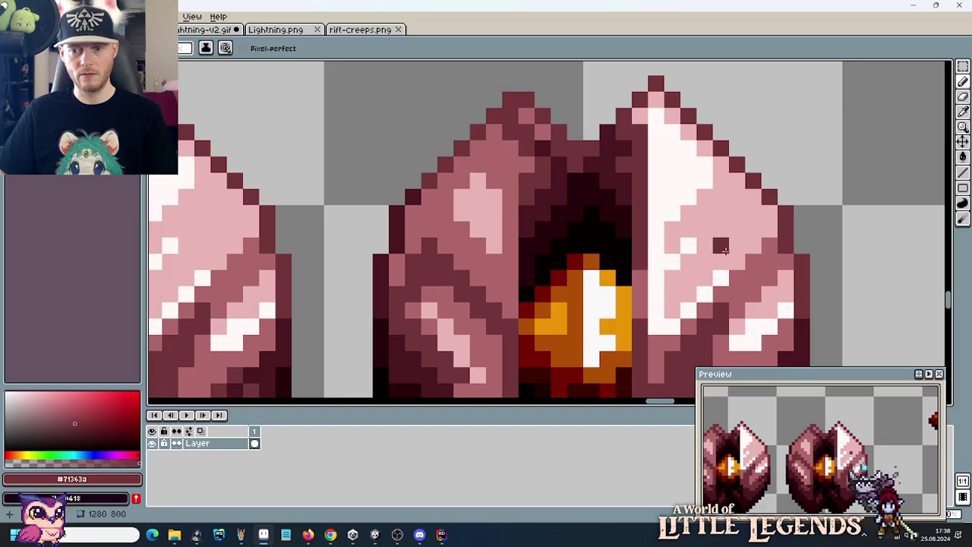
{"action": "scroll", "coordinate": [721, 250], "scroll_direction": "down", "scroll_amount": 3}
{"action": "scroll", "coordinate": [753, 289], "scroll_direction": "up", "scroll_amount": 1}
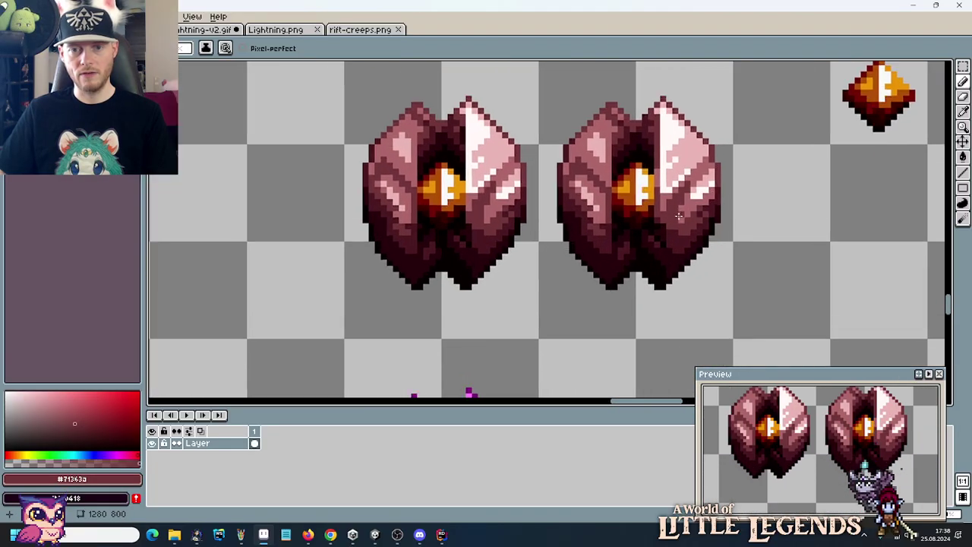
{"action": "scroll", "coordinate": [664, 224], "scroll_direction": "up", "scroll_amount": 1}
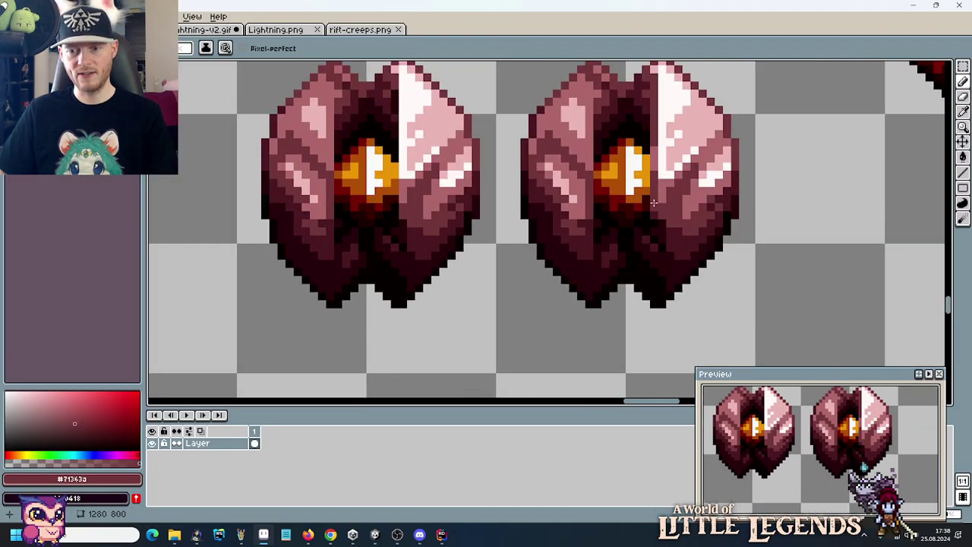
Shade the upper inner edge of the second crystal's right shell with dark red #4a1822.
{"action": "scroll", "coordinate": [658, 215], "scroll_direction": "up", "scroll_amount": 3}
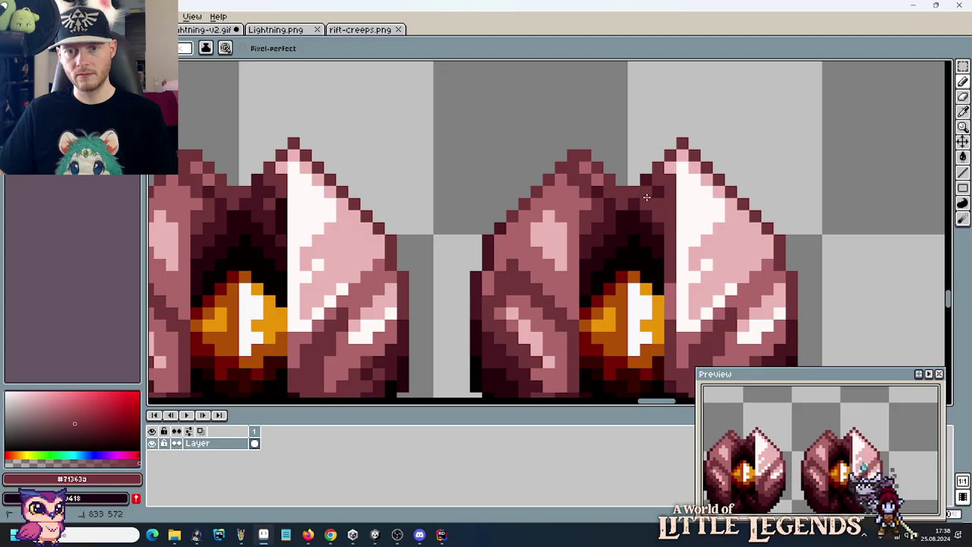
{"action": "left_click", "coordinate": [659, 167], "text": "alt"}
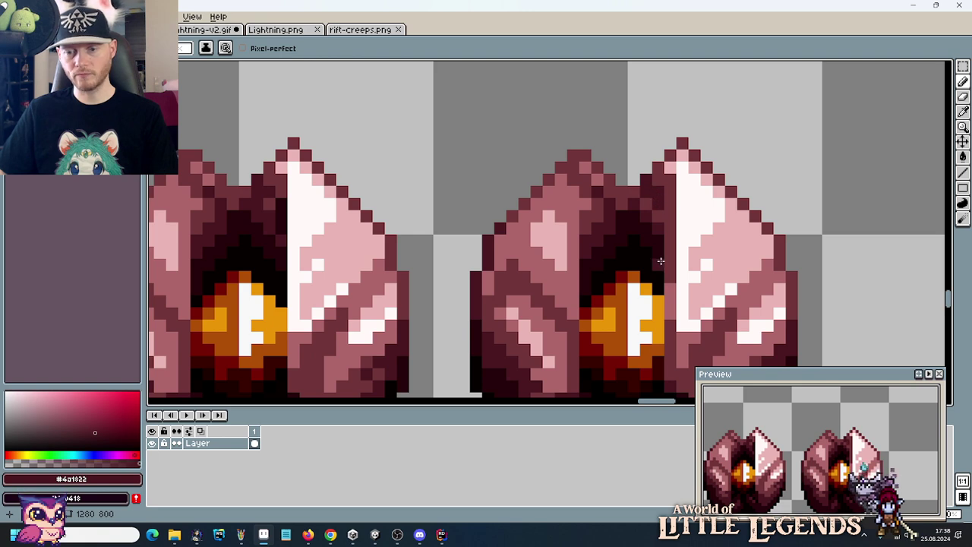
{"action": "scroll", "coordinate": [660, 279], "scroll_direction": "down", "scroll_amount": 3}
{"action": "scroll", "coordinate": [665, 291], "scroll_direction": "down", "scroll_amount": 2}
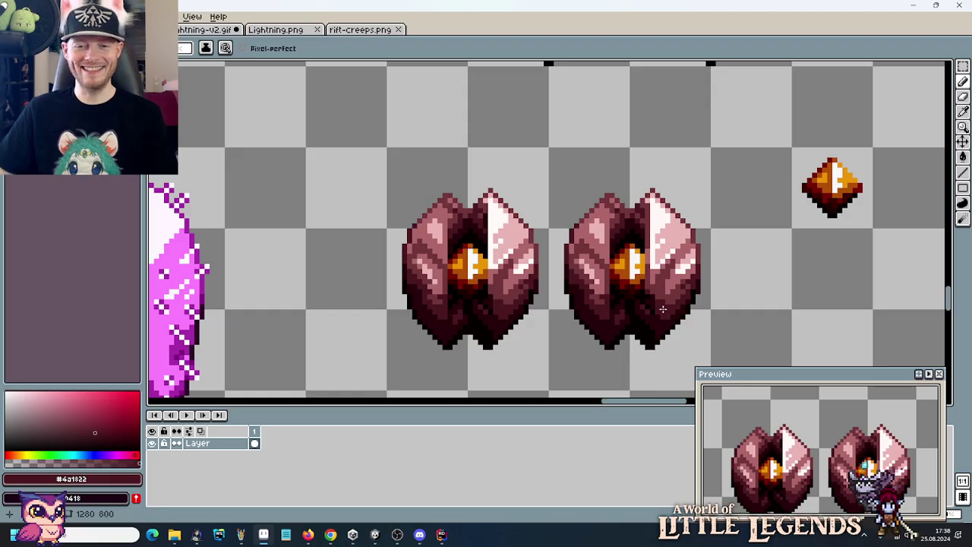
Cover the black pixels on the lower inner side of the second crystal's right shell with #26040b.
{"action": "scroll", "coordinate": [647, 288], "scroll_direction": "up", "scroll_amount": 3}
{"action": "left_click_drag", "start_coordinate": [647, 289], "coordinate": [657, 167]}
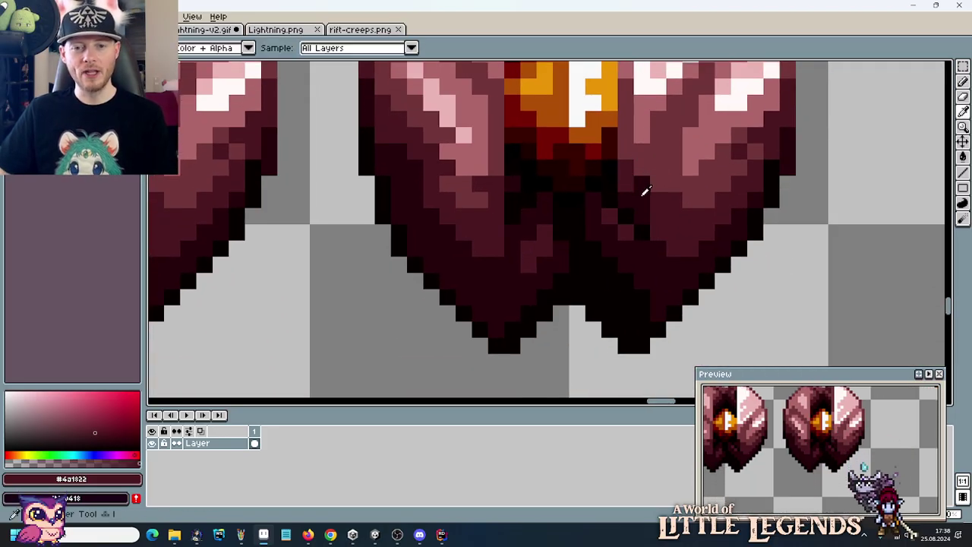
{"action": "left_click", "coordinate": [642, 190], "text": "alt"}
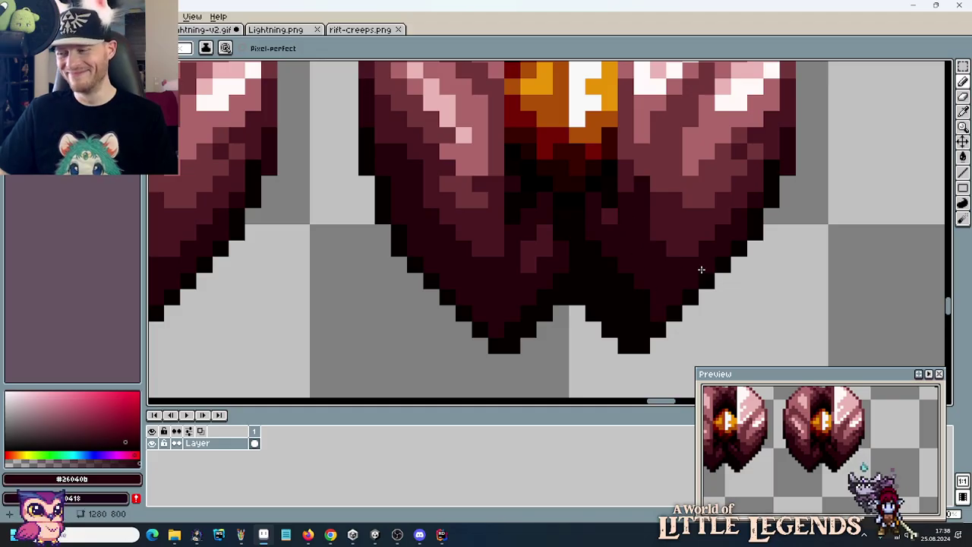
{"action": "scroll", "coordinate": [701, 269], "scroll_direction": "down", "scroll_amount": 2}
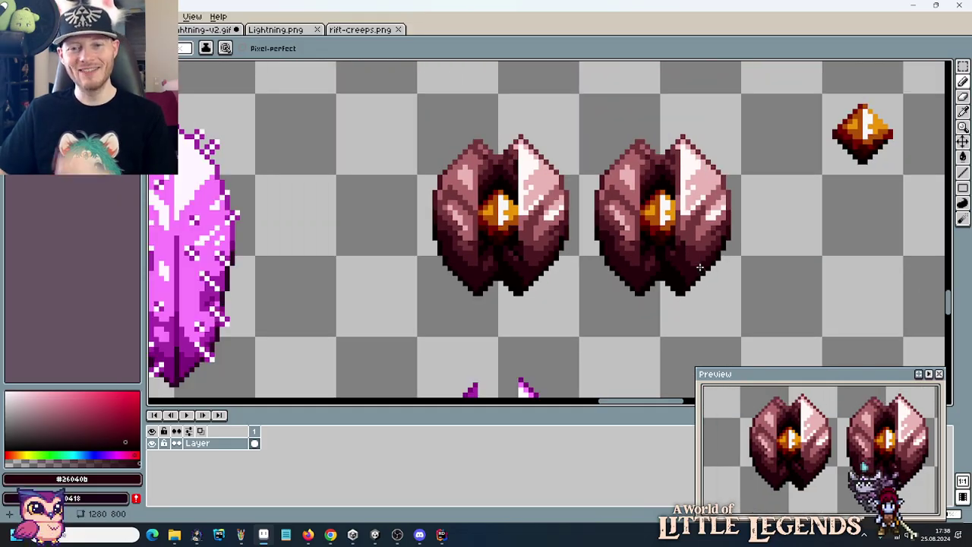
{"action": "scroll", "coordinate": [696, 259], "scroll_direction": "up", "scroll_amount": 1}
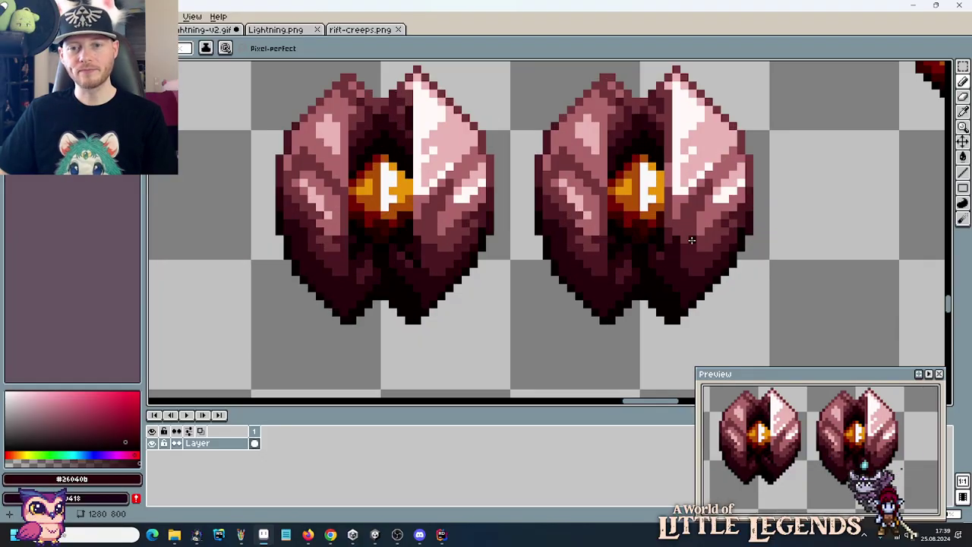
{"action": "left_click", "coordinate": [668, 154], "text": "alt"}
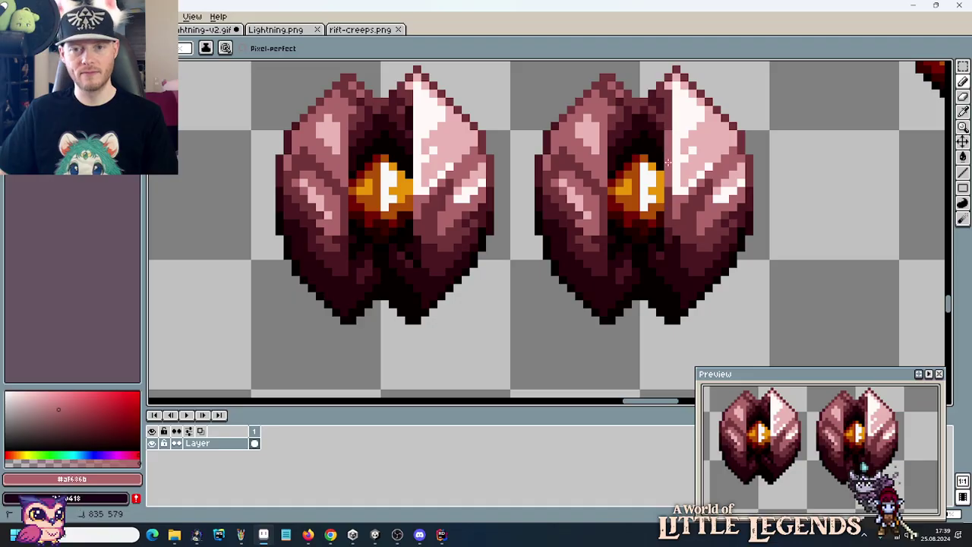
{"action": "scroll", "coordinate": [727, 265], "scroll_direction": "down", "scroll_amount": 2}
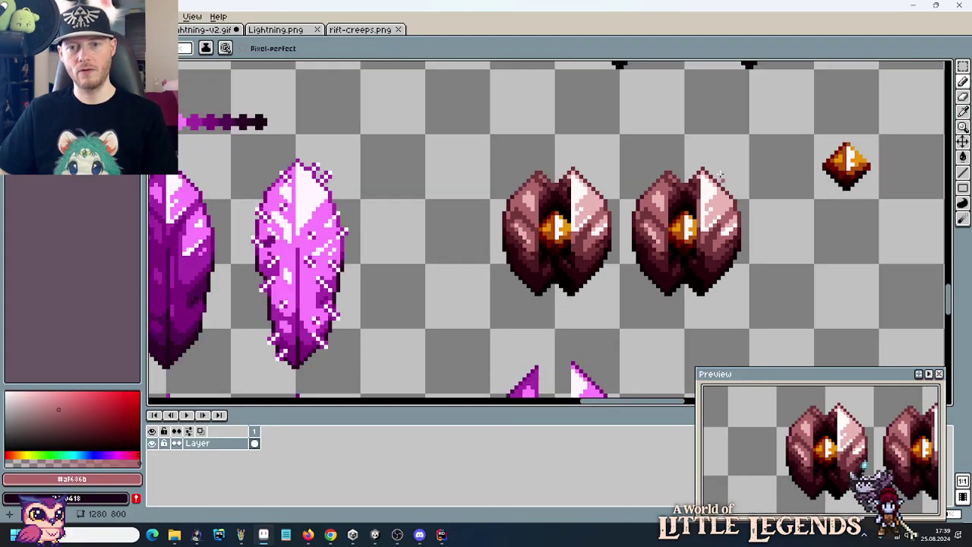
{"action": "scroll", "coordinate": [720, 174], "scroll_direction": "up", "scroll_amount": 2}
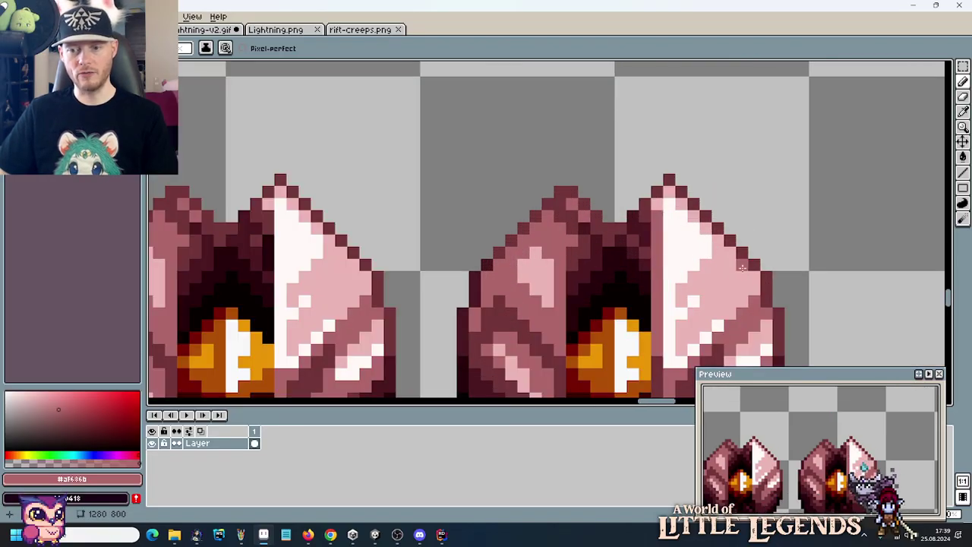
{"action": "scroll", "coordinate": [742, 267], "scroll_direction": "down", "scroll_amount": 2}
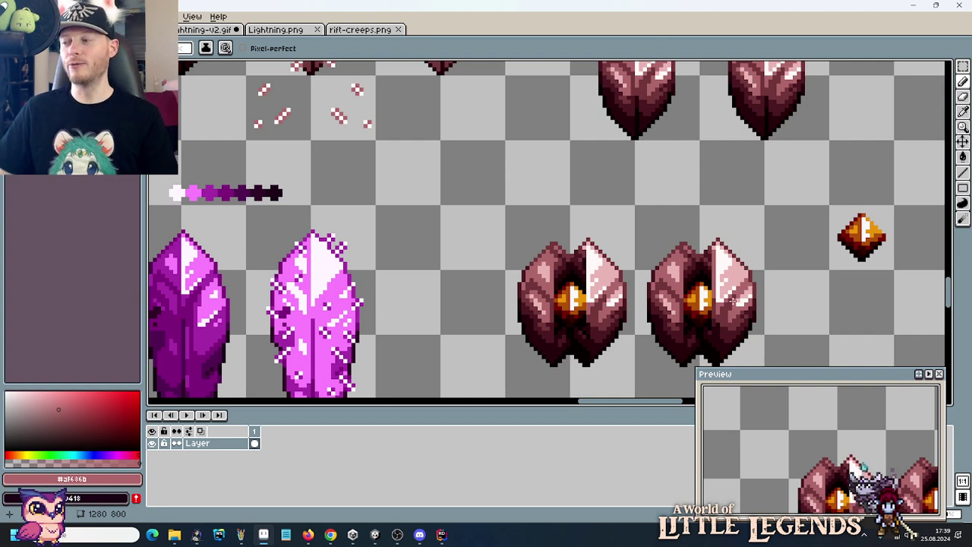
Paint the left shell's inner edge over the second crystal's core, using #71363a higher up and #4a1822 further down.
{"action": "scroll", "coordinate": [687, 302], "scroll_direction": "up", "scroll_amount": 3}
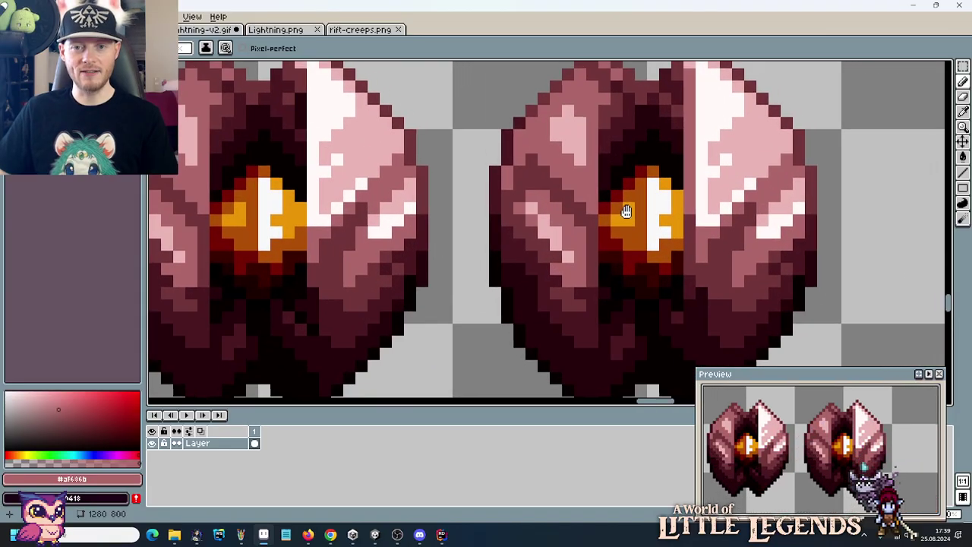
{"action": "key", "text": "i"}
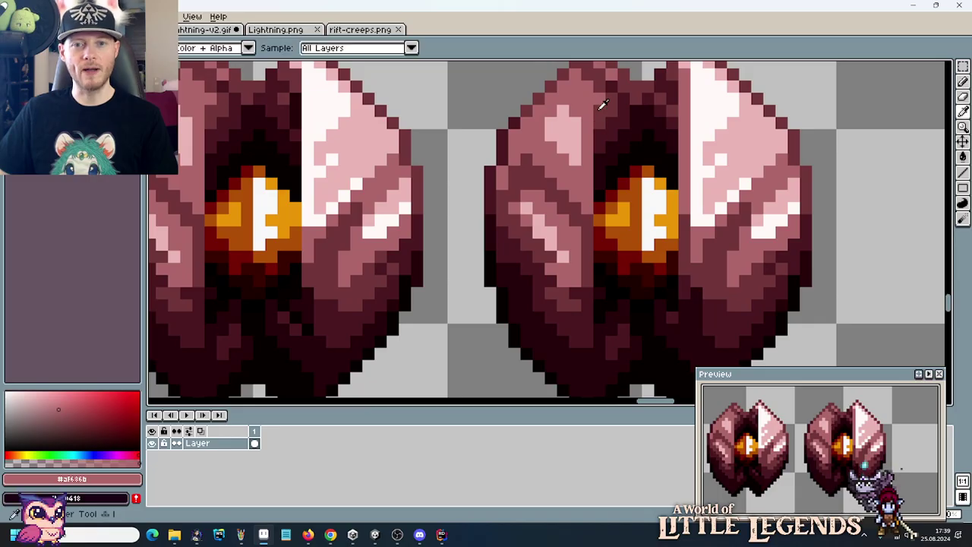
{"action": "left_click", "coordinate": [601, 122]}
{"action": "key", "text": "b"}
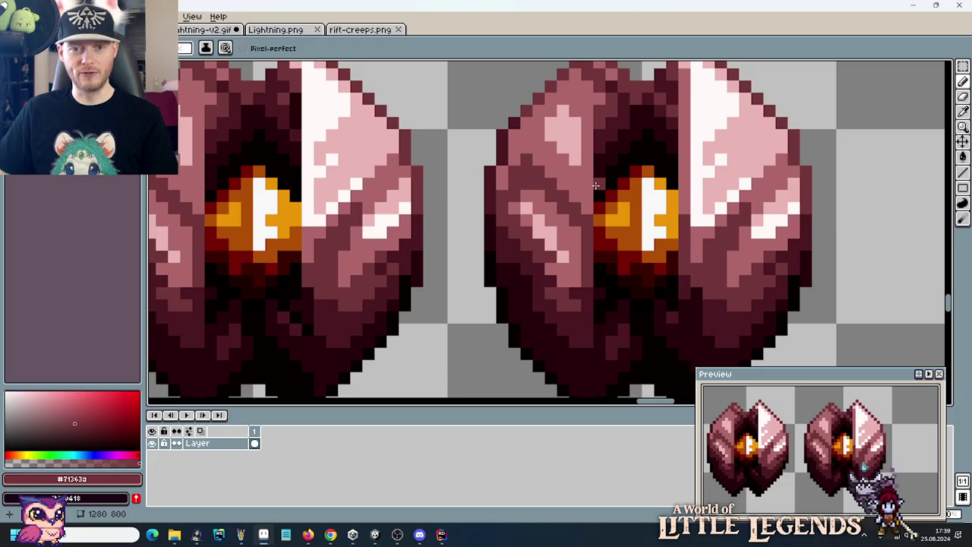
{"action": "key", "text": "i"}
{"action": "left_click", "coordinate": [596, 197]}
{"action": "key", "text": "b"}
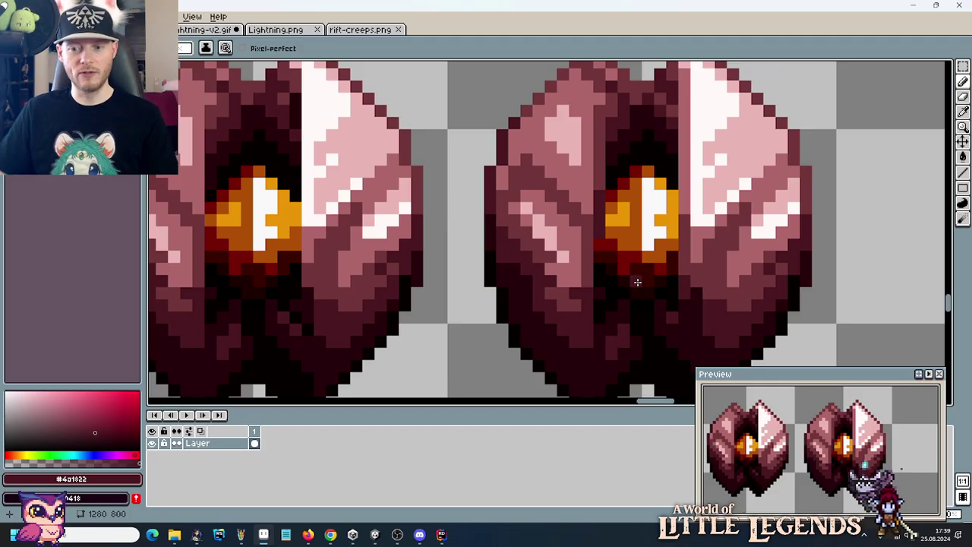
Refine the lower inner edge of the second crystal's left shell with #26040b and #4a1822.
{"action": "scroll", "coordinate": [637, 281], "scroll_direction": "down", "scroll_amount": 1}
{"action": "scroll", "coordinate": [637, 281], "scroll_direction": "up", "scroll_amount": 1}
{"action": "left_click_drag", "start_coordinate": [625, 314], "coordinate": [624, 287]}
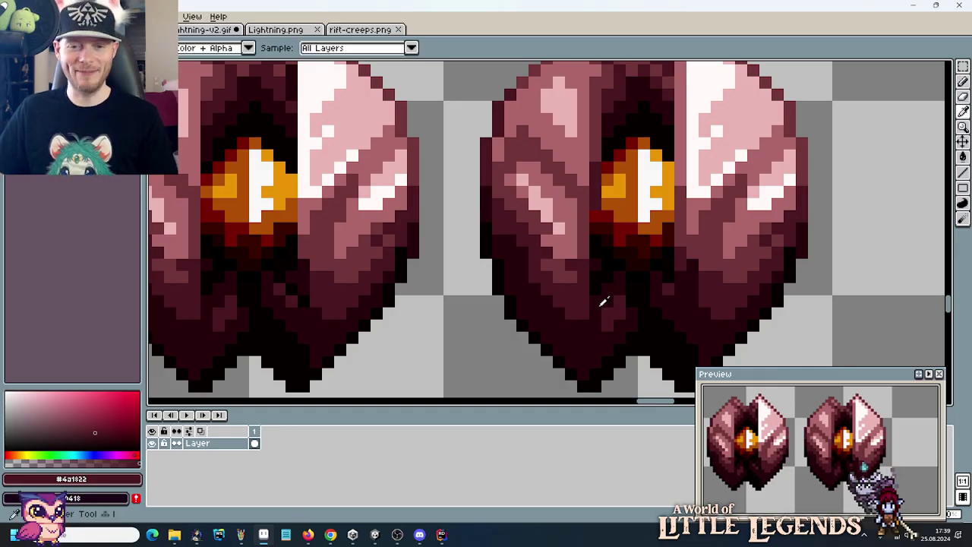
{"action": "left_click", "coordinate": [604, 304], "text": "alt"}
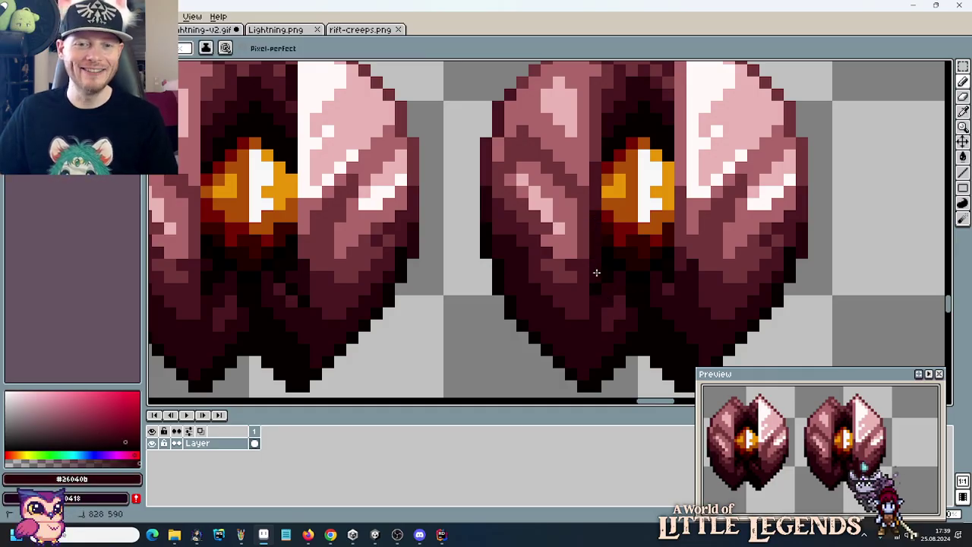
{"action": "left_click", "coordinate": [591, 264], "text": "alt"}
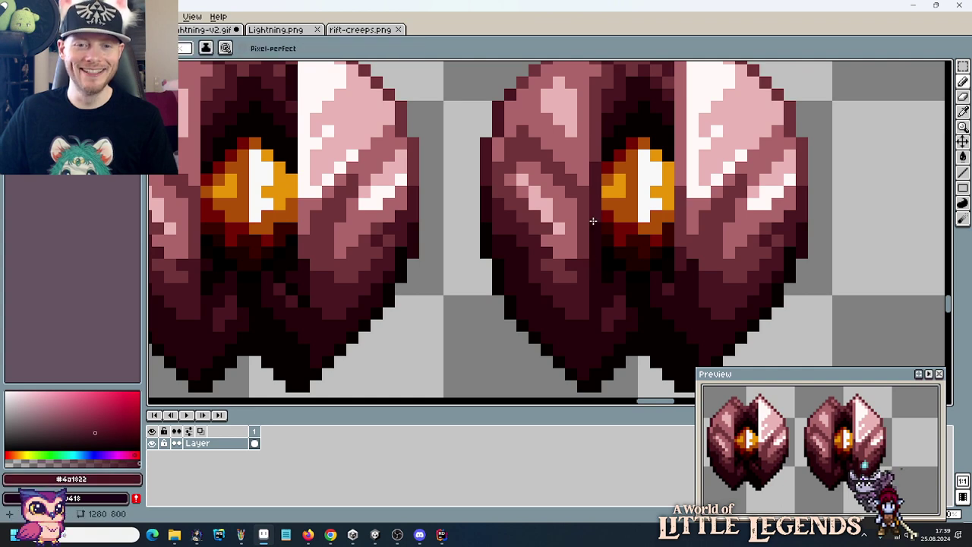
{"action": "scroll", "coordinate": [661, 325], "scroll_direction": "down", "scroll_amount": 3}
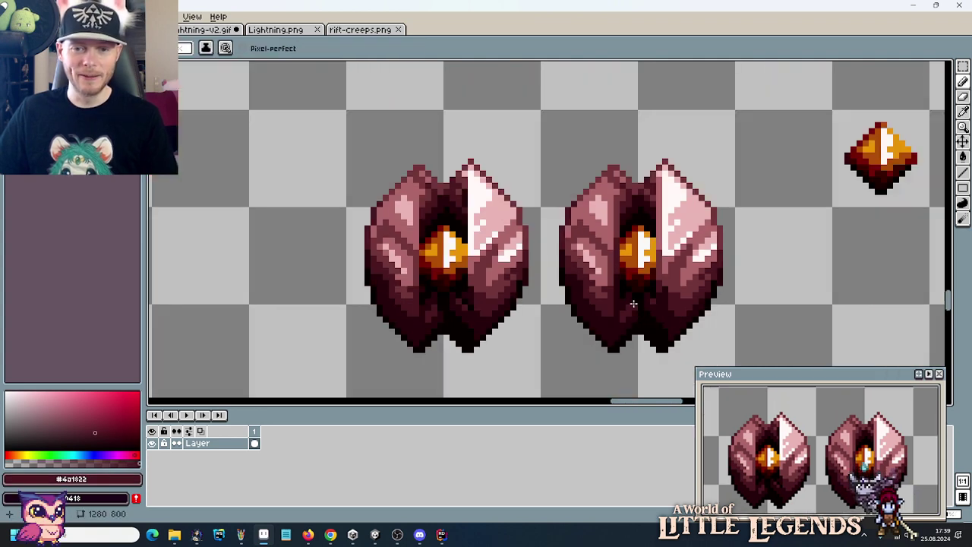
{"action": "scroll", "coordinate": [619, 273], "scroll_direction": "up", "scroll_amount": 3}
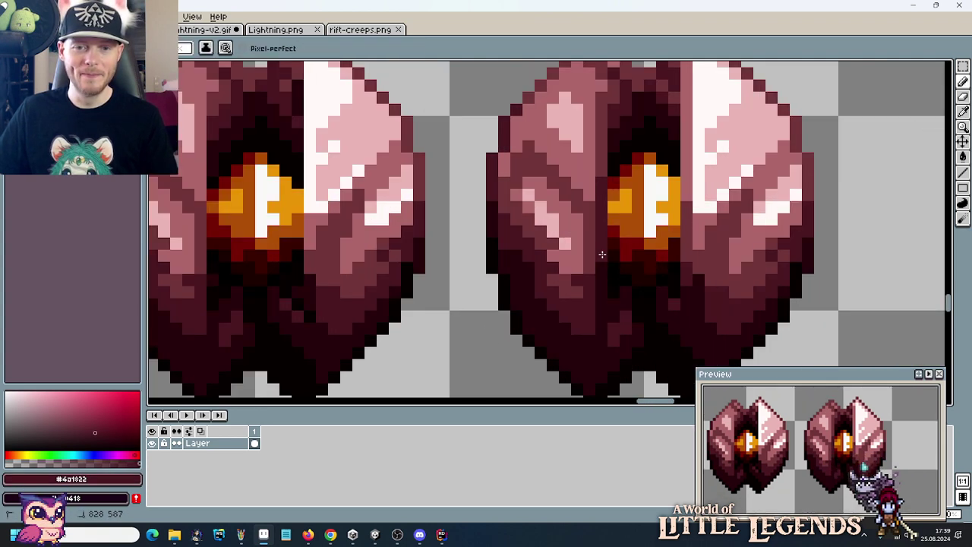
{"action": "scroll", "coordinate": [620, 281], "scroll_direction": "down", "scroll_amount": 2}
{"action": "scroll", "coordinate": [620, 281], "scroll_direction": "down", "scroll_amount": 2}
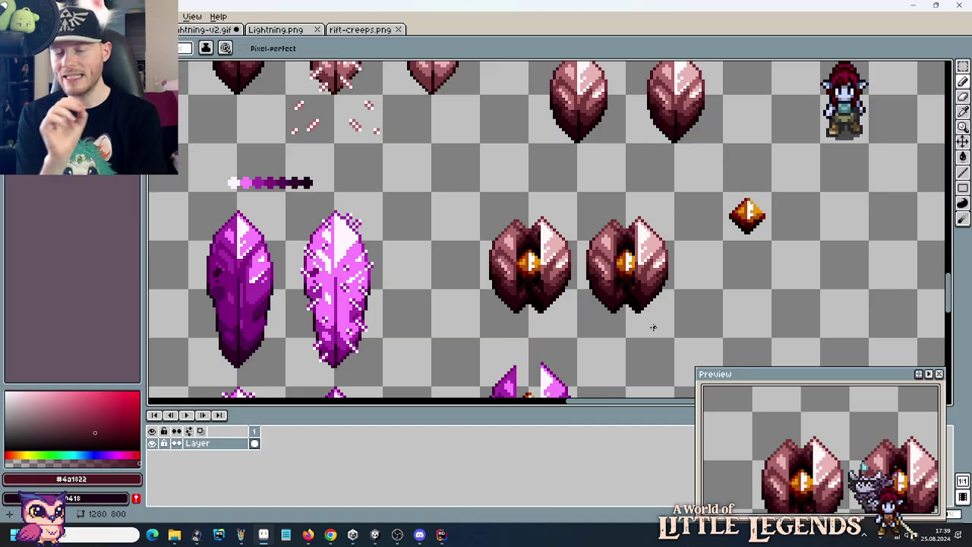
Move the loose orange core 16 pixels and the second split red crystal 32 pixels to the right, freeing a slot between the crystals.
{"action": "key", "text": "m"}
{"action": "left_click", "coordinate": [737, 264]}
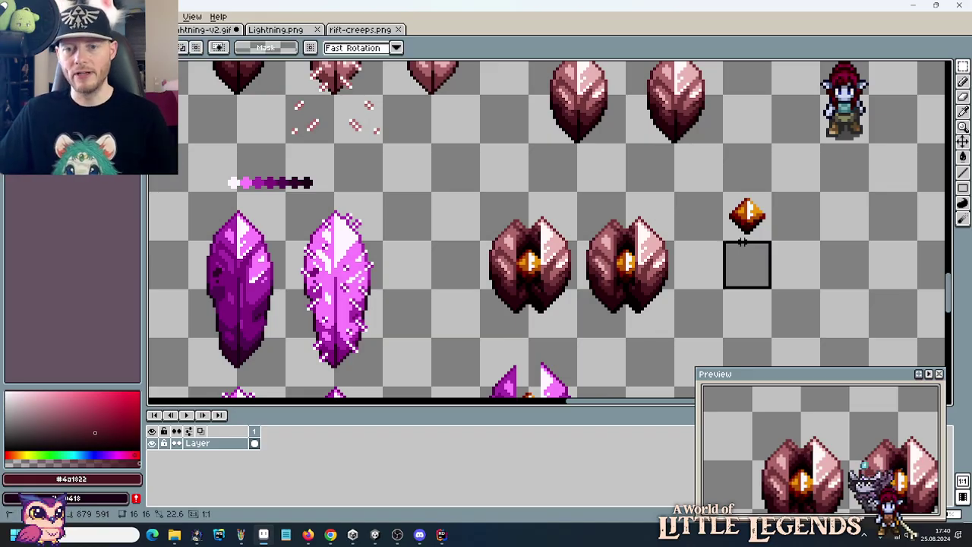
{"action": "left_click", "coordinate": [740, 215]}
{"action": "left_click_drag", "start_coordinate": [741, 215], "coordinate": [789, 214]}
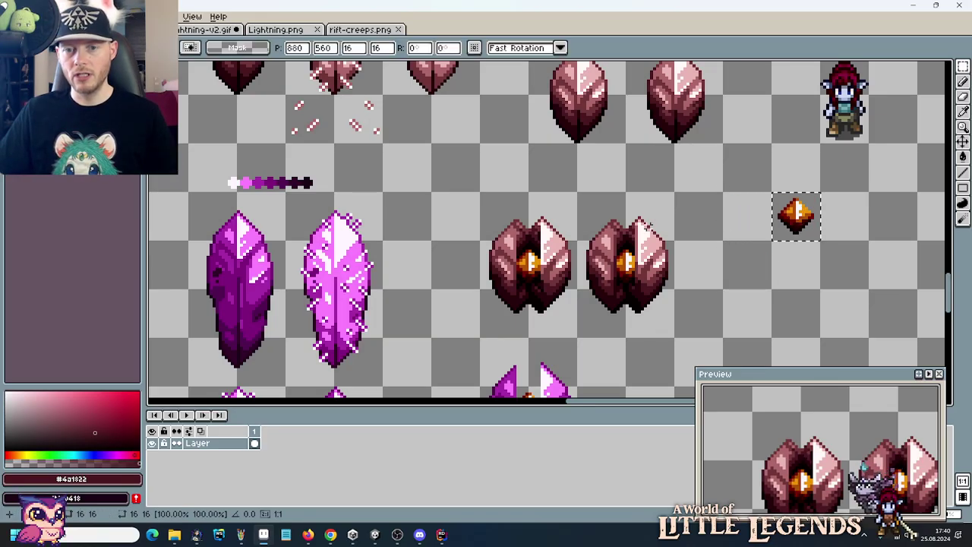
{"action": "left_click_drag", "start_coordinate": [661, 203], "coordinate": [717, 255]}
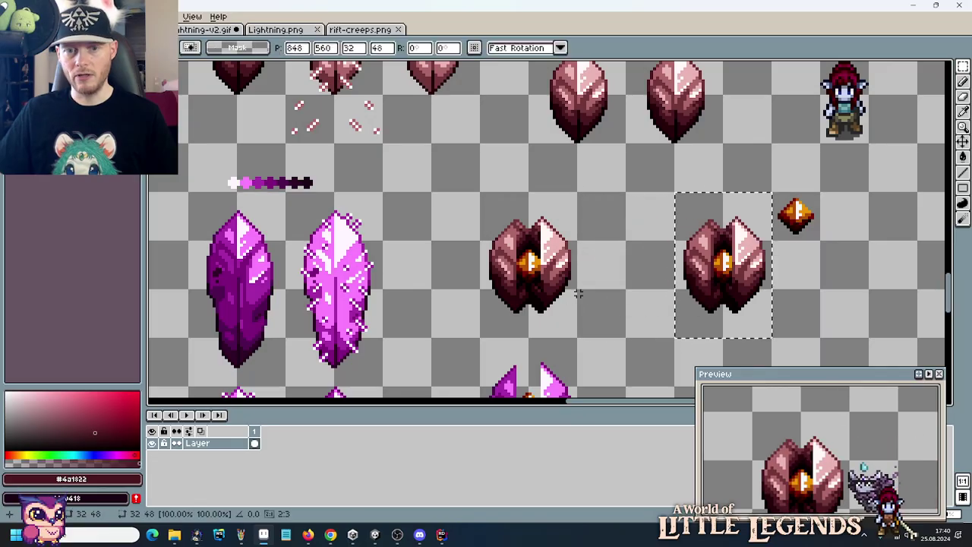
Copy the first split red crystal into the empty slot between the two crystals, at position 816, 560.
{"action": "left_click", "coordinate": [570, 319]}
{"action": "left_click_drag", "start_coordinate": [569, 317], "coordinate": [486, 199]}
{"action": "left_click_drag", "start_coordinate": [523, 269], "coordinate": [621, 269]}
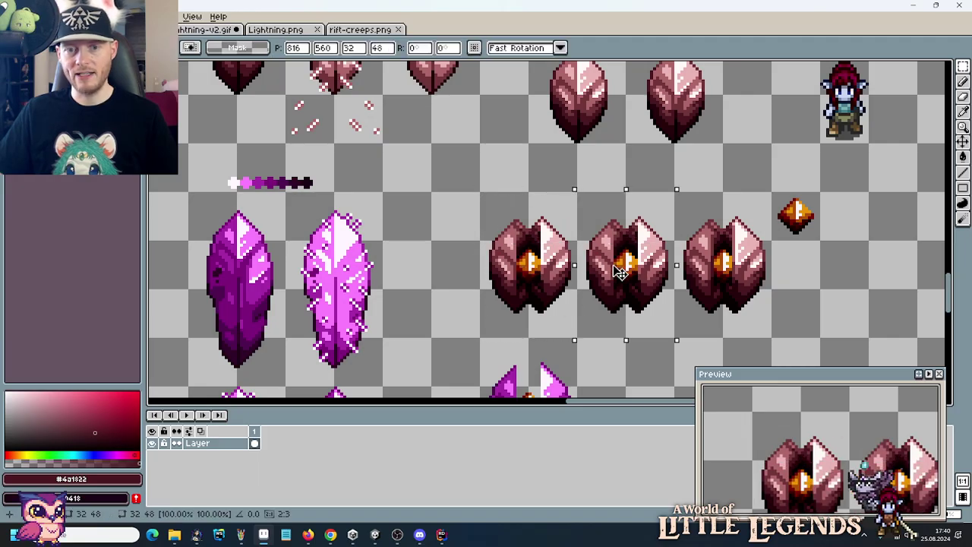
Shift the middle crystal's right and left shells outward by one pixel each, then deselect.
{"action": "scroll", "coordinate": [739, 292], "scroll_direction": "up", "scroll_amount": 1}
{"action": "left_click_drag", "start_coordinate": [661, 205], "coordinate": [624, 369]}
{"action": "key", "text": "ctrl+d"}
{"action": "left_click_drag", "start_coordinate": [672, 186], "coordinate": [627, 374]}
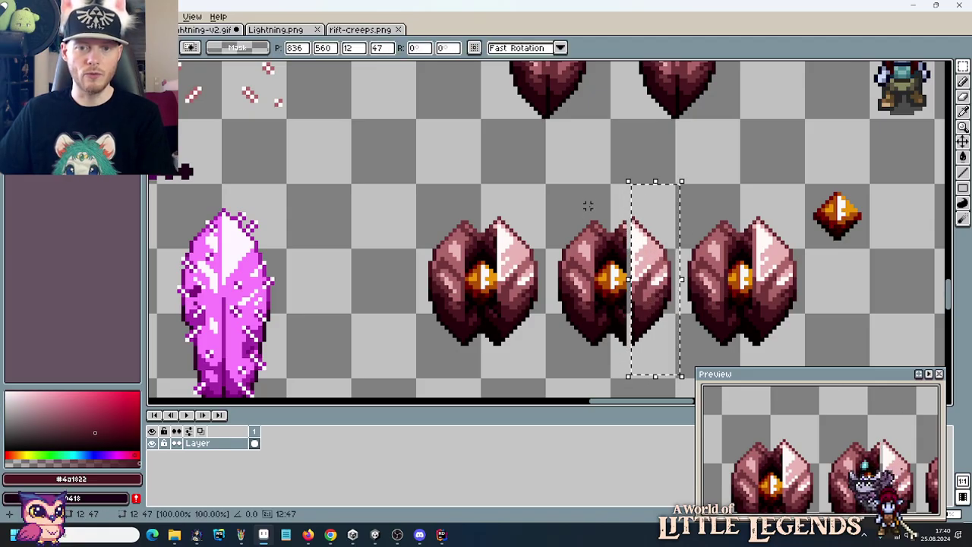
{"action": "left_click_drag", "start_coordinate": [592, 184], "coordinate": [557, 372]}
{"action": "key", "text": "Left"}
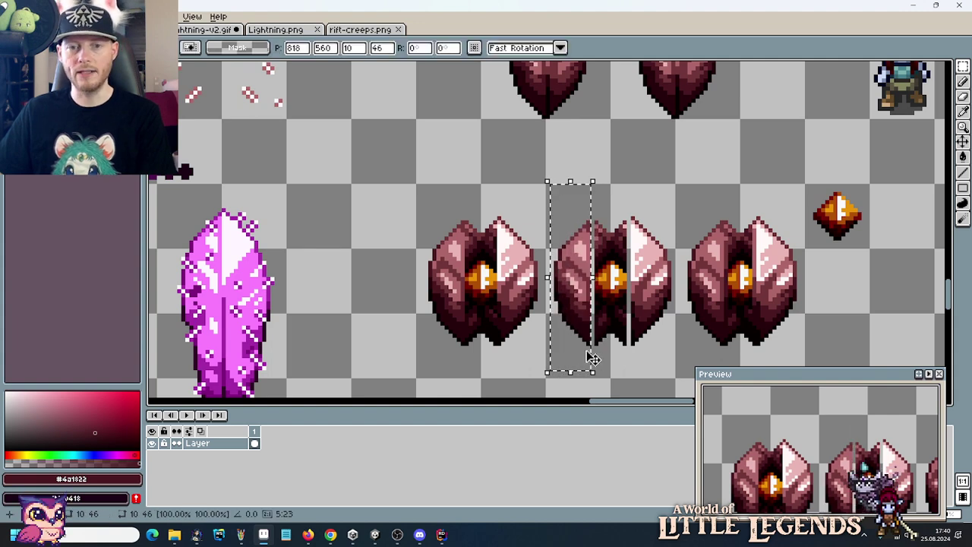
{"action": "key", "text": "Escape"}
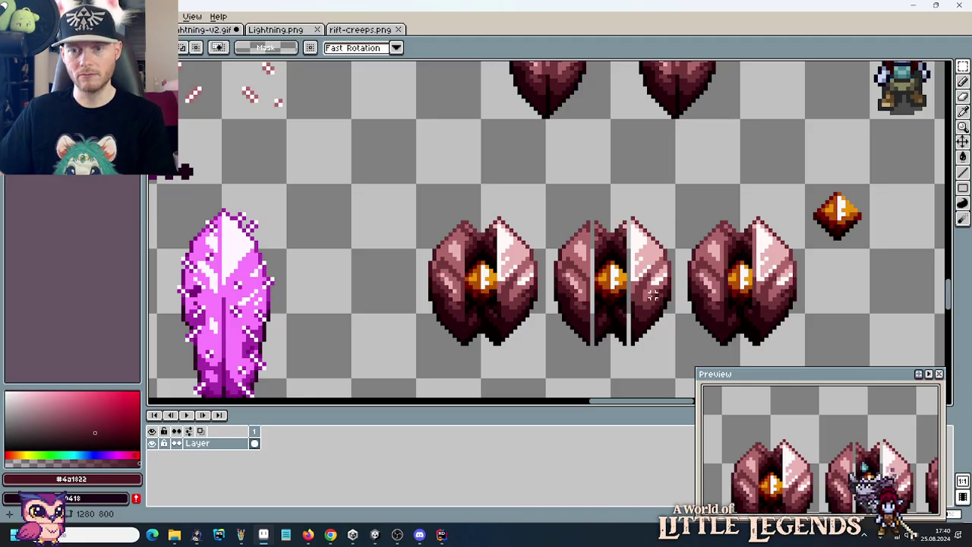
Copy the third crystal's left and right shells, 13 x 47 pixels each, over the middle crystal's shells to cover the gaps.
{"action": "left_click_drag", "start_coordinate": [672, 184], "coordinate": [730, 375]}
{"action": "left_click_drag", "start_coordinate": [712, 298], "coordinate": [579, 299]}
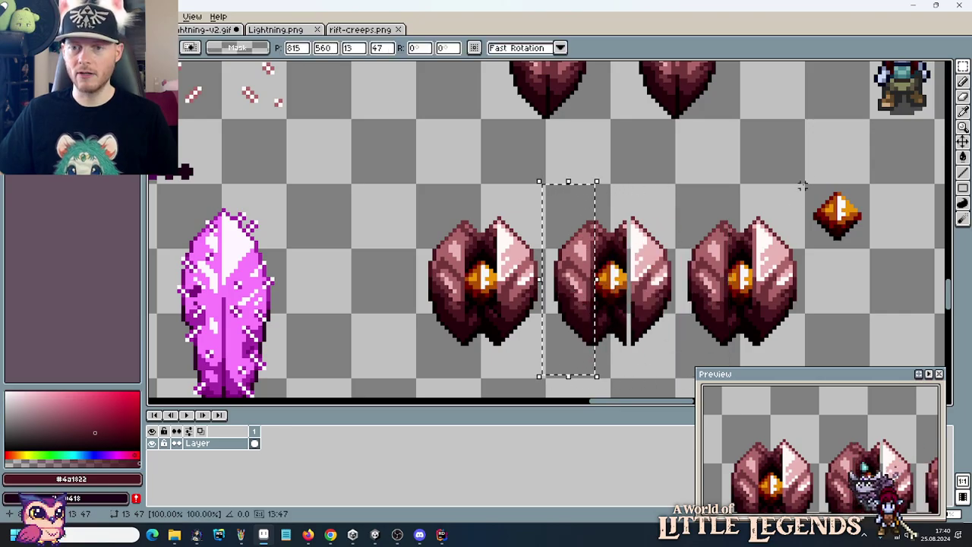
{"action": "left_click_drag", "start_coordinate": [802, 185], "coordinate": [749, 377]}
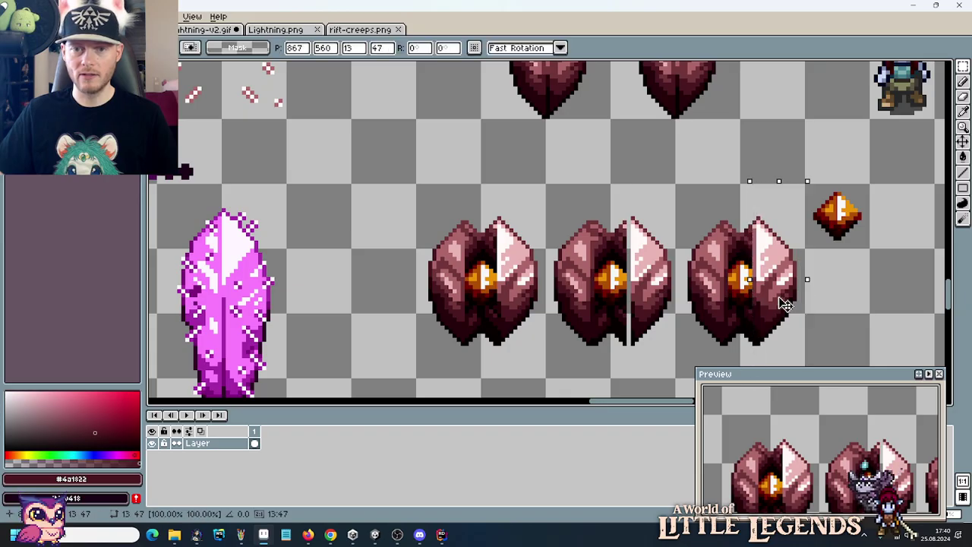
{"action": "left_click_drag", "start_coordinate": [785, 303], "coordinate": [658, 305]}
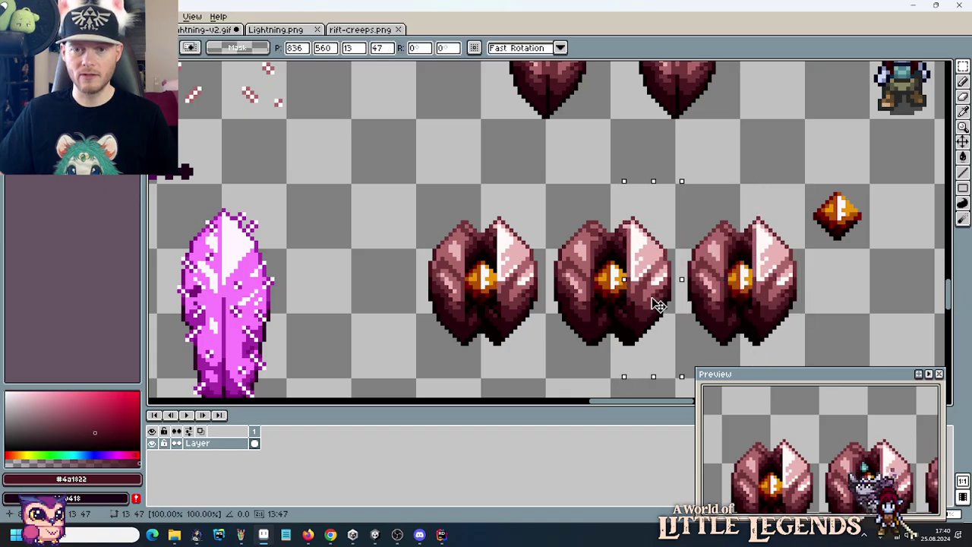
Spread the middle crystal's upper inner sections above the core by shifting each one pixel outward.
{"action": "key", "text": "b"}
{"action": "scroll", "coordinate": [621, 242], "scroll_direction": "up", "scroll_amount": 2}
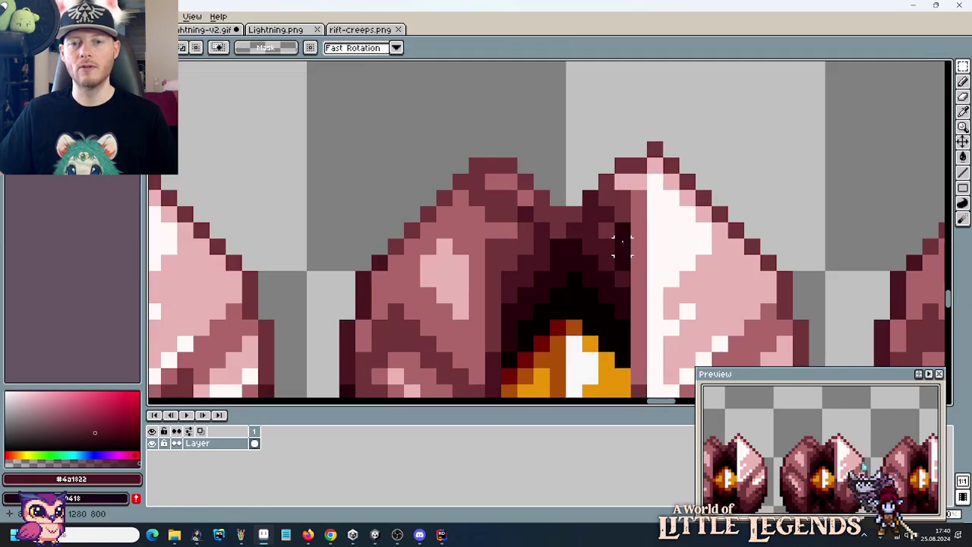
{"action": "left_click_drag", "start_coordinate": [557, 116], "coordinate": [518, 322]}
{"action": "left_click_drag", "start_coordinate": [545, 281], "coordinate": [532, 278]}
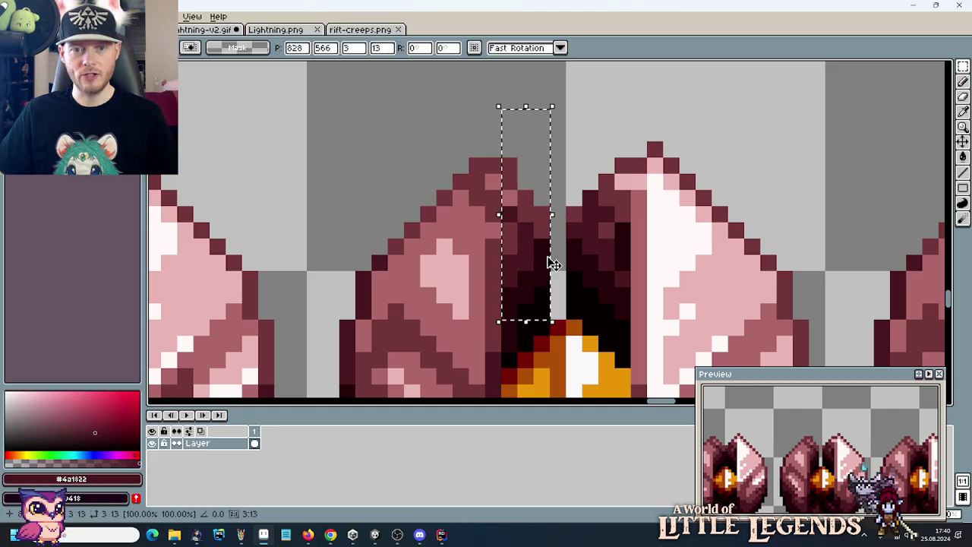
{"action": "left_click", "coordinate": [574, 133]}
{"action": "left_click_drag", "start_coordinate": [574, 133], "coordinate": [644, 280]}
{"action": "left_click", "coordinate": [646, 277]}
Clean up the outline at the inner tops of the middle crystal's shells by replacing protruding pixels with transparency.
{"action": "key", "text": "b"}
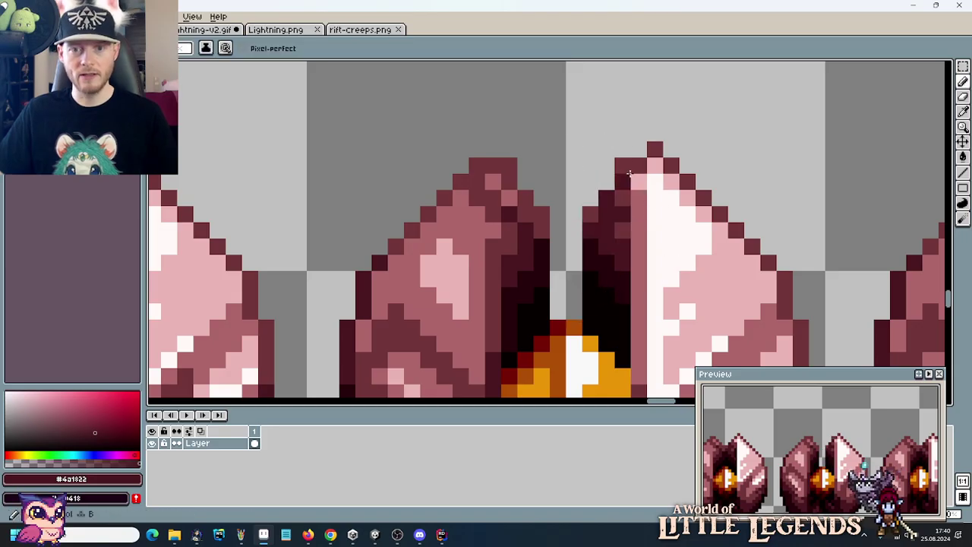
{"action": "left_click", "coordinate": [622, 165]}
{"action": "left_click", "coordinate": [526, 165]}
{"action": "key", "text": "ctrl+z"}
{"action": "key", "text": "ctrl+z"}
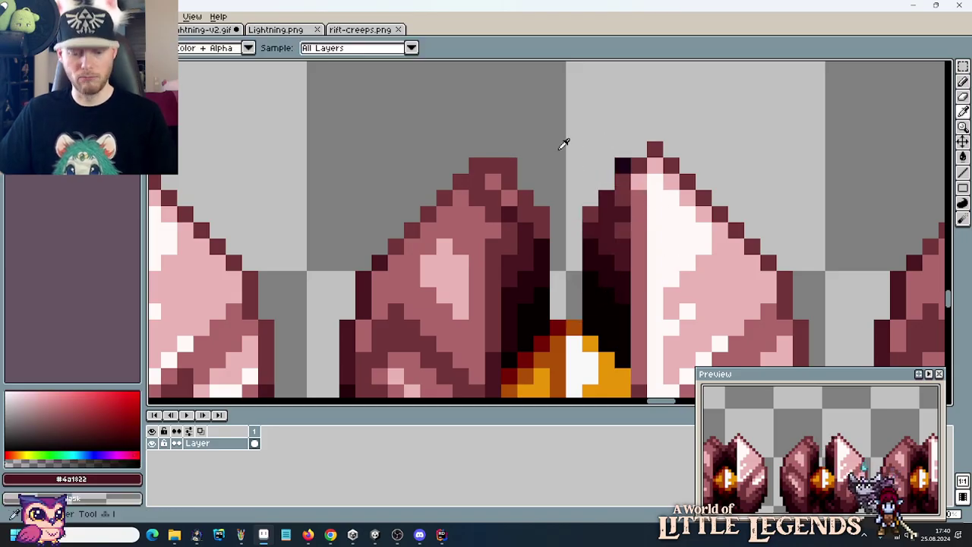
{"action": "left_click", "coordinate": [510, 164]}
{"action": "scroll", "coordinate": [575, 200], "scroll_direction": "down", "scroll_amount": 3}
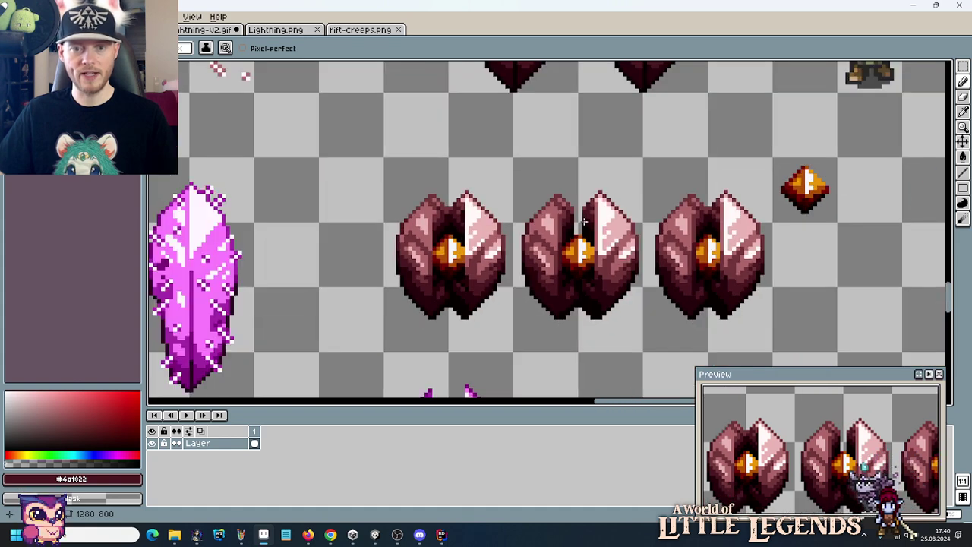
Shift the left shell's lower inner section one pixel outward below the middle crystal's core and select the matching 4 x 12 pixel section opposite.
{"action": "scroll", "coordinate": [569, 336], "scroll_direction": "up", "scroll_amount": 3}
{"action": "key", "text": "m"}
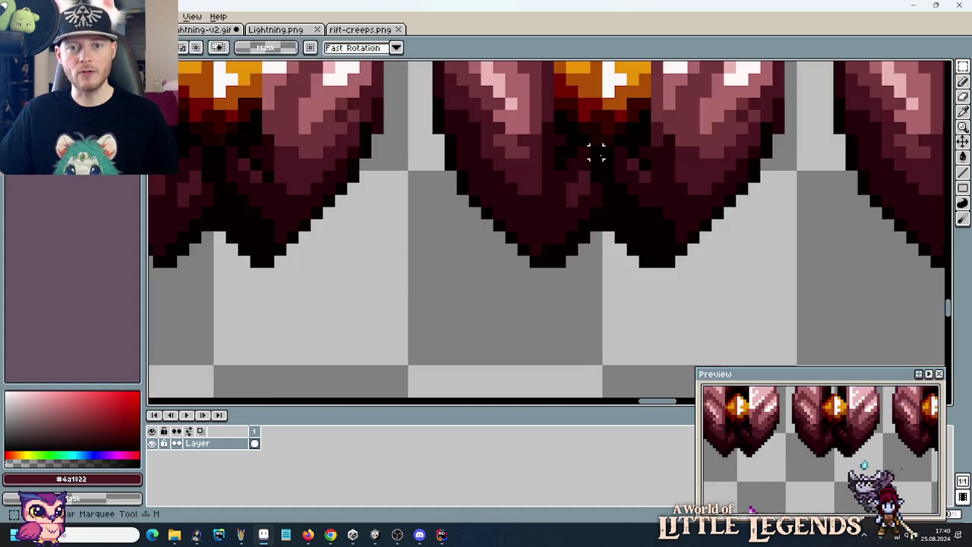
{"action": "mouse_move", "coordinate": [592, 149]}
{"action": "left_mouse_down"}
{"action": "mouse_move", "coordinate": [583, 277]}
{"action": "mouse_move", "coordinate": [575, 256]}
{"action": "left_mouse_up"}
{"action": "left_click", "coordinate": [582, 256]}
{"action": "left_click_drag", "start_coordinate": [604, 149], "coordinate": [642, 287]}
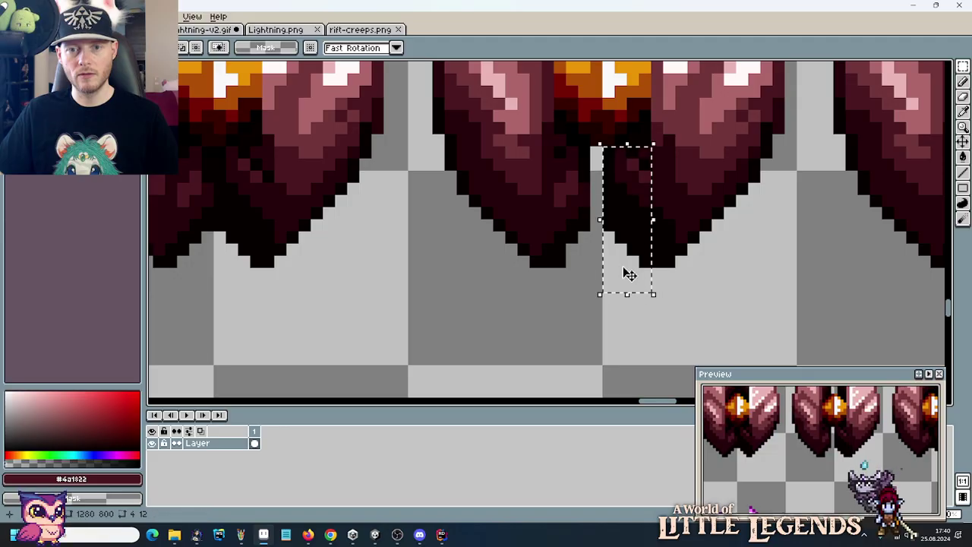
Fill the transparent gap between the lower shell halves of the middle red creature with near-black #060000 using the Pencil.
{"action": "left_click", "coordinate": [620, 163]}
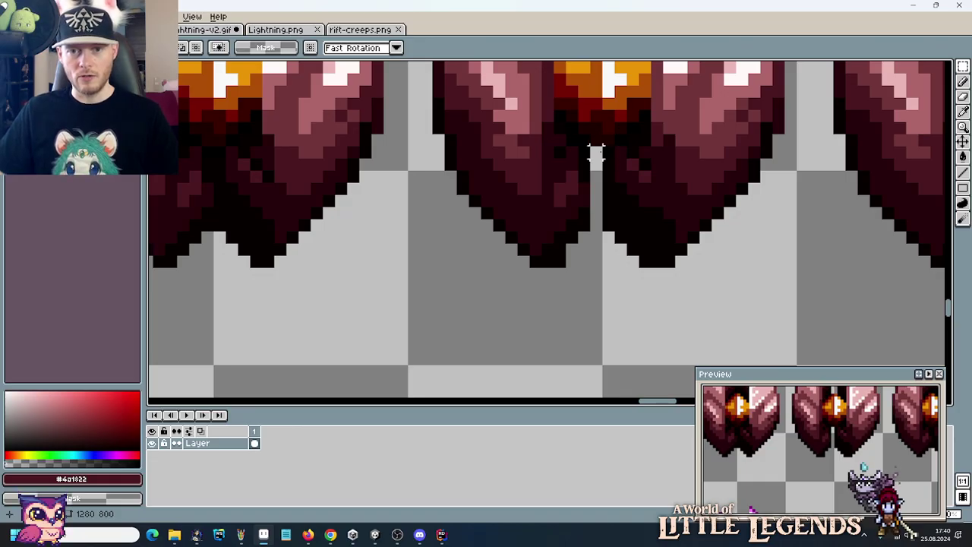
{"action": "left_click_drag", "start_coordinate": [593, 148], "coordinate": [630, 195]}
{"action": "left_click", "coordinate": [668, 275]}
{"action": "key", "text": "b"}
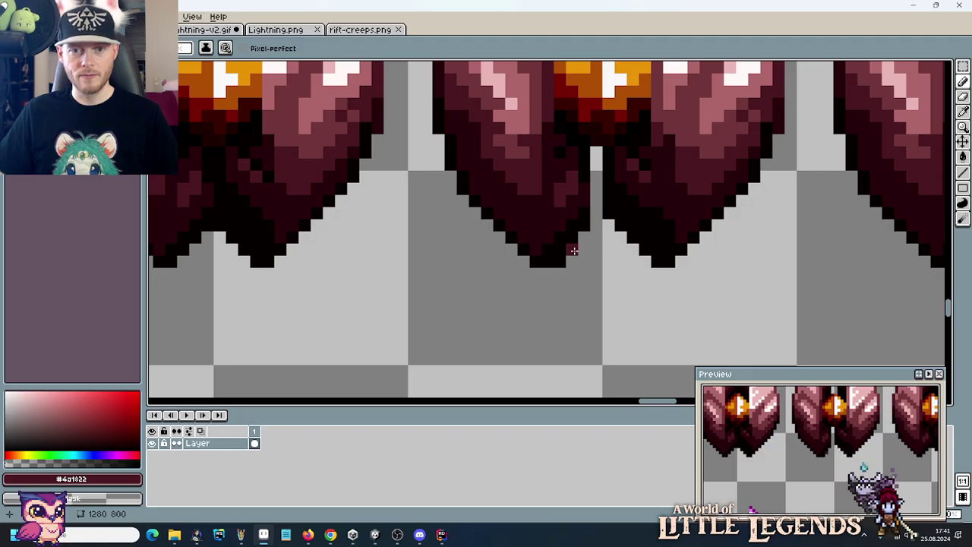
{"action": "left_click", "coordinate": [599, 209], "text": "alt"}
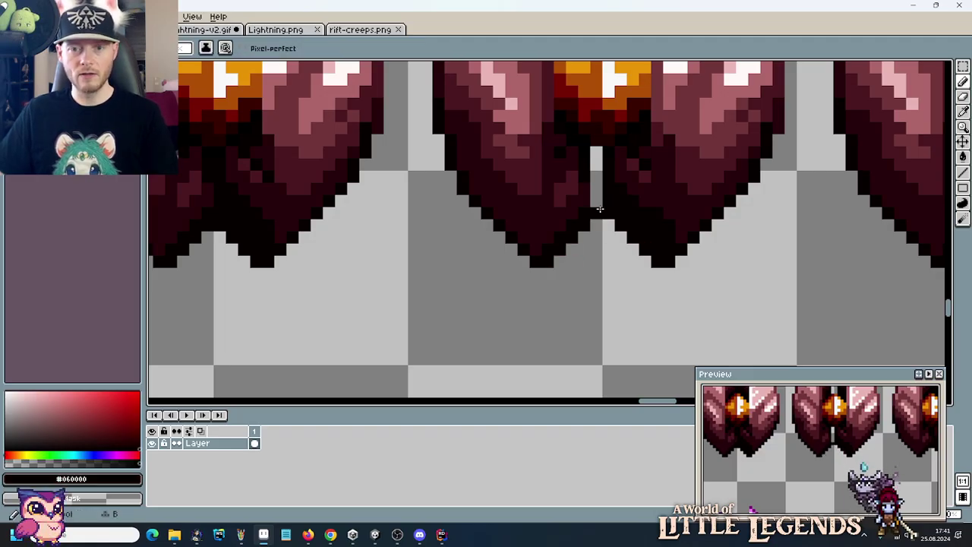
{"action": "left_click_drag", "start_coordinate": [599, 209], "coordinate": [597, 148]}
{"action": "scroll", "coordinate": [601, 189], "scroll_direction": "down", "scroll_amount": 2}
{"action": "scroll", "coordinate": [616, 149], "scroll_direction": "up", "scroll_amount": 1}
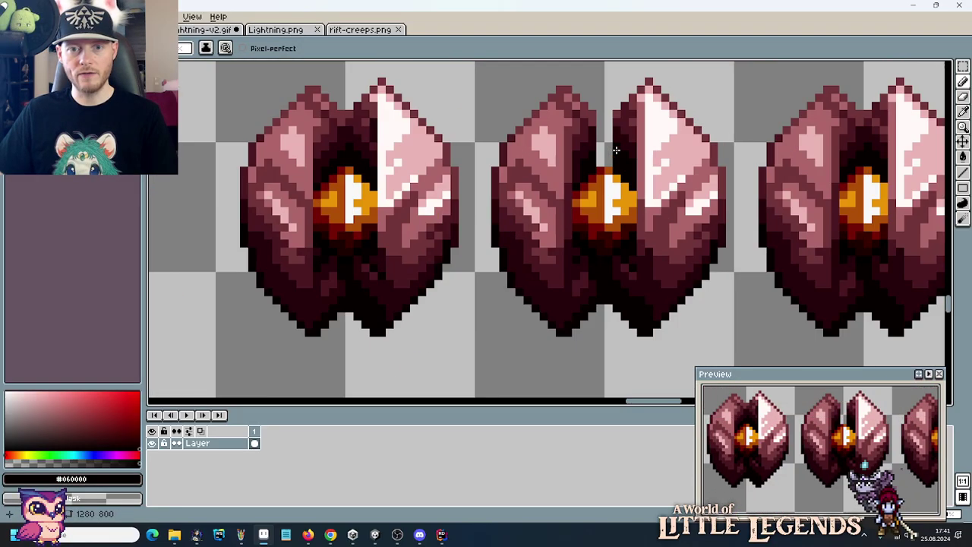
Close the gap above the middle creature's gem with near-black, and bridge its upper edge using #71363a and #26040b pixels.
{"action": "scroll", "coordinate": [616, 150], "scroll_direction": "up", "scroll_amount": 2}
{"action": "mouse_move", "coordinate": [581, 250]}
{"action": "left_mouse_down"}
{"action": "mouse_move", "coordinate": [583, 227]}
{"action": "mouse_move", "coordinate": [596, 223]}
{"action": "mouse_move", "coordinate": [603, 261]}
{"action": "mouse_move", "coordinate": [609, 199]}
{"action": "mouse_move", "coordinate": [582, 199]}
{"action": "left_mouse_up"}
{"action": "left_click", "coordinate": [560, 200], "text": "alt"}
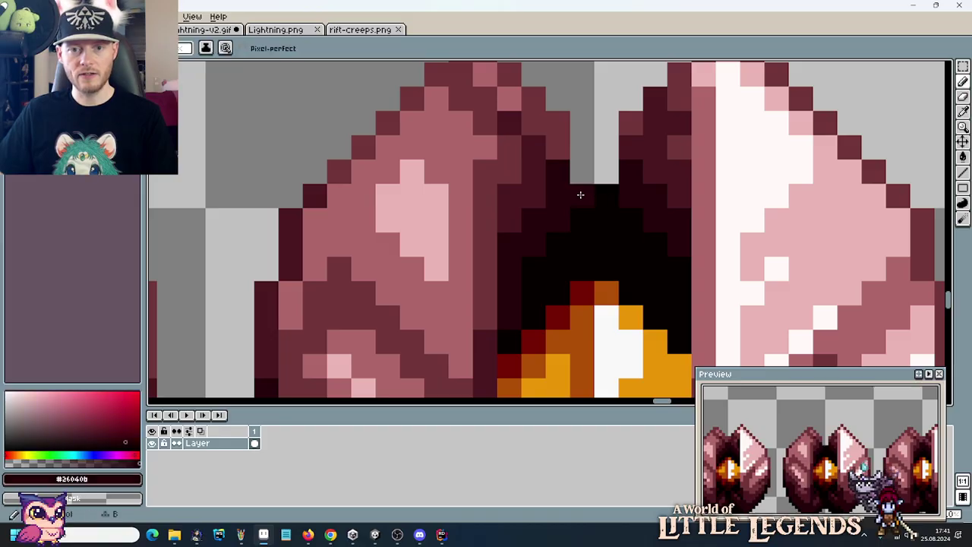
{"action": "left_click", "coordinate": [576, 141], "text": "alt"}
{"action": "left_click", "coordinate": [595, 141]}
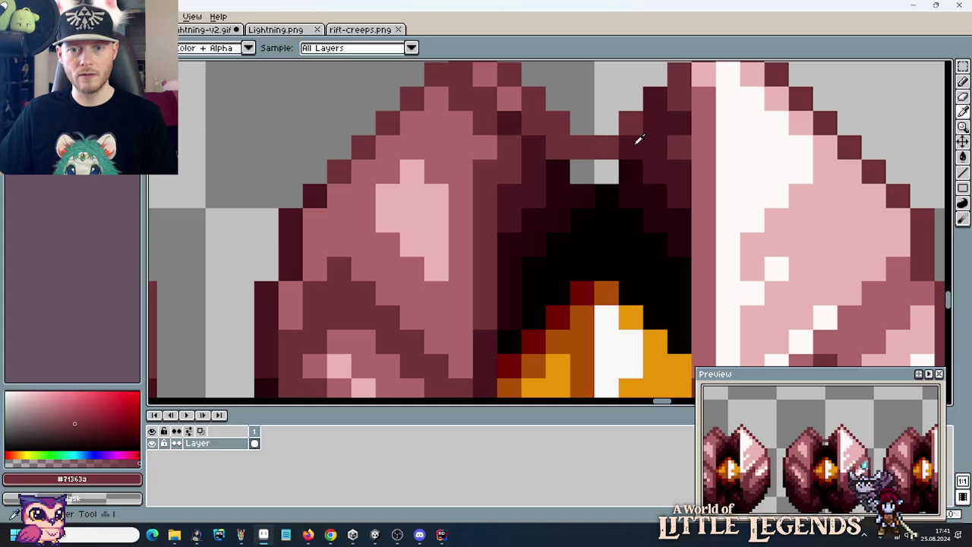
{"action": "left_click", "coordinate": [636, 139], "text": "alt"}
{"action": "left_click", "coordinate": [581, 169]}
{"action": "scroll", "coordinate": [632, 306], "scroll_direction": "down", "scroll_amount": 3}
{"action": "scroll", "coordinate": [632, 306], "scroll_direction": "down", "scroll_amount": 1}
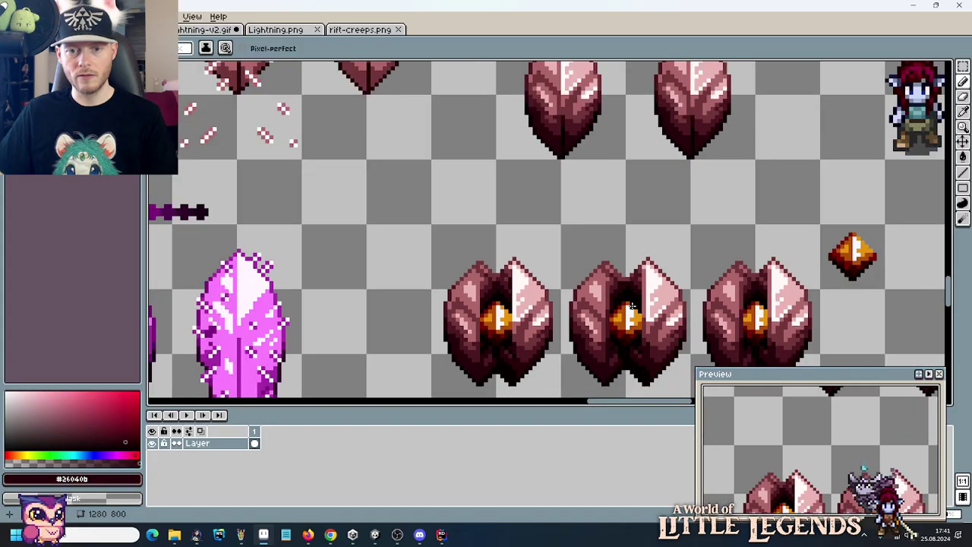
Soften the shading under the middle creature's new bridge with #4a1822 and #26040b pixels around the black cavity.
{"action": "scroll", "coordinate": [633, 306], "scroll_direction": "up", "scroll_amount": 4}
{"action": "left_click", "coordinate": [596, 207], "text": "alt"}
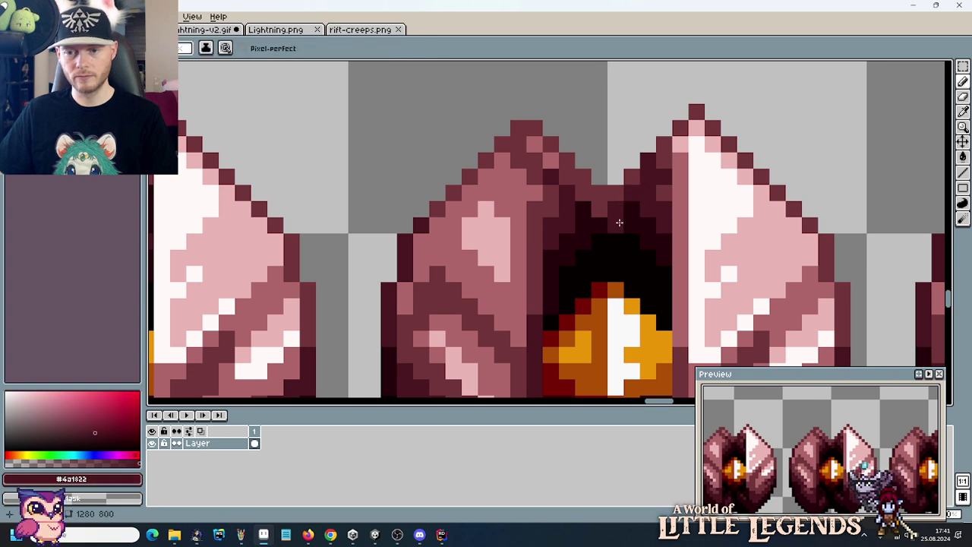
{"action": "left_click", "coordinate": [613, 223], "text": "alt"}
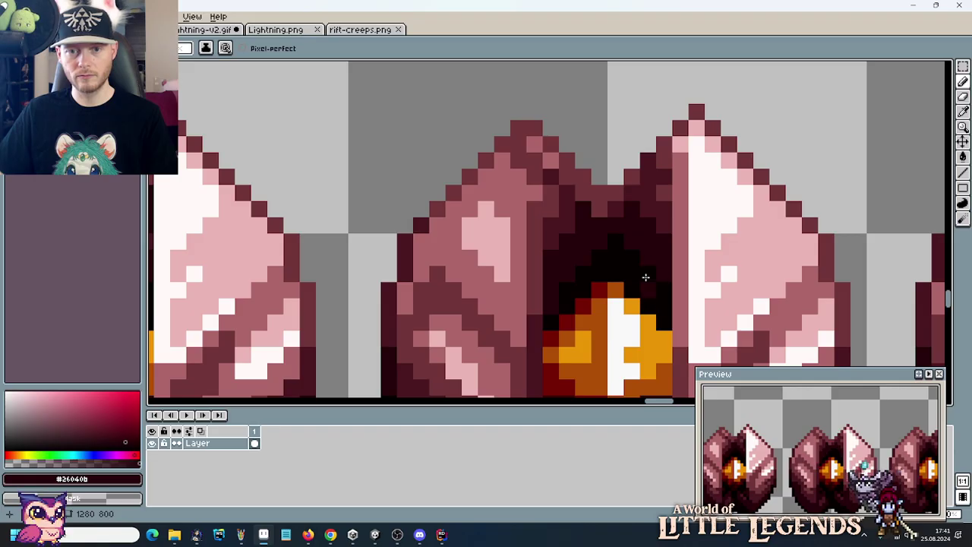
{"action": "scroll", "coordinate": [632, 277], "scroll_direction": "down", "scroll_amount": 4}
{"action": "scroll", "coordinate": [631, 314], "scroll_direction": "down", "scroll_amount": 3}
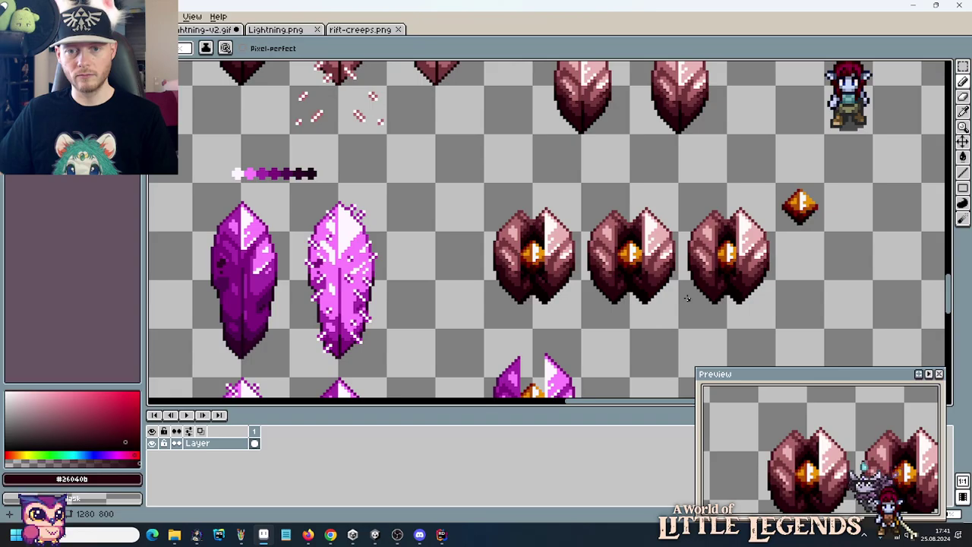
{"action": "scroll", "coordinate": [686, 298], "scroll_direction": "up", "scroll_amount": 3}
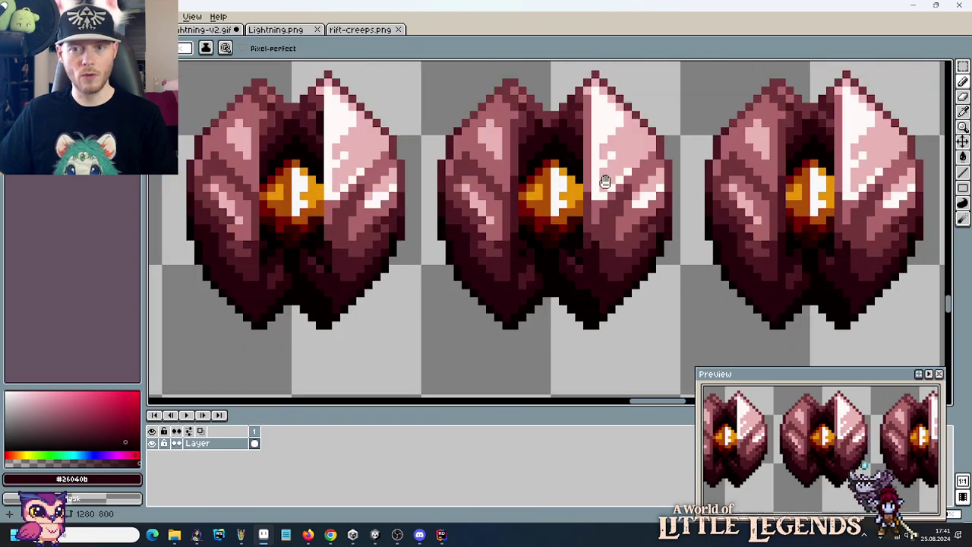
Delete the third red creature sprite and put a copy of the middle one in its place.
{"action": "scroll", "coordinate": [610, 188], "scroll_direction": "down", "scroll_amount": 4}
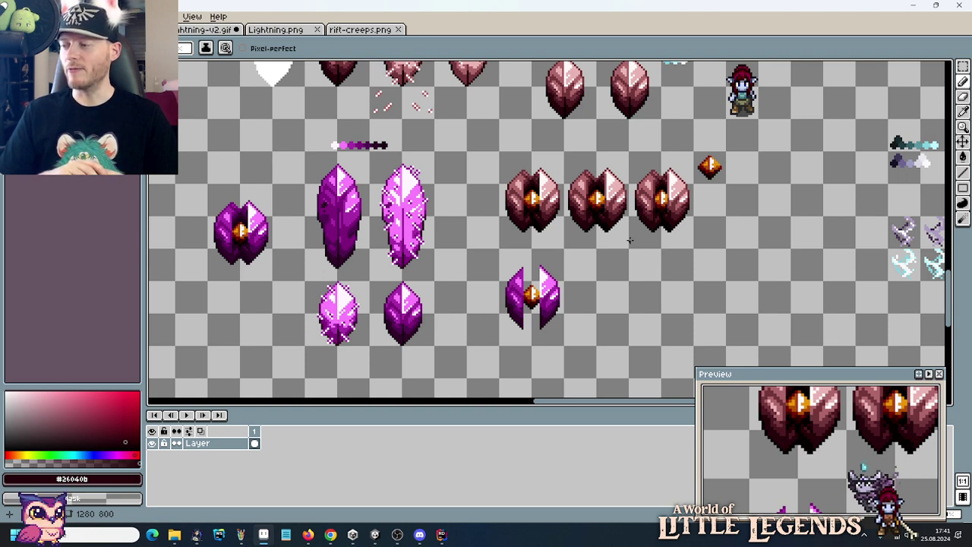
{"action": "key", "text": "m"}
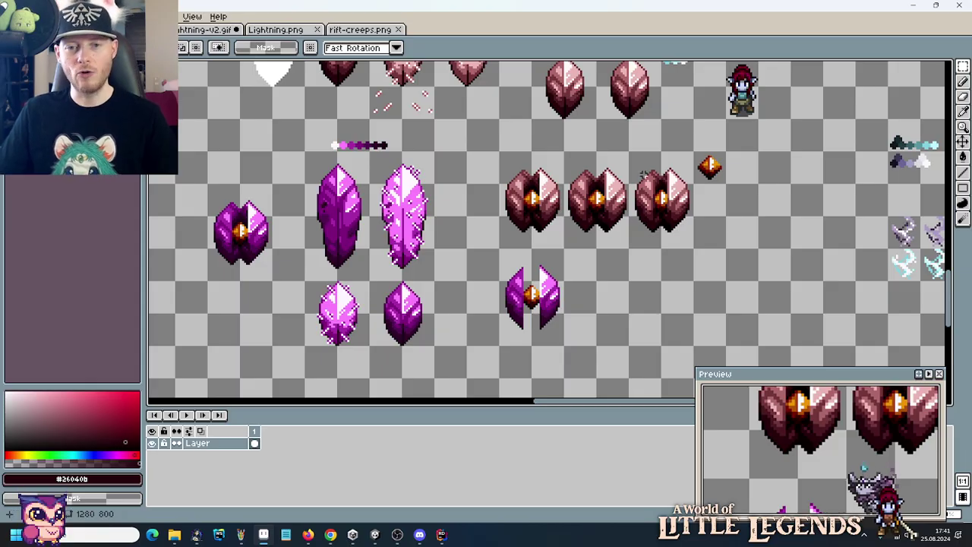
{"action": "scroll", "coordinate": [644, 175], "scroll_direction": "up", "scroll_amount": 2}
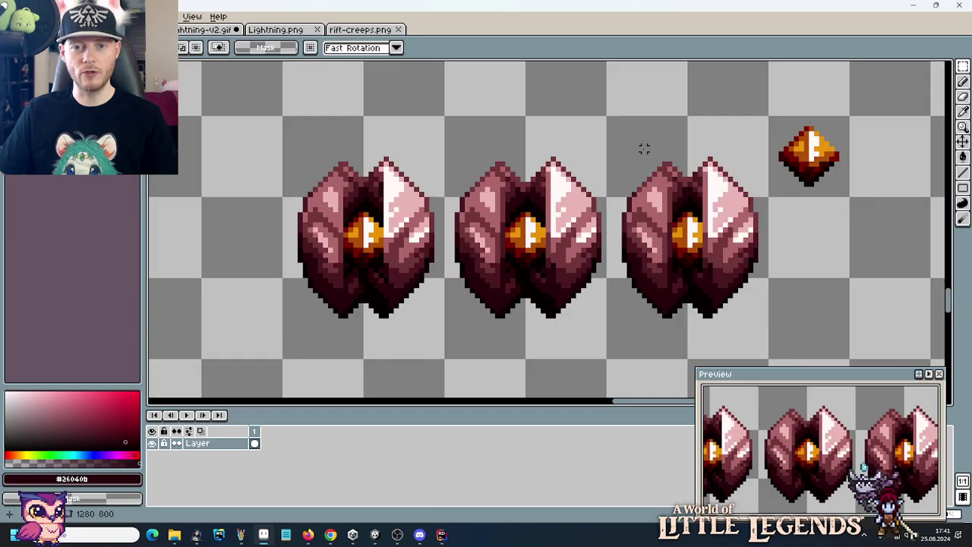
{"action": "left_click_drag", "start_coordinate": [644, 148], "coordinate": [722, 330]}
{"action": "key", "text": "Delete"}
{"action": "left_click_drag", "start_coordinate": [590, 311], "coordinate": [455, 129]}
{"action": "left_click_drag", "start_coordinate": [494, 223], "coordinate": [685, 225]}
{"action": "key", "text": "ctrl+d"}
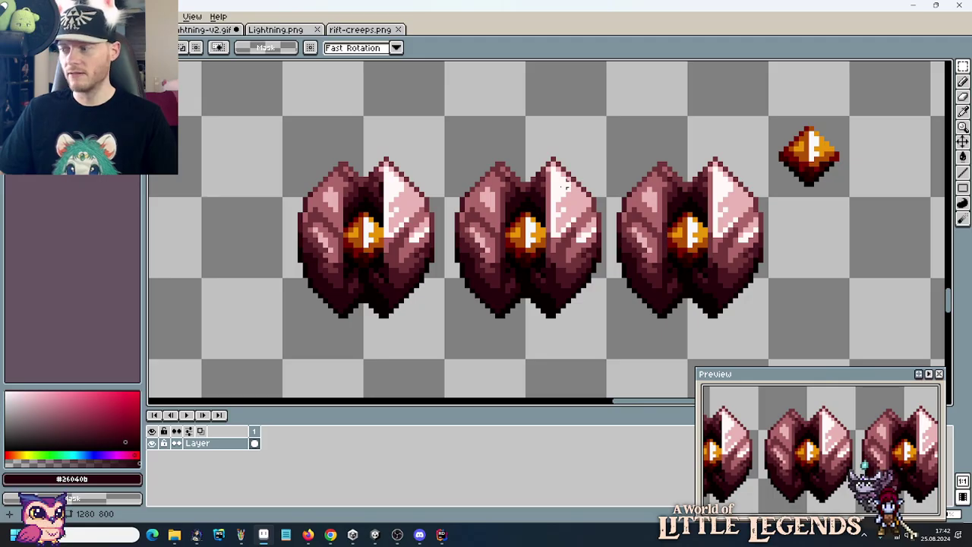
Repaint the middle creature's right inner wall above the gem with #4a1822 and #26040b shades sampled from the sprite.
{"action": "scroll", "coordinate": [562, 186], "scroll_direction": "up", "scroll_amount": 2}
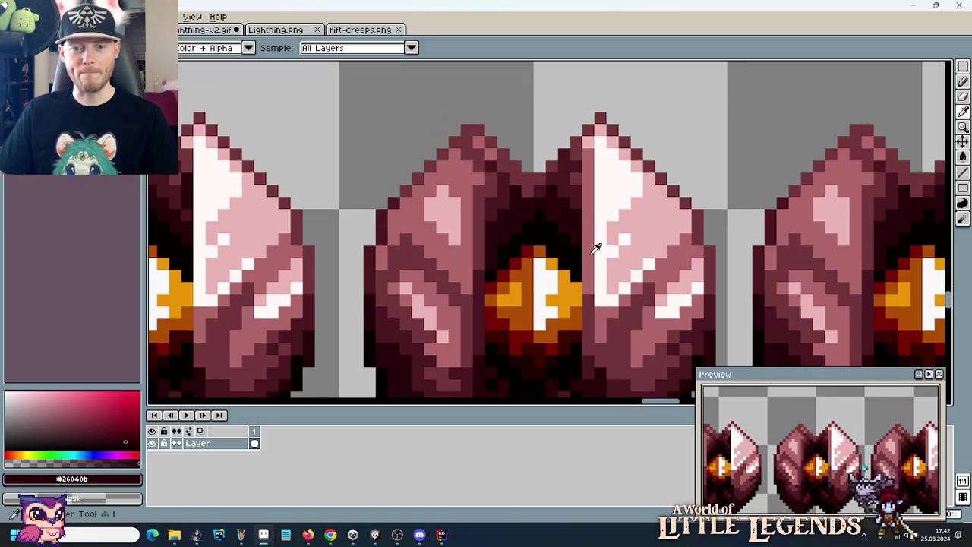
{"action": "left_click", "coordinate": [593, 297], "text": "alt"}
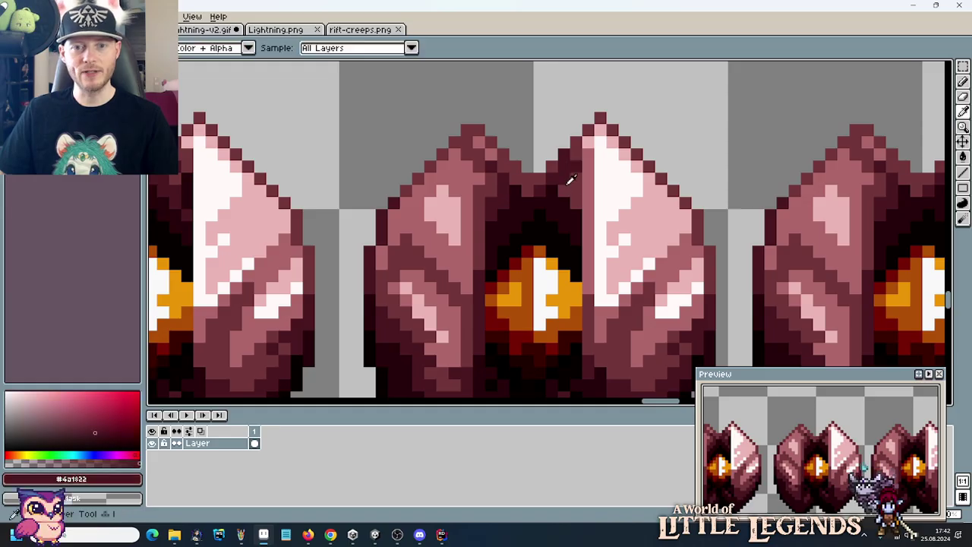
{"action": "left_click", "coordinate": [570, 206], "text": "alt"}
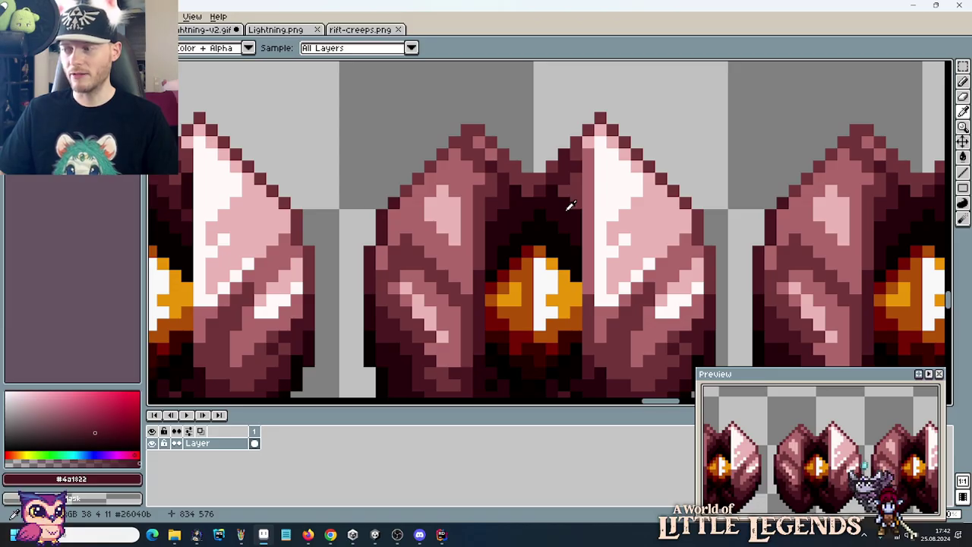
{"action": "left_click", "coordinate": [576, 182], "text": "alt"}
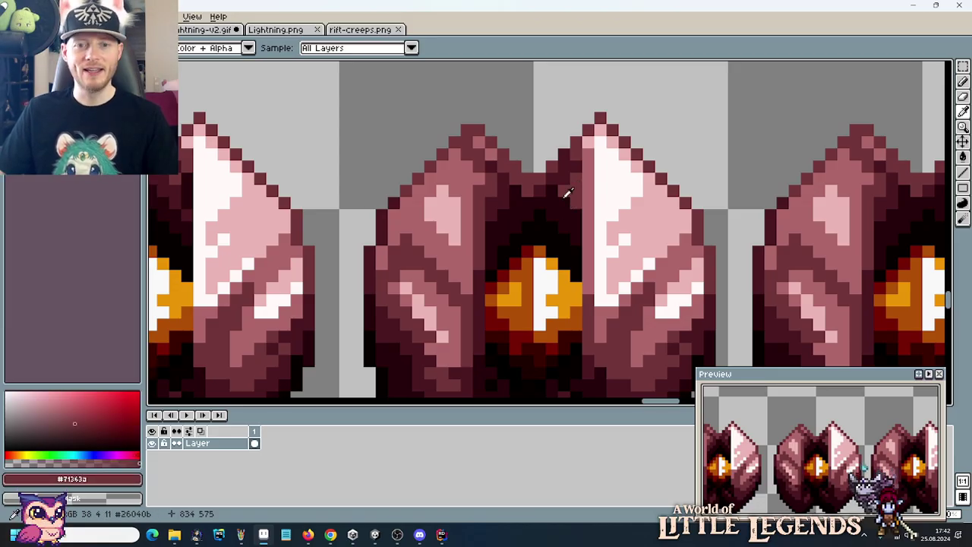
{"action": "left_click", "coordinate": [564, 171], "text": "alt"}
{"action": "left_click", "coordinate": [578, 188], "text": "alt"}
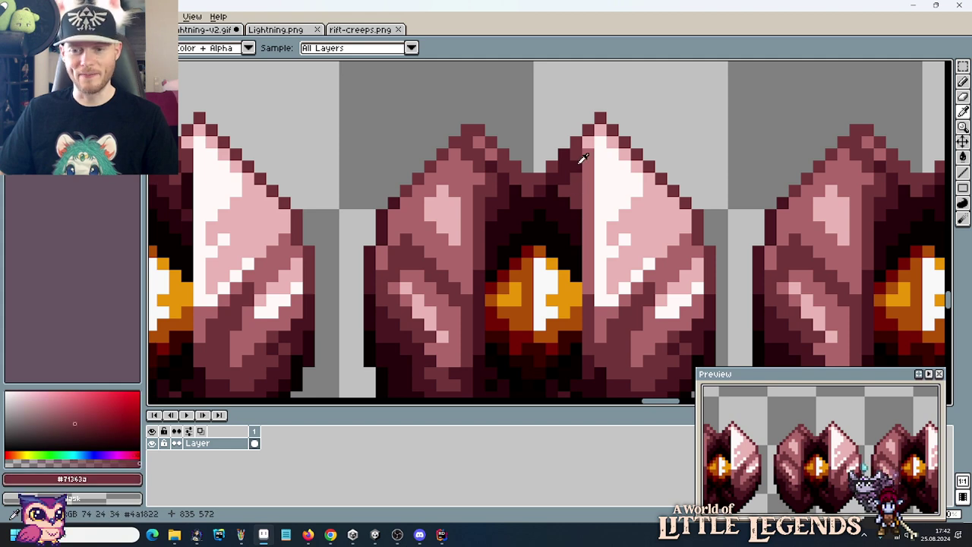
{"action": "left_click", "coordinate": [581, 218], "text": "alt"}
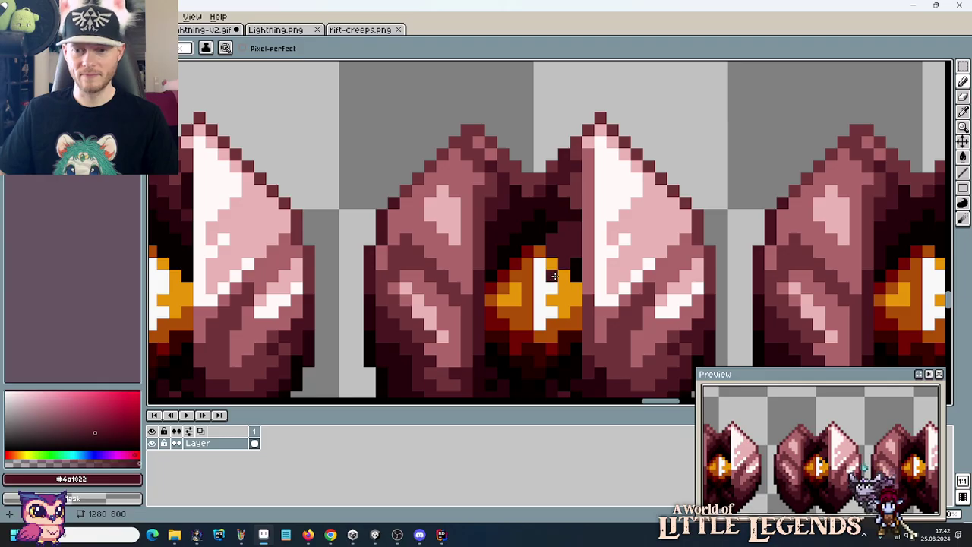
{"action": "left_click", "coordinate": [558, 204], "text": "alt"}
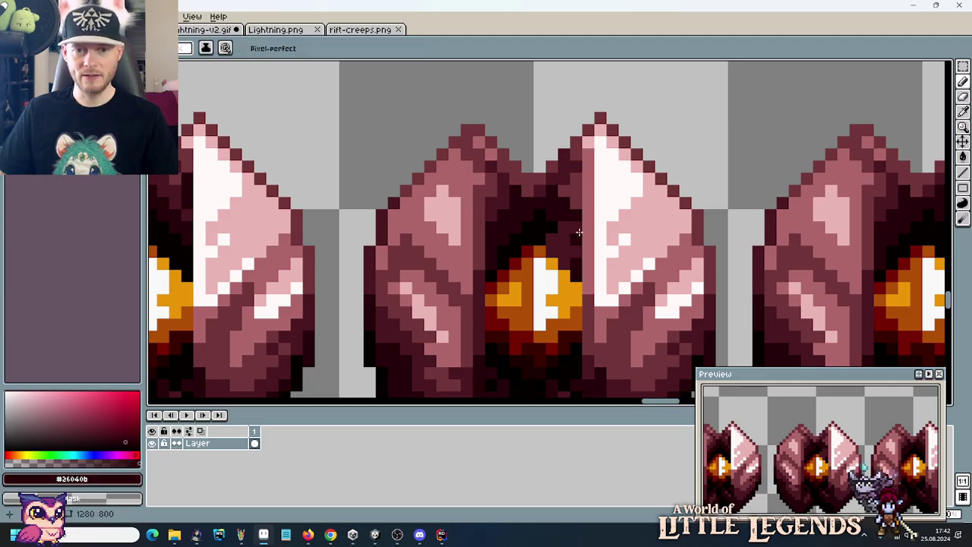
Add #71363a highlight pixels to the middle creature's right inner wall and blend around them with #4a1822 and #26040b.
{"action": "key", "text": "alt"}
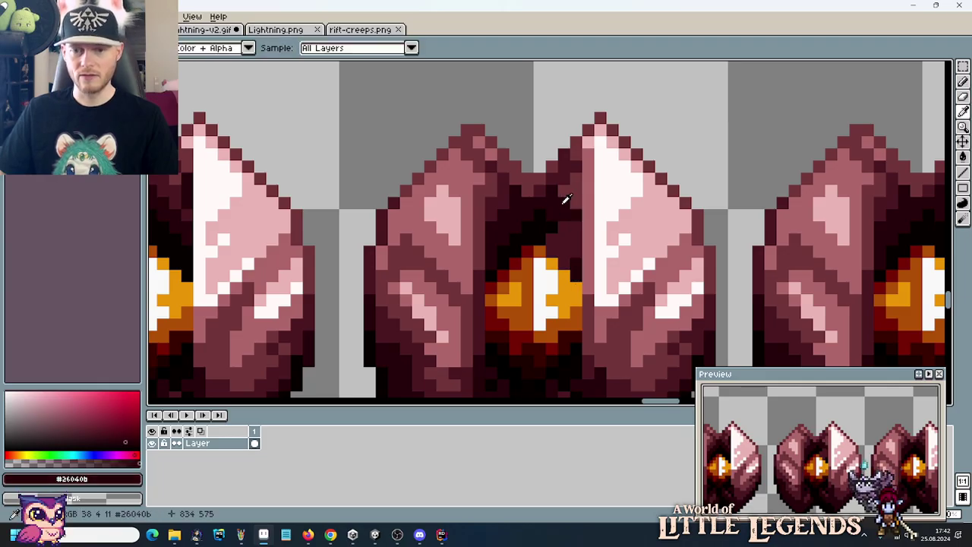
{"action": "left_click", "coordinate": [583, 193], "text": "alt"}
{"action": "left_click", "coordinate": [578, 196], "text": "alt"}
{"action": "left_click", "coordinate": [571, 215], "text": "alt"}
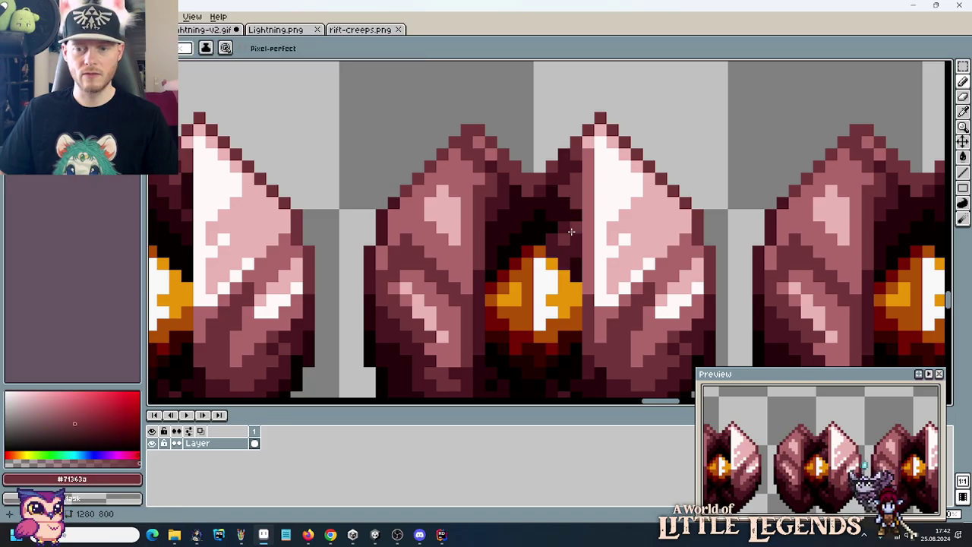
{"action": "left_click", "coordinate": [568, 212], "text": "alt"}
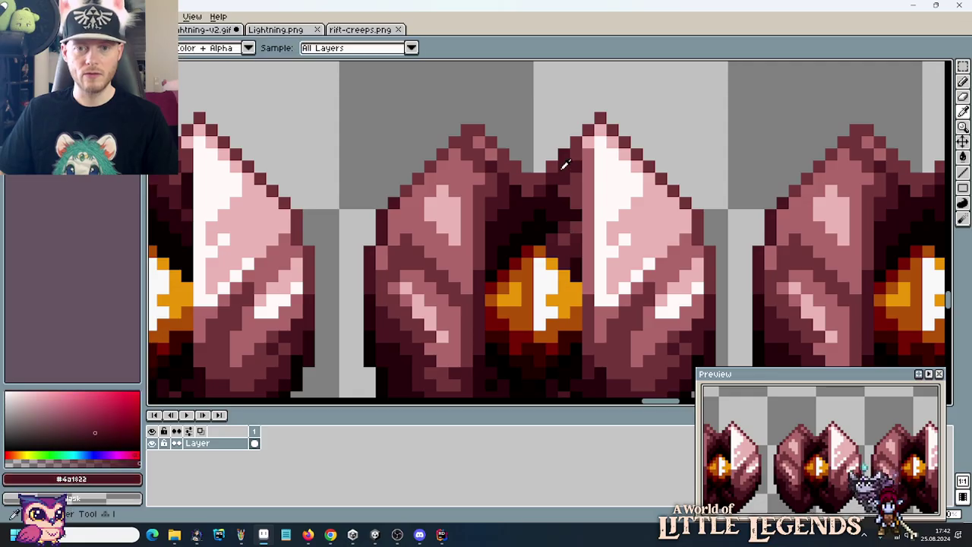
{"action": "left_click", "coordinate": [550, 208], "text": "alt"}
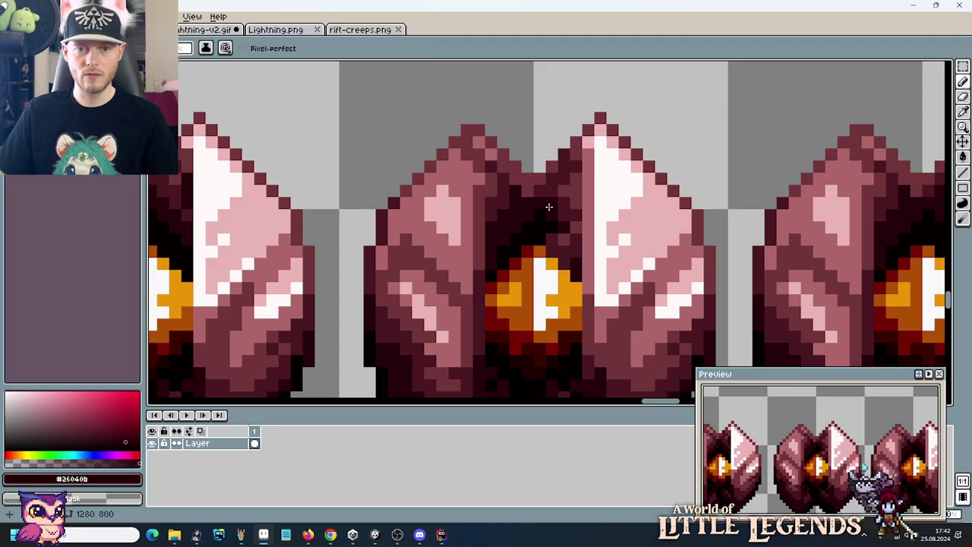
Lighten the middle creature's left inner wall with #4a1822 and #71363a, adding #af686b highlight pixels.
{"action": "left_click", "coordinate": [560, 214], "text": "alt"}
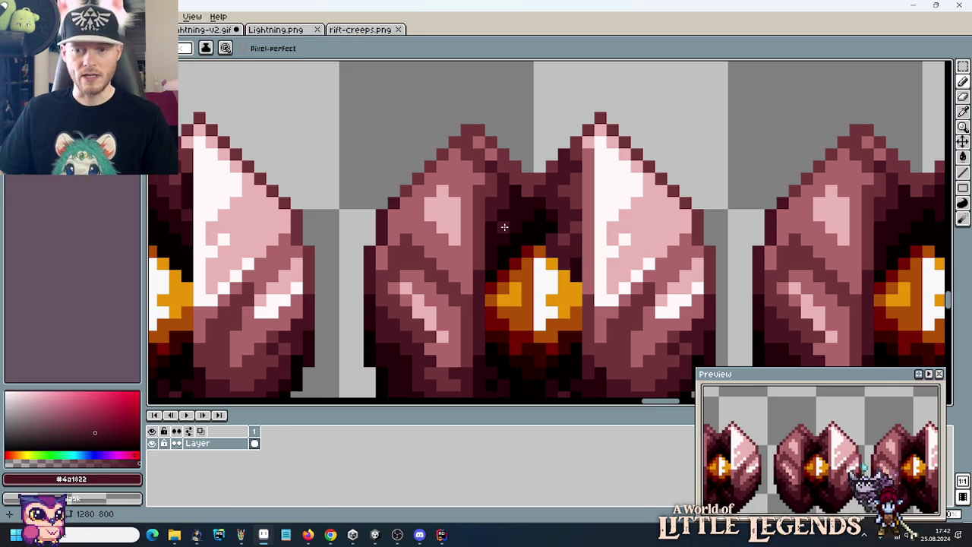
{"action": "key", "text": "alt"}
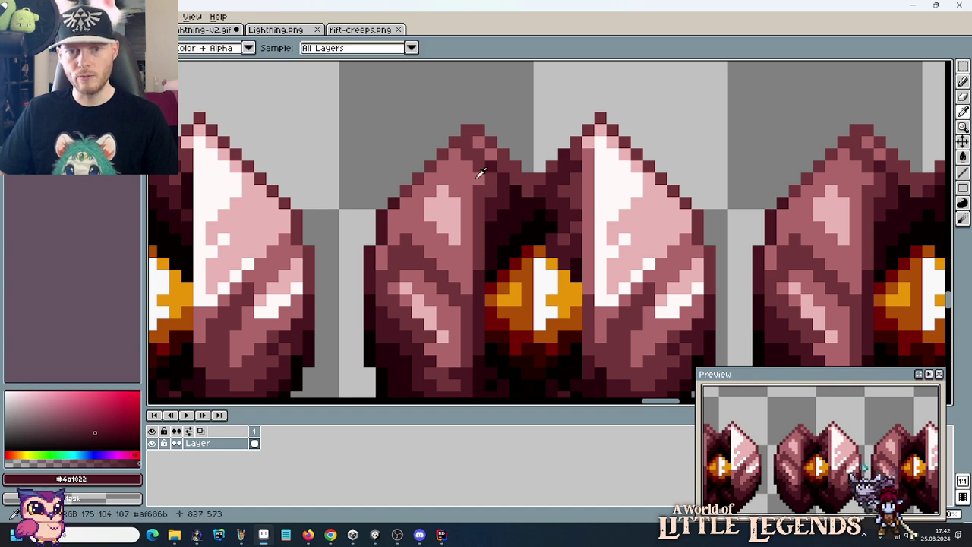
{"action": "left_click", "coordinate": [491, 223], "text": "alt"}
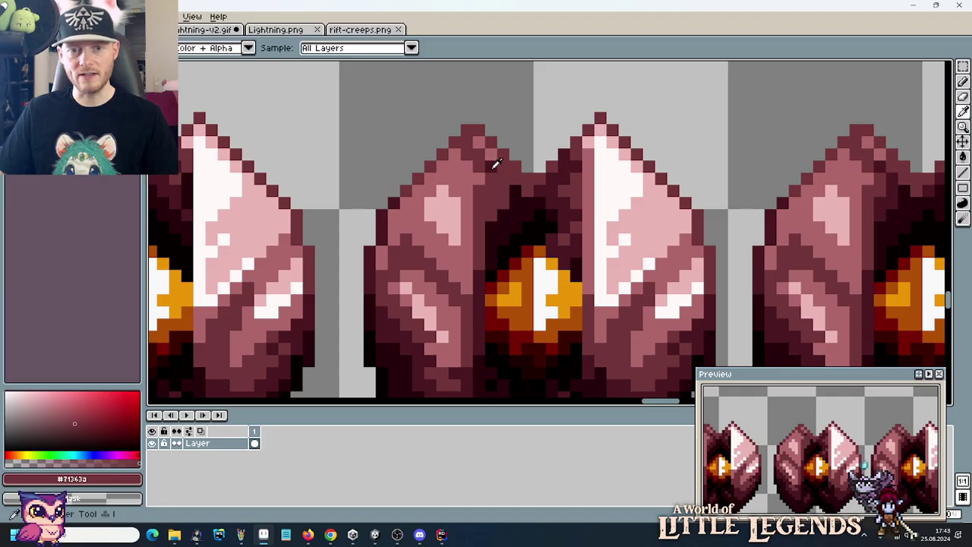
{"action": "left_click", "coordinate": [484, 194], "text": "alt"}
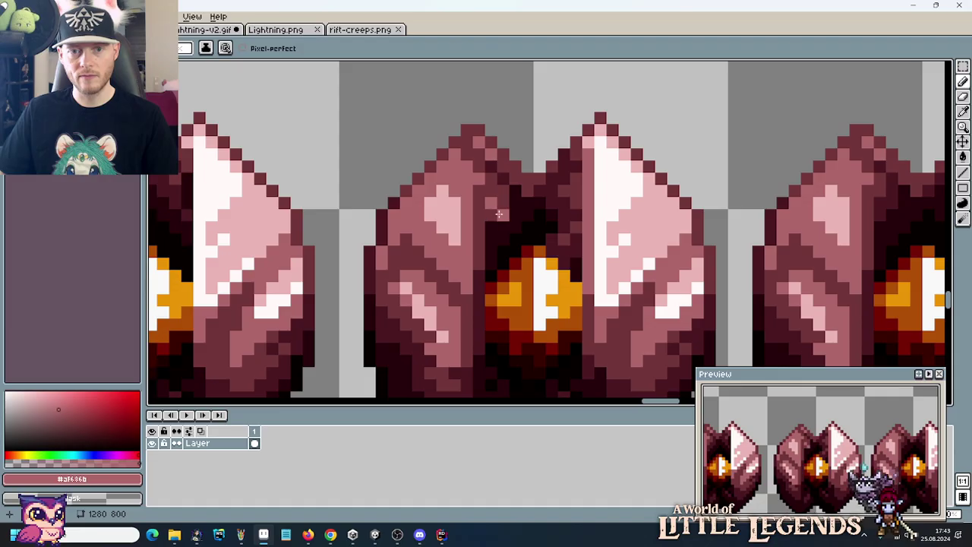
{"action": "left_click", "coordinate": [503, 211], "text": "alt"}
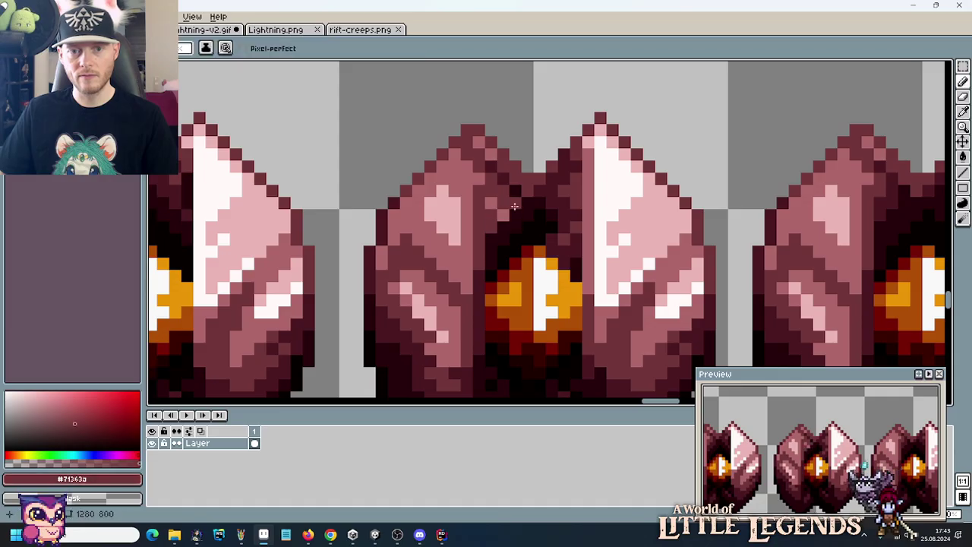
Repaint the black cavity above the middle creature's gem with #4a1822 and #26040b, blending the left and right inner walls together.
{"action": "left_click", "coordinate": [514, 192], "text": "alt"}
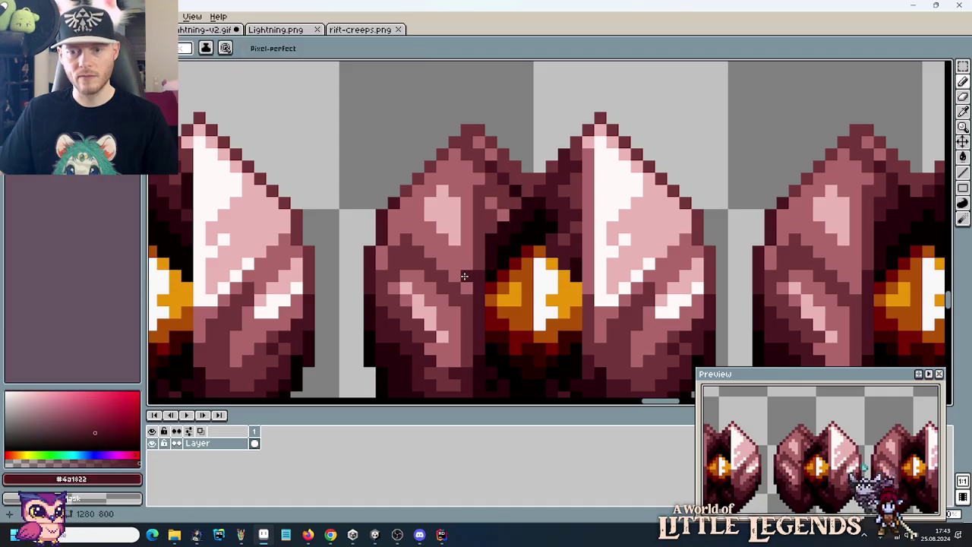
{"action": "left_click", "coordinate": [547, 199], "text": "alt"}
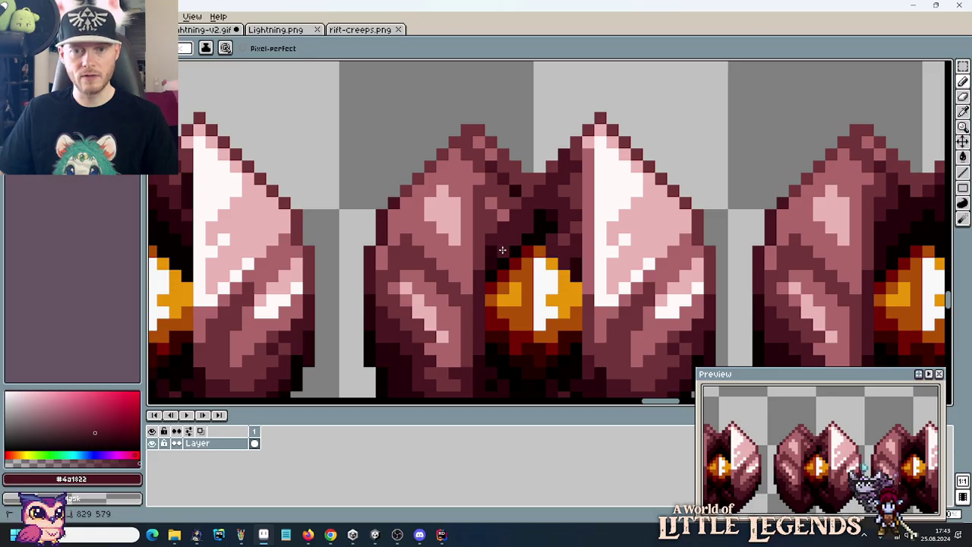
{"action": "left_click", "coordinate": [543, 214], "text": "alt"}
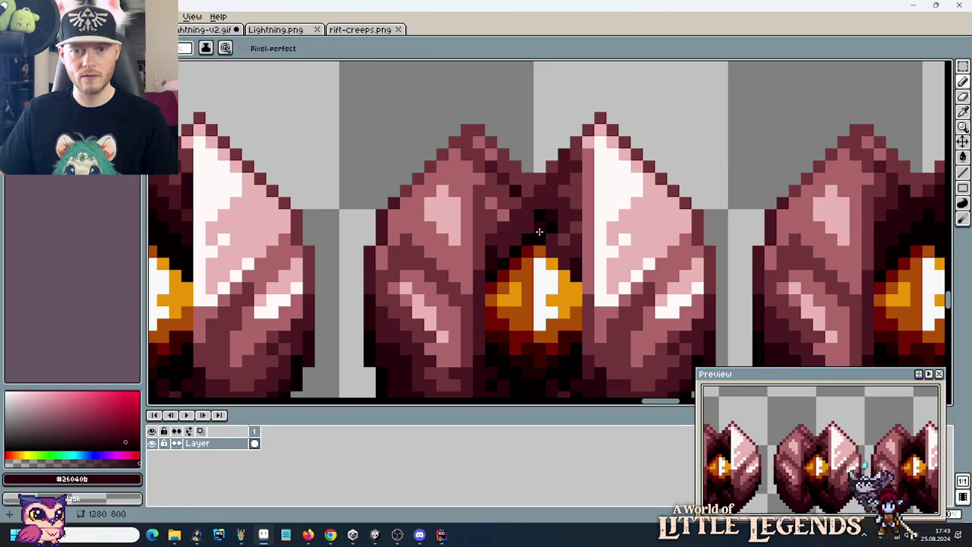
{"action": "left_click", "coordinate": [587, 300], "text": "alt"}
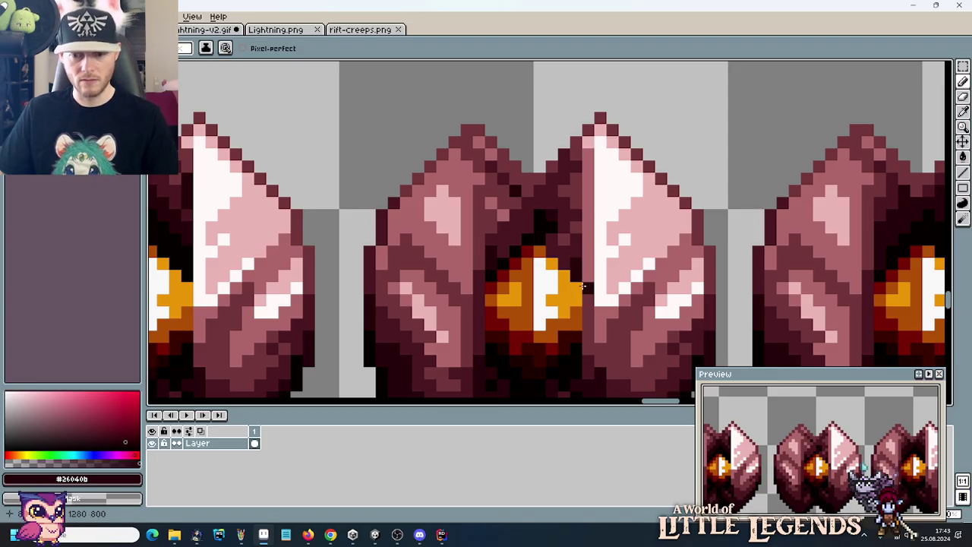
{"action": "key", "text": "alt"}
{"action": "left_click", "coordinate": [545, 202], "text": "alt"}
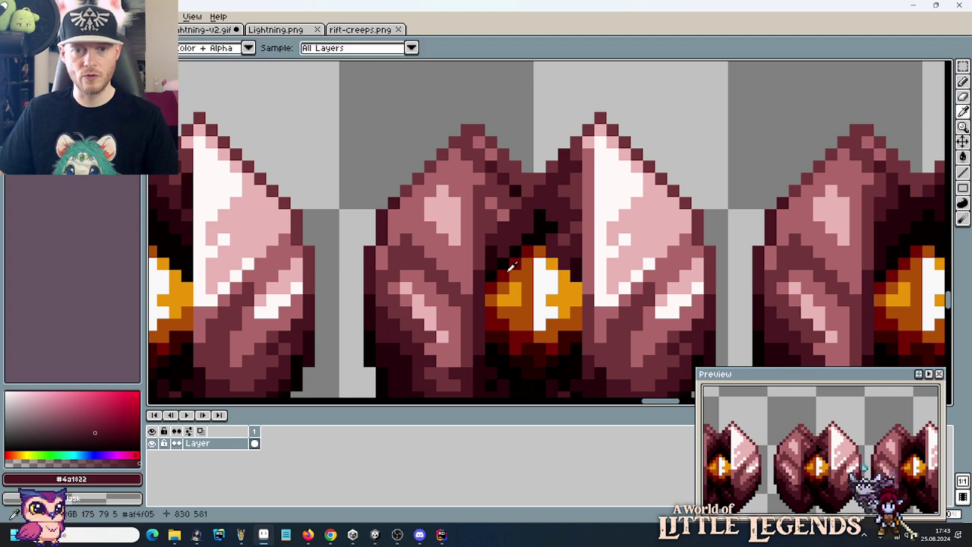
{"action": "left_click", "coordinate": [544, 222], "text": "alt"}
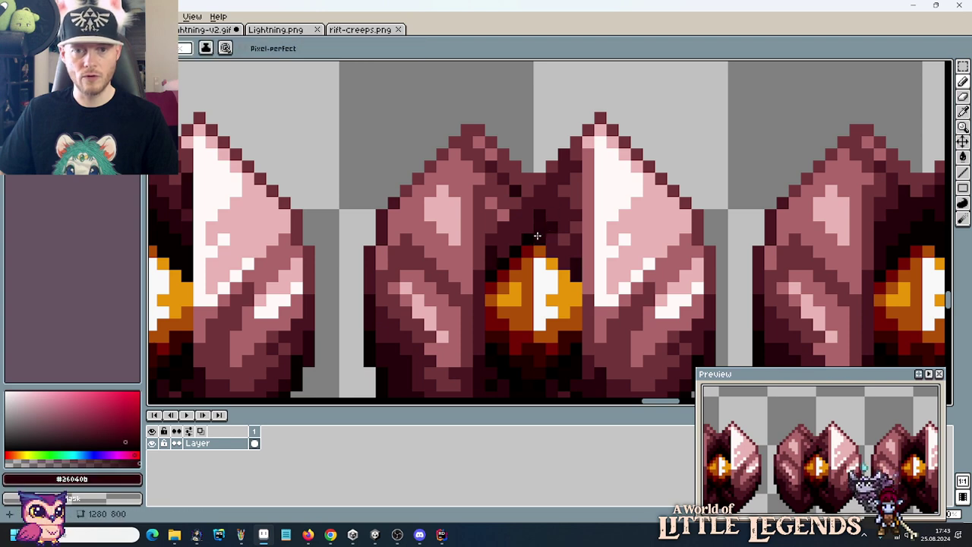
{"action": "key", "text": "alt"}
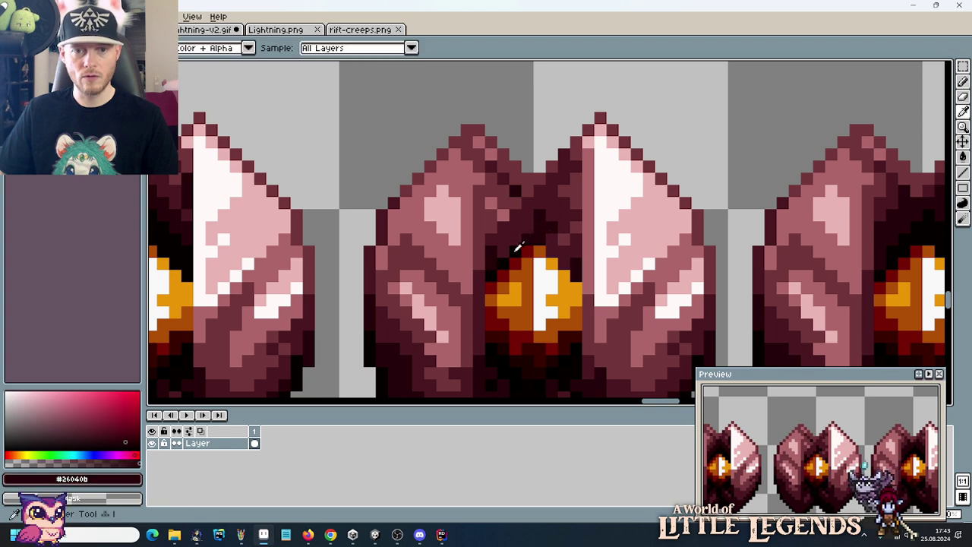
{"action": "key", "text": "alt"}
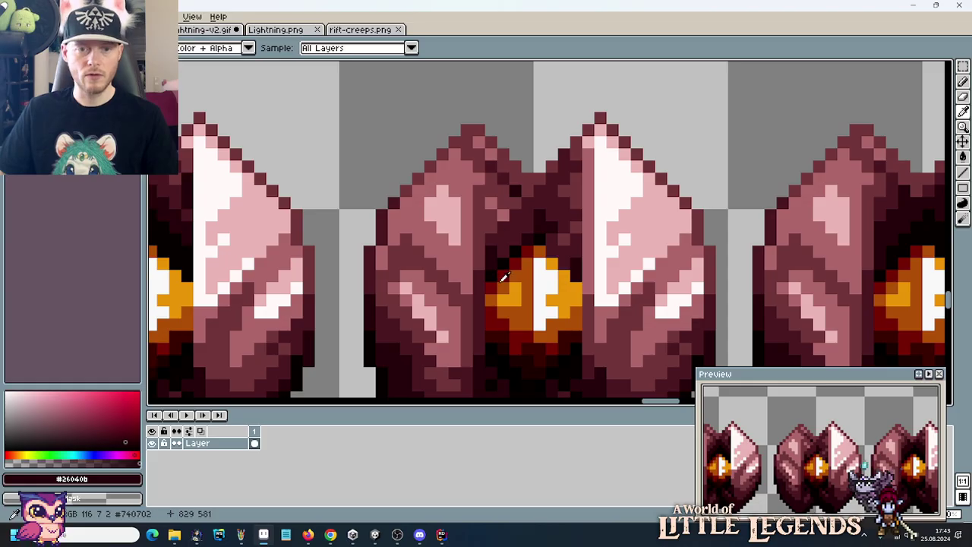
Darken the cavity along the upper edges of the middle creature's gem with #060000 and #26040b sampled from the sprite.
{"action": "scroll", "coordinate": [502, 277], "scroll_direction": "down", "scroll_amount": 2}
{"action": "scroll", "coordinate": [510, 282], "scroll_direction": "up", "scroll_amount": 3}
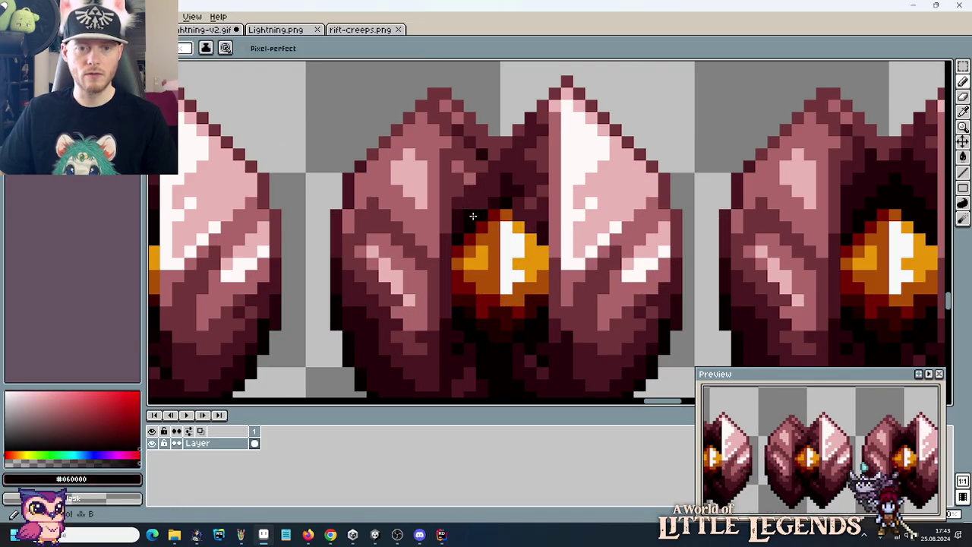
{"action": "key", "text": "b"}
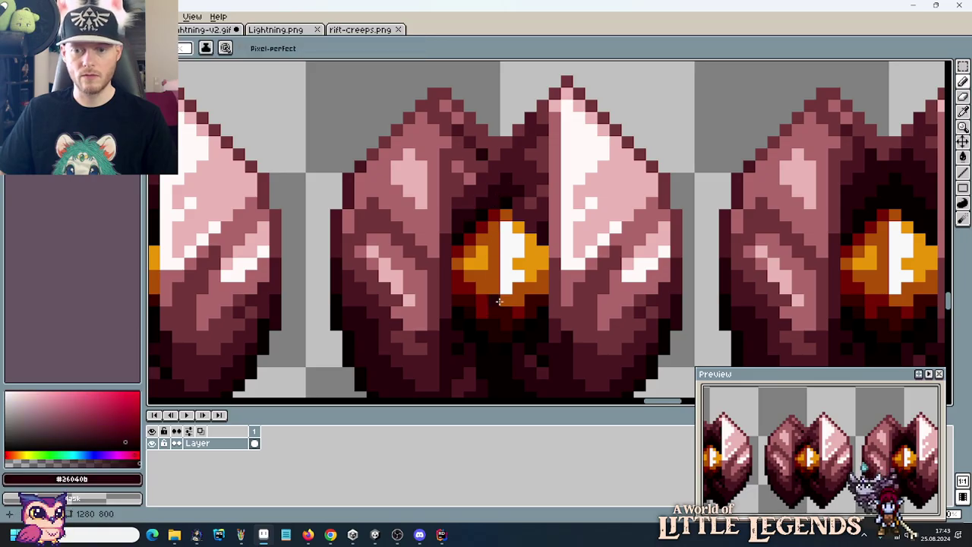
{"action": "left_click", "coordinate": [511, 204], "text": "alt"}
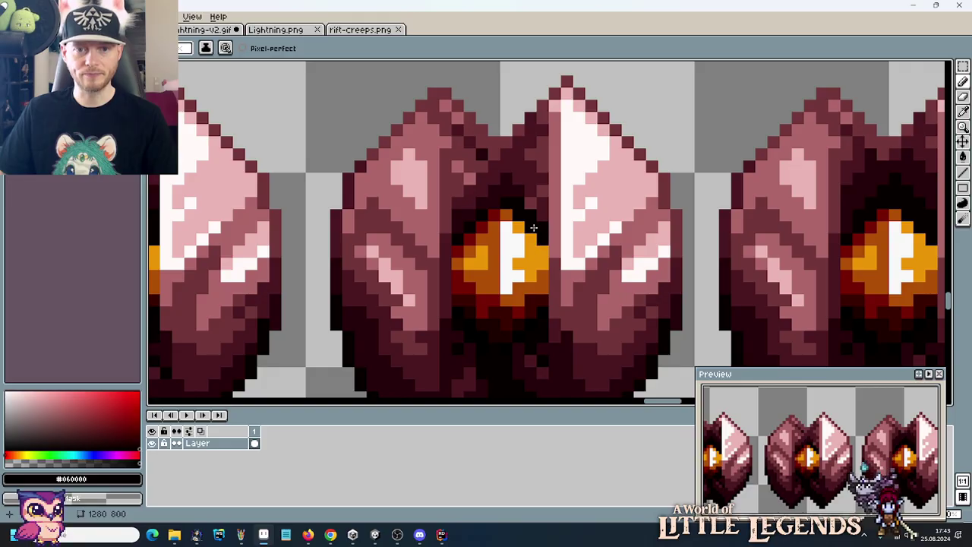
{"action": "left_click", "coordinate": [522, 186], "text": "alt"}
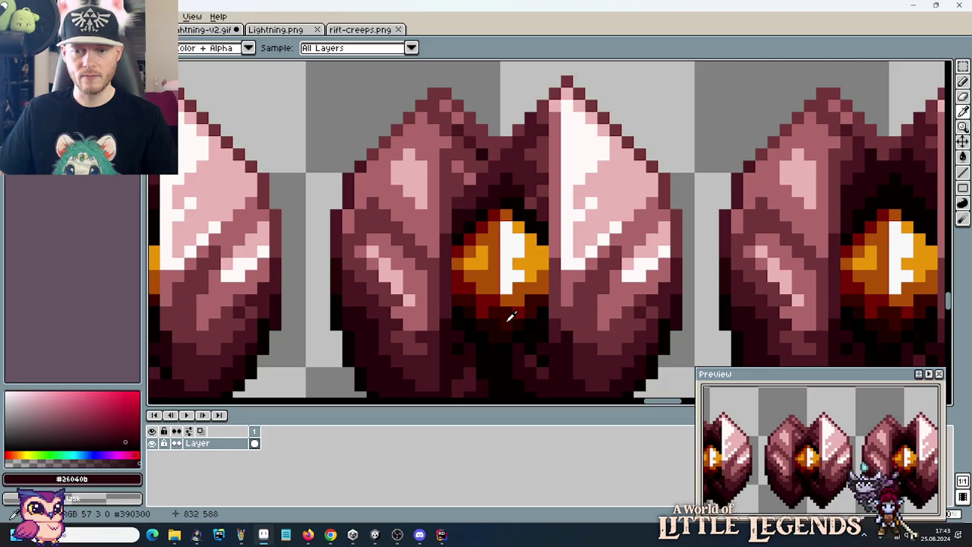
Touch up the inner edge of the middle creature's left shell beside the gem with sampled #4a1822 and #71363a.
{"action": "scroll", "coordinate": [511, 318], "scroll_direction": "down", "scroll_amount": 3}
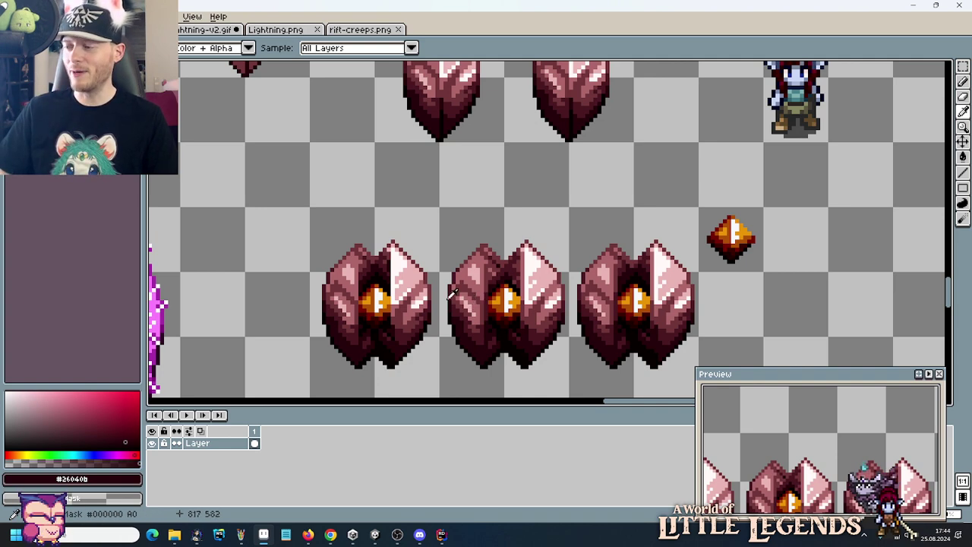
{"action": "scroll", "coordinate": [470, 290], "scroll_direction": "up", "scroll_amount": 2}
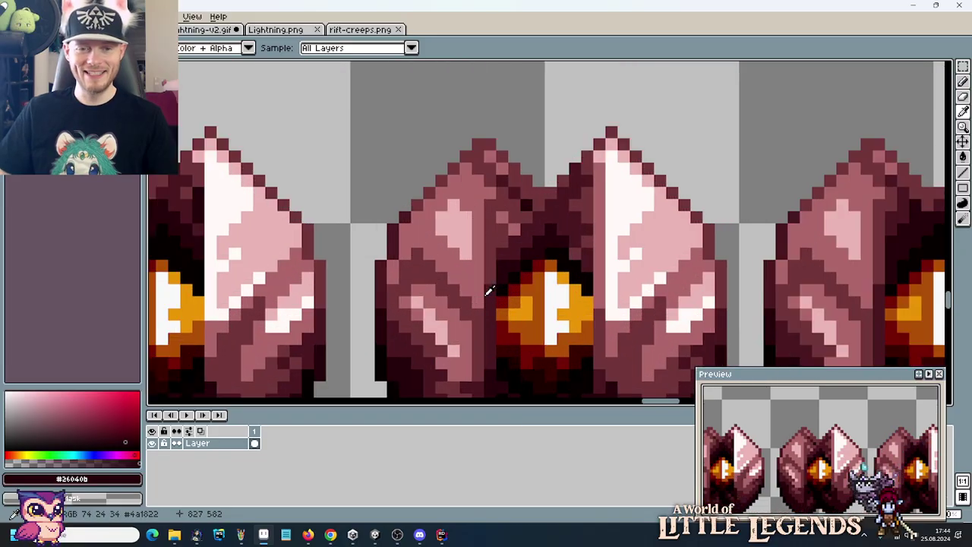
{"action": "left_click", "coordinate": [491, 279], "text": "alt"}
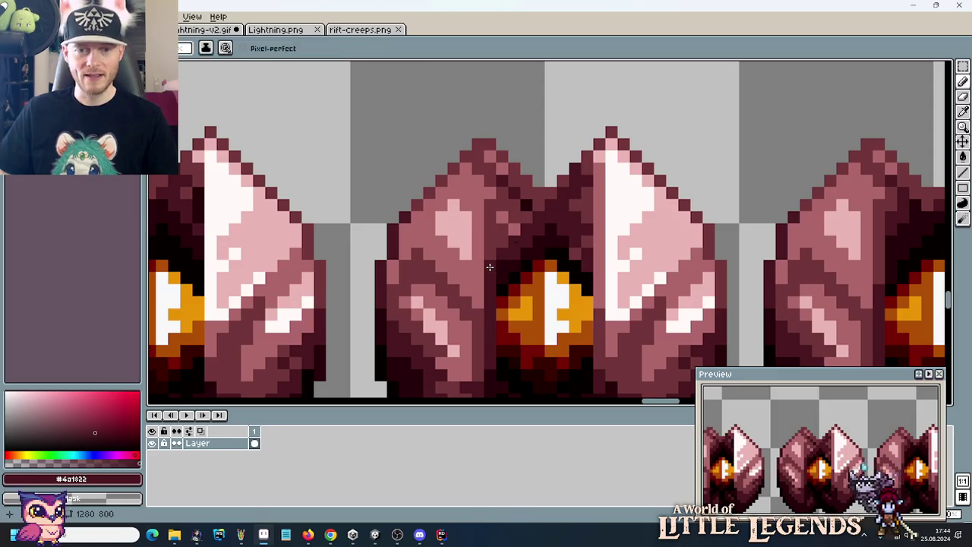
{"action": "left_click", "coordinate": [494, 277], "text": "alt"}
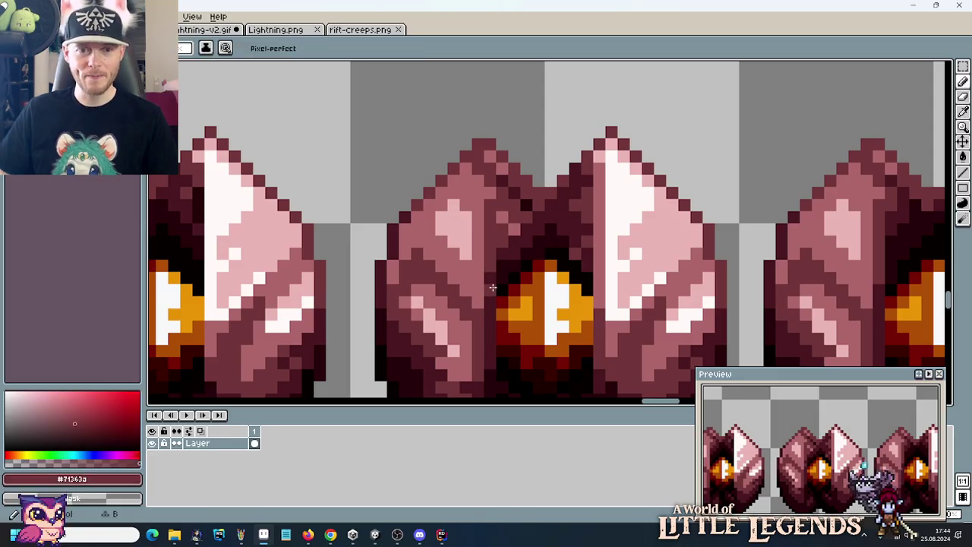
Compare the middle red creature with its neighbours and the purple creatures in the sprite sheet.
{"action": "scroll", "coordinate": [493, 275], "scroll_direction": "down", "scroll_amount": 3}
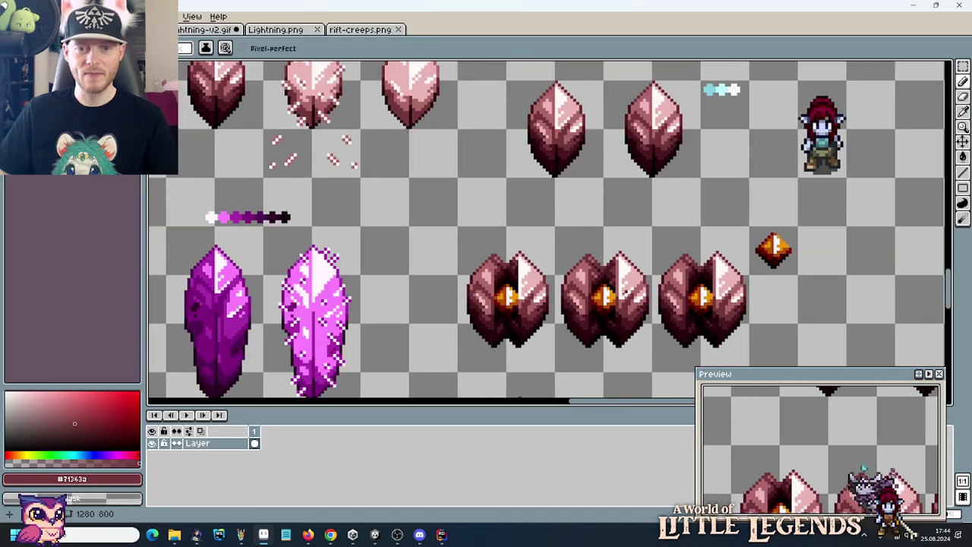
{"action": "scroll", "coordinate": [592, 271], "scroll_direction": "up", "scroll_amount": 1}
{"action": "left_click_drag", "start_coordinate": [592, 272], "coordinate": [558, 253]}
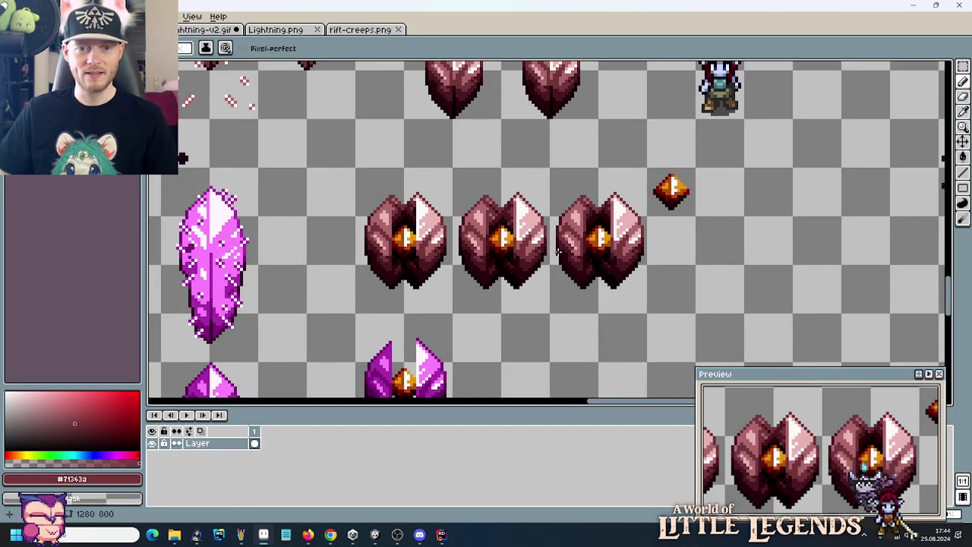
{"action": "scroll", "coordinate": [559, 253], "scroll_direction": "down", "scroll_amount": 3}
{"action": "scroll", "coordinate": [559, 253], "scroll_direction": "up", "scroll_amount": 2}
{"action": "left_click_drag", "start_coordinate": [532, 298], "coordinate": [602, 267]}
{"action": "key", "text": "m"}
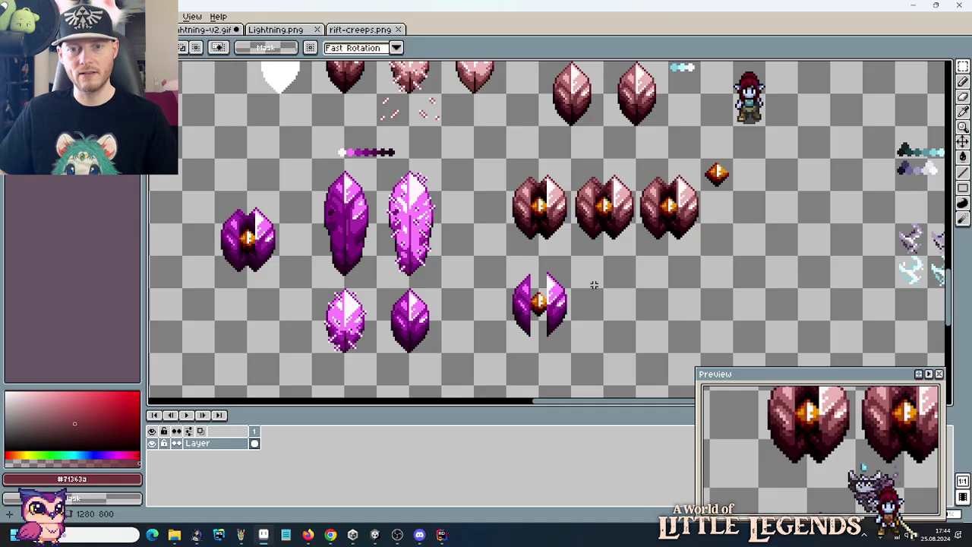
Draw a vertical #26040b seam between the middle creature's shells above the gem and darken its lower end with #060000.
{"action": "scroll", "coordinate": [594, 285], "scroll_direction": "up", "scroll_amount": 4}
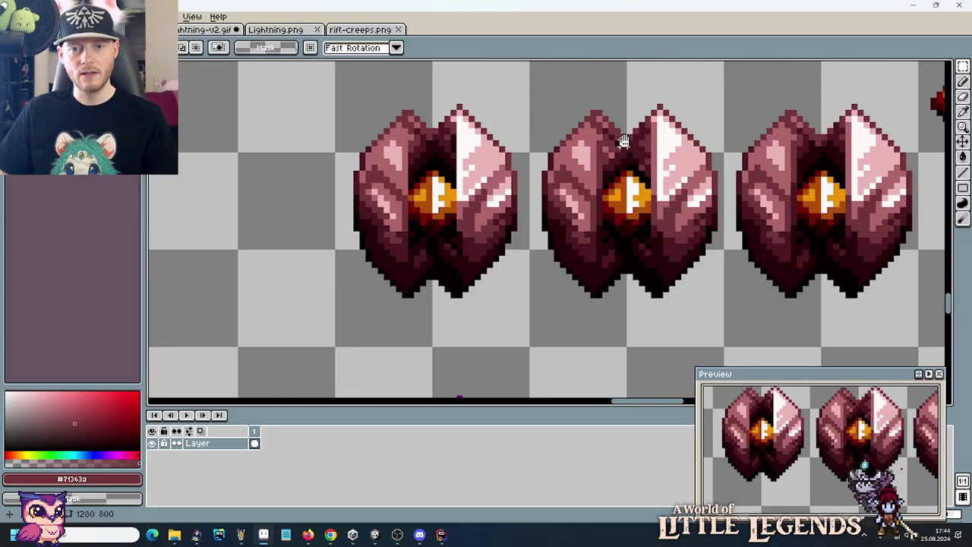
{"action": "scroll", "coordinate": [613, 205], "scroll_direction": "up", "scroll_amount": 1}
{"action": "key", "text": "b"}
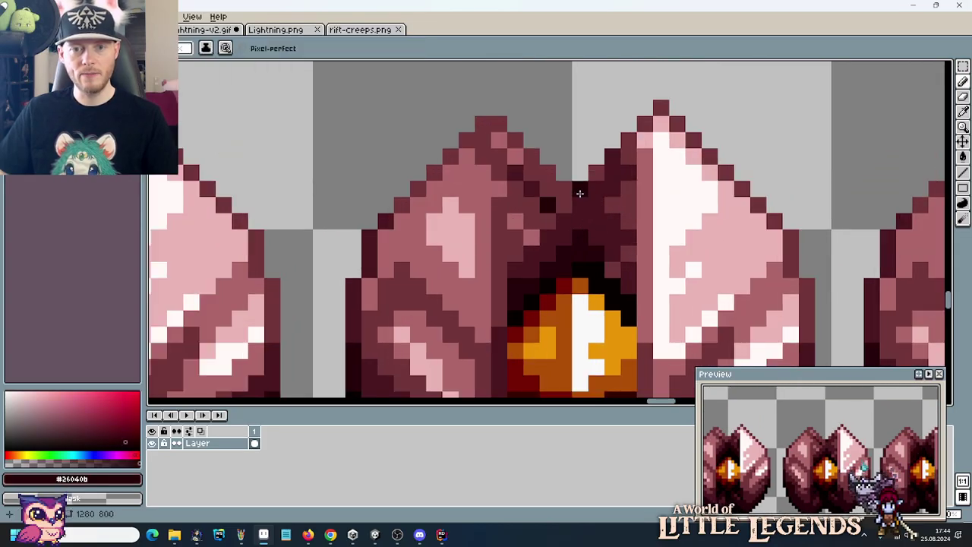
{"action": "left_click_drag", "start_coordinate": [579, 193], "coordinate": [578, 225]}
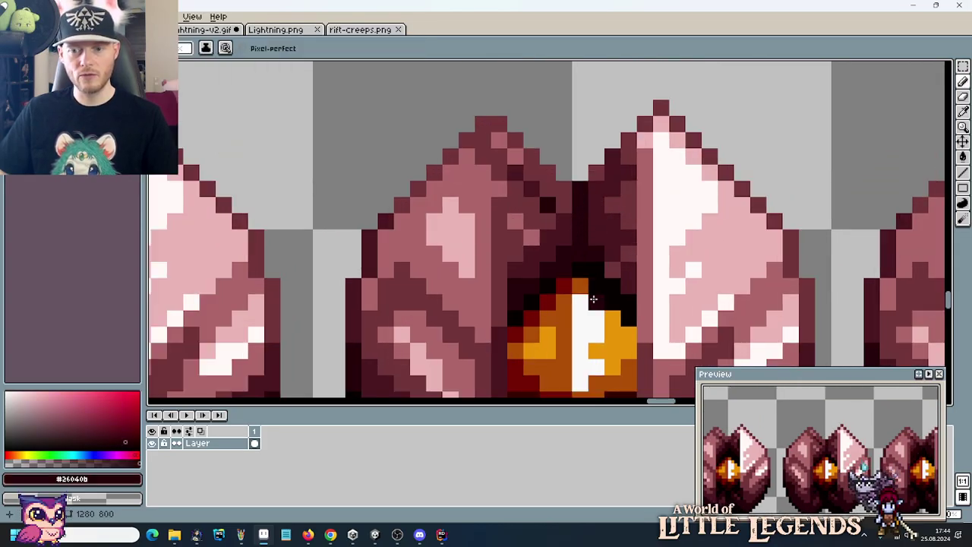
{"action": "scroll", "coordinate": [593, 299], "scroll_direction": "down", "scroll_amount": 3}
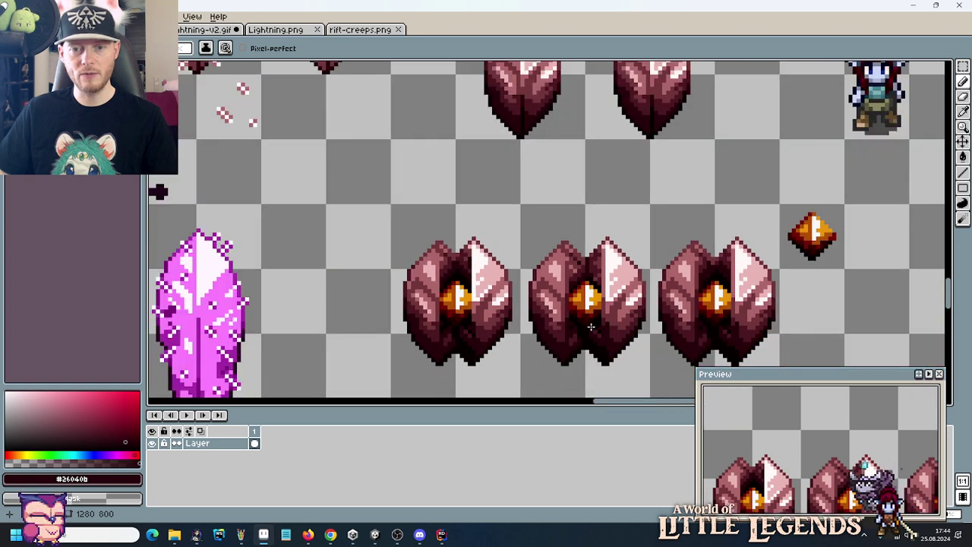
{"action": "scroll", "coordinate": [587, 255], "scroll_direction": "up", "scroll_amount": 2}
{"action": "scroll", "coordinate": [587, 253], "scroll_direction": "up", "scroll_amount": 1}
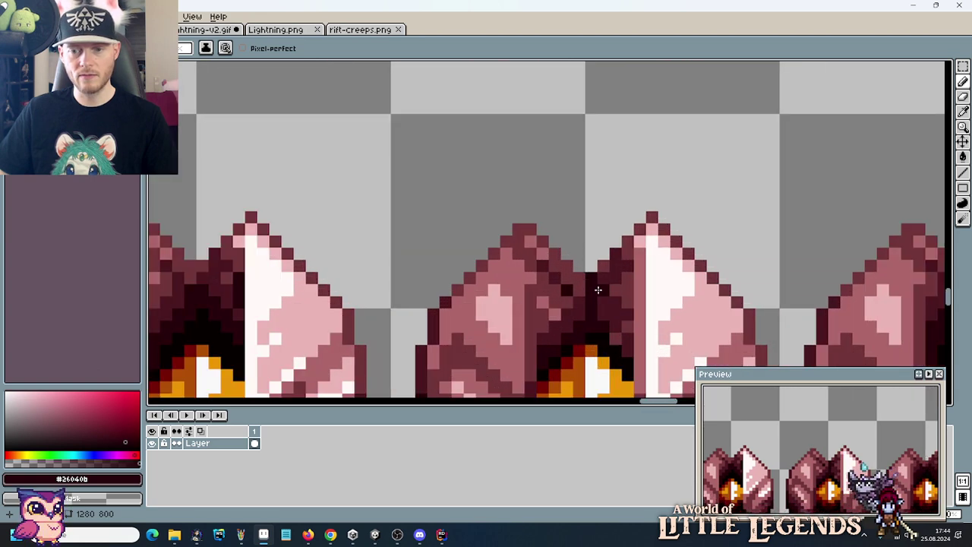
{"action": "left_click", "coordinate": [593, 315], "text": "alt"}
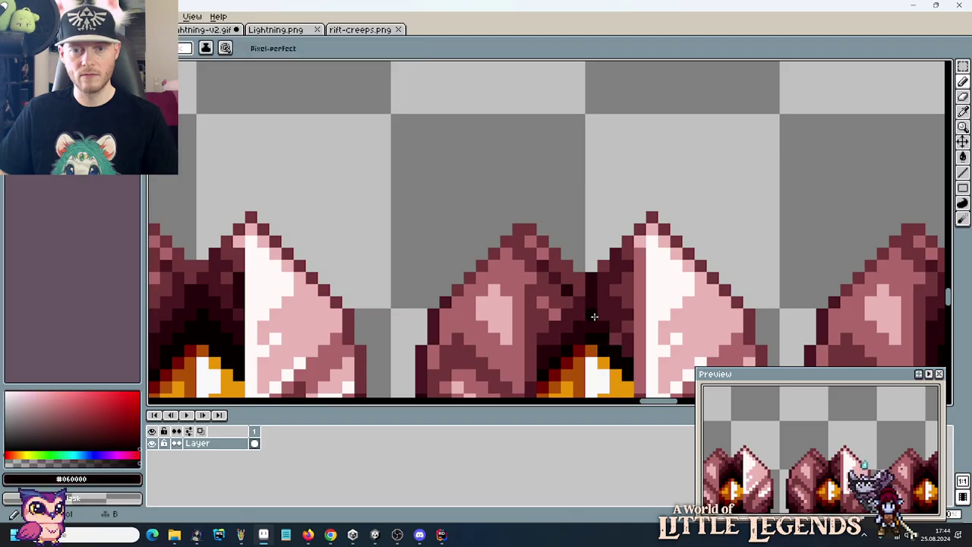
Examine the middle creature's lower shell and compare its new shading with the other crystal sprites across the sheet.
{"action": "scroll", "coordinate": [628, 282], "scroll_direction": "down", "scroll_amount": 4}
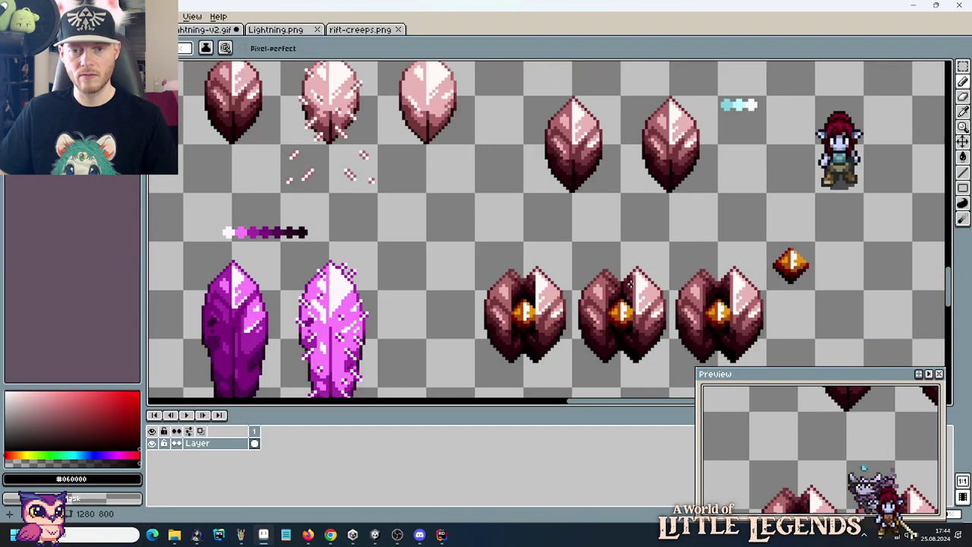
{"action": "scroll", "coordinate": [634, 319], "scroll_direction": "down", "scroll_amount": 2}
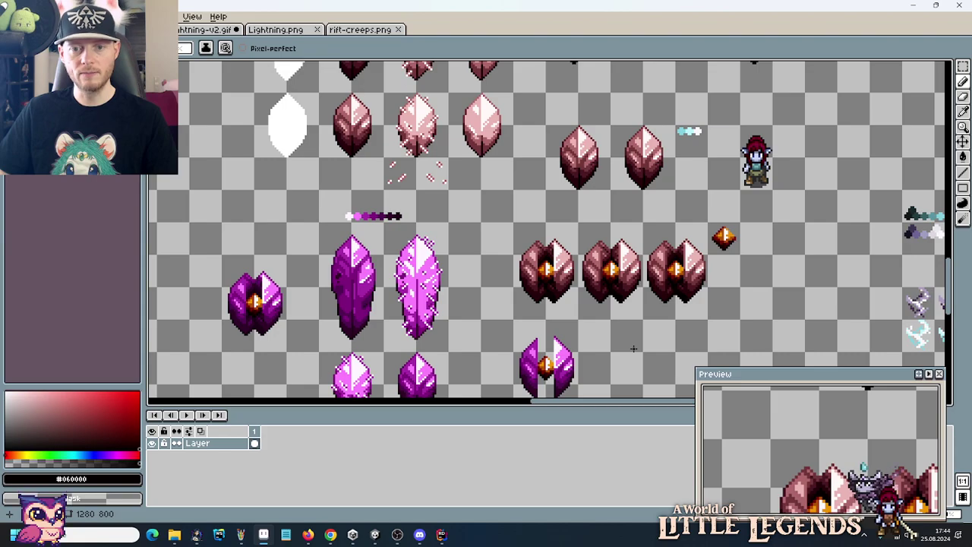
{"action": "scroll", "coordinate": [633, 349], "scroll_direction": "up", "scroll_amount": 4}
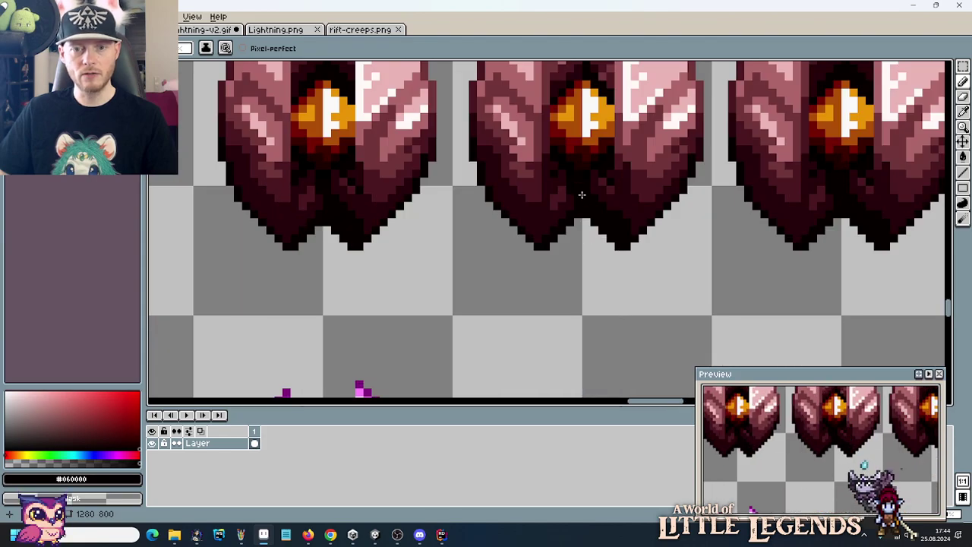
{"action": "scroll", "coordinate": [583, 255], "scroll_direction": "down", "scroll_amount": 2}
{"action": "scroll", "coordinate": [583, 255], "scroll_direction": "down", "scroll_amount": 4}
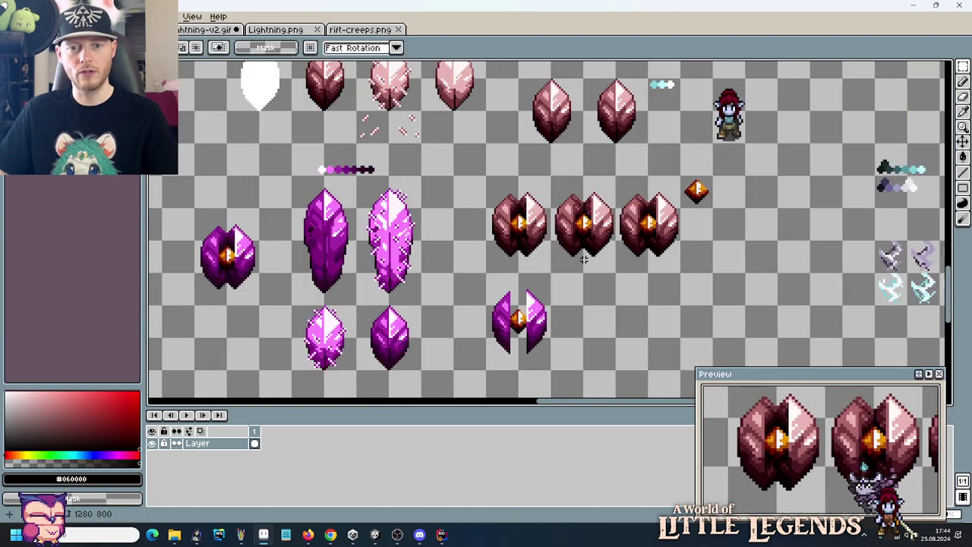
{"action": "scroll", "coordinate": [583, 259], "scroll_direction": "up", "scroll_amount": 1}
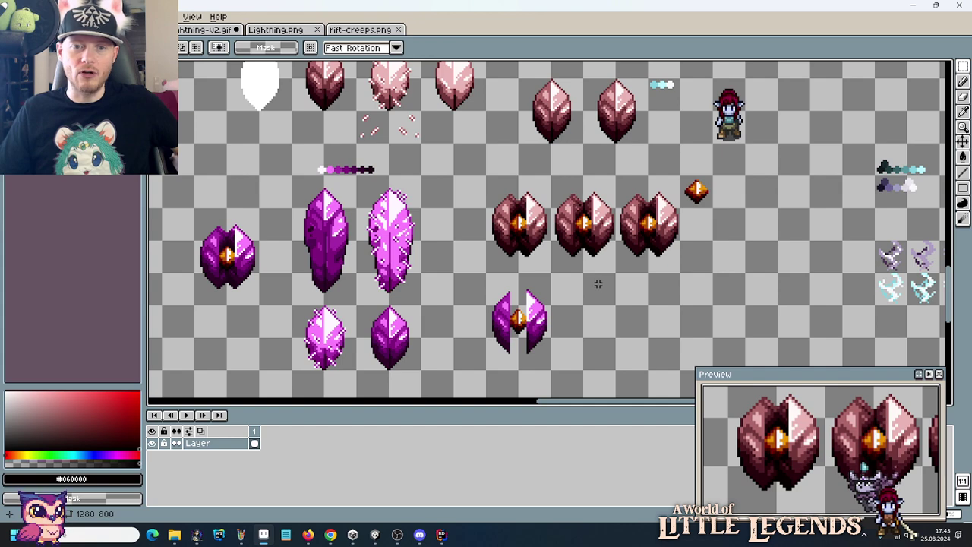
{"action": "scroll", "coordinate": [598, 284], "scroll_direction": "down", "scroll_amount": 2}
{"action": "scroll", "coordinate": [598, 284], "scroll_direction": "up", "scroll_amount": 2}
{"action": "left_click_drag", "start_coordinate": [587, 147], "coordinate": [619, 249]}
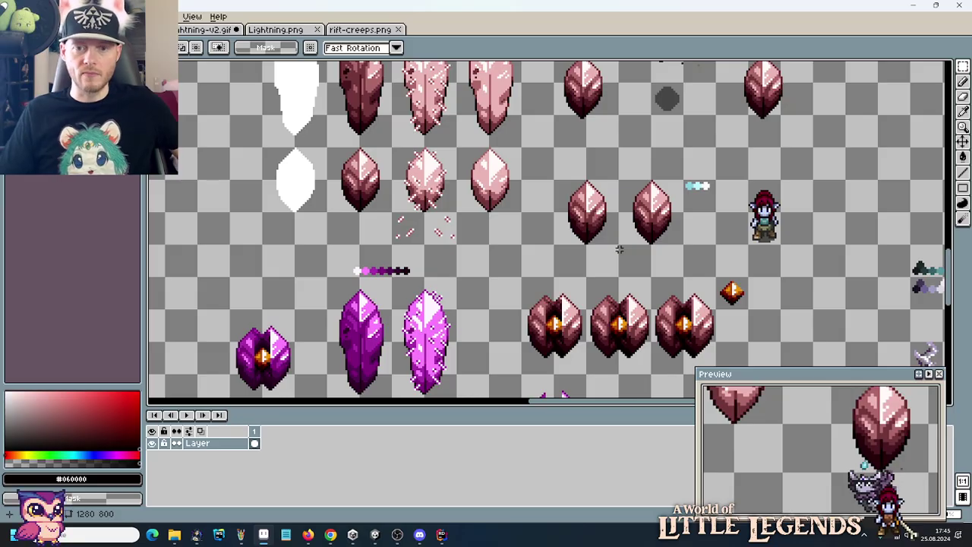
{"action": "scroll", "coordinate": [619, 249], "scroll_direction": "down", "scroll_amount": 1}
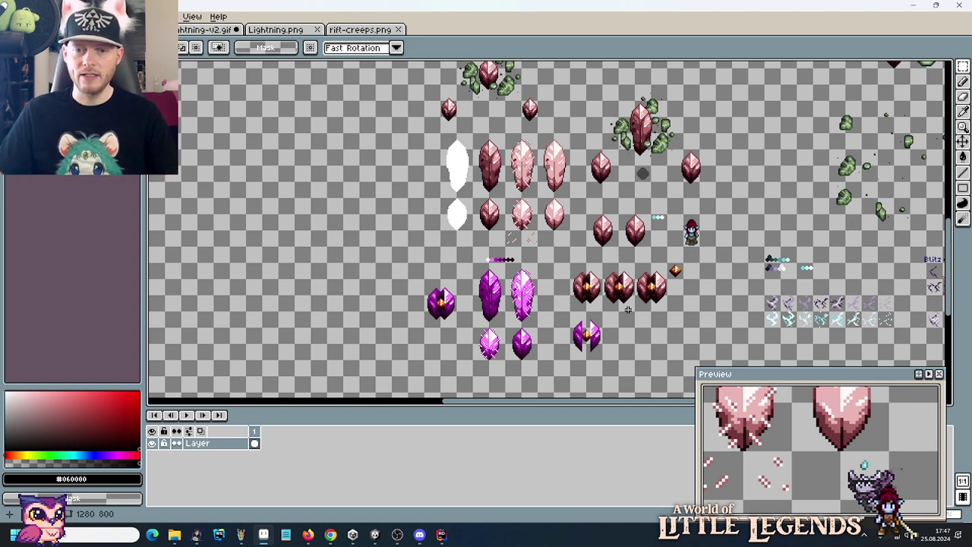
Select the middle creature with a 32 × 48 marquee and switch to the mobs folder in File Explorer.
{"action": "left_click_drag", "start_coordinate": [628, 309], "coordinate": [601, 263]}
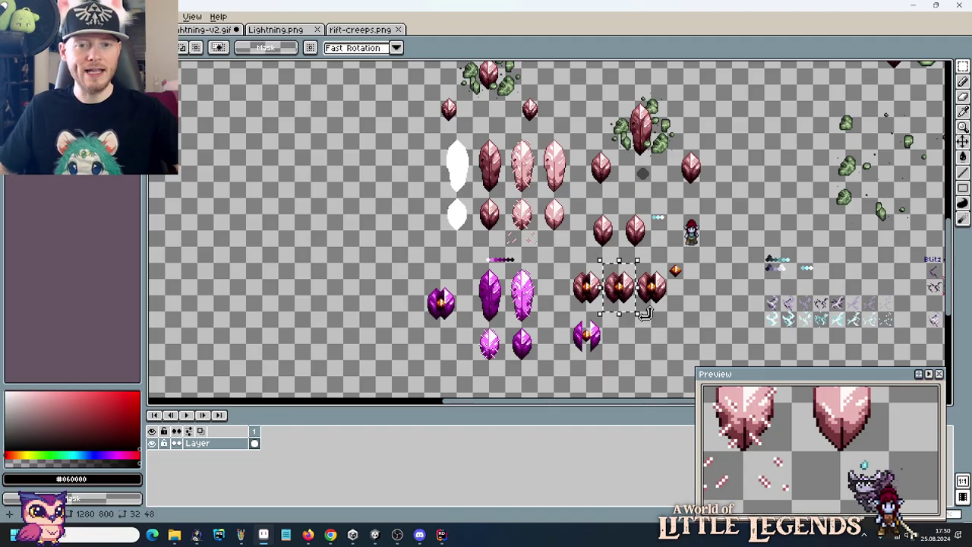
{"action": "mouse_move", "coordinate": [182, 531]}
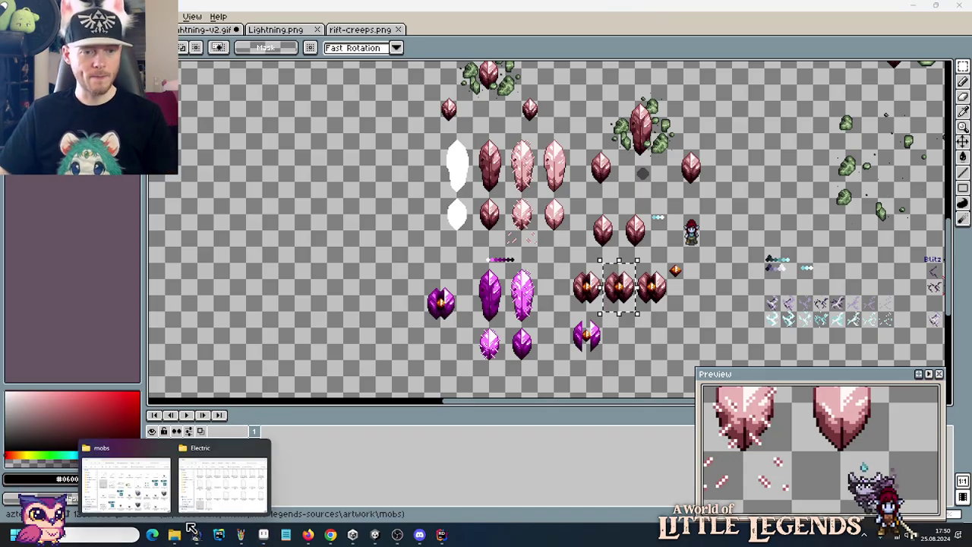
{"action": "left_click", "coordinate": [140, 483]}
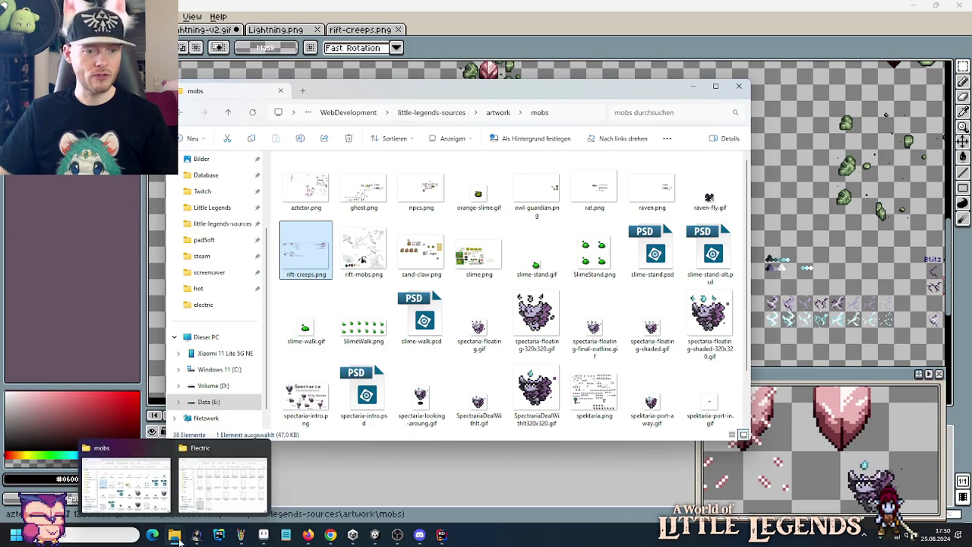
Switch to the Electric folder window and browse to the Aztetor folder under Resources > Actors.
{"action": "left_click", "coordinate": [228, 491]}
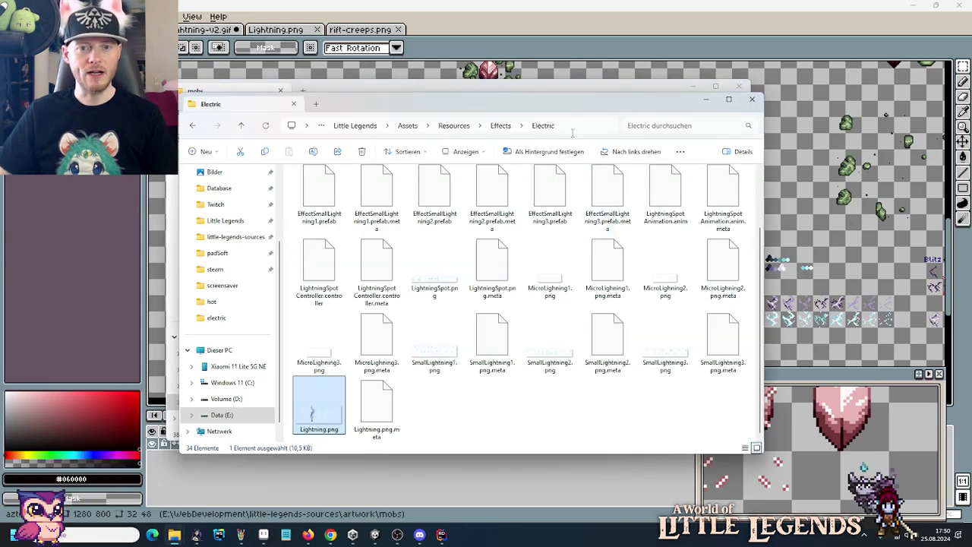
{"action": "left_click", "coordinate": [454, 126]}
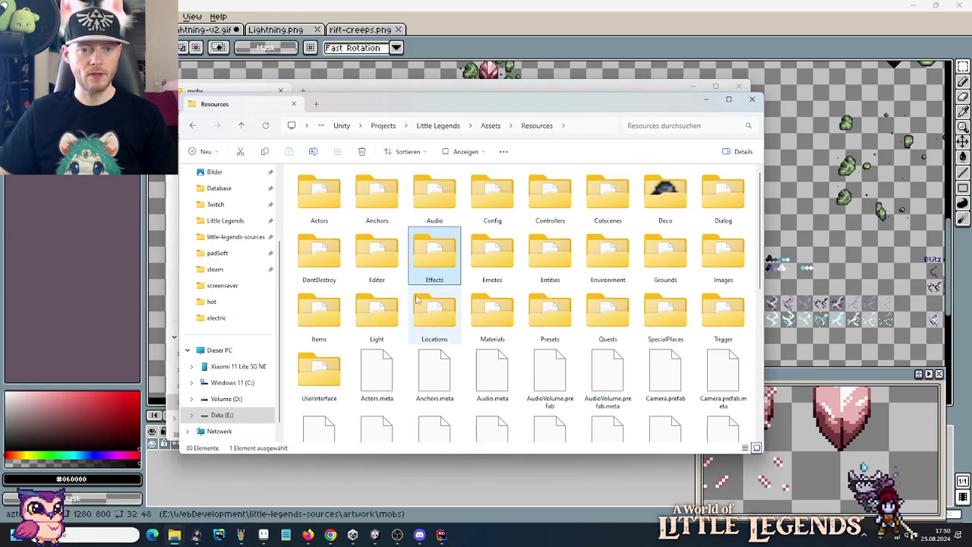
{"action": "double_click", "coordinate": [330, 202]}
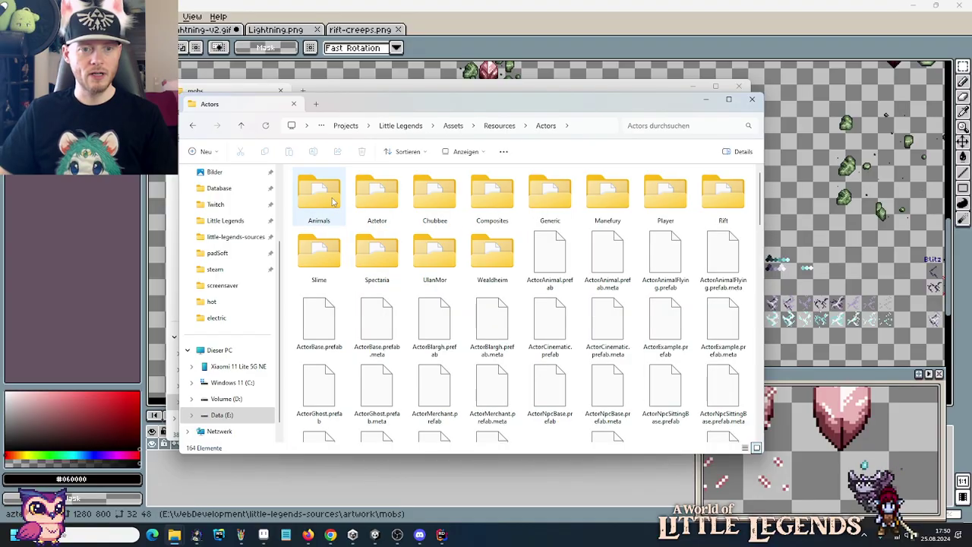
{"action": "double_click", "coordinate": [370, 199]}
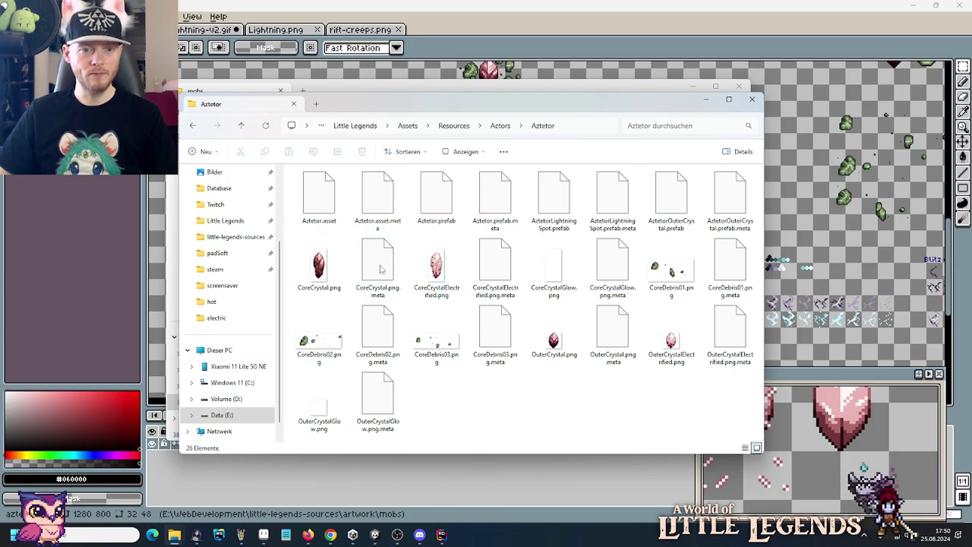
Open CoreCrystal.png, OuterCrystal.png and OuterCrystalElectrified.png together in the sprite editor.
{"action": "left_click", "coordinate": [438, 267]}
{"action": "left_click", "coordinate": [328, 268]}
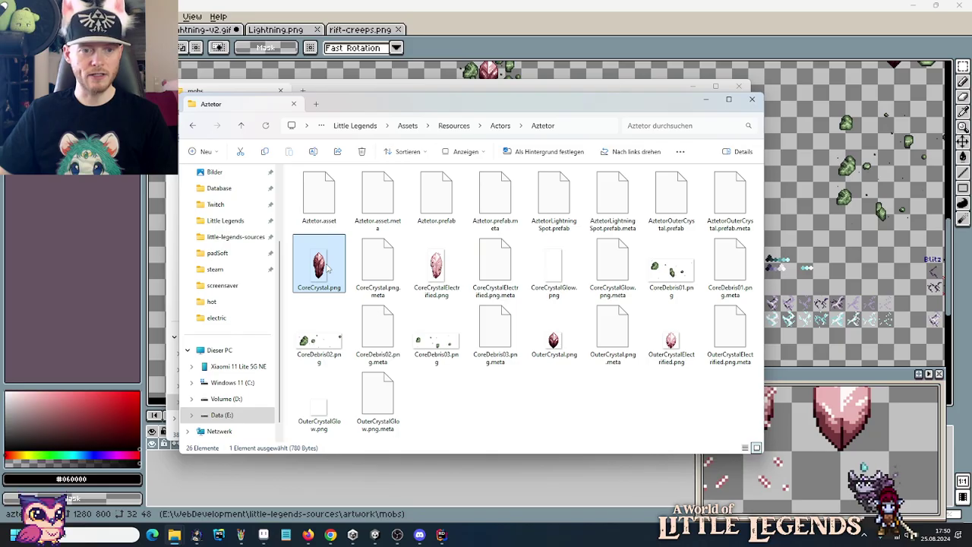
{"action": "left_click", "coordinate": [553, 334], "text": "ctrl"}
{"action": "left_click", "coordinate": [671, 334], "text": "ctrl"}
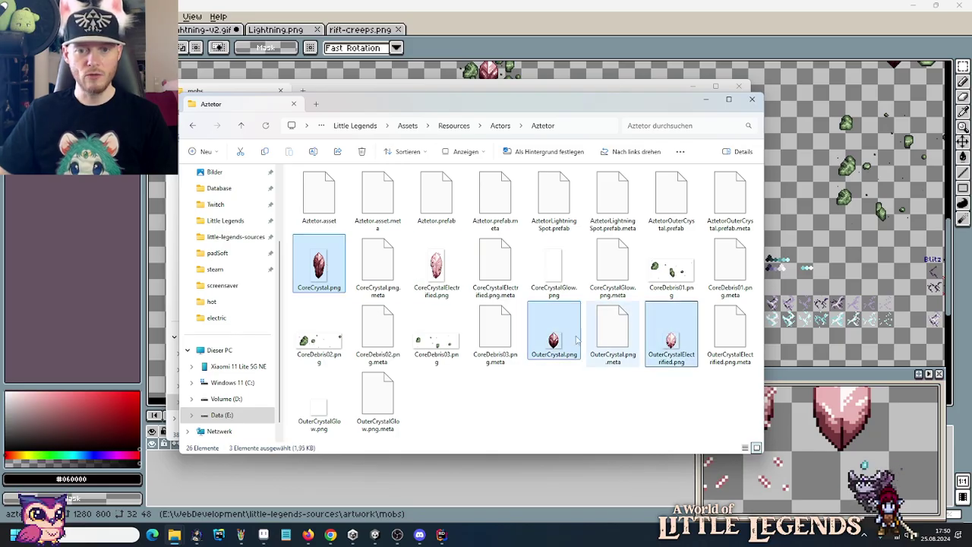
{"action": "left_click_drag", "start_coordinate": [577, 341], "coordinate": [830, 226]}
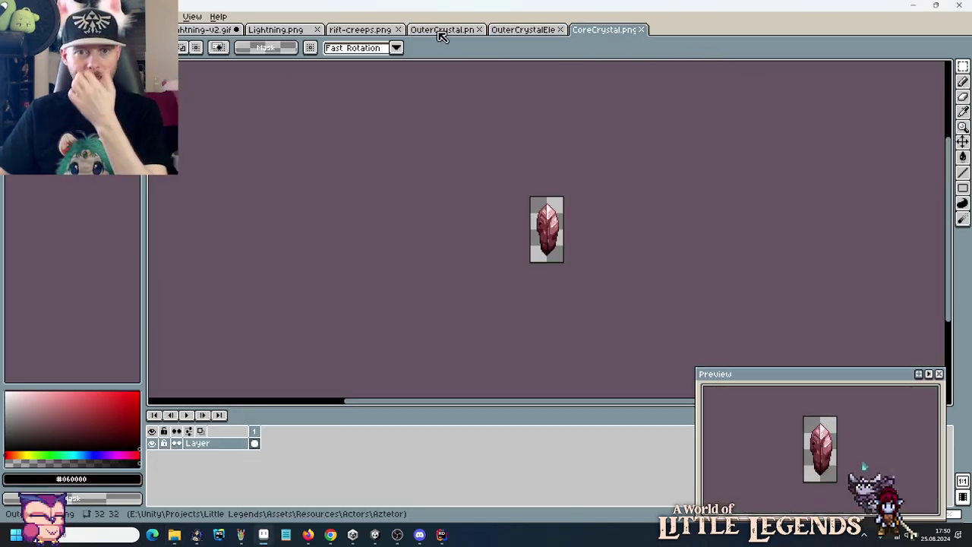
Copy the dark purple small crystal as a 32 × 32 selection from rift-creeps.png into OuterCrystal.png and save it.
{"action": "left_click", "coordinate": [441, 30]}
{"action": "left_click", "coordinate": [391, 34]}
{"action": "key", "text": "ctrl+shift+Tab"}
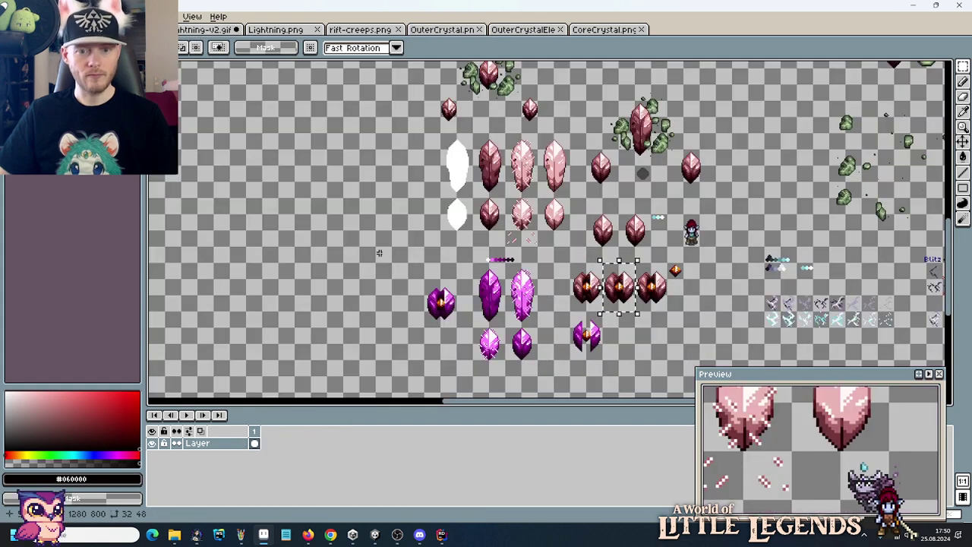
{"action": "left_click_drag", "start_coordinate": [502, 325], "coordinate": [541, 363]}
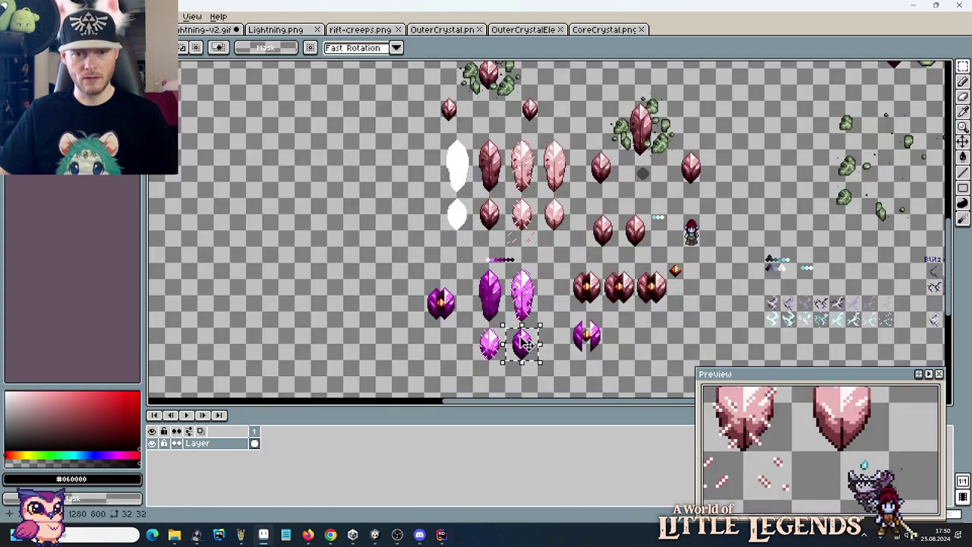
{"action": "key", "text": "ctrl+c"}
{"action": "left_click", "coordinate": [445, 32]}
{"action": "key", "text": "ctrl+v"}
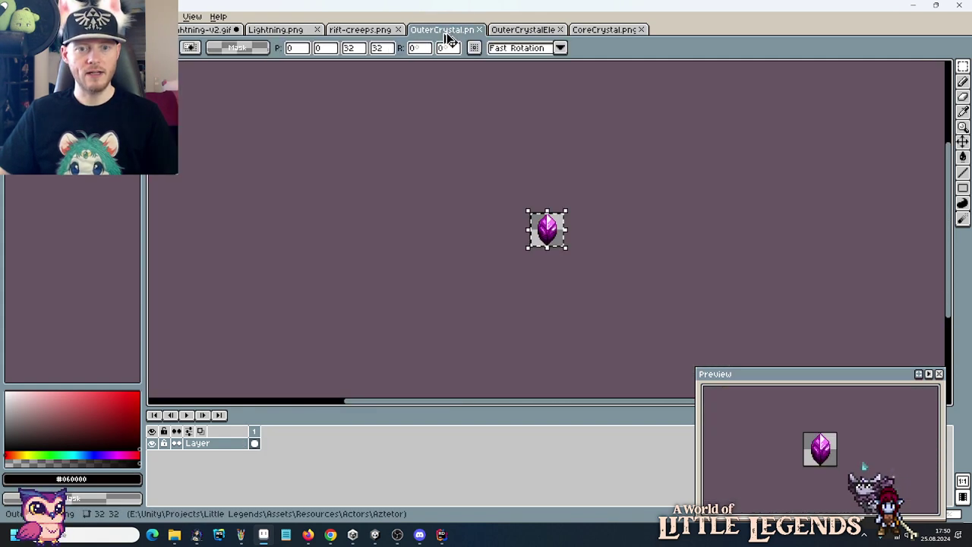
Copy the bright electrified purple small crystal as a 32 × 32 selection from rift-creeps.png into OuterCrystalElectrified.png and save it.
{"action": "left_click", "coordinate": [516, 29]}
{"action": "key", "text": "ctrl+shift+Tab"}
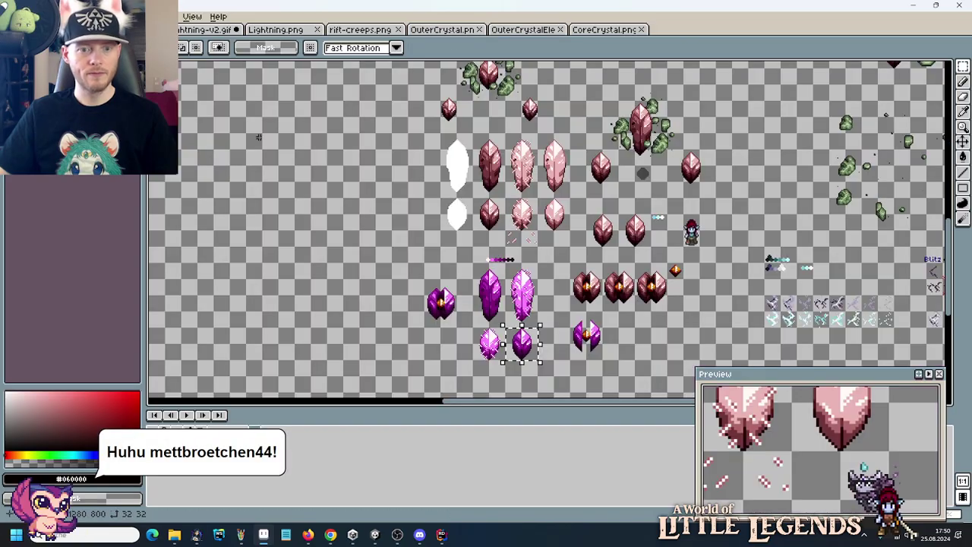
{"action": "left_click_drag", "start_coordinate": [470, 361], "coordinate": [508, 325]}
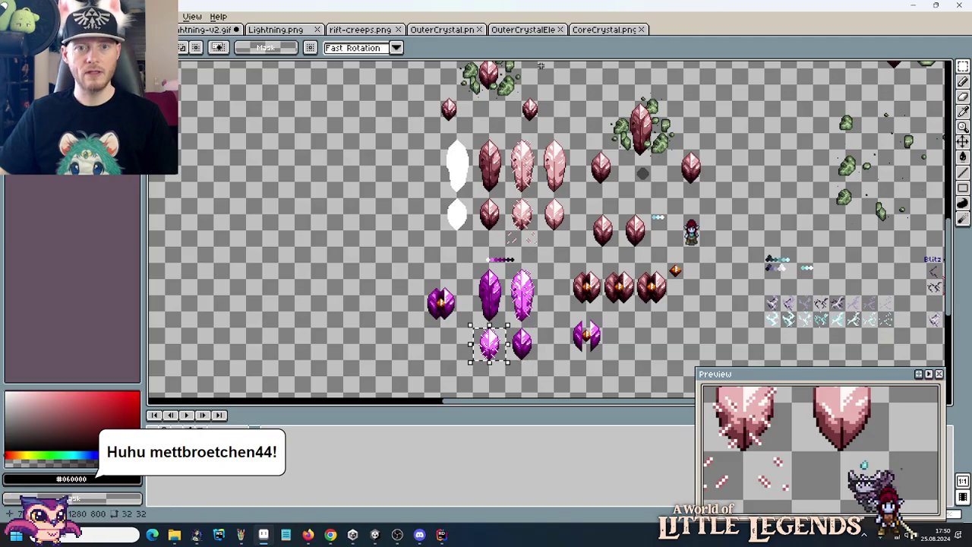
{"action": "key", "text": "ctrl+c"}
{"action": "left_click", "coordinate": [524, 30]}
{"action": "key", "text": "ctrl+v"}
Copy the dark purple tall crystal as a 32 × 64 selection from rift-creeps.png into CoreCrystal.png and save it.
{"action": "left_click", "coordinate": [606, 30]}
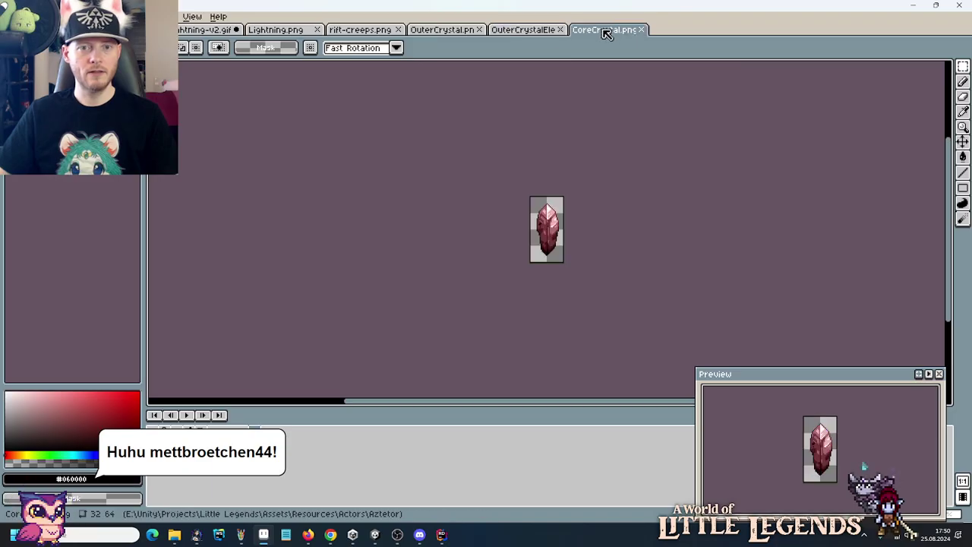
{"action": "key", "text": "ctrl+shift+Tab"}
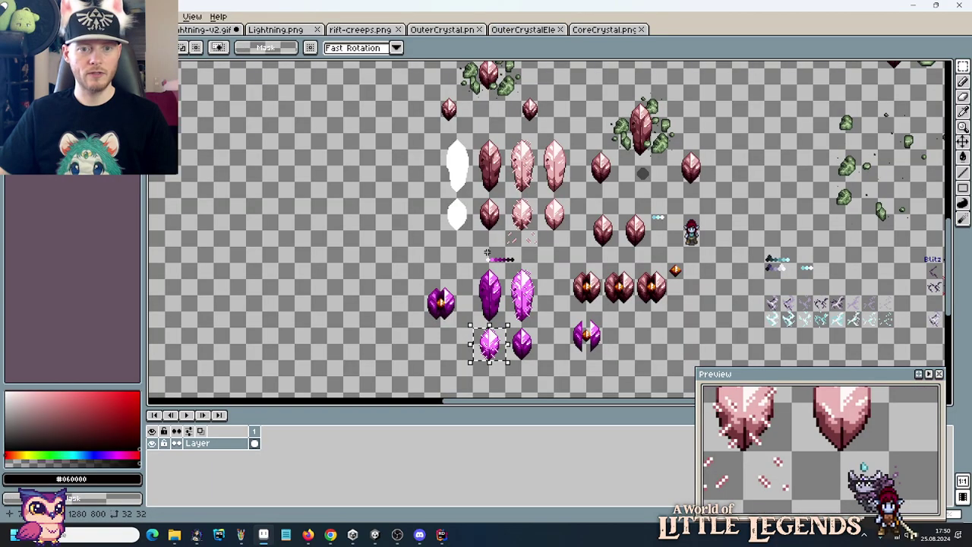
{"action": "left_click_drag", "start_coordinate": [472, 261], "coordinate": [506, 329]}
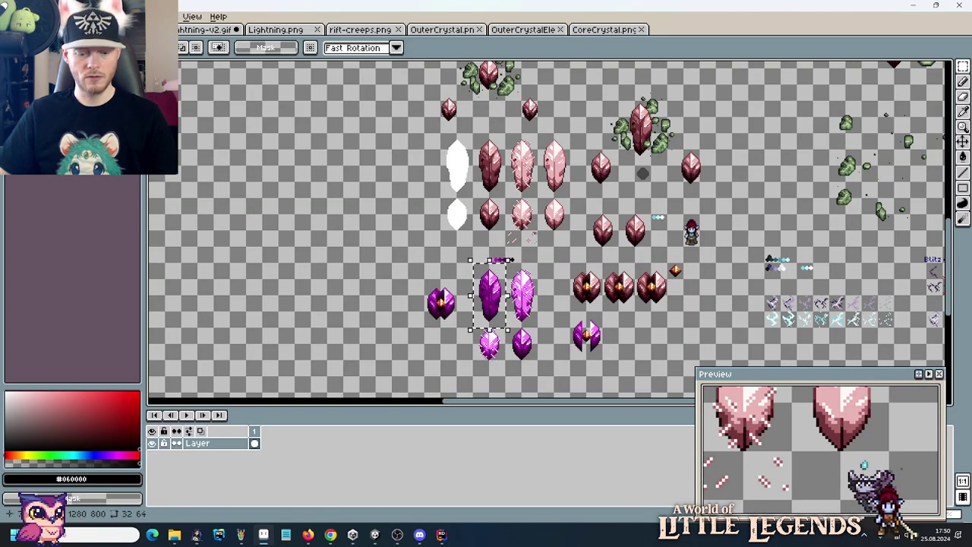
{"action": "key", "text": "ctrl+c"}
{"action": "left_click", "coordinate": [606, 30]}
{"action": "key", "text": "ctrl+v"}
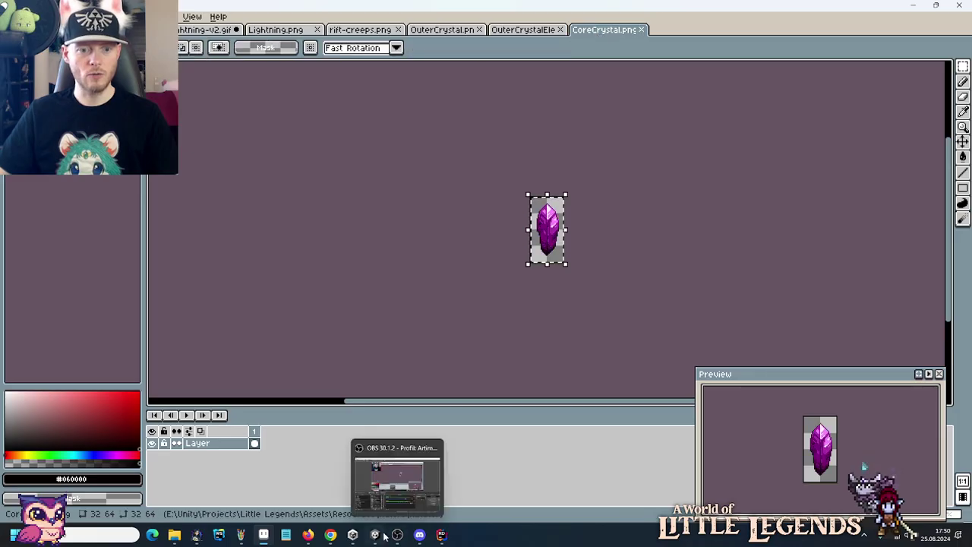
Switch to Unity, run the game and load the Mana Collectors save to view the purple crystals.
{"action": "left_click", "coordinate": [375, 535]}
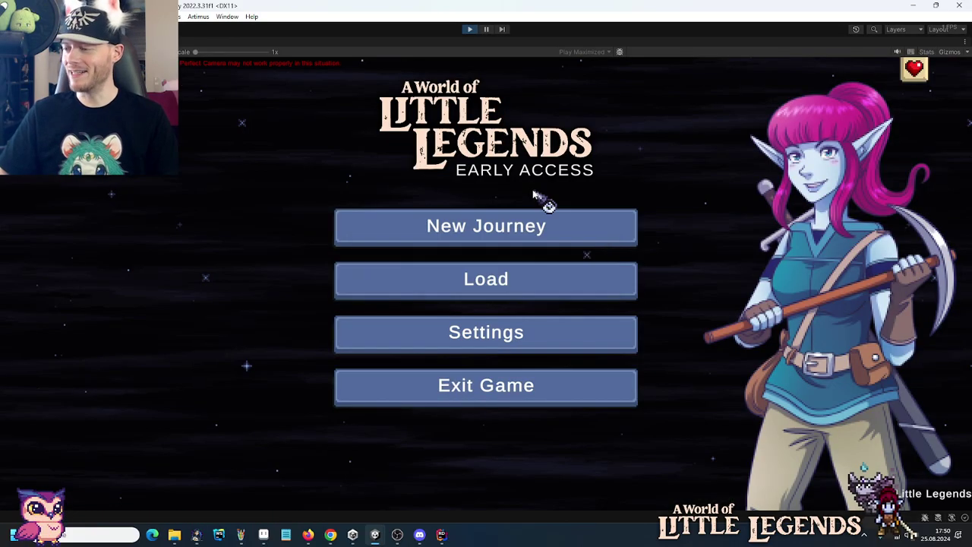
{"action": "left_click", "coordinate": [569, 289]}
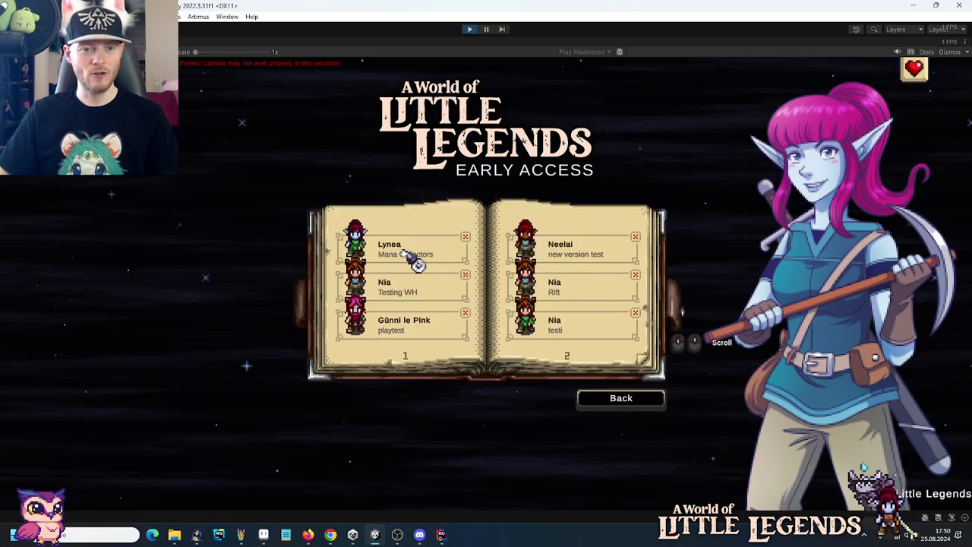
{"action": "left_click", "coordinate": [413, 256]}
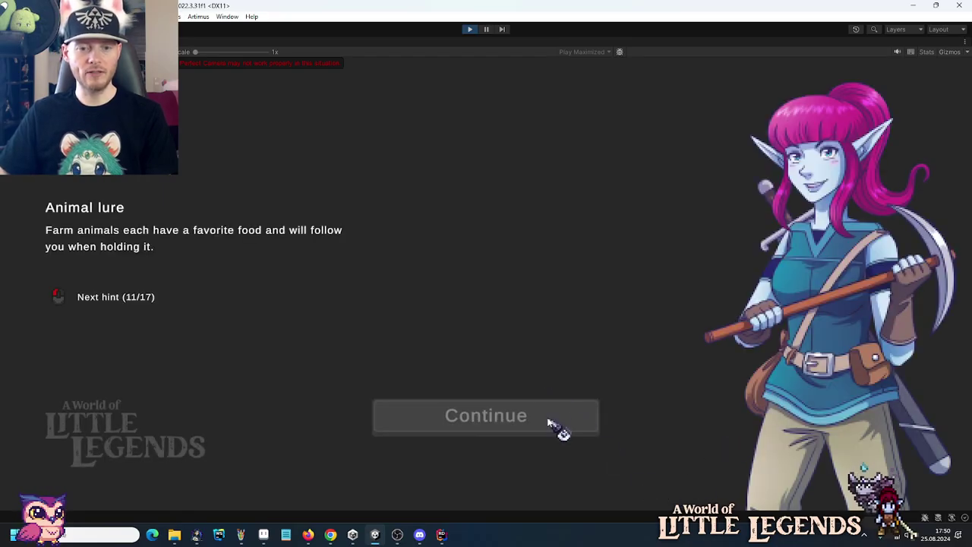
{"action": "left_click", "coordinate": [548, 419]}
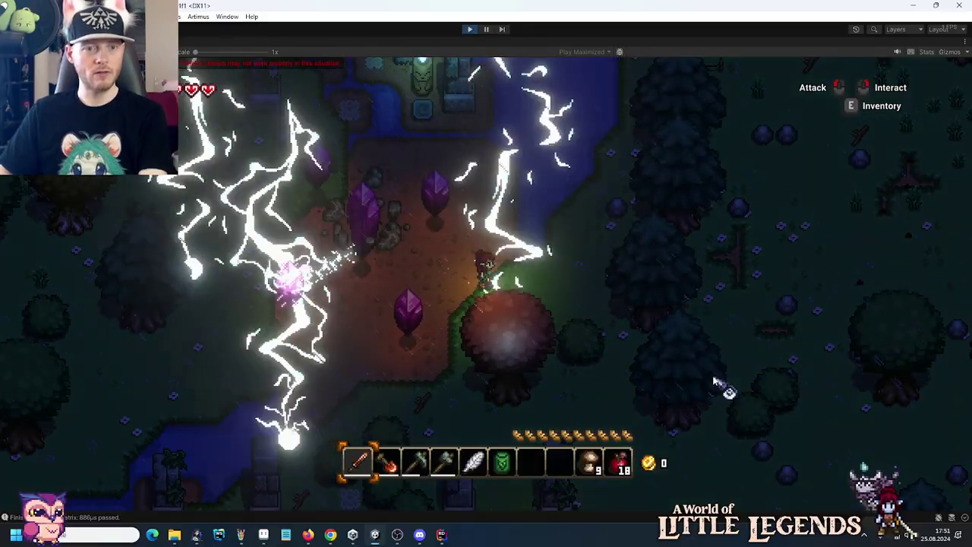
Paste a screenshot of the running game with the purple crystals into a new Paint image, then minimize Paint.
{"action": "right_click", "coordinate": [241, 534]}
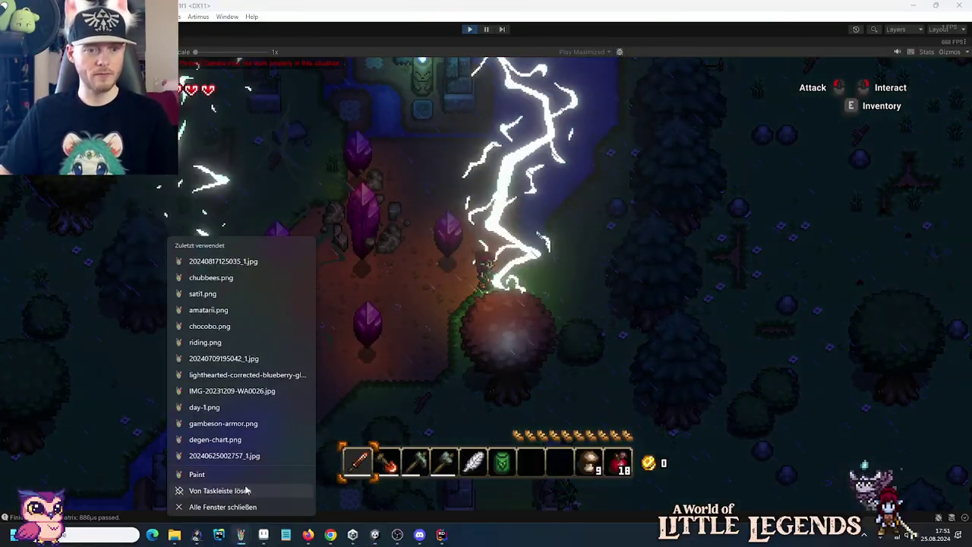
{"action": "left_click", "coordinate": [245, 475]}
{"action": "key", "text": "ctrl+v"}
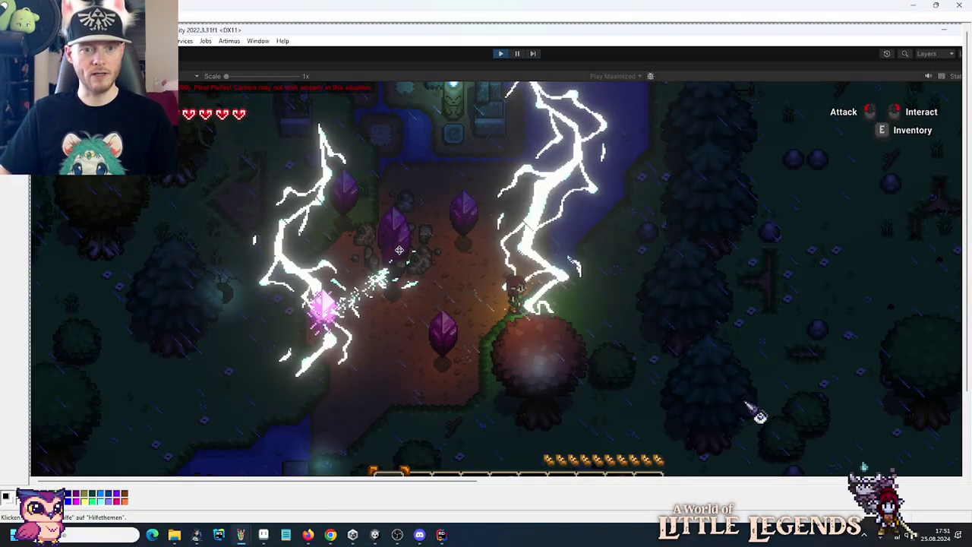
{"action": "left_click", "coordinate": [912, 6]}
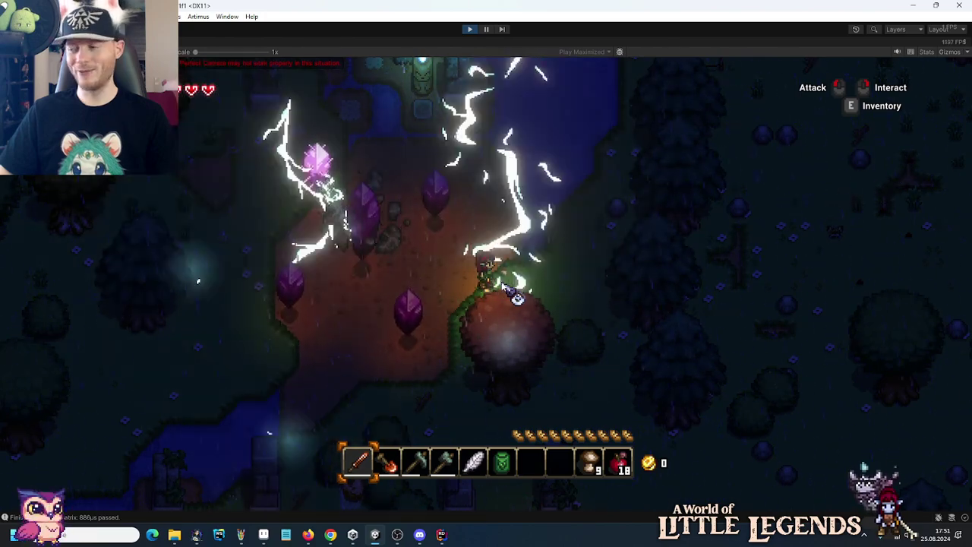
Stop the game and undo the purple pastes in CoreCrystal.png, OuterCrystalElectrified.png and OuterCrystal.png, saving each file.
{"action": "left_click", "coordinate": [470, 29]}
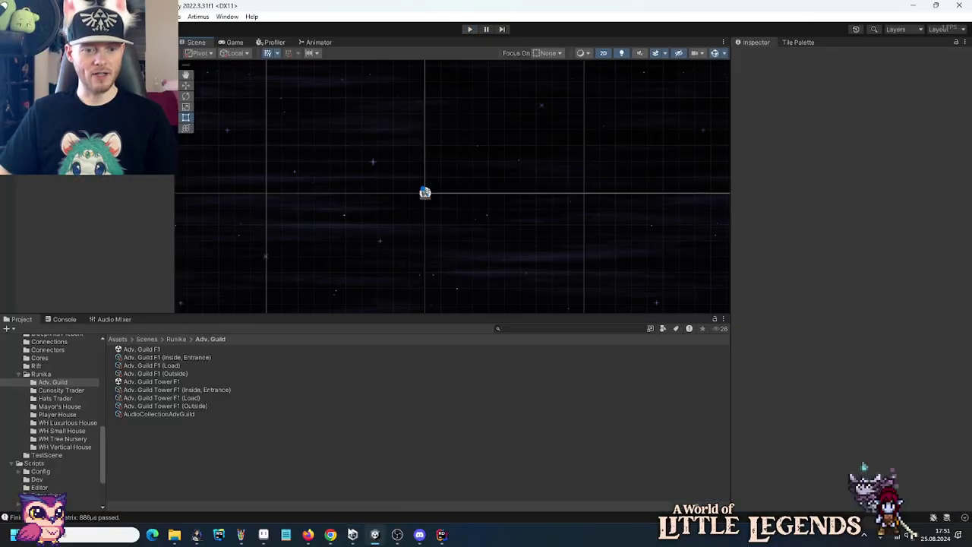
{"action": "left_click", "coordinate": [264, 535]}
{"action": "key", "text": "ctrl+z"}
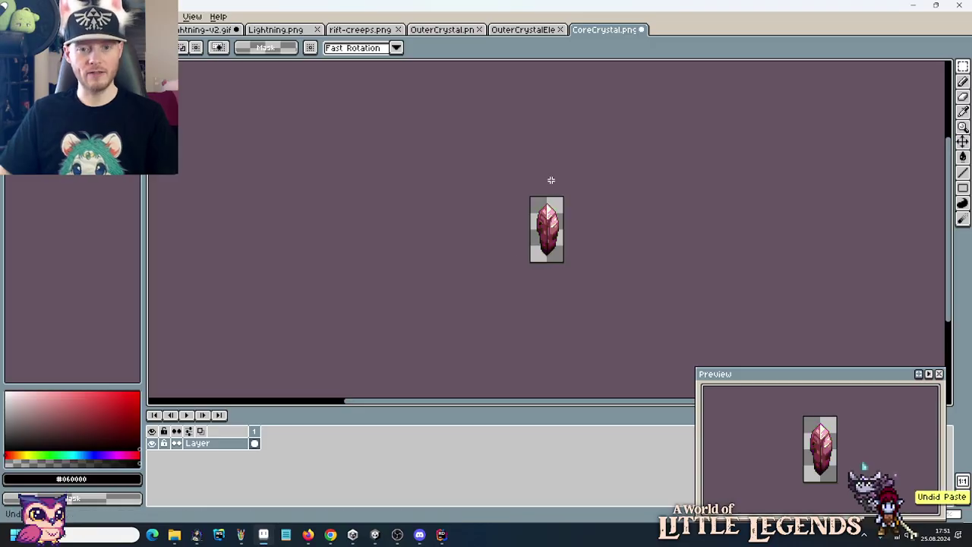
{"action": "left_click", "coordinate": [532, 30]}
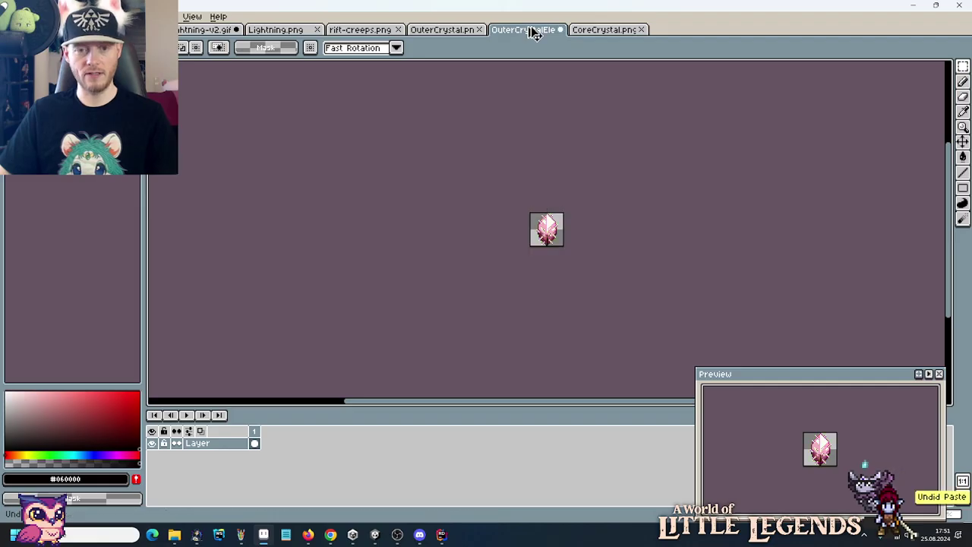
{"action": "left_click", "coordinate": [456, 30]}
{"action": "key", "text": "ctrl+z"}
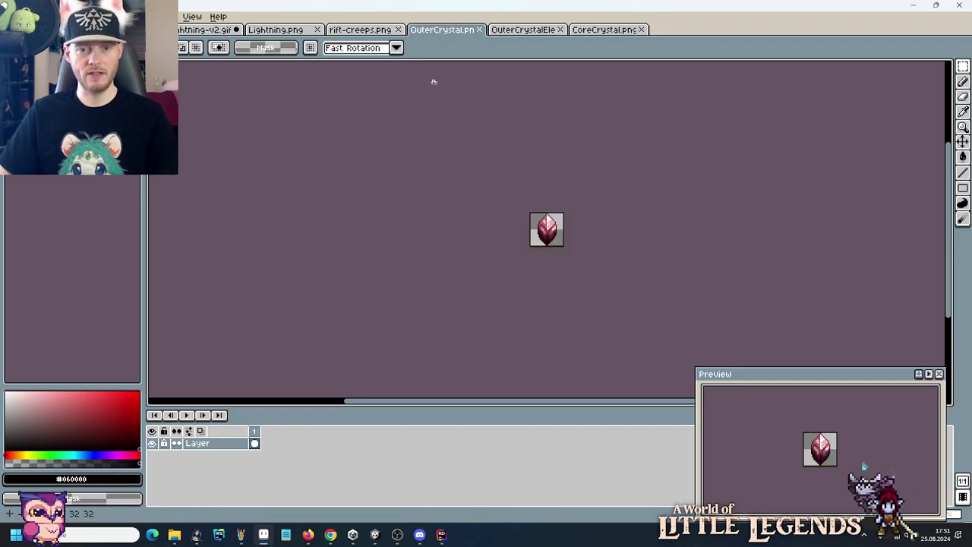
Run the game again in Unity and load the Mana Collectors save with the original red crystals.
{"action": "left_click", "coordinate": [372, 536]}
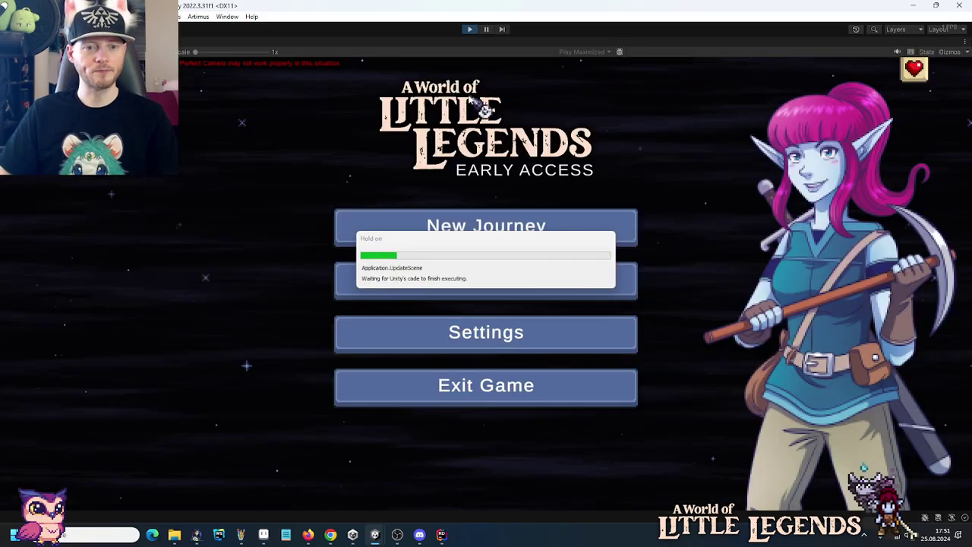
{"action": "left_click", "coordinate": [464, 271]}
{"action": "left_click", "coordinate": [416, 249]}
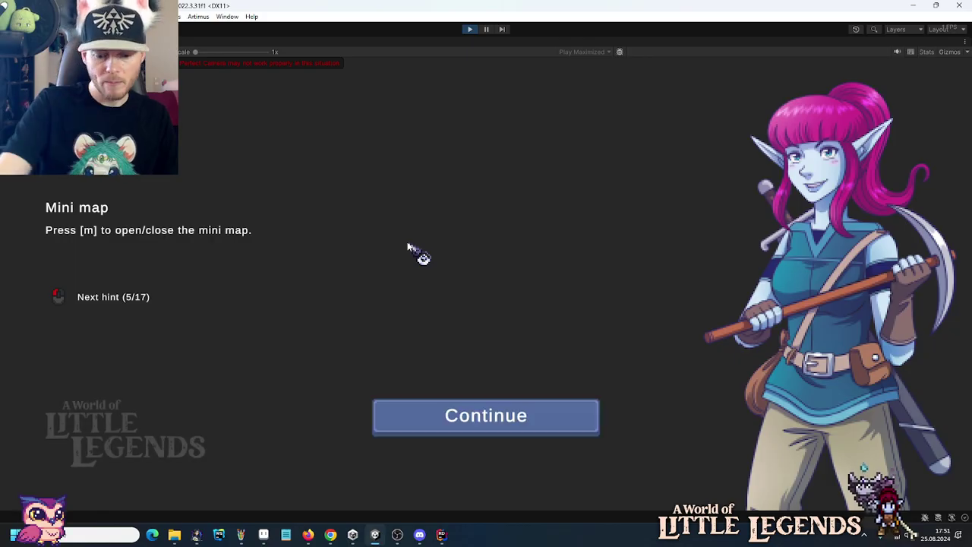
{"action": "left_click", "coordinate": [458, 412]}
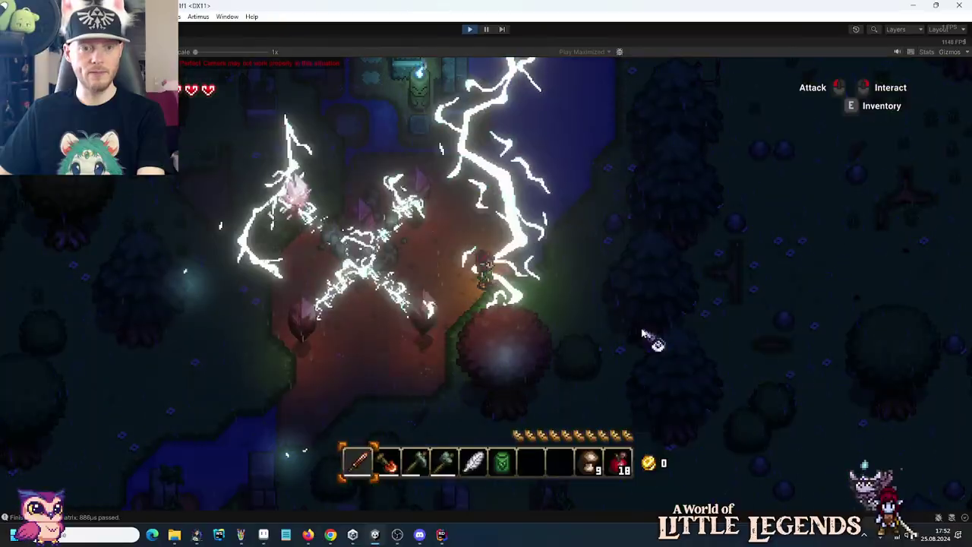
Paste a screenshot of the running game with the red crystals into another new Paint image.
{"action": "right_click", "coordinate": [242, 535]}
{"action": "left_click", "coordinate": [217, 474]}
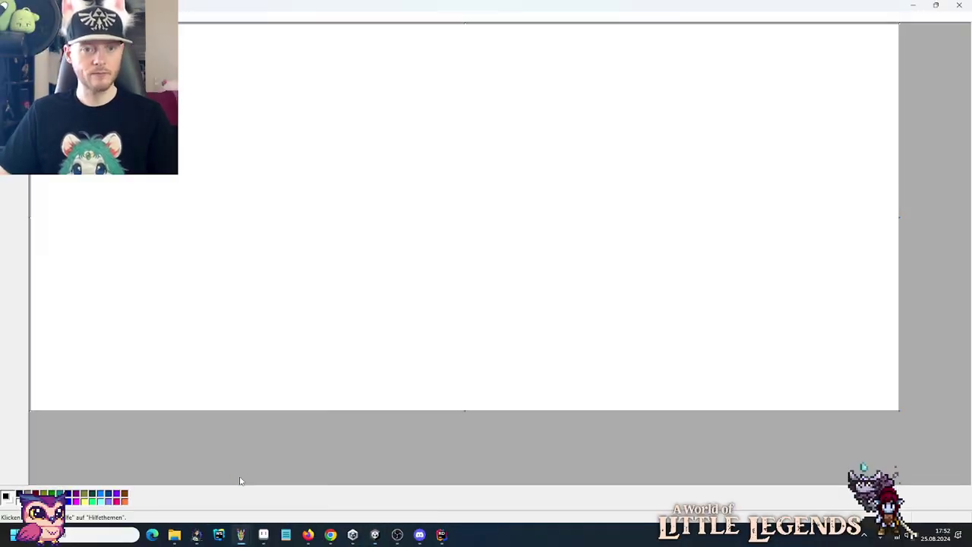
{"action": "key", "text": "ctrl+v"}
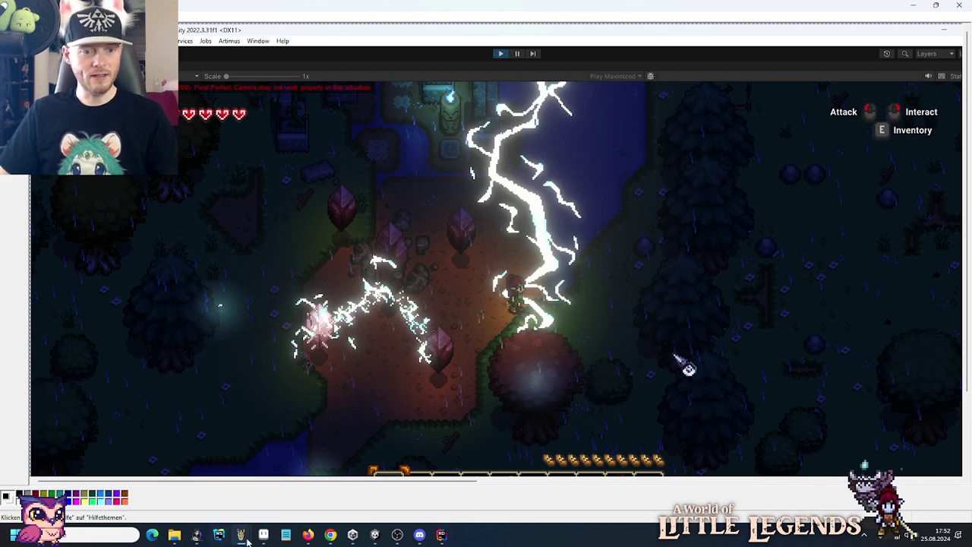
Compare the purple and red crystal game screenshots across the open Paint windows.
{"action": "mouse_move", "coordinate": [243, 540]}
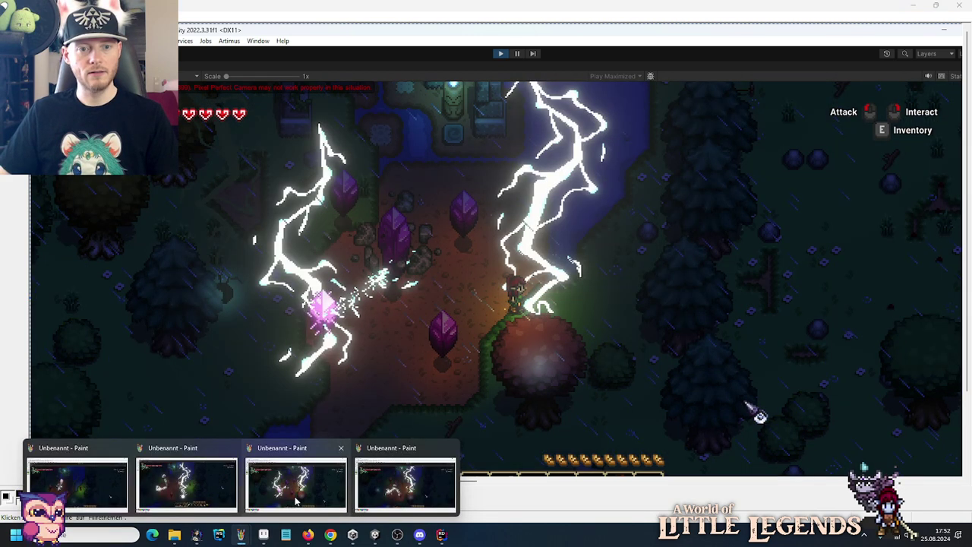
{"action": "mouse_move", "coordinate": [367, 494]}
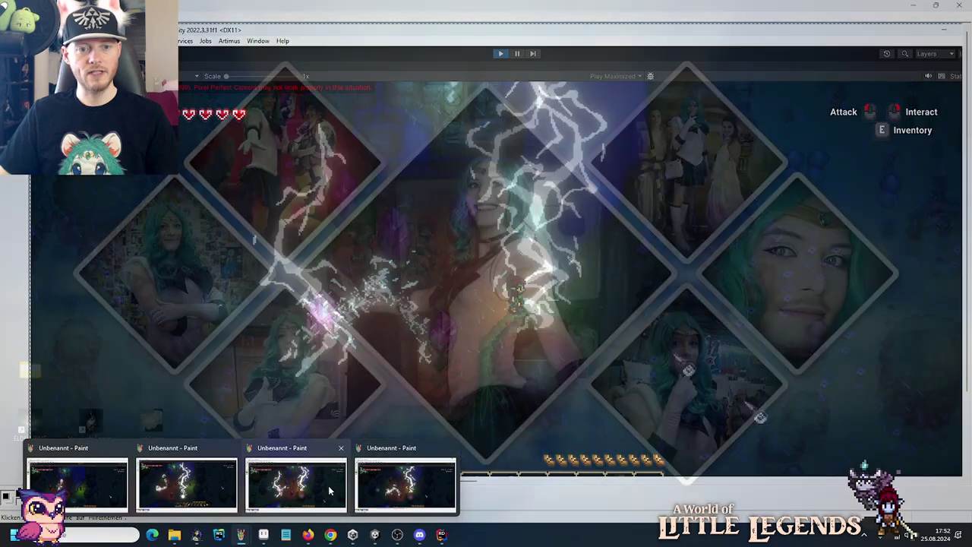
{"action": "mouse_move", "coordinate": [329, 489]}
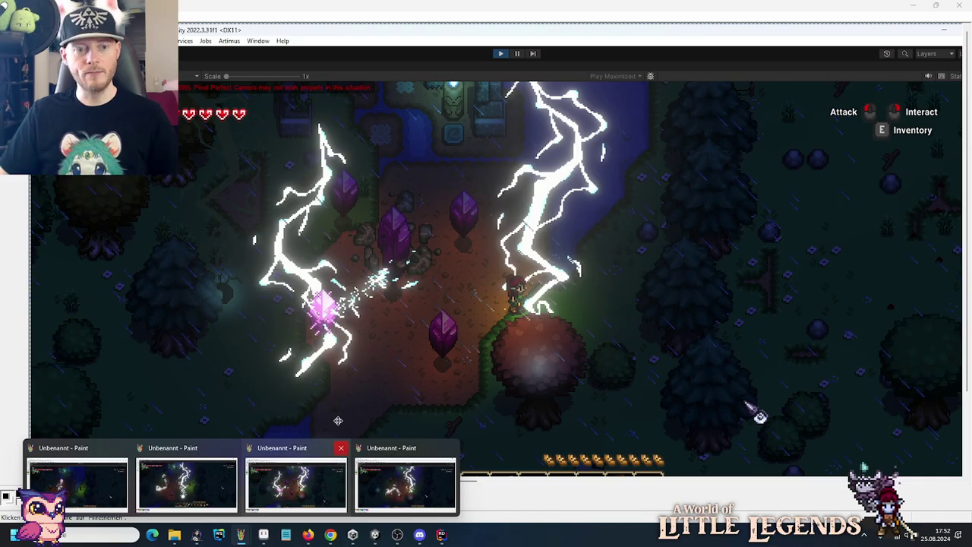
Compare the purple and red crystal screenshots once more, and close the Paint window without saving.
{"action": "mouse_move", "coordinate": [365, 513]}
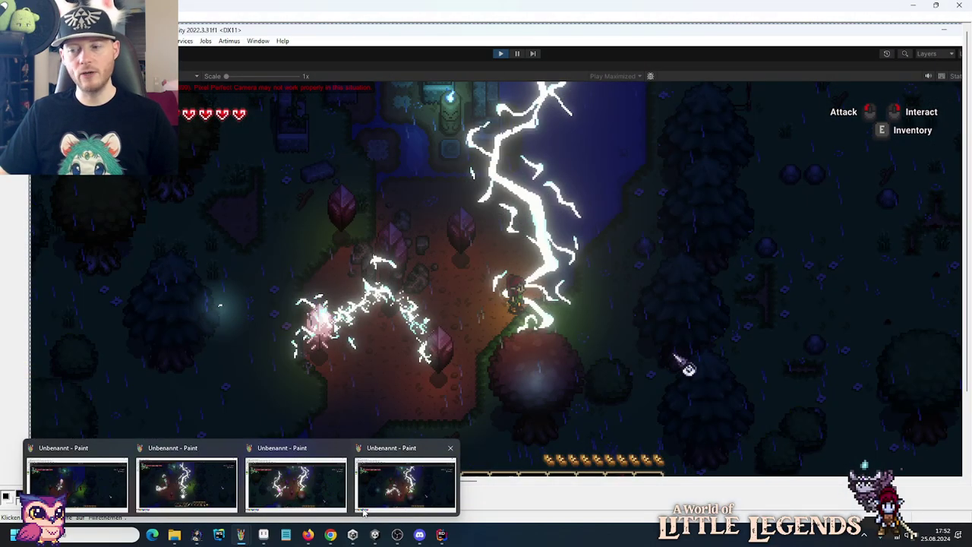
{"action": "mouse_move", "coordinate": [331, 507]}
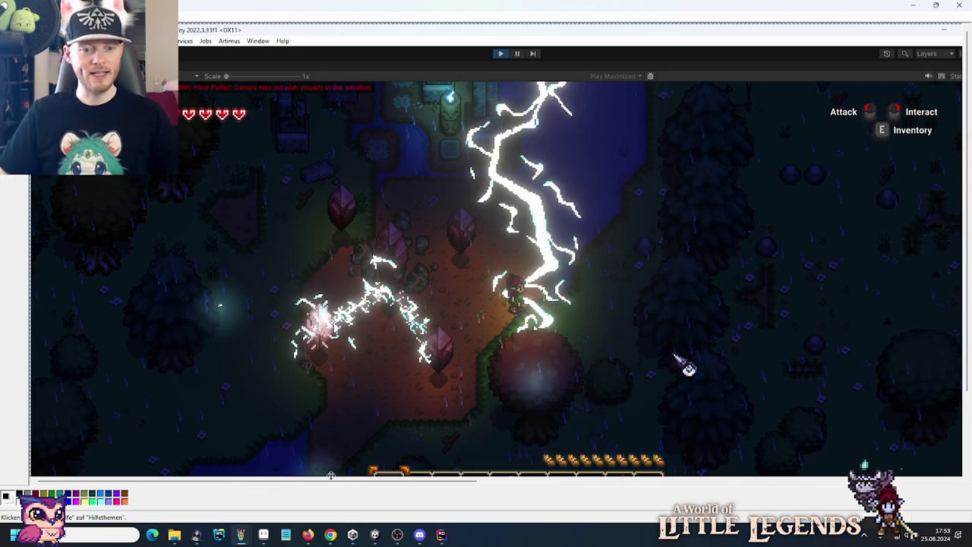
{"action": "mouse_move", "coordinate": [251, 531]}
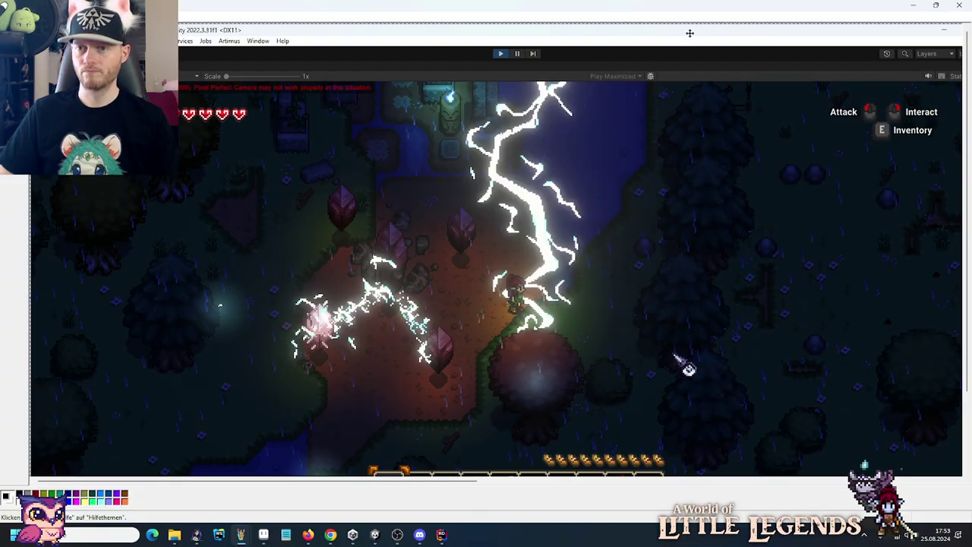
{"action": "left_click", "coordinate": [967, 4]}
{"action": "key", "text": "n"}
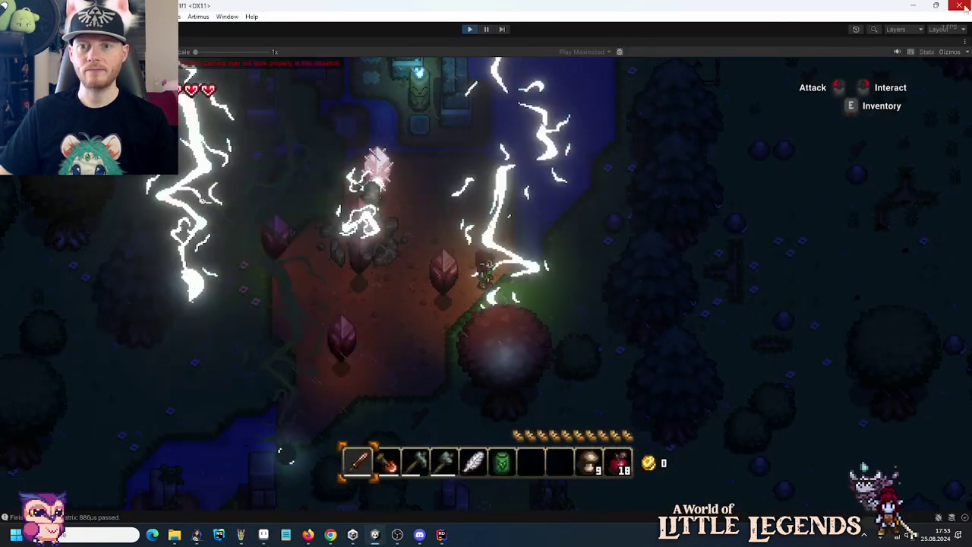
Stop the running game, switch to Aseprite, and close OuterCrystal.png, OuterCrystalElectrified.png and CoreCrystal.png.
{"action": "left_click", "coordinate": [469, 28]}
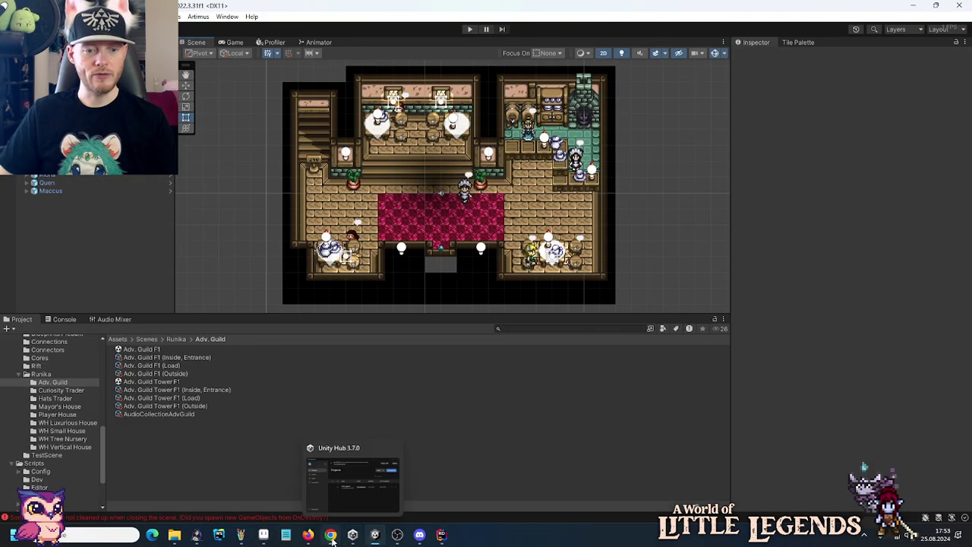
{"action": "mouse_move", "coordinate": [332, 539]}
{"action": "left_click", "coordinate": [264, 536]}
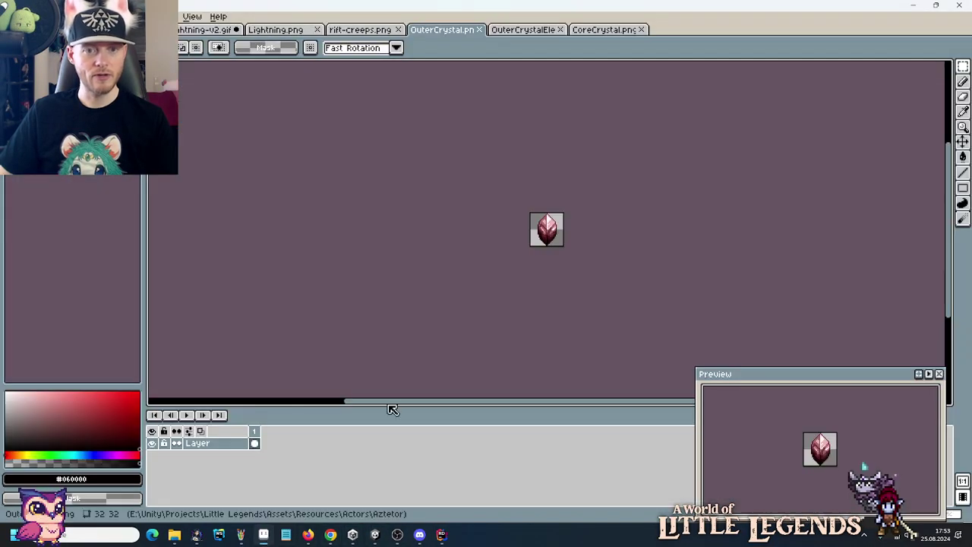
{"action": "left_click", "coordinate": [479, 30]}
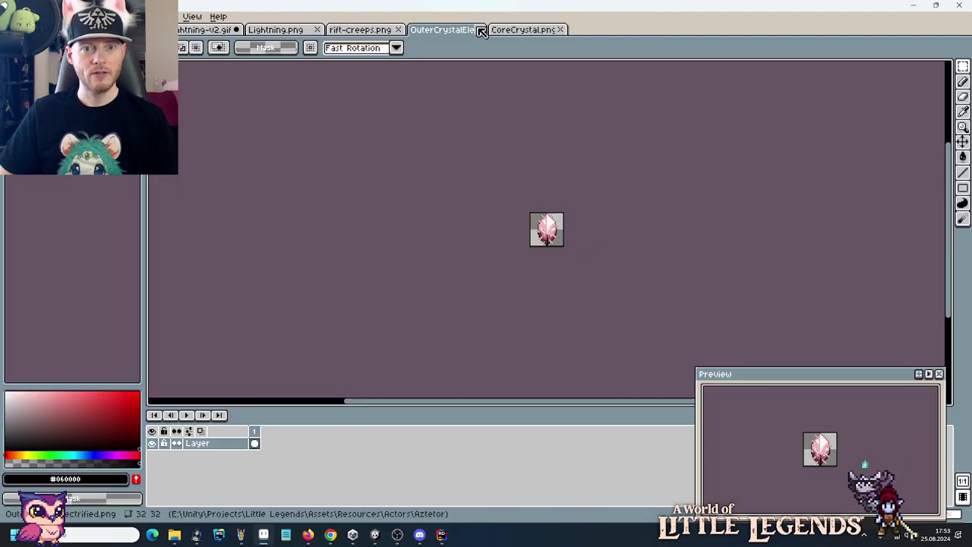
{"action": "left_click", "coordinate": [480, 30]}
{"action": "left_click", "coordinate": [481, 31]}
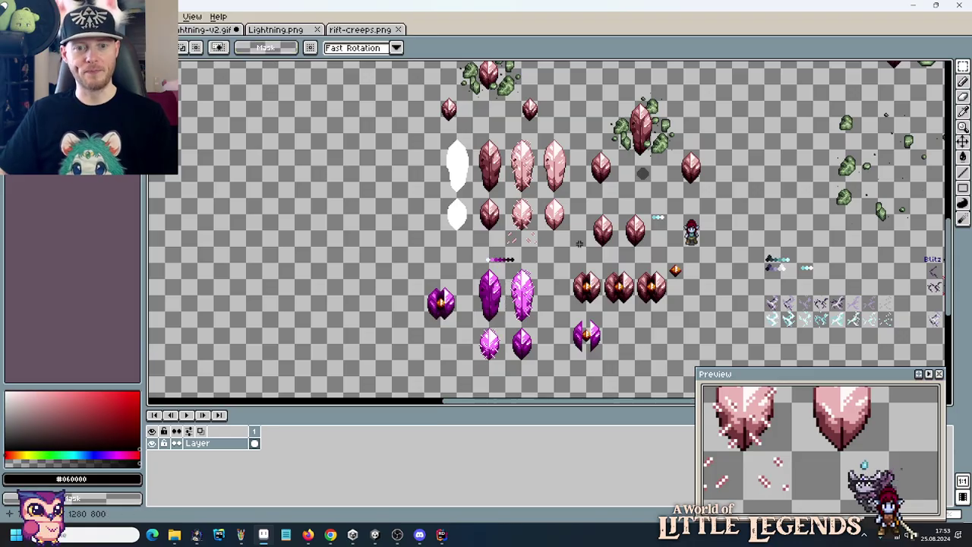
Sample the darkest colour of the purple palette strip and show its values in HSV.
{"action": "scroll", "coordinate": [510, 262], "scroll_direction": "up", "scroll_amount": 6}
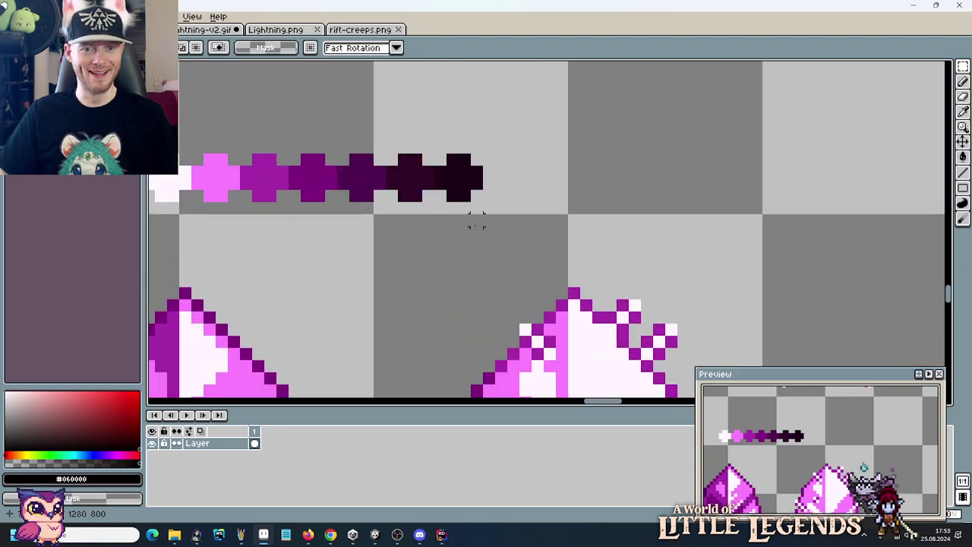
{"action": "scroll", "coordinate": [476, 220], "scroll_direction": "up", "scroll_amount": 2}
{"action": "key", "text": "i"}
{"action": "left_click", "coordinate": [544, 191]}
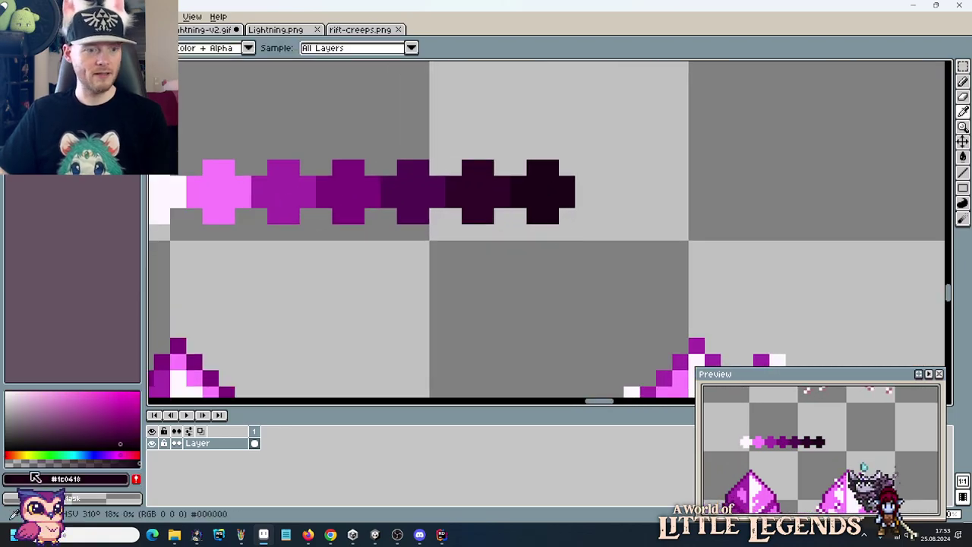
{"action": "left_click", "coordinate": [72, 478]}
{"action": "left_click", "coordinate": [43, 398]}
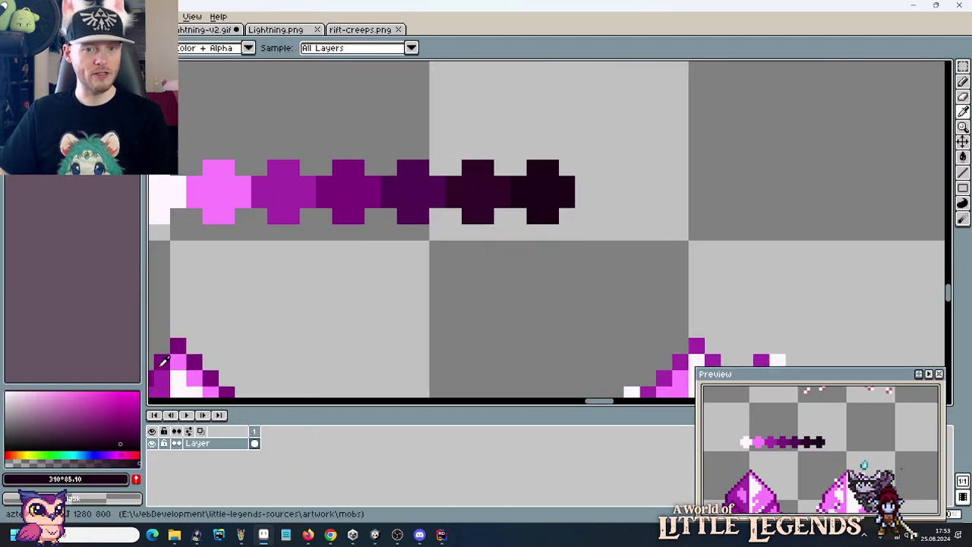
Sample the darkest outline colour at the tip of the red crystal and show its values in HSV.
{"action": "scroll", "coordinate": [581, 277], "scroll_direction": "down", "scroll_amount": 3}
{"action": "scroll", "coordinate": [516, 156], "scroll_direction": "down", "scroll_amount": 2}
{"action": "scroll", "coordinate": [534, 244], "scroll_direction": "up", "scroll_amount": 5}
{"action": "scroll", "coordinate": [534, 244], "scroll_direction": "up", "scroll_amount": 1}
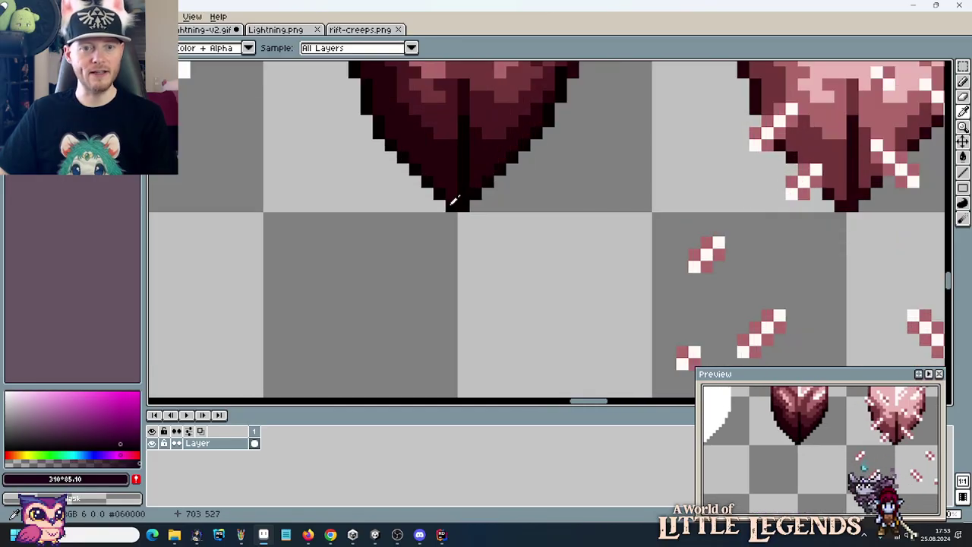
{"action": "left_click", "coordinate": [454, 201]}
{"action": "left_click", "coordinate": [71, 479]}
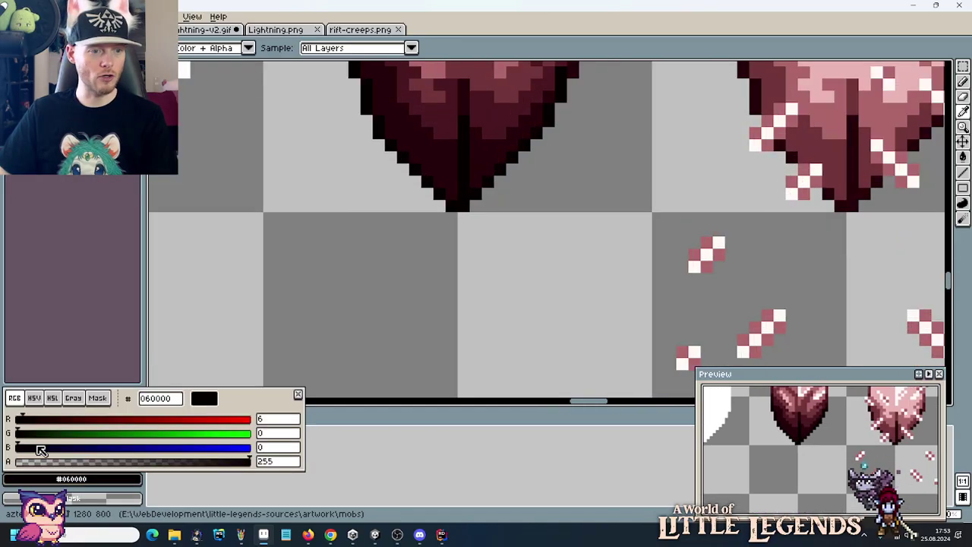
{"action": "left_click", "coordinate": [35, 399]}
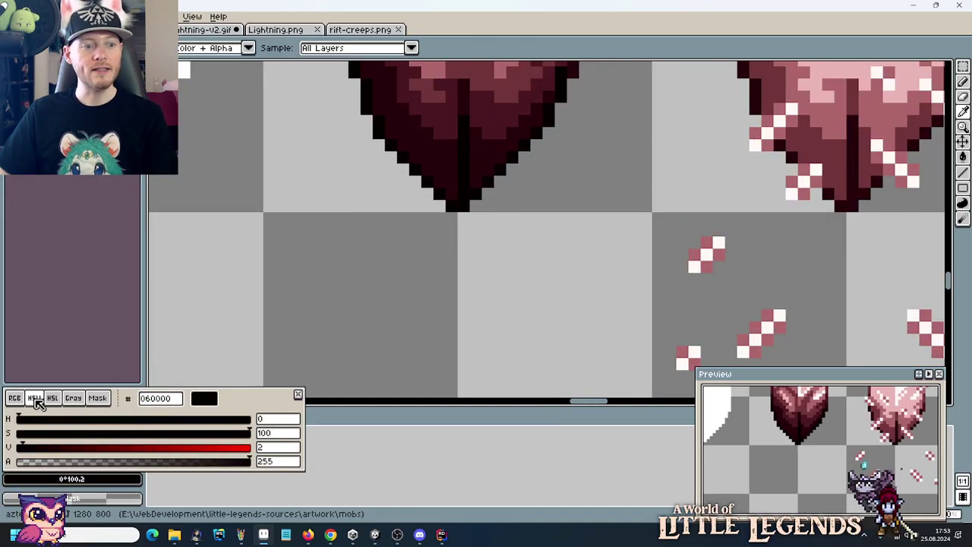
Examine the dark shading of the purple crystals against the red crystal variants on the sprite sheet.
{"action": "scroll", "coordinate": [486, 275], "scroll_direction": "down", "scroll_amount": 2}
{"action": "scroll", "coordinate": [461, 274], "scroll_direction": "down", "scroll_amount": 1}
{"action": "left_click_drag", "start_coordinate": [460, 273], "coordinate": [458, 141]}
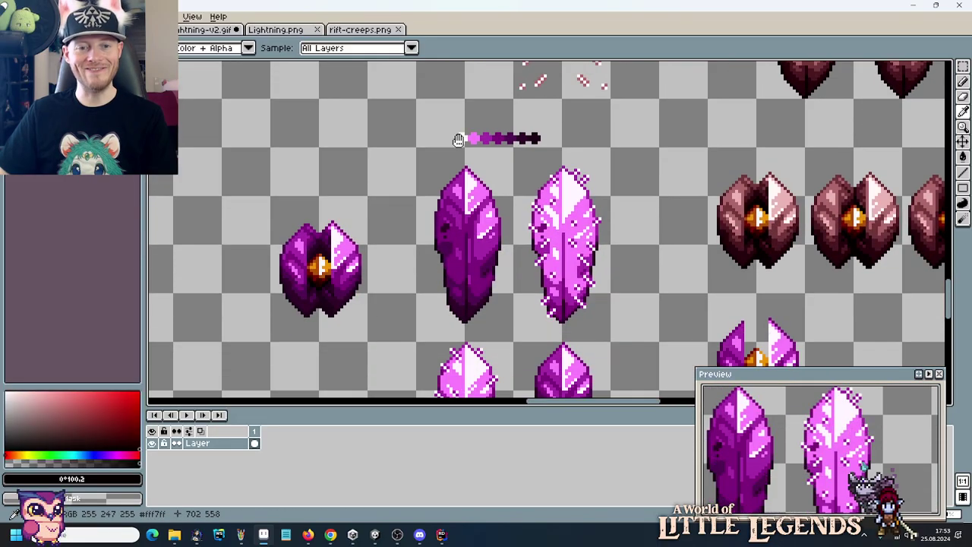
{"action": "scroll", "coordinate": [459, 316], "scroll_direction": "up", "scroll_amount": 4}
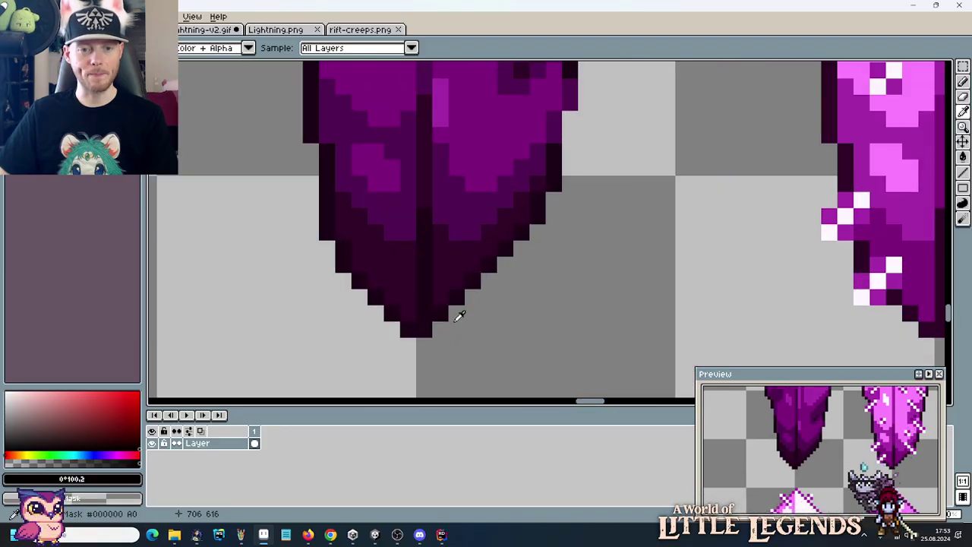
{"action": "scroll", "coordinate": [460, 316], "scroll_direction": "down", "scroll_amount": 3}
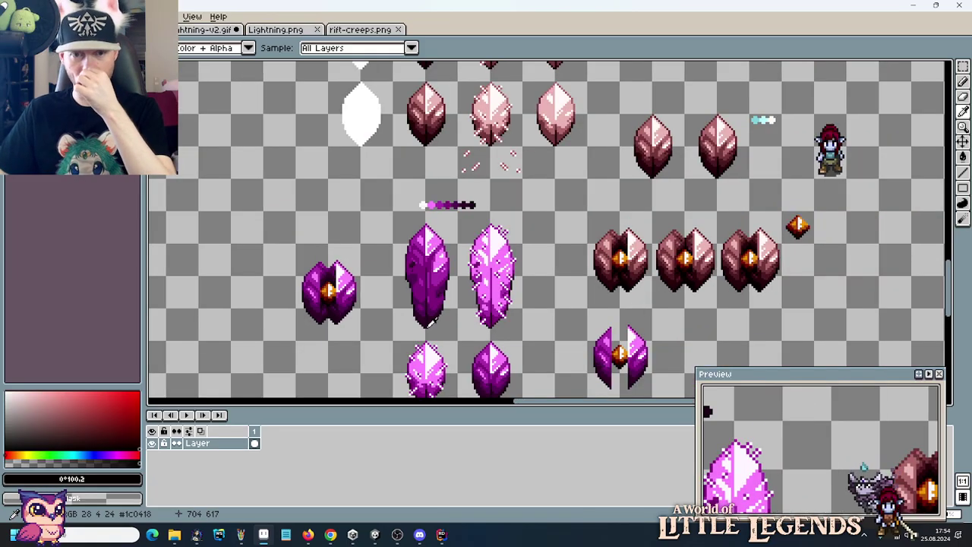
{"action": "key", "text": "s"}
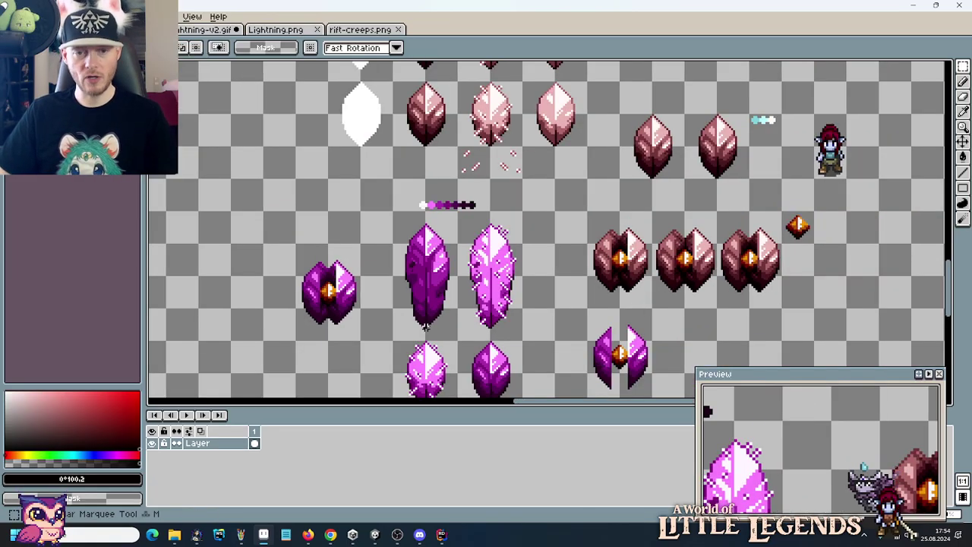
{"action": "scroll", "coordinate": [429, 321], "scroll_direction": "down", "scroll_amount": 1}
{"action": "scroll", "coordinate": [399, 281], "scroll_direction": "down", "scroll_amount": 1}
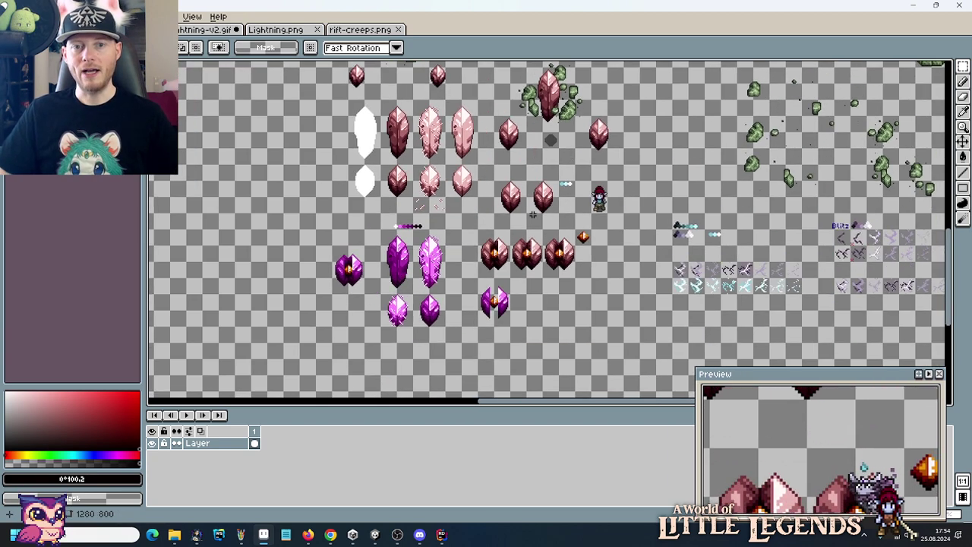
{"action": "scroll", "coordinate": [490, 162], "scroll_direction": "up", "scroll_amount": 3}
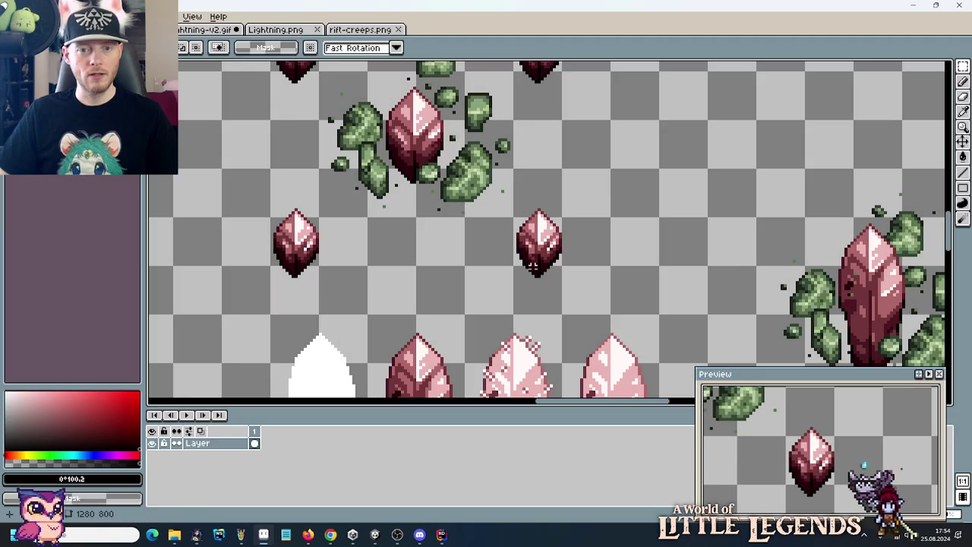
Check the size of the small red crystals around the short rock creature using marquee selections.
{"action": "left_click_drag", "start_coordinate": [563, 316], "coordinate": [512, 167]}
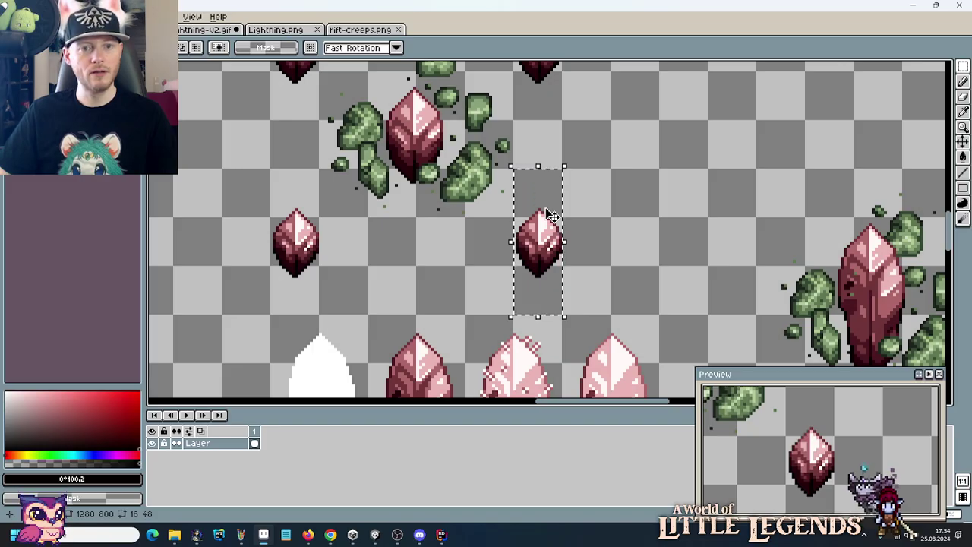
{"action": "left_click", "coordinate": [630, 212]}
{"action": "scroll", "coordinate": [570, 287], "scroll_direction": "down", "scroll_amount": 3}
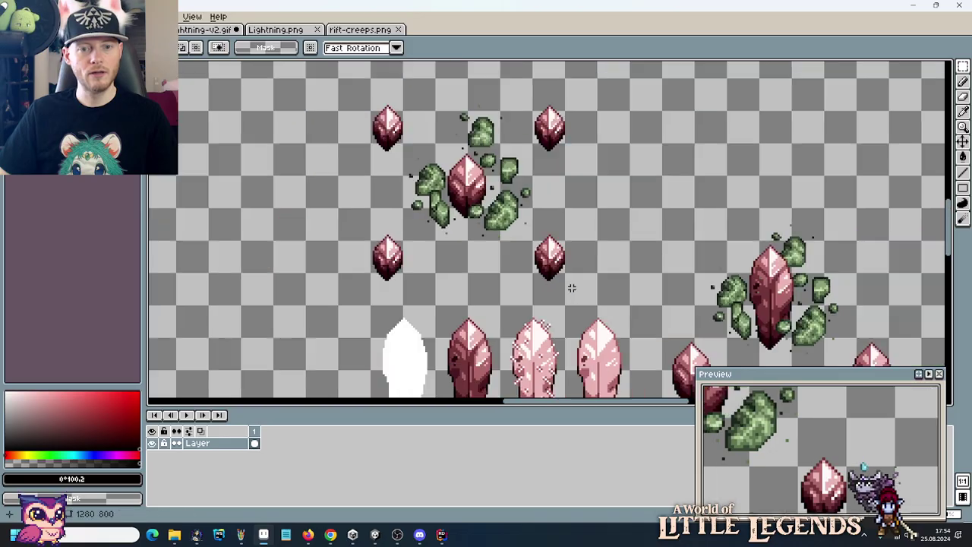
{"action": "scroll", "coordinate": [571, 287], "scroll_direction": "up", "scroll_amount": 3}
{"action": "left_click_drag", "start_coordinate": [597, 297], "coordinate": [525, 287]}
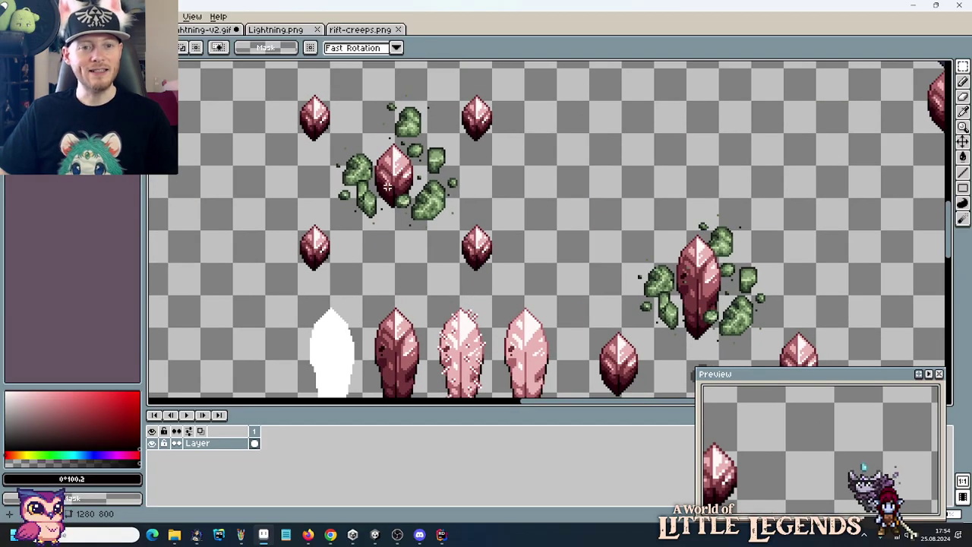
{"action": "mouse_move", "coordinate": [476, 139]}
{"action": "left_mouse_down"}
{"action": "mouse_move", "coordinate": [478, 224]}
{"action": "mouse_move", "coordinate": [495, 184]}
{"action": "mouse_move", "coordinate": [460, 150]}
{"action": "left_mouse_up"}
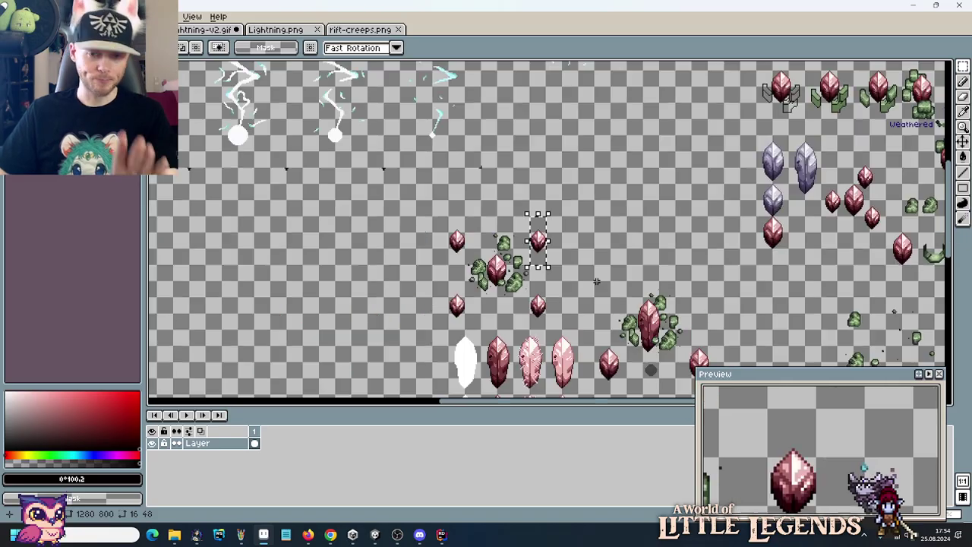
{"action": "scroll", "coordinate": [534, 214], "scroll_direction": "down", "scroll_amount": 3}
{"action": "scroll", "coordinate": [579, 280], "scroll_direction": "up", "scroll_amount": 3}
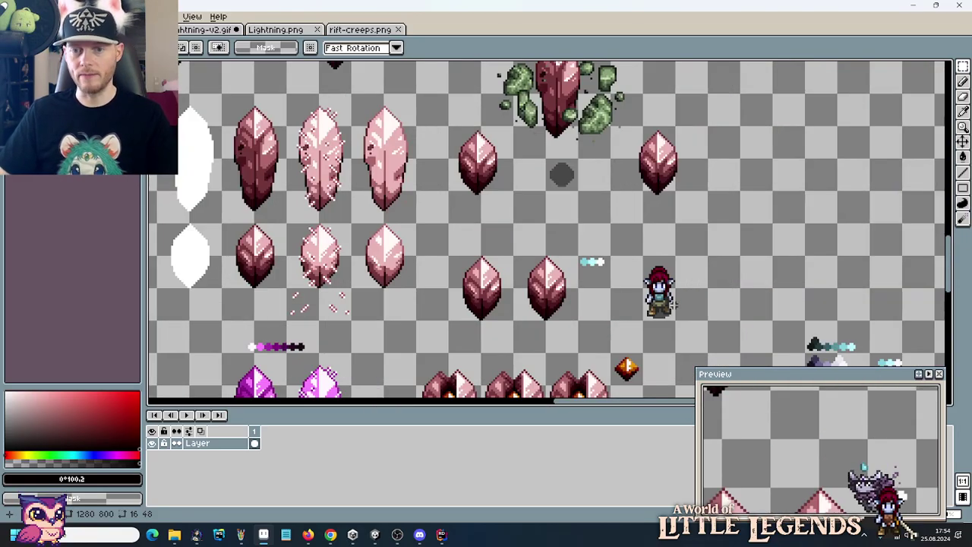
Place a copy of the red-haired character at 816, 320 in the empty area beside the small red crystals.
{"action": "left_click_drag", "start_coordinate": [642, 255], "coordinate": [677, 322]}
{"action": "scroll", "coordinate": [510, 264], "scroll_direction": "down", "scroll_amount": 1}
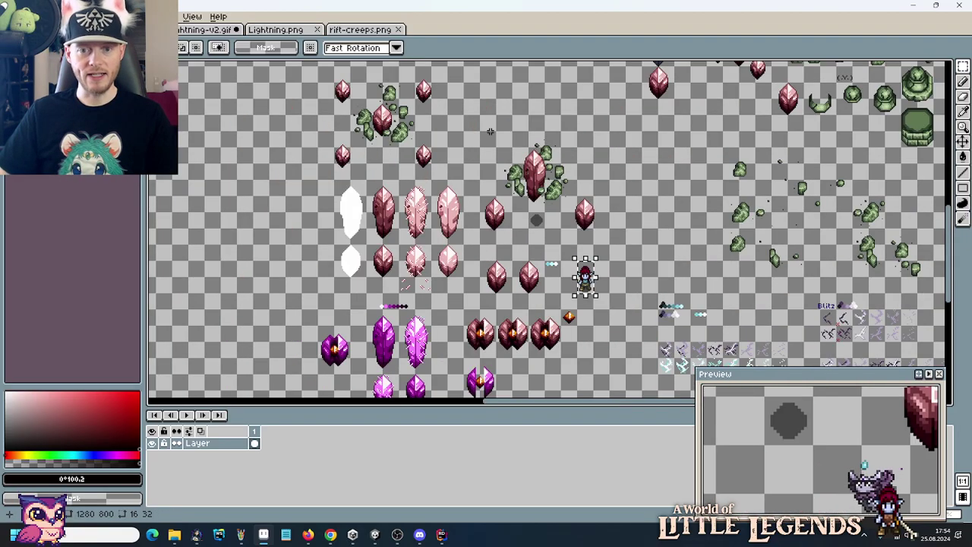
{"action": "scroll", "coordinate": [490, 131], "scroll_direction": "up", "scroll_amount": 3}
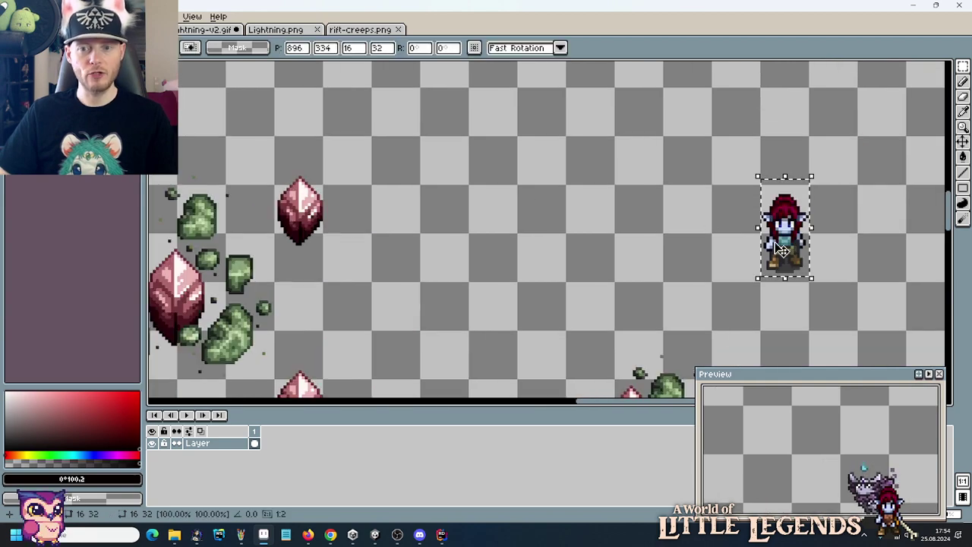
{"action": "left_click_drag", "start_coordinate": [782, 251], "coordinate": [539, 213]}
{"action": "scroll", "coordinate": [212, 76], "scroll_direction": "down", "scroll_amount": 2}
{"action": "scroll", "coordinate": [384, 81], "scroll_direction": "left", "scroll_amount": 3}
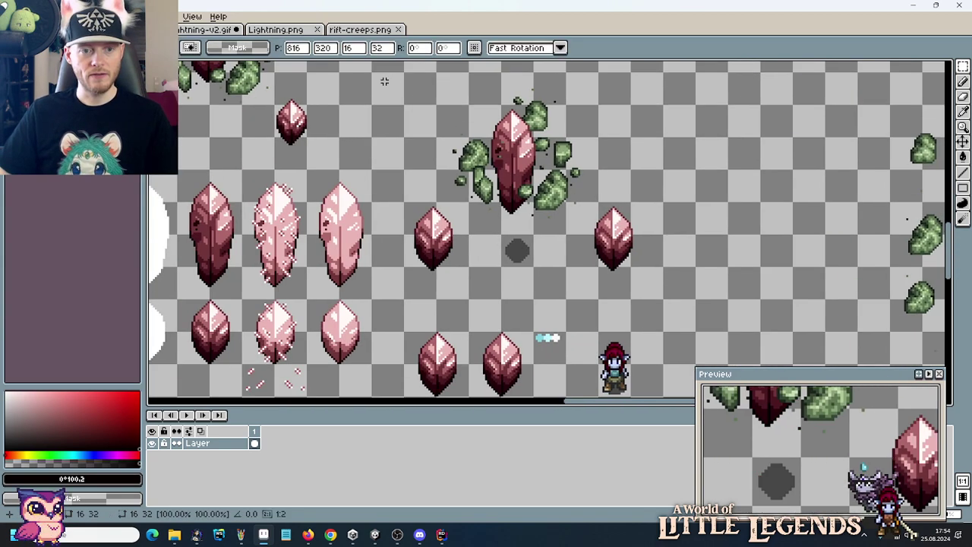
Paste a copy of the round grey shadow between the small crystal and the copied character, and measure that crystal.
{"action": "scroll", "coordinate": [384, 82], "scroll_direction": "down", "scroll_amount": 1}
{"action": "left_click_drag", "start_coordinate": [498, 186], "coordinate": [533, 220]}
{"action": "left_click_drag", "start_coordinate": [397, 191], "coordinate": [443, 295]}
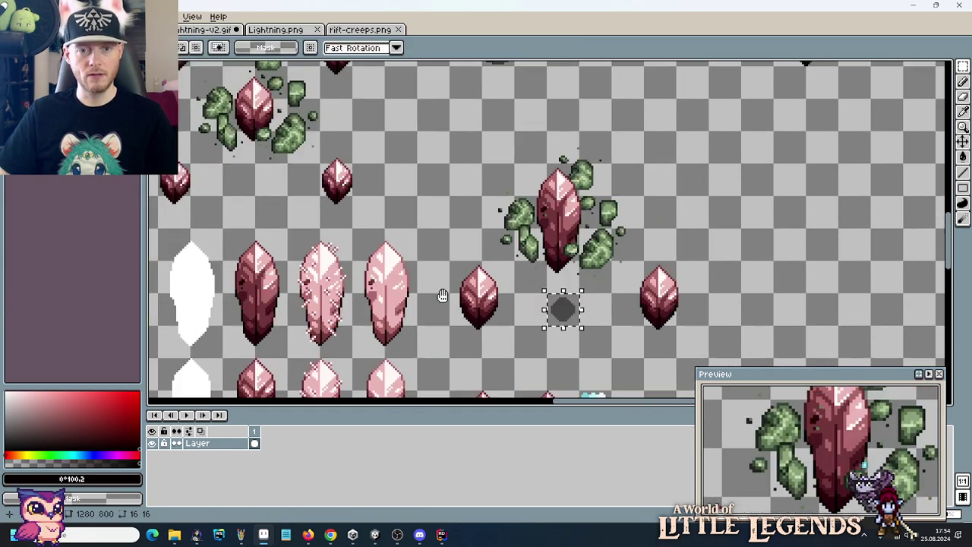
{"action": "scroll", "coordinate": [489, 234], "scroll_direction": "down", "scroll_amount": 2}
{"action": "scroll", "coordinate": [549, 228], "scroll_direction": "up", "scroll_amount": 3}
{"action": "key", "text": "ctrl+v"}
{"action": "mouse_move", "coordinate": [809, 247]}
{"action": "left_mouse_down"}
{"action": "mouse_move", "coordinate": [608, 271]}
{"action": "mouse_move", "coordinate": [560, 260]}
{"action": "left_mouse_up"}
{"action": "key", "text": "Return"}
{"action": "left_click_drag", "start_coordinate": [331, 211], "coordinate": [379, 339]}
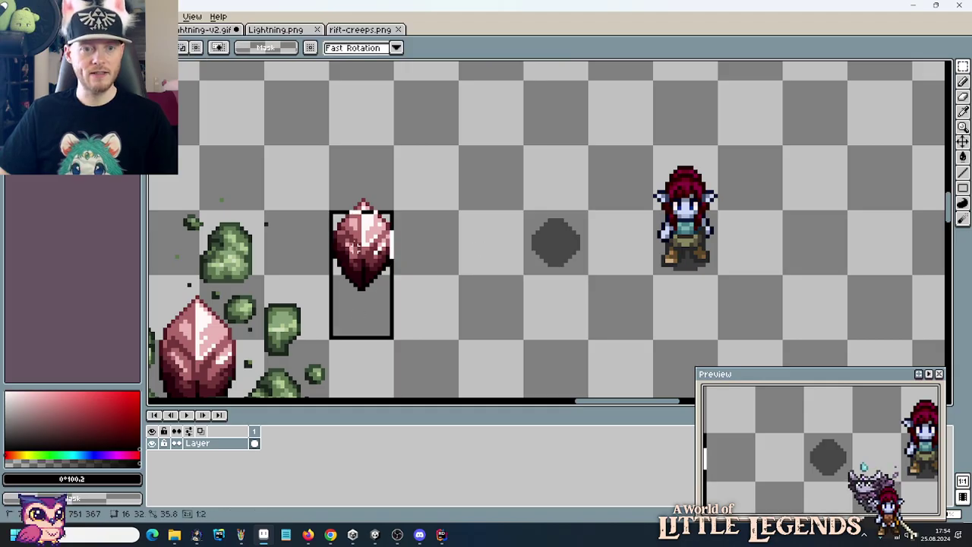
{"action": "left_click", "coordinate": [549, 309]}
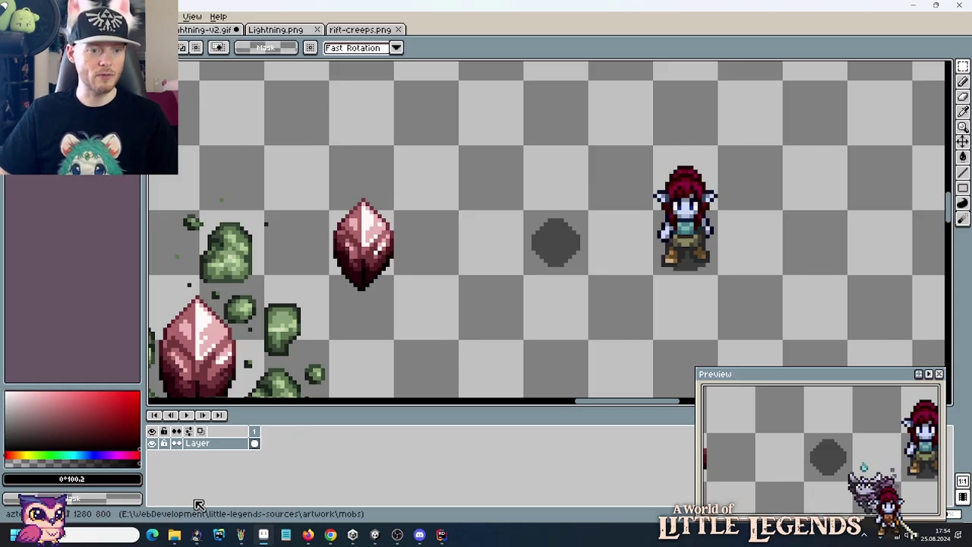
Switch to the File Explorer window with the mobs folder and open the theme ancients folder inside artwork.
{"action": "mouse_move", "coordinate": [174, 534]}
{"action": "left_click", "coordinate": [125, 484]}
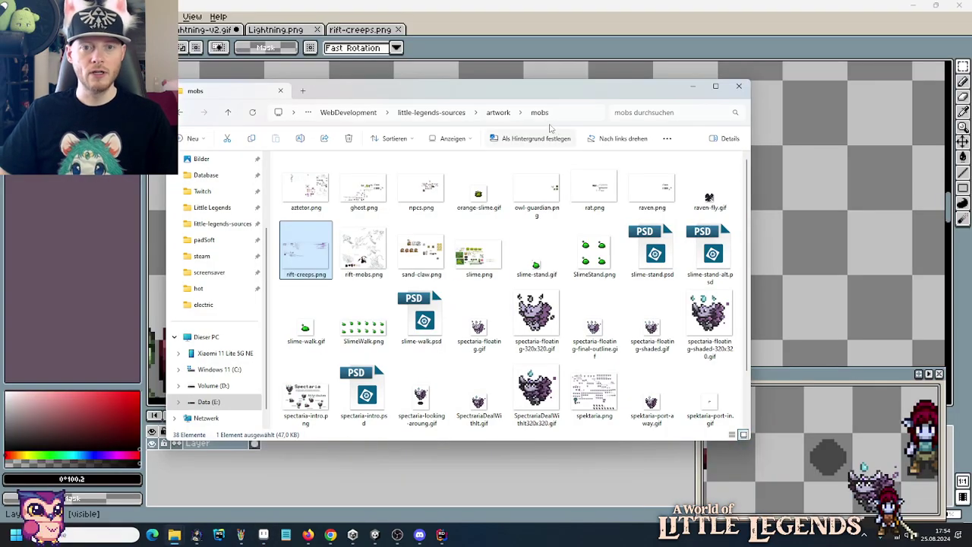
{"action": "key", "text": "alt+Up"}
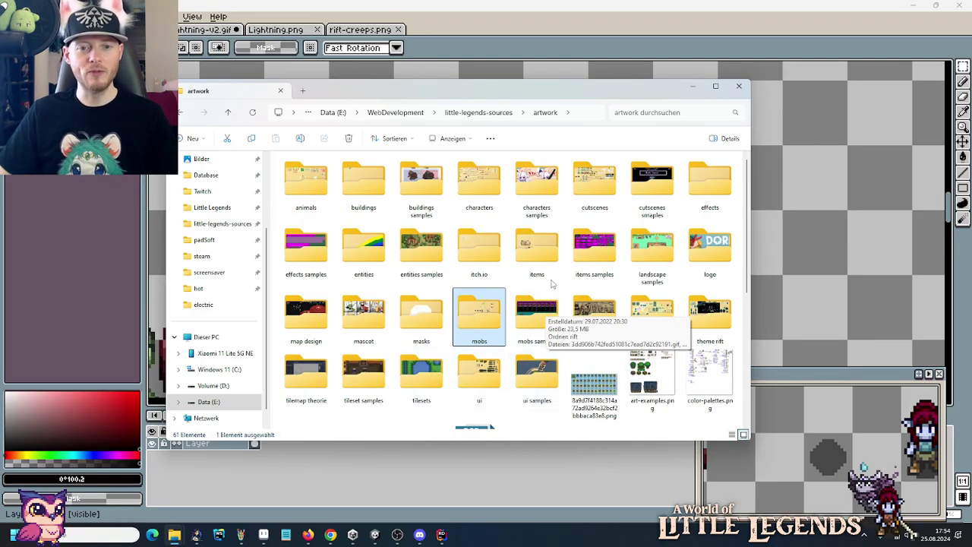
{"action": "left_click", "coordinate": [564, 285]}
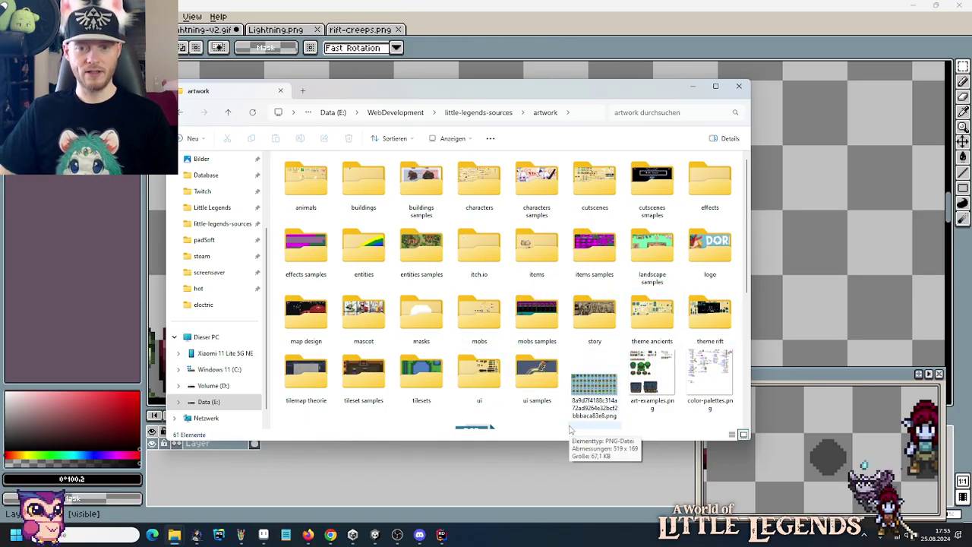
{"action": "double_click", "coordinate": [662, 322]}
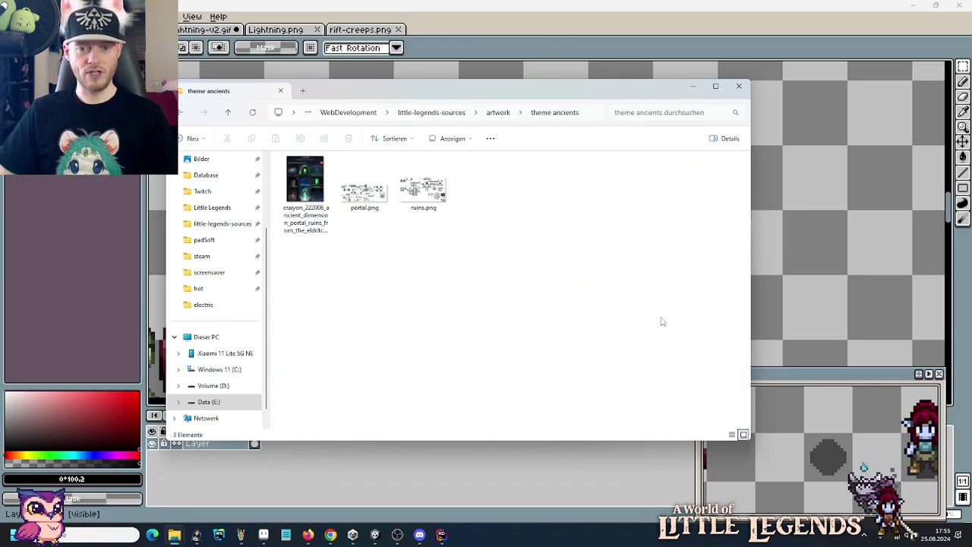
Open portal.png from the theme ancients folder and switch to Aseprite.
{"action": "key", "text": "p"}
{"action": "key", "text": "Return"}
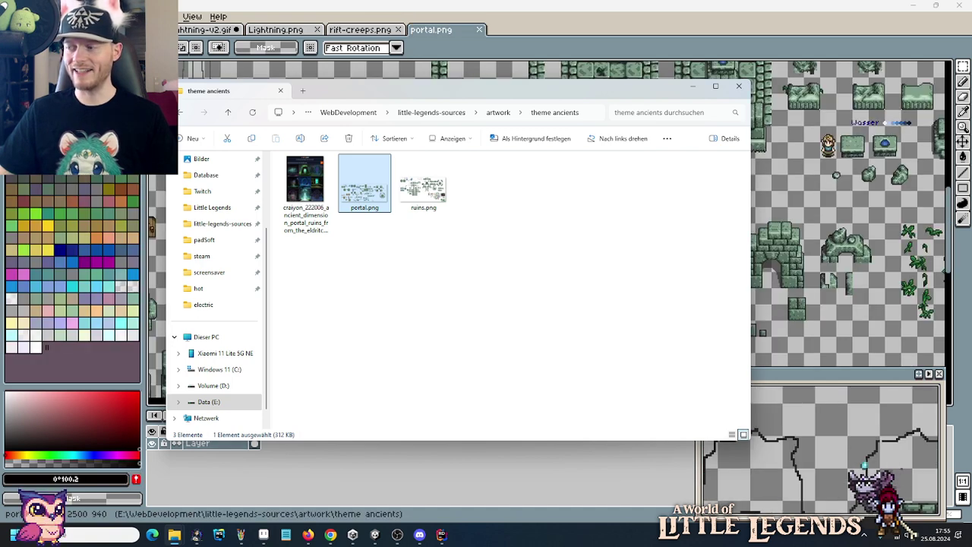
{"action": "left_click", "coordinate": [784, 106]}
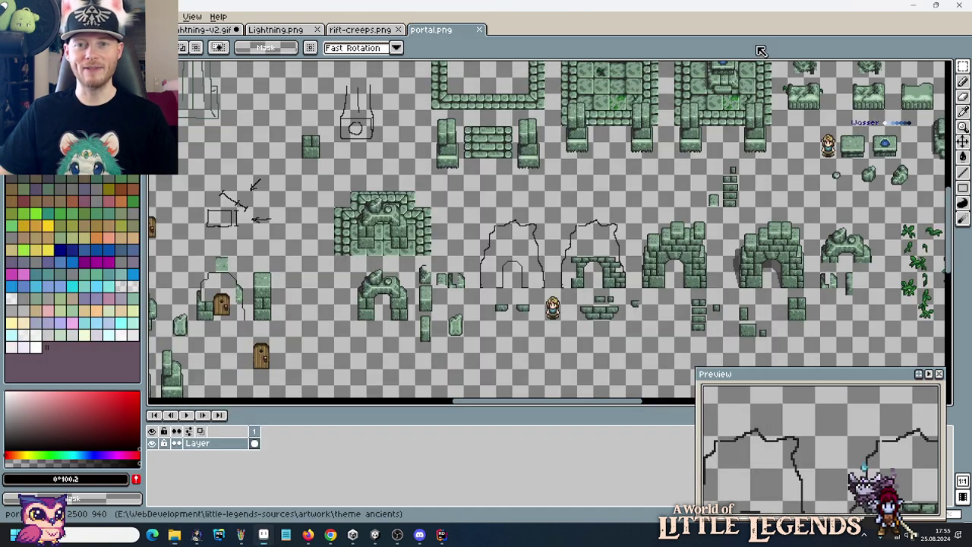
Copy the 16 × 16 tile with the smallest blue circle above the Wasser palette and close portal.png.
{"action": "scroll", "coordinate": [577, 237], "scroll_direction": "down", "scroll_amount": 2}
{"action": "scroll", "coordinate": [577, 238], "scroll_direction": "up", "scroll_amount": 2}
{"action": "scroll", "coordinate": [577, 238], "scroll_direction": "up", "scroll_amount": 3}
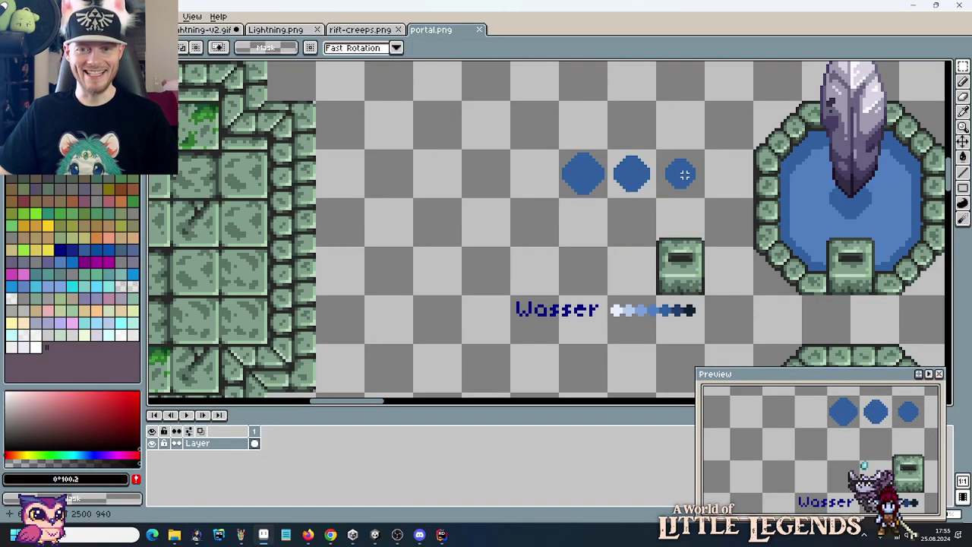
{"action": "left_click", "coordinate": [685, 174]}
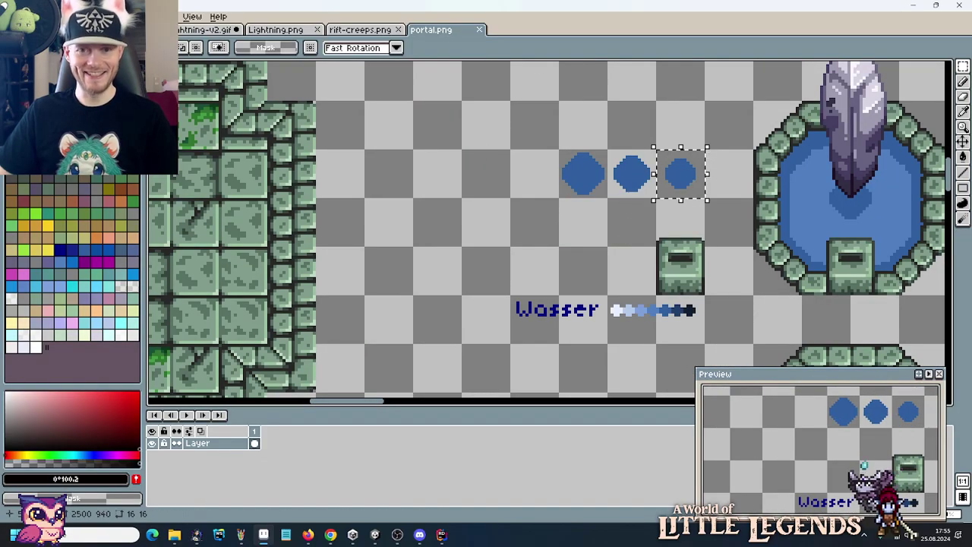
{"action": "left_click", "coordinate": [479, 30]}
{"action": "left_click", "coordinate": [204, 30]}
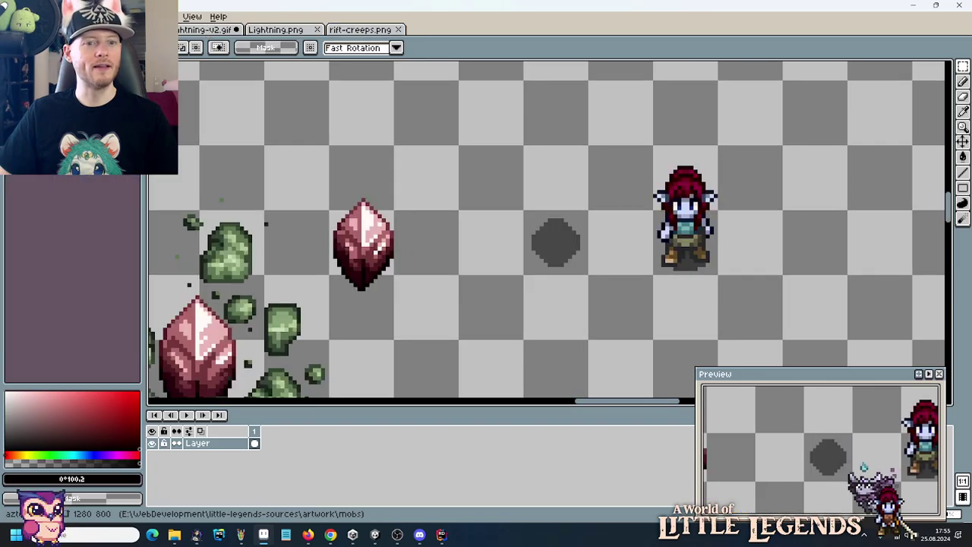
Paste the small blue circle at 800, 336 between the grey shadow and the copied character.
{"action": "scroll", "coordinate": [614, 232], "scroll_direction": "up", "scroll_amount": 1}
{"action": "key", "text": "ctrl+v"}
{"action": "left_click_drag", "start_coordinate": [564, 238], "coordinate": [636, 256]}
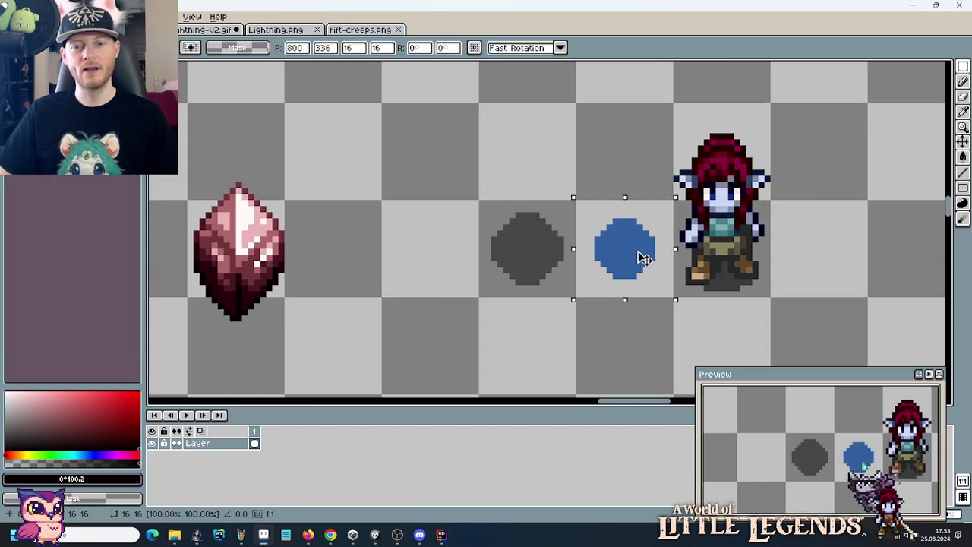
{"action": "left_click", "coordinate": [742, 306]}
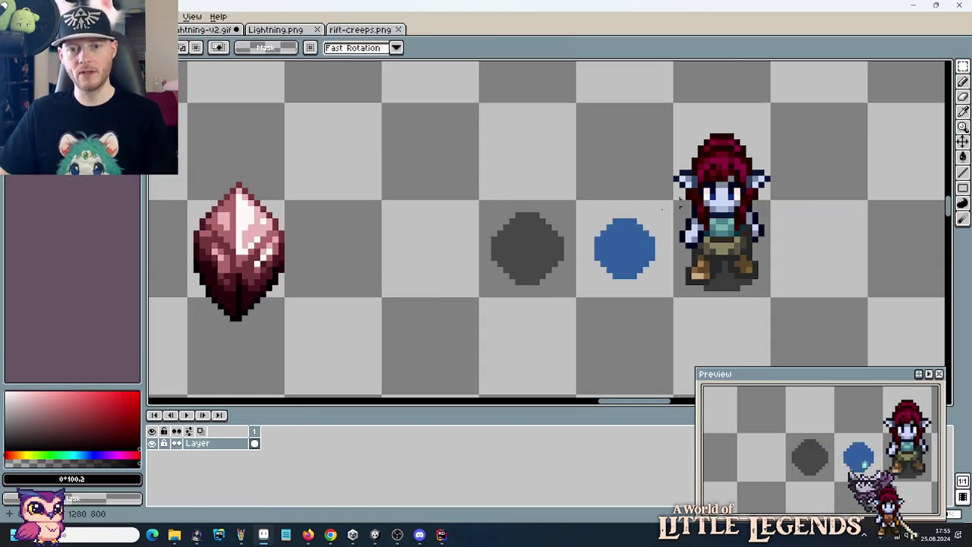
Fill the pasted blue circle with the translucent grey #282828 sampled from the existing shadow.
{"action": "key", "text": "i"}
{"action": "left_click", "coordinate": [535, 233]}
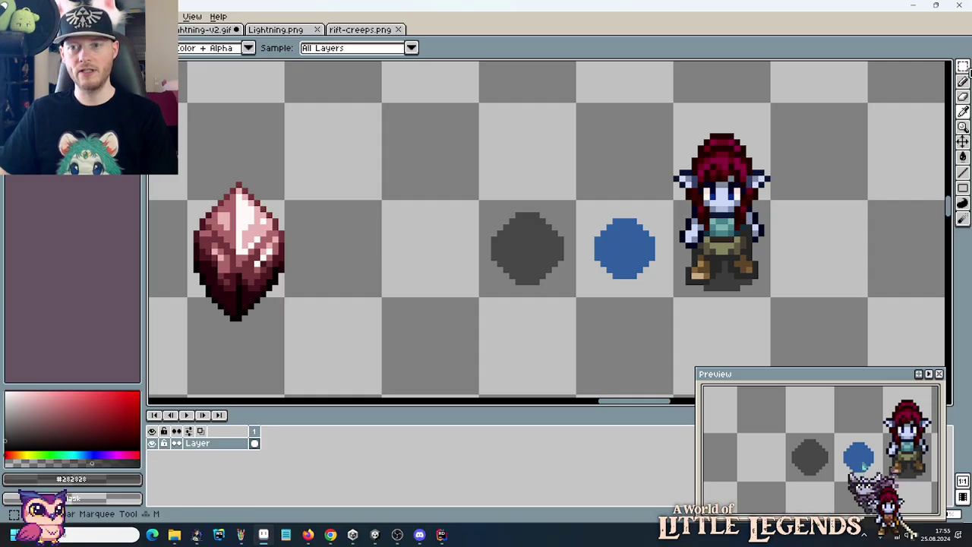
{"action": "left_click", "coordinate": [961, 66]}
{"action": "left_click", "coordinate": [642, 254]}
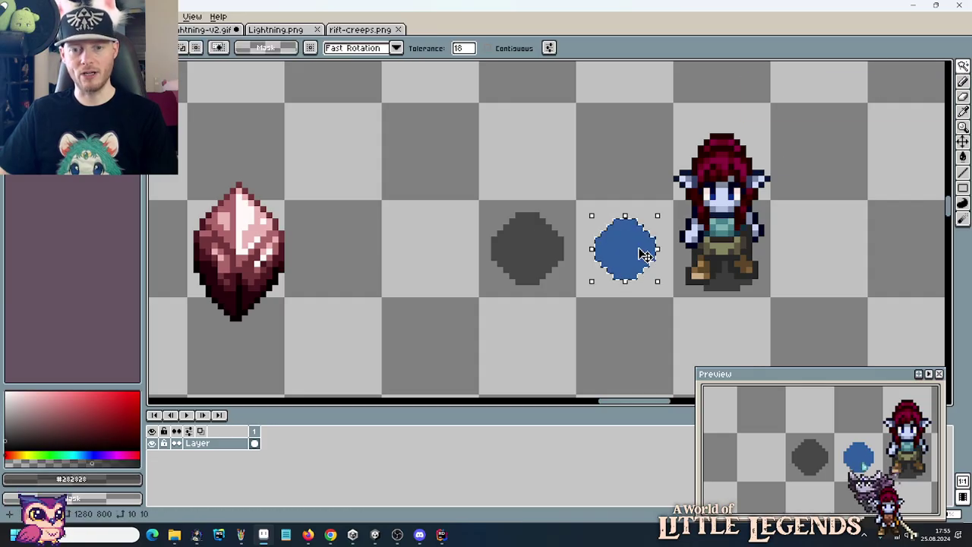
{"action": "key", "text": "g"}
{"action": "left_click", "coordinate": [639, 272]}
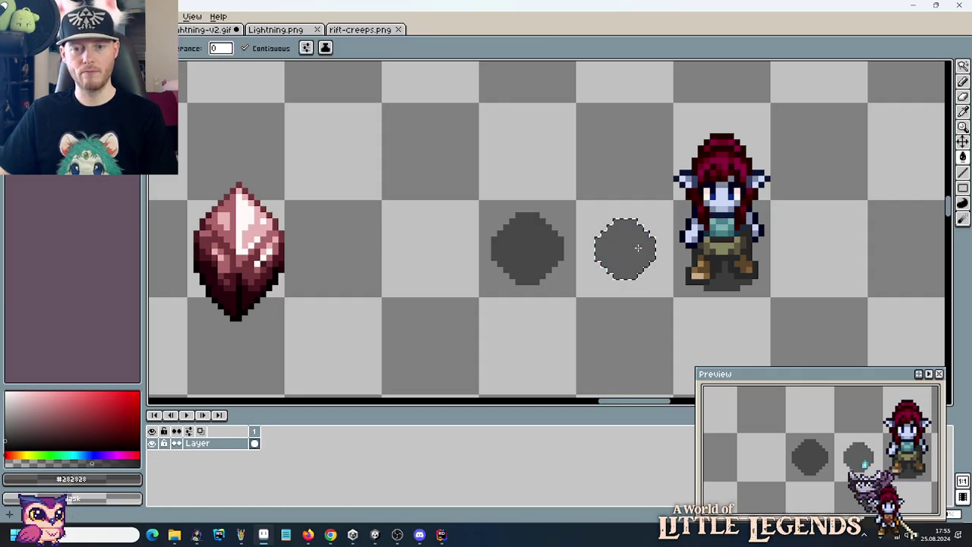
Delete the larger grey shadow next to the newly recoloured small one.
{"action": "key", "text": "m"}
{"action": "left_click_drag", "start_coordinate": [574, 296], "coordinate": [480, 201]}
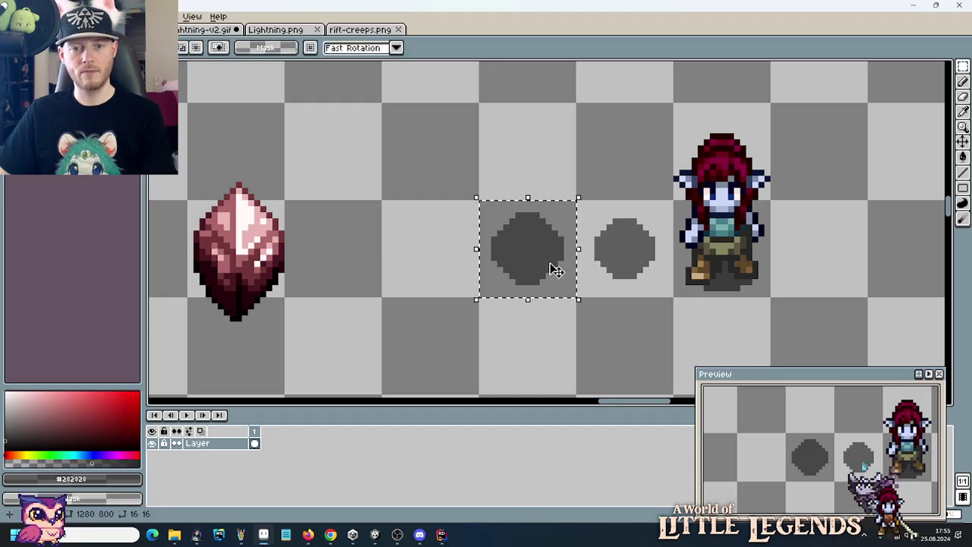
{"action": "key", "text": "Delete"}
{"action": "key", "text": "ctrl+d"}
Place a copy of the small 16 × 16 shadow two tiles nearer to the small red crystal.
{"action": "left_click_drag", "start_coordinate": [677, 296], "coordinate": [574, 200]}
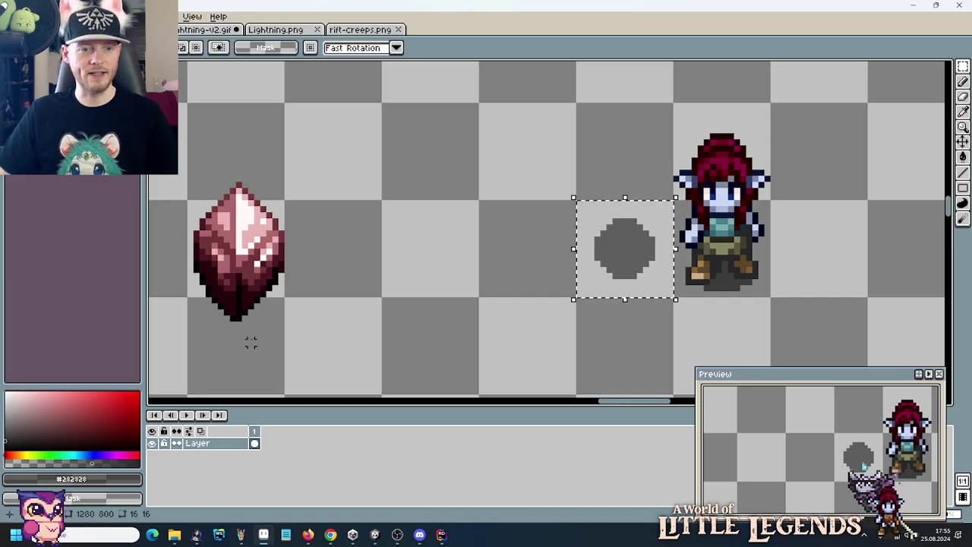
{"action": "left_click_drag", "start_coordinate": [285, 393], "coordinate": [188, 102]}
{"action": "scroll", "coordinate": [304, 245], "scroll_direction": "down", "scroll_amount": 1}
{"action": "left_click_drag", "start_coordinate": [612, 290], "coordinate": [528, 205]}
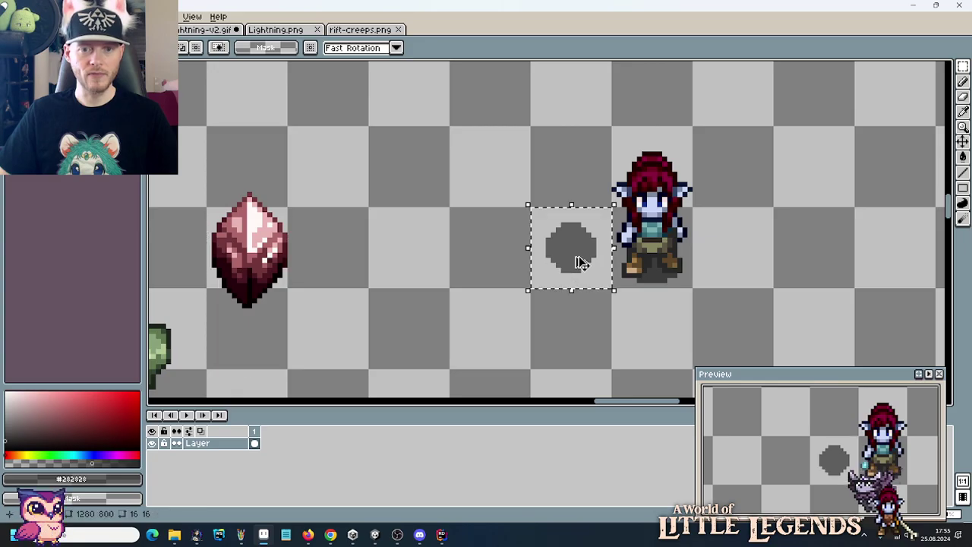
{"action": "left_click_drag", "start_coordinate": [579, 263], "coordinate": [434, 267]}
{"action": "key", "text": "ctrl+d"}
{"action": "scroll", "coordinate": [522, 296], "scroll_direction": "down", "scroll_amount": 2}
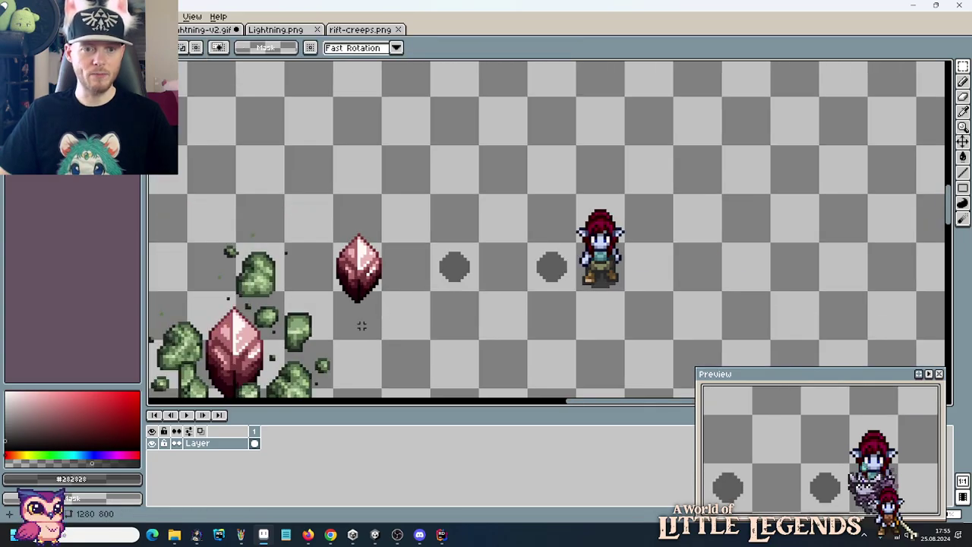
Place a copy of the small red crystal at 800, 307 so it floats above the shadow beside the character.
{"action": "left_click_drag", "start_coordinate": [362, 325], "coordinate": [351, 203]}
{"action": "left_click_drag", "start_coordinate": [373, 319], "coordinate": [560, 287]}
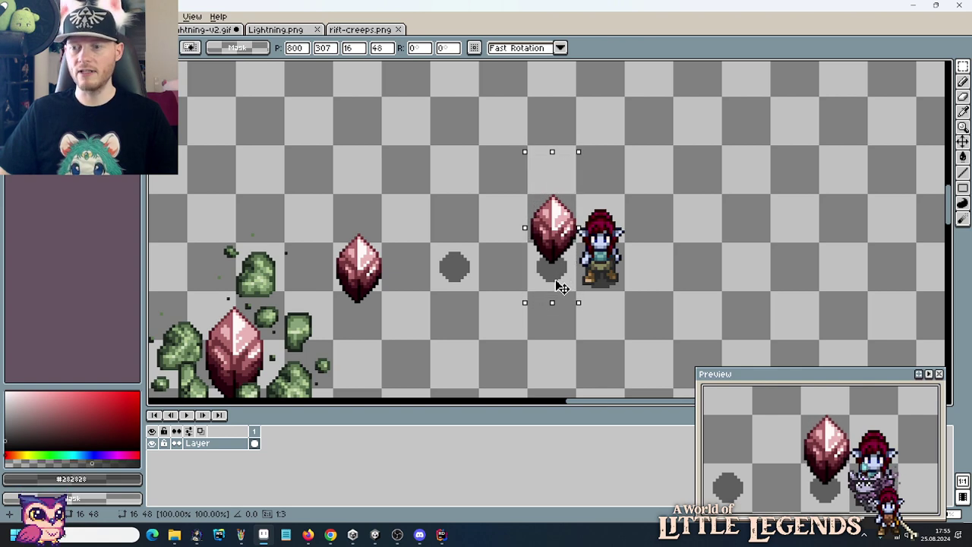
{"action": "left_click", "coordinate": [650, 286]}
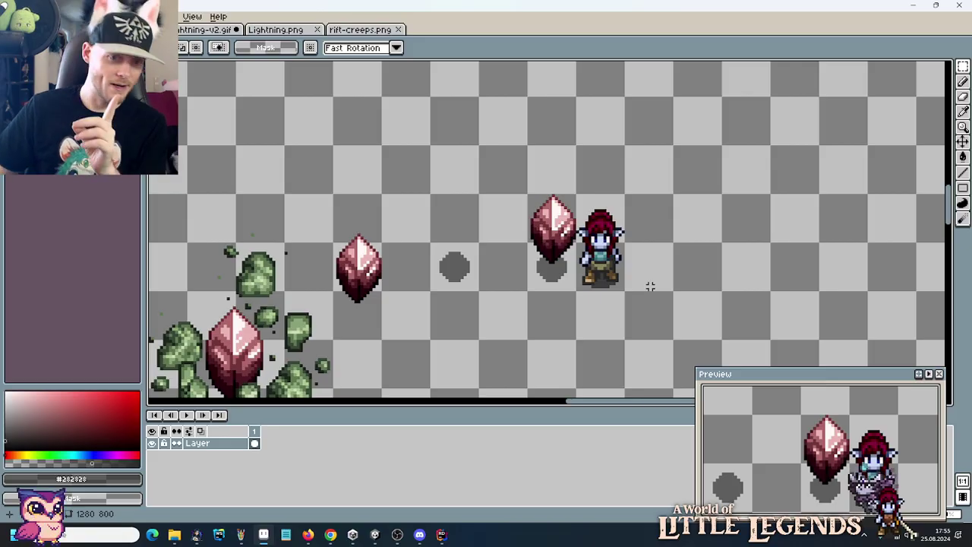
Place a copy of the larger round shadow from below the tall crystal creature at 864, 336, beyond the character.
{"action": "scroll", "coordinate": [650, 286], "scroll_direction": "down", "scroll_amount": 2}
{"action": "left_click_drag", "start_coordinate": [589, 267], "coordinate": [551, 231]}
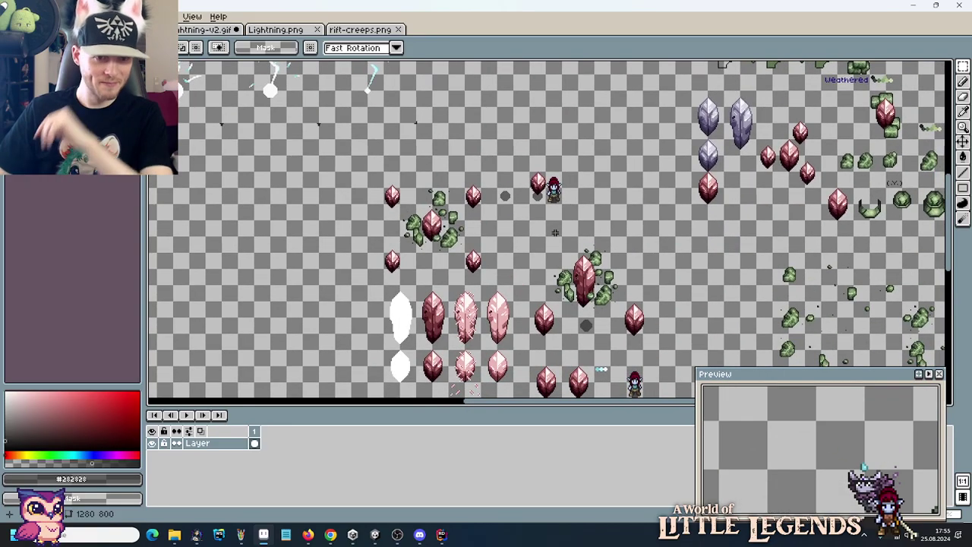
{"action": "left_click_drag", "start_coordinate": [573, 312], "coordinate": [600, 196]}
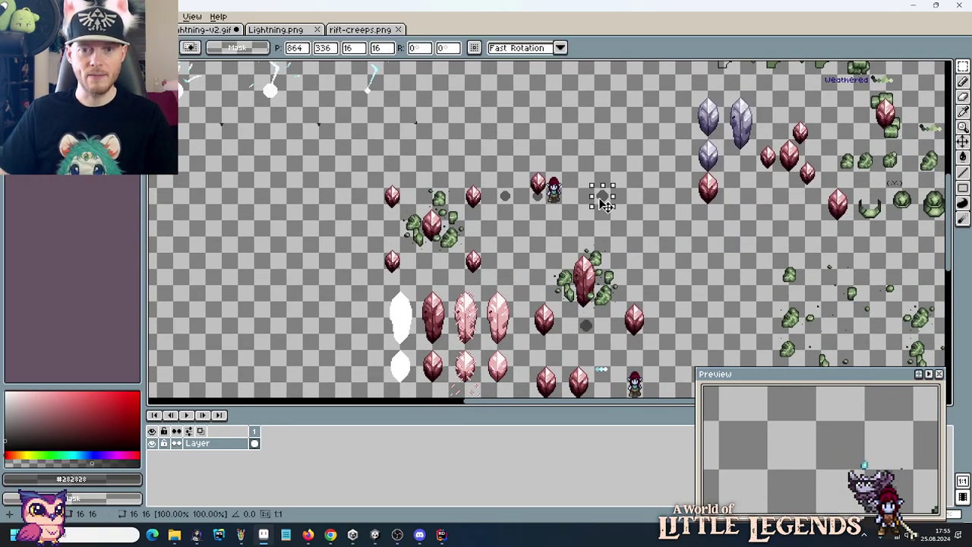
{"action": "left_click", "coordinate": [548, 237]}
Copy the medium 32 × 32 red crystal and place it at 896, 304, clear of the larger shadow.
{"action": "scroll", "coordinate": [551, 237], "scroll_direction": "up", "scroll_amount": 1}
{"action": "scroll", "coordinate": [584, 228], "scroll_direction": "up", "scroll_amount": 2}
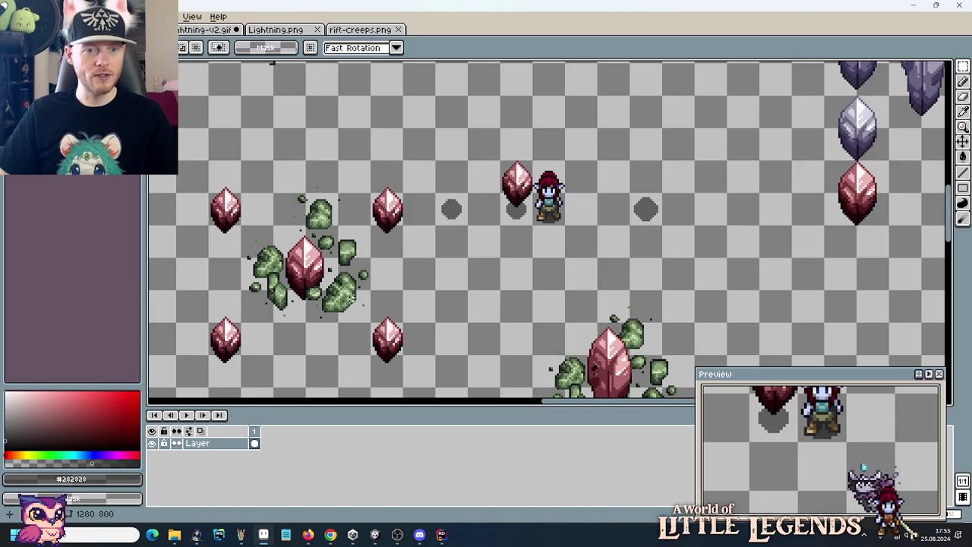
{"action": "scroll", "coordinate": [354, 300], "scroll_direction": "down", "scroll_amount": 1}
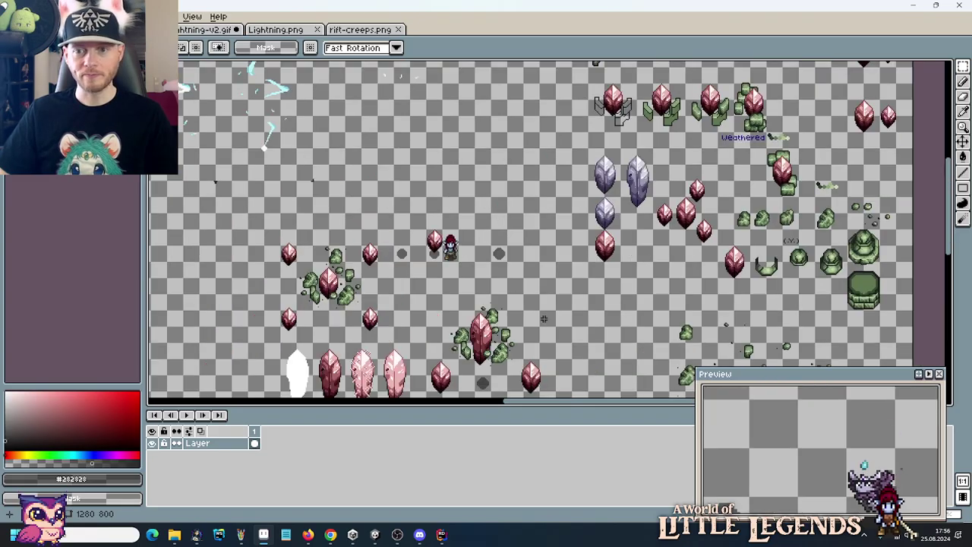
{"action": "scroll", "coordinate": [543, 319], "scroll_direction": "down", "scroll_amount": 4}
{"action": "left_click_drag", "start_coordinate": [463, 357], "coordinate": [428, 320]}
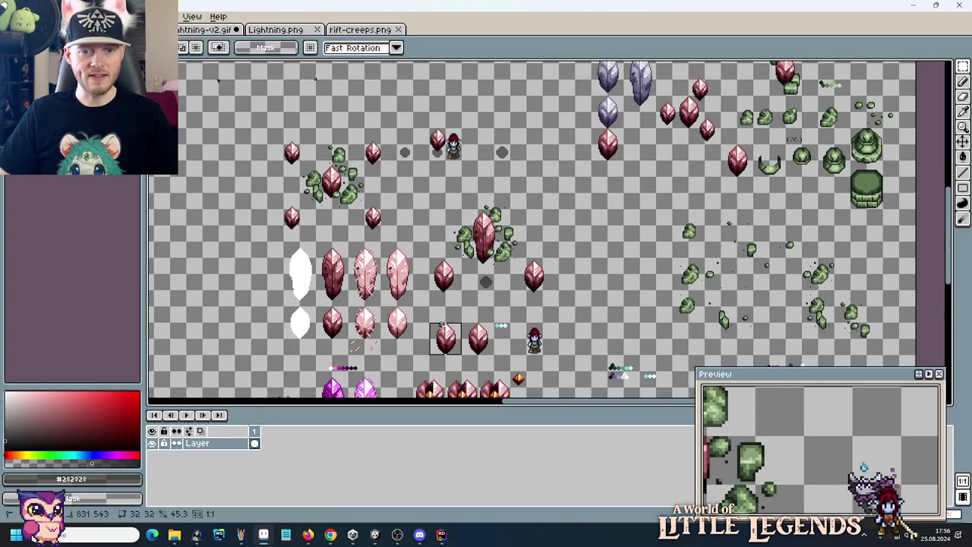
{"action": "key", "text": "ctrl+c"}
{"action": "key", "text": "ctrl+v"}
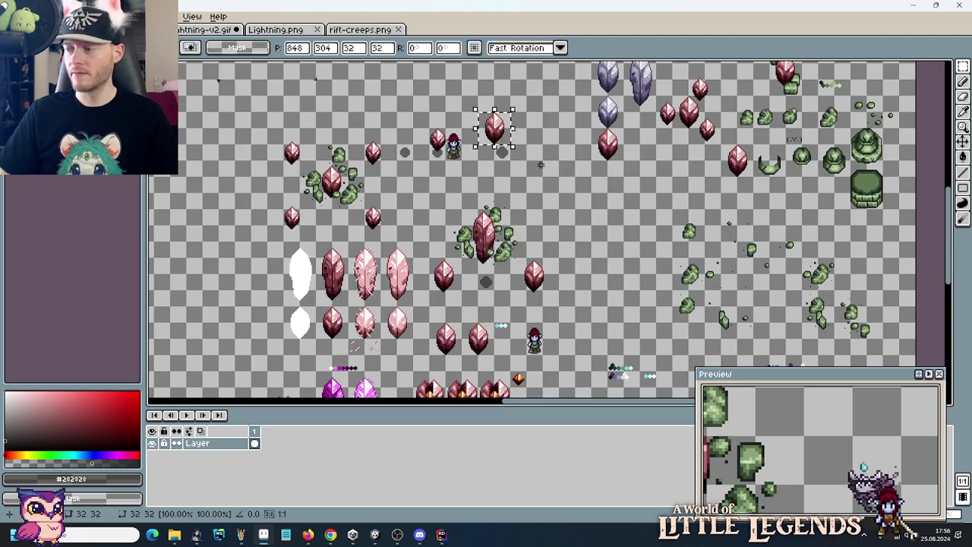
{"action": "scroll", "coordinate": [541, 163], "scroll_direction": "up", "scroll_amount": 3}
{"action": "left_click_drag", "start_coordinate": [543, 175], "coordinate": [558, 283]}
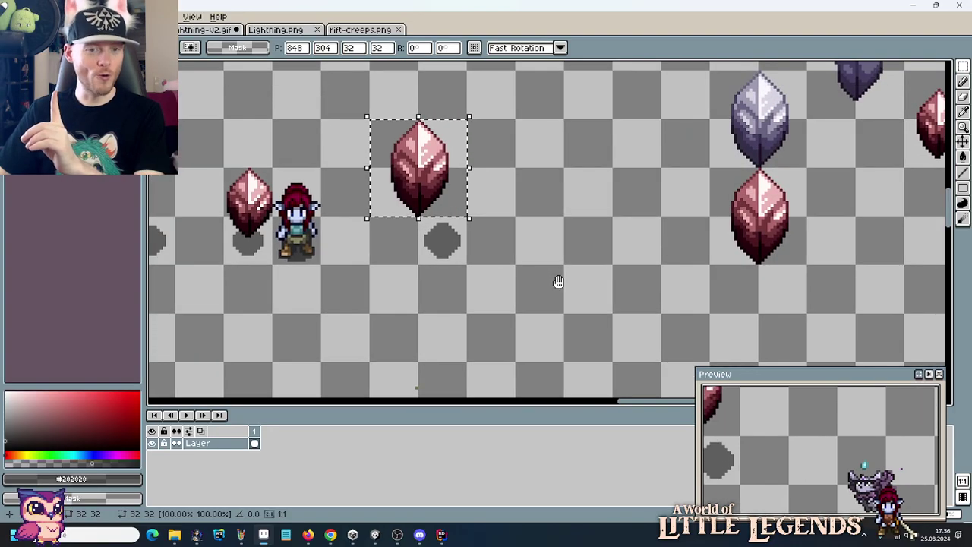
{"action": "left_click_drag", "start_coordinate": [460, 179], "coordinate": [592, 177]}
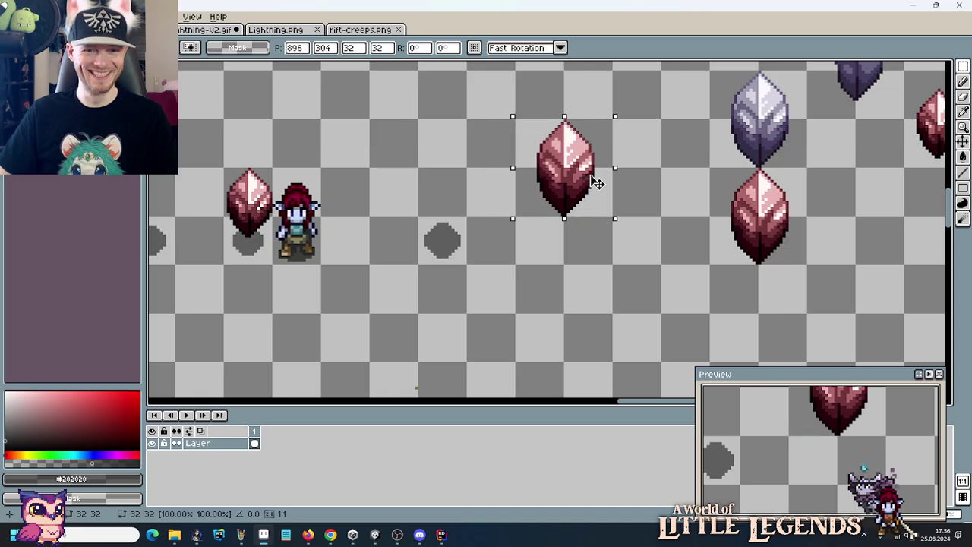
Move the larger shadow to 856, 328 and position the medium crystal above it at 848, 303.
{"action": "left_click", "coordinate": [445, 228]}
{"action": "left_click_drag", "start_coordinate": [445, 228], "coordinate": [425, 228]}
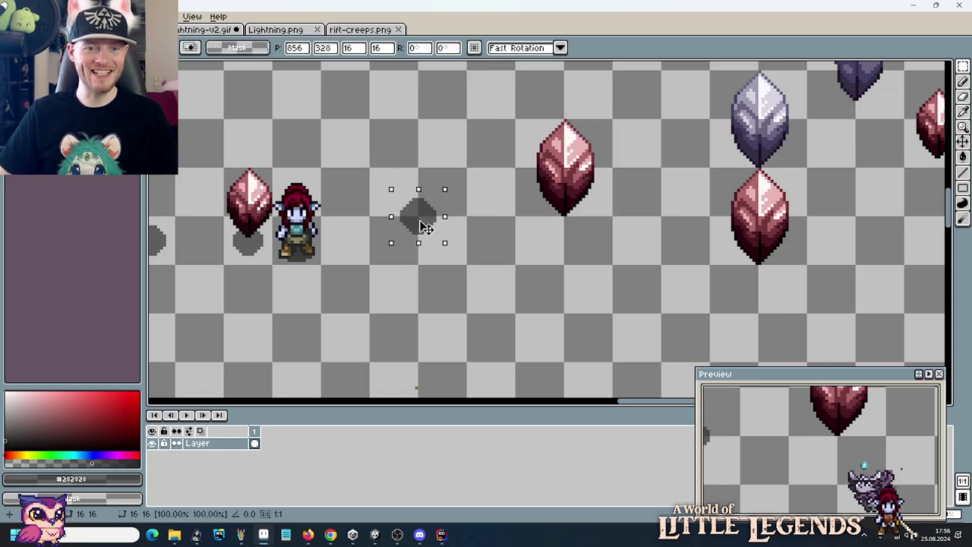
{"action": "left_click_drag", "start_coordinate": [514, 217], "coordinate": [614, 119]}
{"action": "mouse_move", "coordinate": [583, 170]}
{"action": "left_mouse_down"}
{"action": "mouse_move", "coordinate": [436, 157]}
{"action": "mouse_move", "coordinate": [440, 171]}
{"action": "mouse_move", "coordinate": [440, 156]}
{"action": "mouse_move", "coordinate": [440, 172]}
{"action": "mouse_move", "coordinate": [436, 163]}
{"action": "left_mouse_up"}
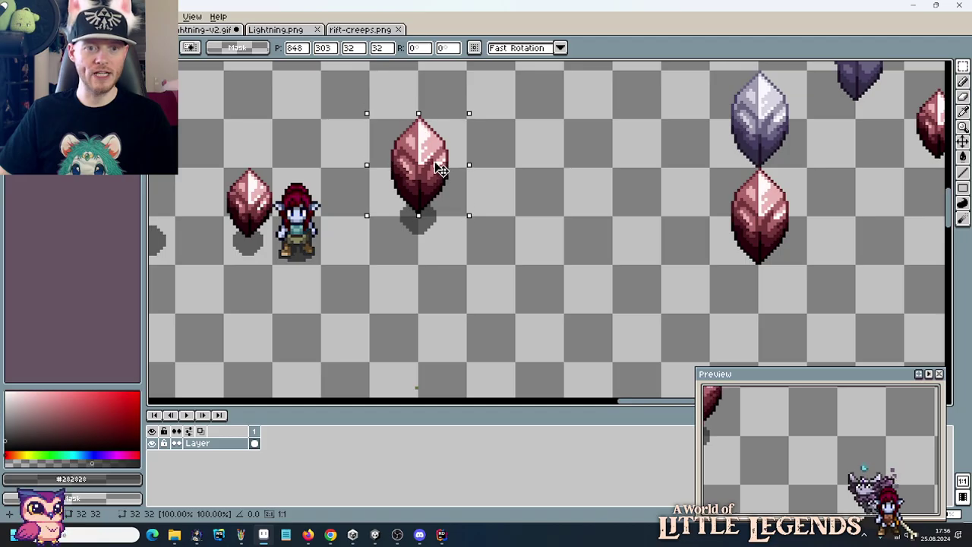
{"action": "left_click", "coordinate": [534, 202]}
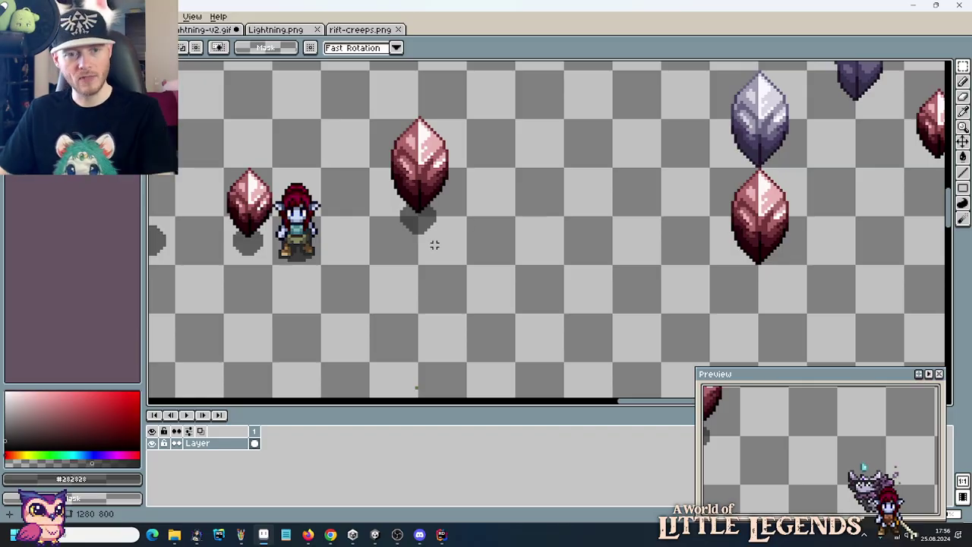
Try the medium crystal and its shadow together at 856, 296, and return them to their previous position.
{"action": "left_click_drag", "start_coordinate": [433, 243], "coordinate": [408, 116]}
{"action": "left_click_drag", "start_coordinate": [462, 232], "coordinate": [483, 249]}
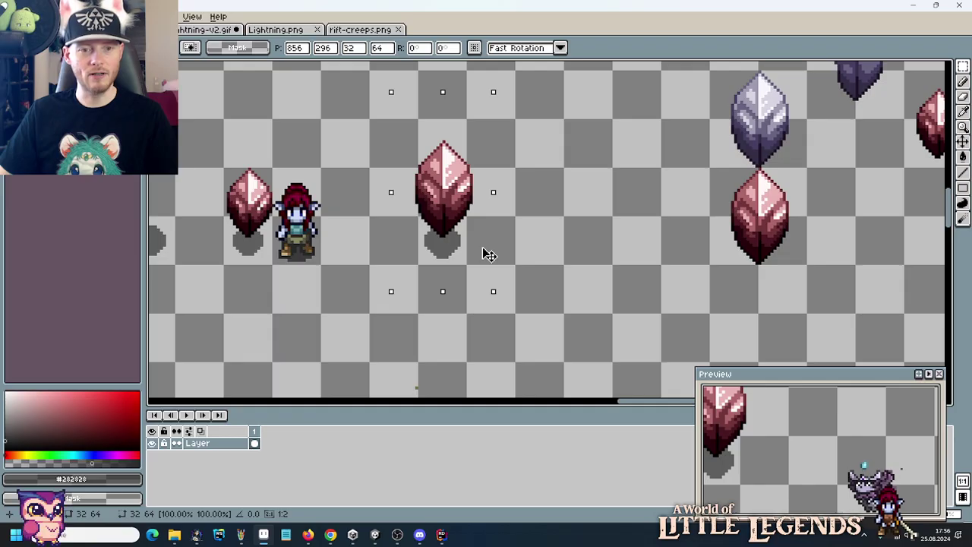
{"action": "left_click_drag", "start_coordinate": [488, 255], "coordinate": [460, 227]}
{"action": "left_click", "coordinate": [635, 248]}
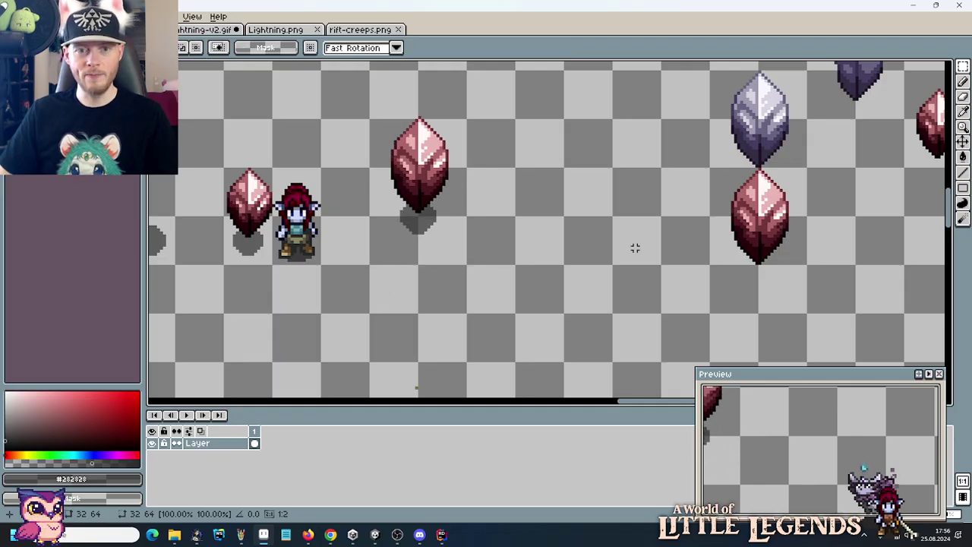
Place a 48 × 32 copy of the green rocks around the base of the floating medium crystal.
{"action": "scroll", "coordinate": [635, 247], "scroll_direction": "down", "scroll_amount": 5}
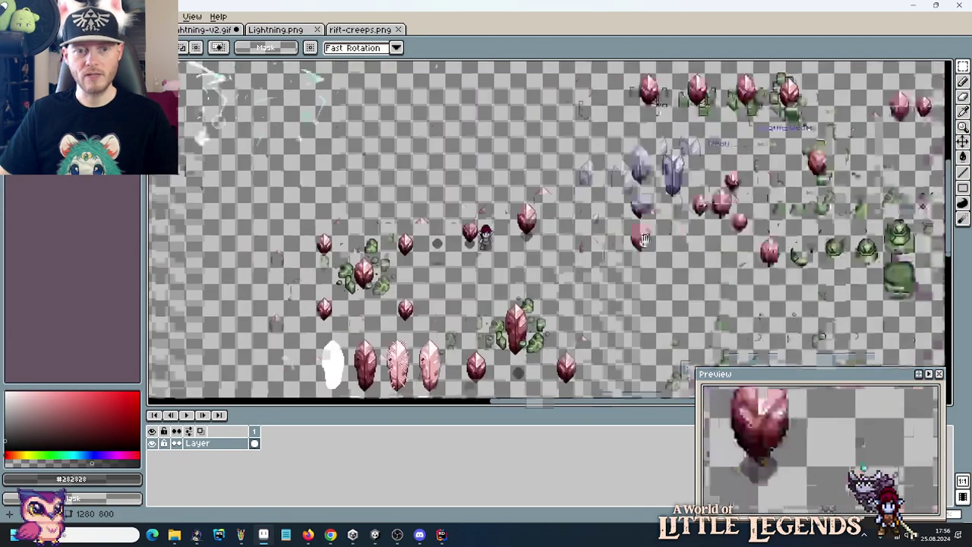
{"action": "left_click_drag", "start_coordinate": [642, 240], "coordinate": [756, 73]}
{"action": "left_click_drag", "start_coordinate": [819, 240], "coordinate": [629, 297]}
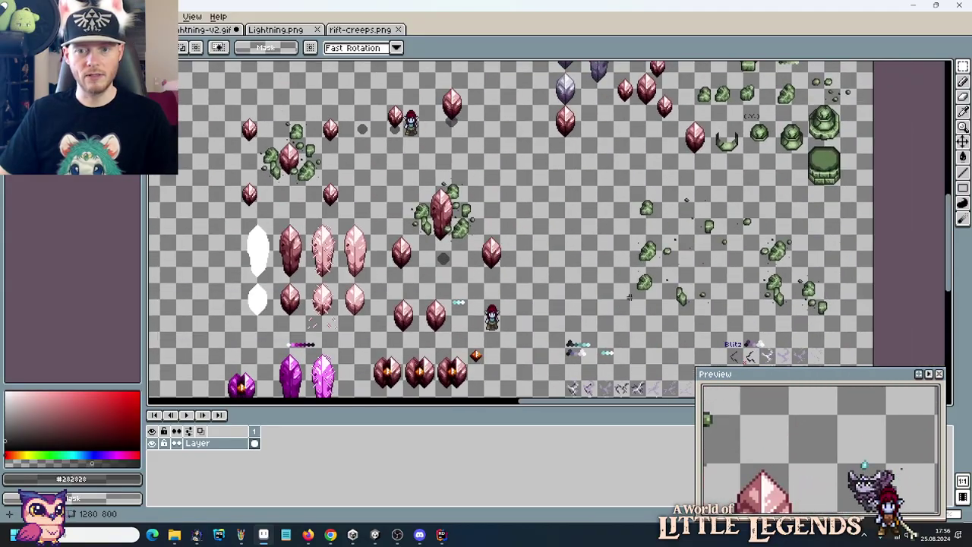
{"action": "scroll", "coordinate": [629, 297], "scroll_direction": "up", "scroll_amount": 2}
{"action": "left_click_drag", "start_coordinate": [689, 273], "coordinate": [591, 272]}
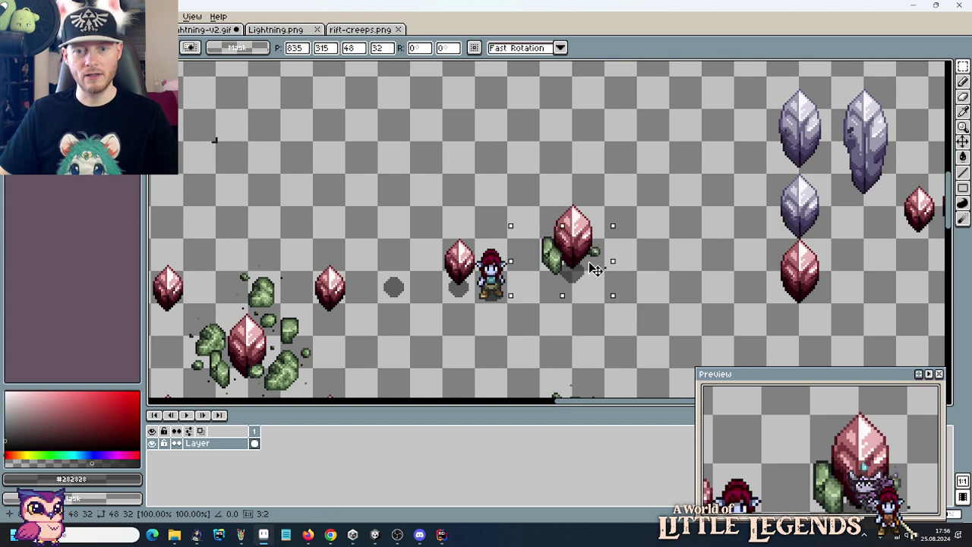
{"action": "left_click", "coordinate": [675, 317]}
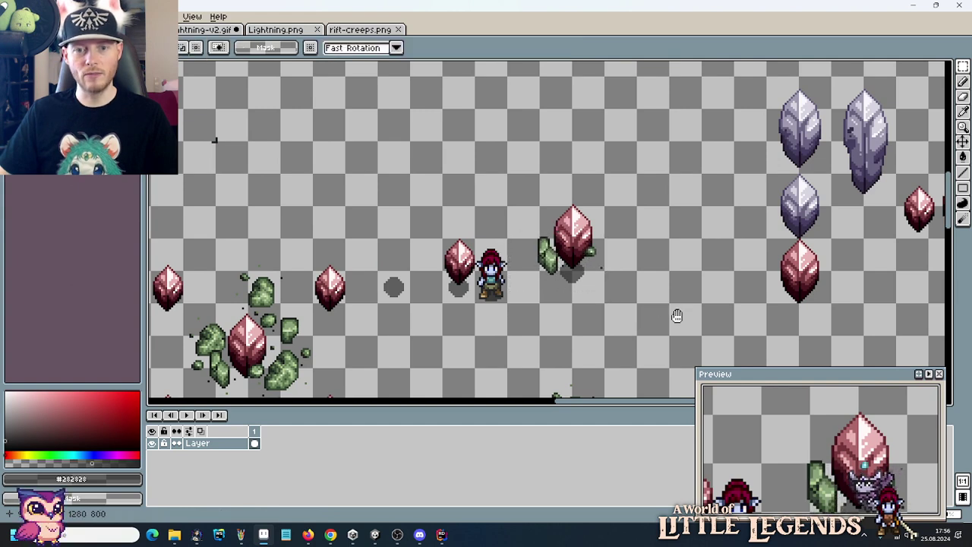
Copy a mid-sized green rock from the scattered rocks and place it at the upper right of the floating medium crystal.
{"action": "scroll", "coordinate": [545, 296], "scroll_direction": "down", "scroll_amount": 5}
{"action": "left_click_drag", "start_coordinate": [773, 308], "coordinate": [757, 394]}
{"action": "left_click_drag", "start_coordinate": [624, 237], "coordinate": [464, 187]}
{"action": "key", "text": "ctrl+d"}
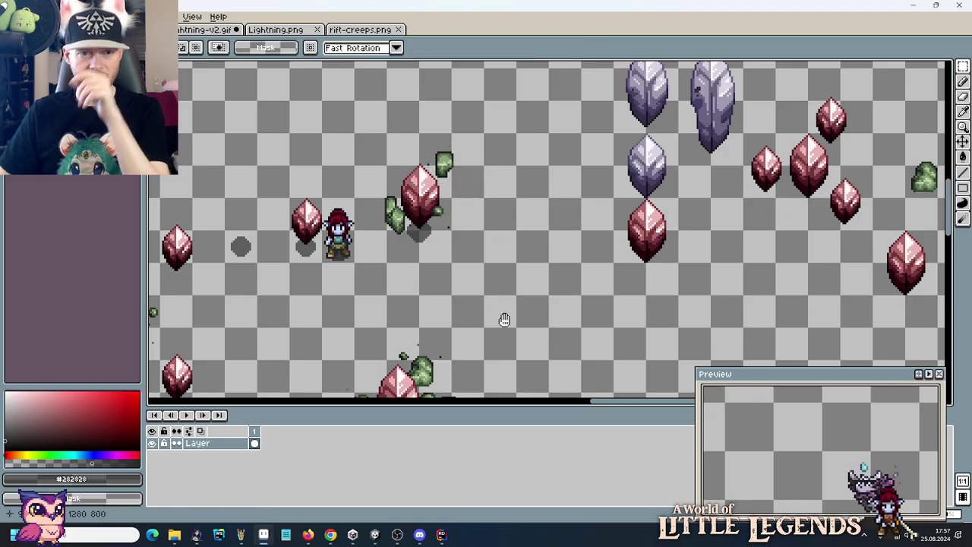
Copy the small green rock in a 20 × 26 area and place it at the upper left of the floating medium crystal.
{"action": "scroll", "coordinate": [501, 319], "scroll_direction": "up", "scroll_amount": 1}
{"action": "left_click_drag", "start_coordinate": [778, 224], "coordinate": [557, 184]}
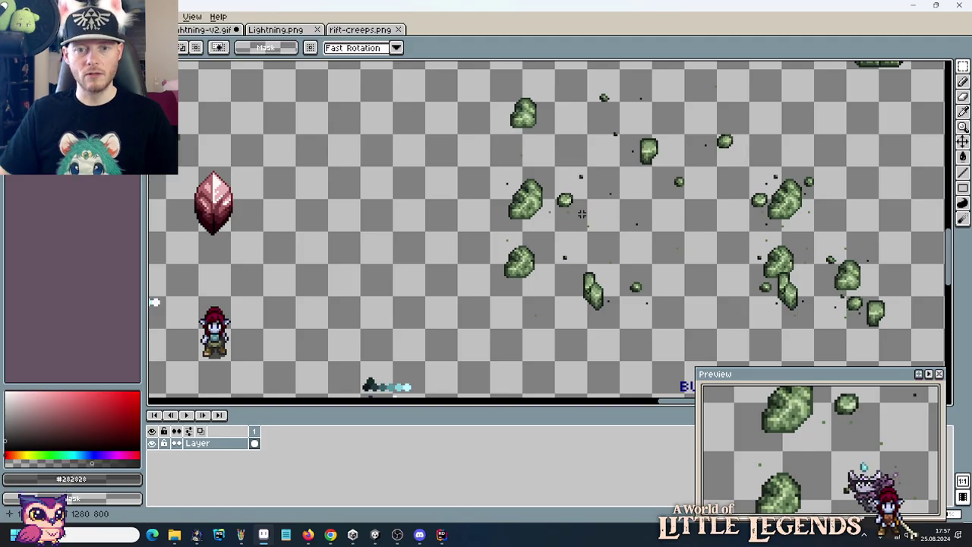
{"action": "left_click_drag", "start_coordinate": [555, 187], "coordinate": [589, 238]}
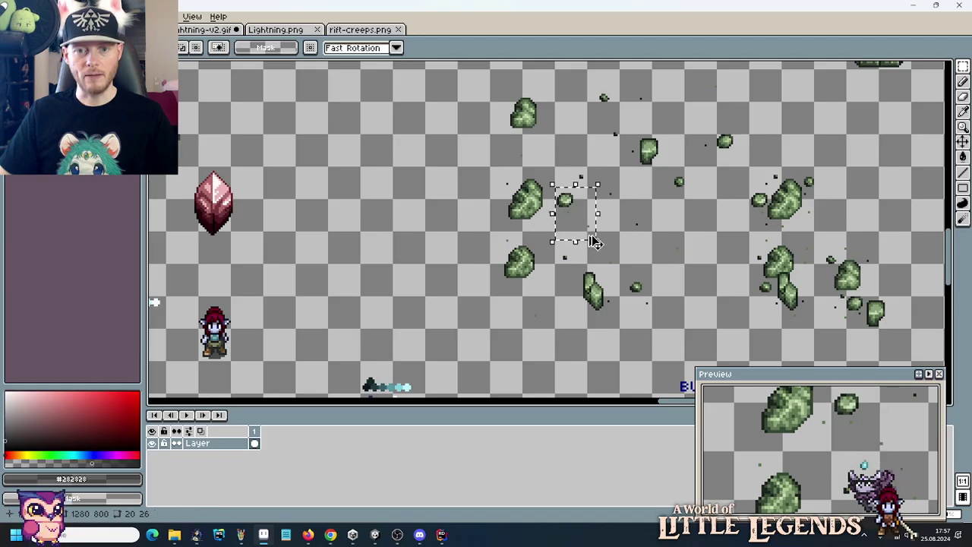
{"action": "scroll", "coordinate": [590, 238], "scroll_direction": "down", "scroll_amount": 3}
{"action": "scroll", "coordinate": [299, 191], "scroll_direction": "up", "scroll_amount": 3}
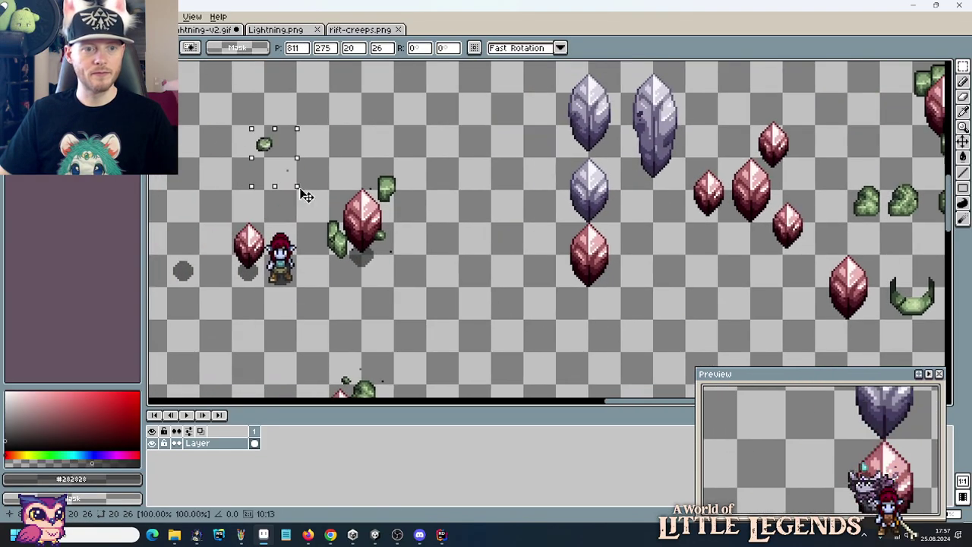
{"action": "left_click", "coordinate": [372, 232]}
{"action": "scroll", "coordinate": [456, 243], "scroll_direction": "down", "scroll_amount": 2}
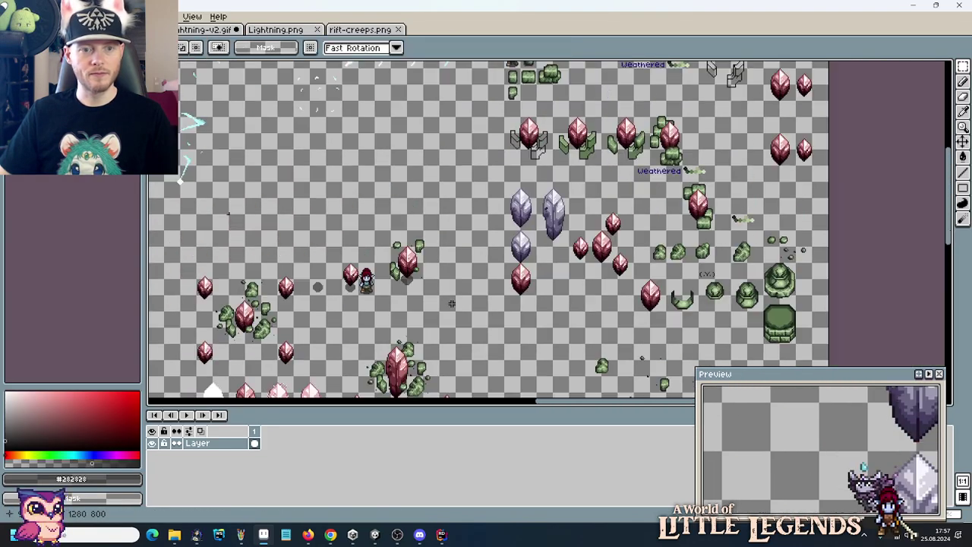
Examine the rock-orbited crystal's base with a 32 × 32 selection and compare the floating crystals with the character.
{"action": "scroll", "coordinate": [493, 224], "scroll_direction": "up", "scroll_amount": 2}
{"action": "left_click_drag", "start_coordinate": [435, 178], "coordinate": [504, 247]}
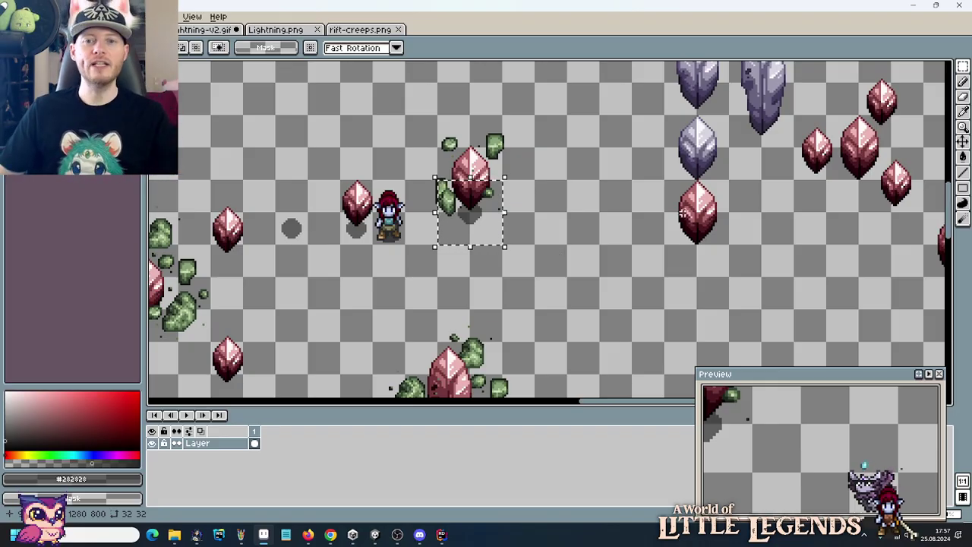
{"action": "scroll", "coordinate": [627, 225], "scroll_direction": "down", "scroll_amount": 2}
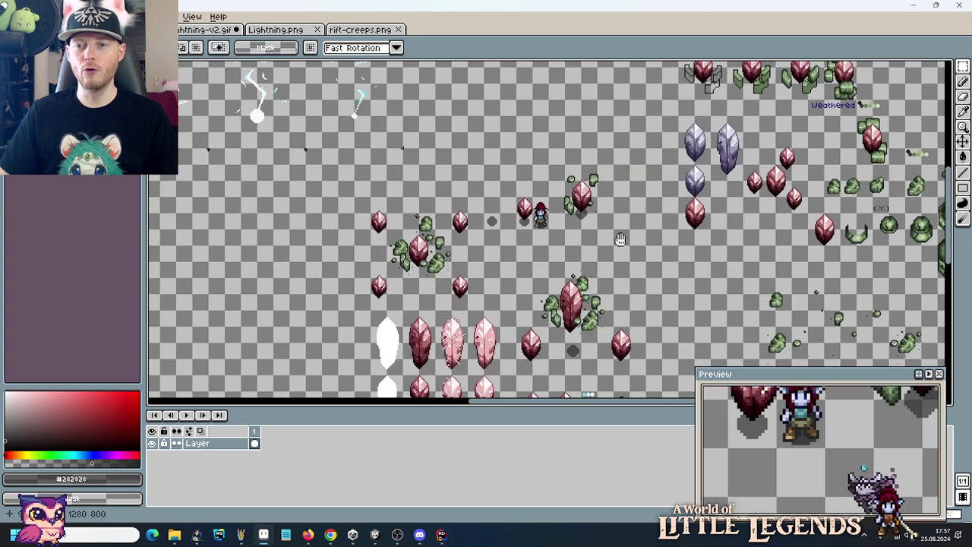
{"action": "scroll", "coordinate": [623, 237], "scroll_direction": "up", "scroll_amount": 1}
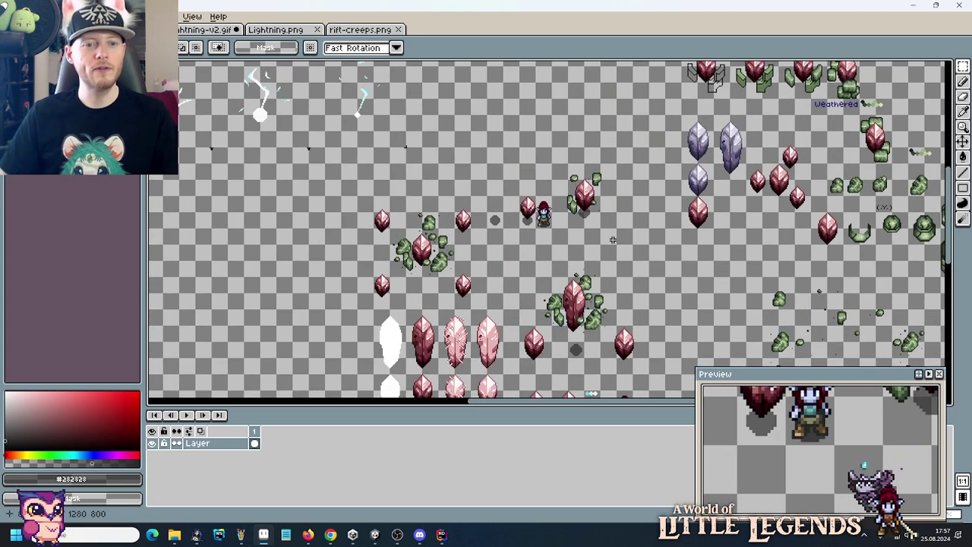
{"action": "scroll", "coordinate": [612, 239], "scroll_direction": "up", "scroll_amount": 2}
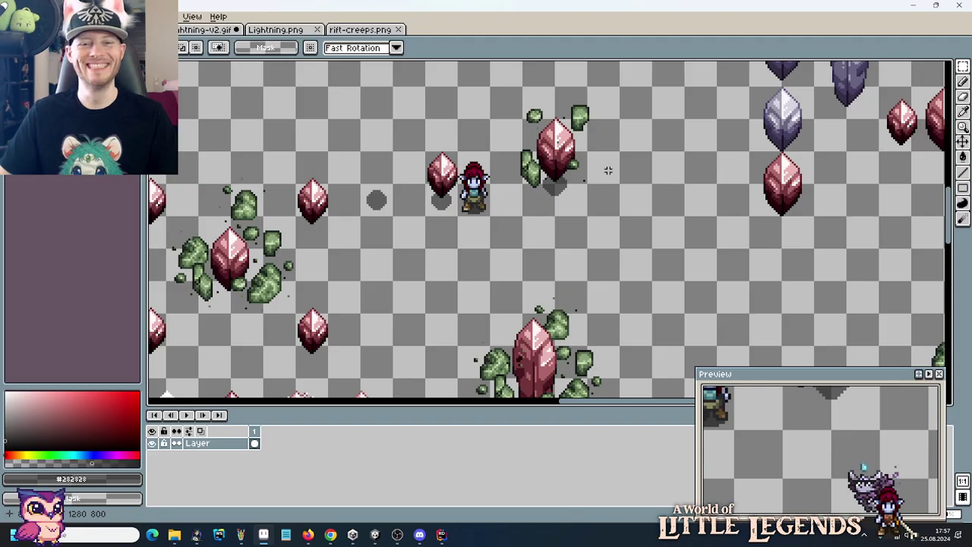
{"action": "left_click_drag", "start_coordinate": [608, 170], "coordinate": [608, 212]}
{"action": "scroll", "coordinate": [609, 212], "scroll_direction": "up", "scroll_amount": 1}
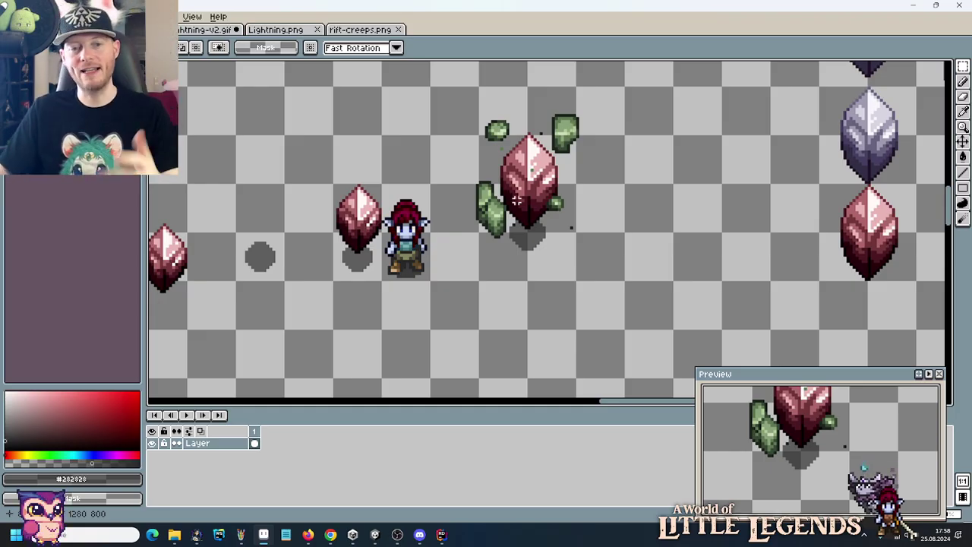
Copy the larger 16 × 16 shadow to 896, 336 and place a 32 × 32 medium crystal copy above it at 888, 310.
{"action": "scroll", "coordinate": [571, 274], "scroll_direction": "down", "scroll_amount": 2}
{"action": "left_click_drag", "start_coordinate": [570, 275], "coordinate": [577, 174]}
{"action": "scroll", "coordinate": [583, 318], "scroll_direction": "up", "scroll_amount": 2}
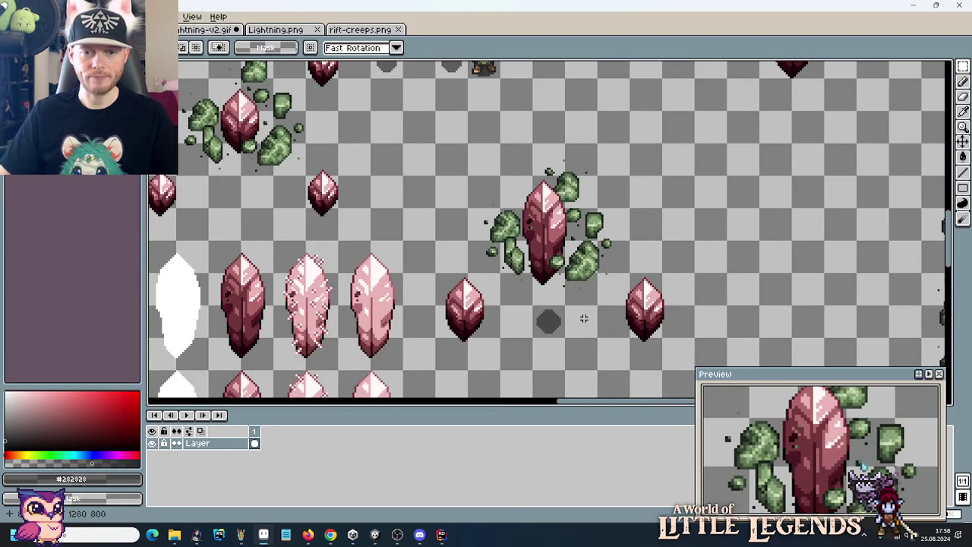
{"action": "left_click_drag", "start_coordinate": [548, 319], "coordinate": [646, 236]}
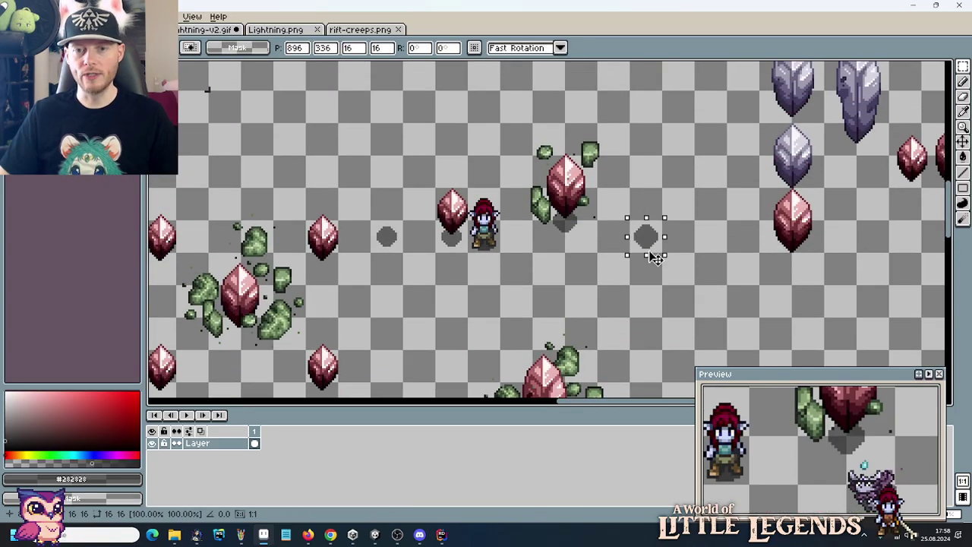
{"action": "left_click_drag", "start_coordinate": [640, 342], "coordinate": [599, 177]}
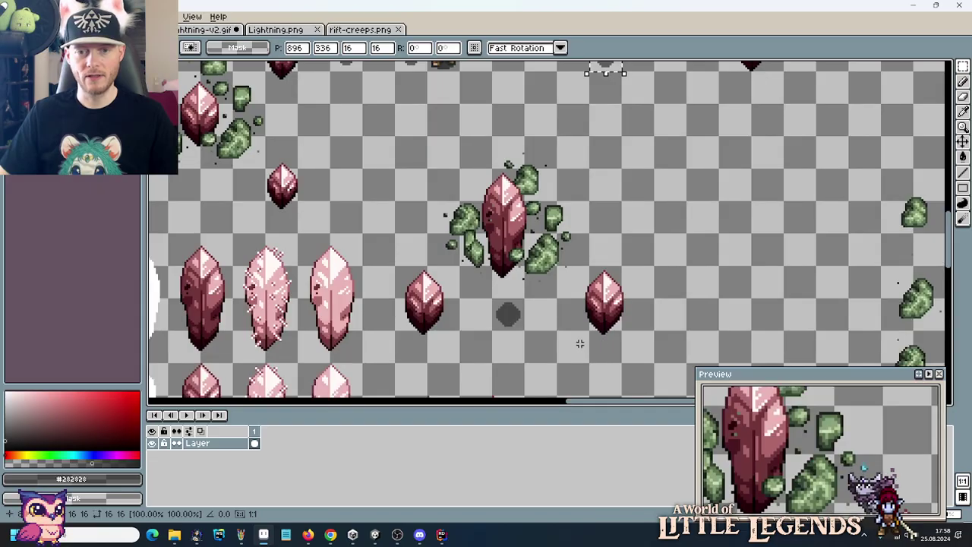
{"action": "mouse_move", "coordinate": [579, 343]}
{"action": "left_mouse_down"}
{"action": "mouse_move", "coordinate": [540, 222]}
{"action": "mouse_move", "coordinate": [463, 169]}
{"action": "mouse_move", "coordinate": [525, 68]}
{"action": "mouse_move", "coordinate": [675, 92]}
{"action": "left_mouse_up"}
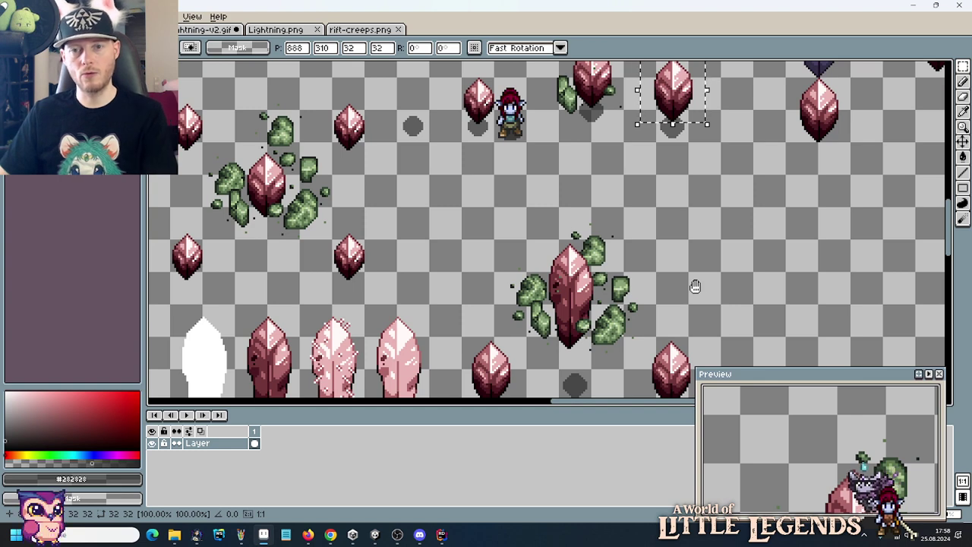
{"action": "left_click_drag", "start_coordinate": [695, 286], "coordinate": [624, 35]}
{"action": "key", "text": "m"}
{"action": "left_click_drag", "start_coordinate": [555, 404], "coordinate": [486, 302]}
{"action": "left_click_drag", "start_coordinate": [602, 354], "coordinate": [639, 316]}
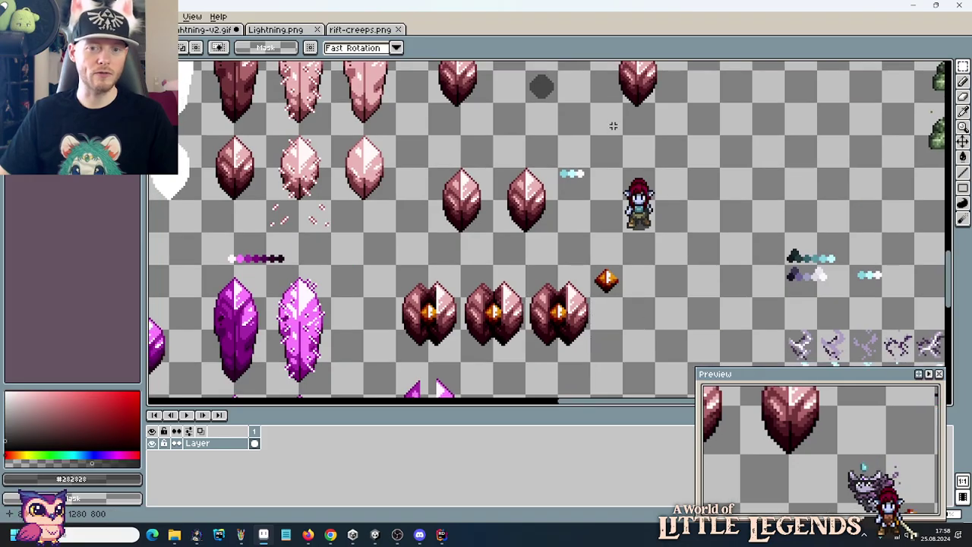
Check the footprints beside the character with temporary selections: a 16 × 96 column, the 16 × 32 small crystal, and the rock-orbited crystal.
{"action": "scroll", "coordinate": [621, 175], "scroll_direction": "up", "scroll_amount": 10}
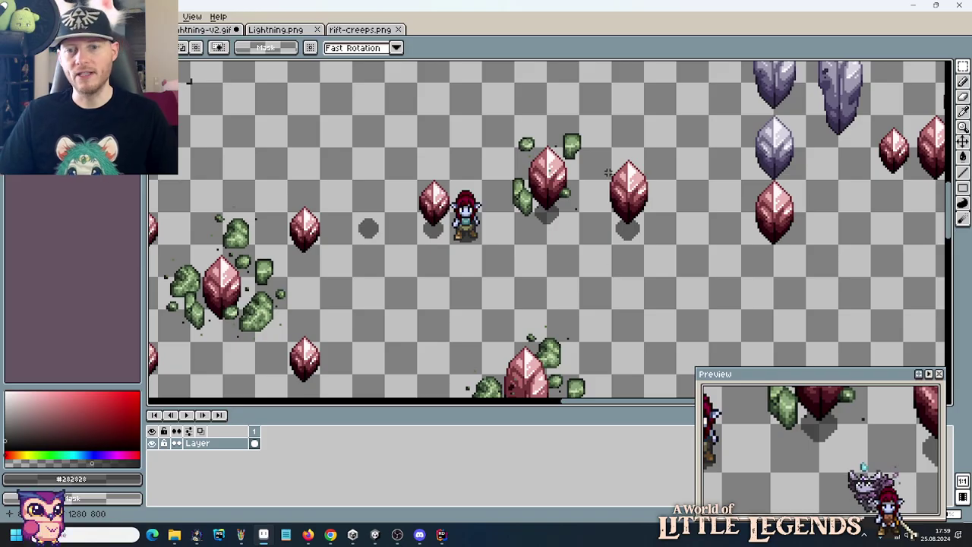
{"action": "left_click_drag", "start_coordinate": [666, 277], "coordinate": [653, 84]}
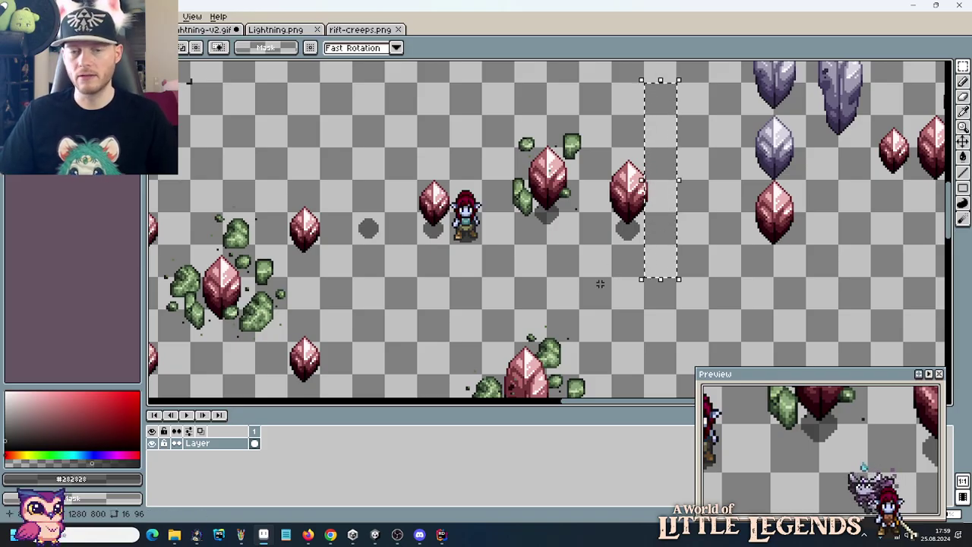
{"action": "key", "text": "ctrl+d"}
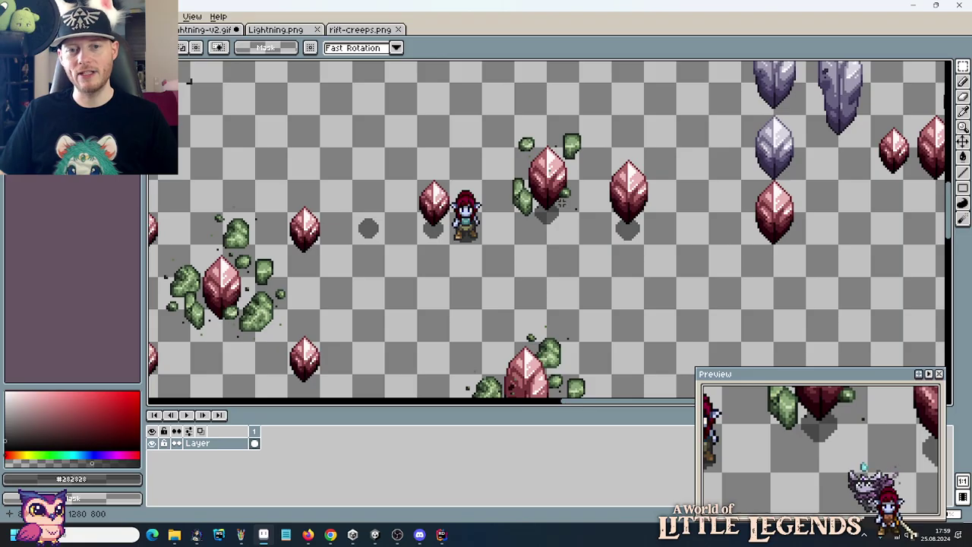
{"action": "left_click_drag", "start_coordinate": [418, 242], "coordinate": [448, 180]}
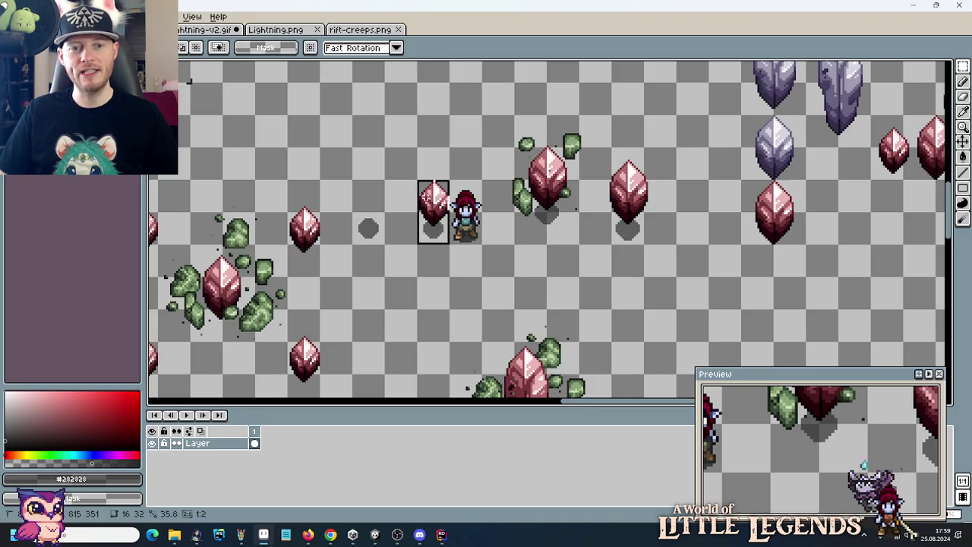
{"action": "left_click", "coordinate": [521, 238]}
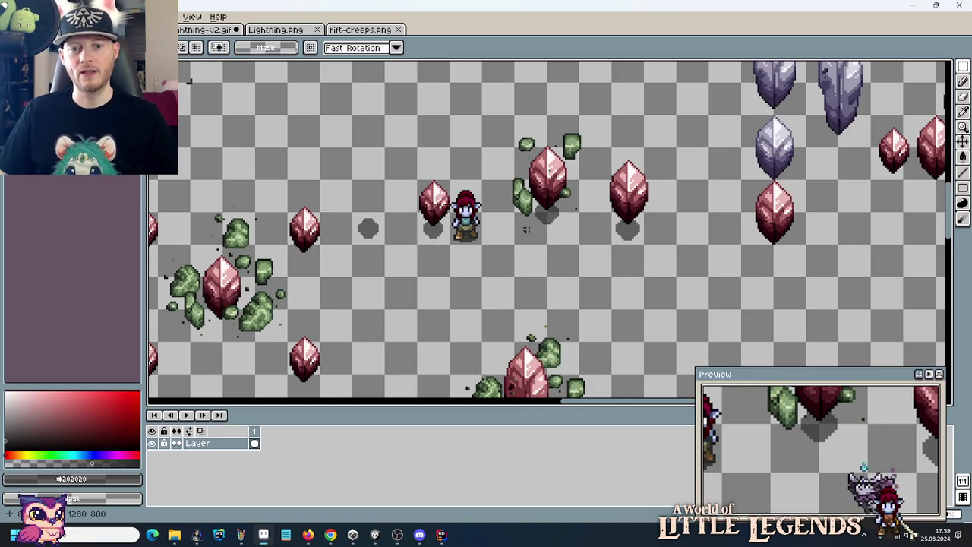
{"action": "left_click_drag", "start_coordinate": [580, 245], "coordinate": [514, 114]}
{"action": "left_click", "coordinate": [612, 171]}
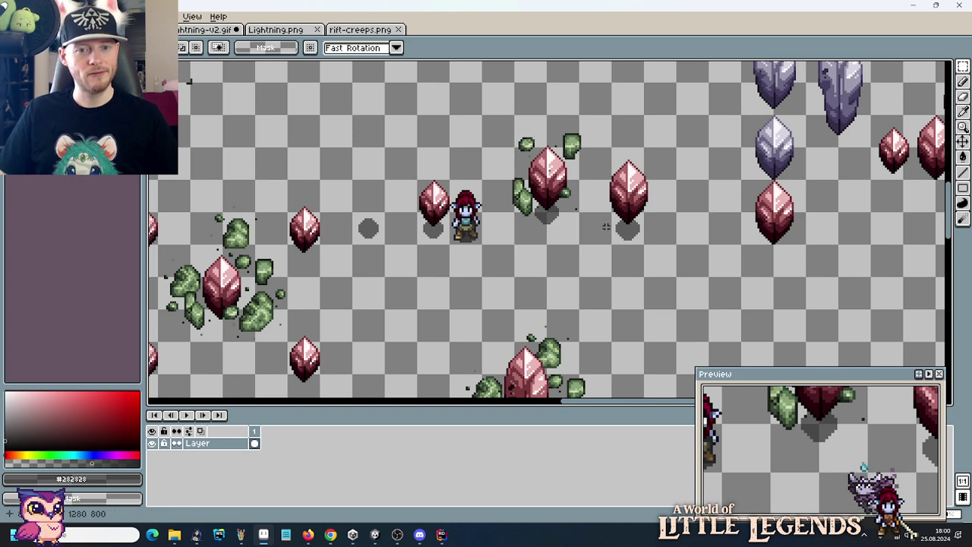
Copy a 32 × 32 medium red crystal to 792, 269, above the small floating crystal beside the character.
{"action": "scroll", "coordinate": [606, 227], "scroll_direction": "down", "scroll_amount": 2}
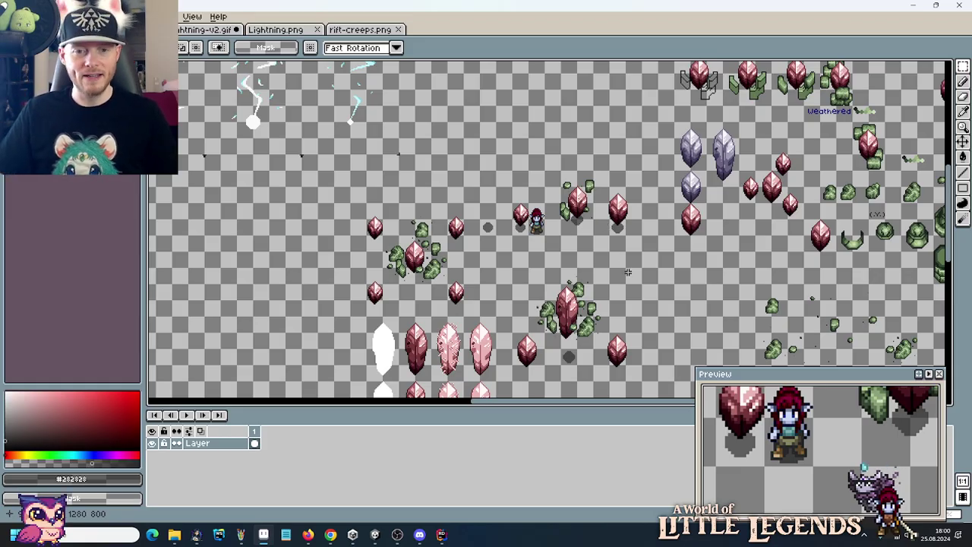
{"action": "scroll", "coordinate": [628, 268], "scroll_direction": "down", "scroll_amount": 3}
{"action": "scroll", "coordinate": [637, 298], "scroll_direction": "up", "scroll_amount": 2}
{"action": "scroll", "coordinate": [613, 310], "scroll_direction": "up", "scroll_amount": 1}
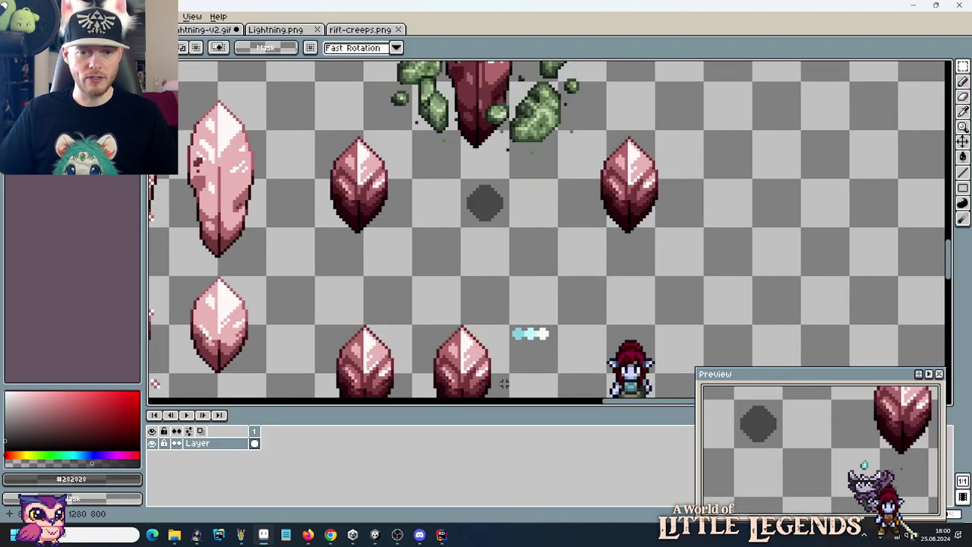
{"action": "left_click_drag", "start_coordinate": [412, 325], "coordinate": [509, 398]}
{"action": "left_click_drag", "start_coordinate": [455, 364], "coordinate": [427, 262]}
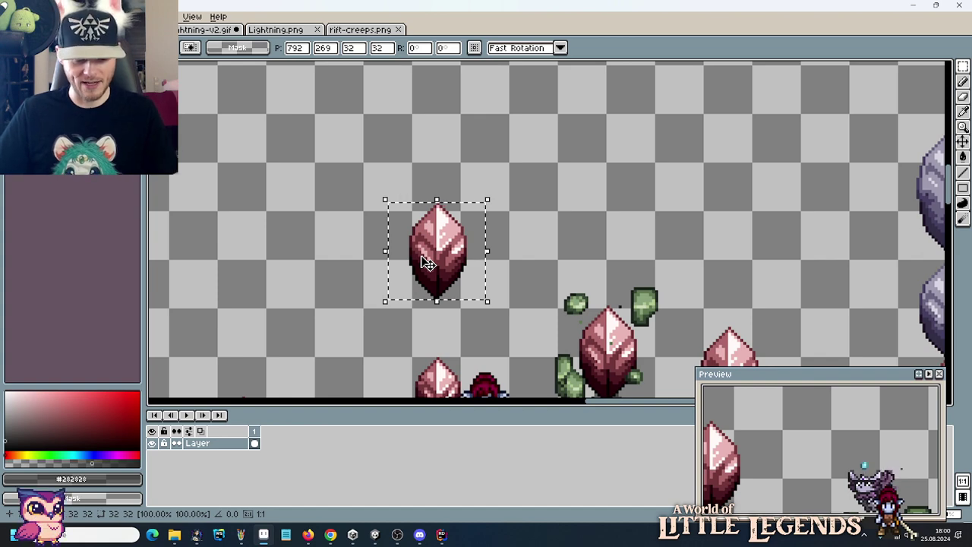
{"action": "left_click", "coordinate": [512, 290]}
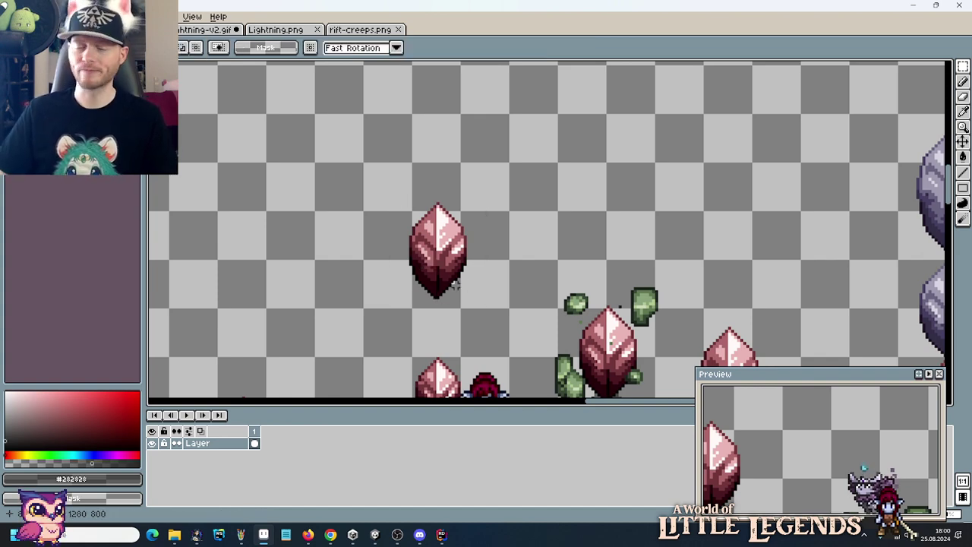
Sample the near-black outline colour #060000 from the new crystal copy and activate the Pencil tool.
{"action": "scroll", "coordinate": [455, 285], "scroll_direction": "up", "scroll_amount": 3}
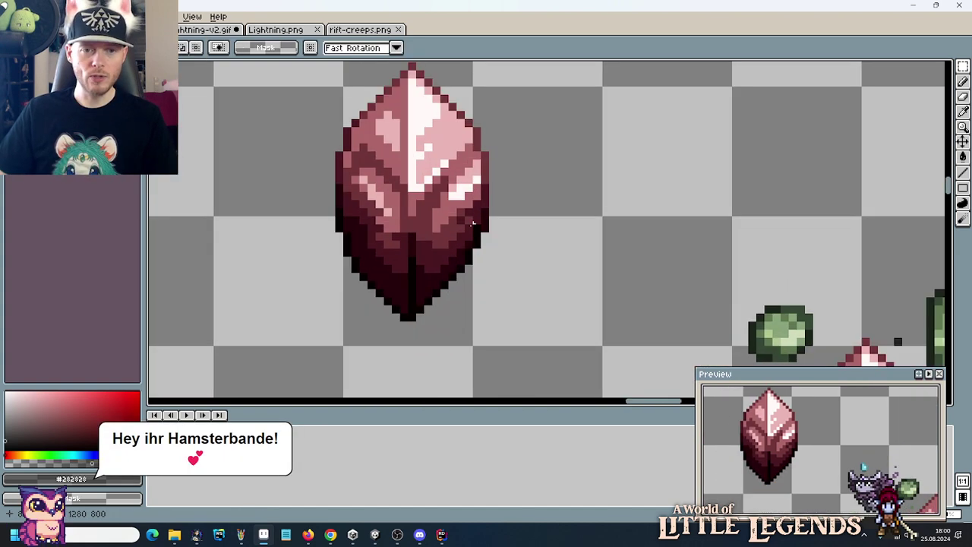
{"action": "key", "text": "i"}
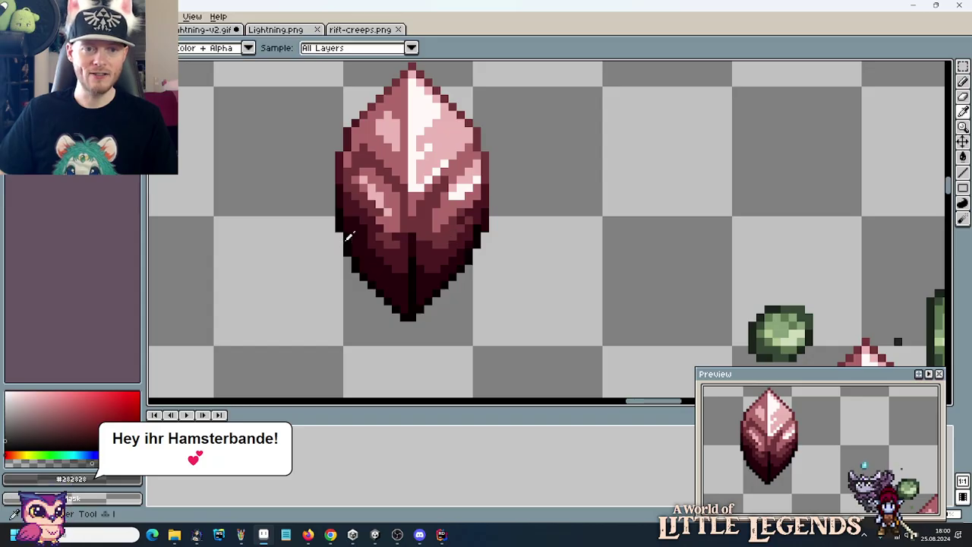
{"action": "left_click", "coordinate": [342, 232]}
{"action": "key", "text": "b"}
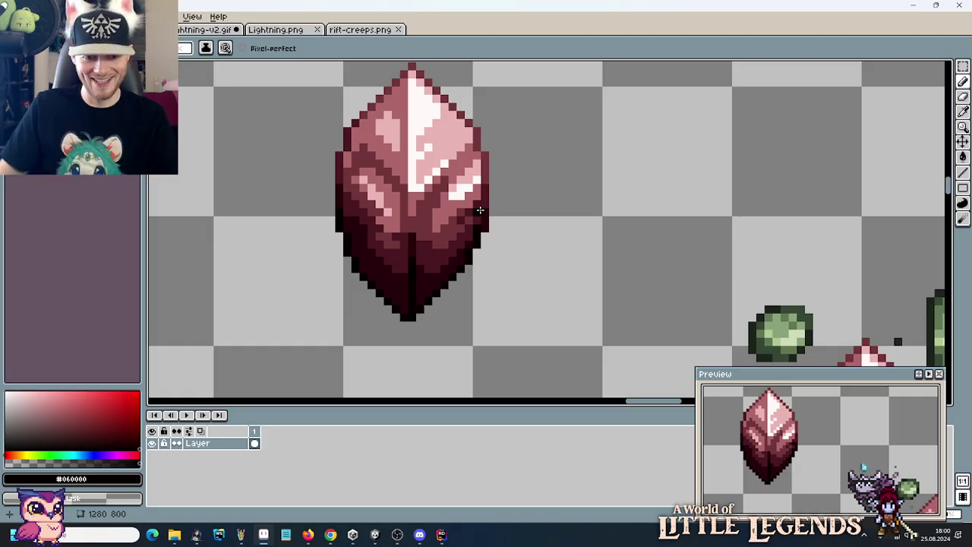
Select a 48 × 48 area around the crystal copy above the small crystal and delete it.
{"action": "key", "text": "m"}
{"action": "scroll", "coordinate": [478, 211], "scroll_direction": "down", "scroll_amount": 2}
{"action": "scroll", "coordinate": [504, 252], "scroll_direction": "down", "scroll_amount": 1}
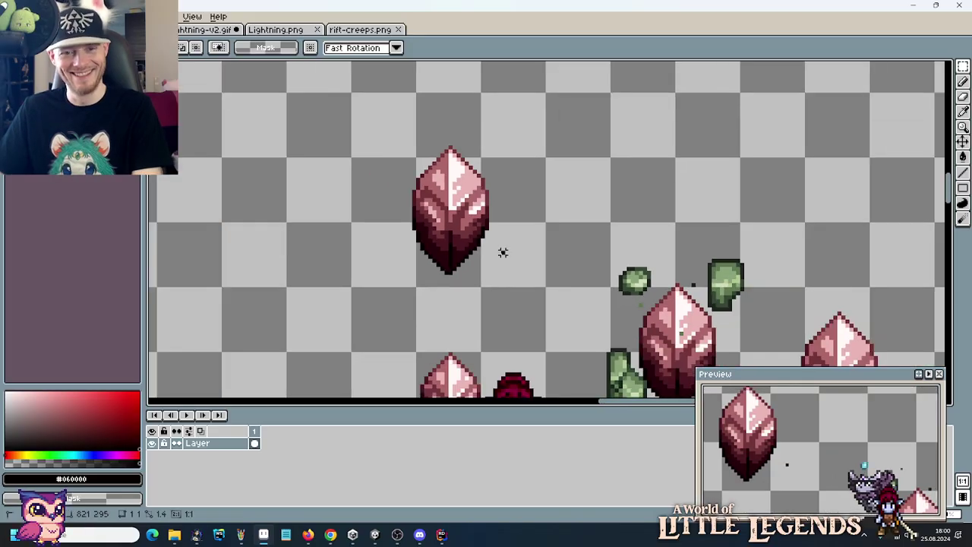
{"action": "left_click_drag", "start_coordinate": [503, 257], "coordinate": [413, 131]}
{"action": "left_click_drag", "start_coordinate": [536, 278], "coordinate": [399, 148]}
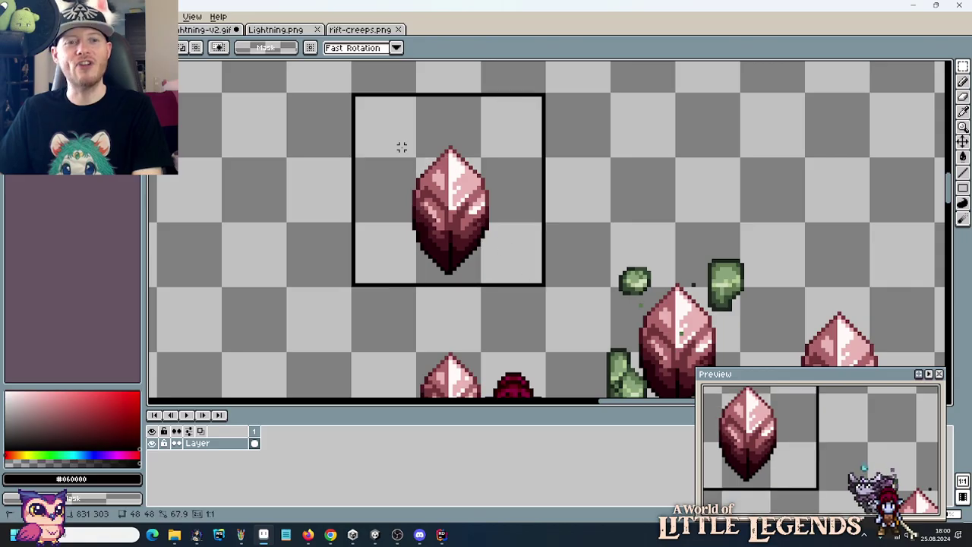
{"action": "key", "text": "Delete"}
Check the footprint of the rockless medium crystal and its shadow with a 48 × 48 selection, and clear the selection.
{"action": "scroll", "coordinate": [437, 284], "scroll_direction": "down", "scroll_amount": 2}
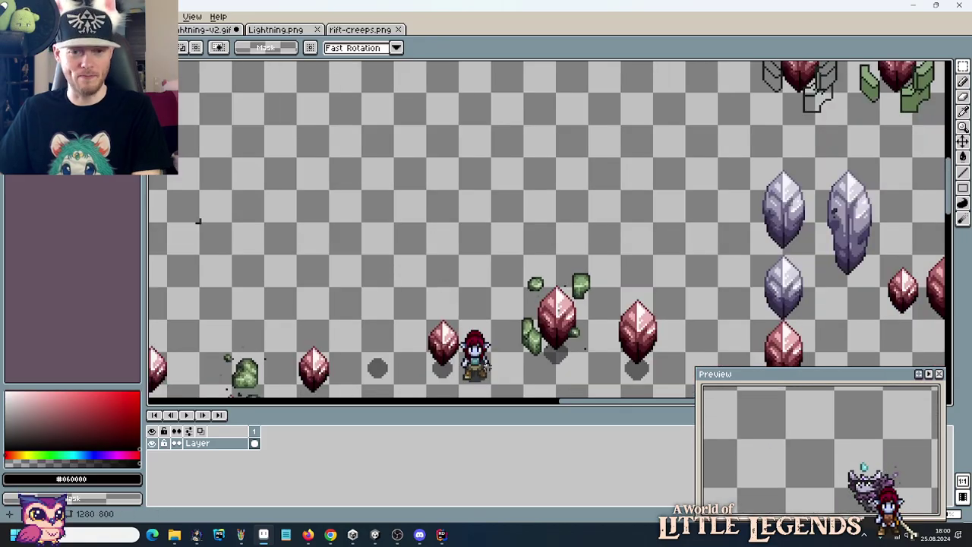
{"action": "left_click_drag", "start_coordinate": [198, 222], "coordinate": [205, 107]}
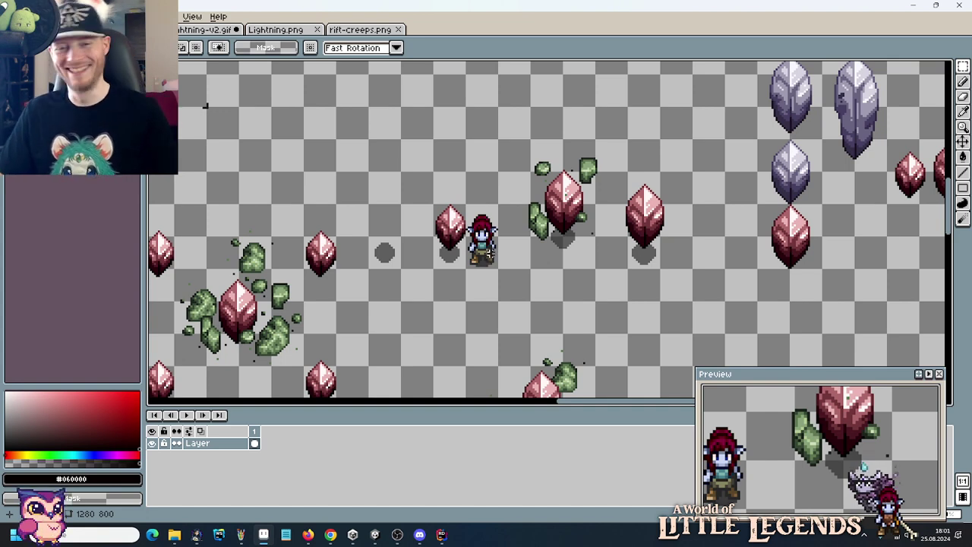
{"action": "mouse_move", "coordinate": [595, 172]}
{"action": "left_mouse_down"}
{"action": "mouse_move", "coordinate": [693, 271]}
{"action": "mouse_move", "coordinate": [595, 172]}
{"action": "left_mouse_up"}
{"action": "left_click", "coordinate": [720, 302]}
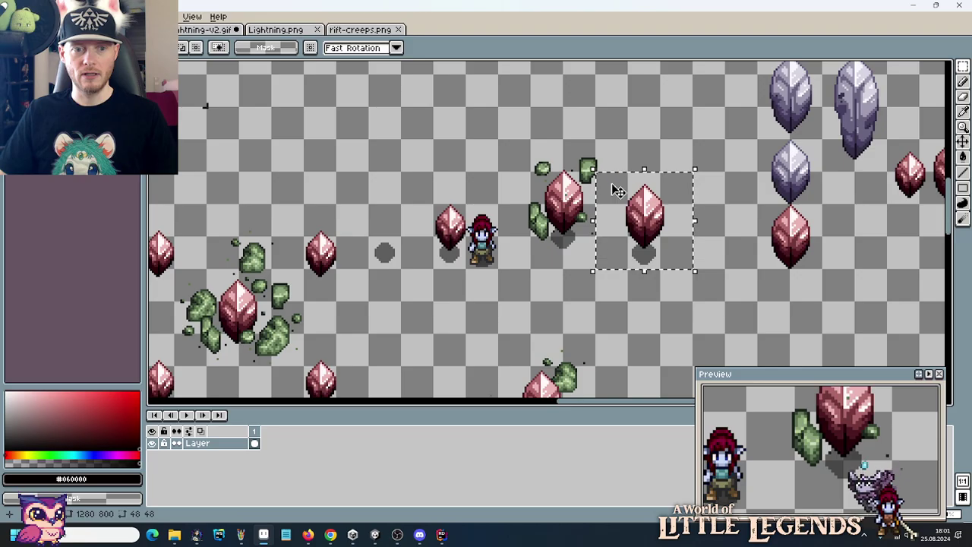
{"action": "left_click", "coordinate": [634, 182]}
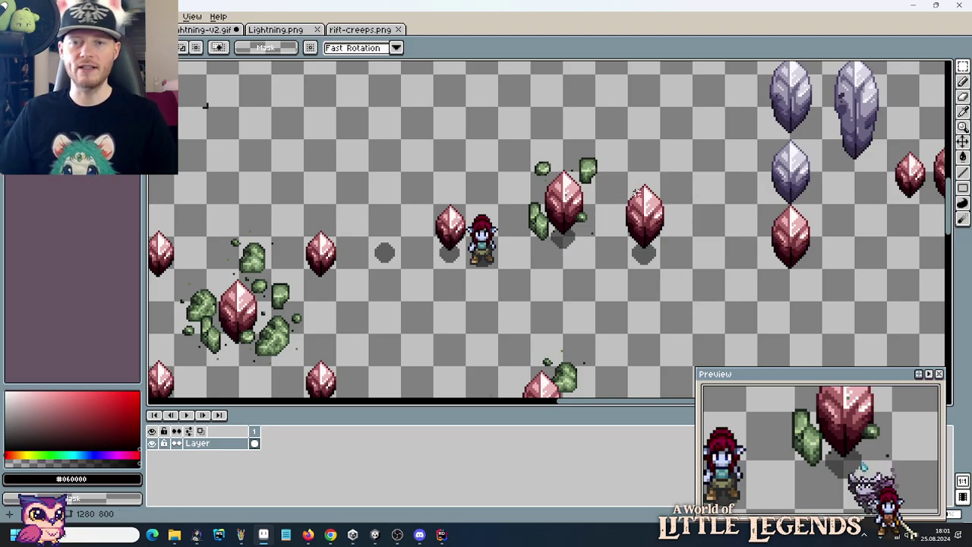
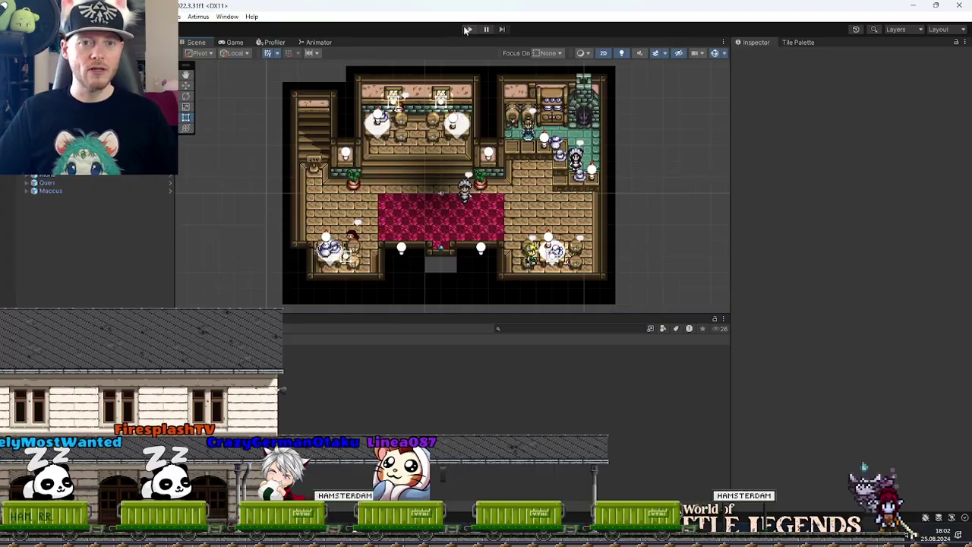
Run the game in the Unity editor and continue the Mana Collectors saved game.
{"action": "left_click", "coordinate": [467, 29]}
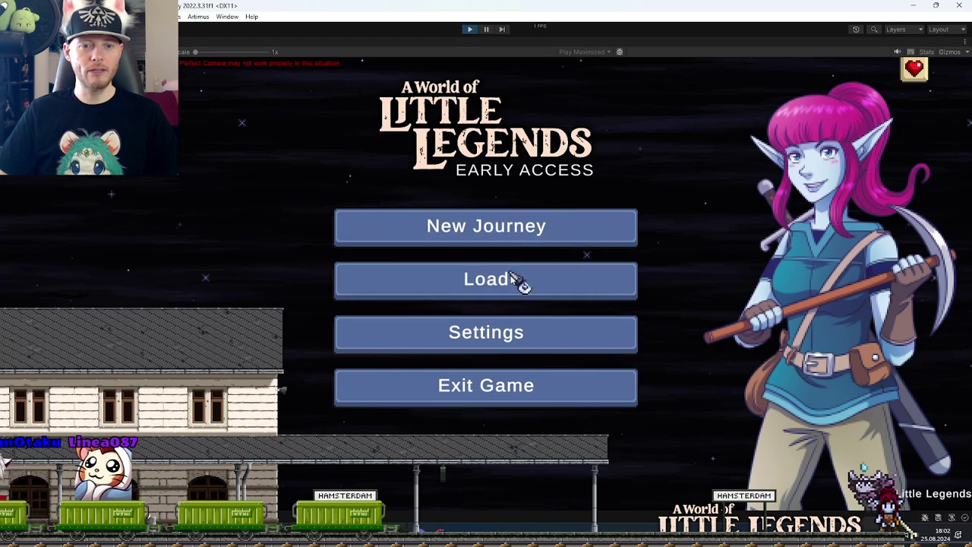
{"action": "left_click", "coordinate": [521, 282]}
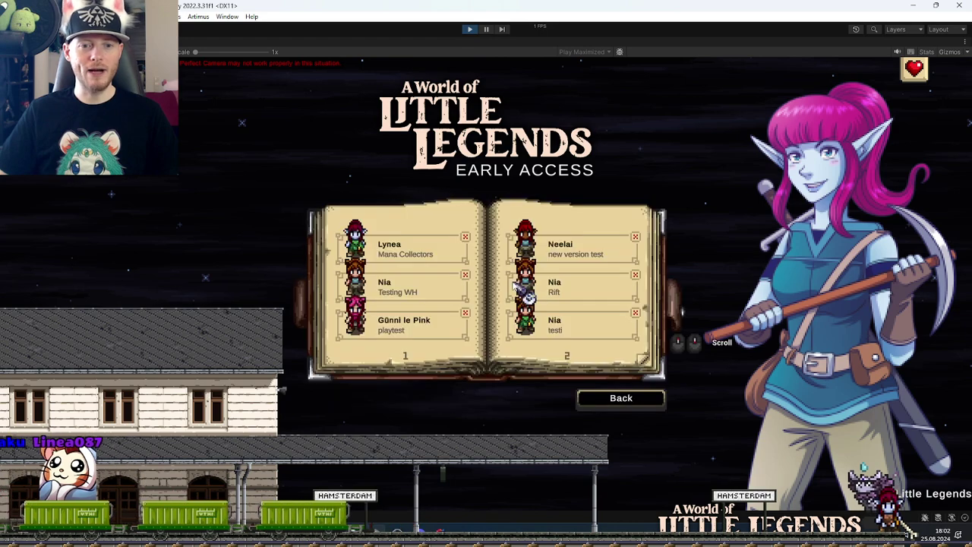
{"action": "left_click", "coordinate": [414, 241]}
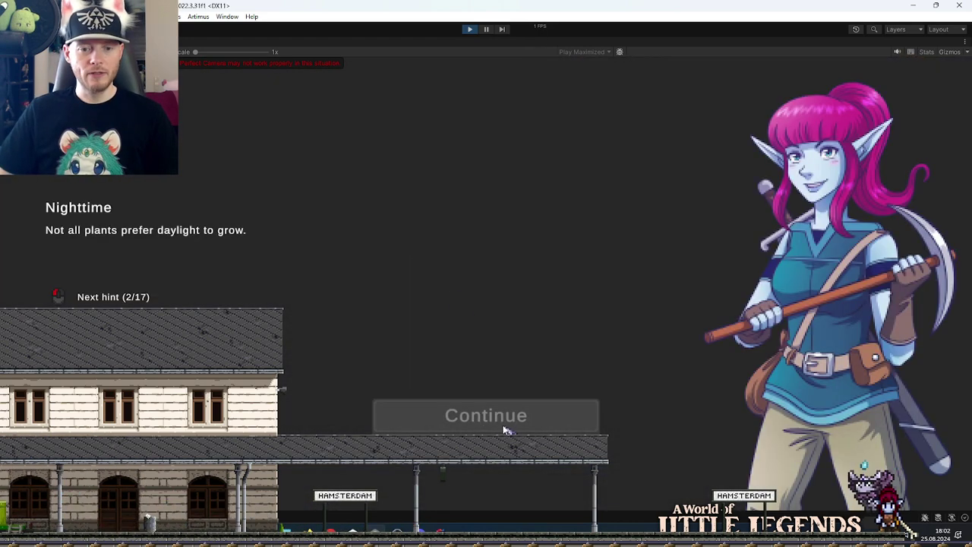
{"action": "left_click", "coordinate": [504, 430]}
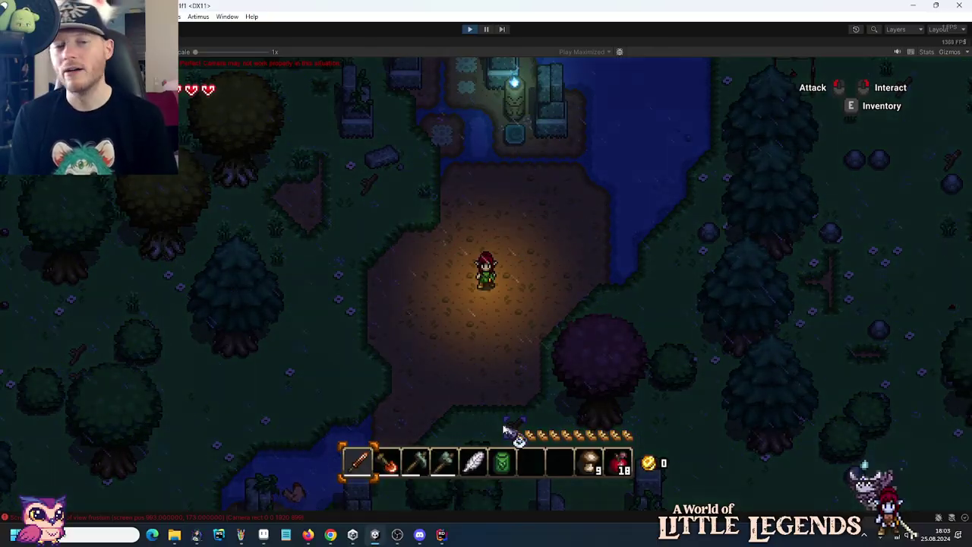
Walk the character around the rock-orbited crystal boss to examine its crystals and lightning attacks, and stop the test run.
{"action": "key", "text": "d"}
{"action": "key", "text": "s"}
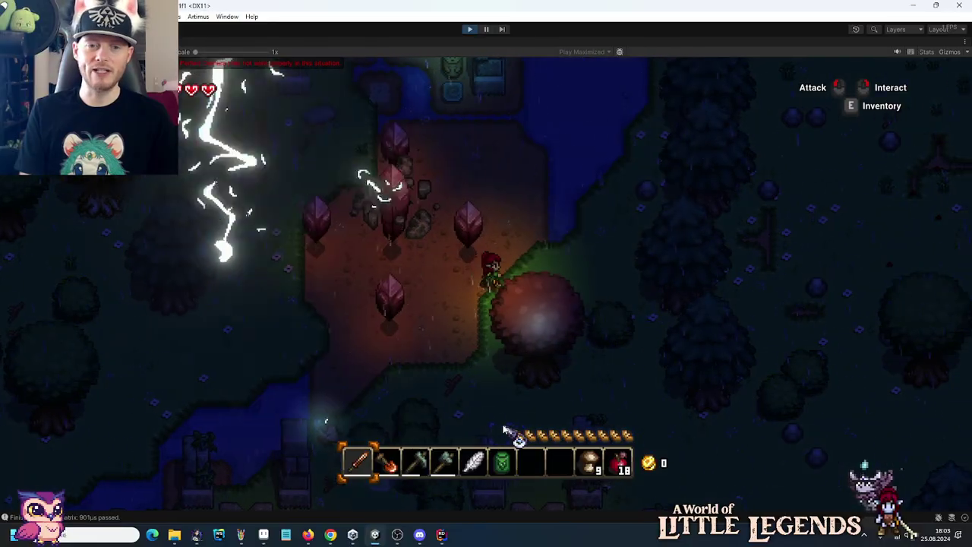
{"action": "key", "text": "d"}
{"action": "key", "text": "w"}
{"action": "key", "text": "w"}
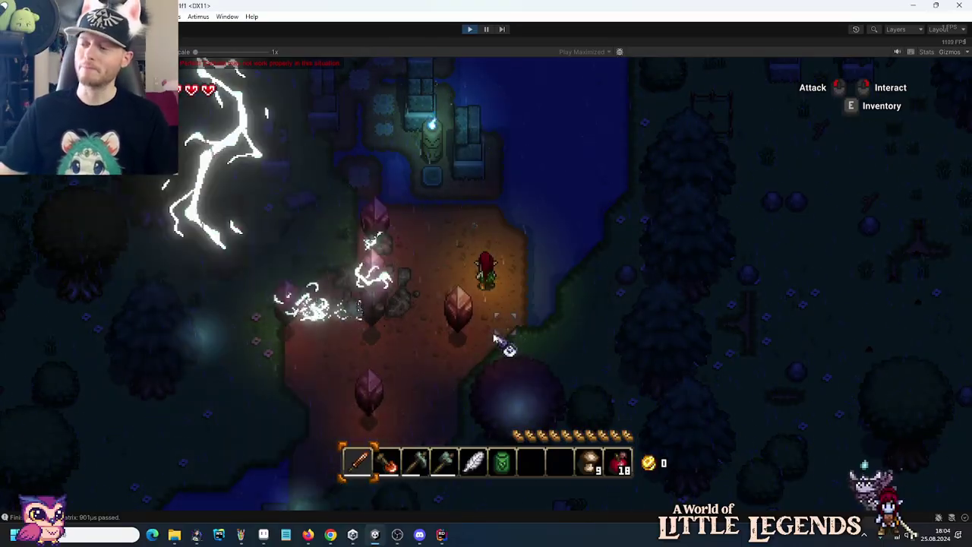
{"action": "key", "text": "a+s"}
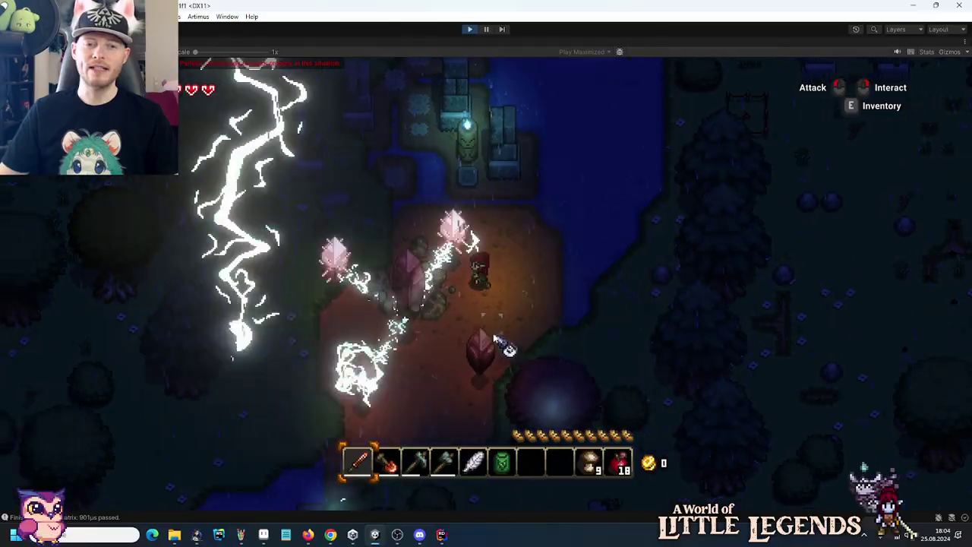
{"action": "key", "text": "w+d"}
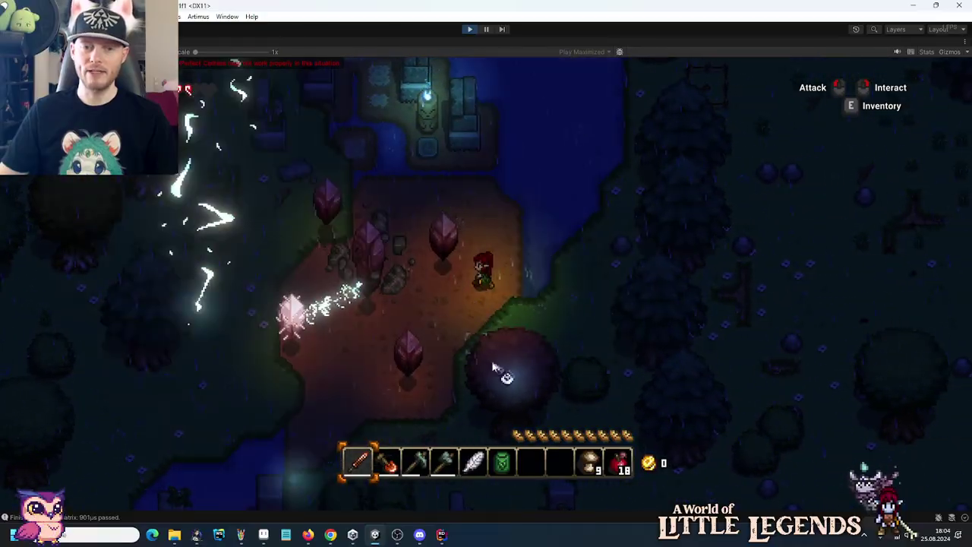
{"action": "key", "text": "a+s"}
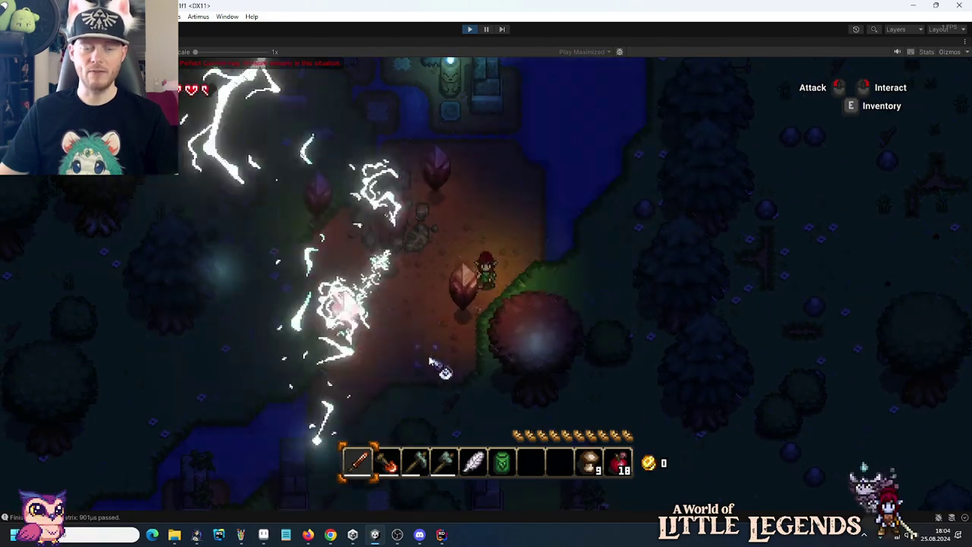
{"action": "left_click", "coordinate": [464, 30]}
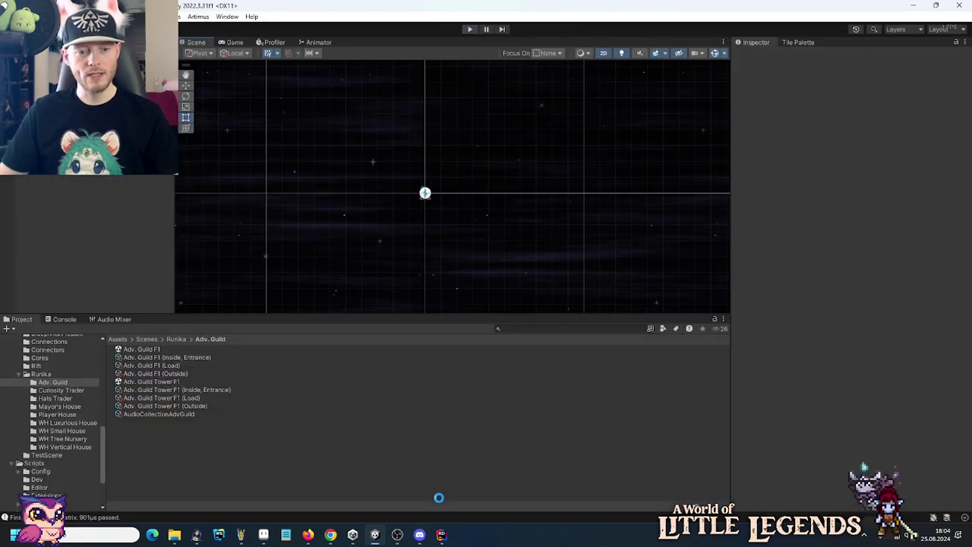
Switch back to Aseprite, check the rightmost eyed red crystal's footprint with a 32 × 48 selection, and clear the selection.
{"action": "mouse_move", "coordinate": [340, 541]}
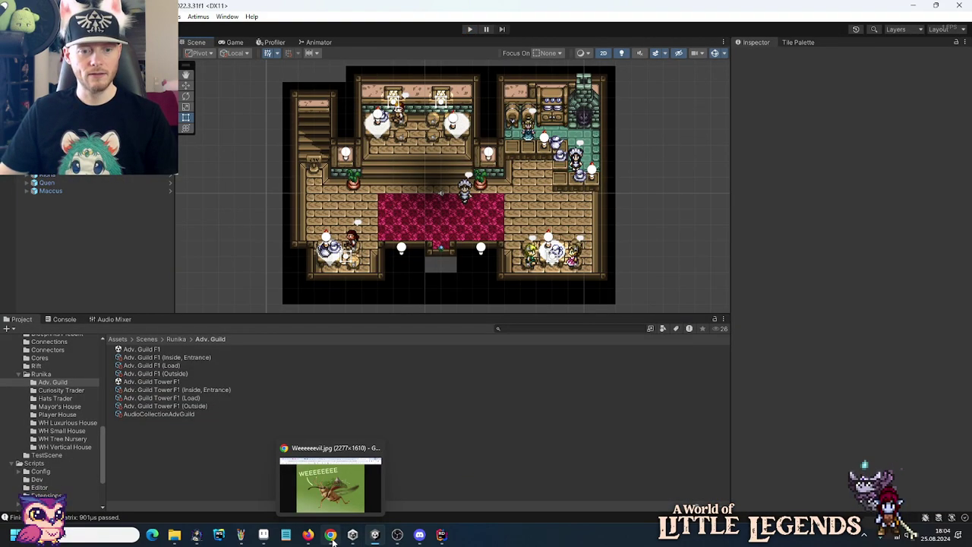
{"action": "left_click", "coordinate": [263, 534]}
{"action": "scroll", "coordinate": [575, 287], "scroll_direction": "down", "scroll_amount": 5}
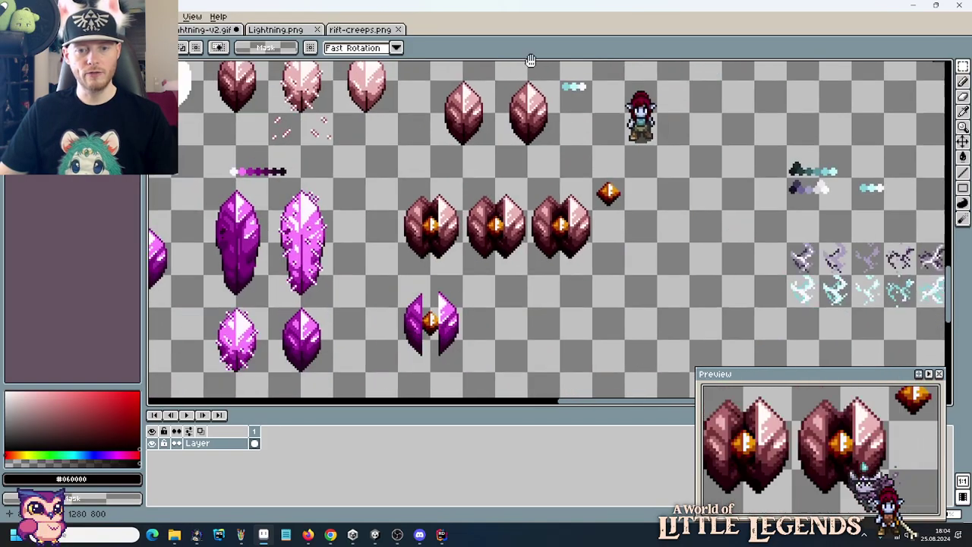
{"action": "left_click_drag", "start_coordinate": [592, 274], "coordinate": [524, 173]}
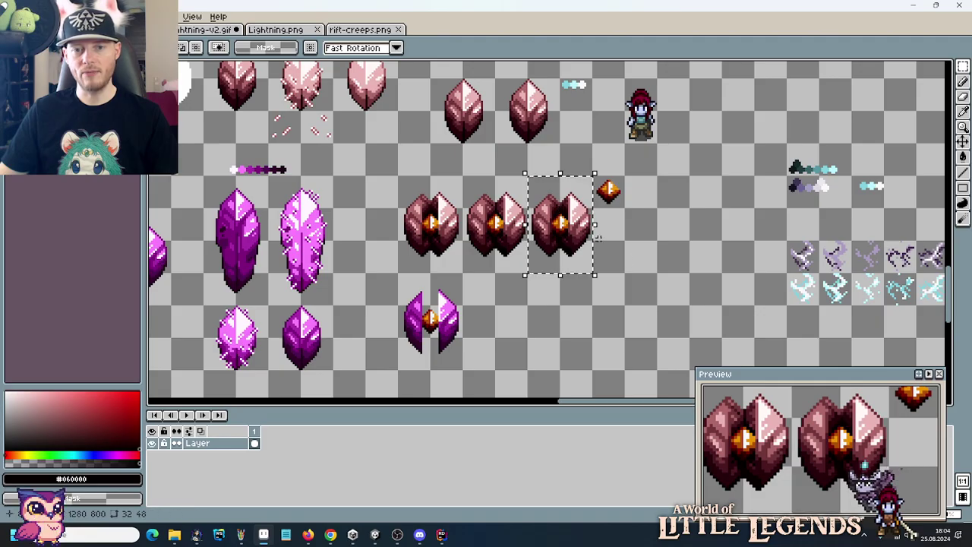
{"action": "left_click", "coordinate": [627, 262]}
Compare the large rock-orbited crystal with the smaller floating variants, and examine the area around the rockless medium crystal and its shadow.
{"action": "scroll", "coordinate": [627, 261], "scroll_direction": "down", "scroll_amount": 1}
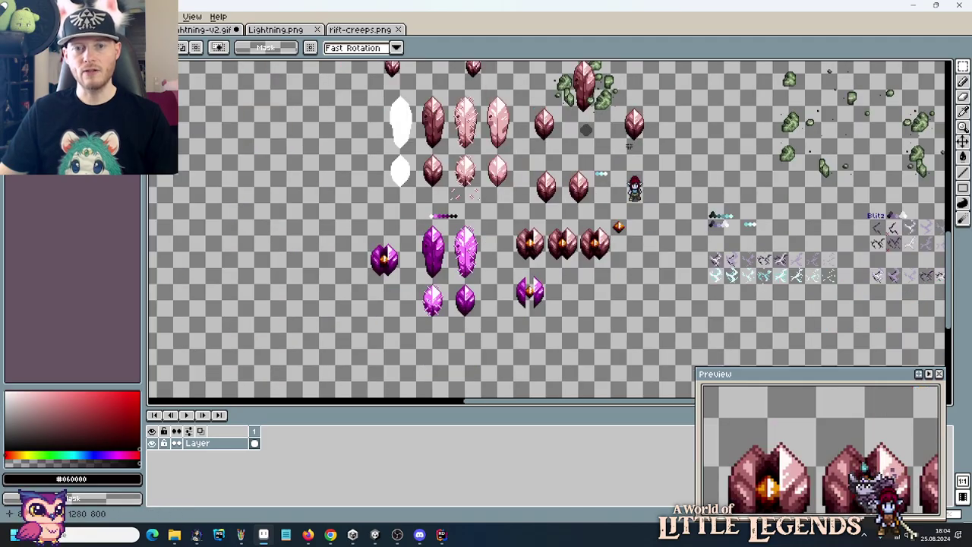
{"action": "scroll", "coordinate": [629, 146], "scroll_direction": "up", "scroll_amount": 1}
{"action": "left_click_drag", "start_coordinate": [629, 145], "coordinate": [605, 332]}
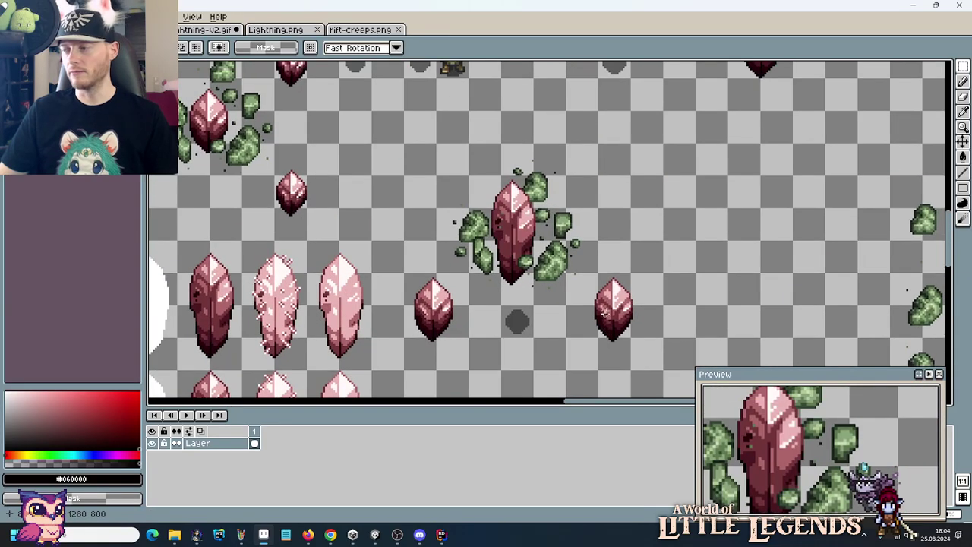
{"action": "scroll", "coordinate": [578, 179], "scroll_direction": "down", "scroll_amount": 1}
{"action": "left_click_drag", "start_coordinate": [579, 179], "coordinate": [577, 249]}
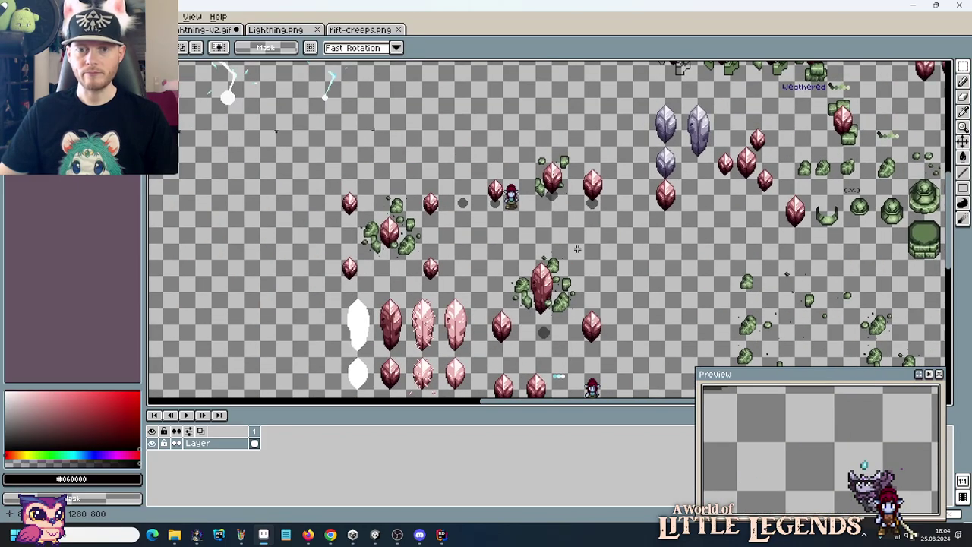
{"action": "scroll", "coordinate": [596, 253], "scroll_direction": "up", "scroll_amount": 1}
{"action": "left_click_drag", "start_coordinate": [593, 200], "coordinate": [570, 163]}
{"action": "left_click", "coordinate": [618, 237]}
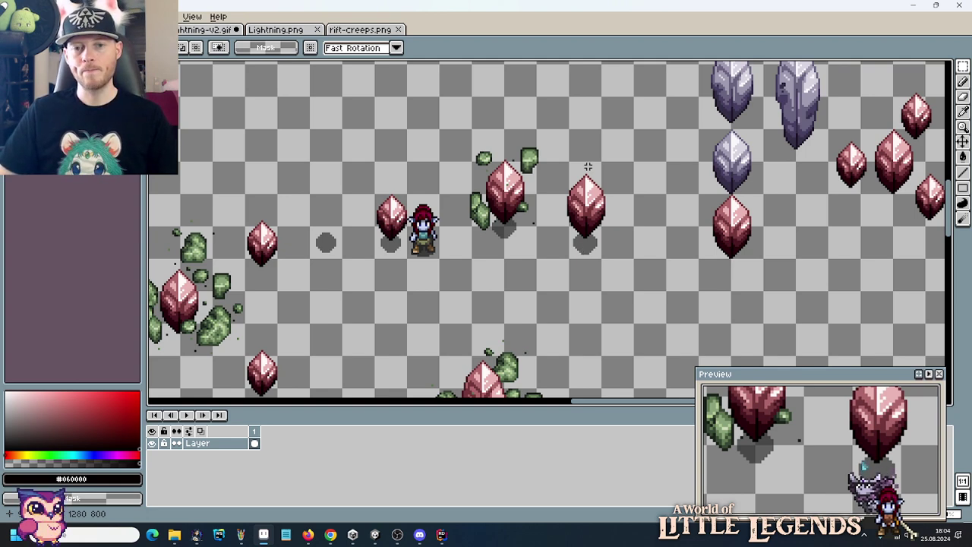
{"action": "left_click_drag", "start_coordinate": [569, 160], "coordinate": [603, 260]}
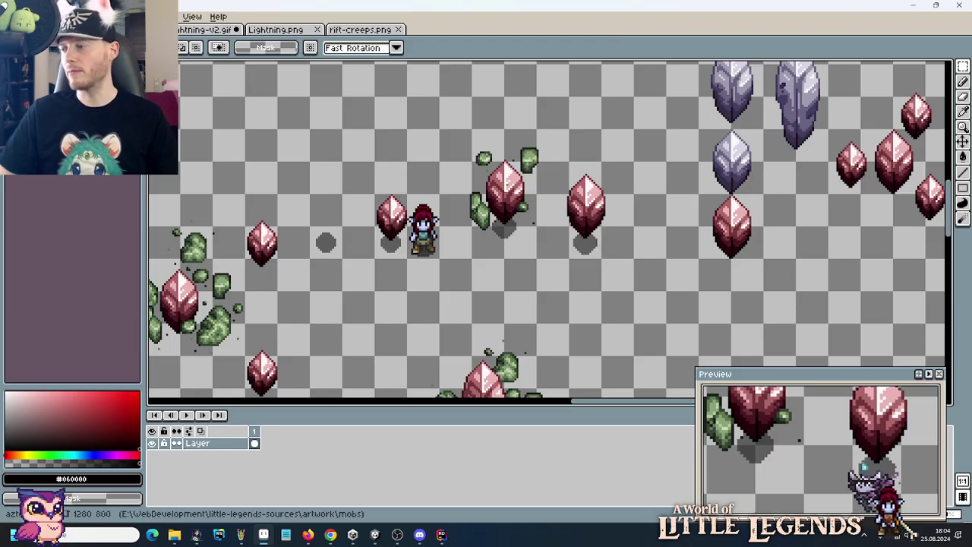
Switch to Chrome and open the copied Twitch clip link in a new tab.
{"action": "key", "text": "alt+Tab"}
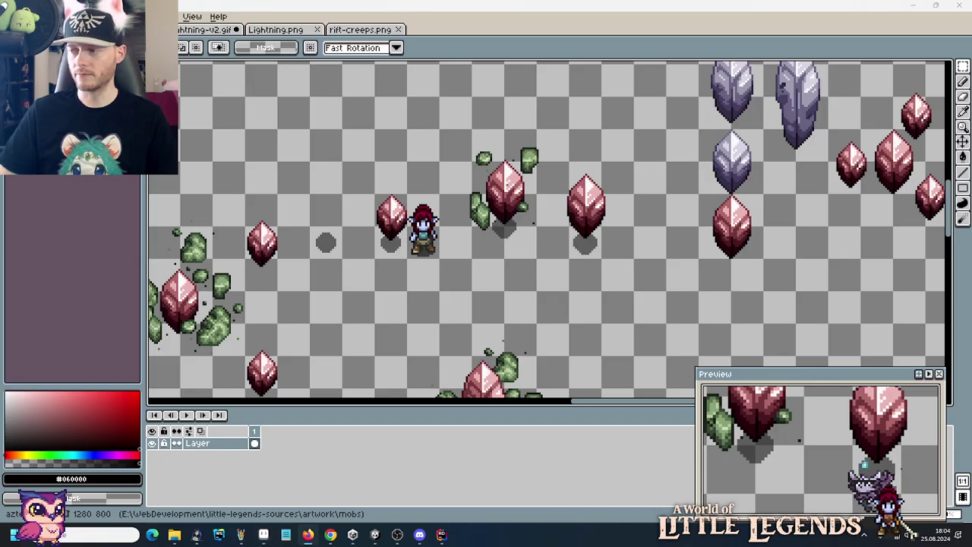
{"action": "key", "text": "alt+Tab"}
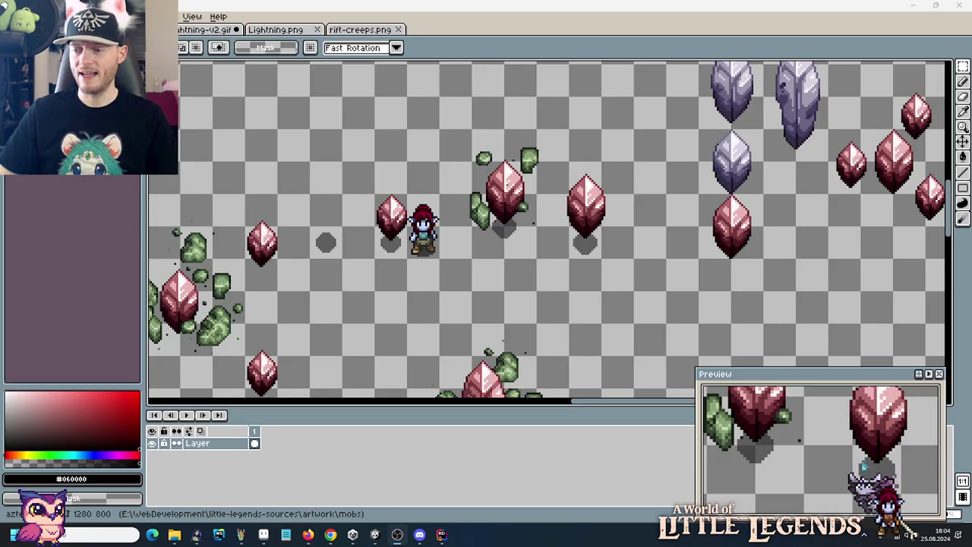
{"action": "key", "text": "alt+Tab"}
{"action": "left_click", "coordinate": [862, 10]}
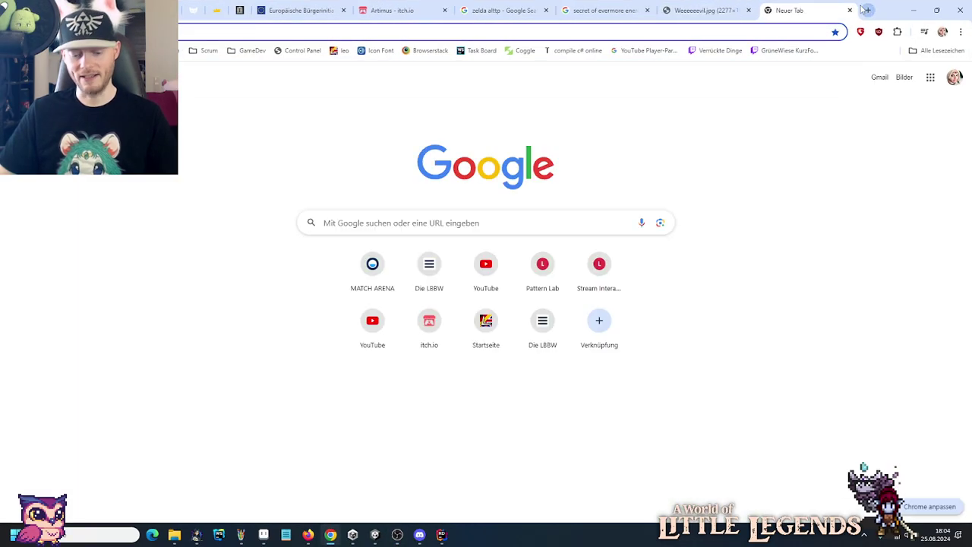
{"action": "key", "text": "ctrl+v"}
{"action": "key", "text": "Return"}
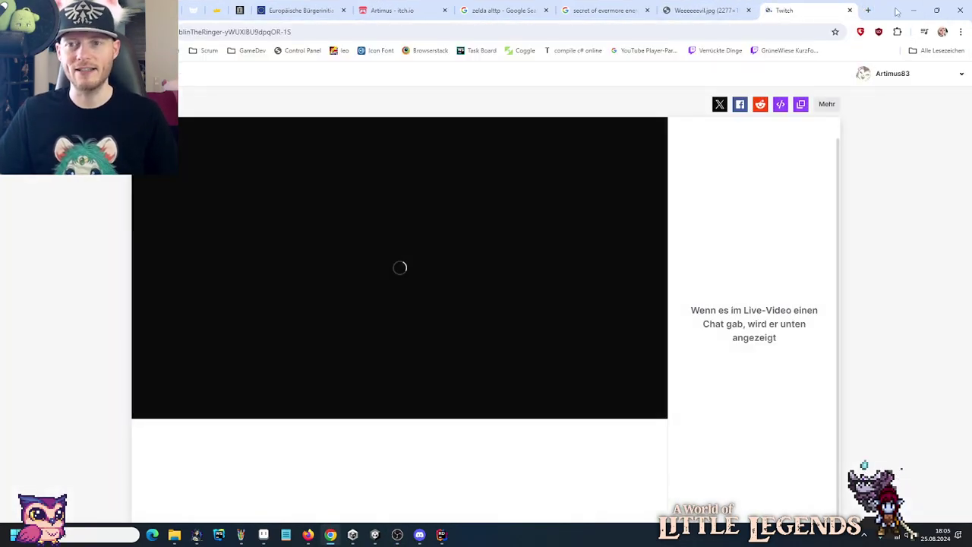
Watch the Twitch clip in a smaller window, pause it, close its tab, and maximize and minimize the browser.
{"action": "double_click", "coordinate": [895, 11]}
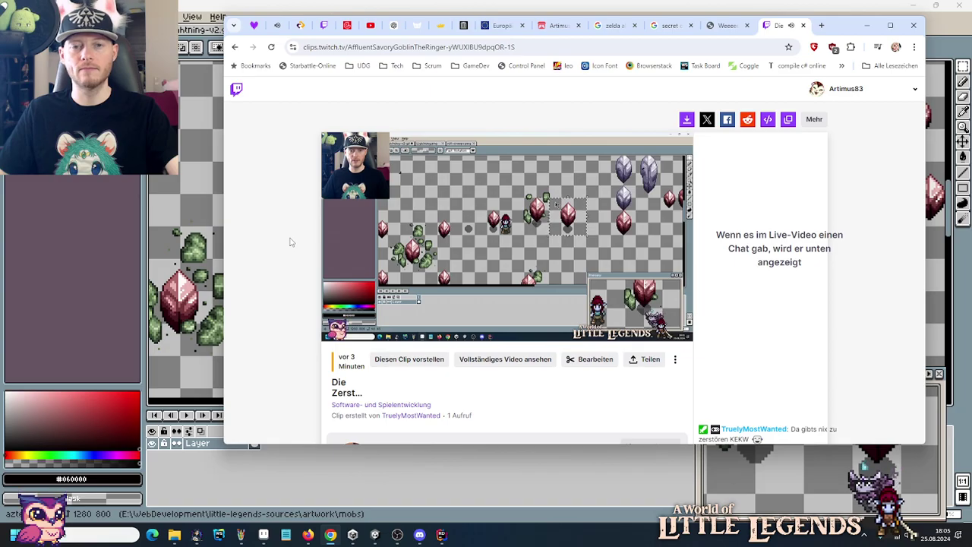
{"action": "mouse_move", "coordinate": [423, 196]}
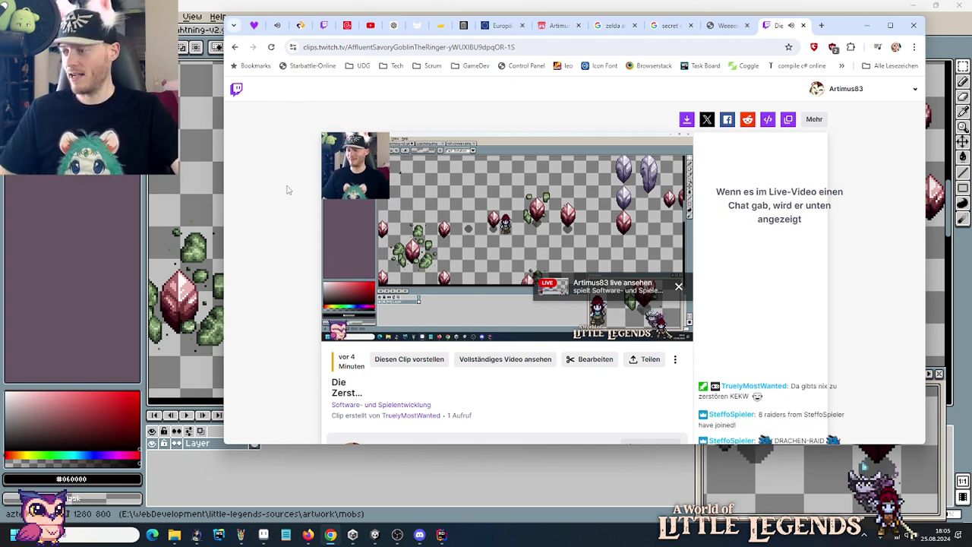
{"action": "mouse_move", "coordinate": [341, 181]}
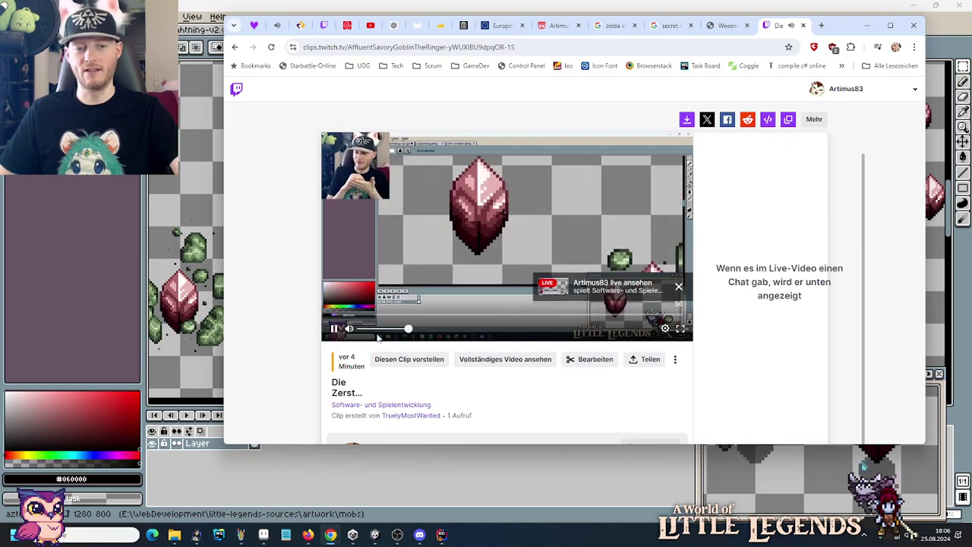
{"action": "left_click", "coordinate": [333, 328]}
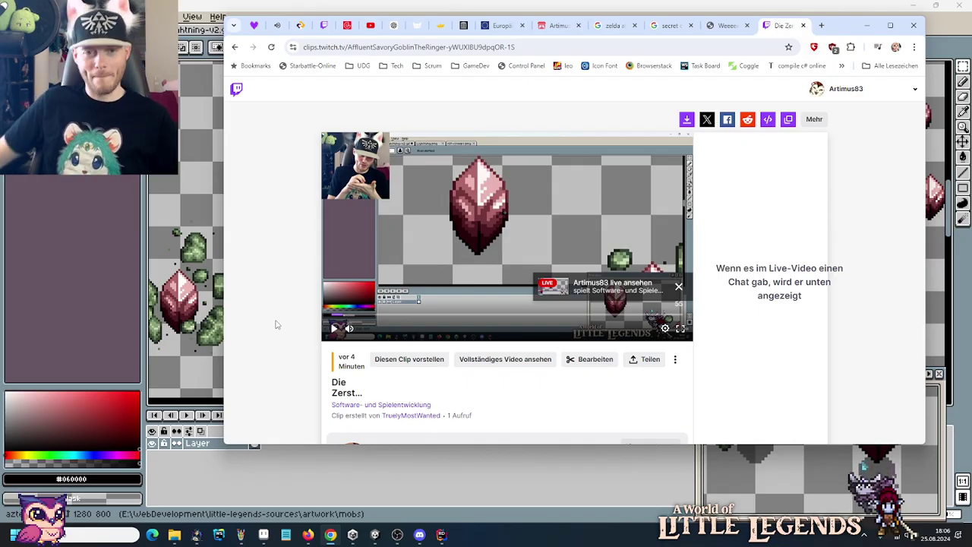
{"action": "left_click", "coordinate": [803, 25]}
{"action": "left_click", "coordinate": [890, 25]}
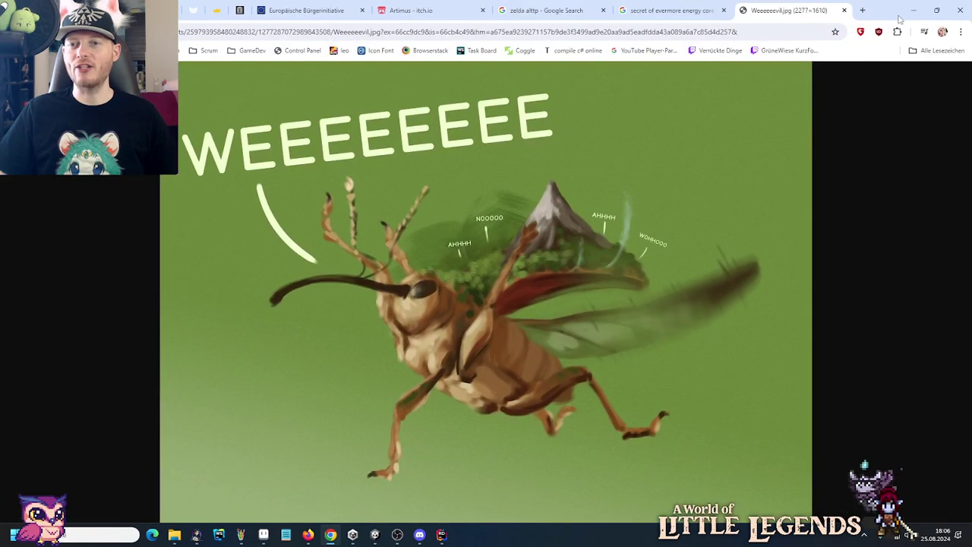
{"action": "left_click", "coordinate": [913, 12]}
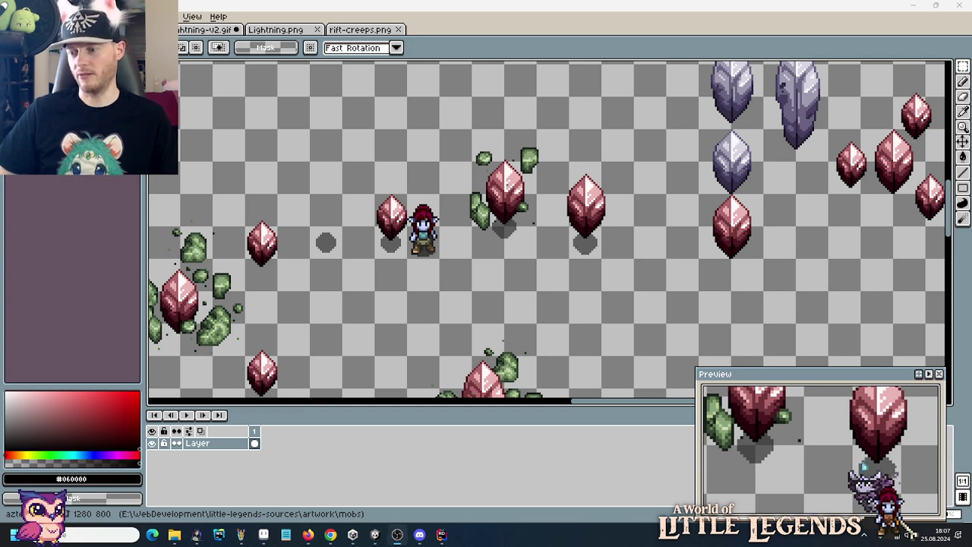
Bring Chrome back, watch a second pasted Twitch clip link in a new tab, close it, and return to Aseprite.
{"action": "left_click", "coordinate": [330, 534]}
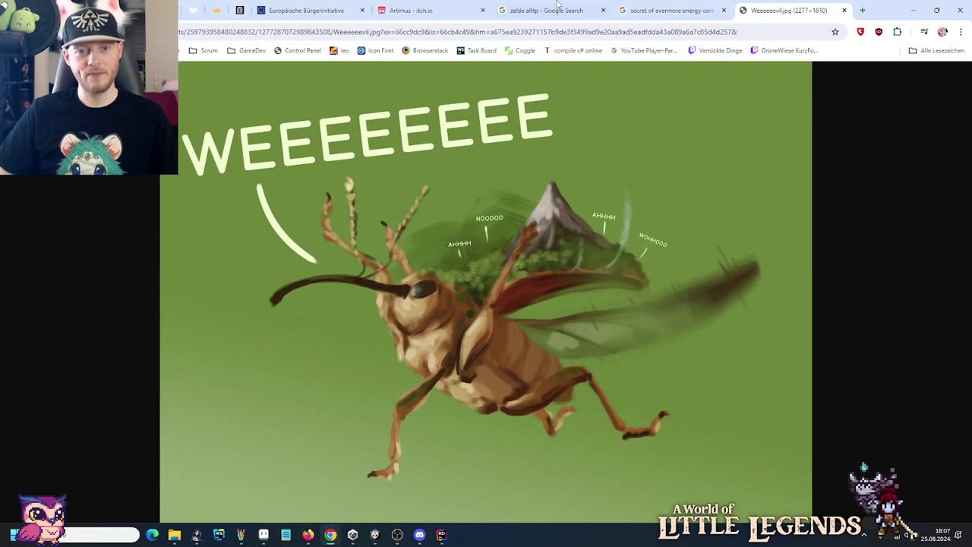
{"action": "left_click", "coordinate": [865, 9]}
{"action": "key", "text": "ctrl+v"}
{"action": "key", "text": "Return"}
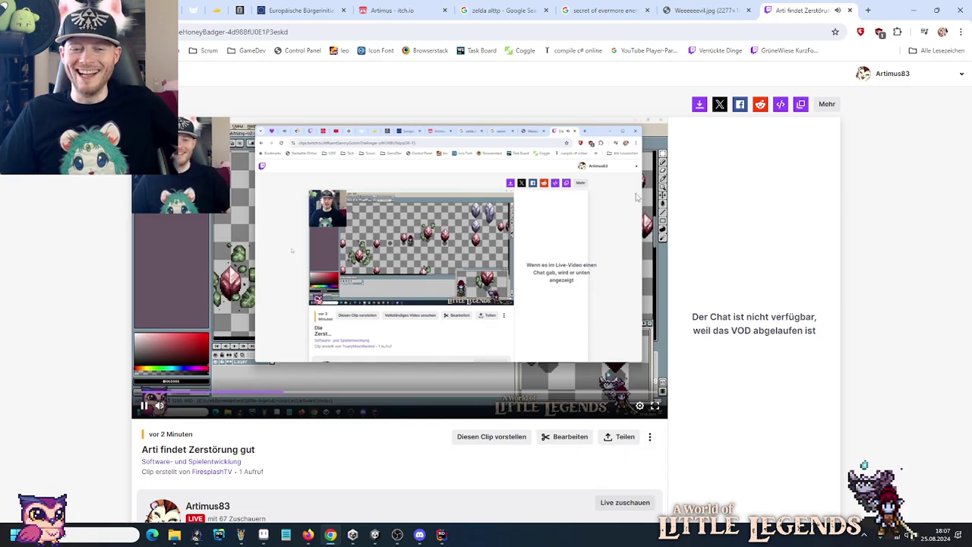
{"action": "left_click", "coordinate": [849, 10]}
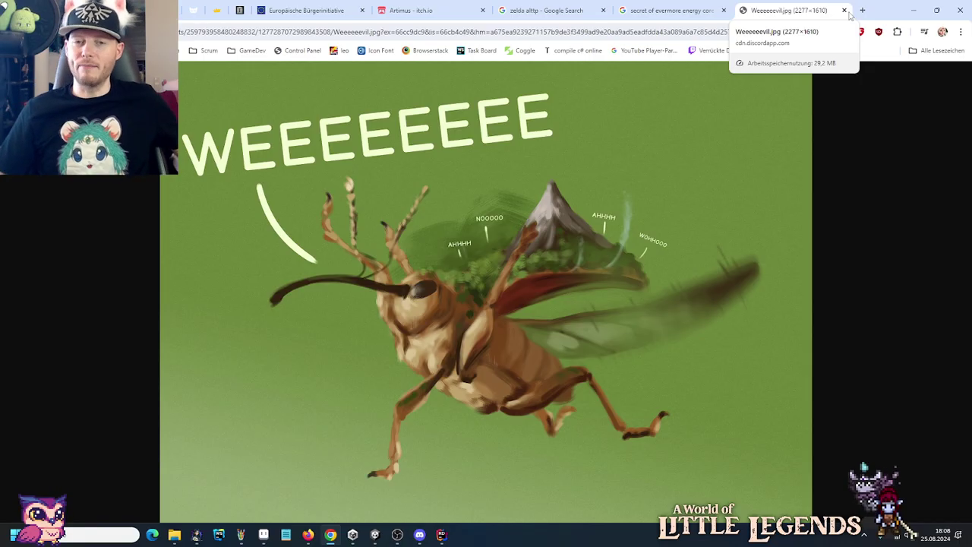
{"action": "left_click", "coordinate": [651, 231]}
{"action": "left_click", "coordinate": [263, 534]}
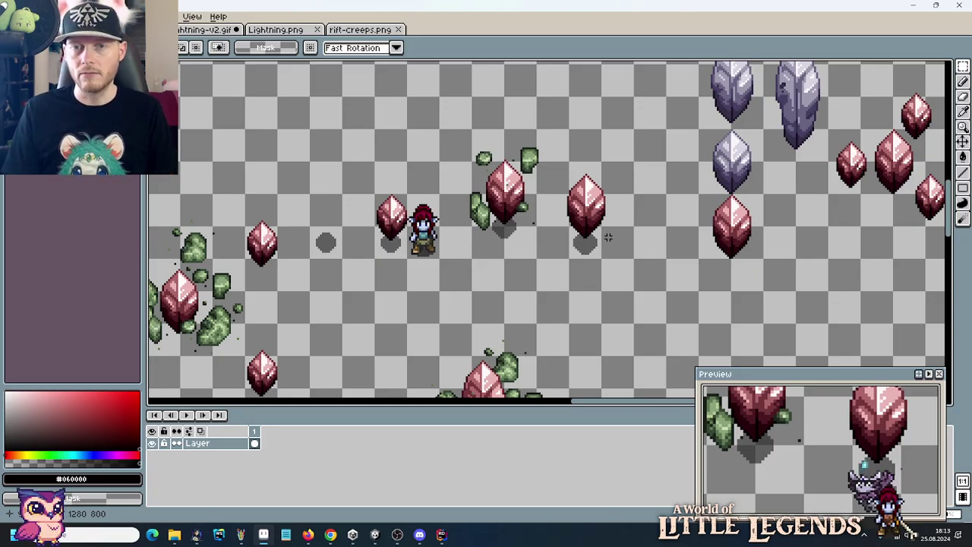
Save the mob sprite sheet.
{"action": "key", "text": "g"}
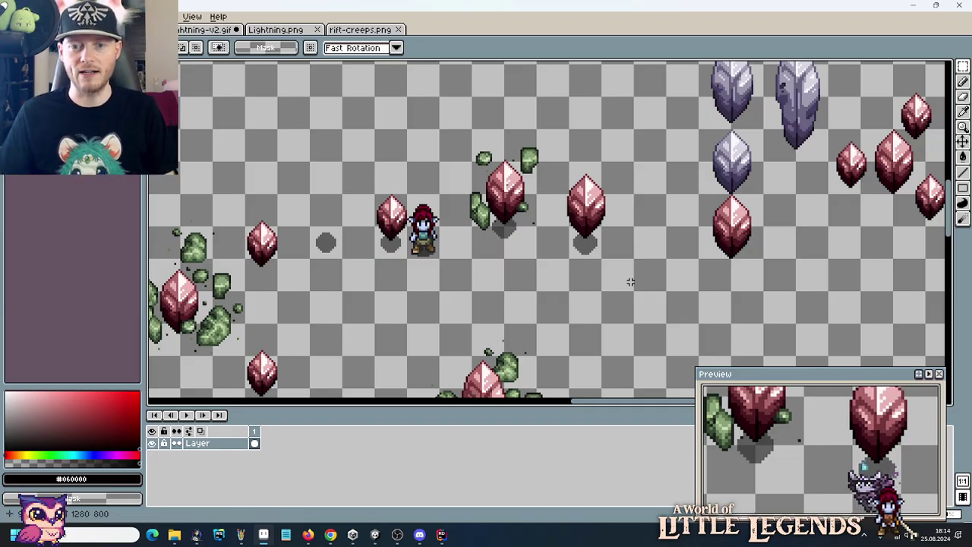
{"action": "left_click_drag", "start_coordinate": [630, 282], "coordinate": [612, 263]}
{"action": "key", "text": "ctrl+s"}
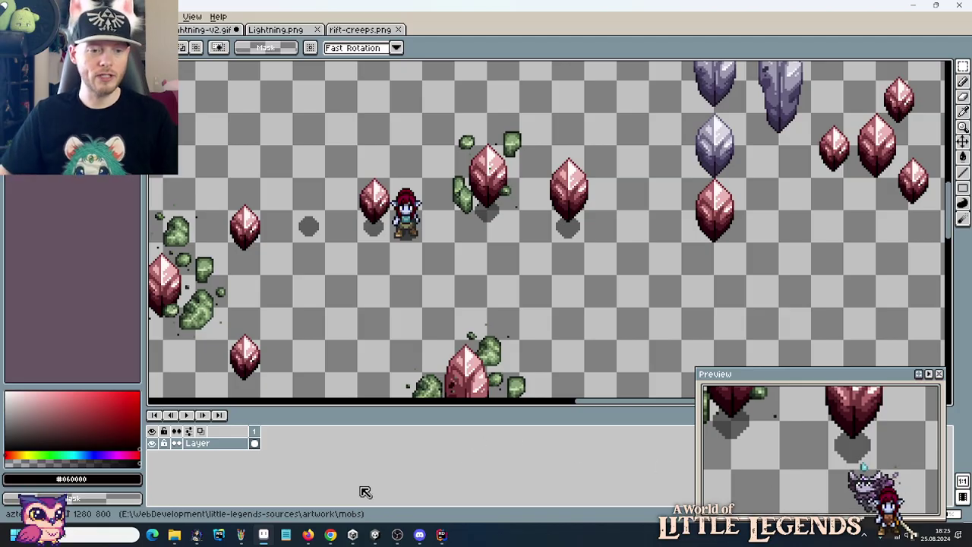
Open Paint with a blank canvas and invert its colours to black.
{"action": "right_click", "coordinate": [239, 534]}
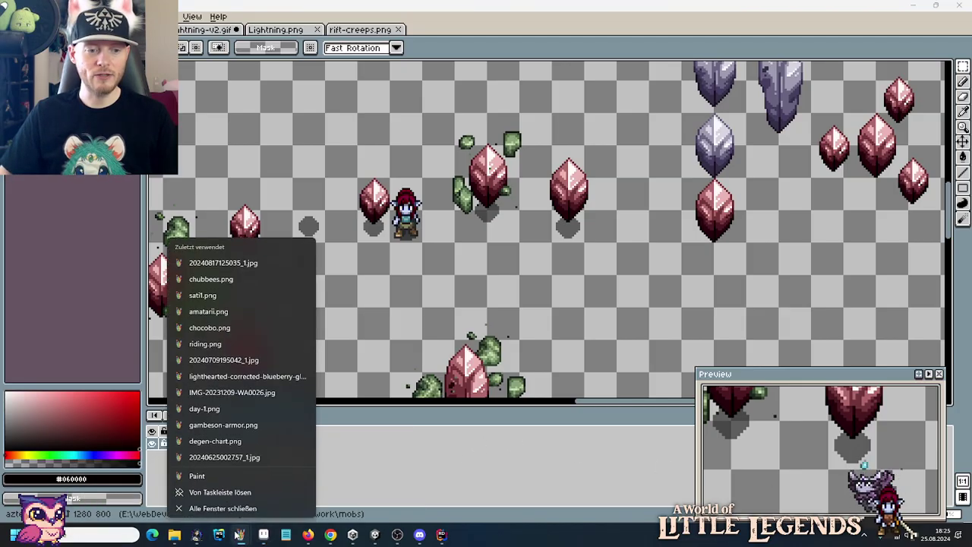
{"action": "left_click", "coordinate": [234, 473]}
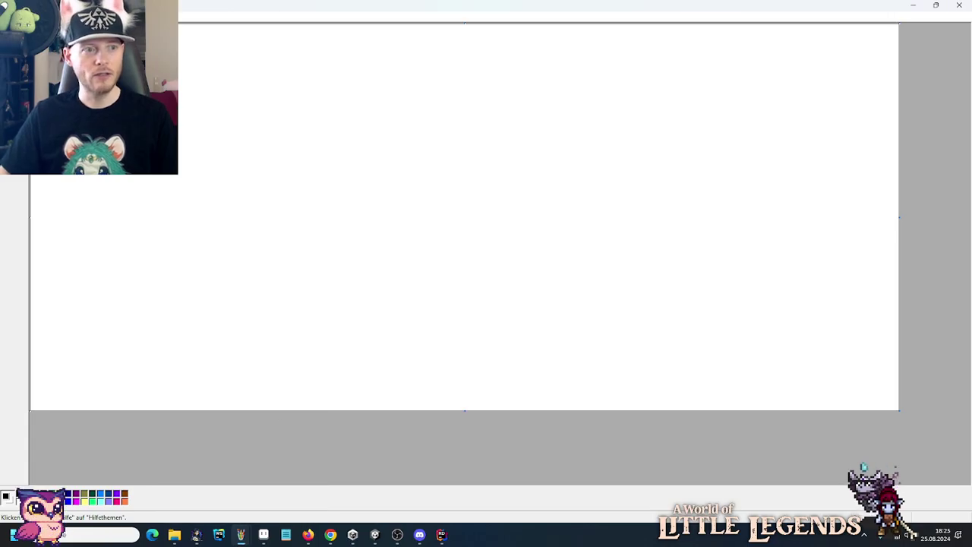
{"action": "key", "text": "ctrl+i"}
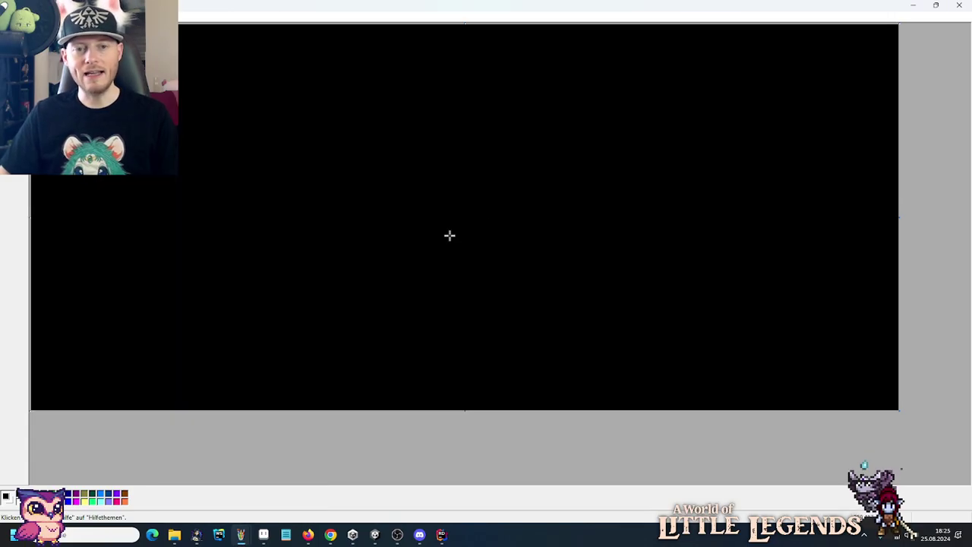
Draw a white circle outline in the canvas's upper middle and label it "Information hinterfragen" inside.
{"action": "left_click_drag", "start_coordinate": [471, 109], "coordinate": [639, 284]}
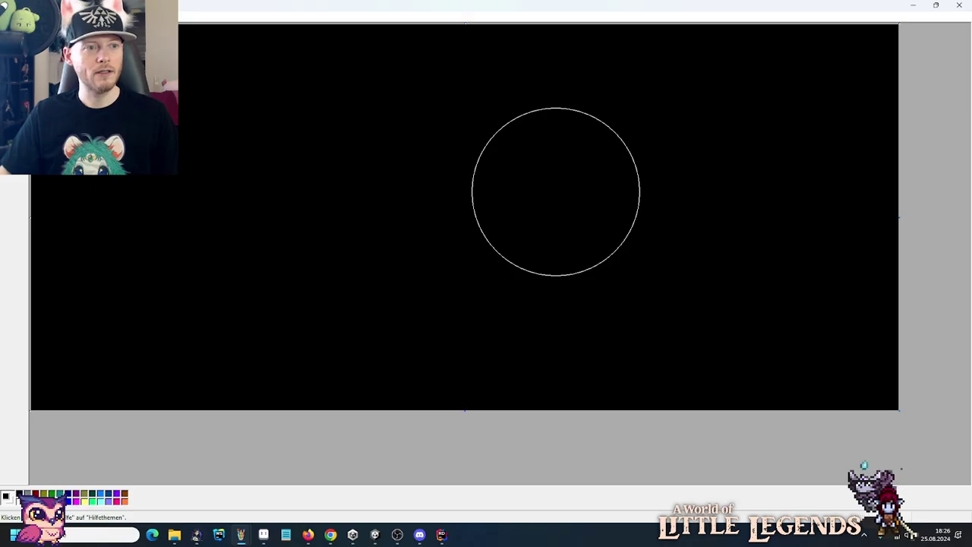
{"action": "left_click_drag", "start_coordinate": [514, 135], "coordinate": [604, 173]}
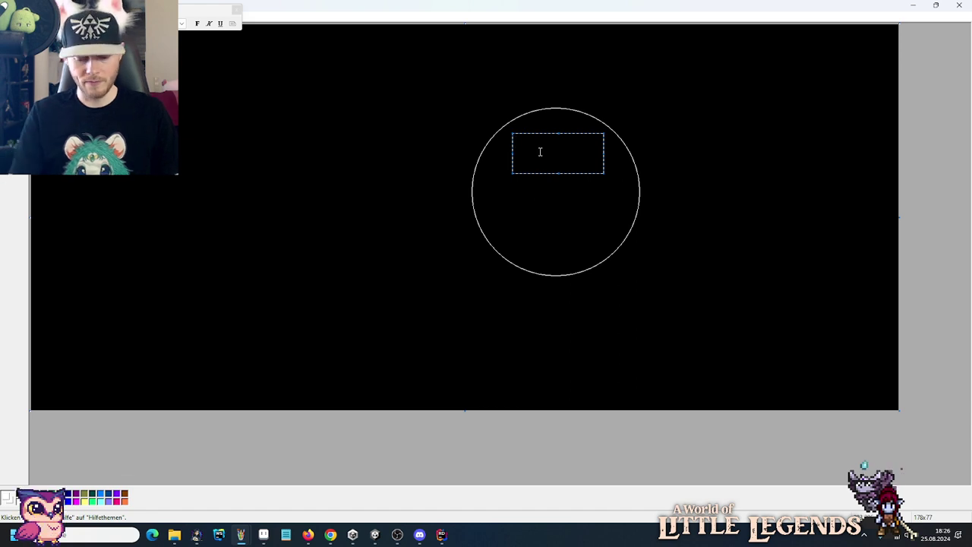
{"action": "type", "text": "Information hint"}
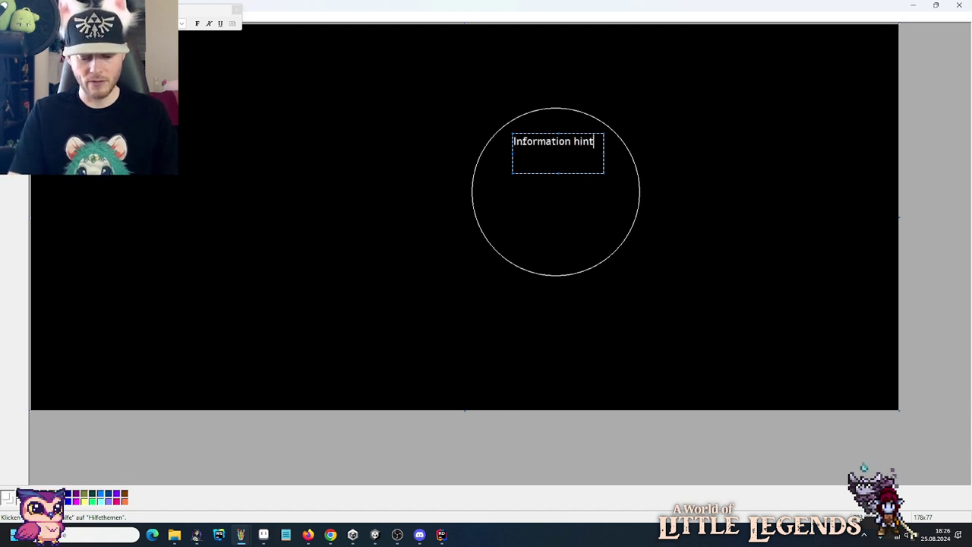
{"action": "type", "text": "erfragen"}
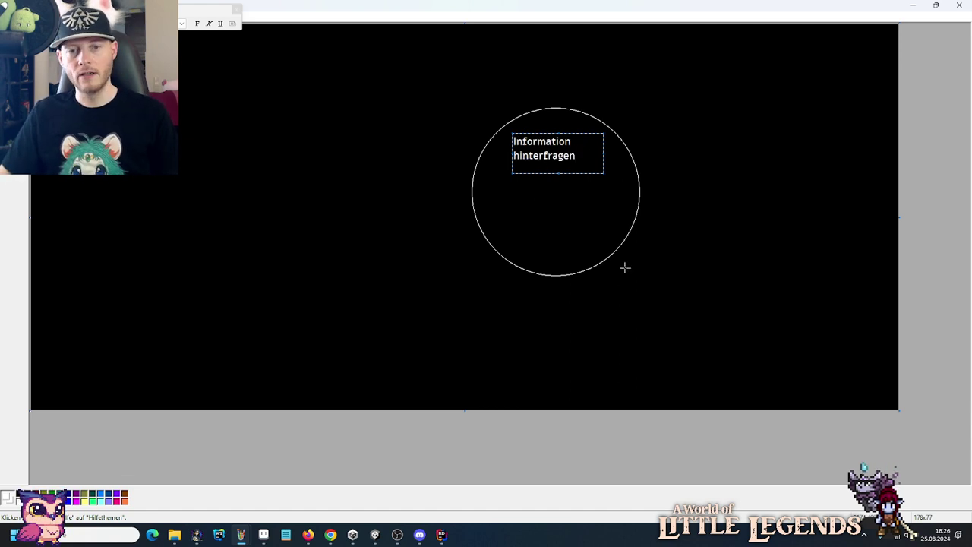
{"action": "left_click", "coordinate": [625, 267]}
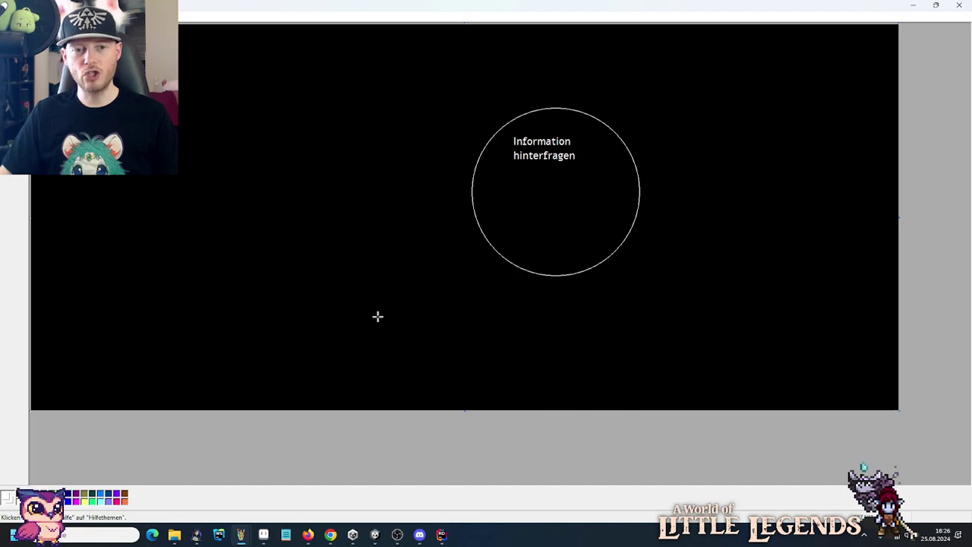
{"action": "left_click_drag", "start_coordinate": [265, 203], "coordinate": [407, 325]}
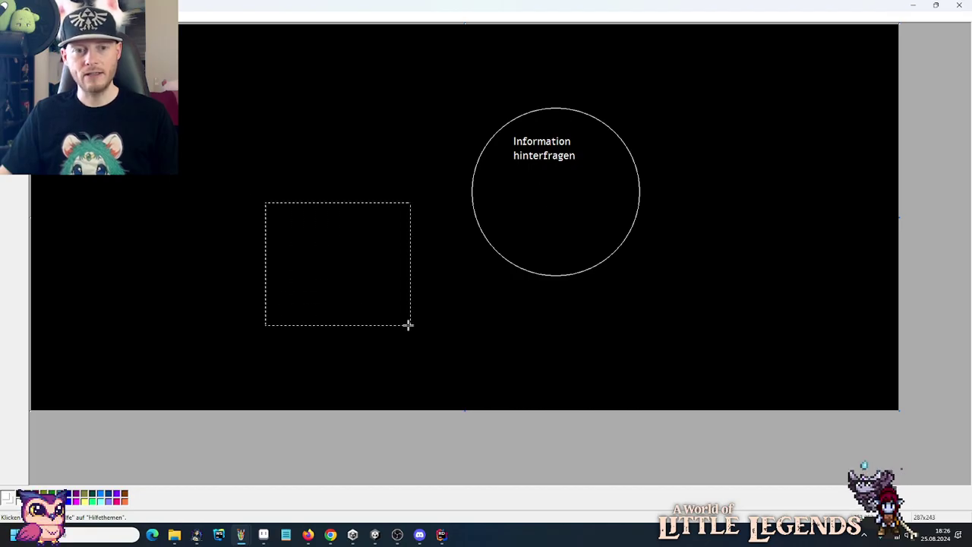
{"action": "left_click", "coordinate": [470, 304]}
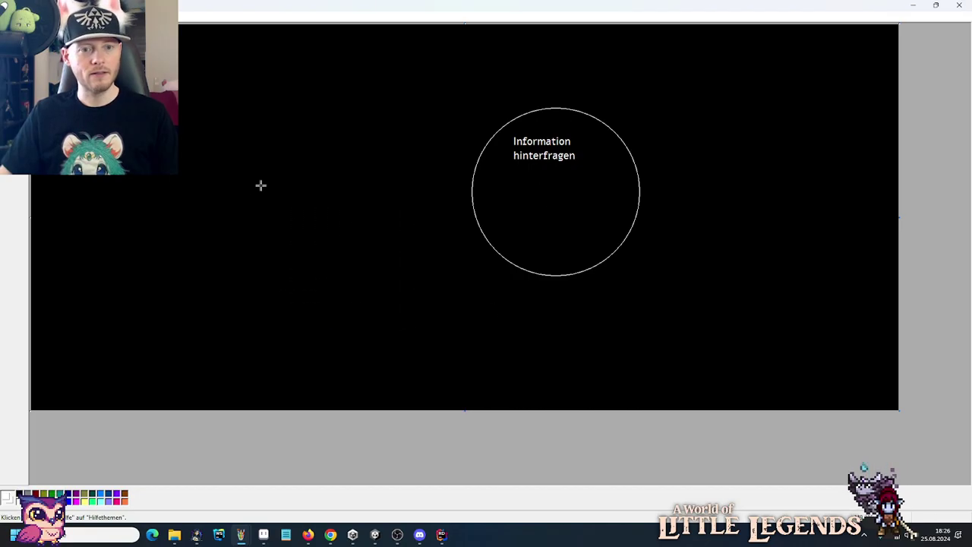
{"action": "left_click_drag", "start_coordinate": [267, 190], "coordinate": [453, 365]}
{"action": "key", "text": "ctrl+z"}
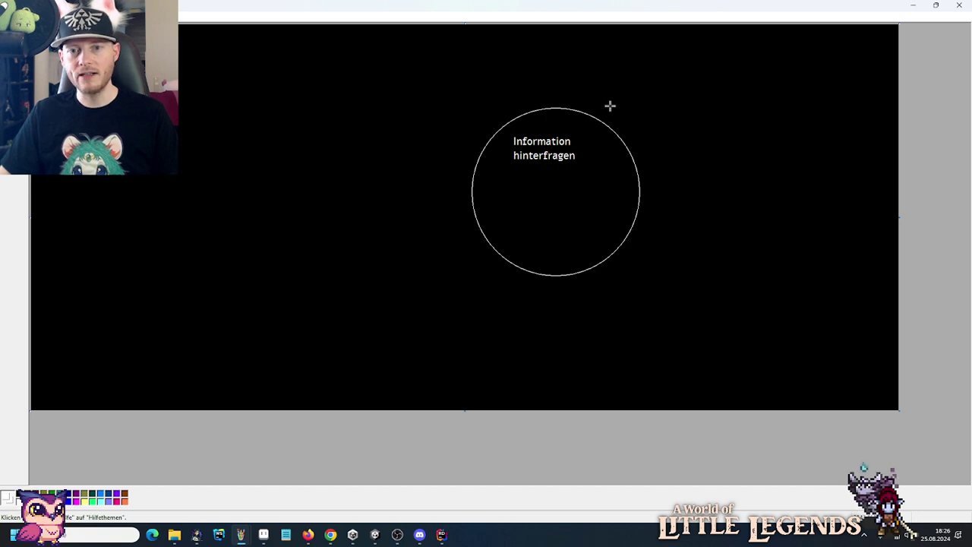
Draw a second circle slightly overlapping the first one's right side and label it "Solche Argumente" in quotation marks.
{"action": "left_click_drag", "start_coordinate": [609, 105], "coordinate": [839, 277]}
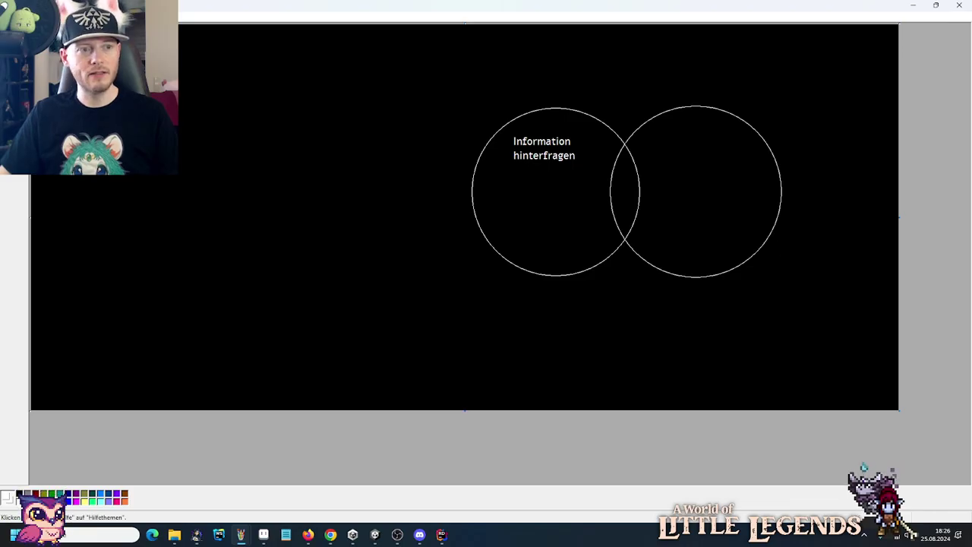
{"action": "left_click_drag", "start_coordinate": [657, 144], "coordinate": [736, 205]}
{"action": "type", "text": "\""}
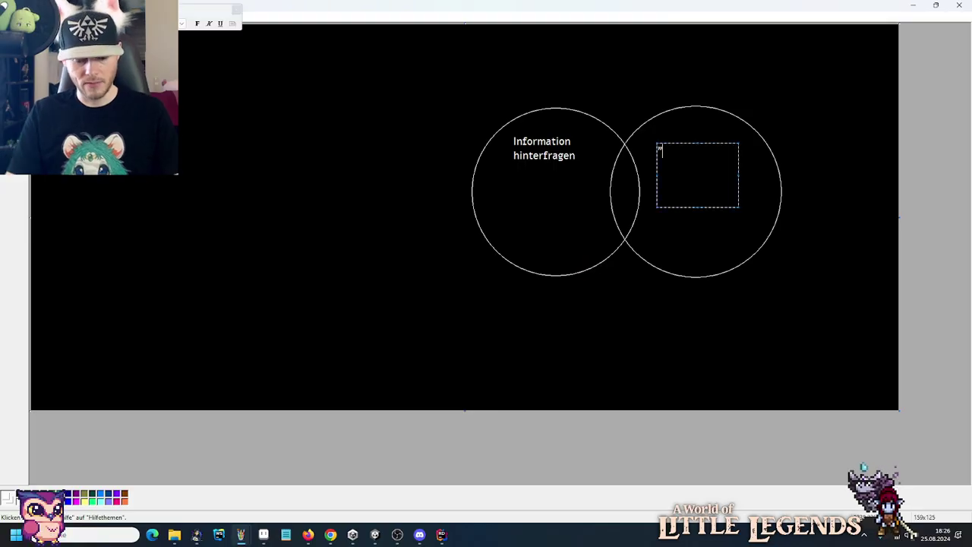
{"action": "type", "text": "Solche Argumente\""}
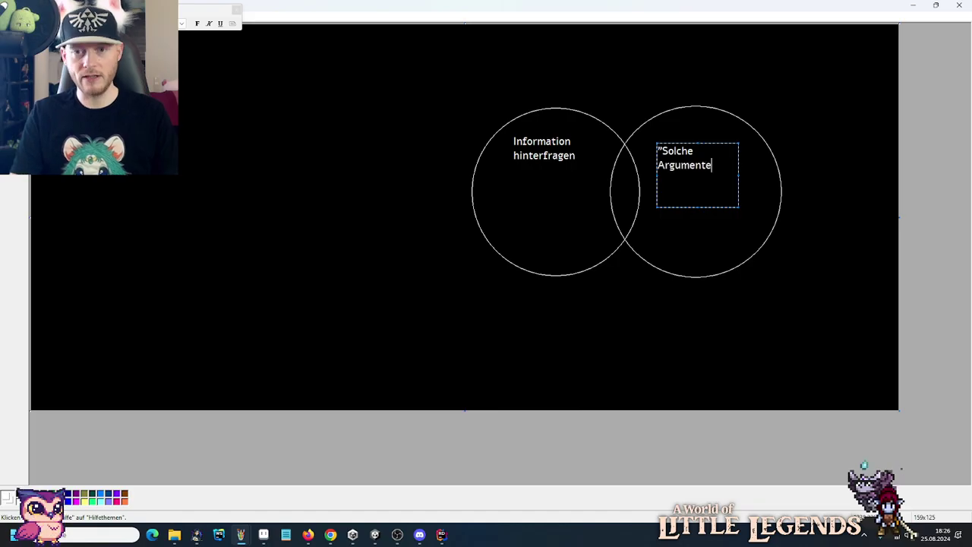
{"action": "left_click", "coordinate": [741, 302]}
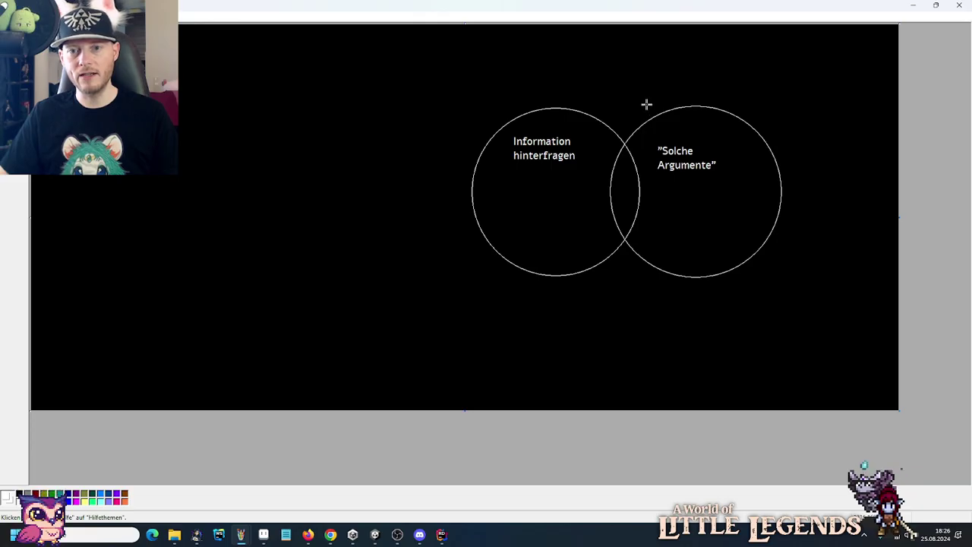
Draw a third circle largely overlapping the second, and close Paint without saving to return to Aseprite.
{"action": "left_click_drag", "start_coordinate": [646, 104], "coordinate": [939, 278]}
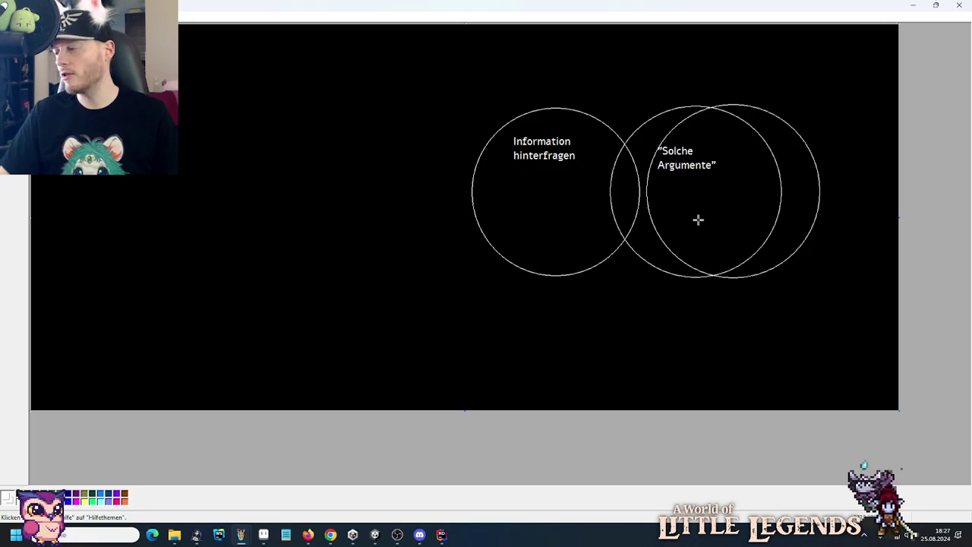
{"action": "left_click", "coordinate": [959, 5]}
{"action": "left_click", "coordinate": [489, 287]}
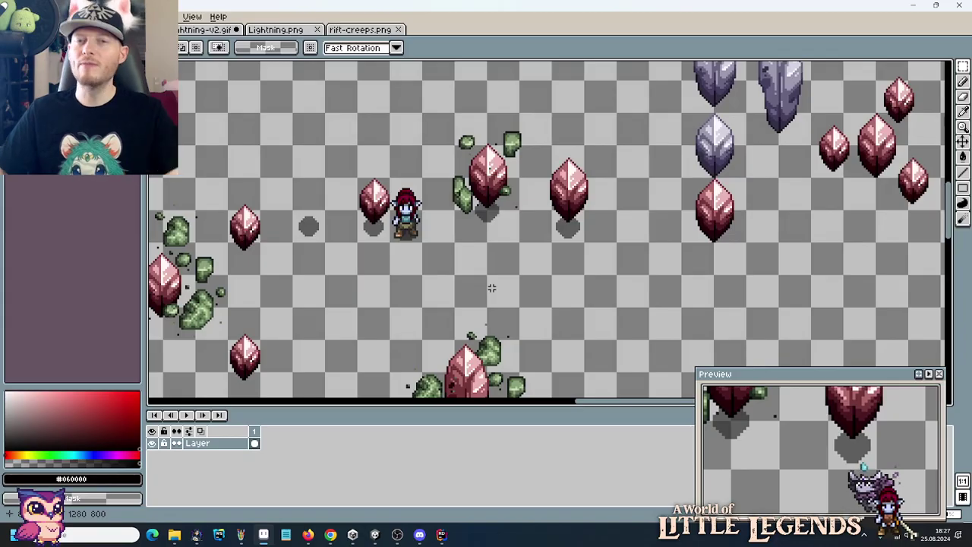
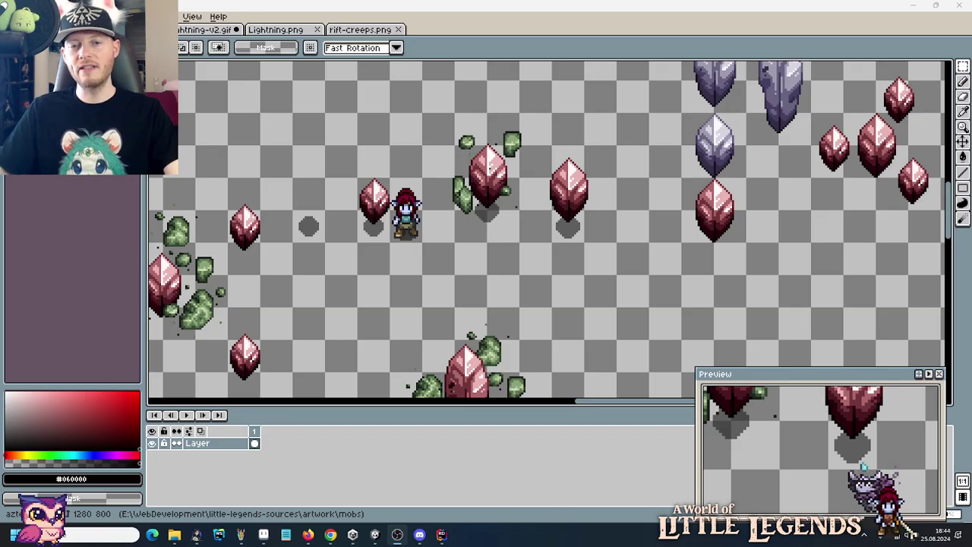
Frame the rockless medium crystal and its shadow with a selection of about 48 × 48 px to check its size, and deselect it.
{"action": "left_click_drag", "start_coordinate": [614, 241], "coordinate": [551, 145]}
{"action": "left_click", "coordinate": [579, 267]}
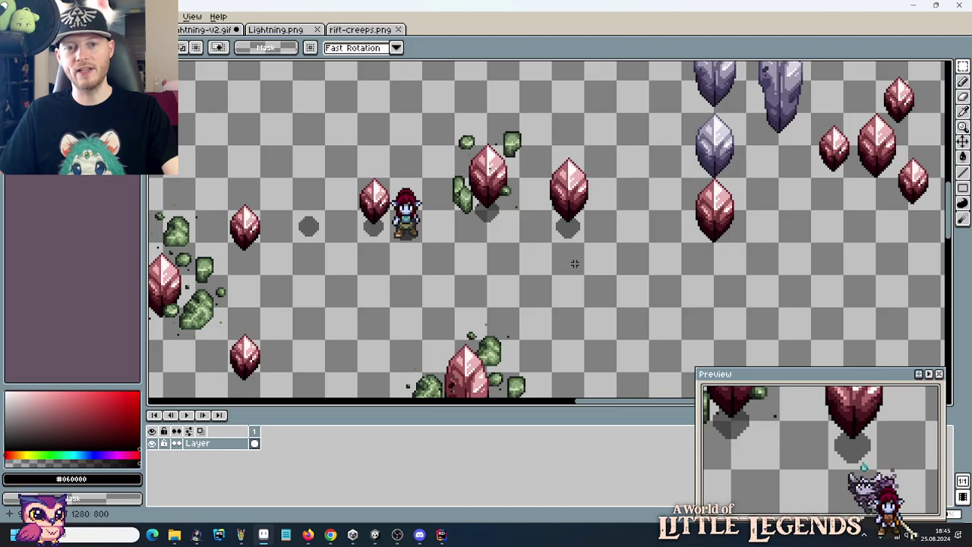
{"action": "left_click_drag", "start_coordinate": [618, 243], "coordinate": [517, 144]}
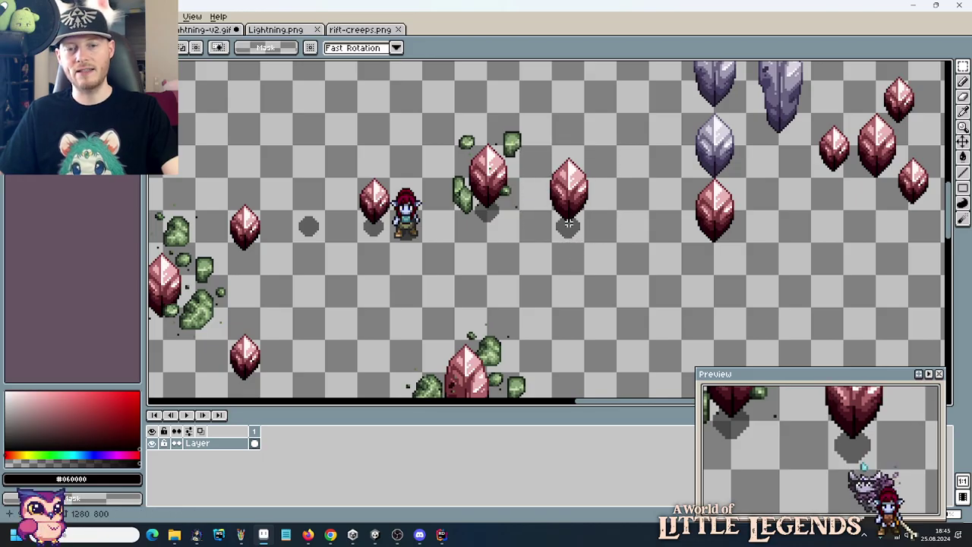
{"action": "left_click", "coordinate": [546, 174]}
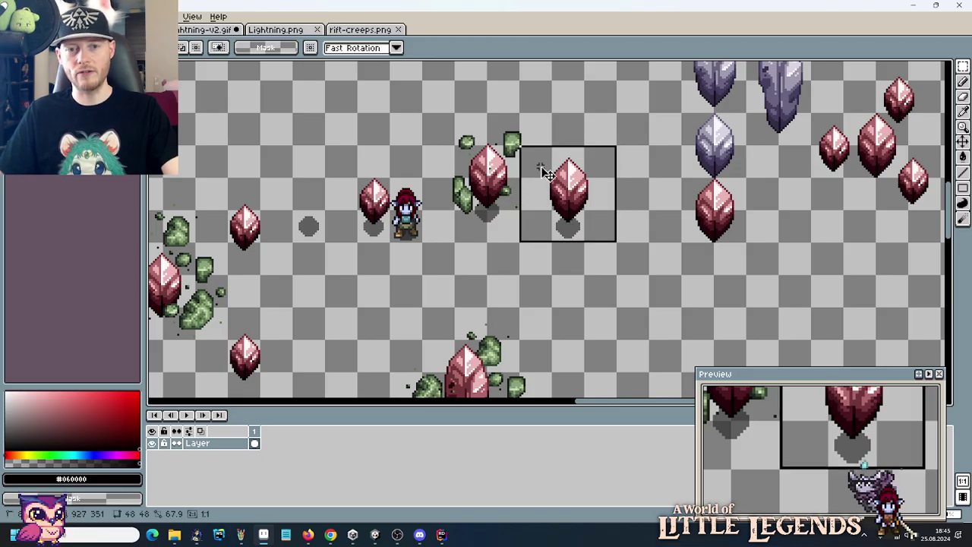
{"action": "left_click", "coordinate": [552, 292]}
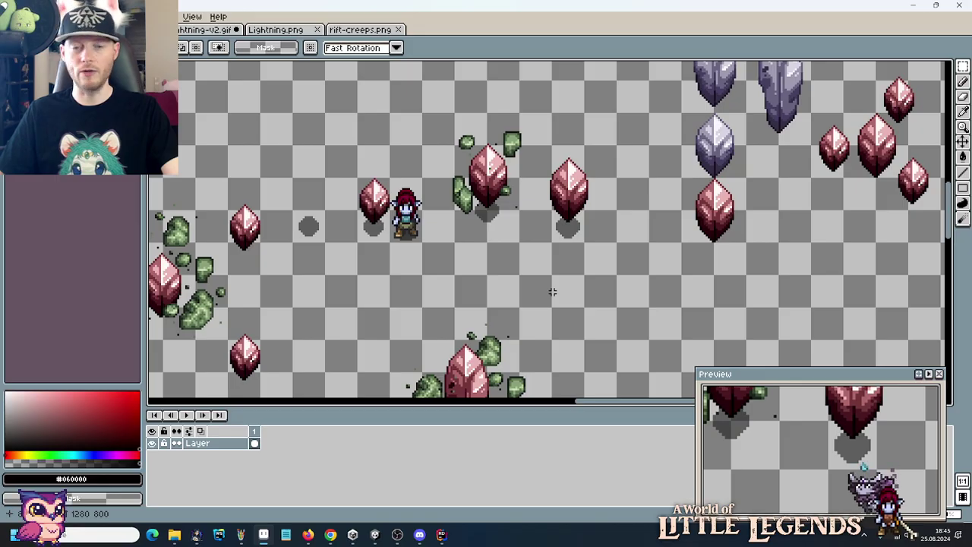
{"action": "left_click_drag", "start_coordinate": [617, 243], "coordinate": [520, 144]}
{"action": "left_click", "coordinate": [596, 228]}
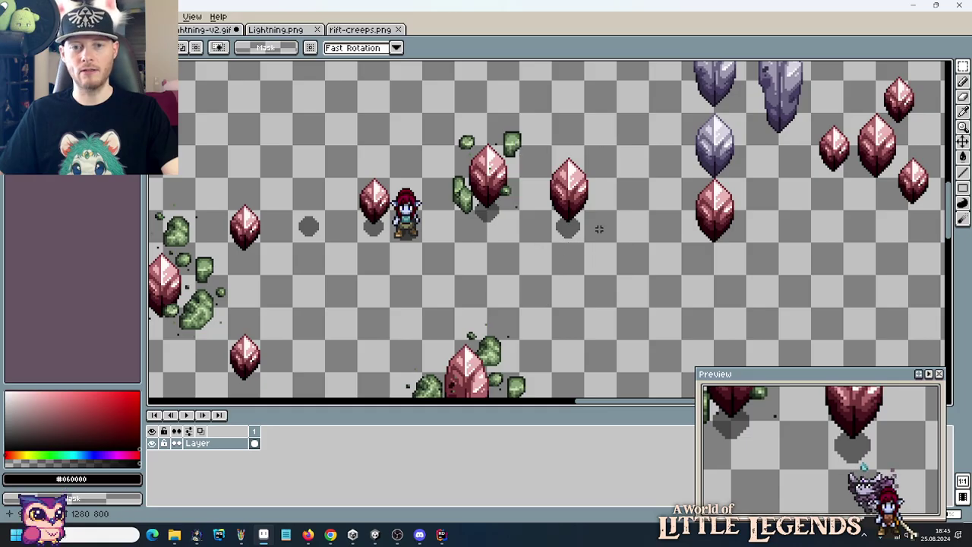
{"action": "left_click_drag", "start_coordinate": [616, 243], "coordinate": [519, 144]}
{"action": "left_click", "coordinate": [557, 316]}
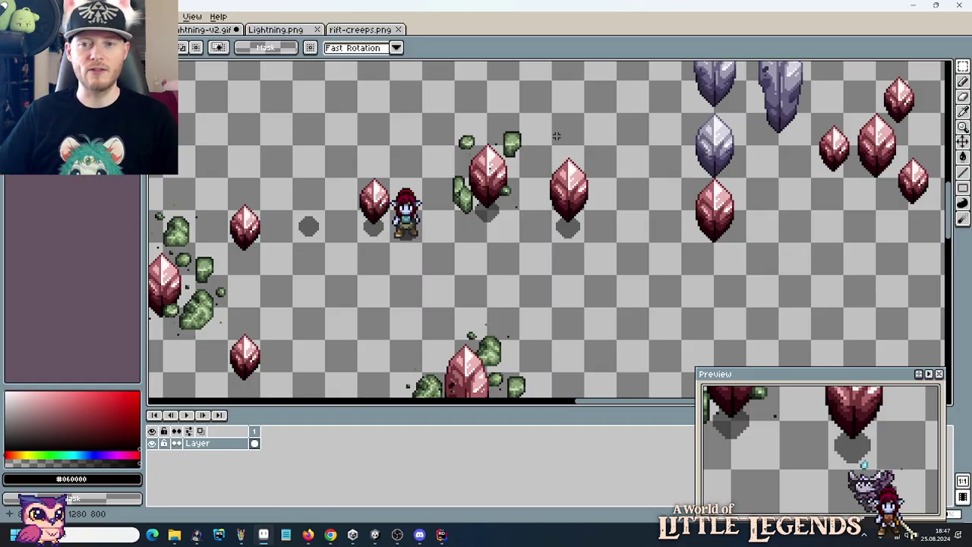
Survey the sprite sheet's rock-orbited crystals, purple and eyed crystal variants, green rocks, and lightning effects.
{"action": "scroll", "coordinate": [596, 263], "scroll_direction": "down", "scroll_amount": 3}
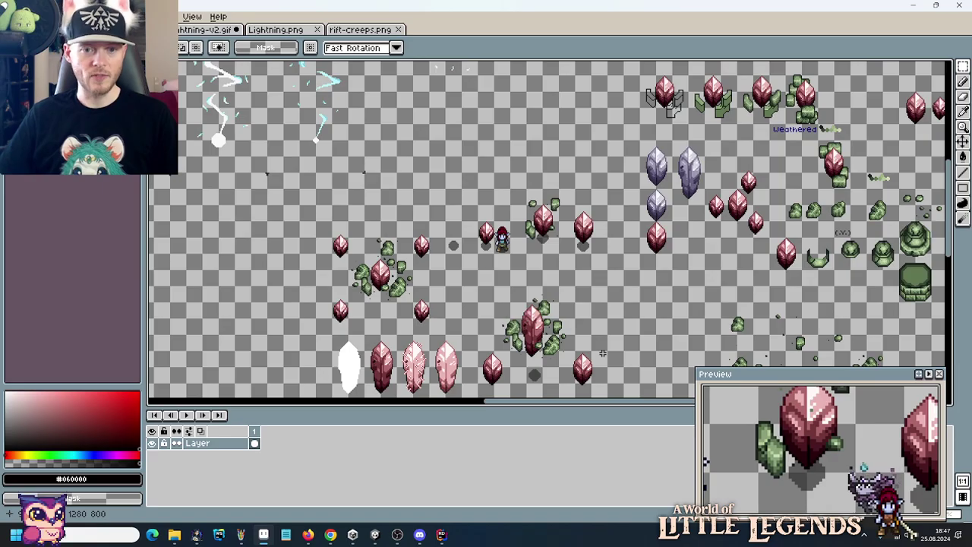
{"action": "scroll", "coordinate": [601, 351], "scroll_direction": "up", "scroll_amount": 2}
{"action": "left_click_drag", "start_coordinate": [558, 175], "coordinate": [560, 152]}
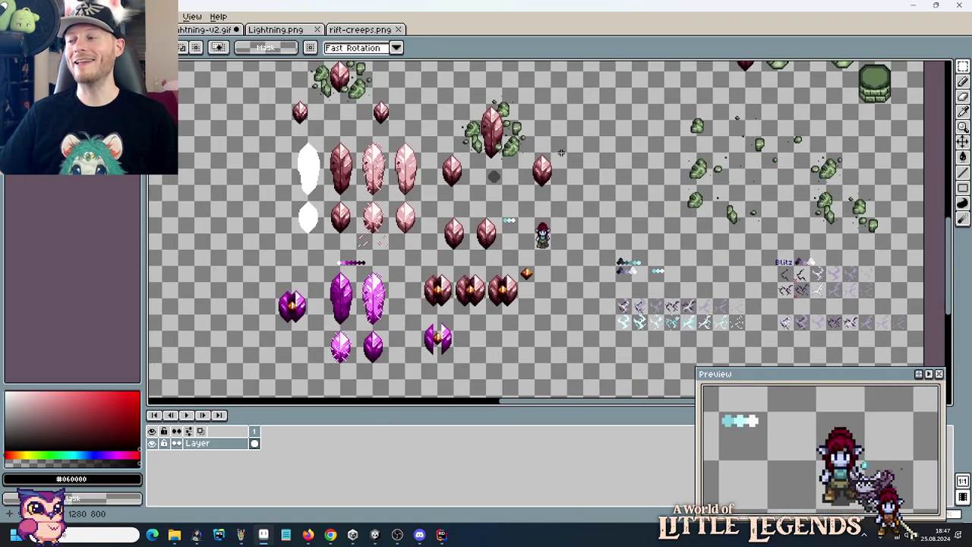
{"action": "left_click_drag", "start_coordinate": [484, 306], "coordinate": [547, 241]}
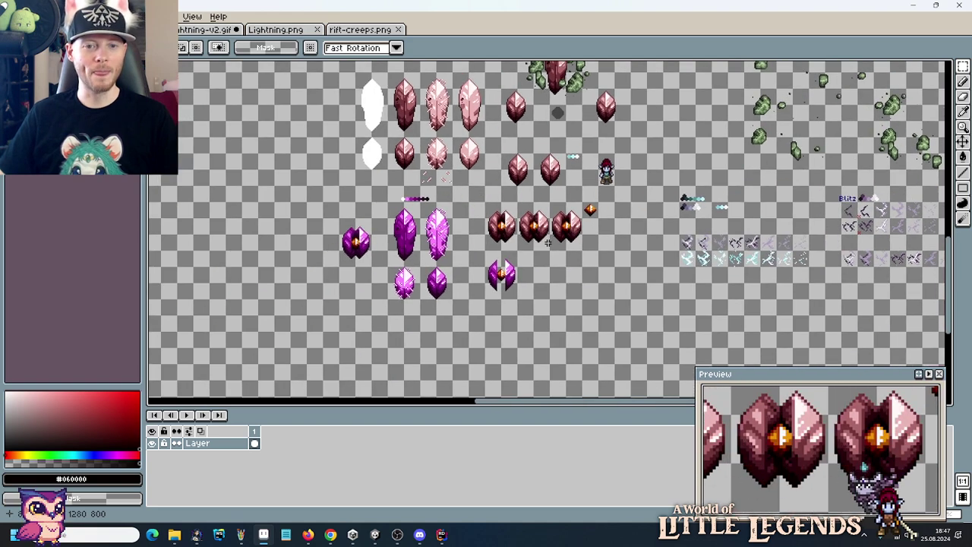
{"action": "left_click_drag", "start_coordinate": [579, 186], "coordinate": [539, 222]}
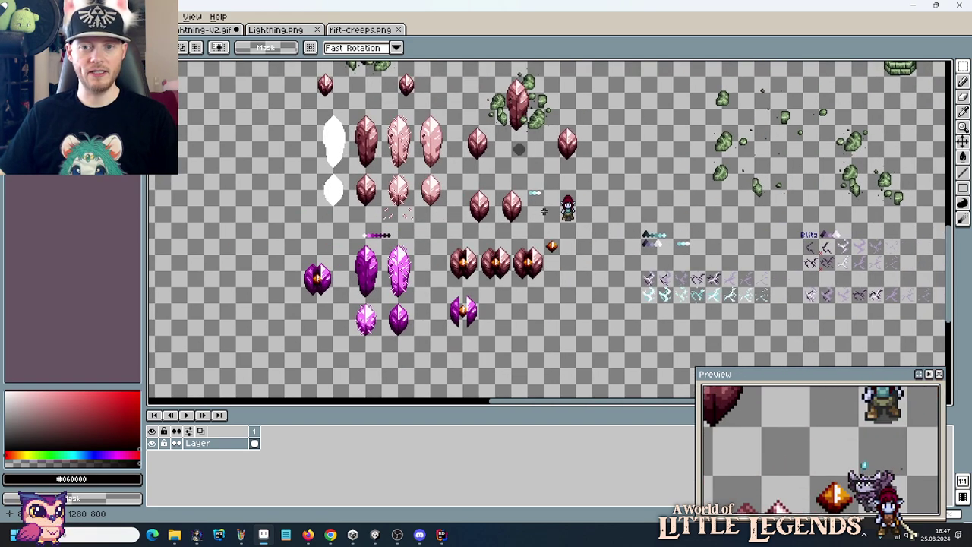
{"action": "left_click_drag", "start_coordinate": [555, 146], "coordinate": [544, 291]}
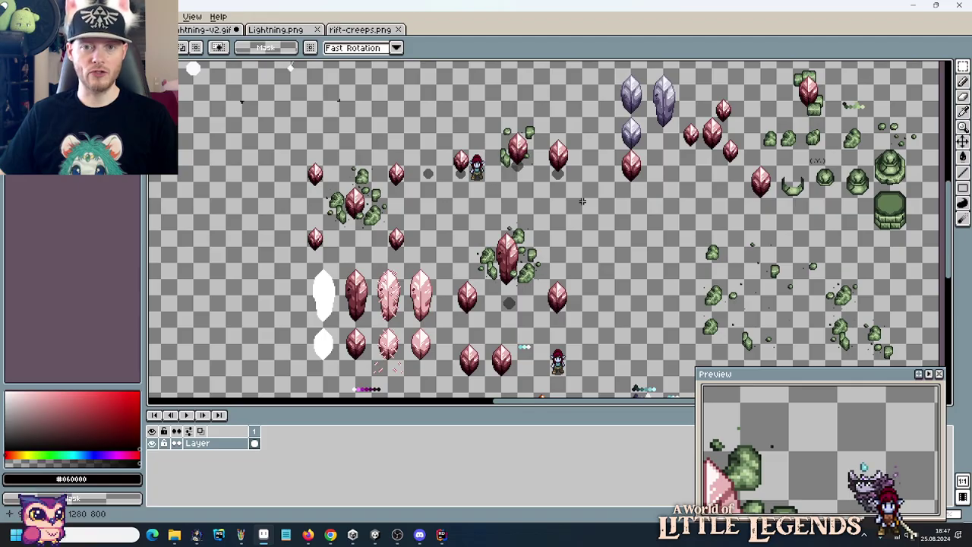
{"action": "left_click_drag", "start_coordinate": [566, 290], "coordinate": [579, 154]}
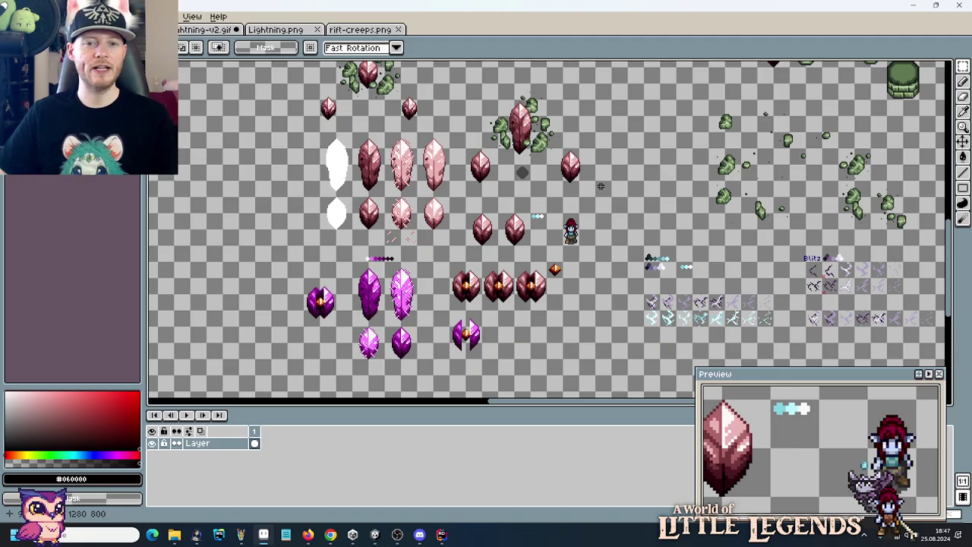
{"action": "scroll", "coordinate": [600, 186], "scroll_direction": "up", "scroll_amount": 3}
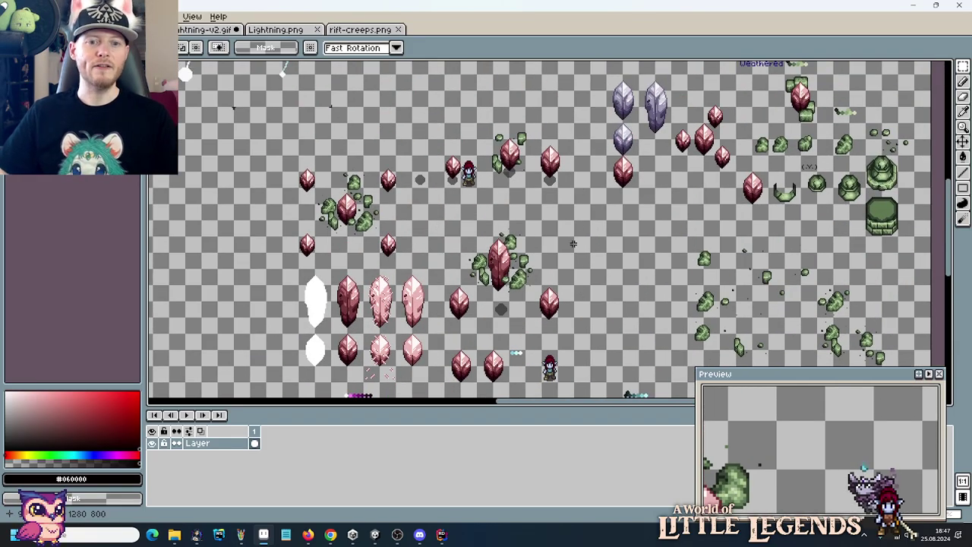
{"action": "left_click_drag", "start_coordinate": [585, 322], "coordinate": [590, 244]}
{"action": "left_click_drag", "start_coordinate": [598, 161], "coordinate": [591, 277]}
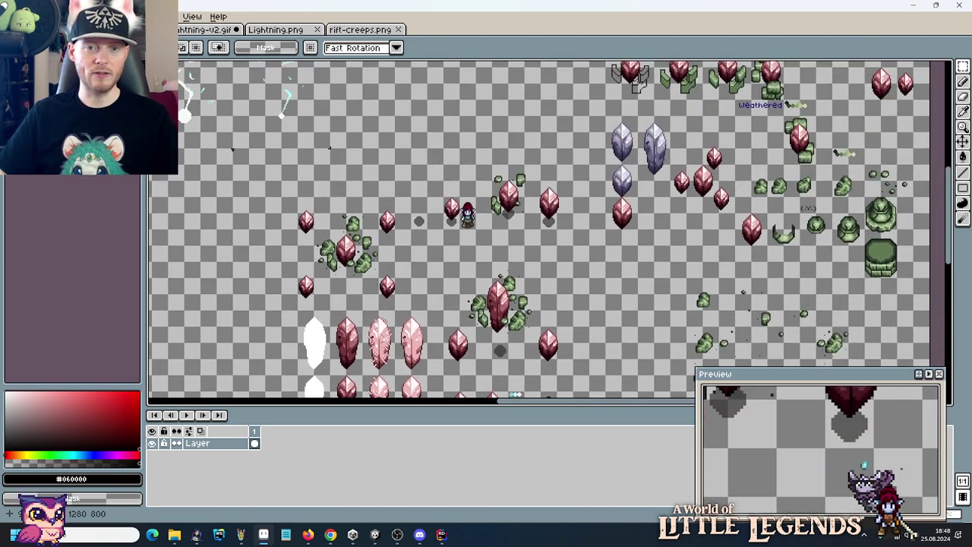
{"action": "left_click_drag", "start_coordinate": [581, 139], "coordinate": [613, 362]}
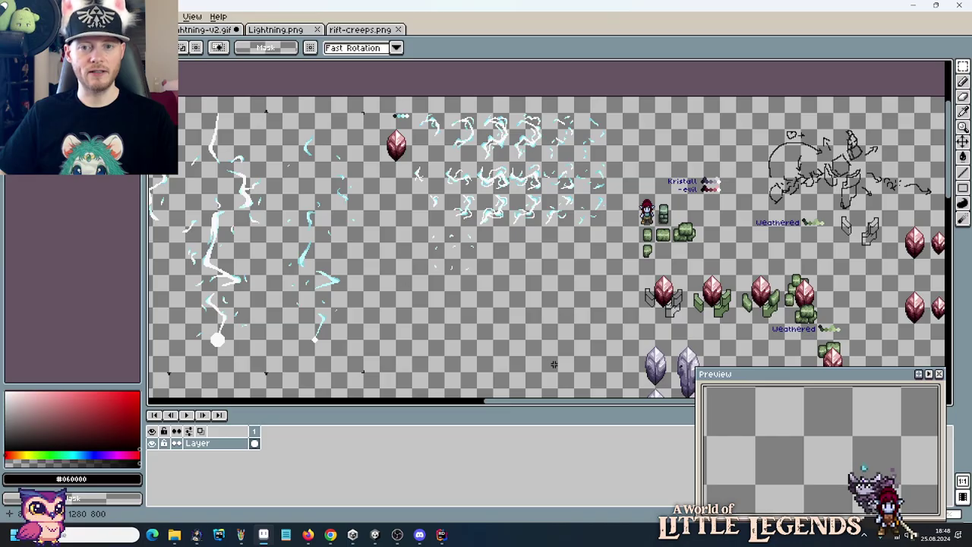
Examine the crystal variants around the hero sprite, the eyed crystals, and the loose green rock fragments.
{"action": "scroll", "coordinate": [553, 365], "scroll_direction": "down", "scroll_amount": 5}
{"action": "left_click_drag", "start_coordinate": [617, 311], "coordinate": [619, 218]}
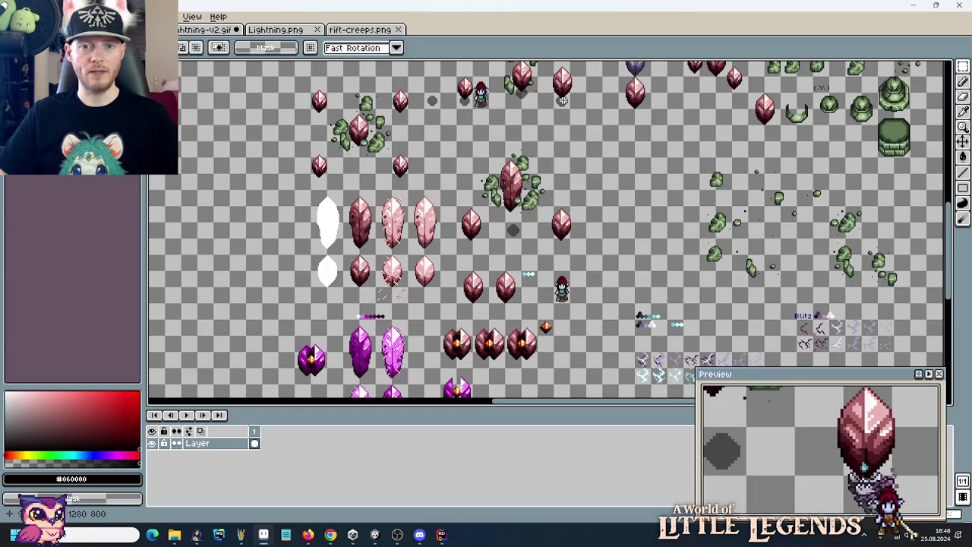
{"action": "scroll", "coordinate": [524, 277], "scroll_direction": "down", "scroll_amount": 2}
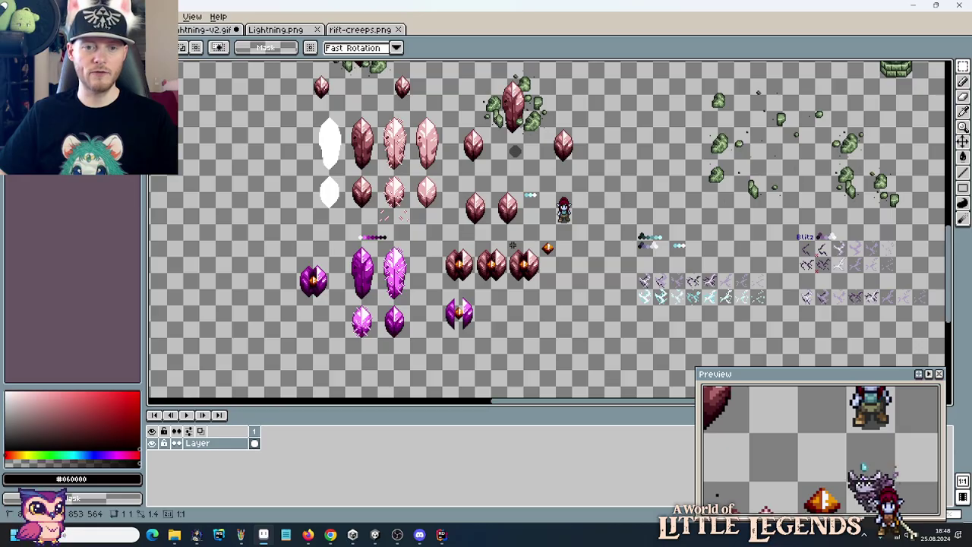
{"action": "left_click_drag", "start_coordinate": [505, 240], "coordinate": [543, 292]}
{"action": "left_click", "coordinate": [561, 290]}
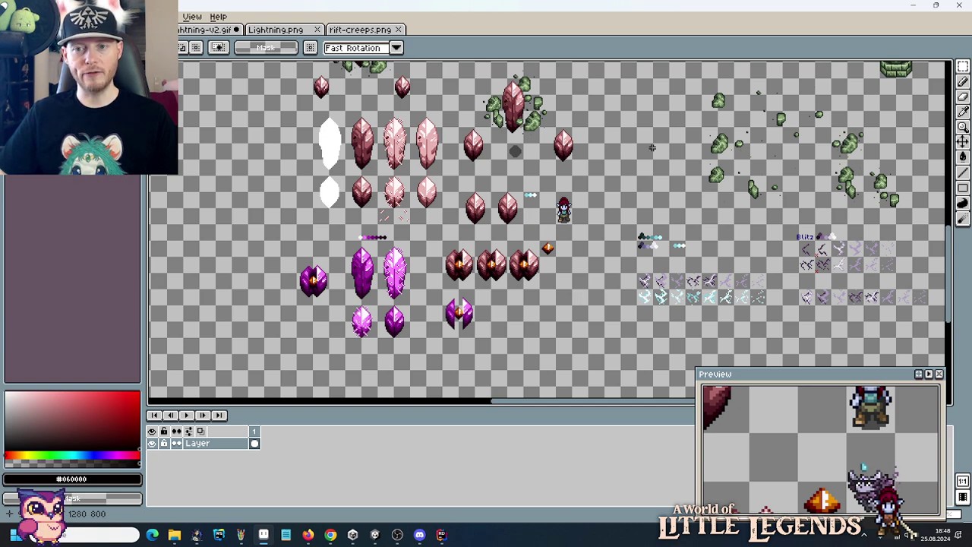
{"action": "left_click_drag", "start_coordinate": [653, 146], "coordinate": [570, 279]}
{"action": "scroll", "coordinate": [570, 278], "scroll_direction": "down", "scroll_amount": 2}
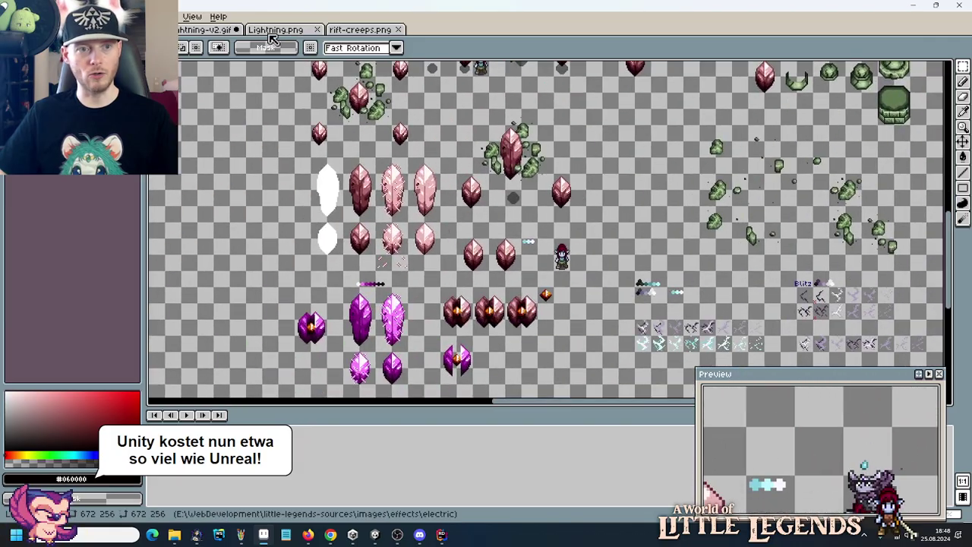
Open portal.png from the theme ancients artwork folder for reference.
{"action": "left_click", "coordinate": [346, 30]}
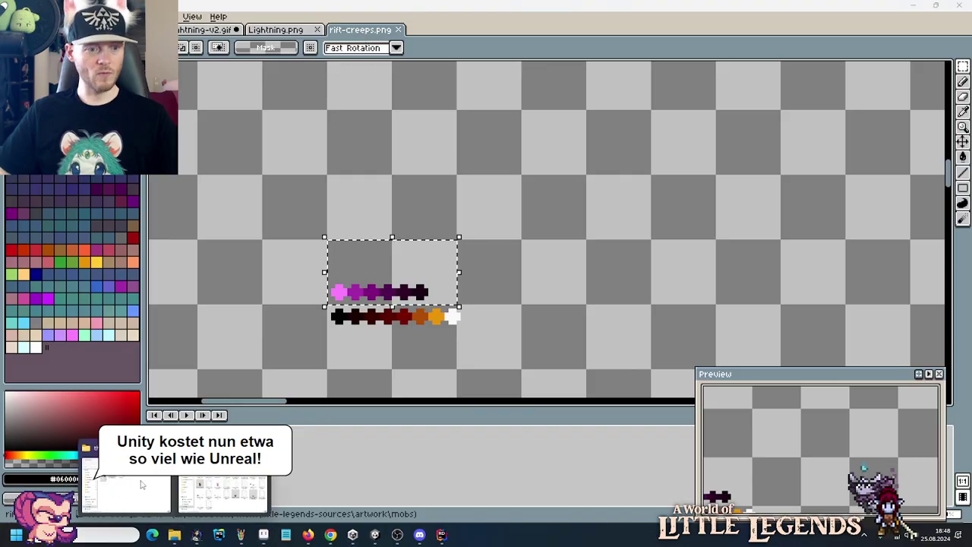
{"action": "left_click", "coordinate": [190, 494]}
{"action": "left_click_drag", "start_coordinate": [372, 193], "coordinate": [830, 190]}
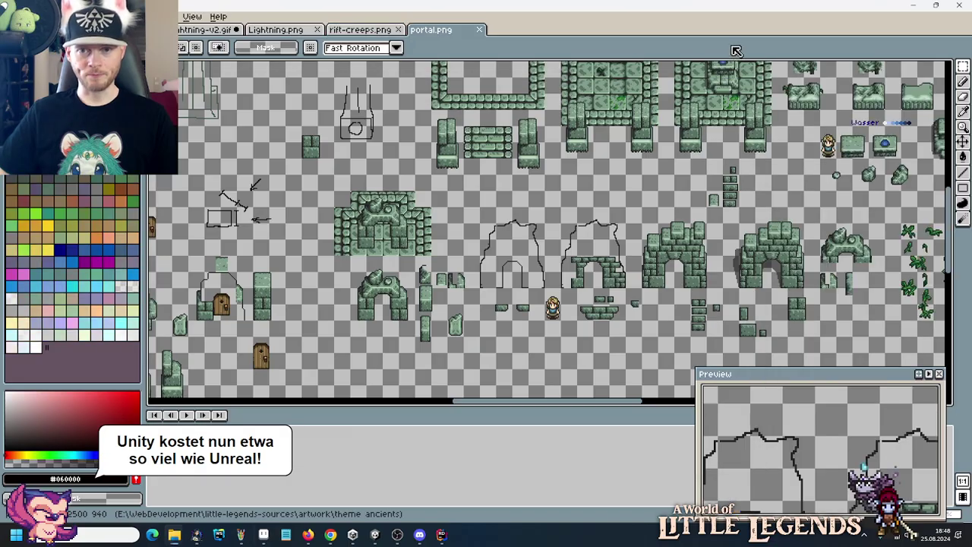
Look over the stone ruins, statue fountains, and crystals in portal.png, and return to the crystal creature sheet.
{"action": "scroll", "coordinate": [489, 263], "scroll_direction": "up", "scroll_amount": 2}
{"action": "left_click_drag", "start_coordinate": [760, 163], "coordinate": [941, 225]}
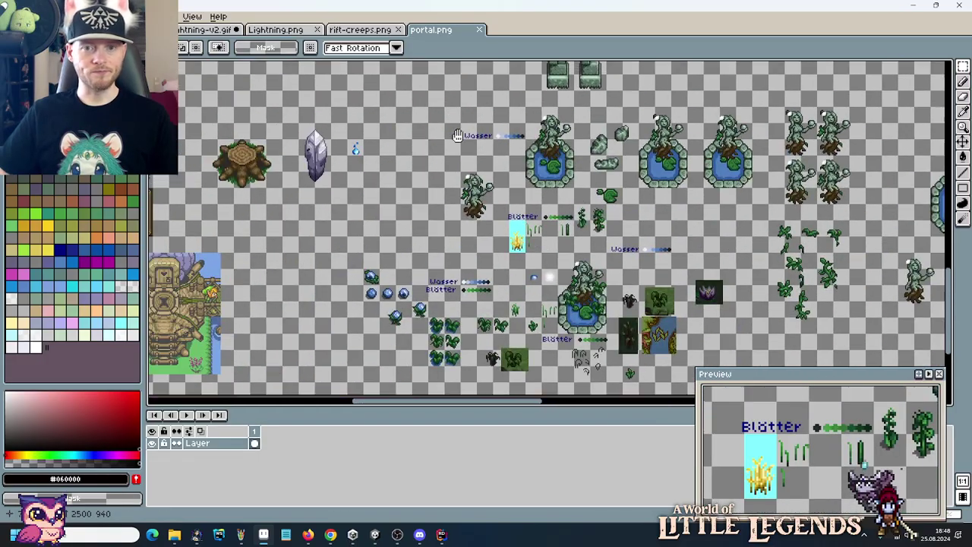
{"action": "left_click_drag", "start_coordinate": [628, 134], "coordinate": [581, 258]}
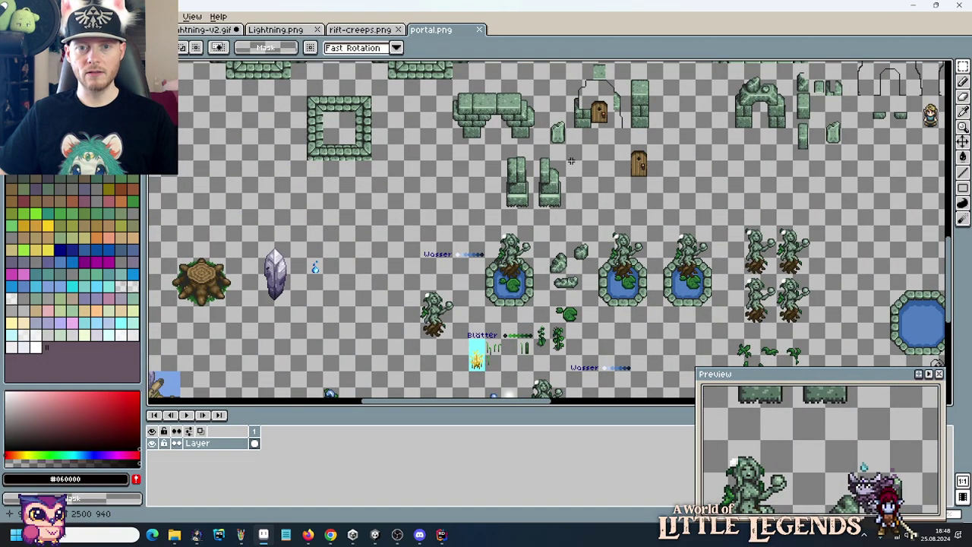
{"action": "mouse_move", "coordinate": [572, 161]}
{"action": "left_mouse_down"}
{"action": "mouse_move", "coordinate": [526, 346]}
{"action": "mouse_move", "coordinate": [455, 265]}
{"action": "mouse_move", "coordinate": [412, 195]}
{"action": "mouse_move", "coordinate": [531, 228]}
{"action": "mouse_move", "coordinate": [676, 311]}
{"action": "mouse_move", "coordinate": [201, 205]}
{"action": "left_mouse_up"}
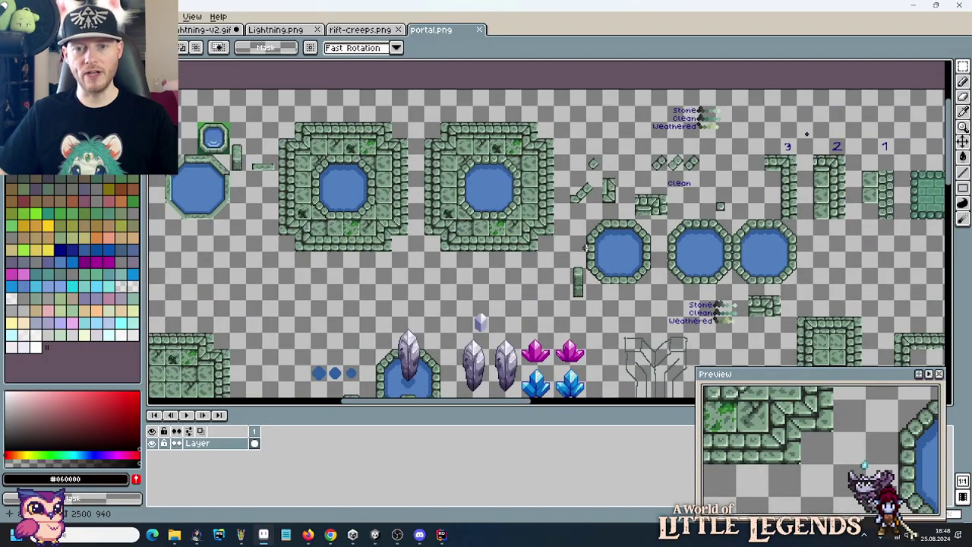
{"action": "left_click", "coordinate": [209, 35]}
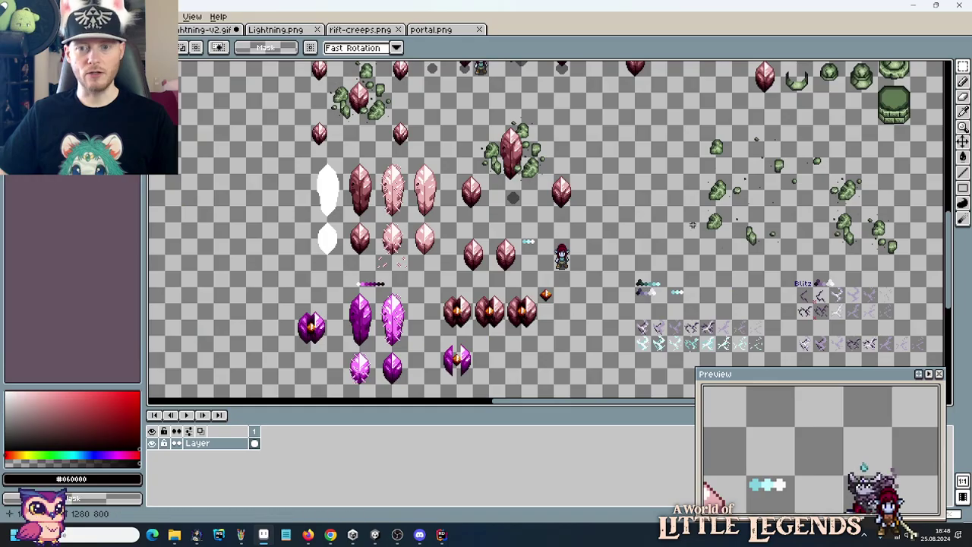
Copy two of the larger green rocks and place the copies side by side in the empty area beside the medium red crystal.
{"action": "scroll", "coordinate": [650, 262], "scroll_direction": "up", "scroll_amount": 3}
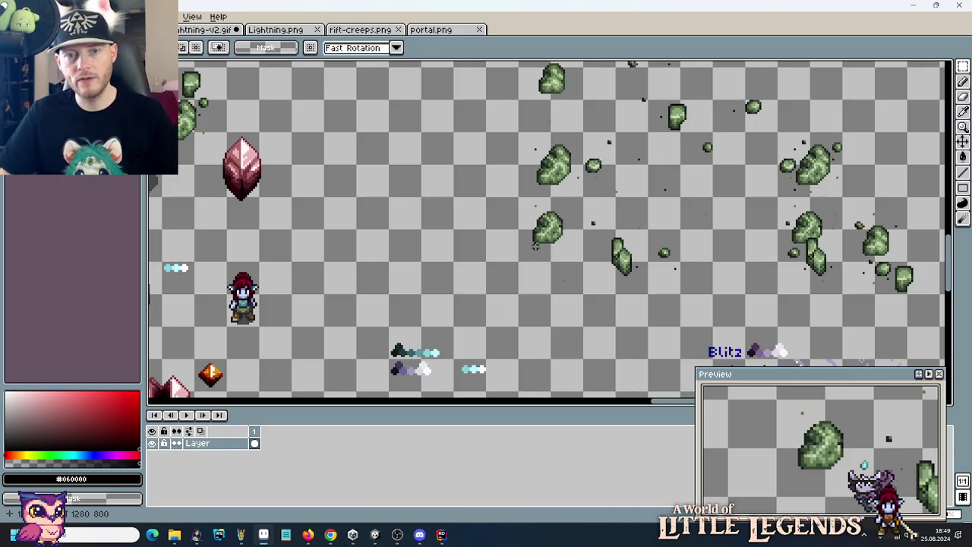
{"action": "scroll", "coordinate": [580, 195], "scroll_direction": "up", "scroll_amount": 3}
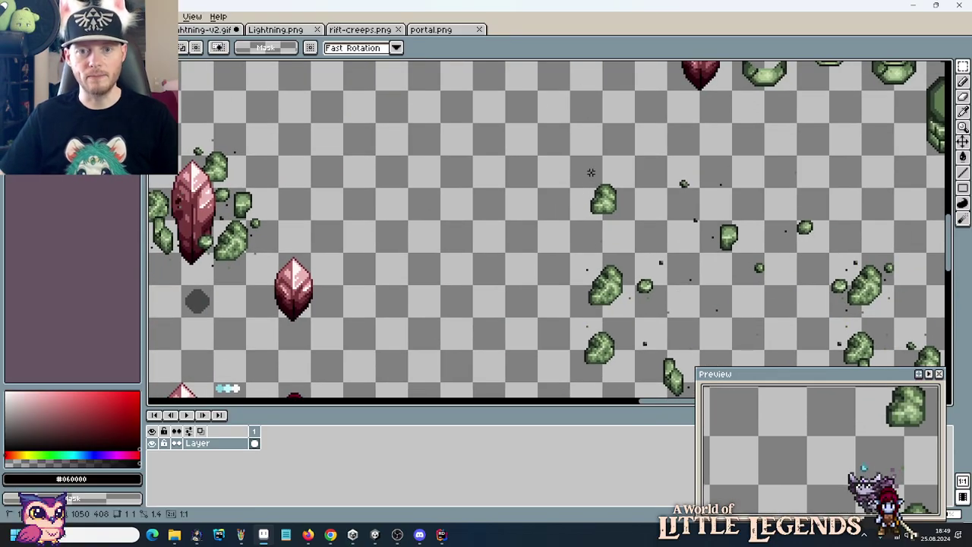
{"action": "mouse_move", "coordinate": [570, 154]}
{"action": "left_mouse_down"}
{"action": "mouse_move", "coordinate": [635, 219]}
{"action": "mouse_move", "coordinate": [404, 211]}
{"action": "left_mouse_up"}
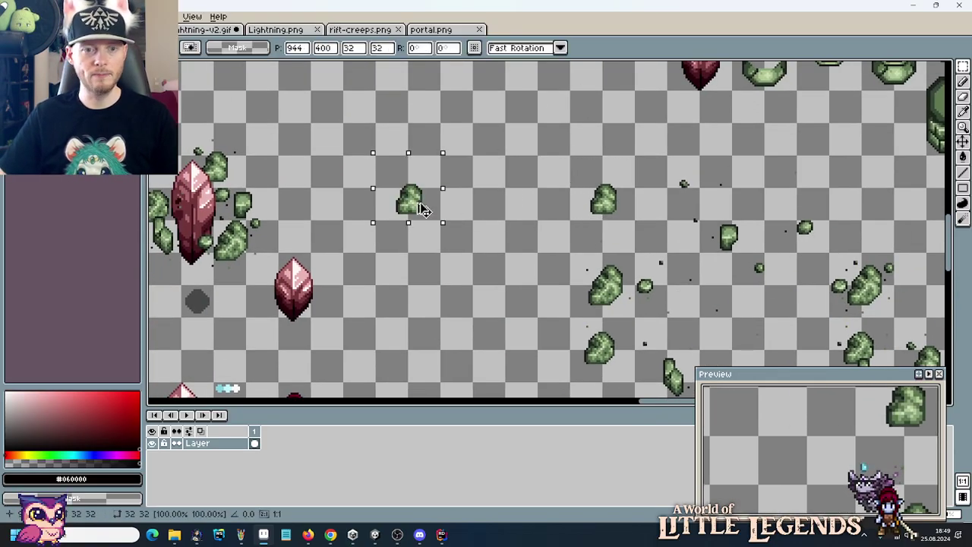
{"action": "mouse_move", "coordinate": [573, 328]}
{"action": "left_mouse_down"}
{"action": "mouse_move", "coordinate": [623, 374]}
{"action": "mouse_move", "coordinate": [546, 225]}
{"action": "mouse_move", "coordinate": [473, 225]}
{"action": "left_mouse_up"}
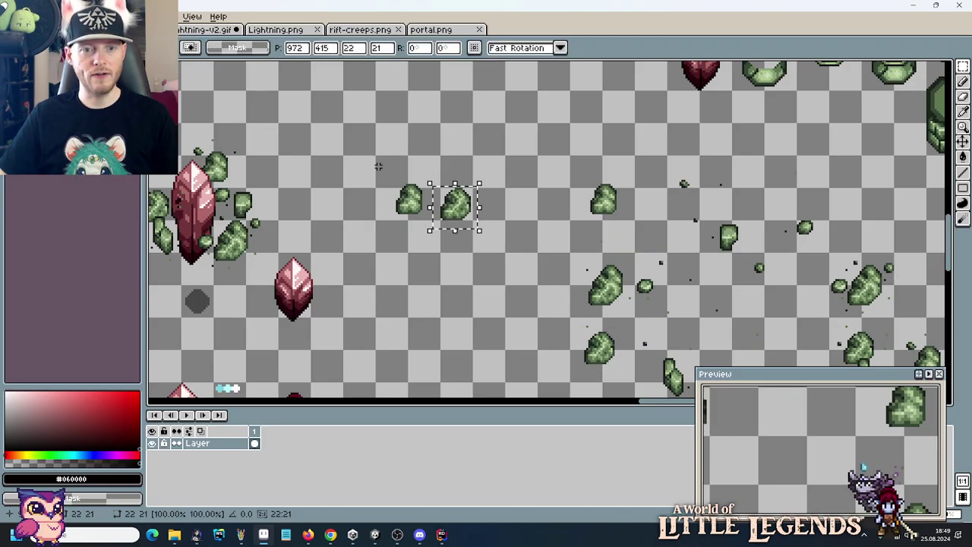
{"action": "mouse_move", "coordinate": [378, 169]}
{"action": "left_mouse_down"}
{"action": "mouse_move", "coordinate": [435, 247]}
{"action": "mouse_move", "coordinate": [410, 233]}
{"action": "left_mouse_up"}
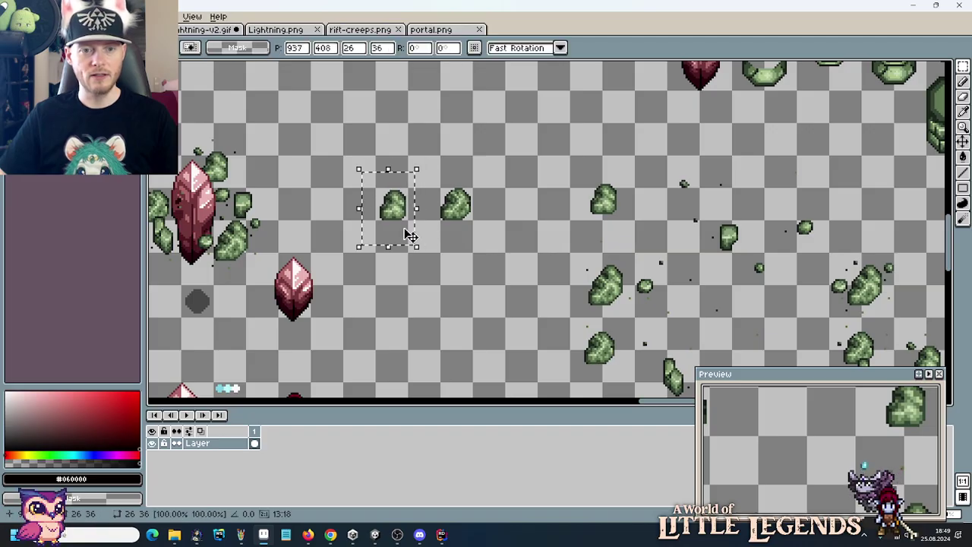
{"action": "left_click", "coordinate": [474, 246]}
{"action": "left_click_drag", "start_coordinate": [403, 198], "coordinate": [451, 234]}
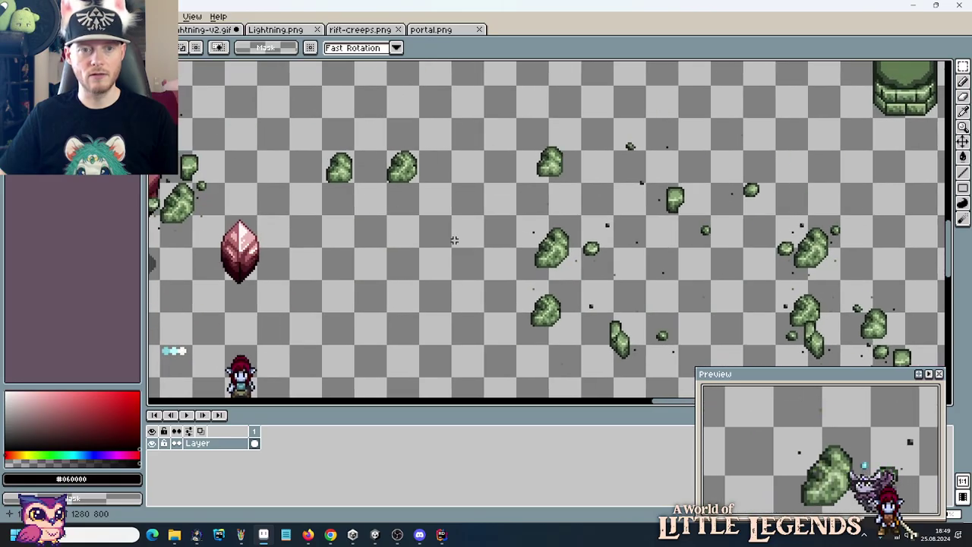
Examine the statue fountains, loose rocks, stone platforms, and crystals on the portal.png sheet.
{"action": "key", "text": "ctrl+Tab"}
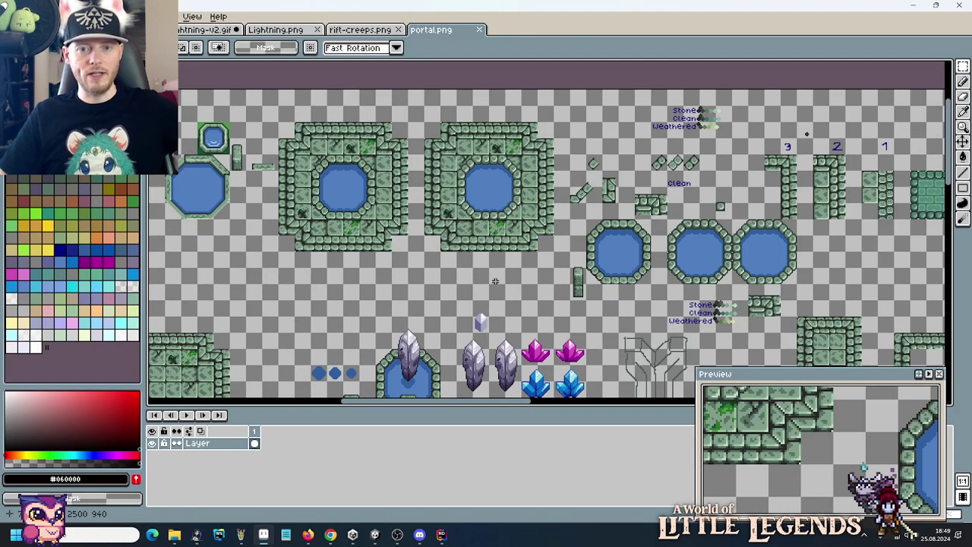
{"action": "scroll", "coordinate": [493, 314], "scroll_direction": "down", "scroll_amount": 5}
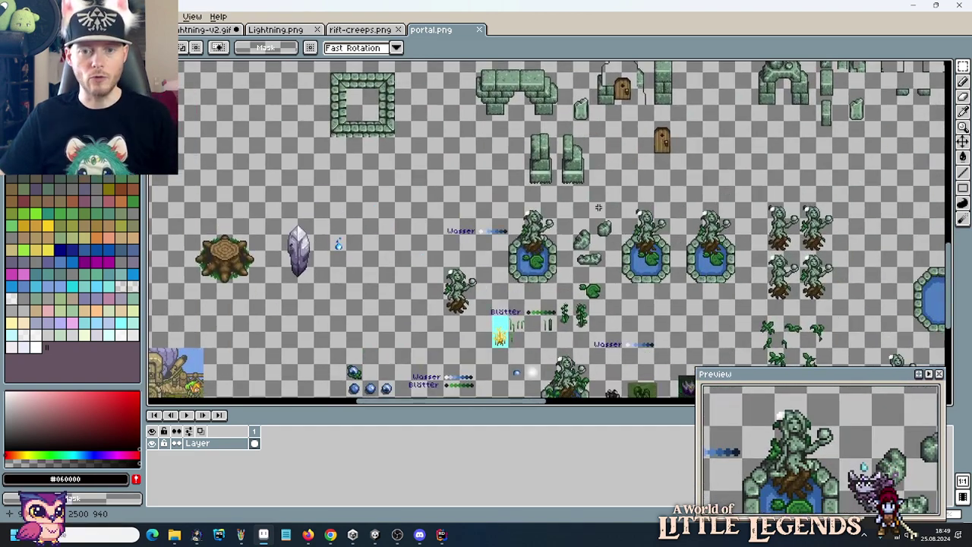
{"action": "scroll", "coordinate": [596, 282], "scroll_direction": "up", "scroll_amount": 3}
{"action": "scroll", "coordinate": [534, 349], "scroll_direction": "down", "scroll_amount": 1}
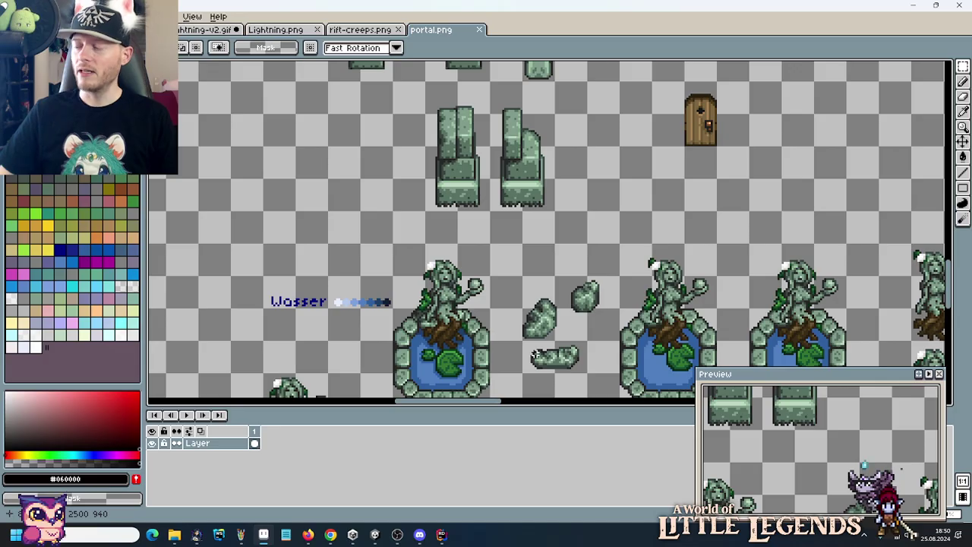
{"action": "scroll", "coordinate": [577, 322], "scroll_direction": "down", "scroll_amount": 2}
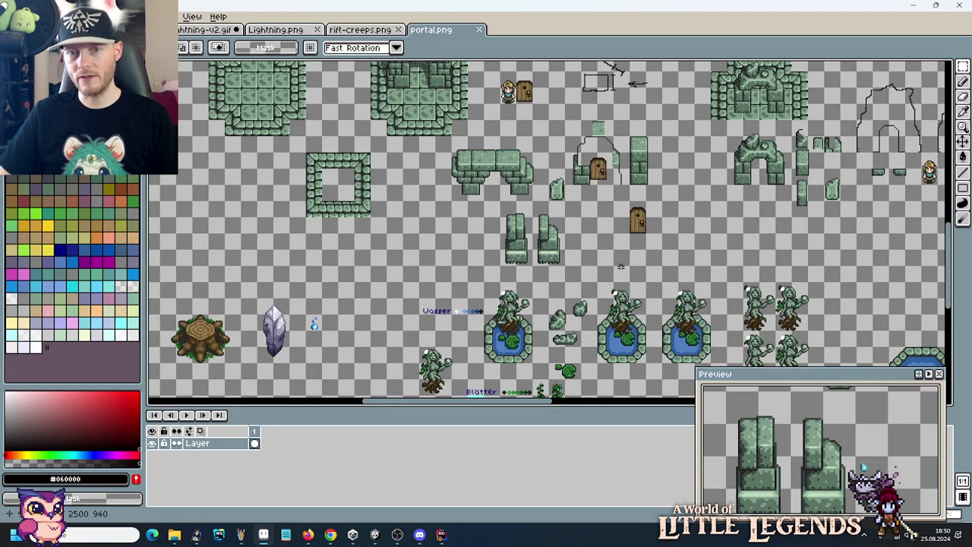
{"action": "left_click_drag", "start_coordinate": [621, 267], "coordinate": [613, 355]}
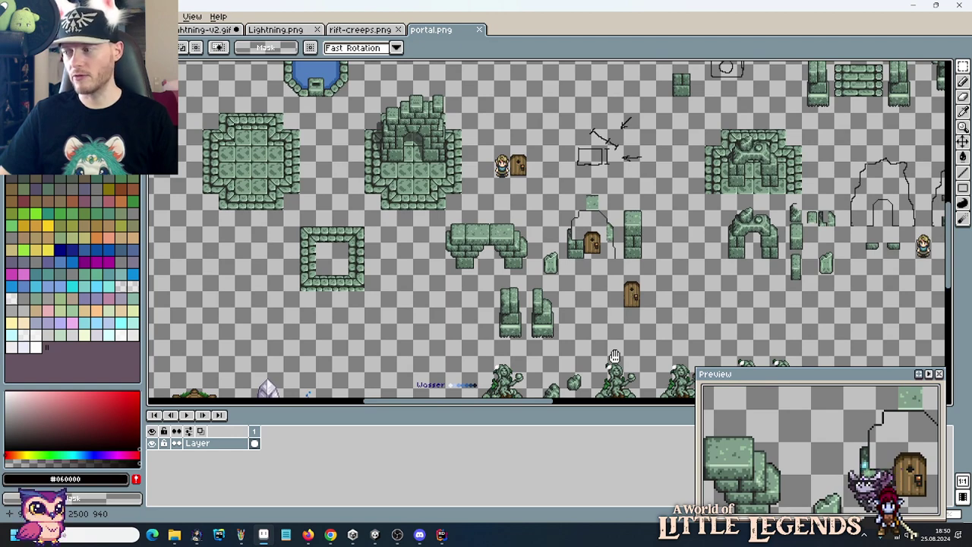
{"action": "scroll", "coordinate": [617, 343], "scroll_direction": "down", "scroll_amount": 2}
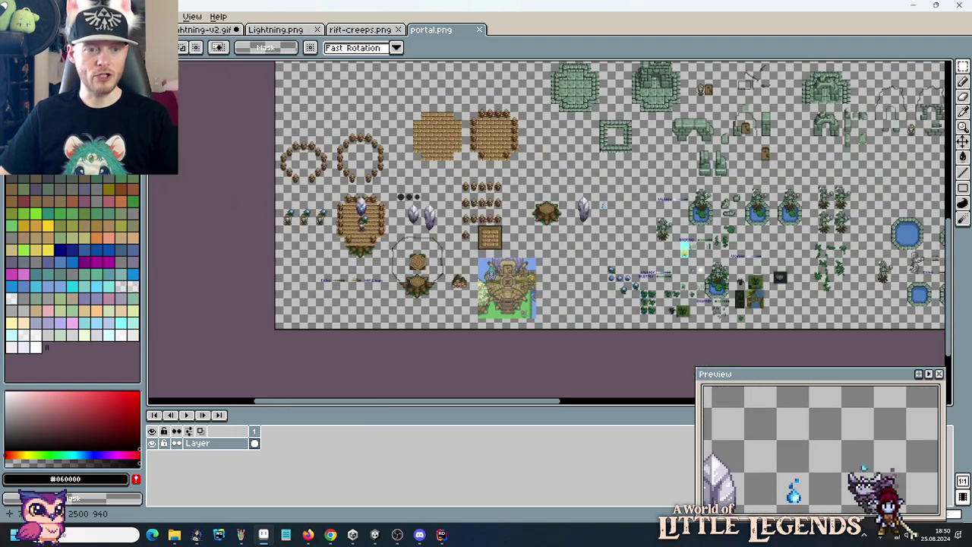
{"action": "scroll", "coordinate": [524, 243], "scroll_direction": "up", "scroll_amount": 1}
{"action": "left_click_drag", "start_coordinate": [658, 243], "coordinate": [333, 178]}
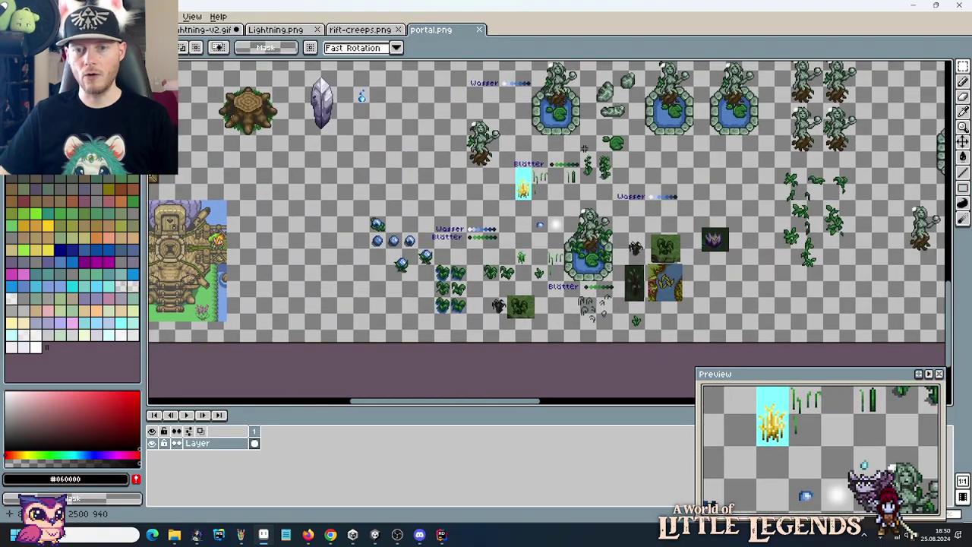
{"action": "left_click_drag", "start_coordinate": [584, 149], "coordinate": [579, 290]}
{"action": "left_click_drag", "start_coordinate": [531, 122], "coordinate": [597, 284]}
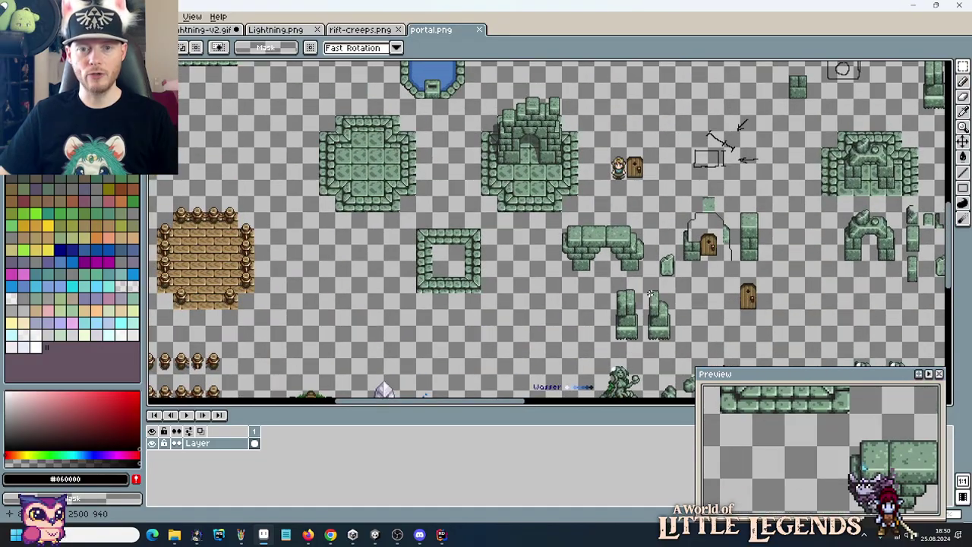
{"action": "left_click_drag", "start_coordinate": [595, 165], "coordinate": [654, 288]}
{"action": "left_click_drag", "start_coordinate": [601, 212], "coordinate": [633, 268]}
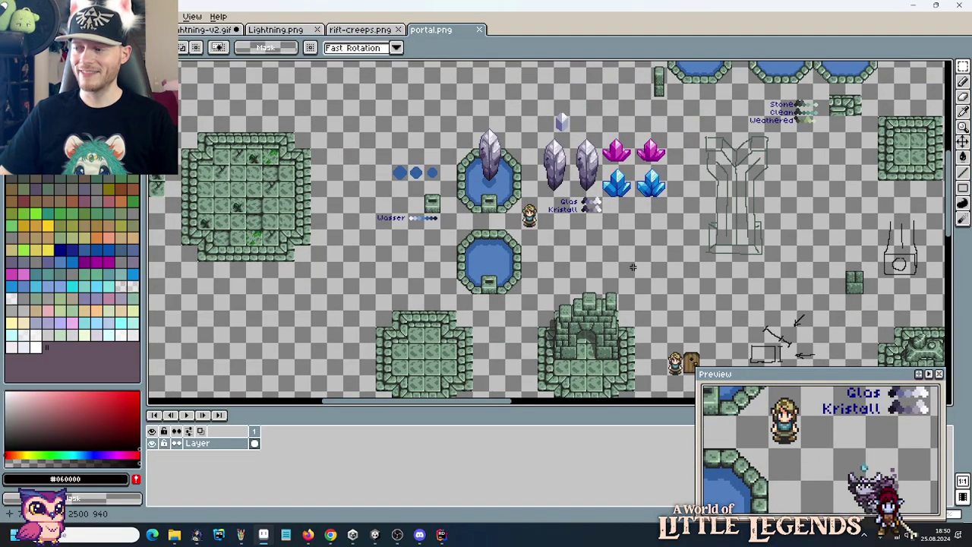
Examine the vine-covered stone pillars, altar platforms, and red evil crystal in portal.png.
{"action": "scroll", "coordinate": [632, 268], "scroll_direction": "down", "scroll_amount": 2}
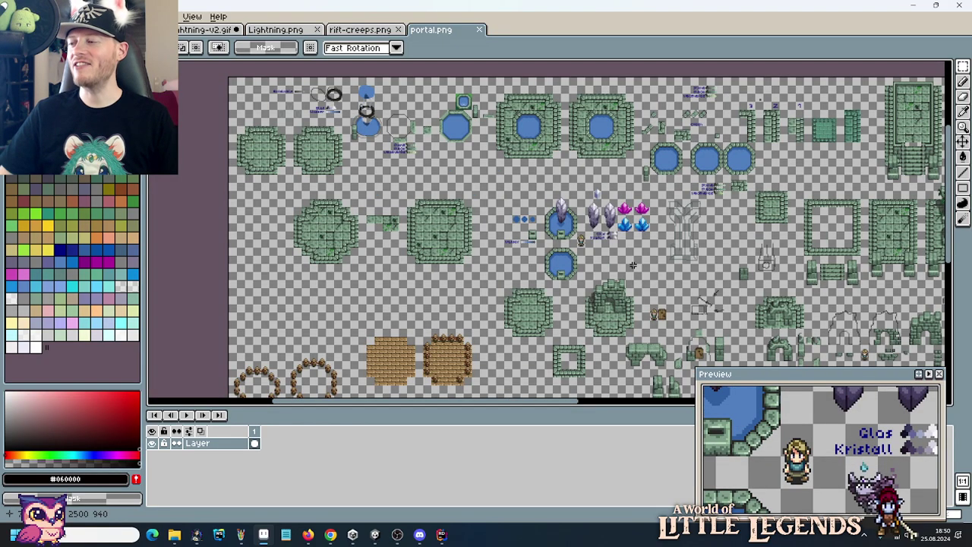
{"action": "left_click_drag", "start_coordinate": [506, 178], "coordinate": [262, 232]}
{"action": "scroll", "coordinate": [637, 242], "scroll_direction": "up", "scroll_amount": 1}
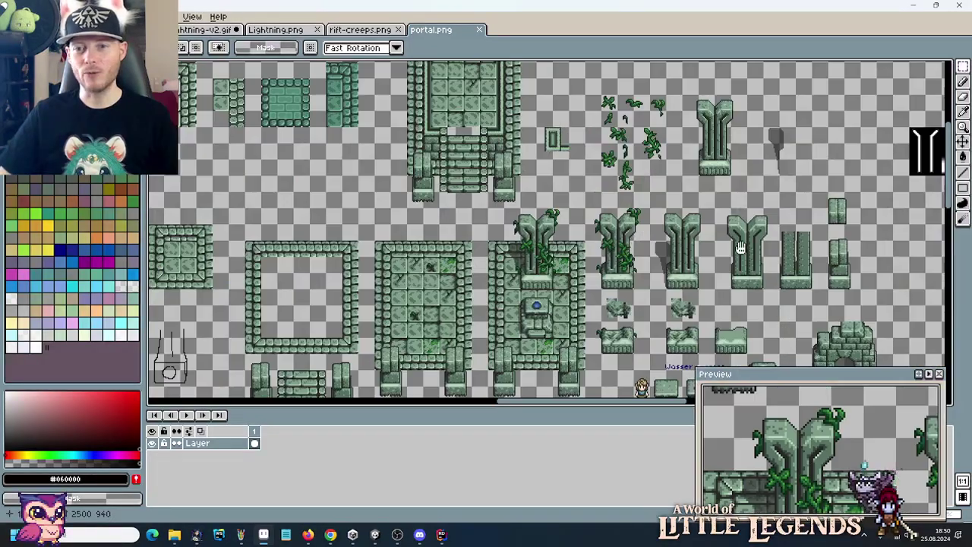
{"action": "scroll", "coordinate": [422, 226], "scroll_direction": "up", "scroll_amount": 1}
{"action": "left_click_drag", "start_coordinate": [660, 260], "coordinate": [397, 294]}
{"action": "left_click_drag", "start_coordinate": [719, 206], "coordinate": [494, 278]}
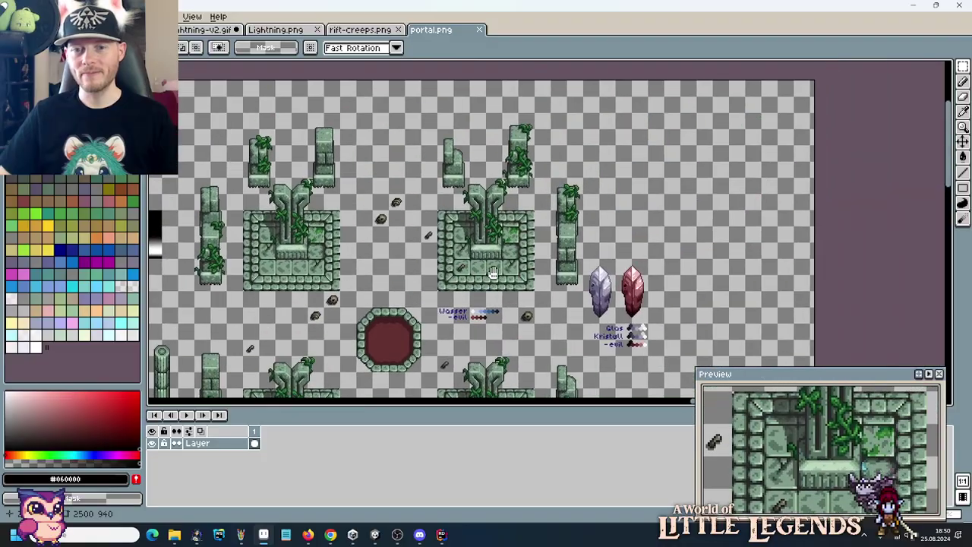
Open ruins.png from the theme ancients folder alongside the other sheets.
{"action": "scroll", "coordinate": [525, 262], "scroll_direction": "down", "scroll_amount": 3}
{"action": "scroll", "coordinate": [525, 261], "scroll_direction": "down", "scroll_amount": 2}
{"action": "key", "text": "alt+Tab"}
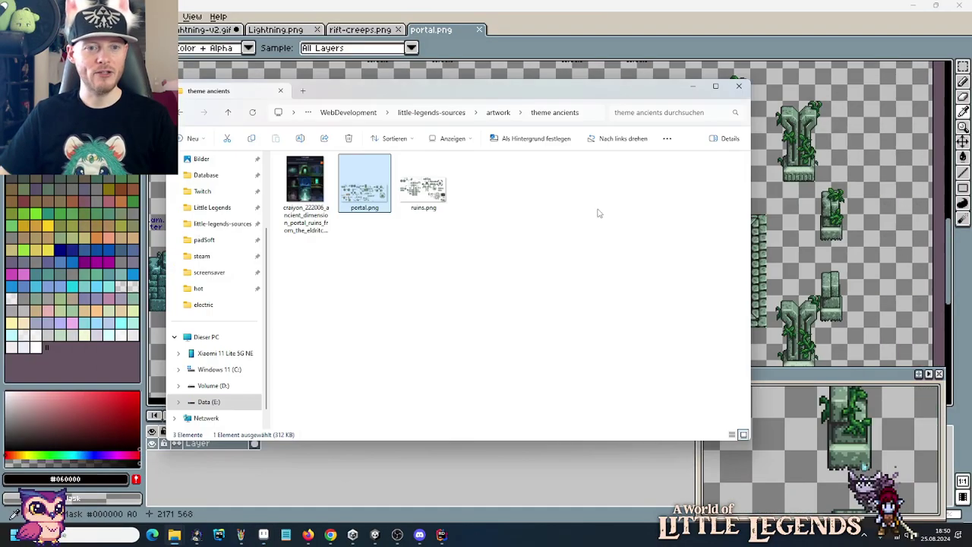
{"action": "left_click_drag", "start_coordinate": [423, 182], "coordinate": [832, 205]}
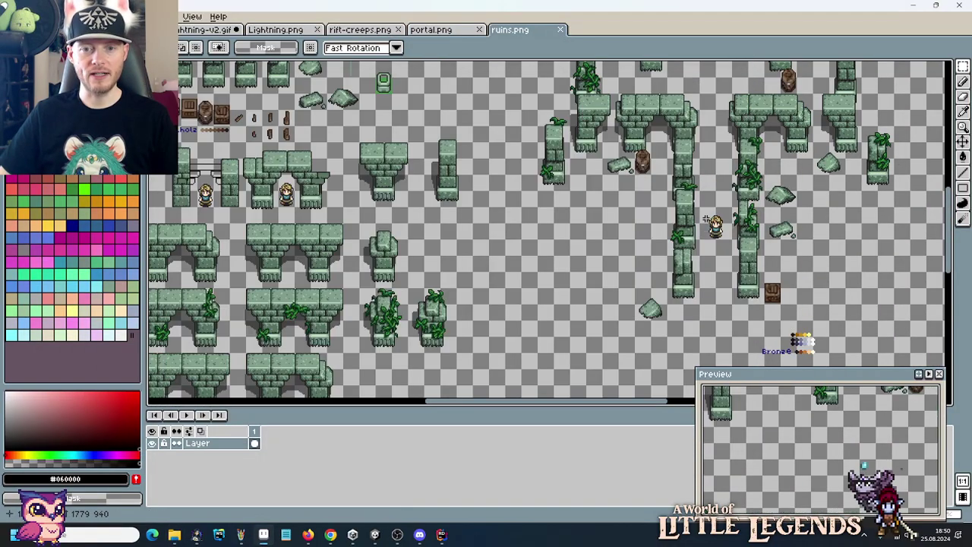
Look through the stone arches, pillars, rubble, and statue references in ruins.png, and return to the crystal creature sheet.
{"action": "scroll", "coordinate": [459, 141], "scroll_direction": "up", "scroll_amount": 2}
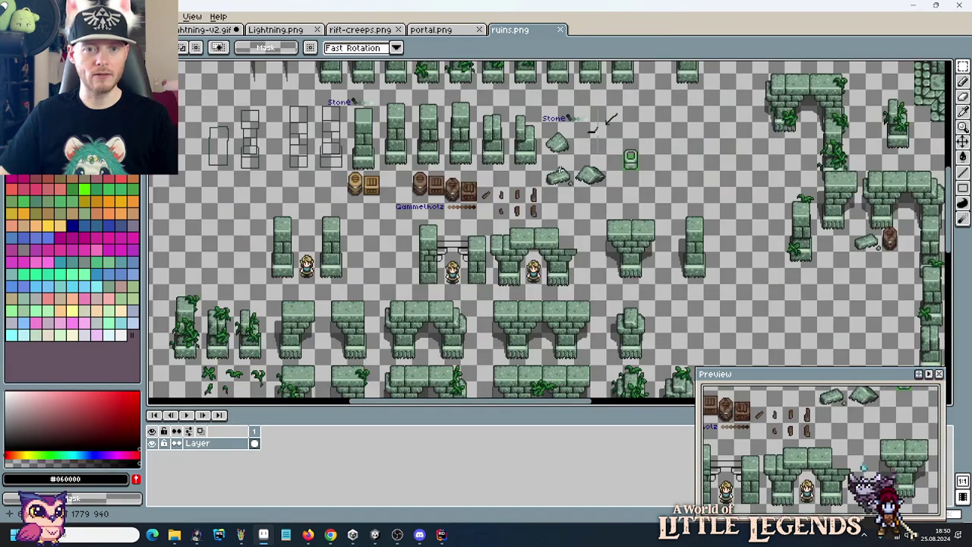
{"action": "scroll", "coordinate": [563, 184], "scroll_direction": "down", "scroll_amount": 2}
{"action": "scroll", "coordinate": [564, 183], "scroll_direction": "up", "scroll_amount": 2}
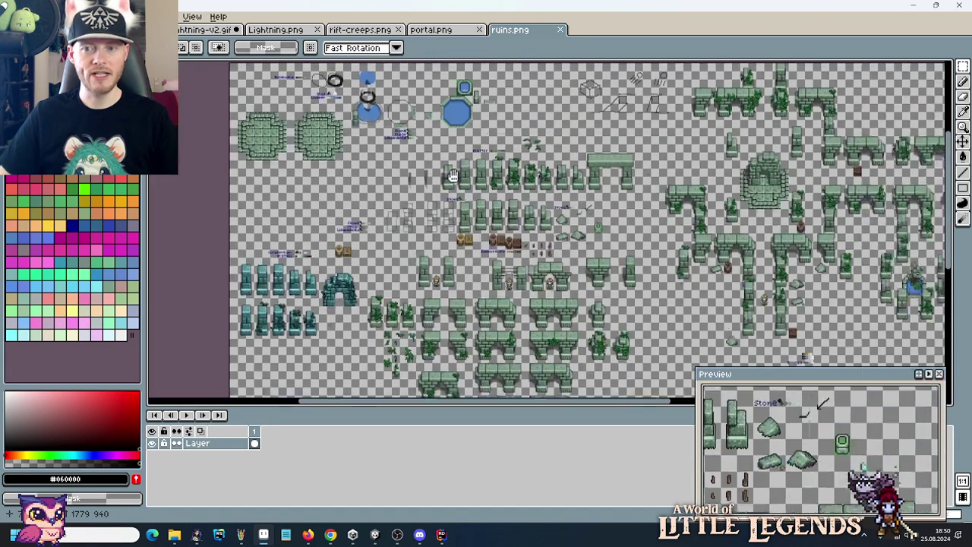
{"action": "scroll", "coordinate": [692, 212], "scroll_direction": "down", "scroll_amount": 1}
{"action": "scroll", "coordinate": [691, 213], "scroll_direction": "up", "scroll_amount": 2}
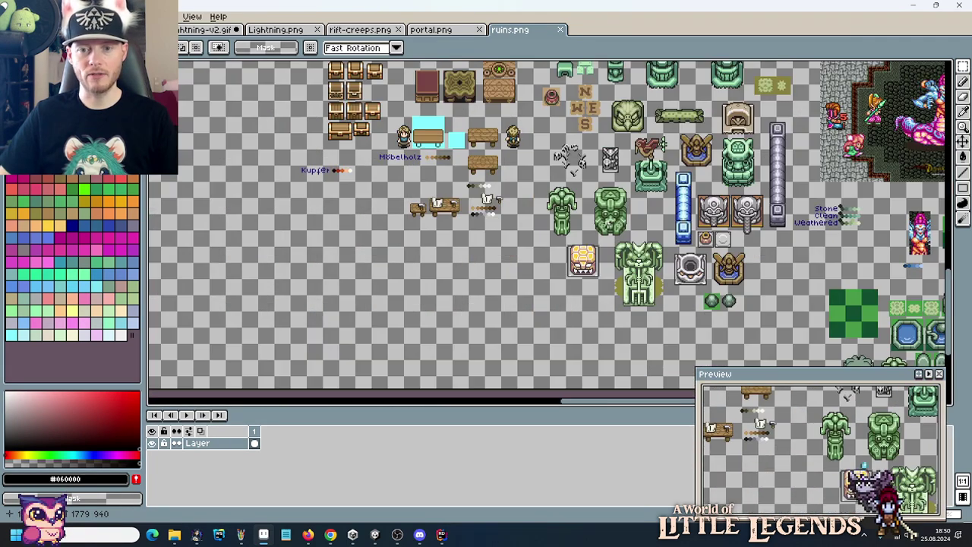
{"action": "scroll", "coordinate": [337, 141], "scroll_direction": "down", "scroll_amount": 2}
{"action": "scroll", "coordinate": [360, 99], "scroll_direction": "up", "scroll_amount": 3}
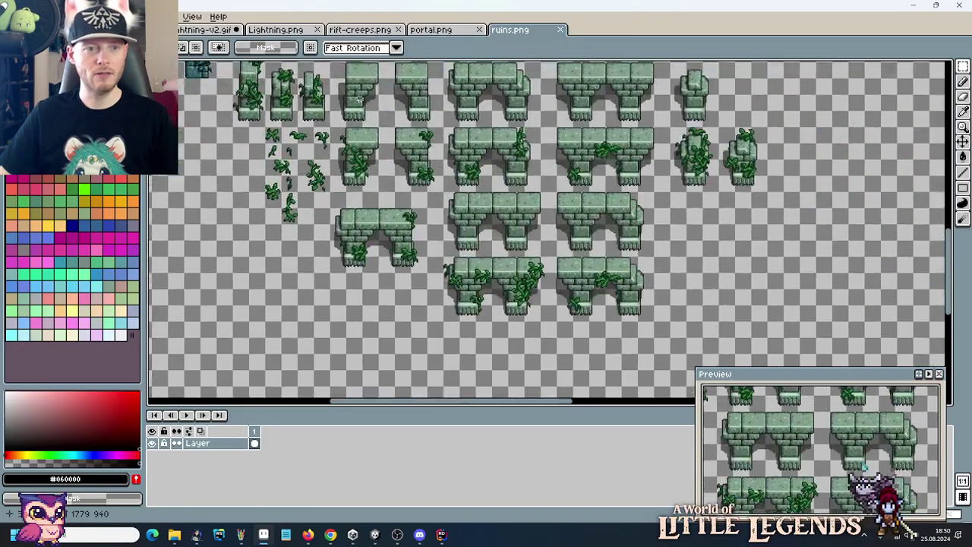
{"action": "scroll", "coordinate": [360, 98], "scroll_direction": "down", "scroll_amount": 1}
{"action": "key", "text": "ctrl+Tab"}
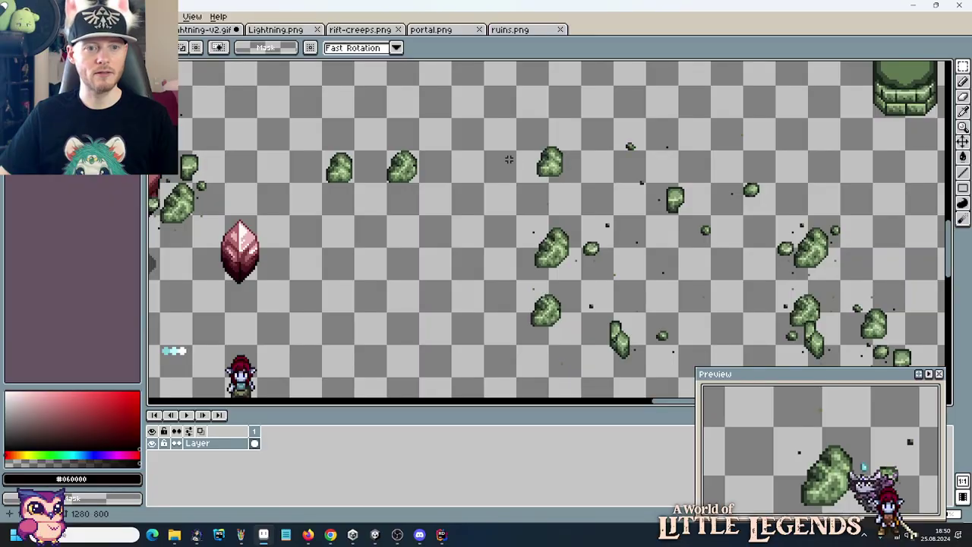
Open interdimensional-rift.png from the theme rift artwork folder alongside the other sheets.
{"action": "left_click_drag", "start_coordinate": [418, 162], "coordinate": [599, 198]}
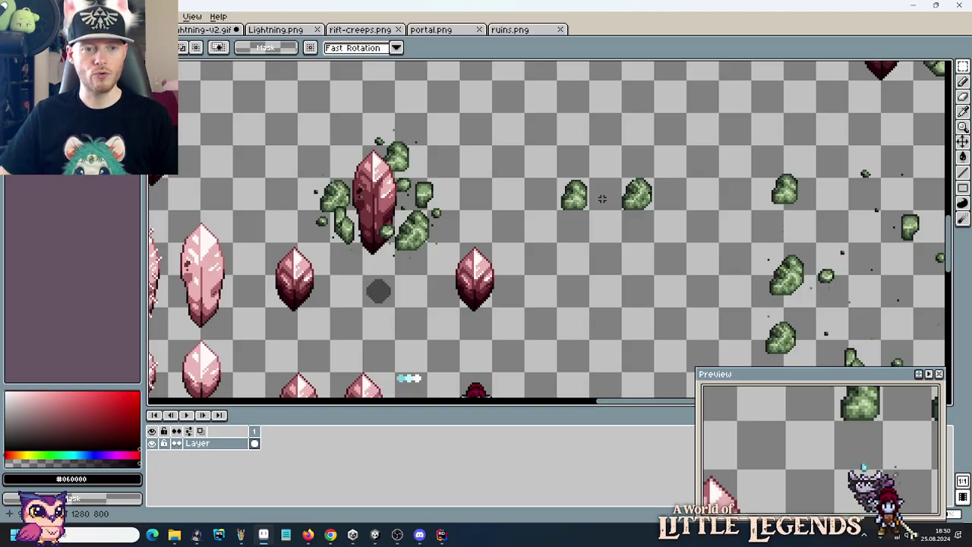
{"action": "left_click_drag", "start_coordinate": [688, 245], "coordinate": [579, 247]}
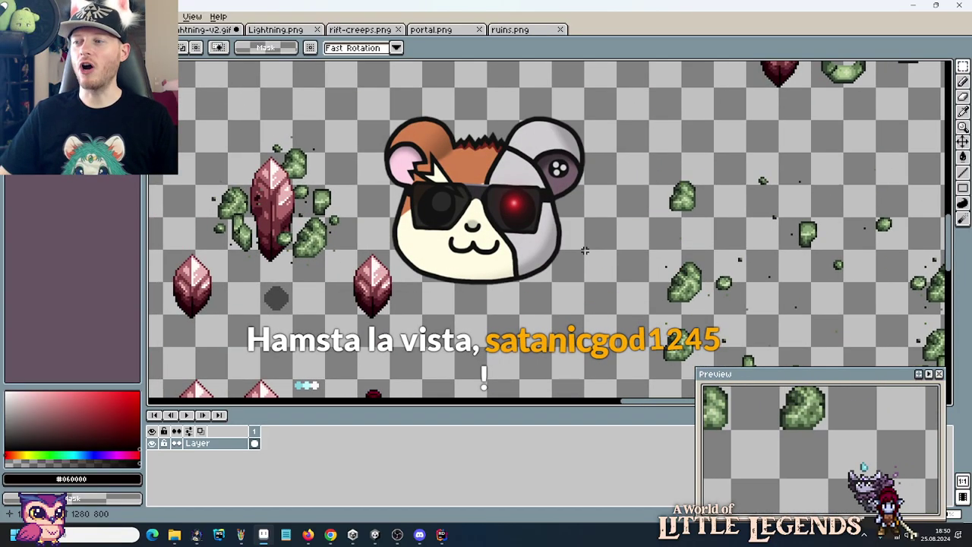
{"action": "key", "text": "alt+Tab"}
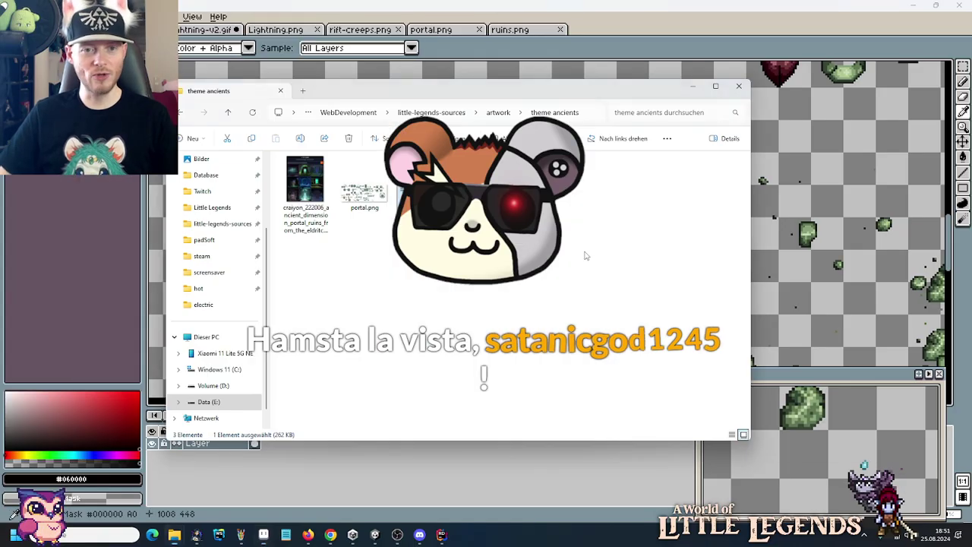
{"action": "left_click", "coordinate": [501, 112]}
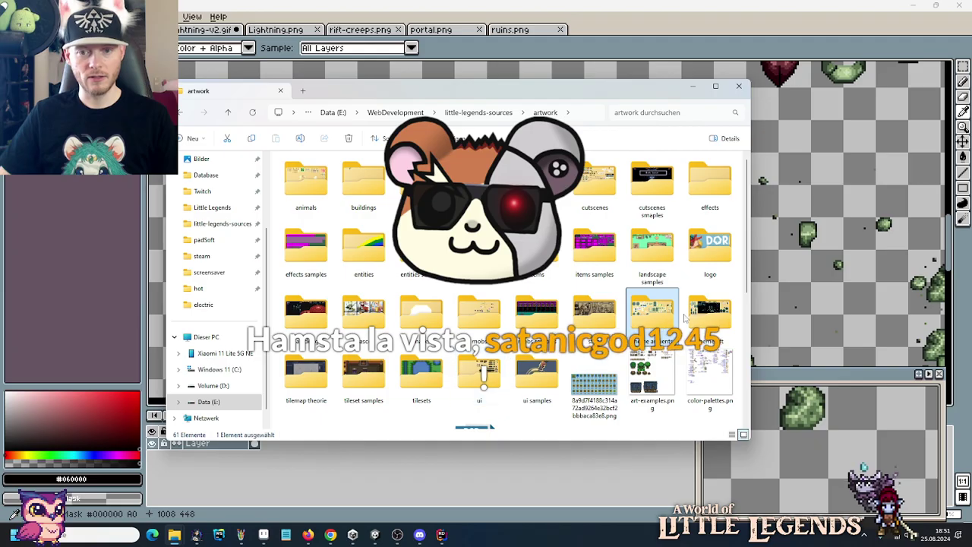
{"action": "double_click", "coordinate": [709, 308]}
{"action": "double_click", "coordinate": [388, 192]}
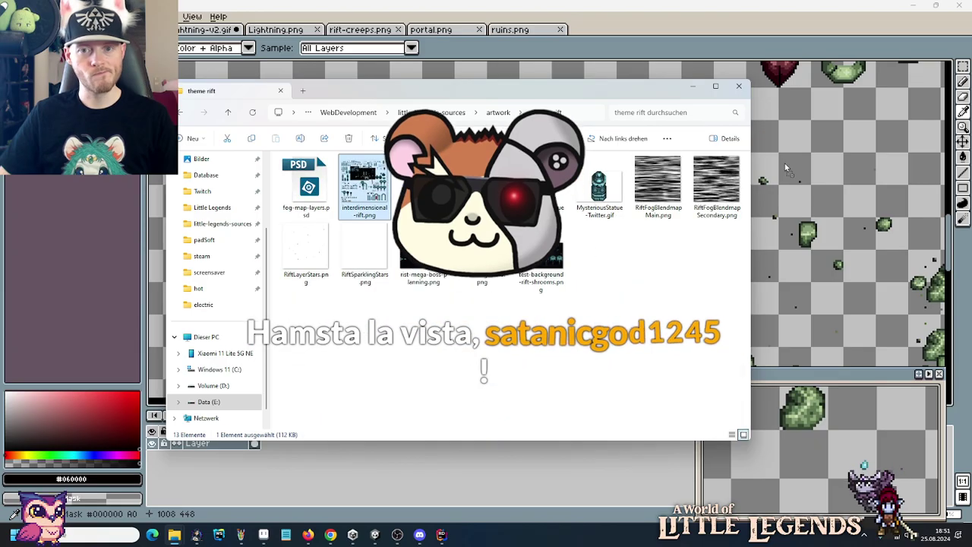
Look over the teal mushrooms, trees, stone arch, and ruin scenes on the interdimensional-rift sheet.
{"action": "scroll", "coordinate": [589, 103], "scroll_direction": "down", "scroll_amount": 5}
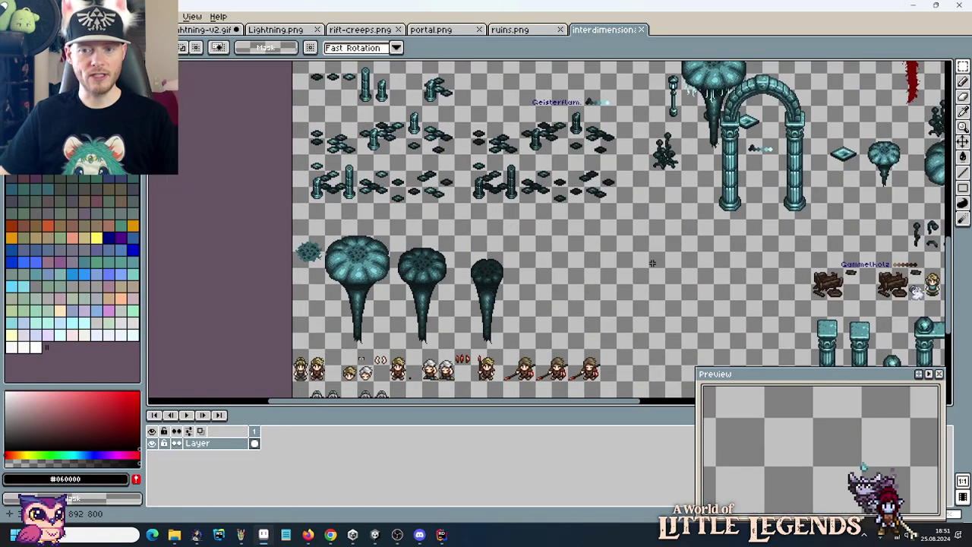
{"action": "scroll", "coordinate": [361, 256], "scroll_direction": "right", "scroll_amount": 8}
{"action": "scroll", "coordinate": [362, 256], "scroll_direction": "up", "scroll_amount": 4}
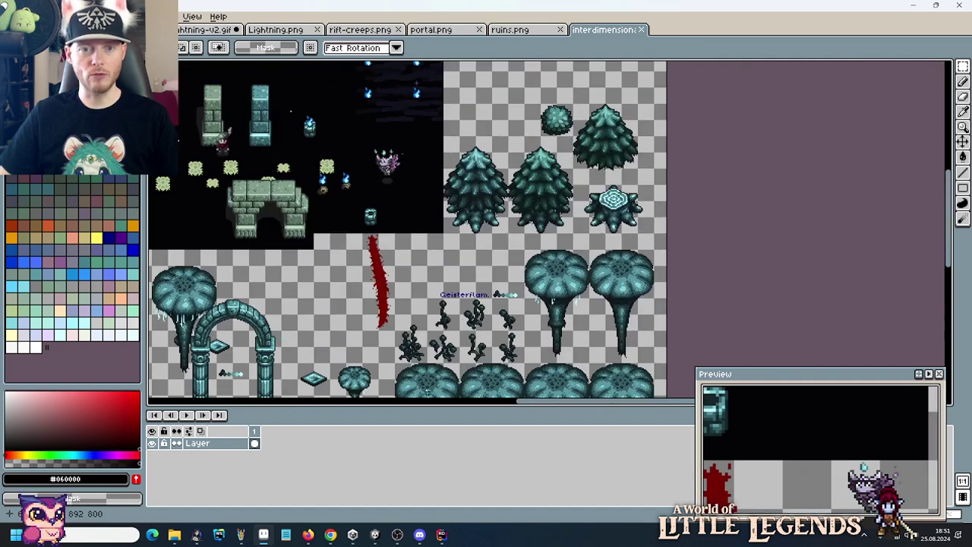
{"action": "scroll", "coordinate": [361, 255], "scroll_direction": "up", "scroll_amount": 5}
{"action": "scroll", "coordinate": [361, 255], "scroll_direction": "left", "scroll_amount": 6}
{"action": "scroll", "coordinate": [663, 220], "scroll_direction": "left", "scroll_amount": 2}
{"action": "scroll", "coordinate": [663, 219], "scroll_direction": "left", "scroll_amount": 6}
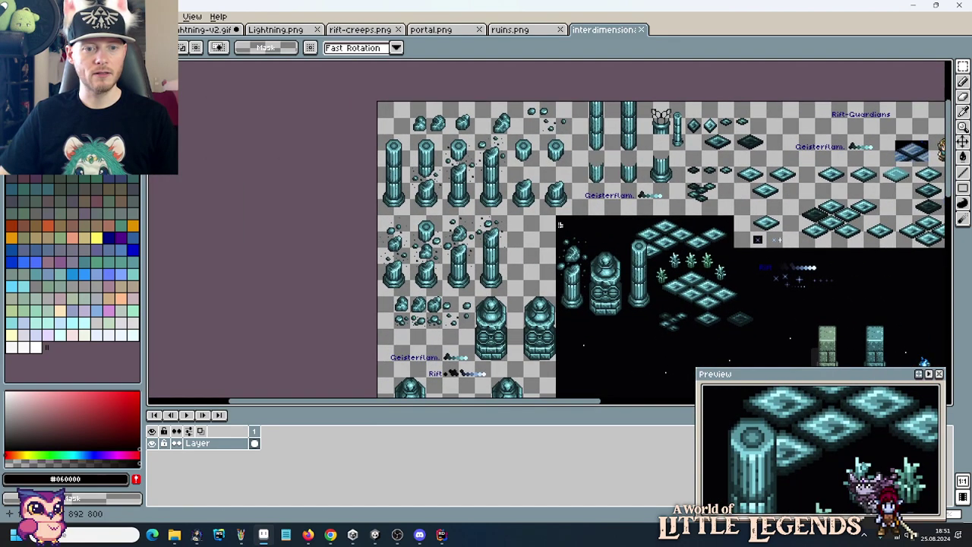
Examine the broken teal pillars, floating rocks, and rubble pieces beside the statues on the rift sheet.
{"action": "scroll", "coordinate": [439, 301], "scroll_direction": "up", "scroll_amount": 1}
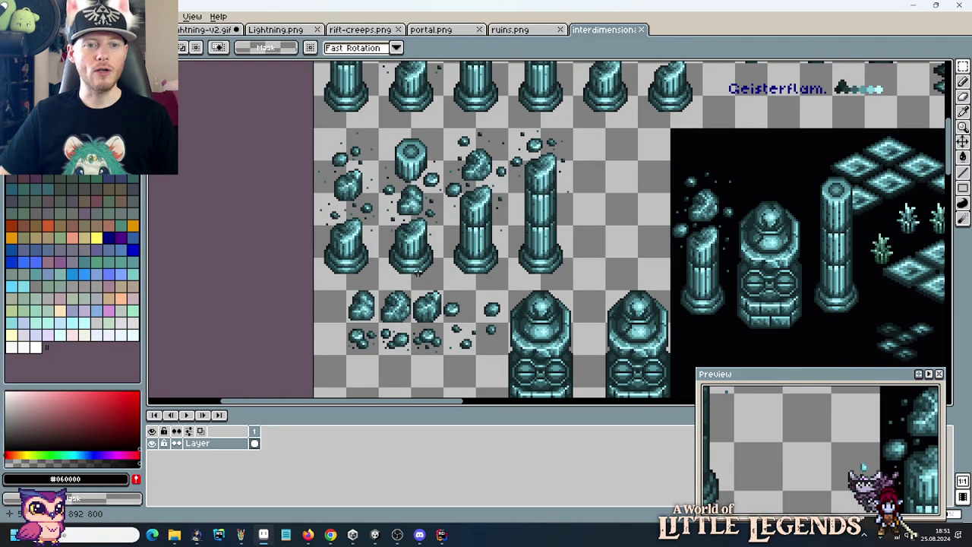
{"action": "scroll", "coordinate": [384, 319], "scroll_direction": "down", "scroll_amount": 3}
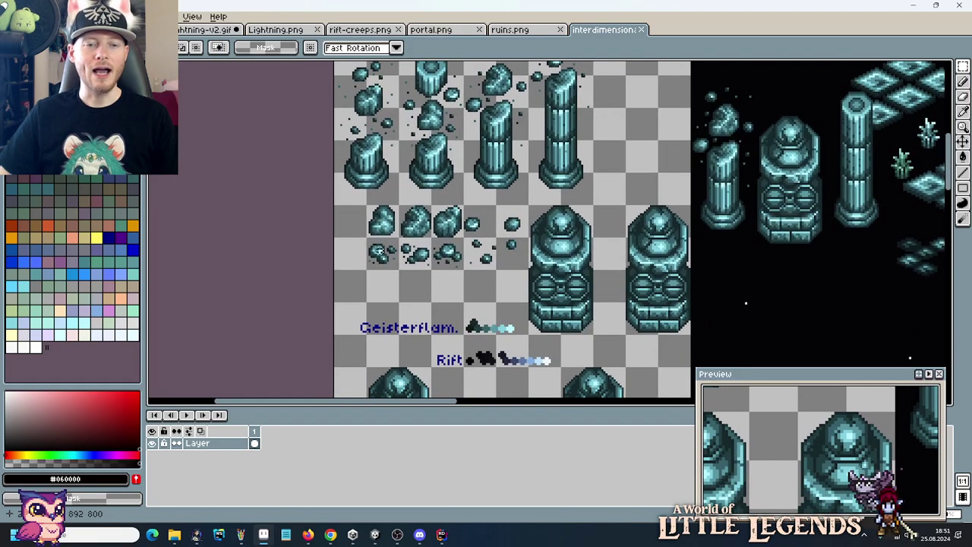
{"action": "left_click_drag", "start_coordinate": [376, 245], "coordinate": [382, 254]}
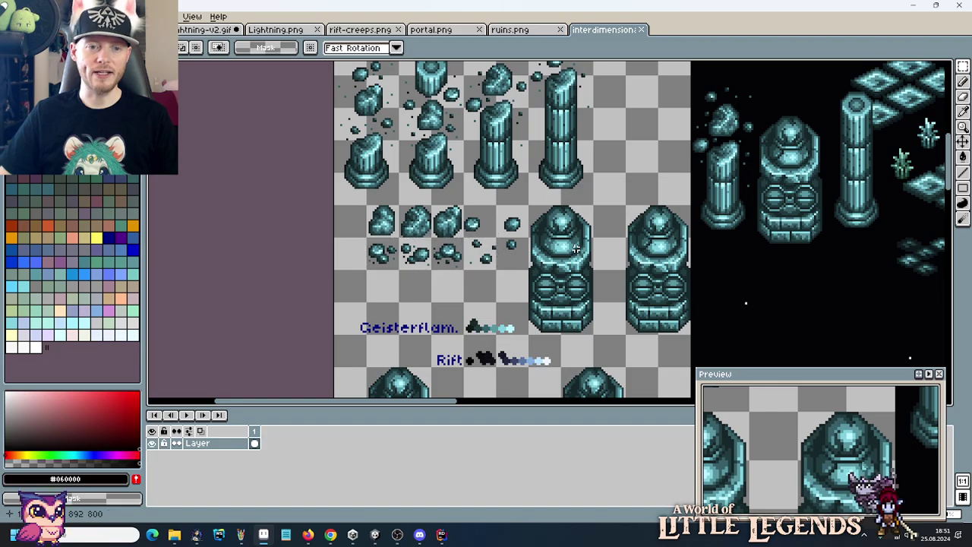
{"action": "scroll", "coordinate": [495, 279], "scroll_direction": "up", "scroll_amount": 3}
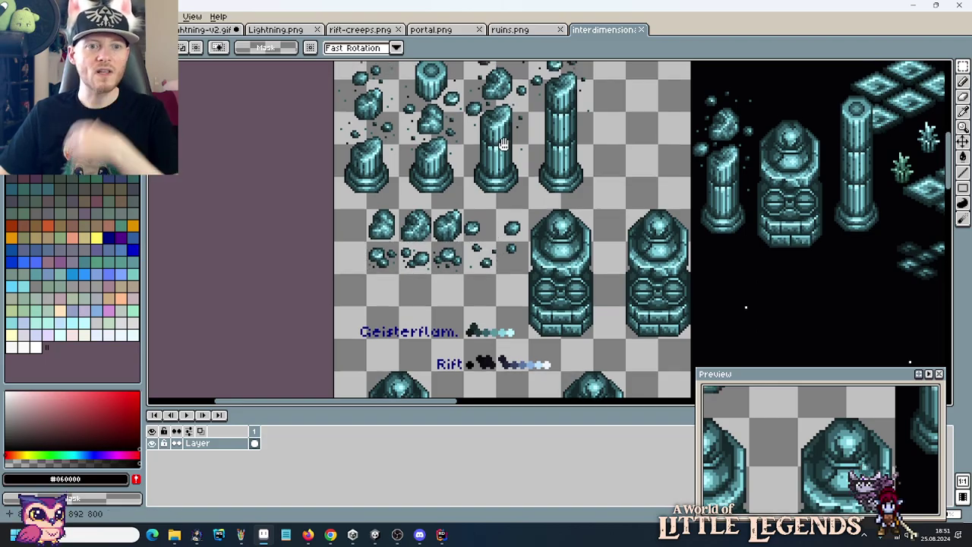
{"action": "scroll", "coordinate": [486, 273], "scroll_direction": "up", "scroll_amount": 3}
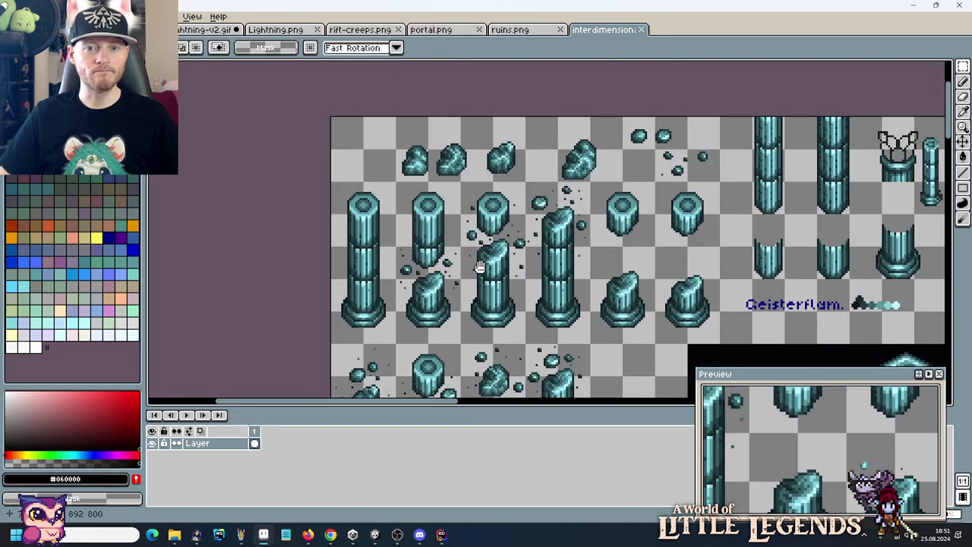
{"action": "scroll", "coordinate": [486, 273], "scroll_direction": "down", "scroll_amount": 6}
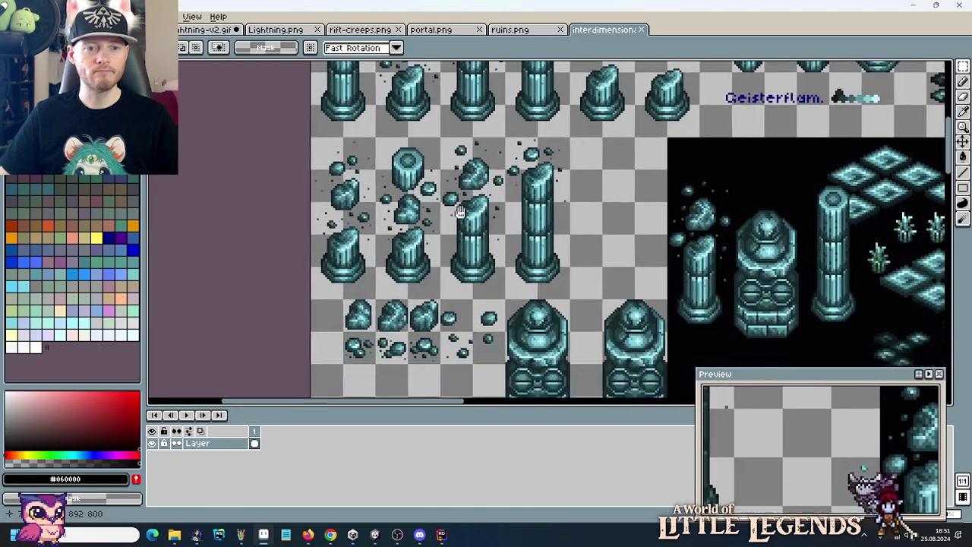
{"action": "scroll", "coordinate": [495, 279], "scroll_direction": "down", "scroll_amount": 1}
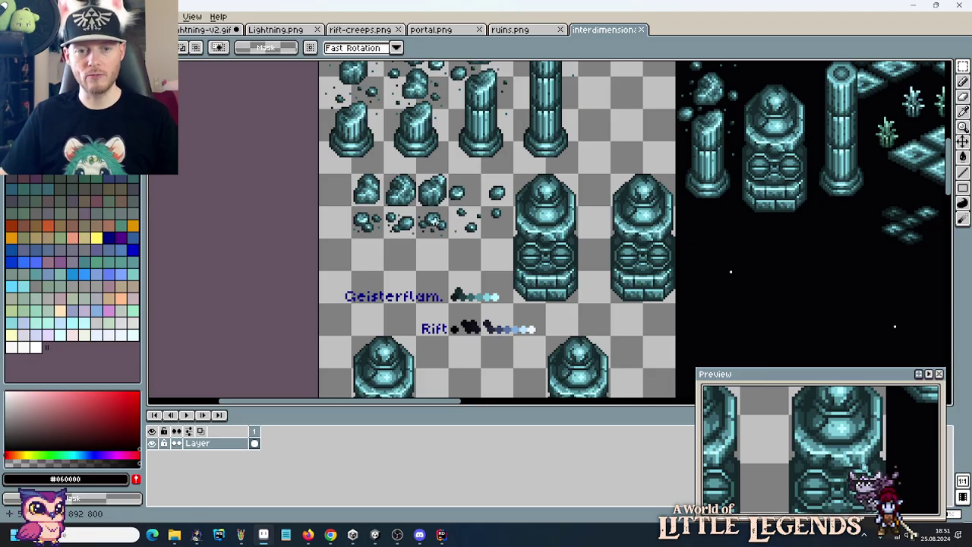
On the crystal creature sheet, copy two small green pebbles from the scattered rocks into a row beneath the two loose boulders.
{"action": "key", "text": "ctrl+Tab"}
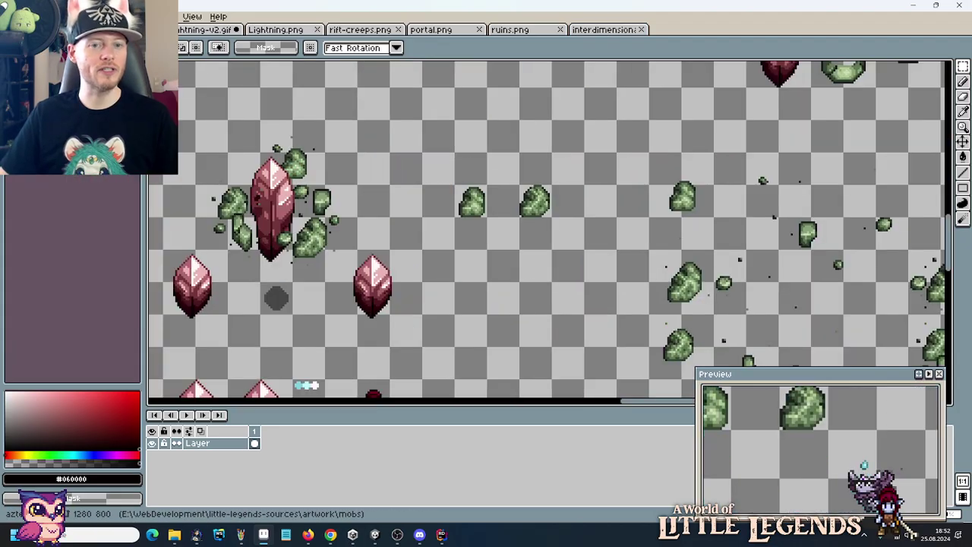
{"action": "scroll", "coordinate": [545, 239], "scroll_direction": "down", "scroll_amount": 1}
{"action": "scroll", "coordinate": [545, 239], "scroll_direction": "up", "scroll_amount": 1}
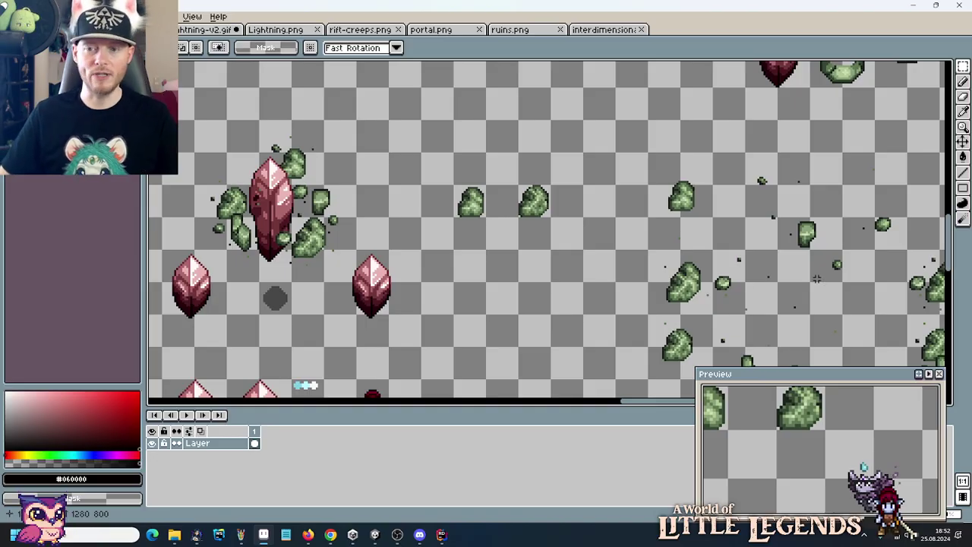
{"action": "left_click_drag", "start_coordinate": [817, 281], "coordinate": [786, 207]}
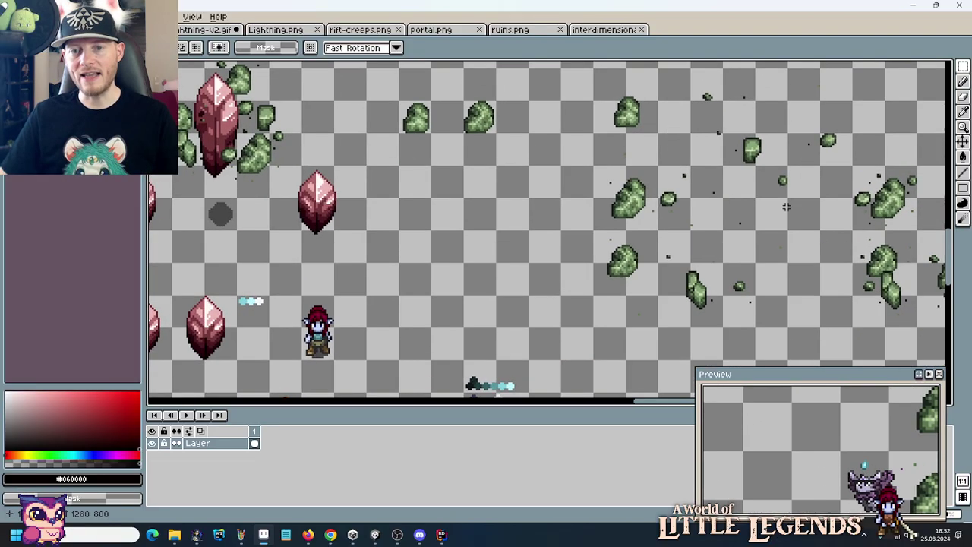
{"action": "left_click_drag", "start_coordinate": [651, 187], "coordinate": [435, 189]}
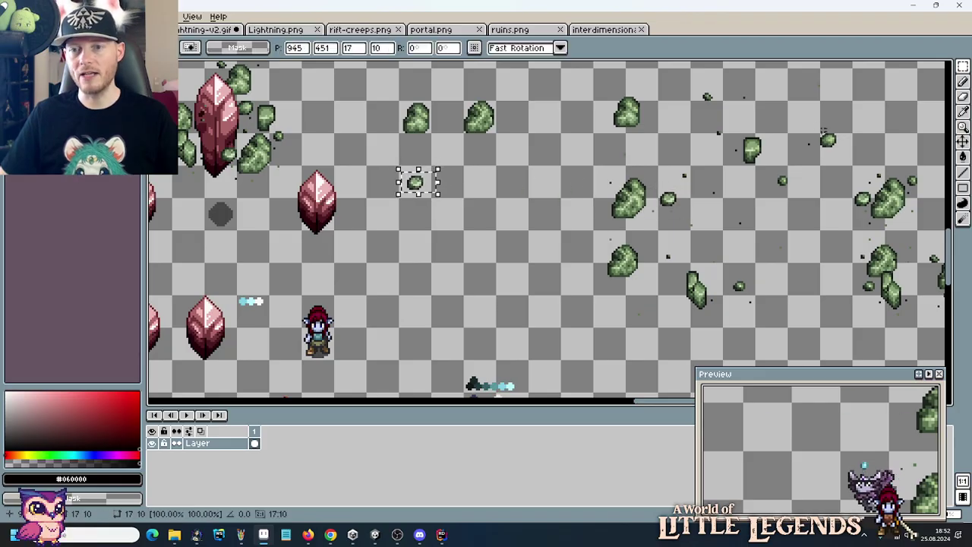
{"action": "left_click_drag", "start_coordinate": [817, 126], "coordinate": [855, 155]}
{"action": "left_click_drag", "start_coordinate": [851, 150], "coordinate": [471, 194]}
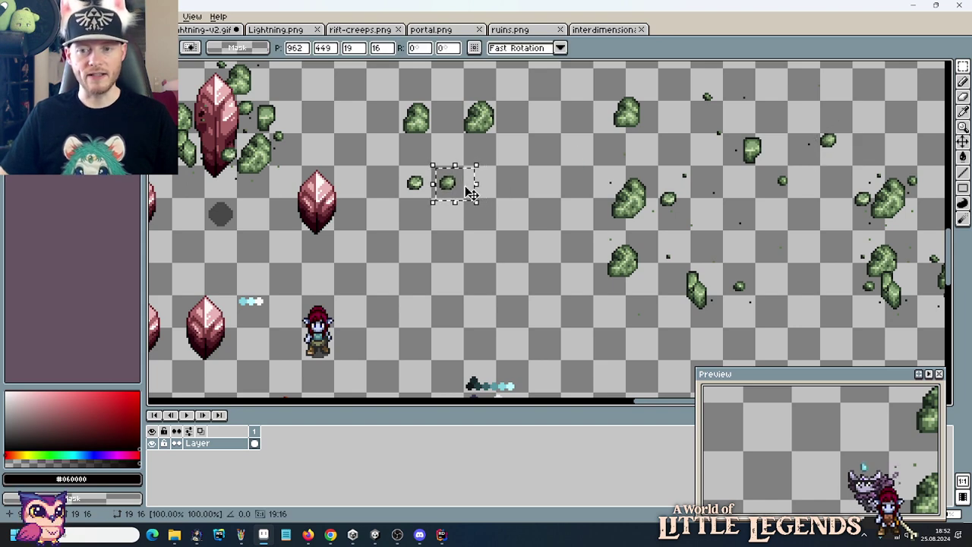
Copy the tiny green pebble beside the elongated rock and place it as the third piece in the pebble row.
{"action": "left_click_drag", "start_coordinate": [836, 239], "coordinate": [673, 231]}
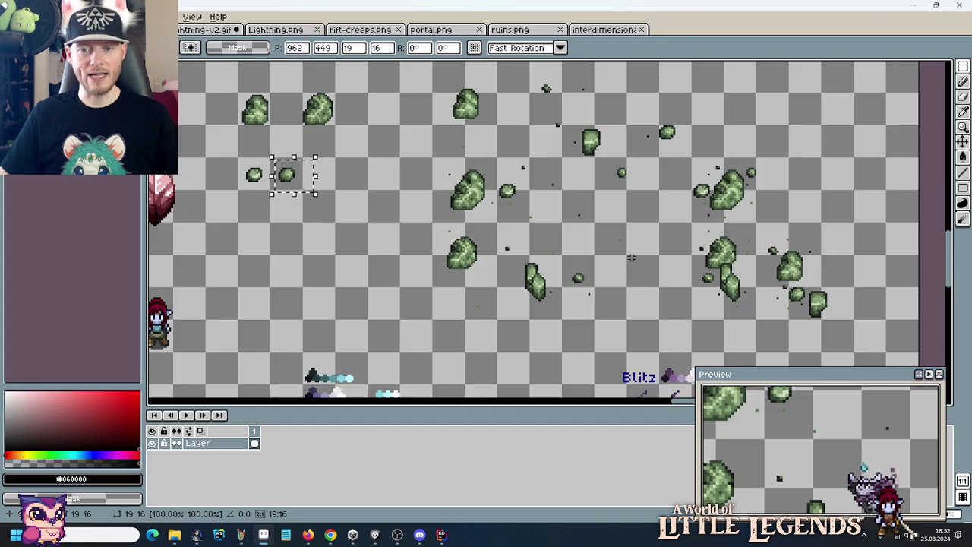
{"action": "left_click_drag", "start_coordinate": [568, 263], "coordinate": [621, 295]}
{"action": "key", "text": "ctrl+c"}
{"action": "key", "text": "ctrl+v"}
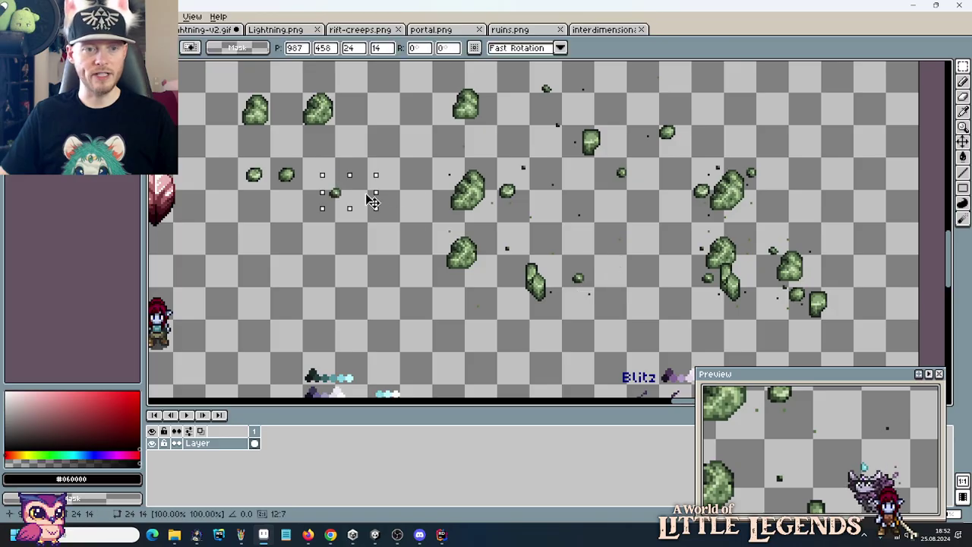
{"action": "left_click_drag", "start_coordinate": [373, 197], "coordinate": [356, 182]}
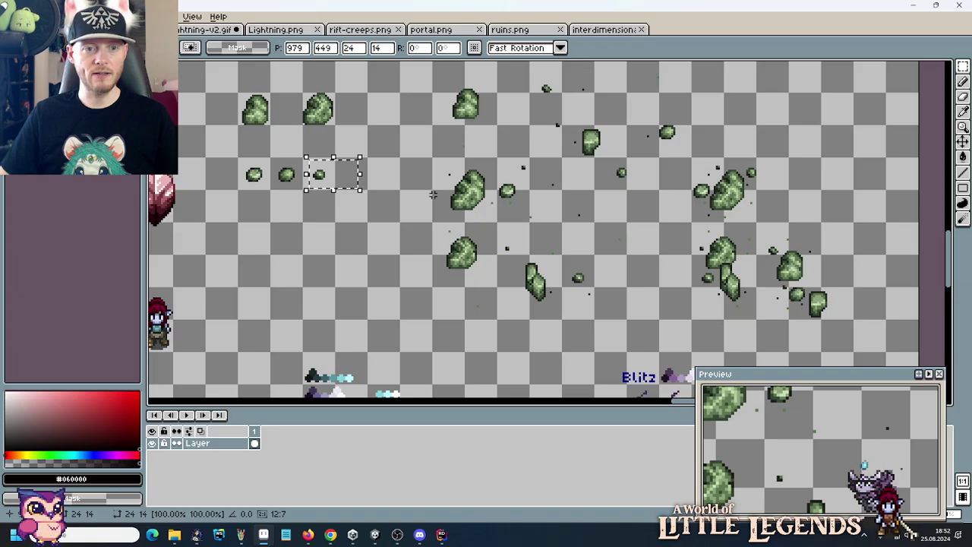
{"action": "key", "text": "Return"}
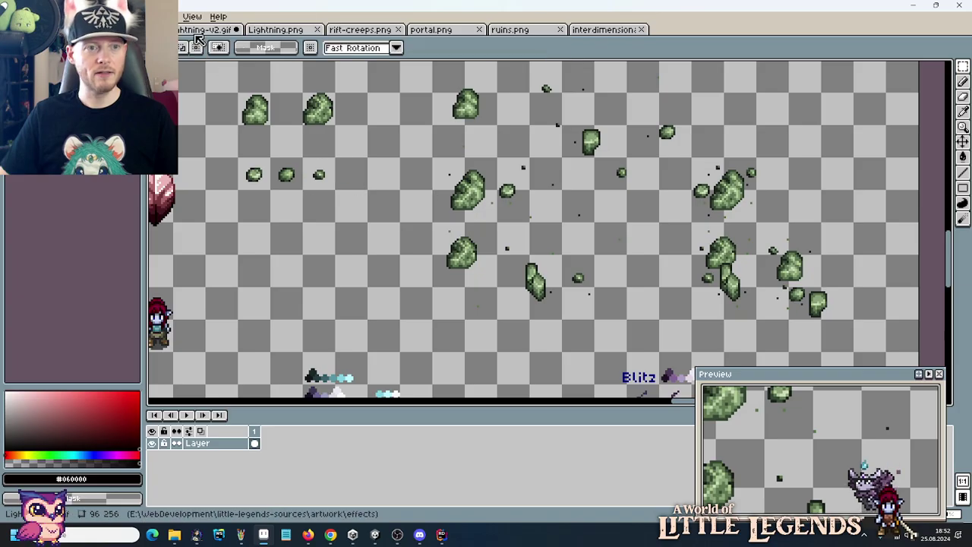
Copy the 64 by 16 px strip of teal rubble from the rift sheet and place it directly below the green pebble row.
{"action": "left_click", "coordinate": [521, 31]}
{"action": "left_click", "coordinate": [597, 30]}
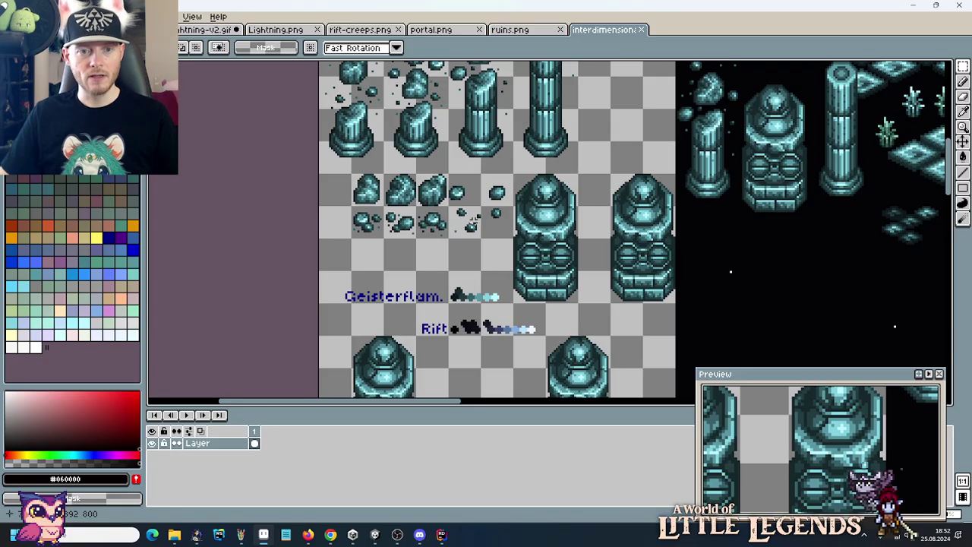
{"action": "left_click_drag", "start_coordinate": [368, 219], "coordinate": [368, 220]}
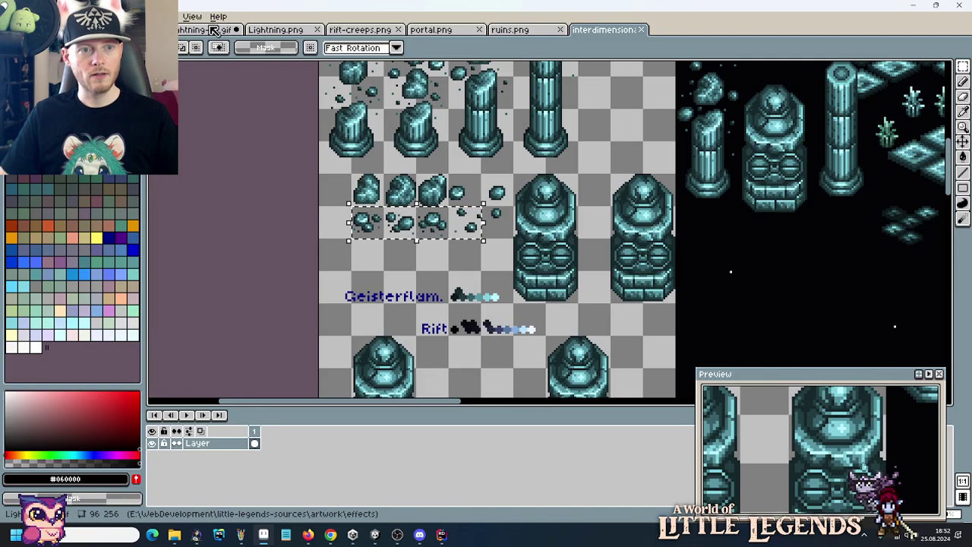
{"action": "key", "text": "ctrl+Tab"}
{"action": "key", "text": "ctrl+Tab"}
{"action": "key", "text": "ctrl+v"}
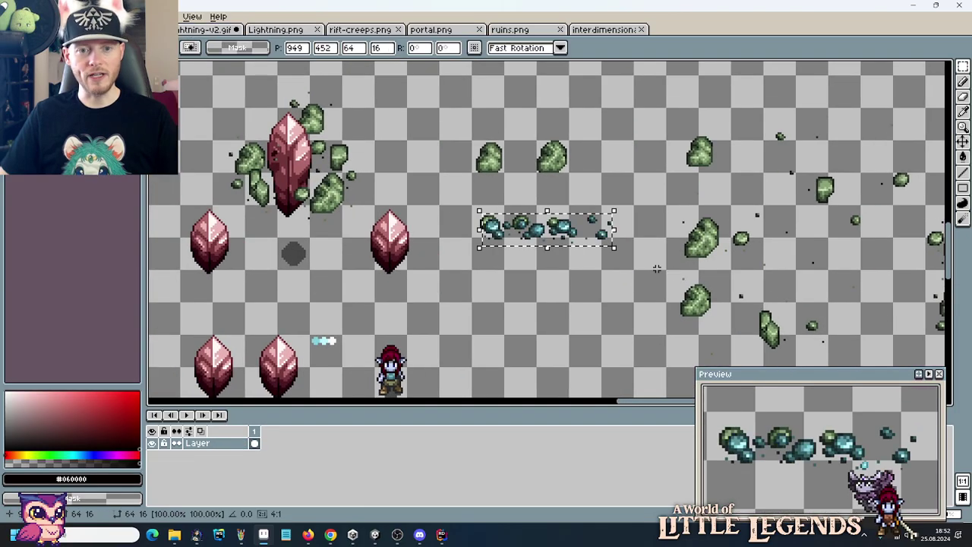
{"action": "left_click_drag", "start_coordinate": [531, 249], "coordinate": [525, 276]}
{"action": "left_click", "coordinate": [527, 306]}
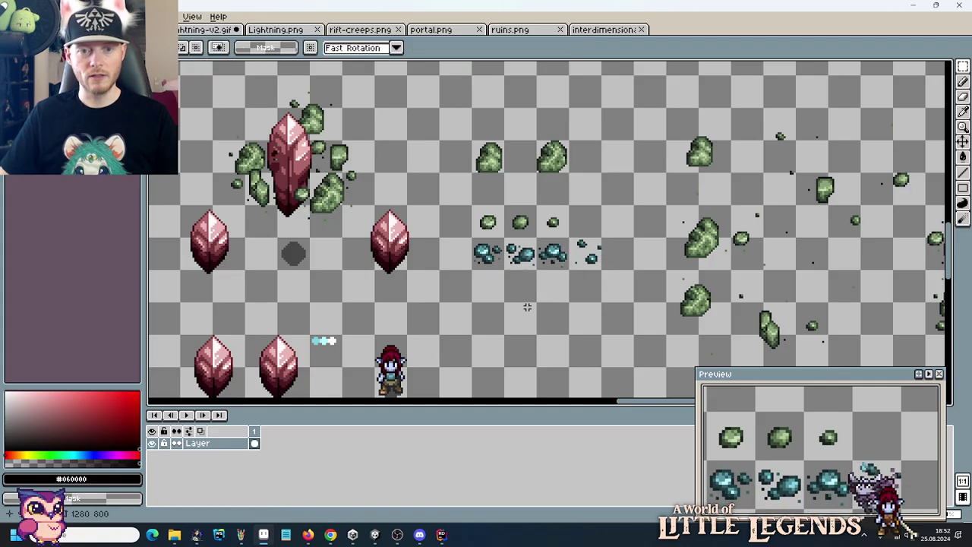
Delete the second of the two loose green boulders above the pebble row, keeping only the first.
{"action": "mouse_move", "coordinate": [483, 152]}
{"action": "left_mouse_down"}
{"action": "mouse_move", "coordinate": [570, 155]}
{"action": "mouse_move", "coordinate": [571, 173]}
{"action": "left_mouse_up"}
{"action": "key", "text": "ctrl+x"}
{"action": "key", "text": "ctrl+v"}
{"action": "left_click", "coordinate": [569, 155]}
{"action": "key", "text": "Delete"}
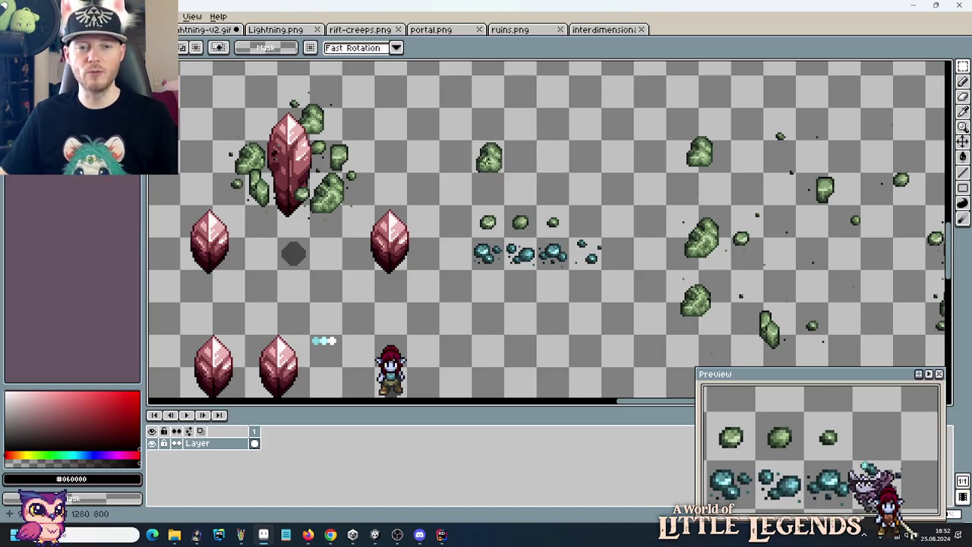
{"action": "left_click_drag", "start_coordinate": [470, 140], "coordinate": [505, 173]}
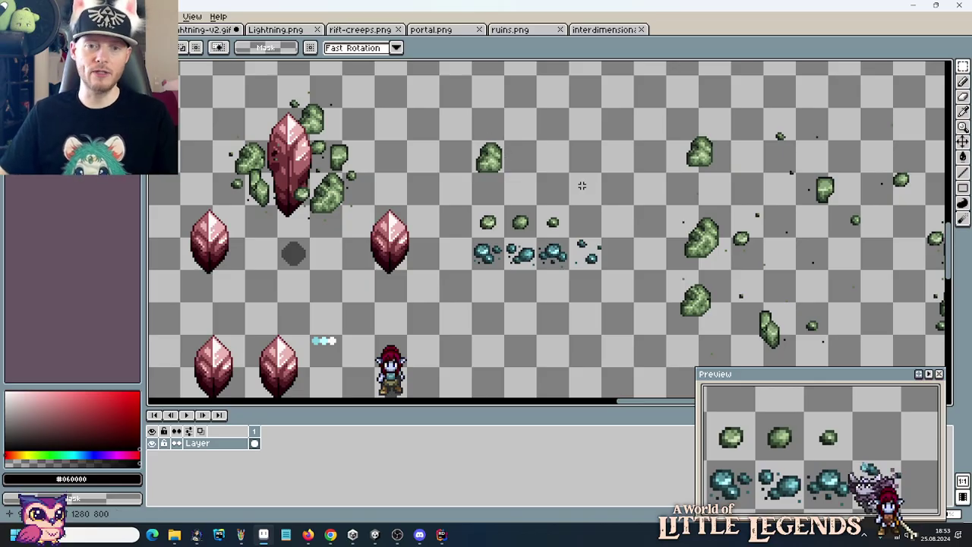
Open color-palettes.png from the artwork folder and bring its material palettes into view.
{"action": "scroll", "coordinate": [582, 186], "scroll_direction": "up", "scroll_amount": 1}
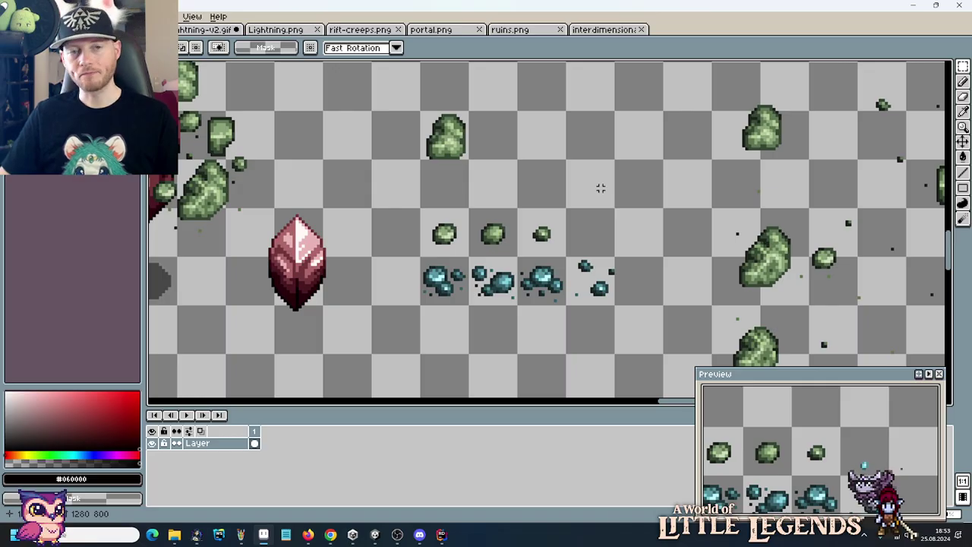
{"action": "key", "text": "i"}
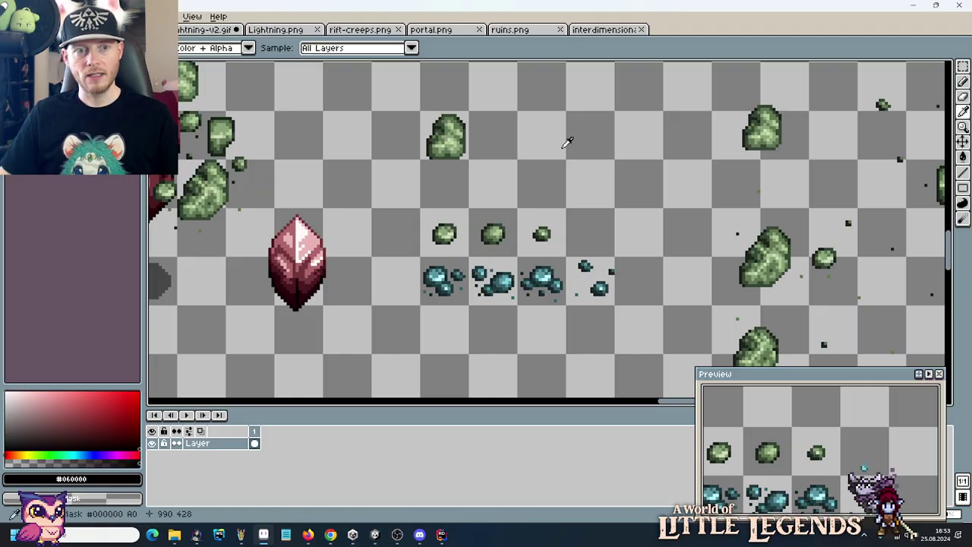
{"action": "key", "text": "alt+Tab"}
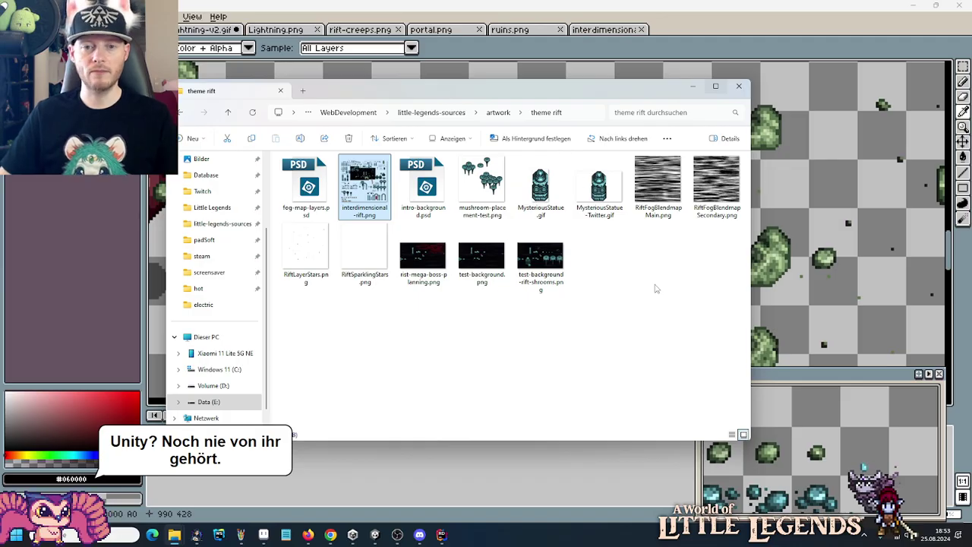
{"action": "left_click", "coordinate": [495, 114]}
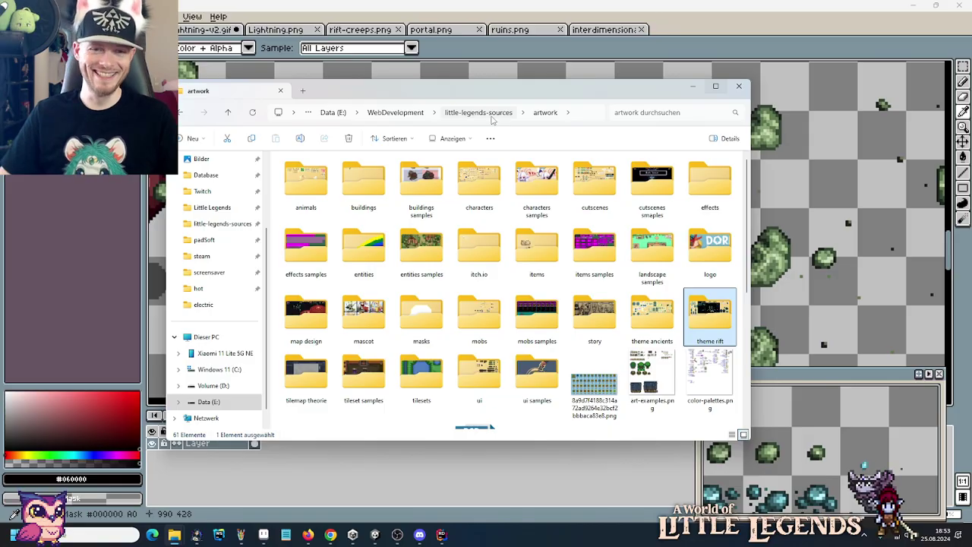
{"action": "double_click", "coordinate": [710, 376]}
{"action": "left_click_drag", "start_coordinate": [530, 151], "coordinate": [605, 234]}
{"action": "left_click_drag", "start_coordinate": [578, 128], "coordinate": [580, 215]}
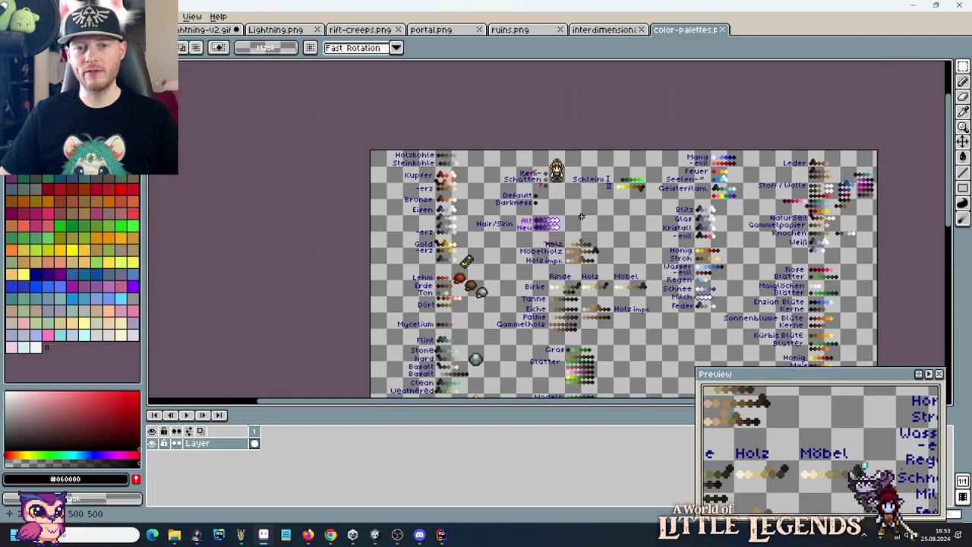
{"action": "left_click", "coordinate": [375, 535]}
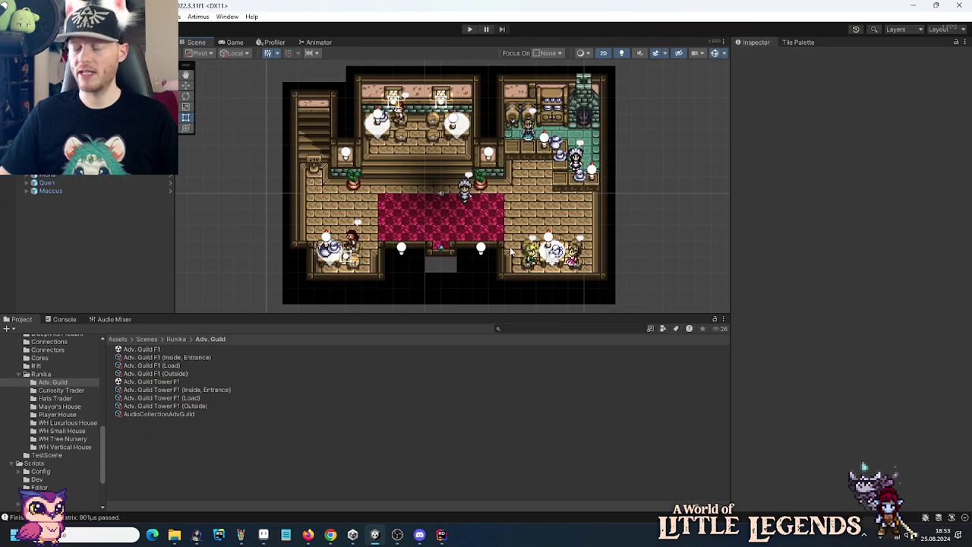
{"action": "key", "text": "alt+Tab"}
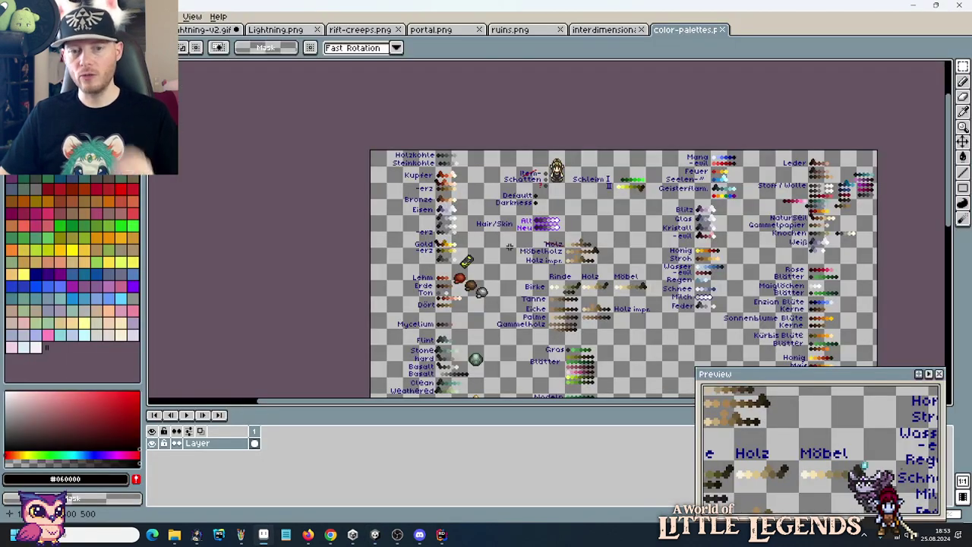
Copy the Stone label with its colour ramp from color-palettes.png and place it just above the green pebble row on the rock sheet.
{"action": "scroll", "coordinate": [512, 328], "scroll_direction": "up", "scroll_amount": 1}
{"action": "left_click_drag", "start_coordinate": [442, 315], "coordinate": [590, 167]}
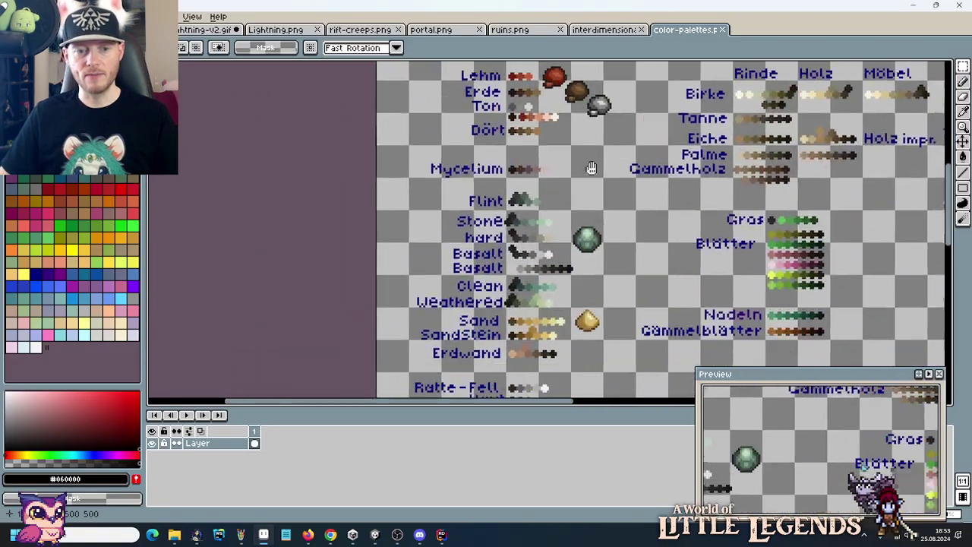
{"action": "scroll", "coordinate": [597, 162], "scroll_direction": "up", "scroll_amount": 1}
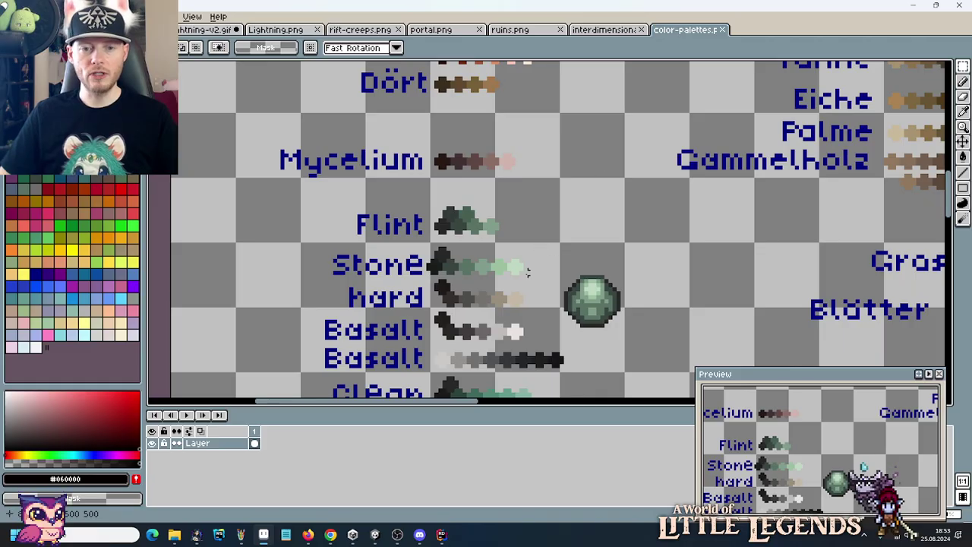
{"action": "left_click_drag", "start_coordinate": [526, 276], "coordinate": [325, 238]}
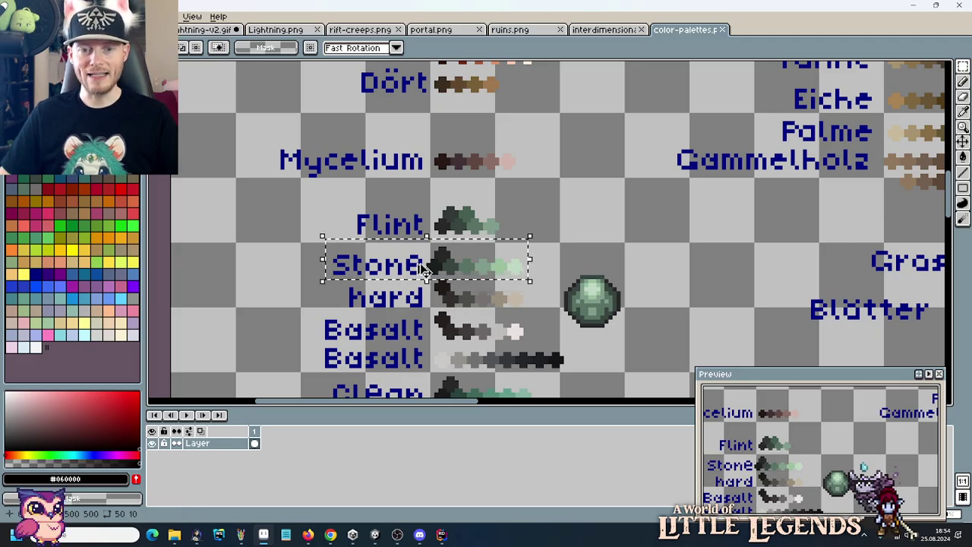
{"action": "key", "text": "ctrl+c"}
{"action": "left_click", "coordinate": [510, 29]}
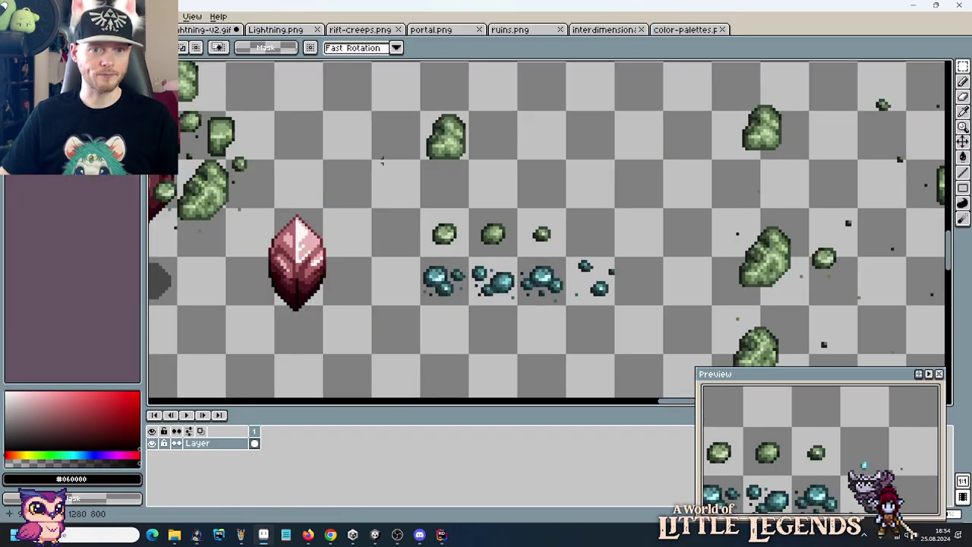
{"action": "scroll", "coordinate": [495, 190], "scroll_direction": "up", "scroll_amount": 2}
{"action": "key", "text": "ctrl+v"}
{"action": "left_click_drag", "start_coordinate": [513, 236], "coordinate": [560, 201]}
{"action": "left_click", "coordinate": [558, 151]}
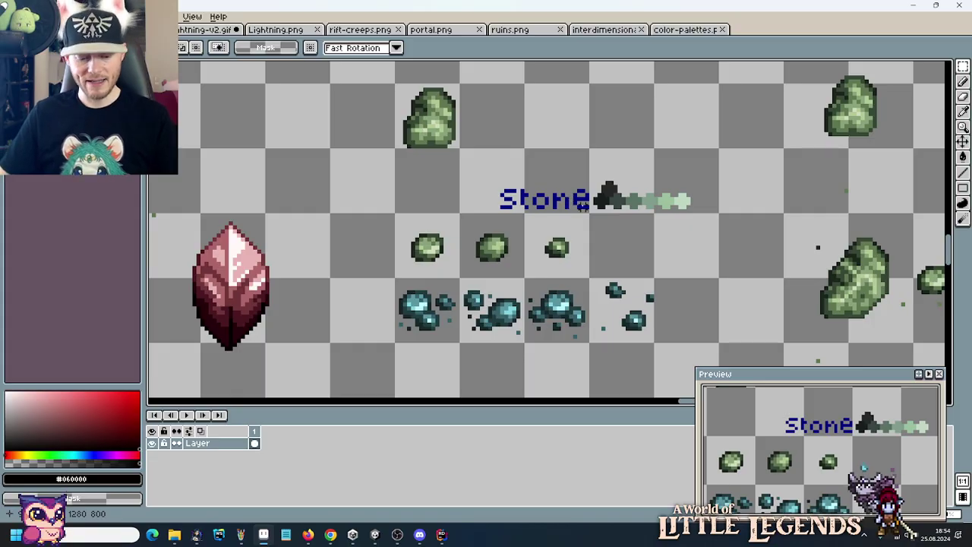
Replace the rubble's highlight #bdf6ff and the green rocks' highlight #cfdcbb with the lightest Stone ramp colour.
{"action": "key", "text": "i"}
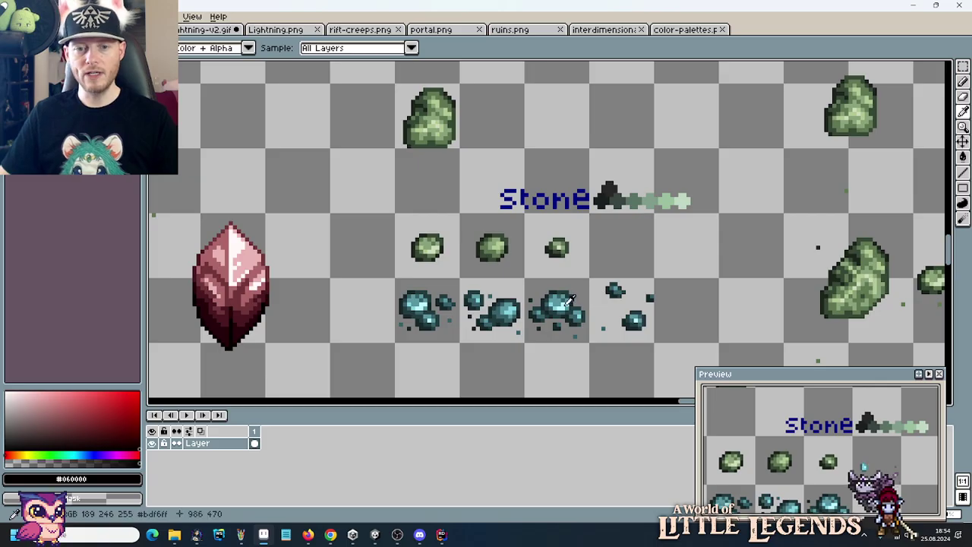
{"action": "left_click", "coordinate": [568, 300]}
{"action": "right_click", "coordinate": [662, 206]}
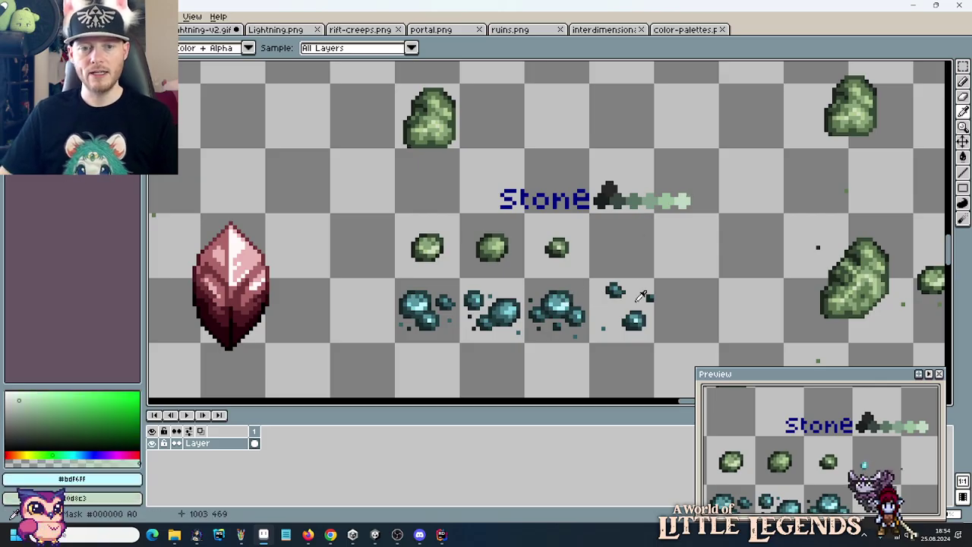
{"action": "key", "text": "b"}
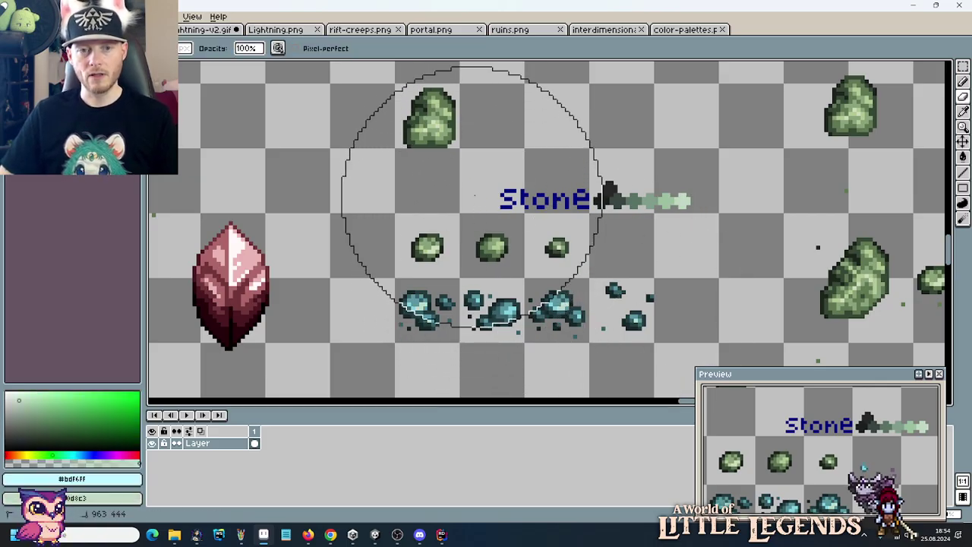
{"action": "key", "text": "i"}
{"action": "left_click", "coordinate": [434, 247]}
{"action": "key", "text": "b"}
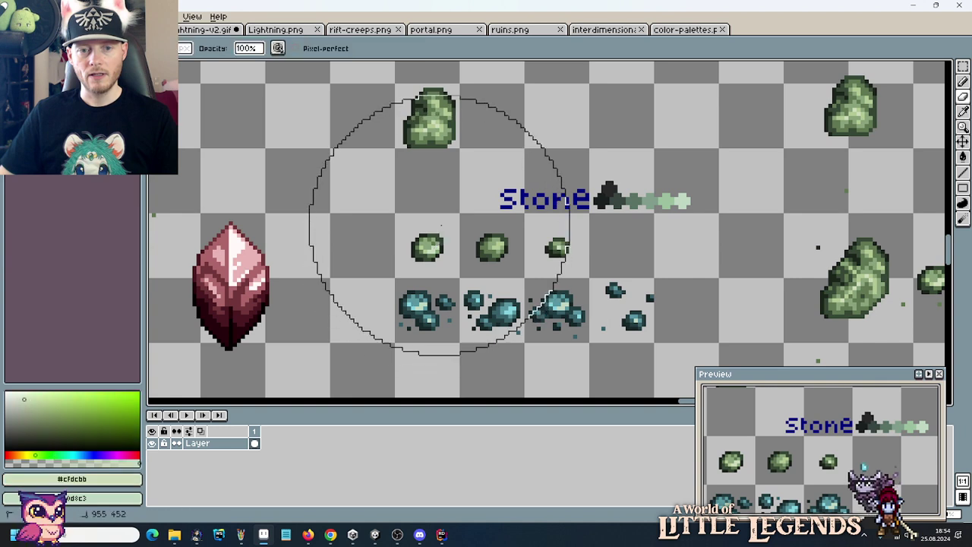
Replace the rubble's light teal #83d2e0 and the rocks' light green #b4c893 with the second-lightest Stone ramp colour.
{"action": "key", "text": "i"}
{"action": "left_click", "coordinate": [562, 300]}
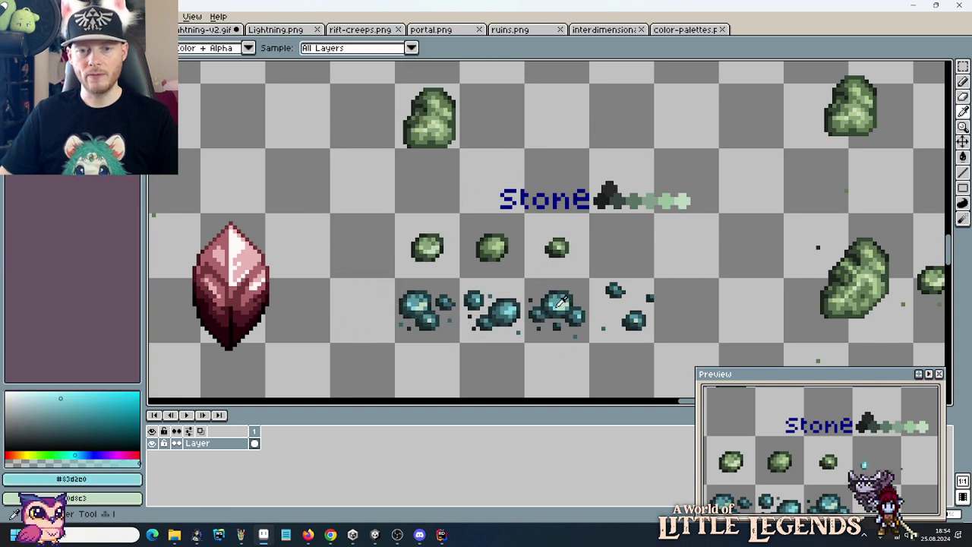
{"action": "right_click", "coordinate": [673, 199]}
{"action": "key", "text": "b"}
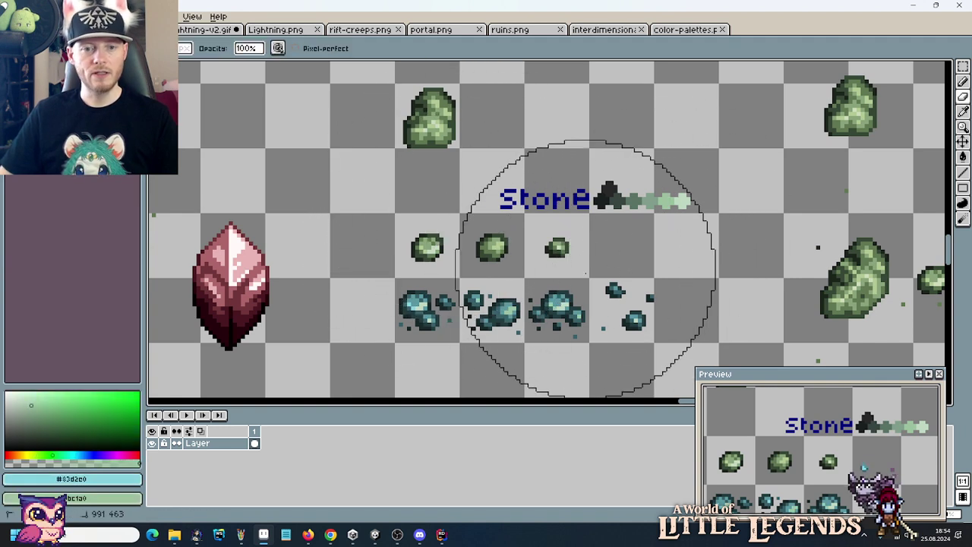
{"action": "key", "text": "i"}
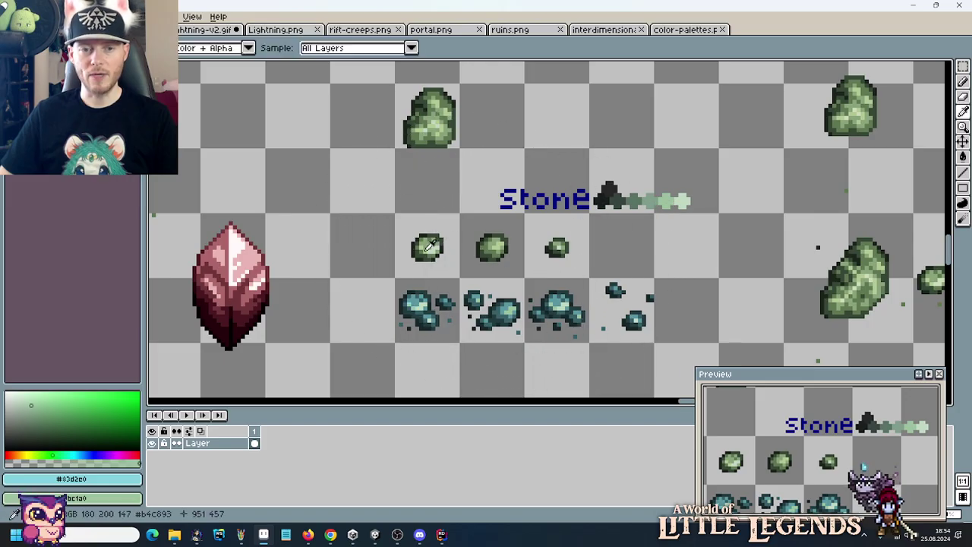
{"action": "left_click", "coordinate": [428, 246]}
{"action": "key", "text": "b"}
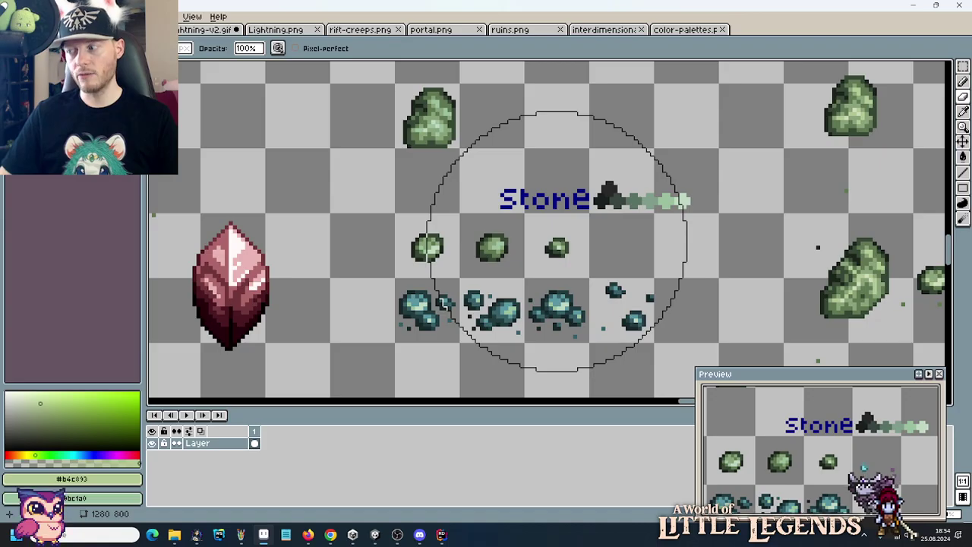
Replace the rubble's mid teal #5a97a1 and the rocks' mid green #89a37a with the middle green-grey of the Stone ramp.
{"action": "key", "text": "i"}
{"action": "left_click", "coordinate": [562, 303]}
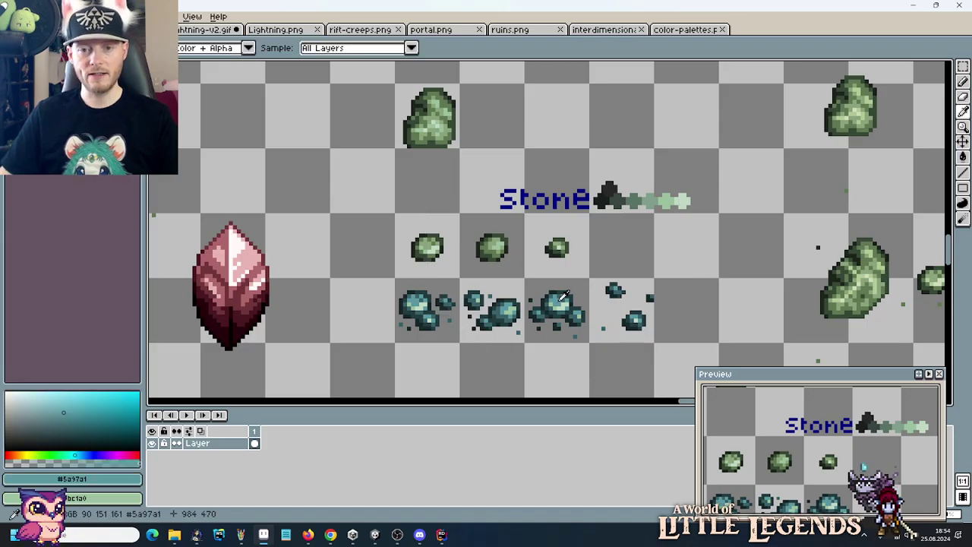
{"action": "right_click", "coordinate": [655, 201]}
{"action": "key", "text": "b"}
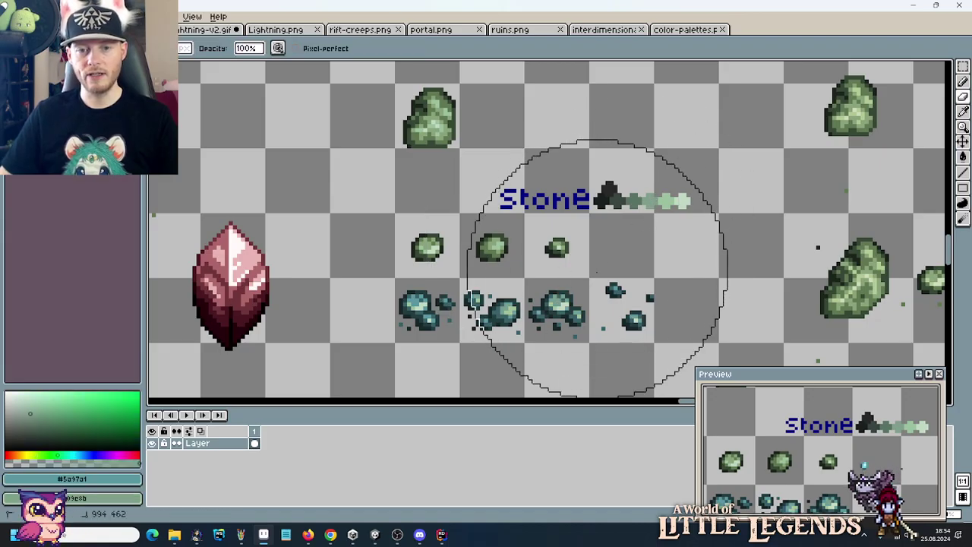
{"action": "key", "text": "i"}
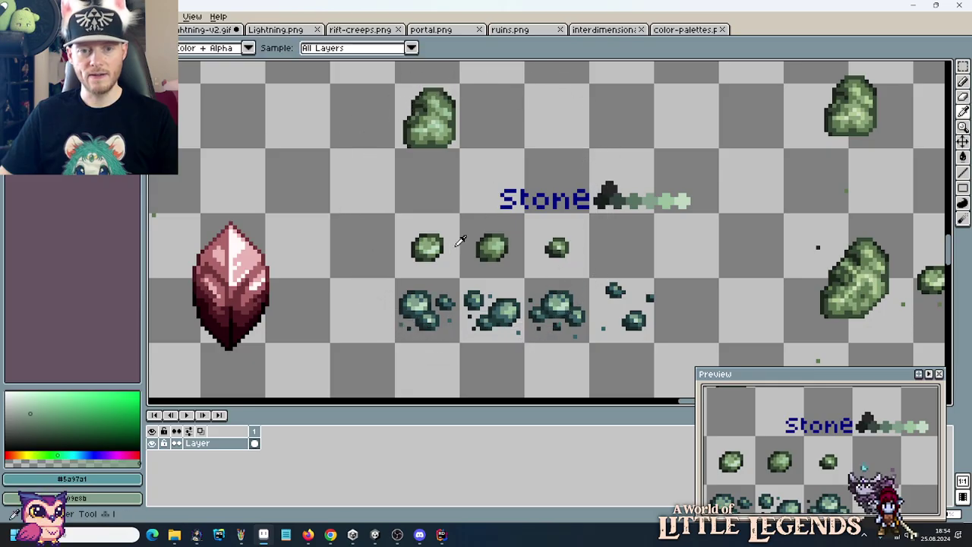
{"action": "left_click", "coordinate": [427, 244]}
{"action": "key", "text": "b"}
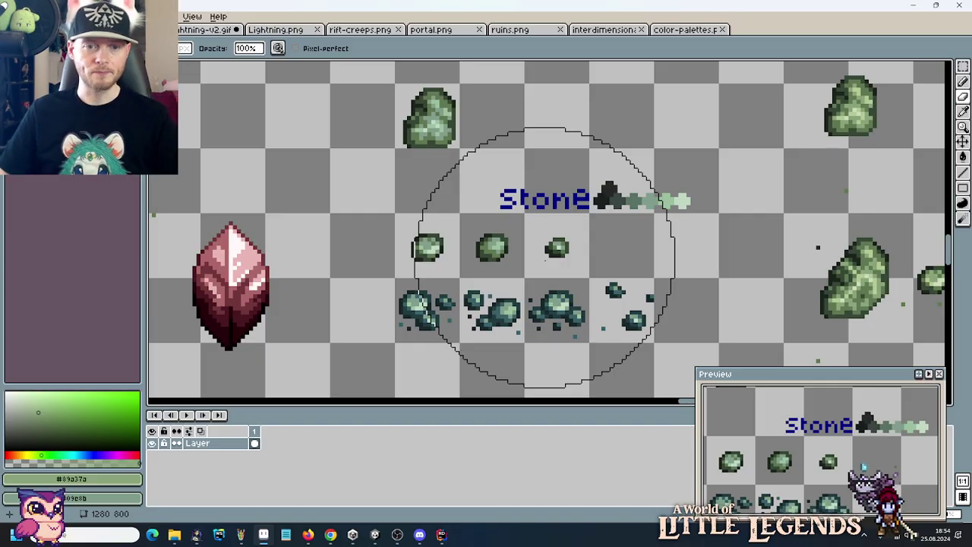
Replace the rubble's dark teal #386169 and the rocks' dark green #5f7752 with the Stone ramp colour #587363.
{"action": "key", "text": "i"}
{"action": "left_click", "coordinate": [511, 309]}
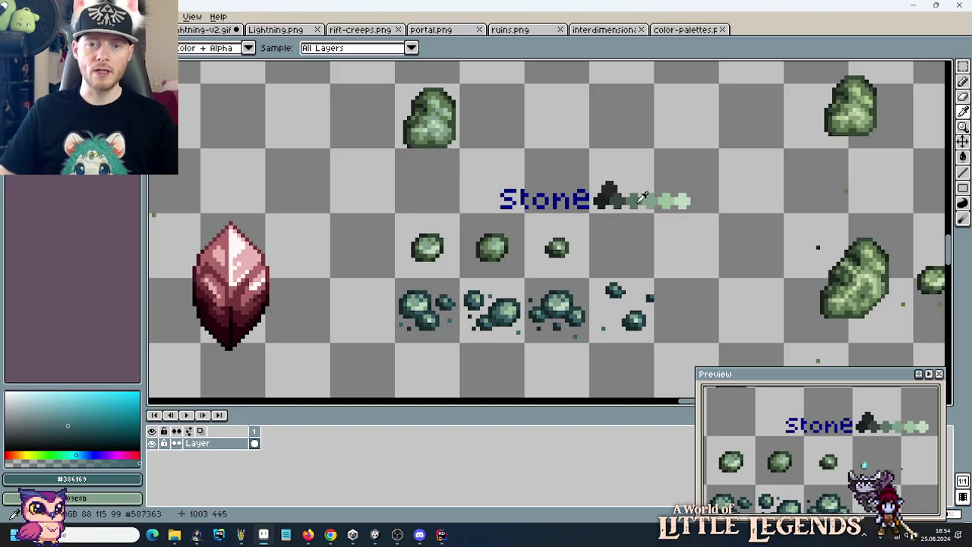
{"action": "key", "text": "e"}
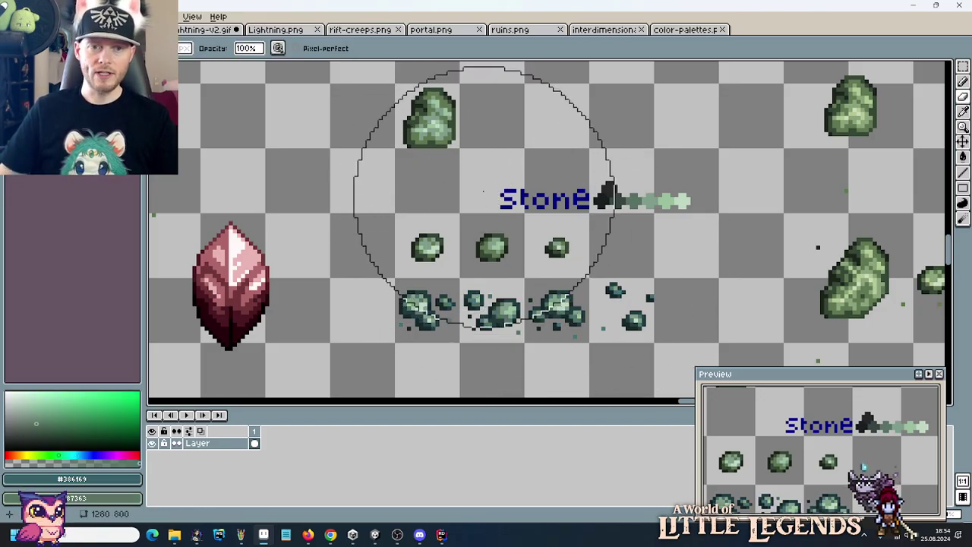
{"action": "left_click", "coordinate": [424, 123], "text": "alt"}
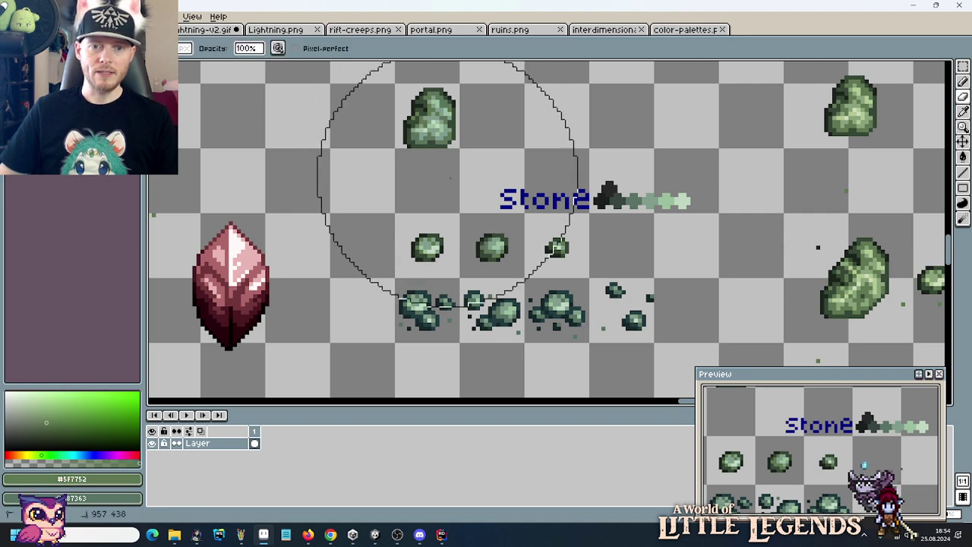
Replace the shadow shades #223c40 on the rubble and #364735 on the rocks with the Stone ramp colour #384541.
{"action": "mouse_move", "coordinate": [517, 215]}
{"action": "left_mouse_down"}
{"action": "mouse_move", "coordinate": [525, 313]}
{"action": "mouse_move", "coordinate": [507, 218]}
{"action": "mouse_move", "coordinate": [488, 240]}
{"action": "mouse_move", "coordinate": [503, 240]}
{"action": "left_mouse_up"}
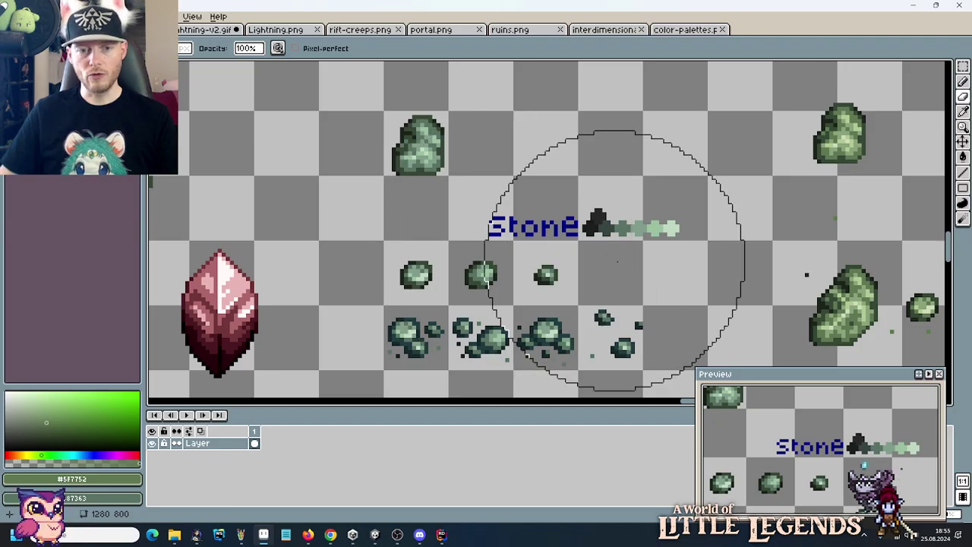
{"action": "key", "text": "i"}
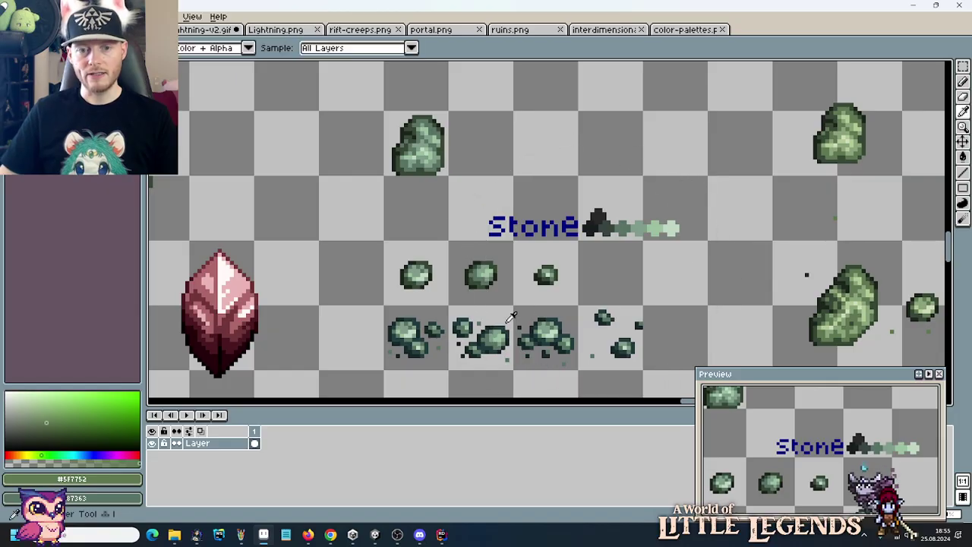
{"action": "left_click", "coordinate": [502, 325]}
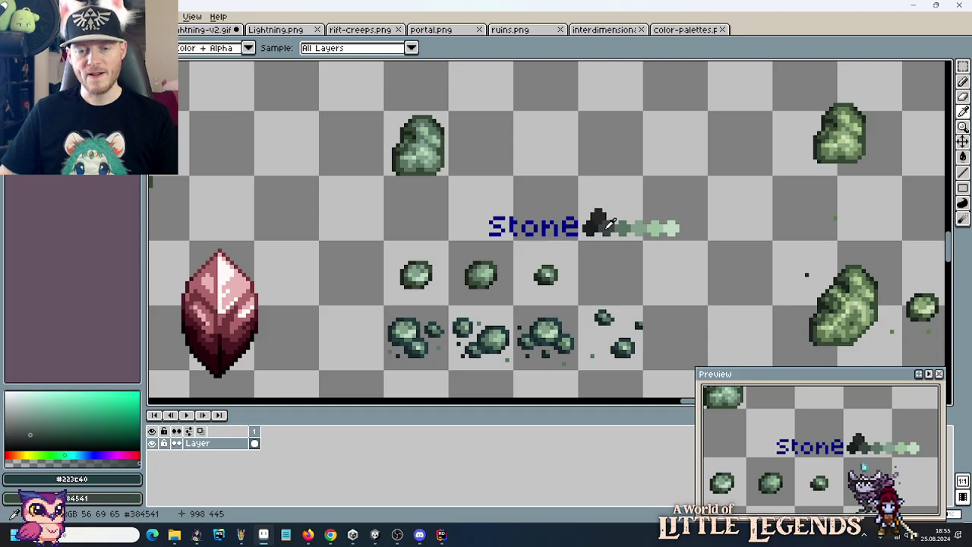
{"action": "key", "text": "e"}
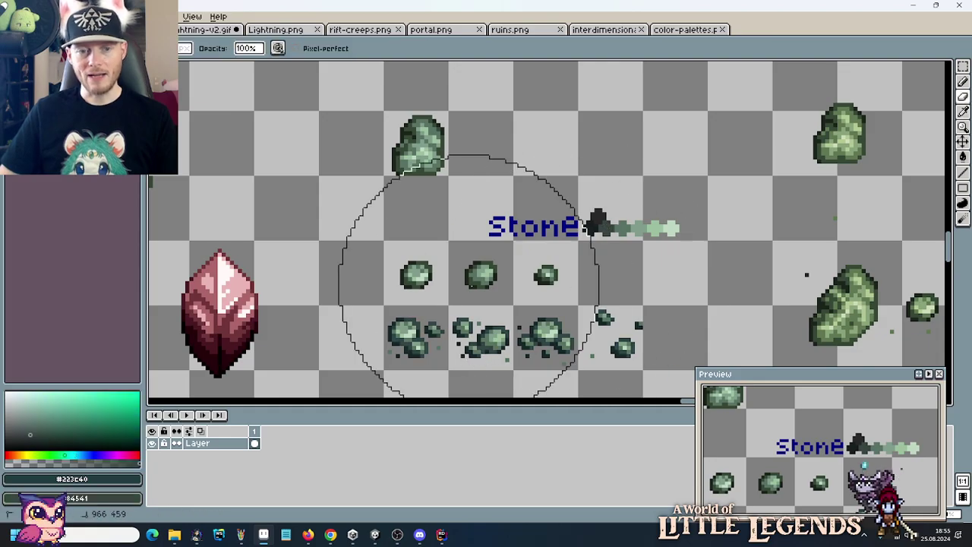
{"action": "left_click", "coordinate": [429, 266], "text": "alt"}
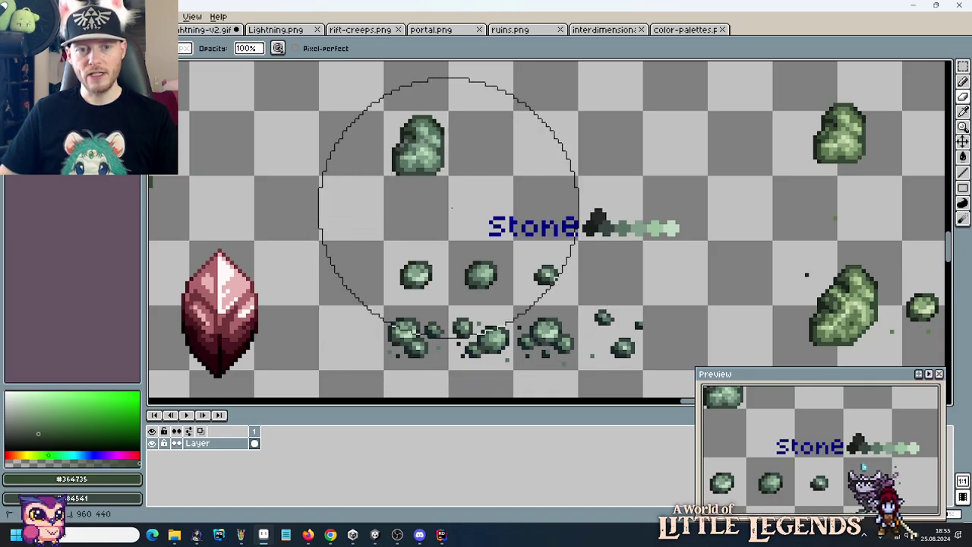
Replace the outline shades #162729 on the rubble and #1b241b on the rocks with the darkest Stone ramp colour.
{"action": "left_click", "coordinate": [536, 341], "text": "alt"}
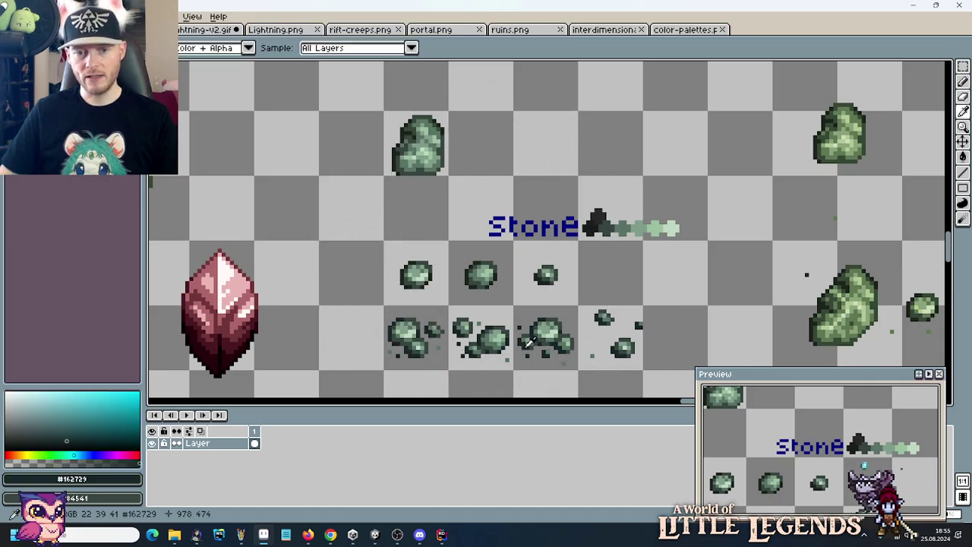
{"action": "right_click", "coordinate": [593, 224], "text": "alt"}
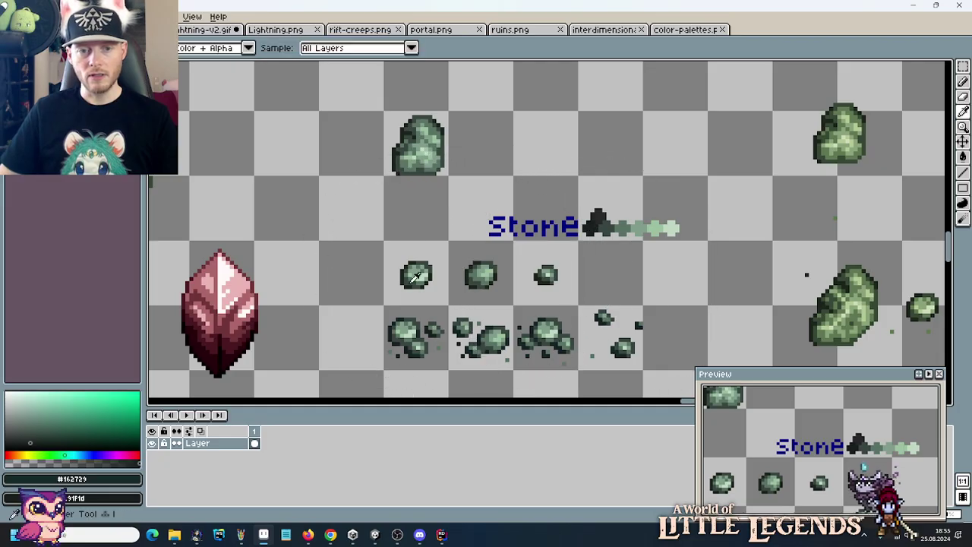
{"action": "left_click", "coordinate": [529, 340], "text": "alt"}
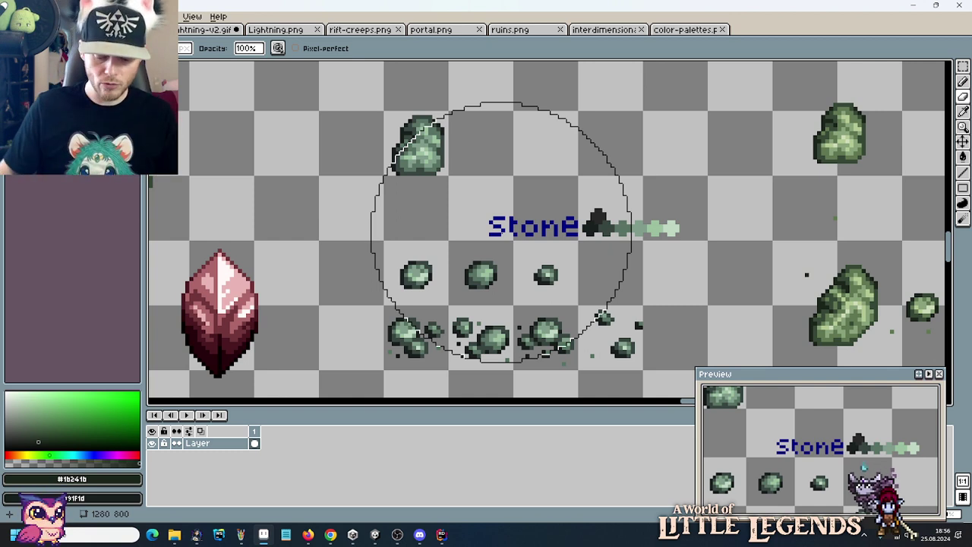
Clear the current selection and delete the Stone label and colour ramp above the pebble row.
{"action": "key", "text": "ctrl+d"}
{"action": "key", "text": "m"}
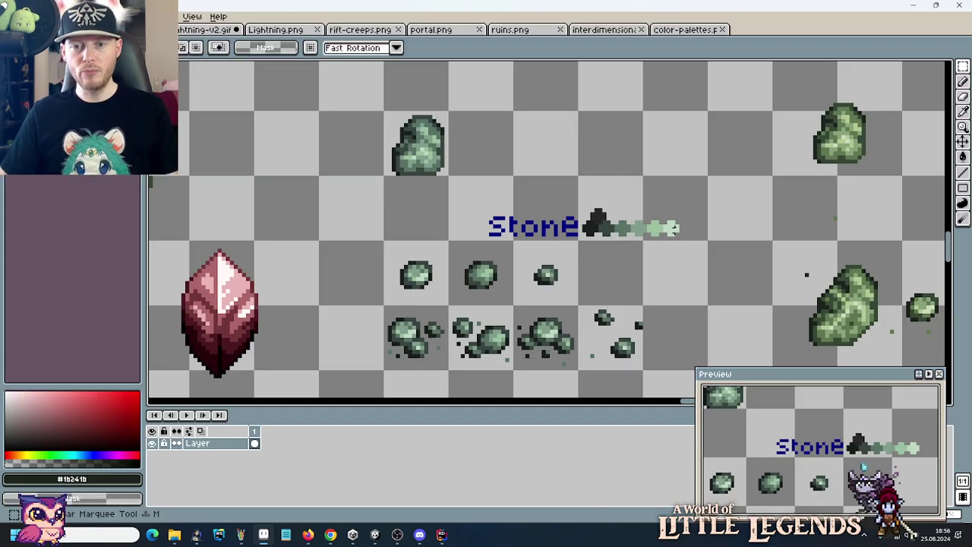
{"action": "left_click_drag", "start_coordinate": [706, 176], "coordinate": [451, 240]}
{"action": "key", "text": "Delete"}
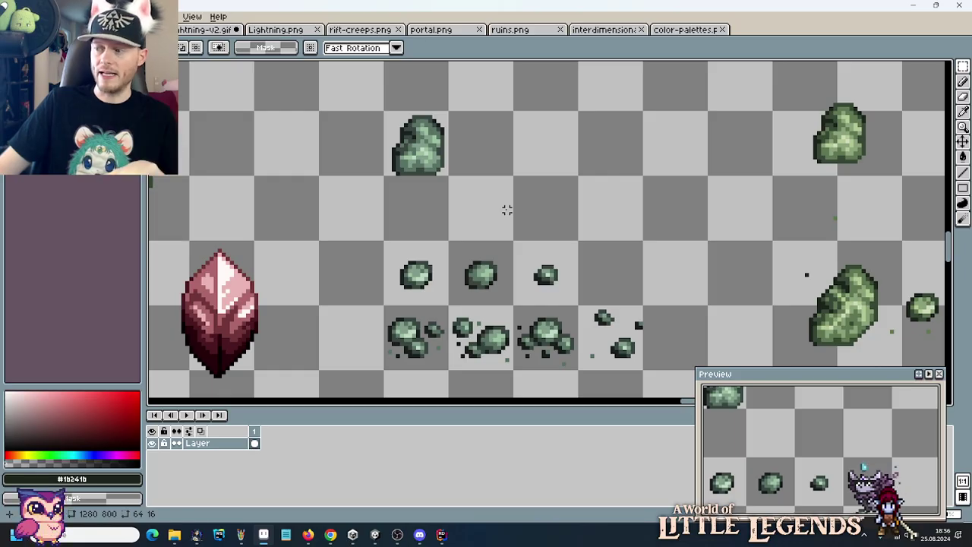
Switch to Rider and delete the OnEnter method with its commented-out StartCoroutine call from StateAztetorFight.cs.
{"action": "left_click", "coordinate": [441, 535]}
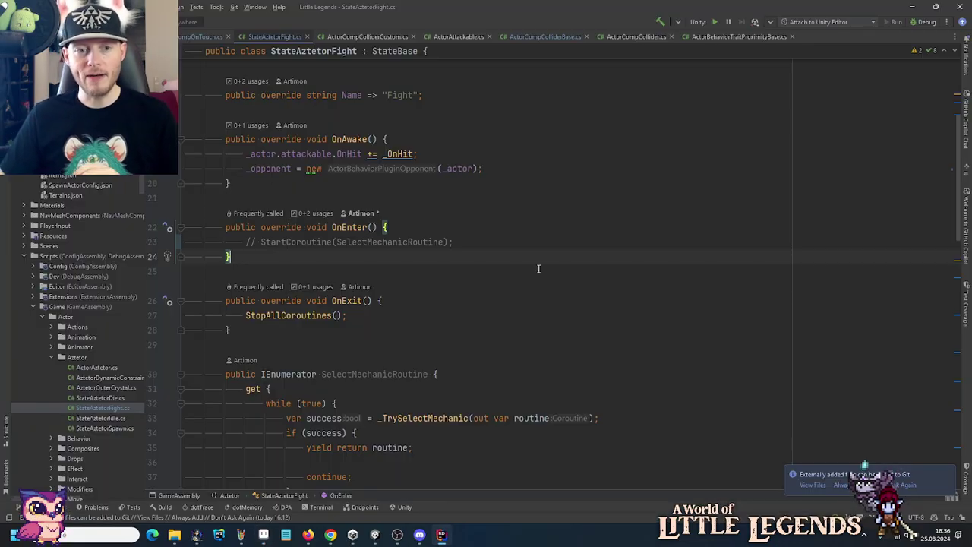
{"action": "left_click_drag", "start_coordinate": [488, 256], "coordinate": [445, 191]}
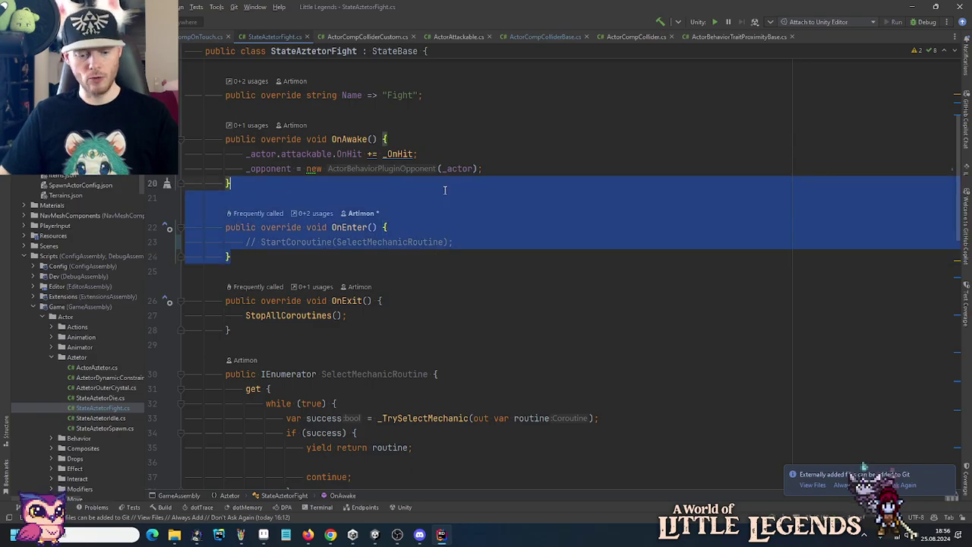
{"action": "key", "text": "BackSpace"}
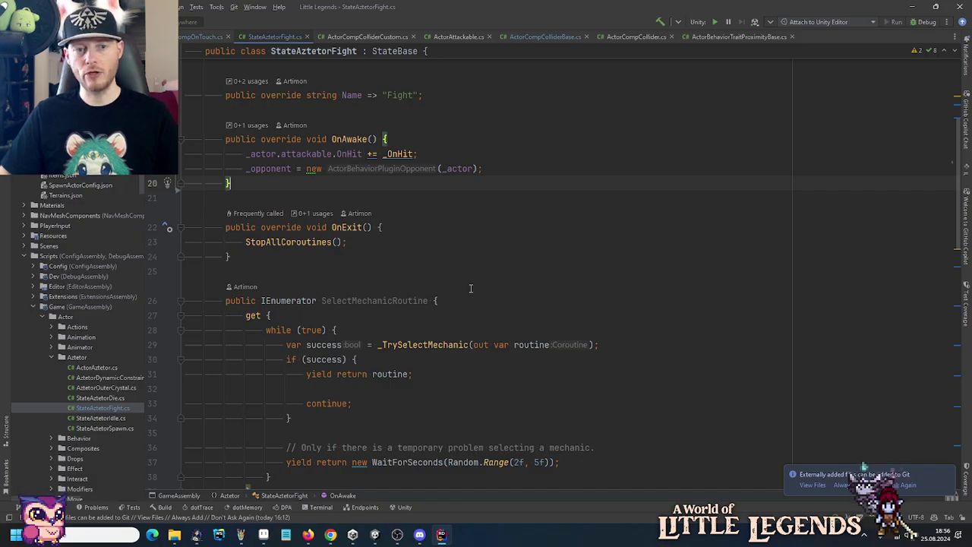
Undo the removal of the OnEnter method in StateAztetorFight.cs and place the caret in the restored method's name.
{"action": "key", "text": "ctrl+z"}
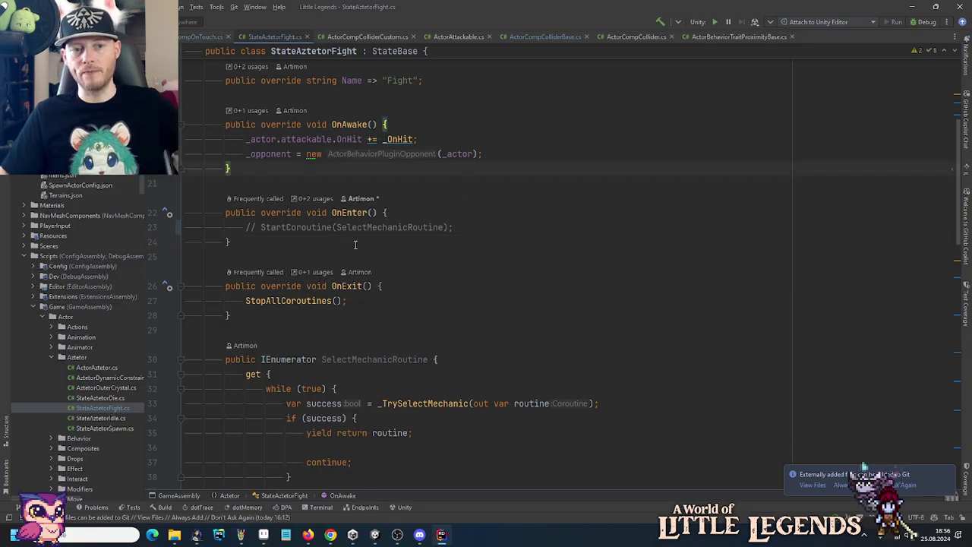
{"action": "left_click_drag", "start_coordinate": [292, 249], "coordinate": [286, 172]}
{"action": "left_click", "coordinate": [285, 171]}
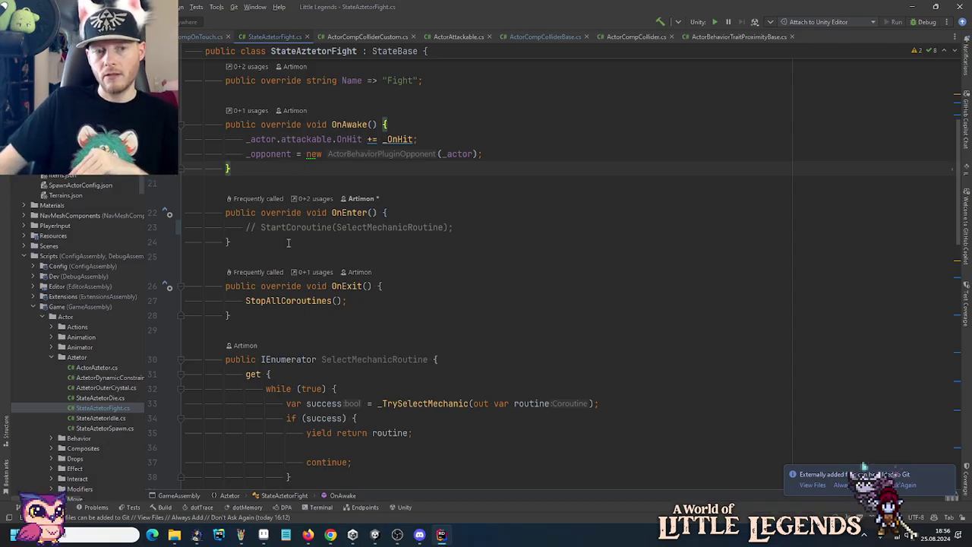
{"action": "left_click_drag", "start_coordinate": [288, 242], "coordinate": [289, 173]}
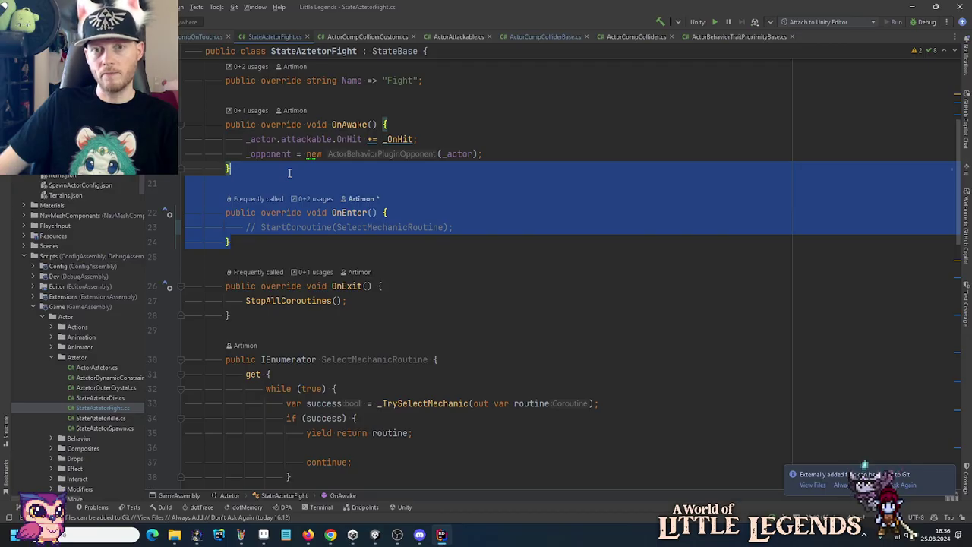
{"action": "left_click", "coordinate": [289, 173]}
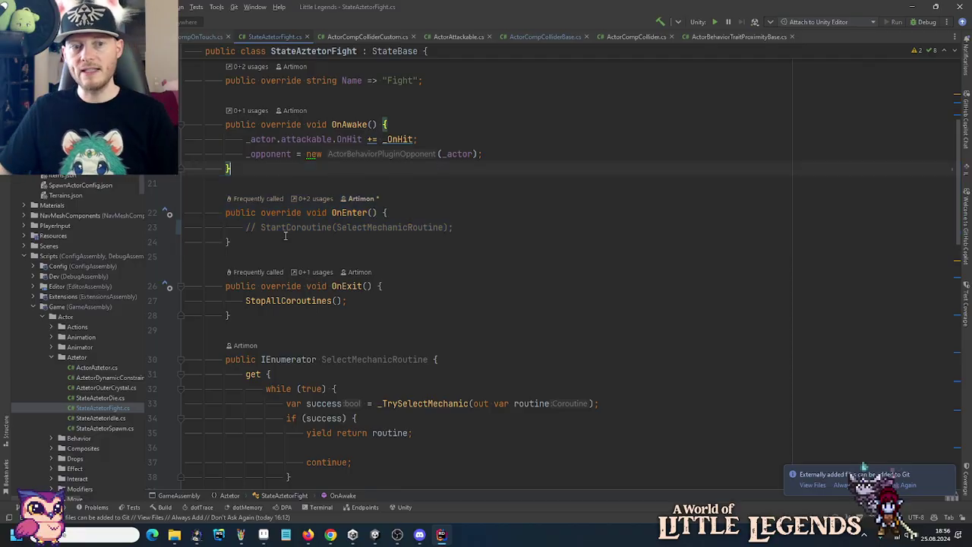
{"action": "left_click_drag", "start_coordinate": [288, 242], "coordinate": [286, 212]}
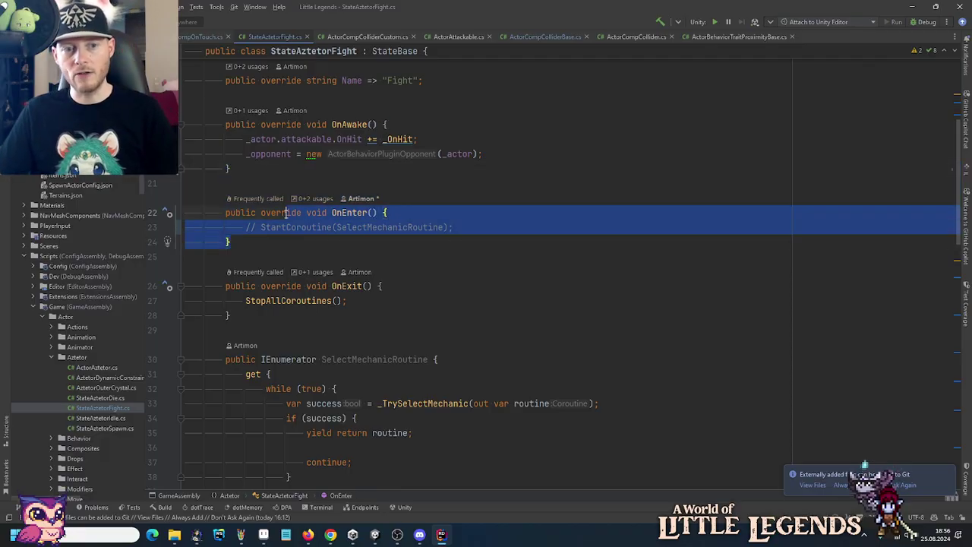
{"action": "left_click", "coordinate": [342, 214]}
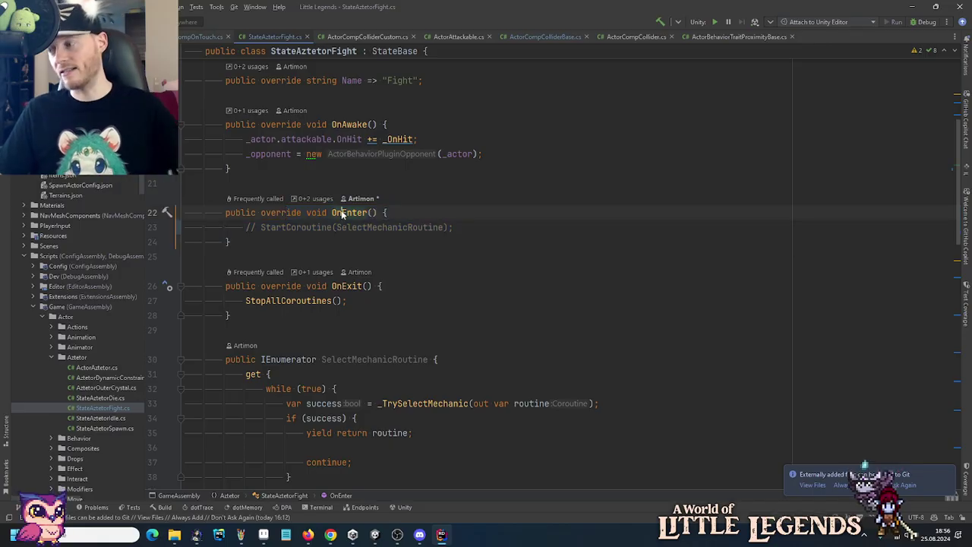
Switch to Unity to view the Adv. Guild scene, and return to the rock sprite sheet in Aseprite.
{"action": "left_click", "coordinate": [378, 536]}
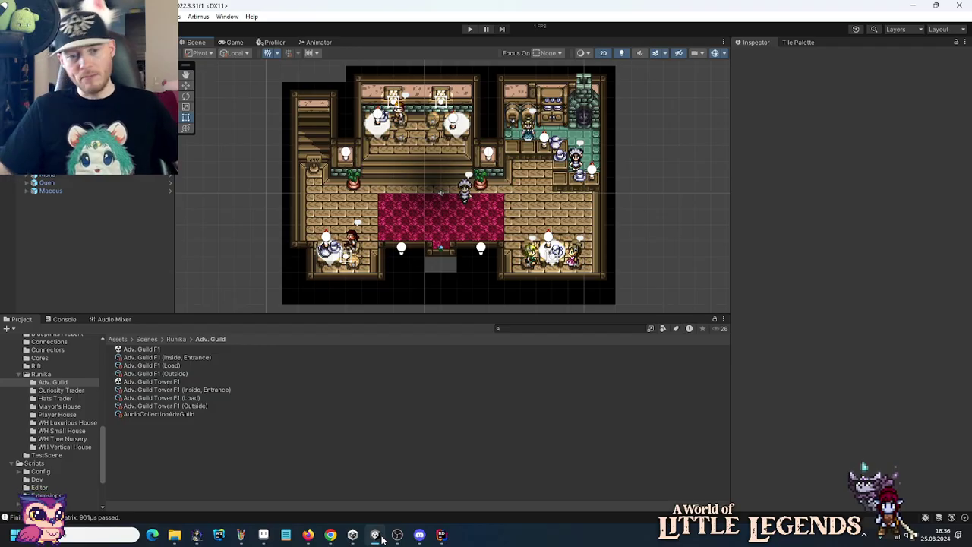
{"action": "left_click", "coordinate": [263, 535]}
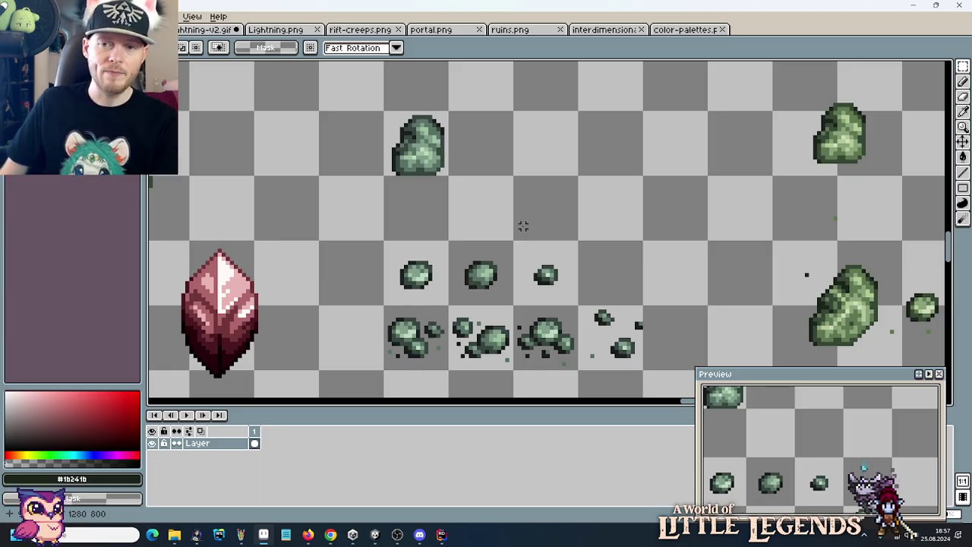
{"action": "left_click", "coordinate": [375, 533]}
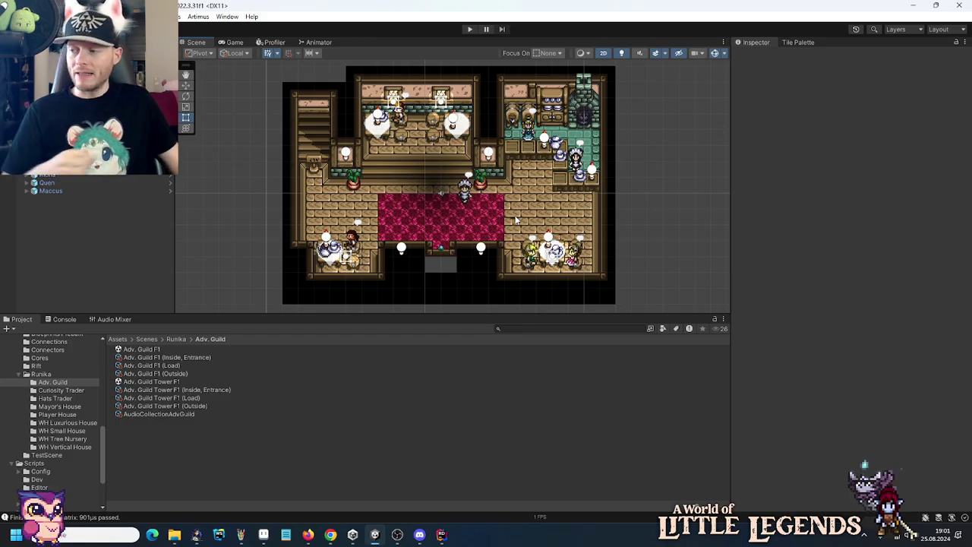
{"action": "left_click", "coordinate": [263, 534]}
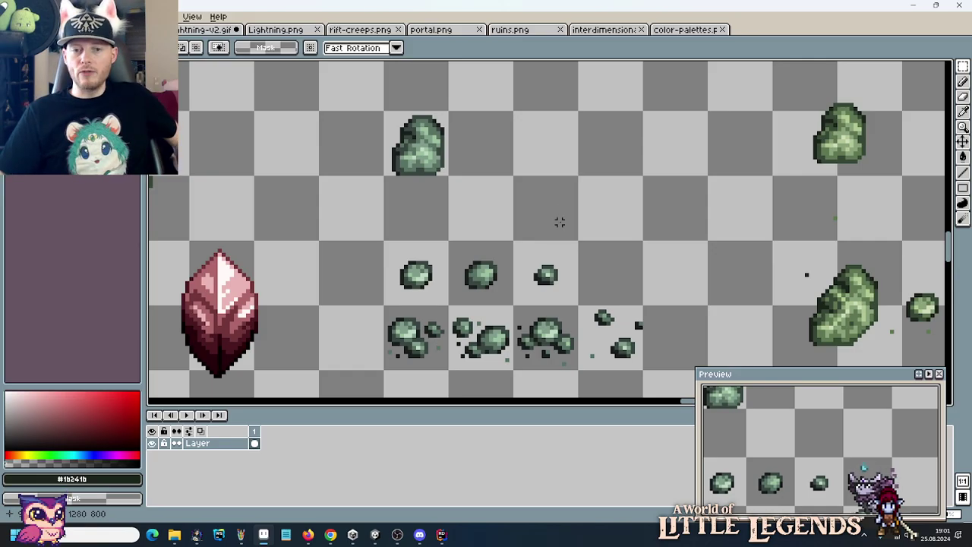
{"action": "key", "text": "super"}
{"action": "type", "text": "pho"}
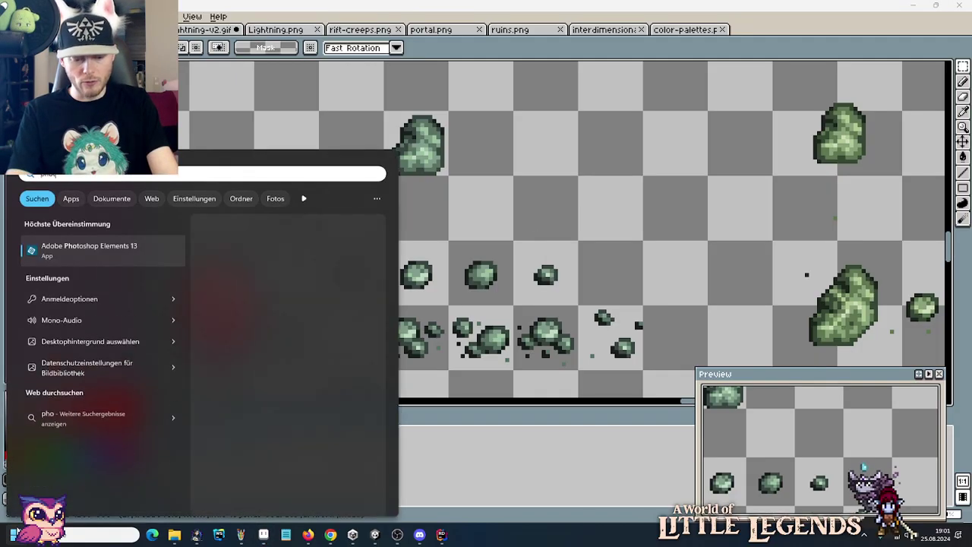
{"action": "key", "text": "Return"}
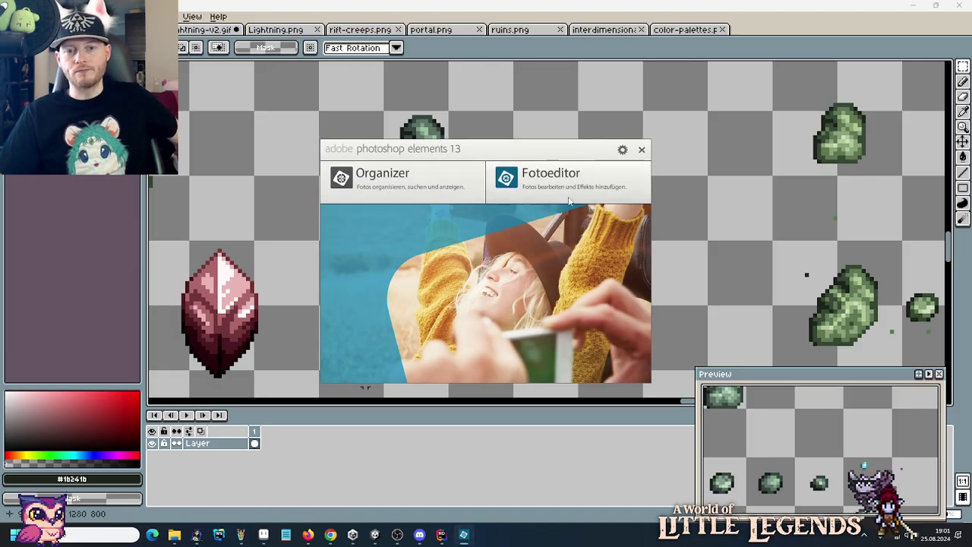
{"action": "left_click", "coordinate": [568, 198]}
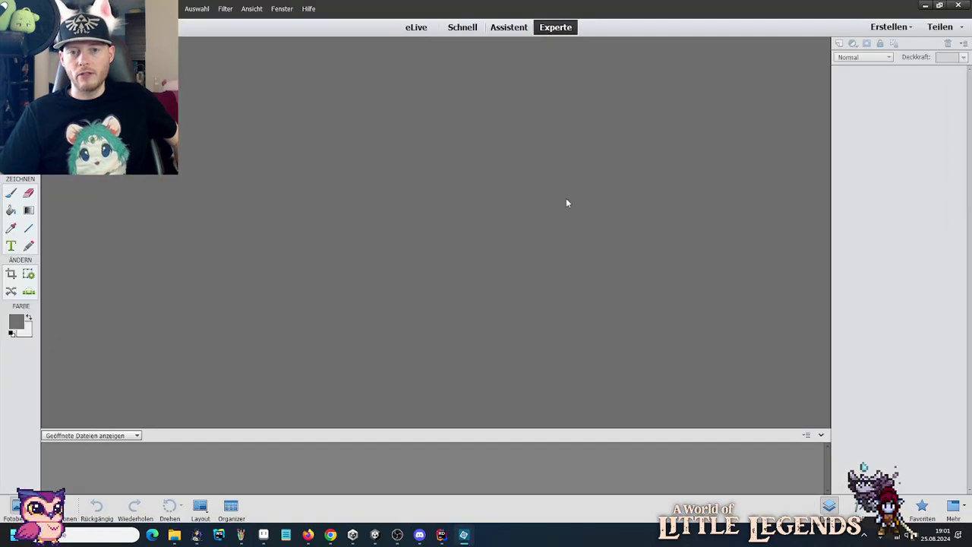
{"action": "left_click", "coordinate": [963, 7]}
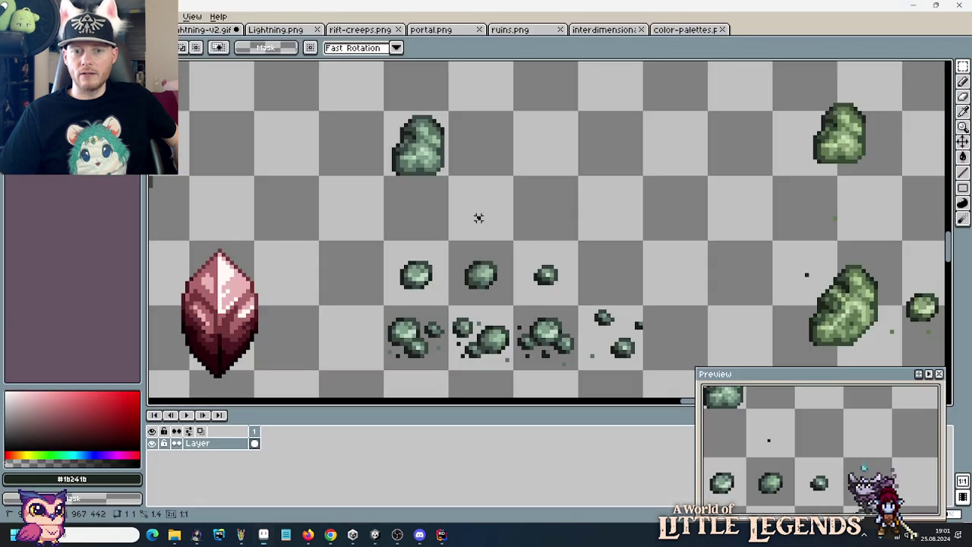
Mark out the empty 16 × 16 tile above the middle pebble and the 2 × 2 pixel centre of the tile two columns over.
{"action": "left_click", "coordinate": [479, 215]}
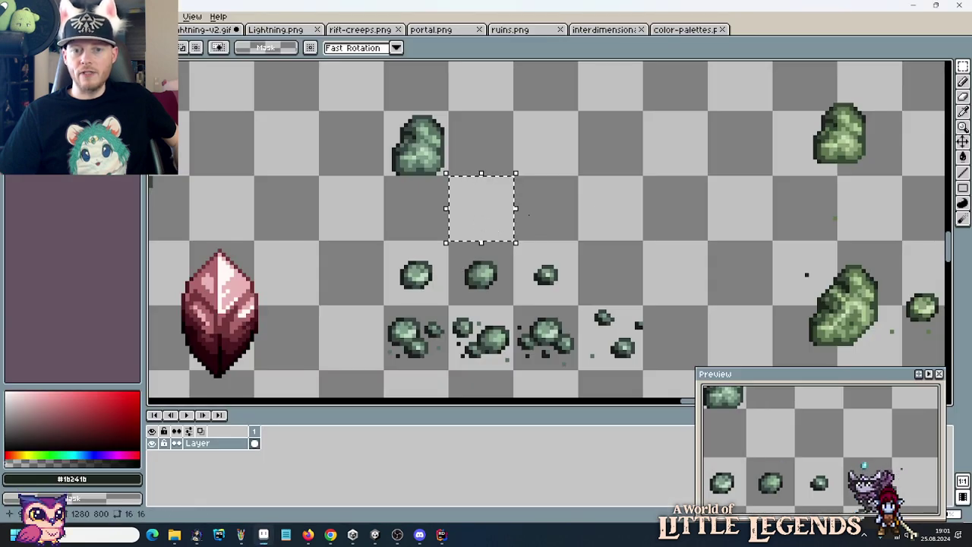
{"action": "left_click", "coordinate": [609, 208]}
{"action": "key", "text": "ctrl+d"}
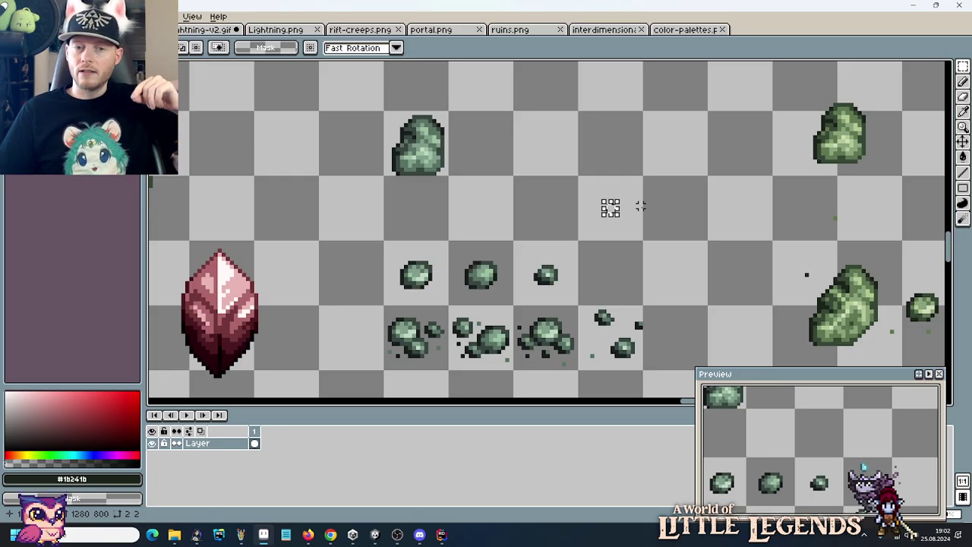
Gauge the middle of the empty tile above the scattered rubble with a 16 × 1 pixel row and a 2 × 16 pixel column selection.
{"action": "left_click_drag", "start_coordinate": [640, 206], "coordinate": [579, 209]}
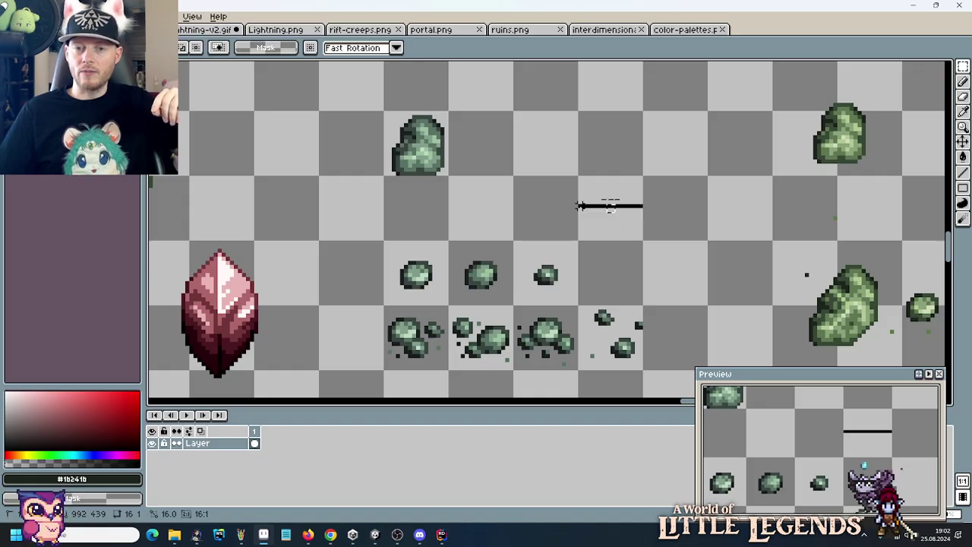
{"action": "key", "text": "Delete"}
{"action": "key", "text": "Escape"}
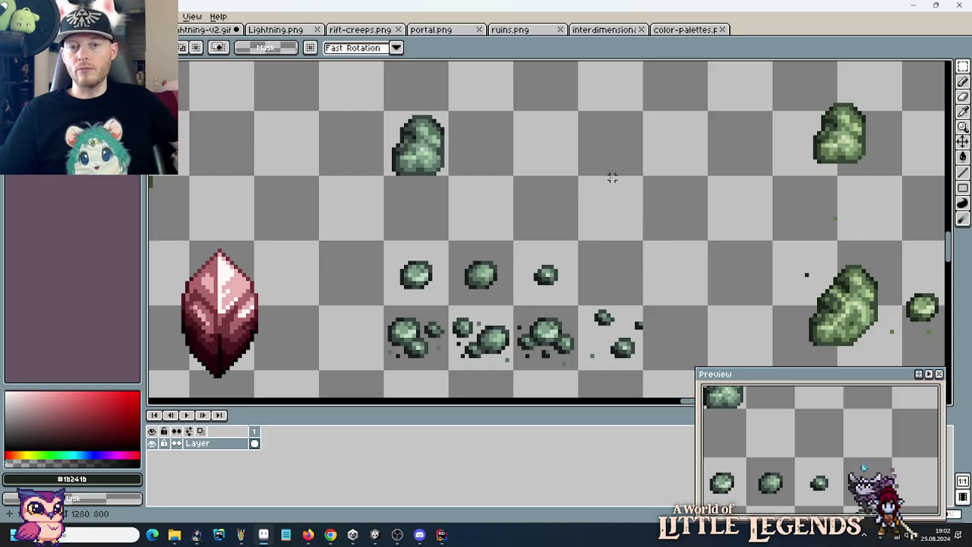
{"action": "left_click_drag", "start_coordinate": [607, 178], "coordinate": [616, 242]}
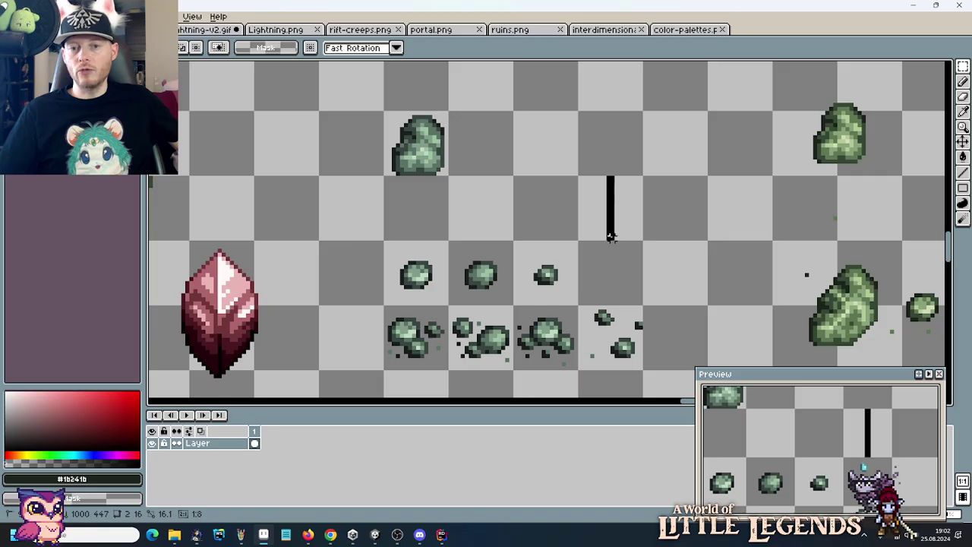